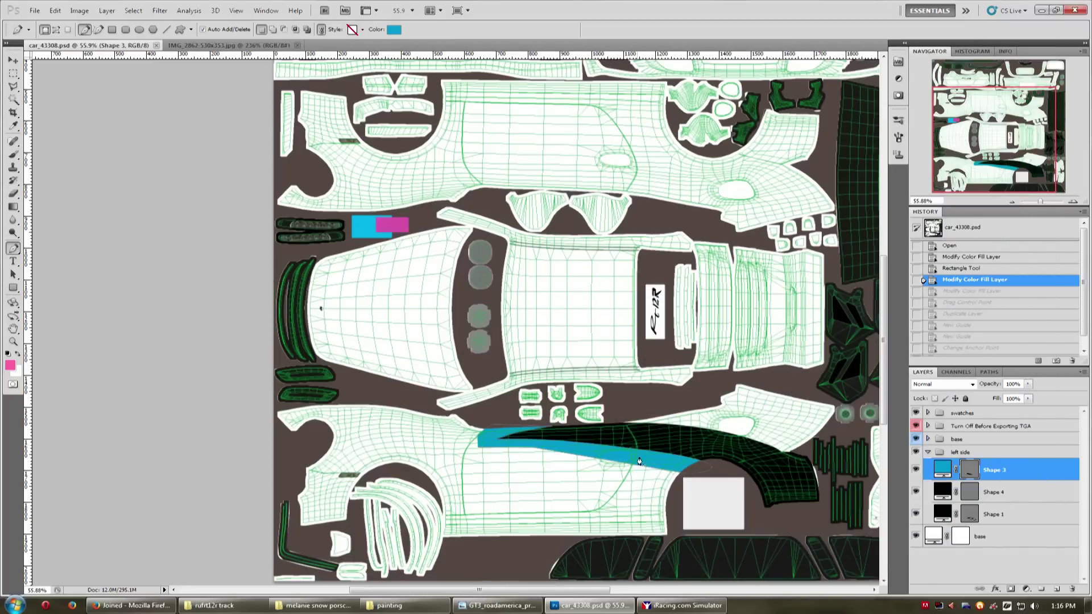
# Switch to the iRacing simulator and move the camera around to view the stripe along the car's left side.
pyautogui.click(683, 606)
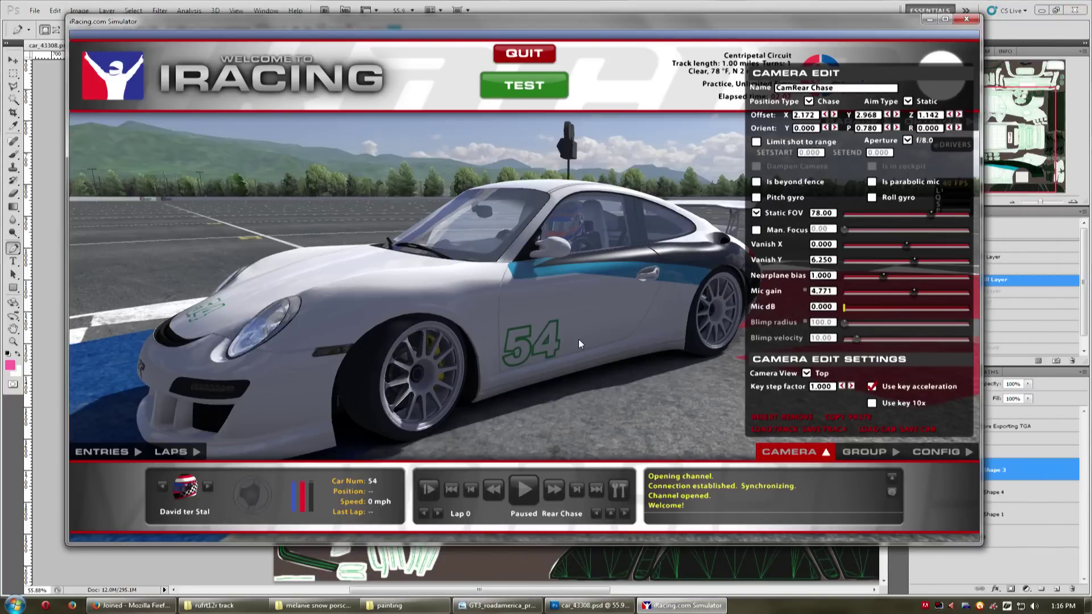
pyautogui.press('d')
pyautogui.press('s')
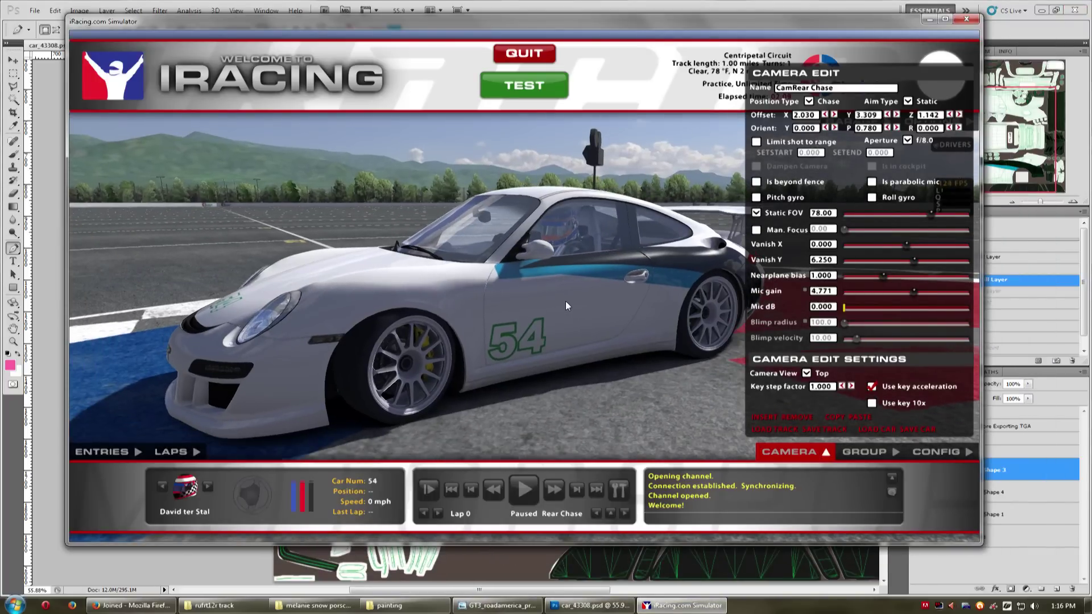
pyautogui.hotkey('ctrl', 'd')
pyautogui.hotkey('ctrl', 'd')
pyautogui.press('s')
pyautogui.press('d')
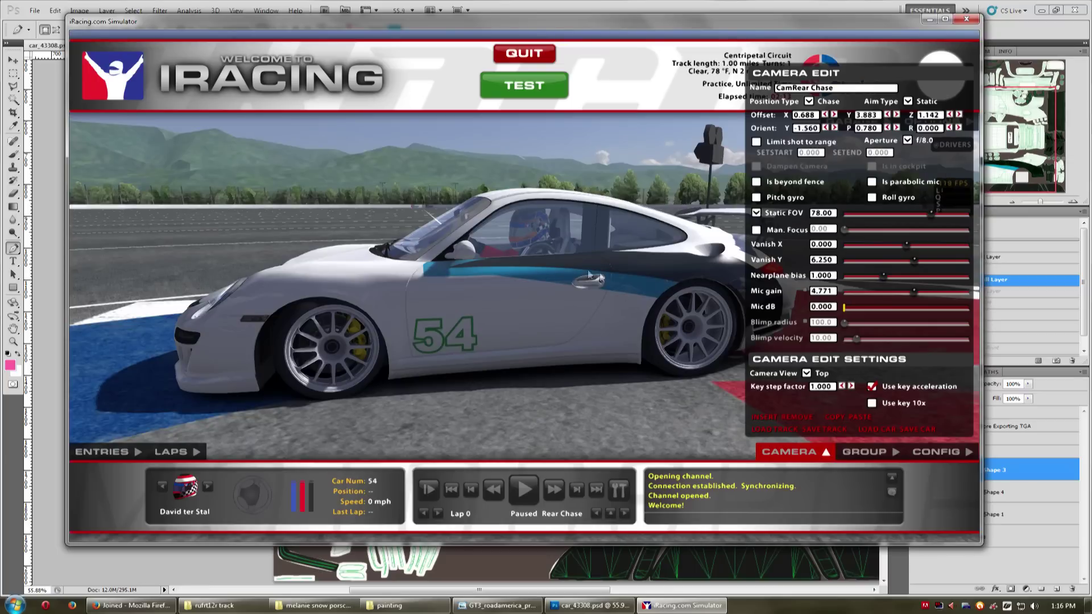
# Return to the car template in Photoshop and show the Color panel.
pyautogui.click(839, 6)
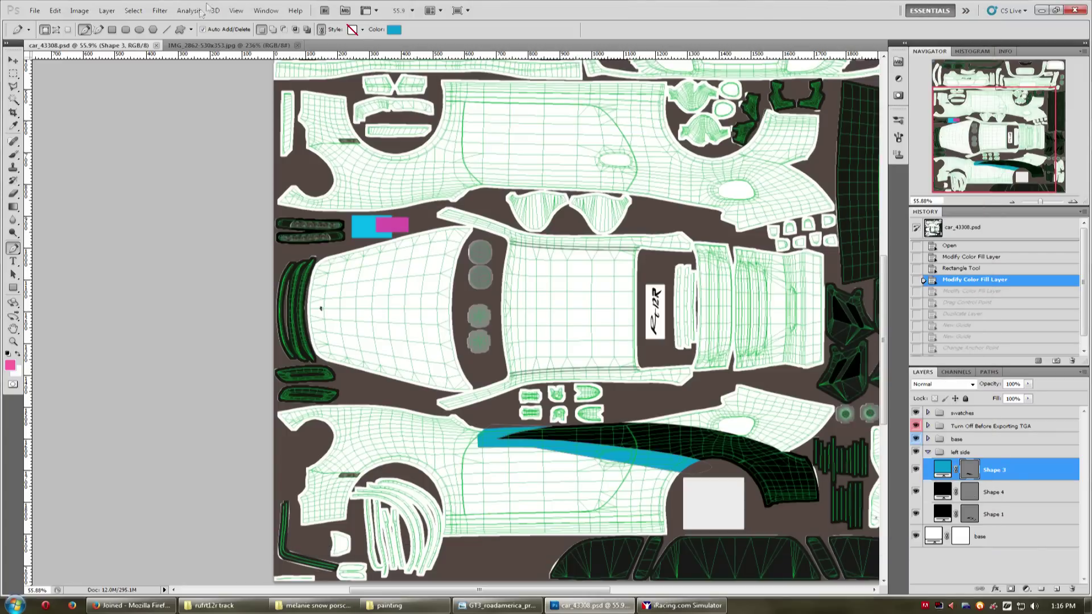
pyautogui.click(264, 11)
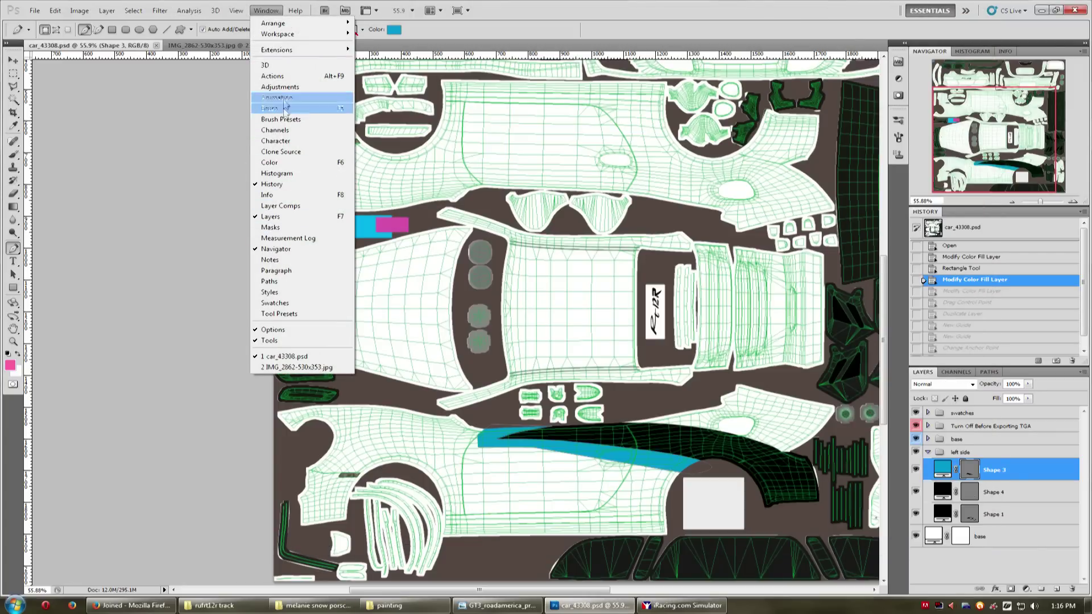
pyautogui.click(286, 165)
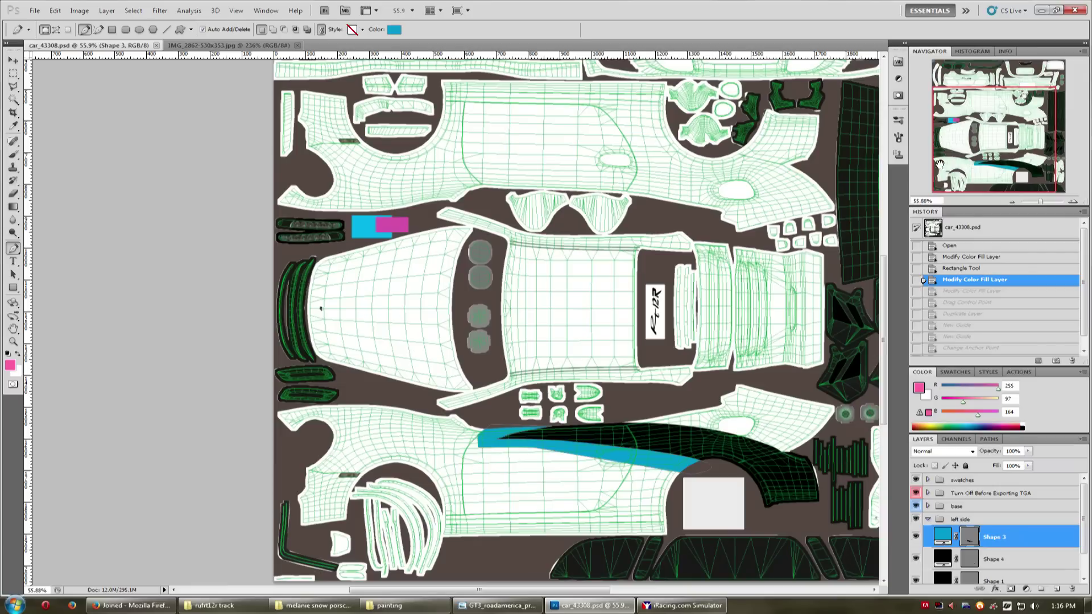
pyautogui.moveTo(577, 239); pyautogui.dragTo(530, 268)
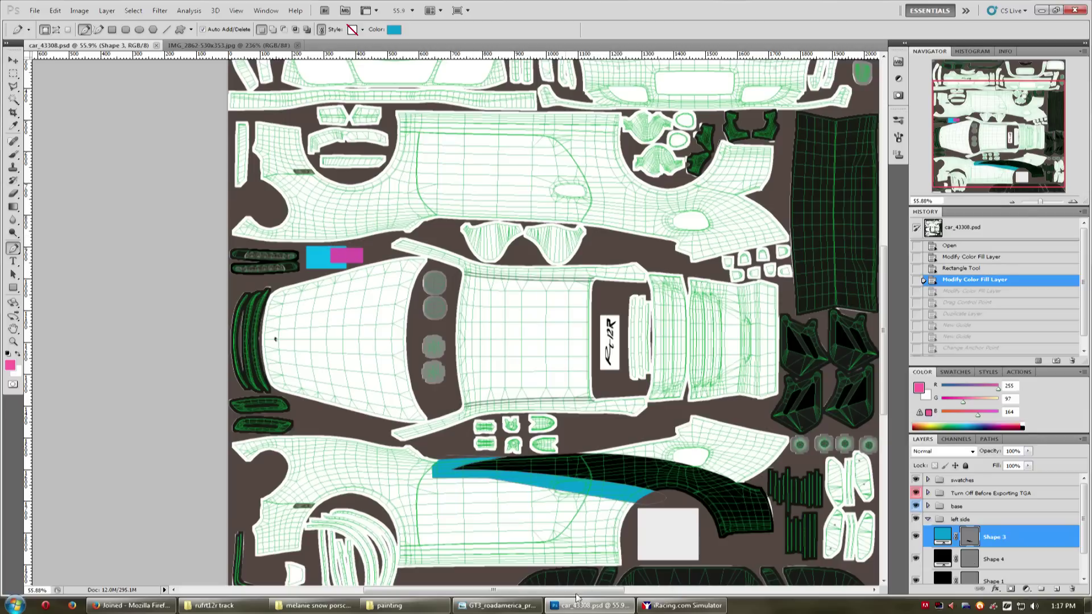
# Examine the Road America side photo of the Porsche and the IMG_2862-530x353.jpg reference for the livery's colors and shapes.
pyautogui.click(498, 606)
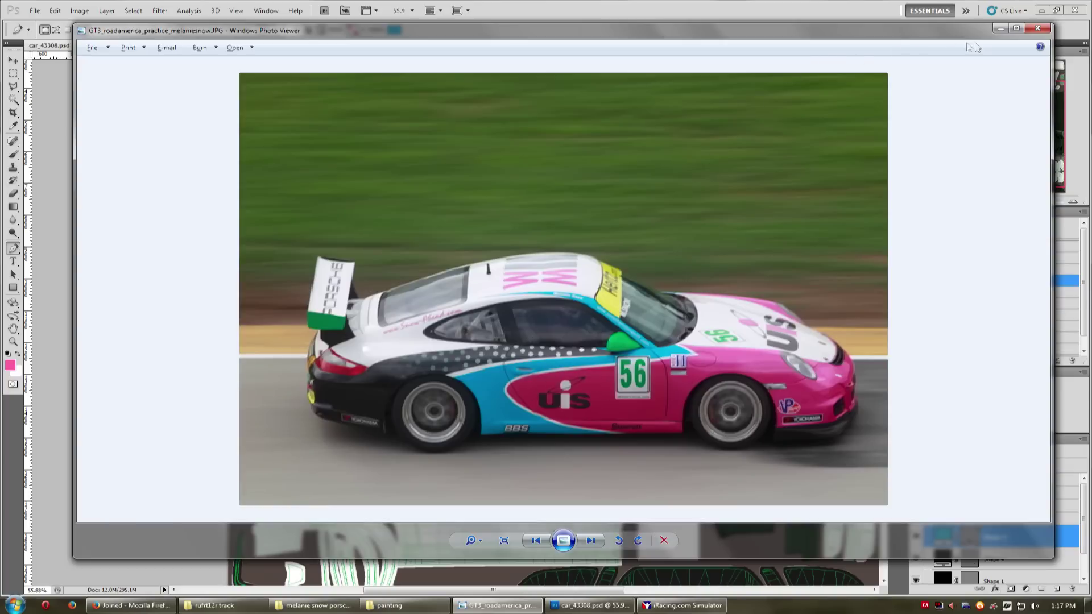
pyautogui.click(1001, 28)
pyautogui.click(242, 45)
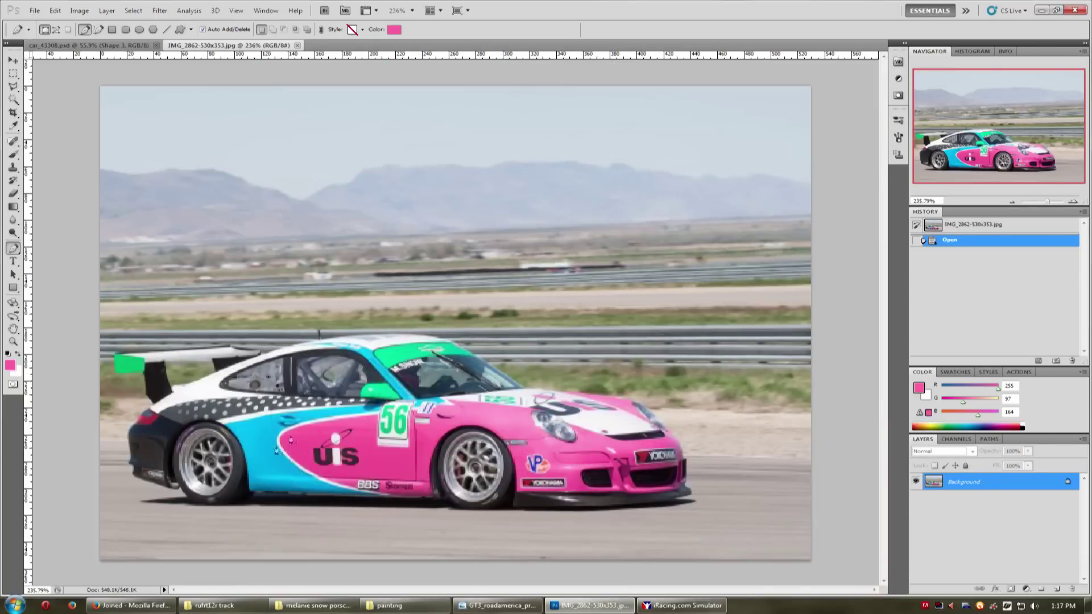
pyautogui.press('alt')
pyautogui.click(91, 45)
pyautogui.click(229, 45)
# With the Brush tool, sample the cyan and the pink of the car body in the reference photo as foreground color.
pyautogui.press('b')
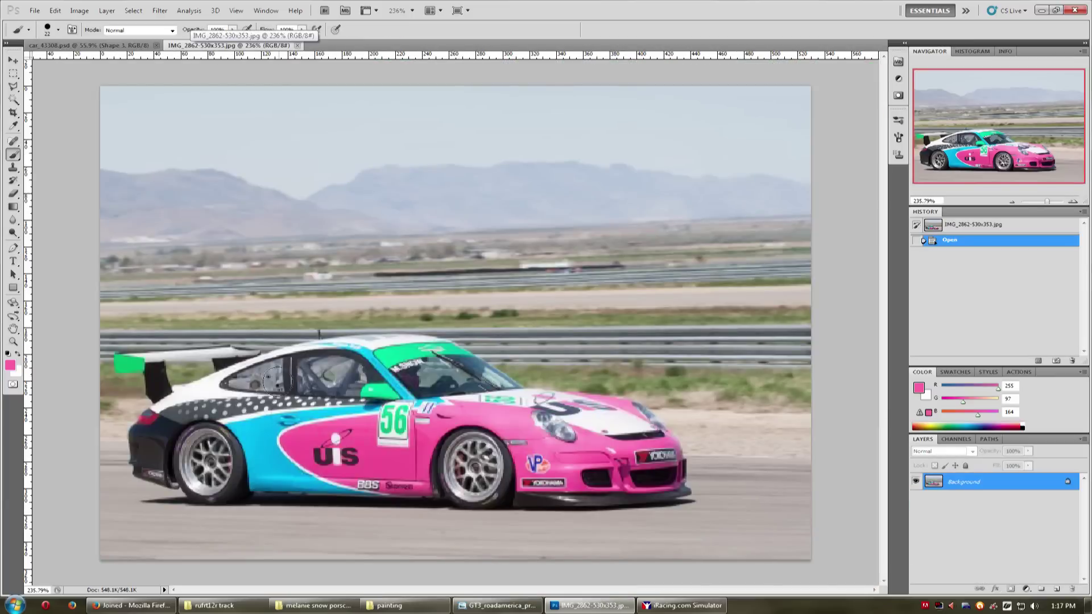
pyautogui.keyDown('alt'); pyautogui.click(263, 440); pyautogui.keyUp('alt')
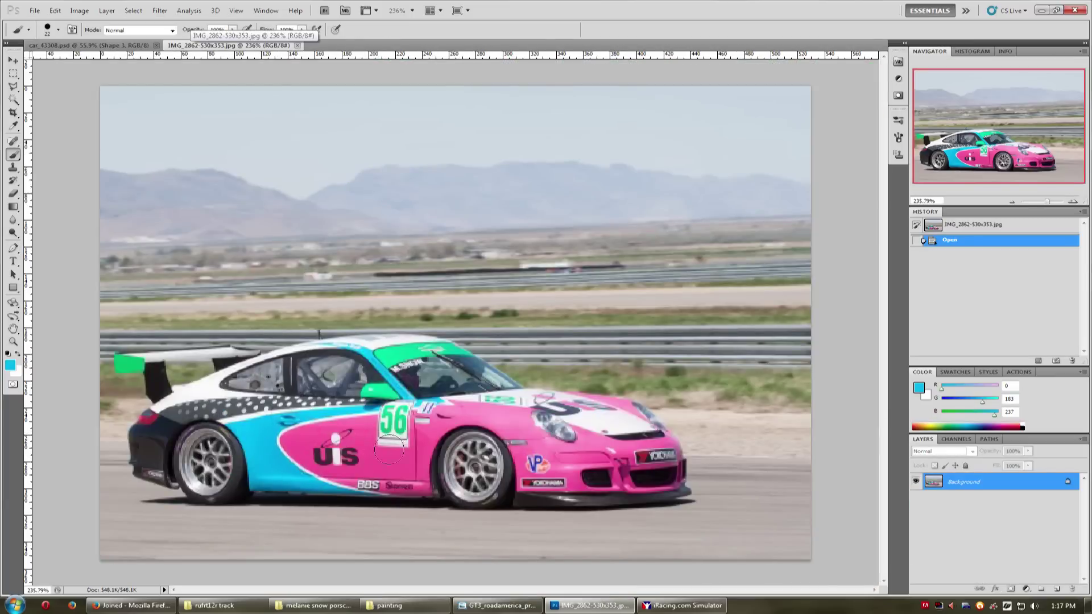
pyautogui.keyDown('alt'); pyautogui.click(444, 426); pyautogui.keyUp('alt')
pyautogui.moveTo(446, 424); pyautogui.dragTo(438, 434)
pyautogui.keyDown('alt'); pyautogui.click(313, 445); pyautogui.keyUp('alt')
pyautogui.moveTo(313, 445); pyautogui.dragTo(304, 442)
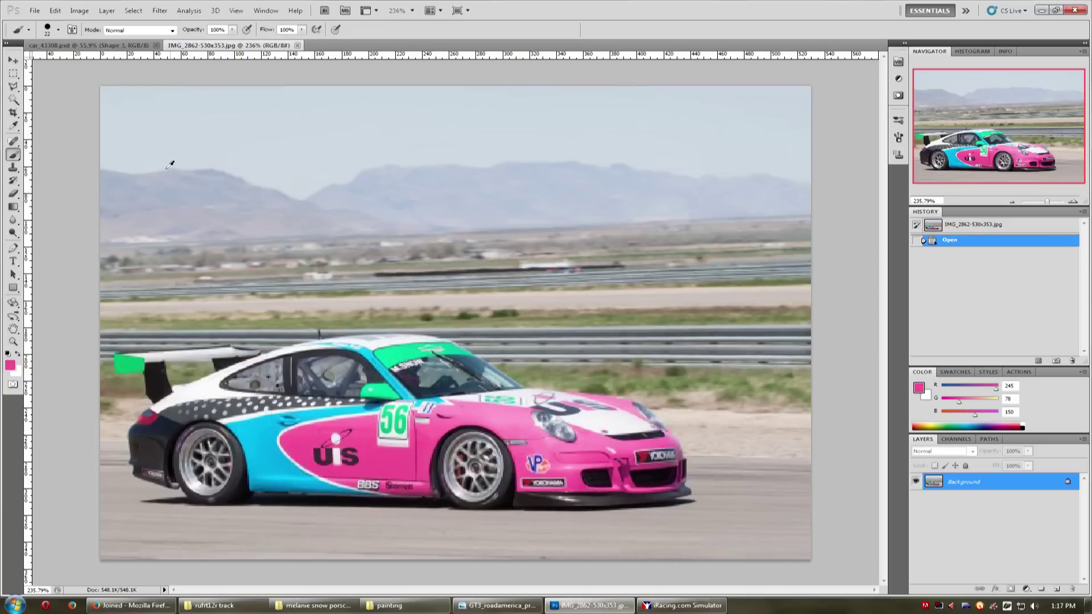
# Set the Shape 3 stripe's fill in the car template to the cyan of the swatch rectangle and save the document.
pyautogui.click(125, 45)
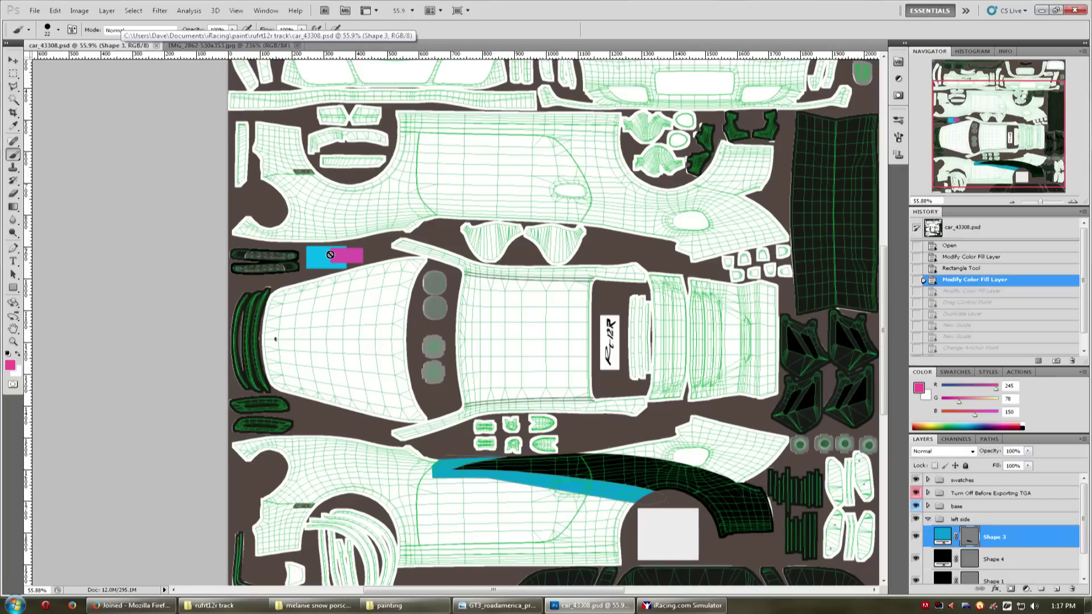
pyautogui.doubleClick(943, 533)
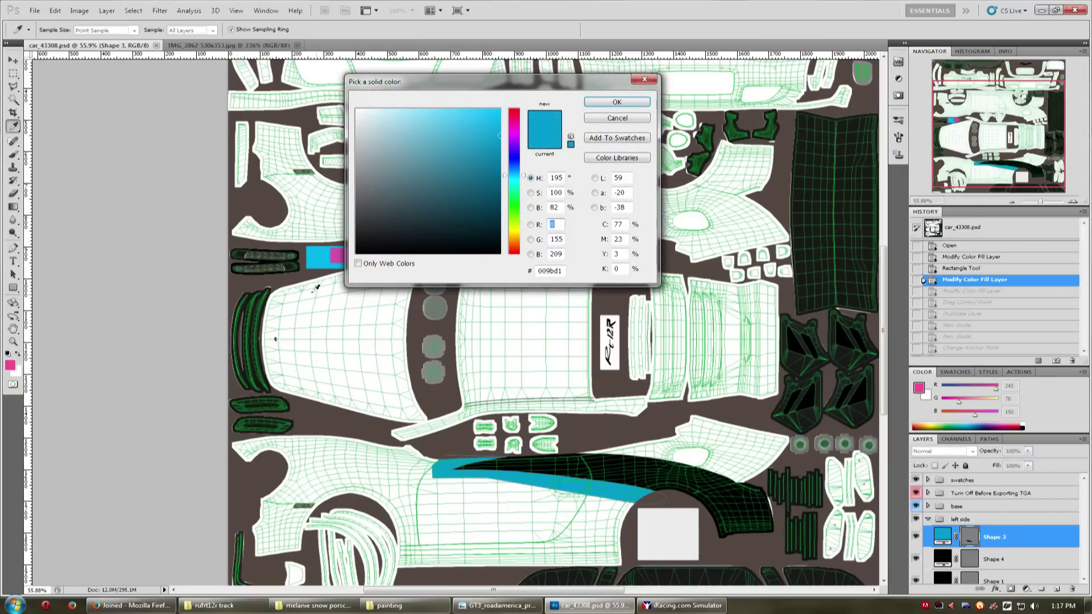
pyautogui.click(606, 106)
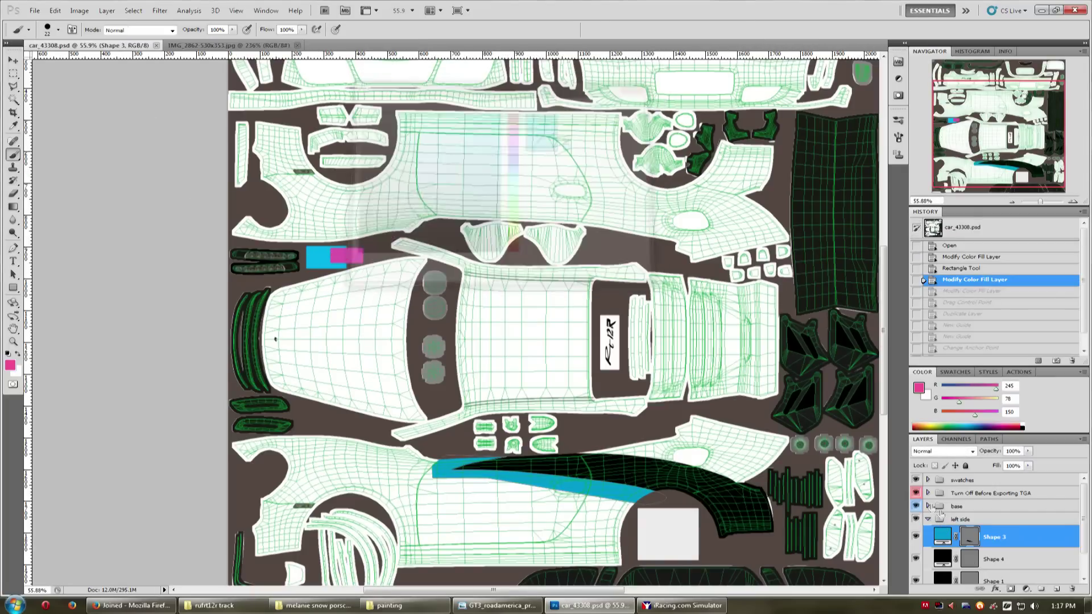
pyautogui.doubleClick(941, 534)
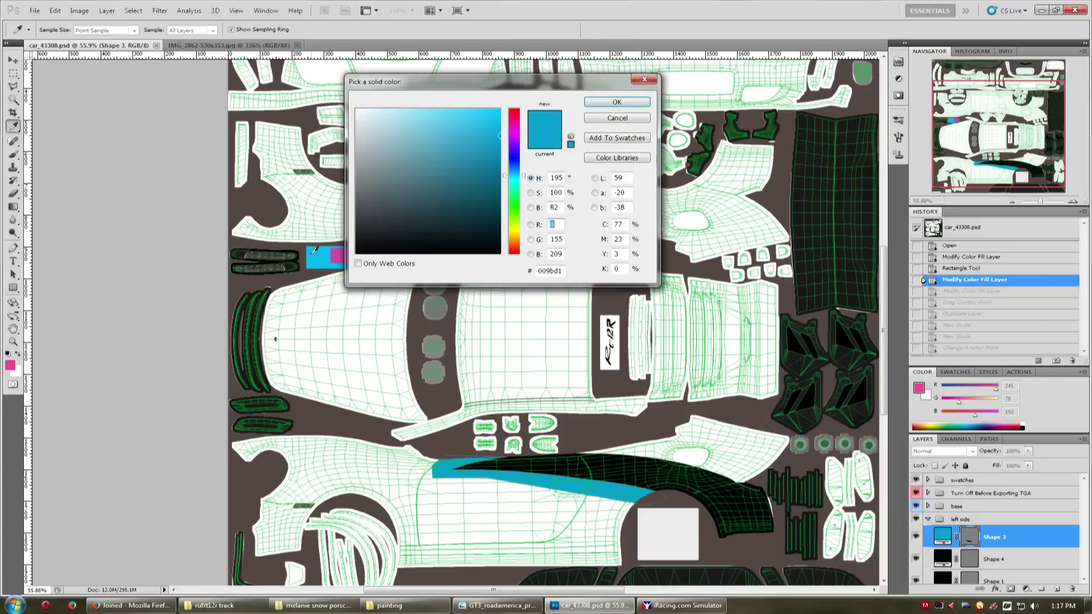
pyautogui.click(645, 104)
pyautogui.press('b')
pyautogui.hscroll(3, 873, 426)
pyautogui.hotkey('ctrl', 's')
pyautogui.hotkey('ctrl', 'shift', 's')
pyautogui.click(631, 347)
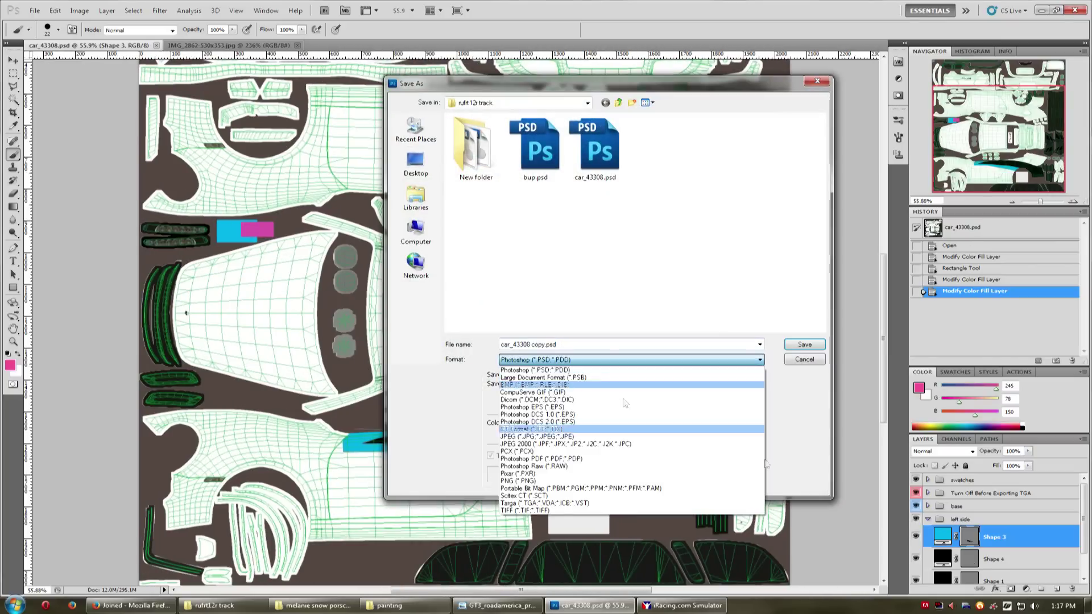
pyautogui.press('Escape')
pyautogui.press('Escape')
# Hide the "Turn Off Before Exporting TGA" group and save a Targa copy over the existing car TGA file.
pyautogui.click(917, 493)
pyautogui.hotkey('ctrl', 'shift', 's')
pyautogui.click(592, 361)
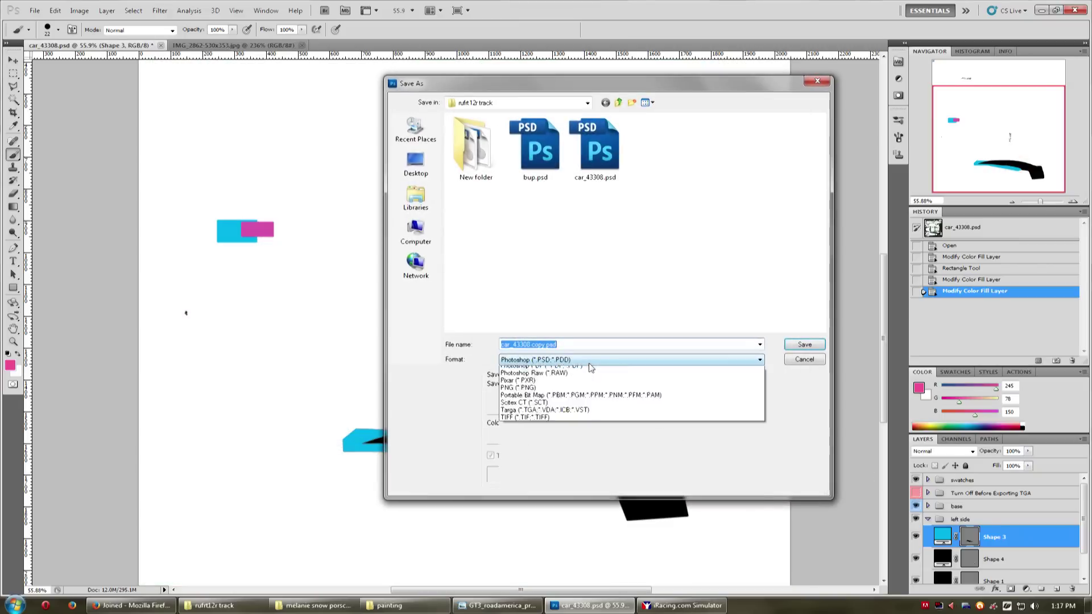
pyautogui.click(566, 506)
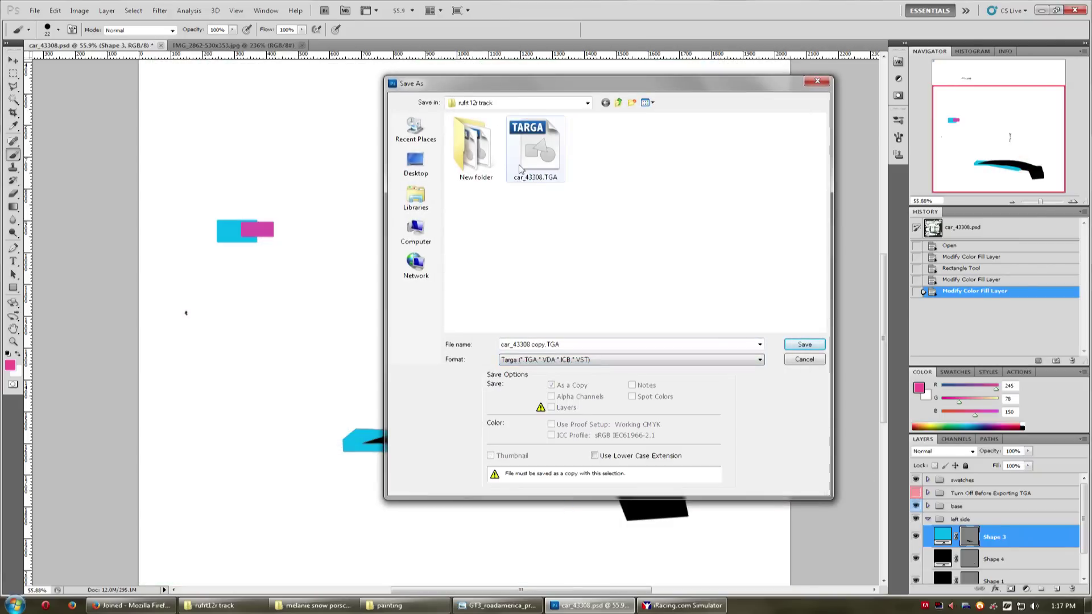
pyautogui.doubleClick(536, 149)
pyautogui.click(517, 234)
pyautogui.click(510, 275)
pyautogui.click(573, 235)
# Switch to iRacing, reload the car textures, inspect the recolored stripe and close the camera editing settings.
pyautogui.click(689, 604)
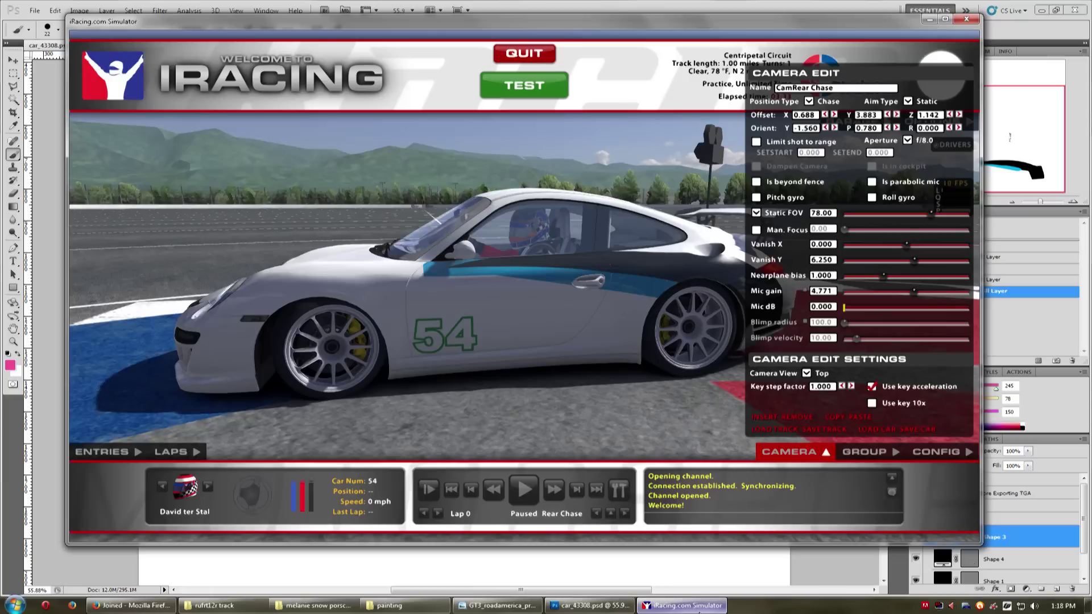
pyautogui.hotkey('ctrl', 'r')
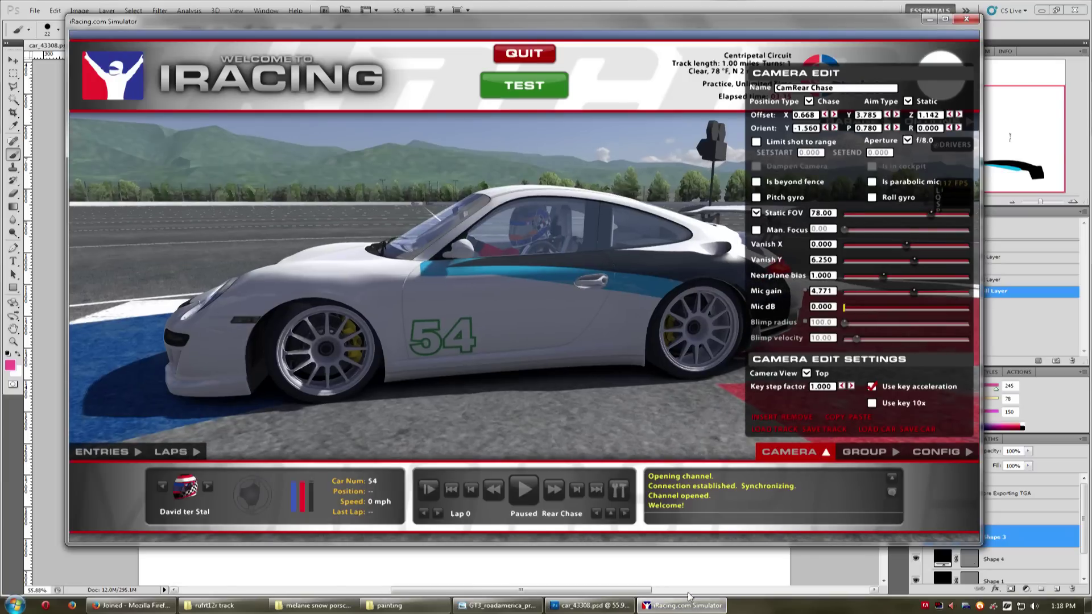
pyautogui.press('space')
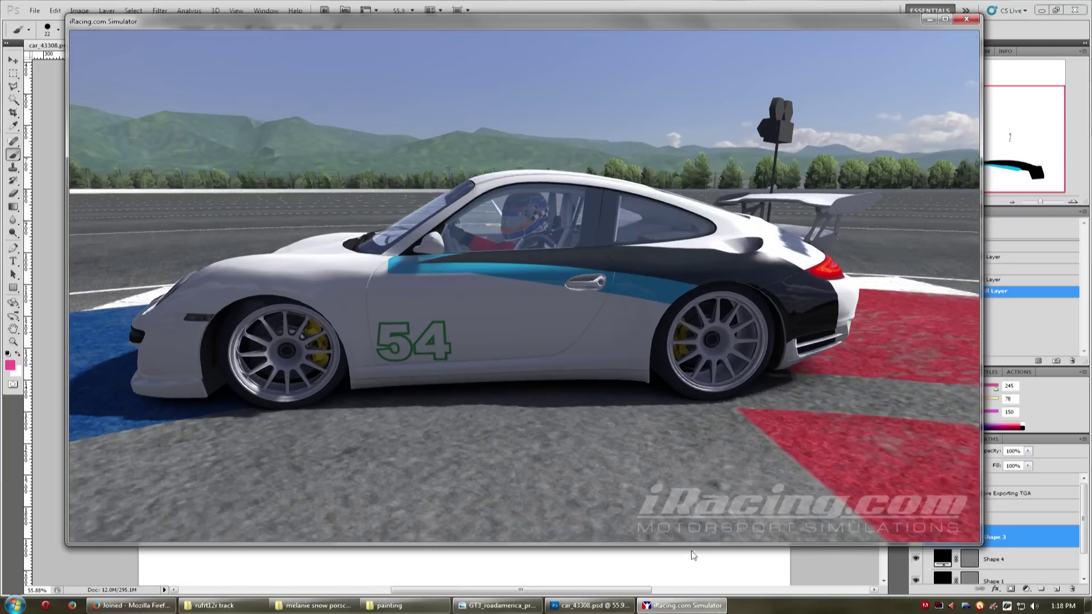
pyautogui.press('space')
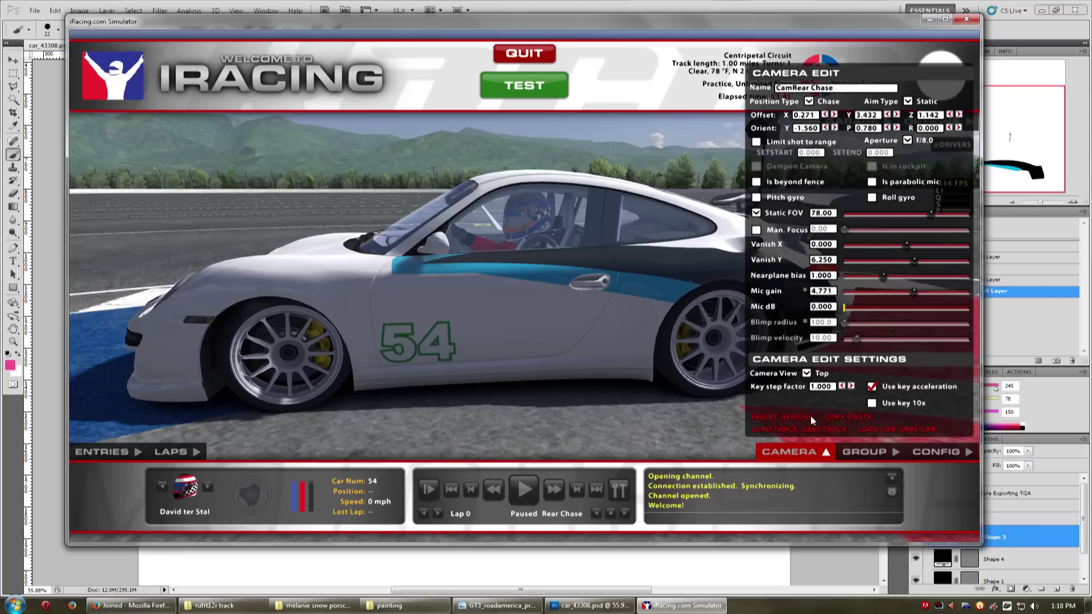
pyautogui.click(805, 450)
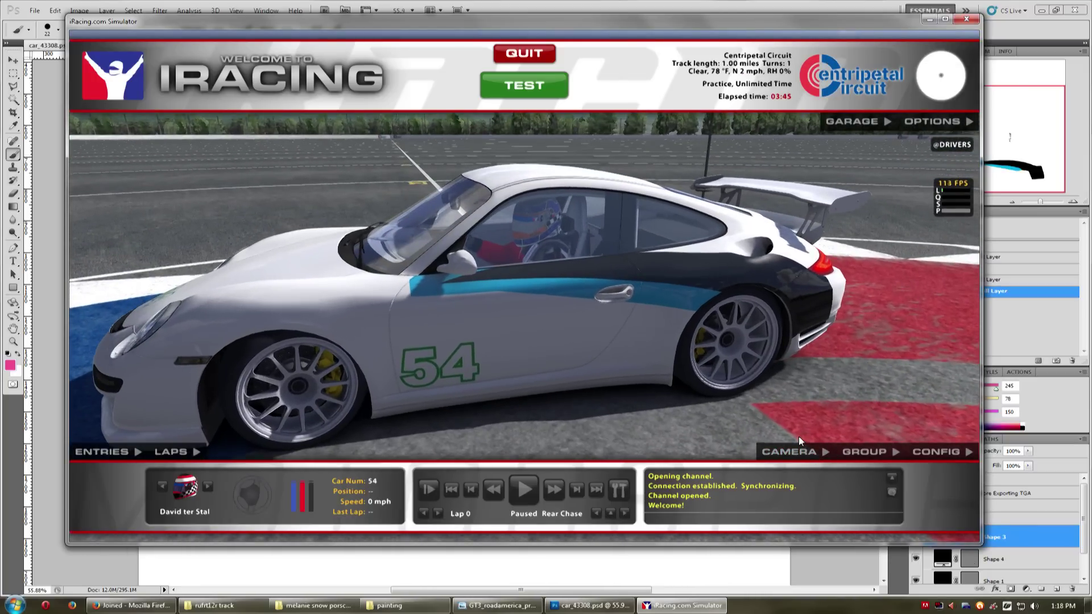
# Back in Photoshop, show the "Turn Off Before Exporting TGA" group and select the cyan stripe's path with the Pen tool active.
pyautogui.hotkey('alt', 'Tab')
pyautogui.click(917, 502)
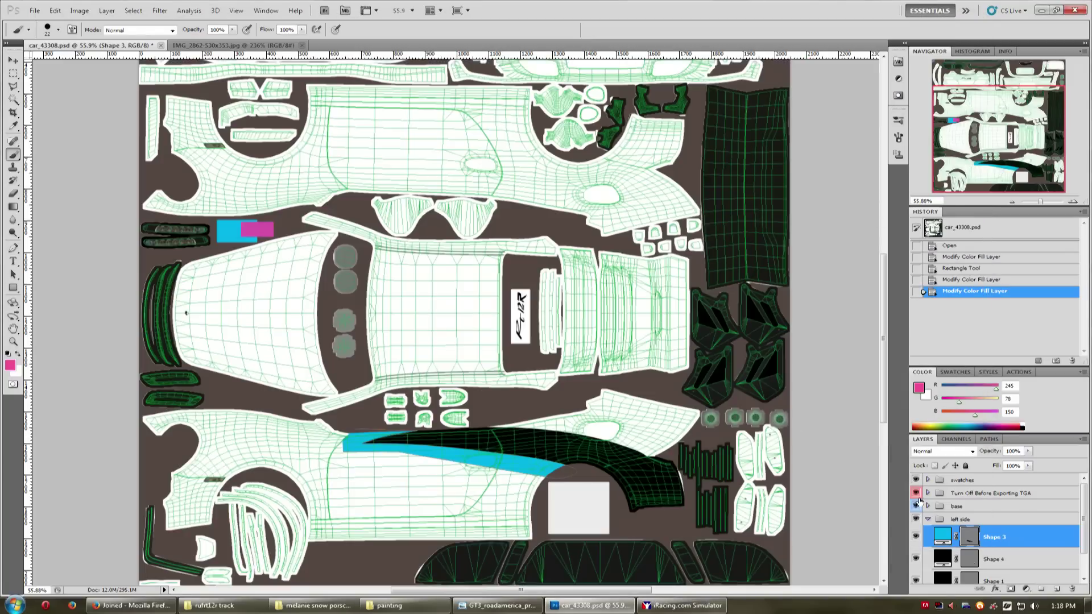
pyautogui.scroll(5, 376, 446)
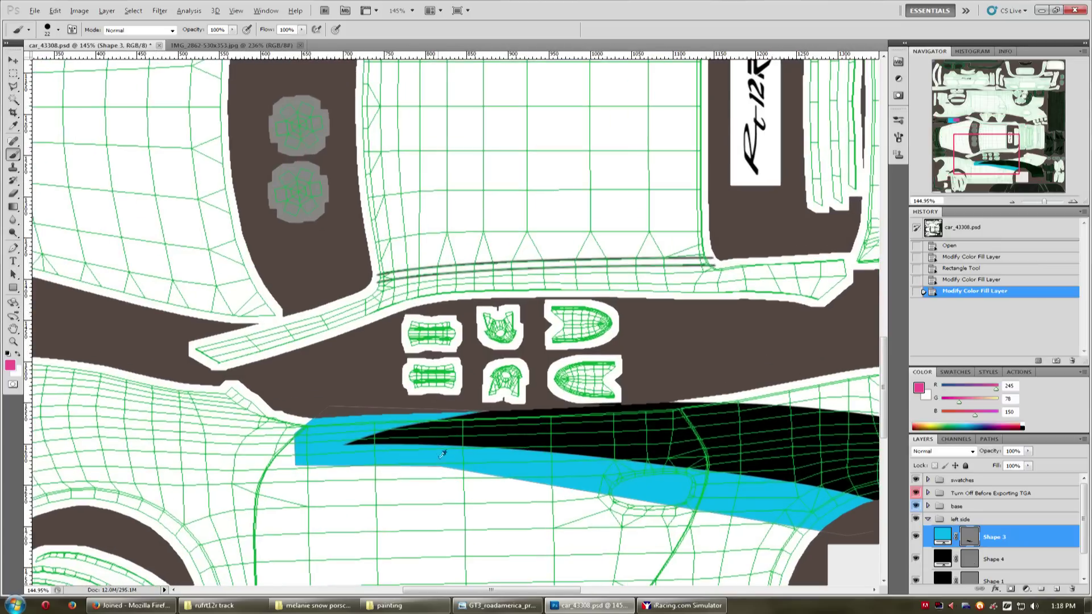
pyautogui.press('p')
pyautogui.keyDown('ctrl'); pyautogui.click(501, 452); pyautogui.keyUp('ctrl')
pyautogui.scroll(2, 407, 439)
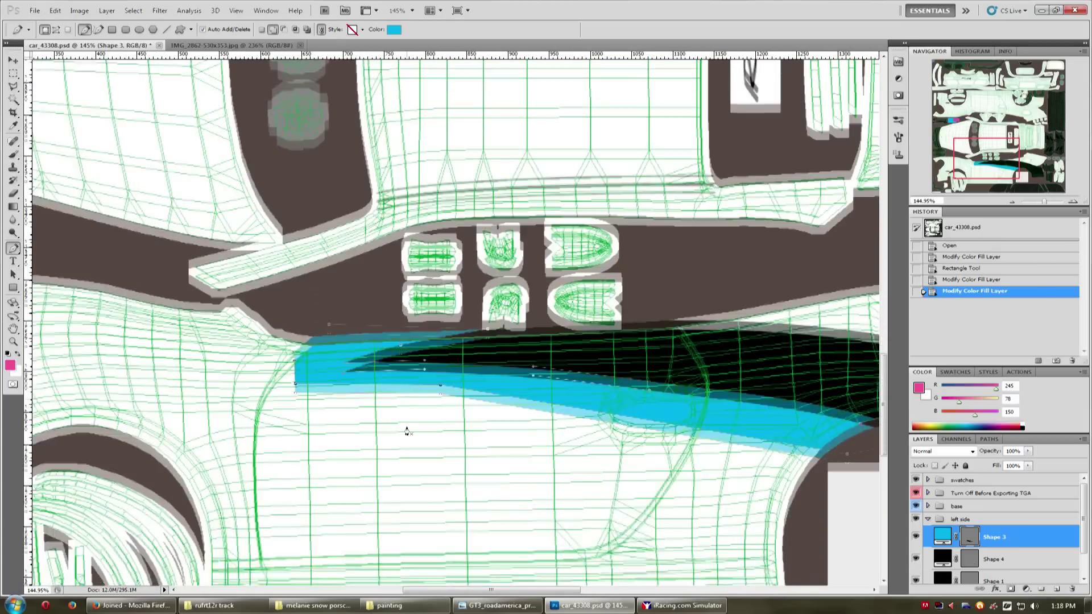
pyautogui.scroll(-2, 474, 359)
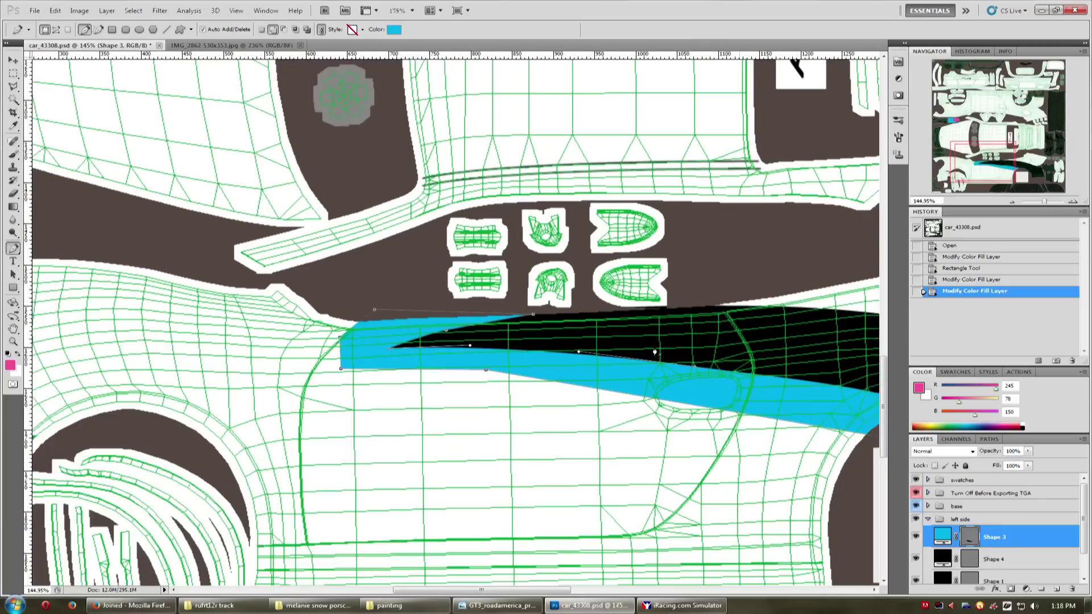
pyautogui.moveTo(974, 159); pyautogui.dragTo(981, 157)
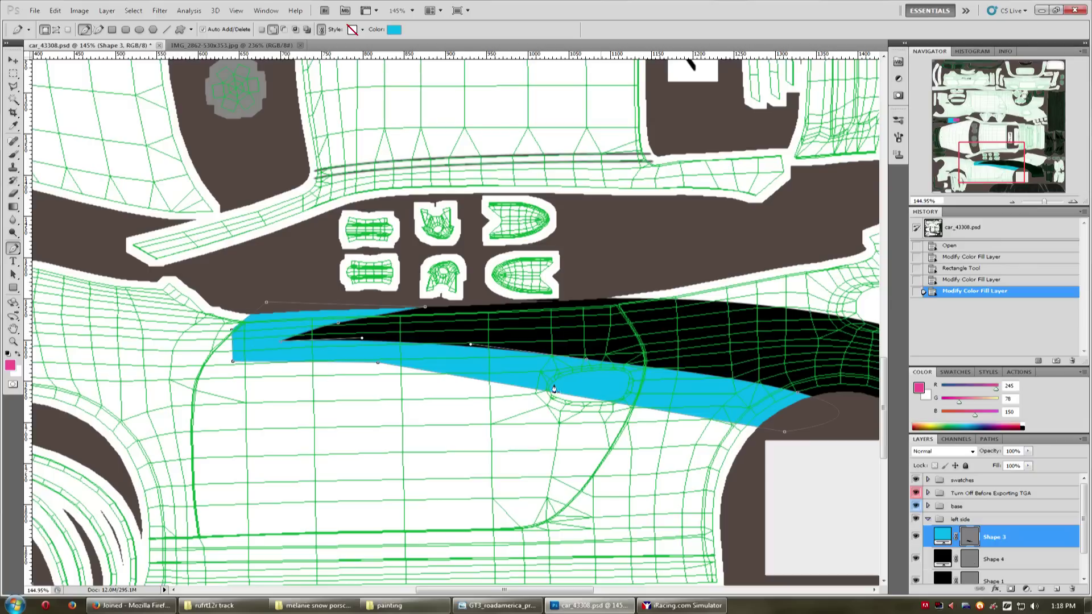
# Duplicate the Shape 3 layer as "Shape 3 copy", hide the original and target the copy's vector mask.
pyautogui.rightClick(1013, 538)
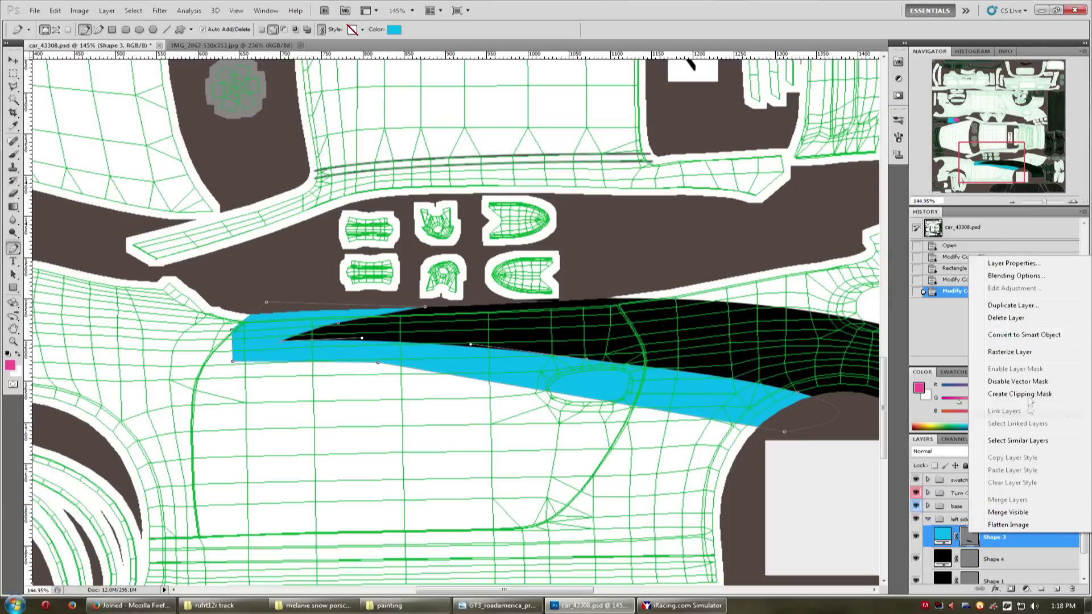
pyautogui.click(1005, 548)
pyautogui.rightClick(1029, 539)
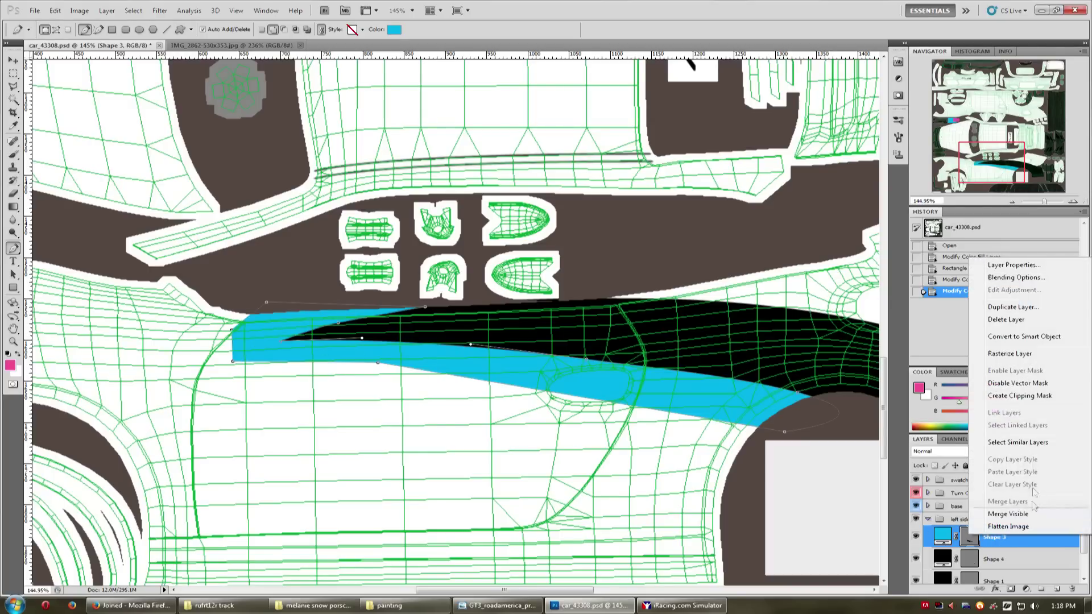
pyautogui.click(1018, 308)
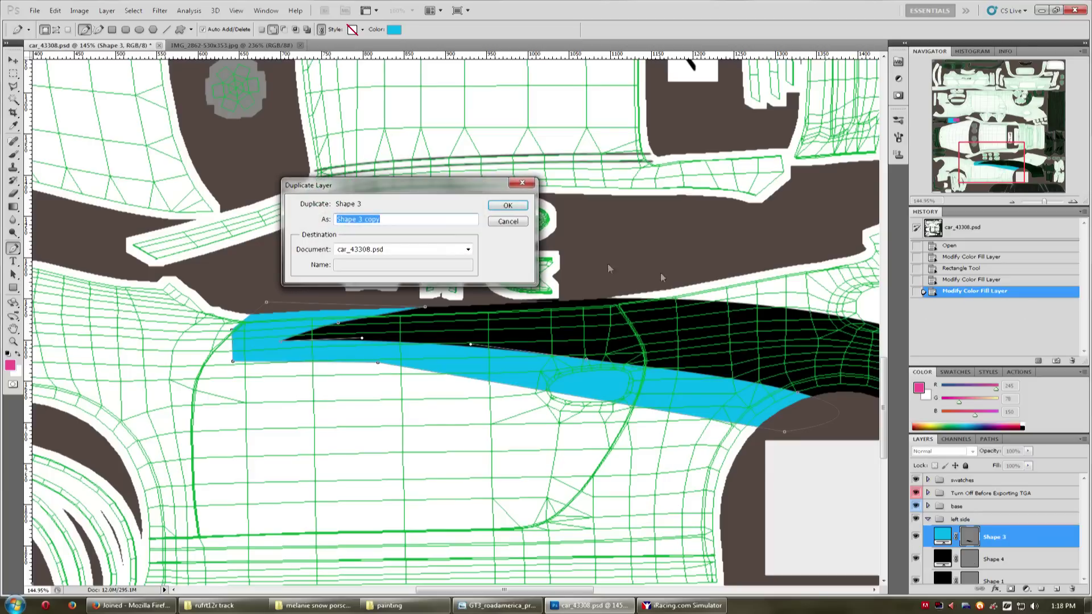
pyautogui.click(519, 209)
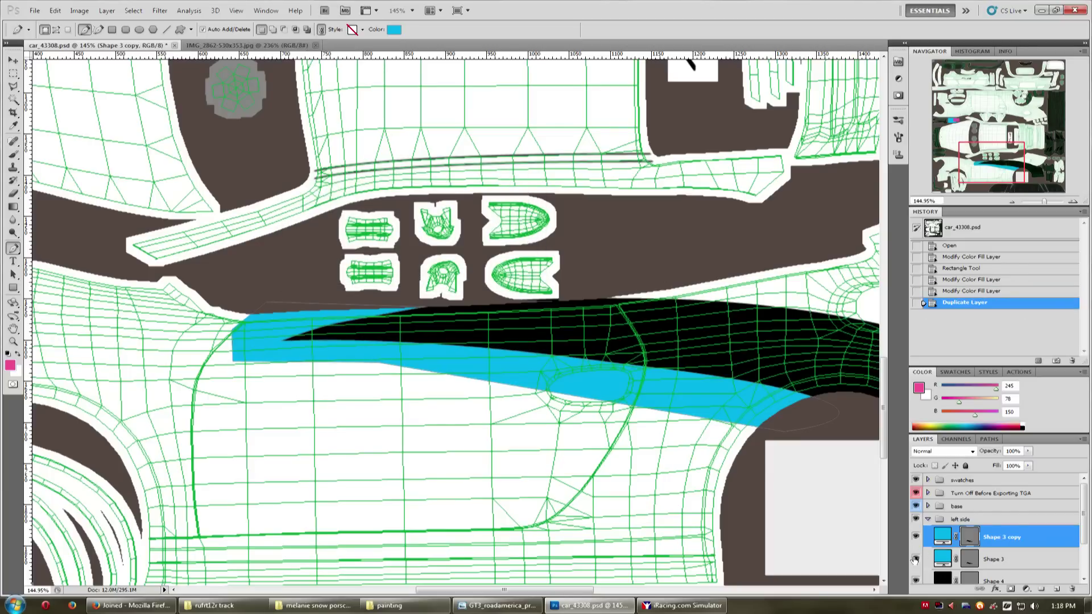
pyautogui.click(916, 560)
pyautogui.click(970, 537)
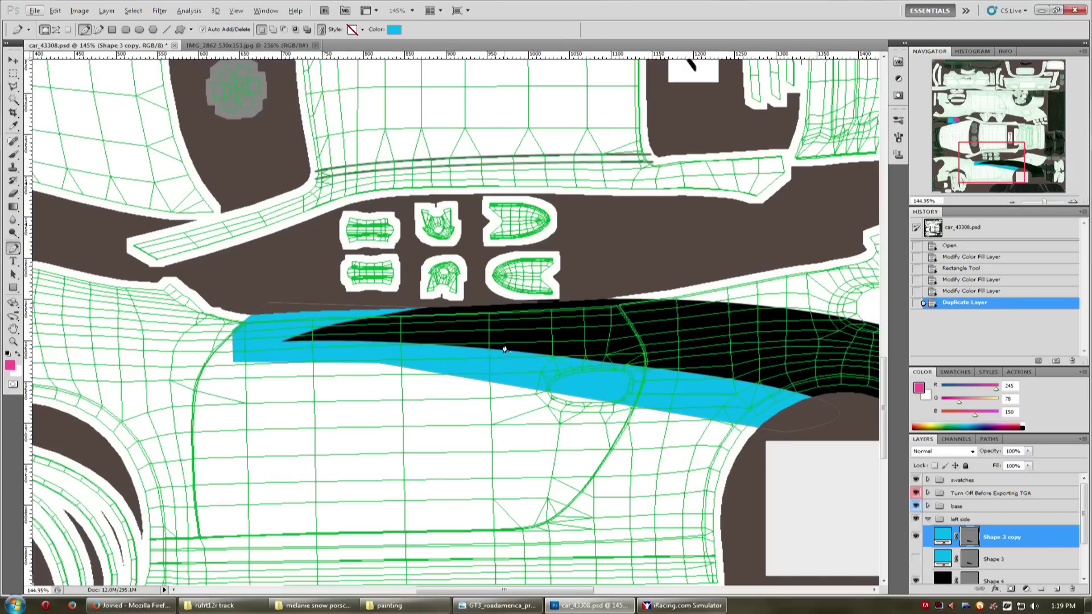
pyautogui.hscroll(2, 506, 350)
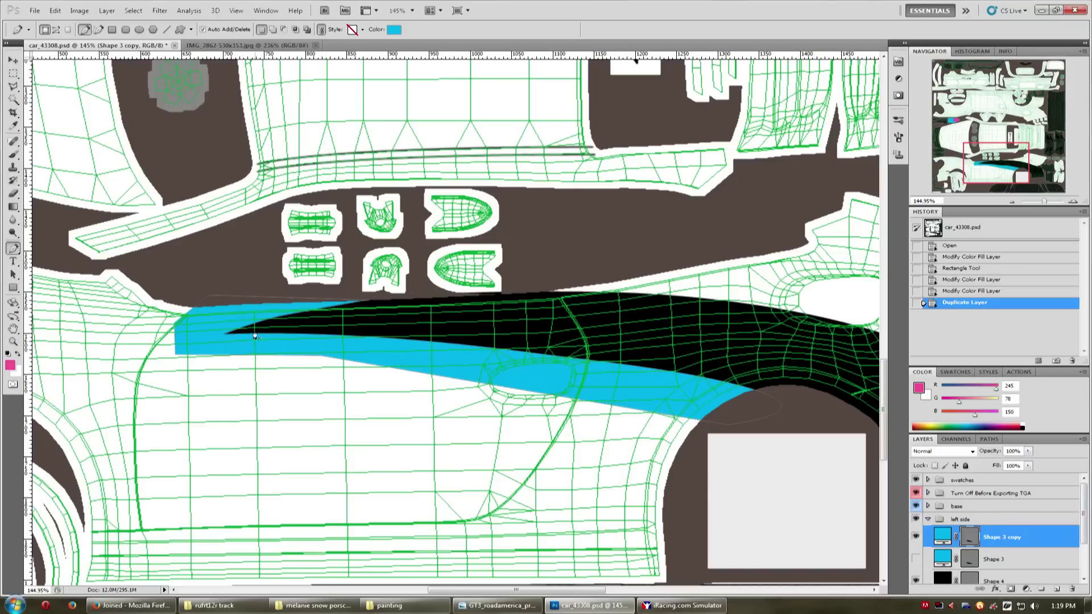
# Zoom in on the cyan stripe's front notch and place vertical and horizontal guides crossing at the tip anchor's lower handle.
pyautogui.keyDown('ctrl'); pyautogui.click(231, 334); pyautogui.keyUp('ctrl')
pyautogui.keyDown('ctrl'); pyautogui.click(225, 338); pyautogui.keyUp('ctrl')
pyautogui.scroll(3, 201, 346)
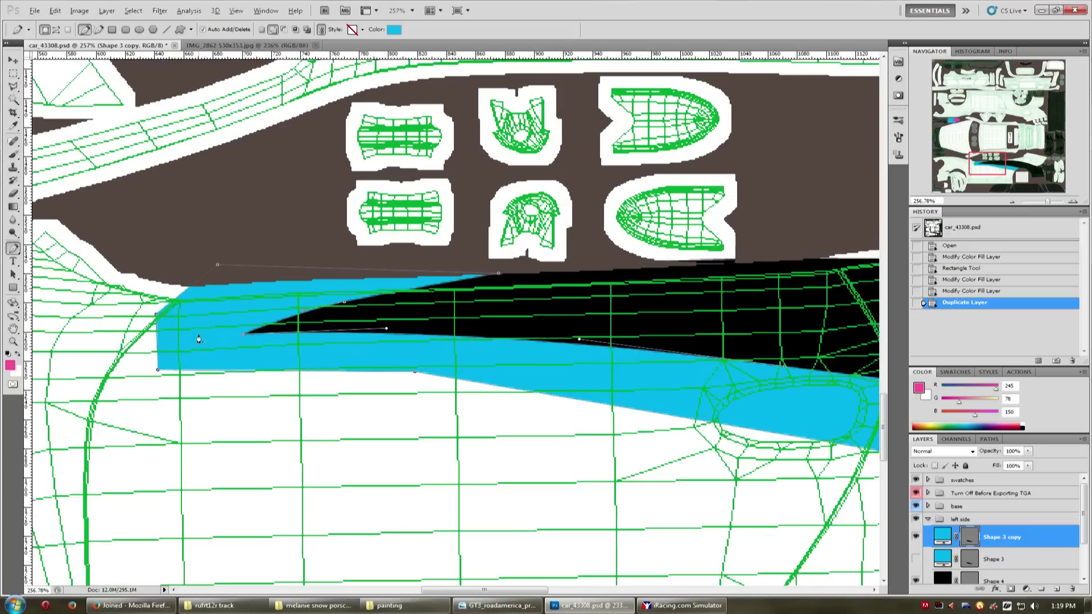
pyautogui.moveTo(1004, 169); pyautogui.dragTo(1002, 169)
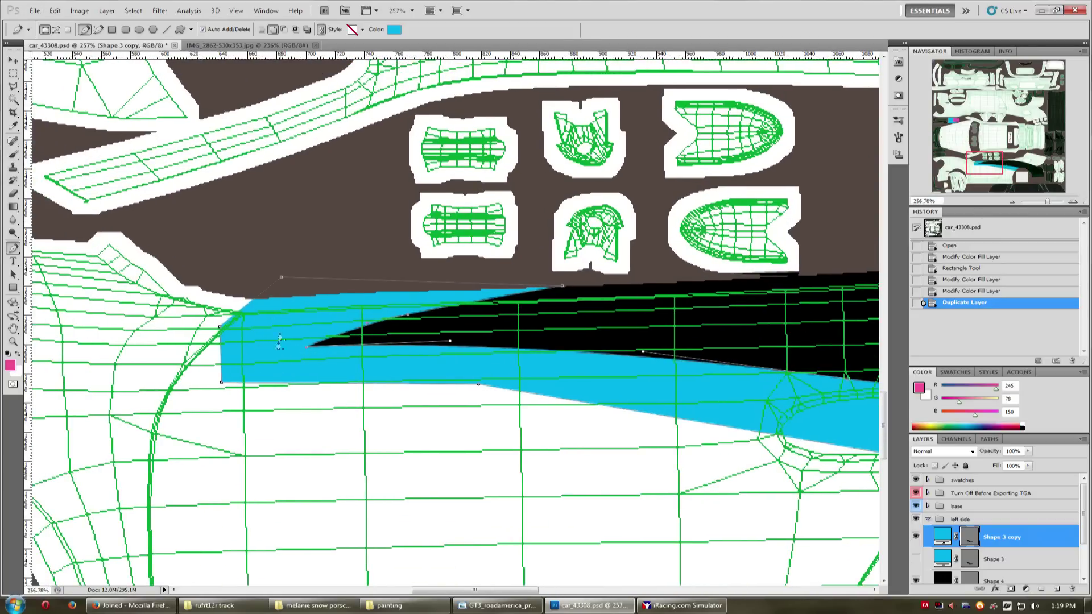
pyautogui.press('alt')
pyautogui.moveTo(33, 350); pyautogui.dragTo(450, 390)
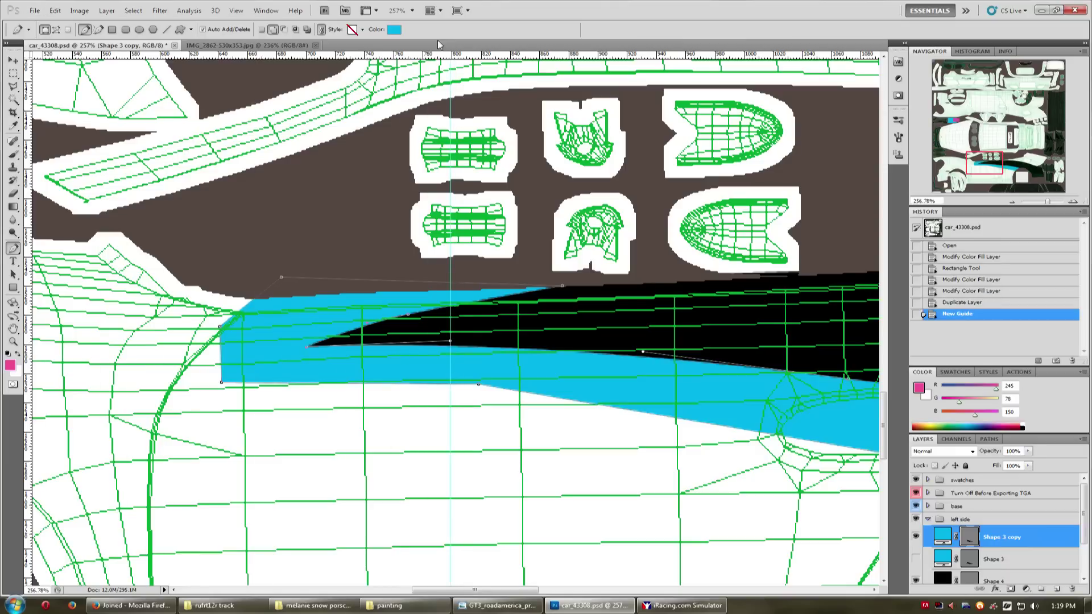
pyautogui.moveTo(435, 55); pyautogui.dragTo(399, 342)
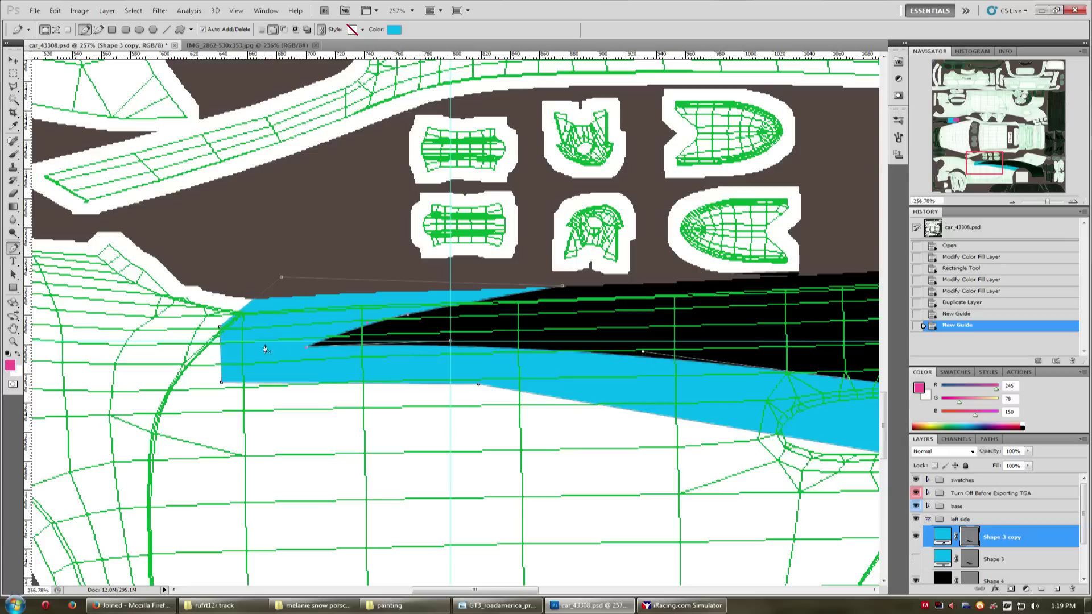
# Convert the notch's tip anchor to a curved point and move its lower handle back to the guide intersection.
pyautogui.keyDown('alt'); pyautogui.click(306, 348); pyautogui.keyUp('alt')
pyautogui.moveTo(306, 345); pyautogui.dragTo(366, 322)
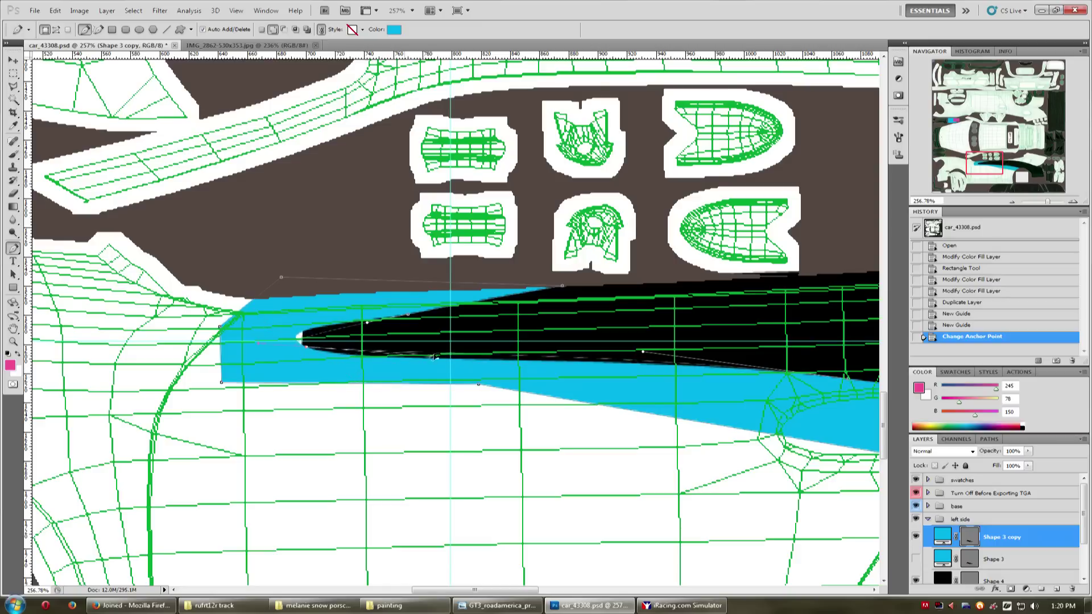
pyautogui.moveTo(427, 390); pyautogui.dragTo(374, 359)
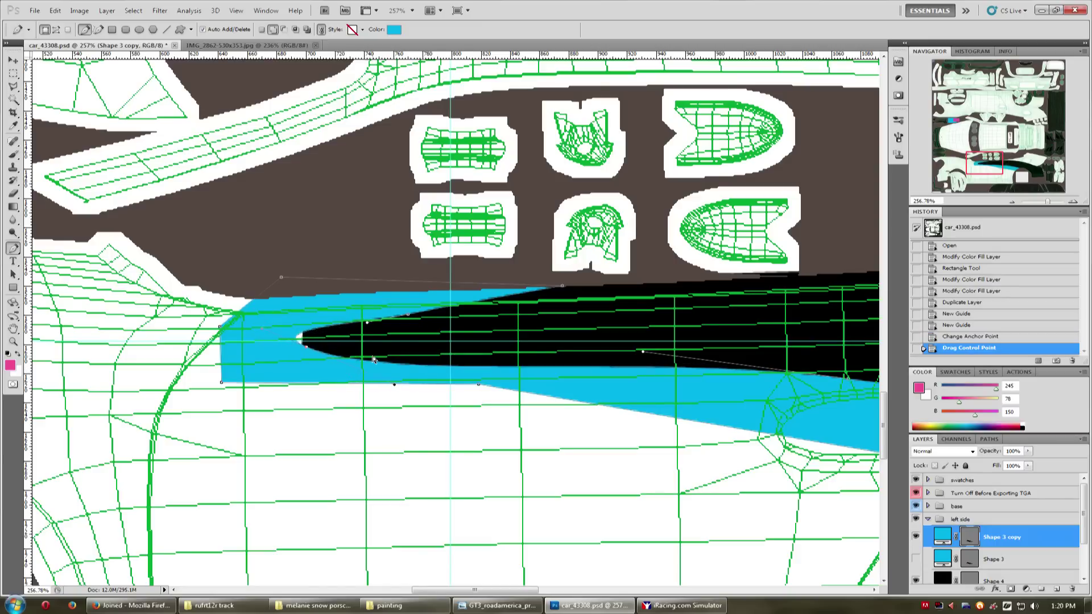
pyautogui.moveTo(397, 387); pyautogui.dragTo(449, 342)
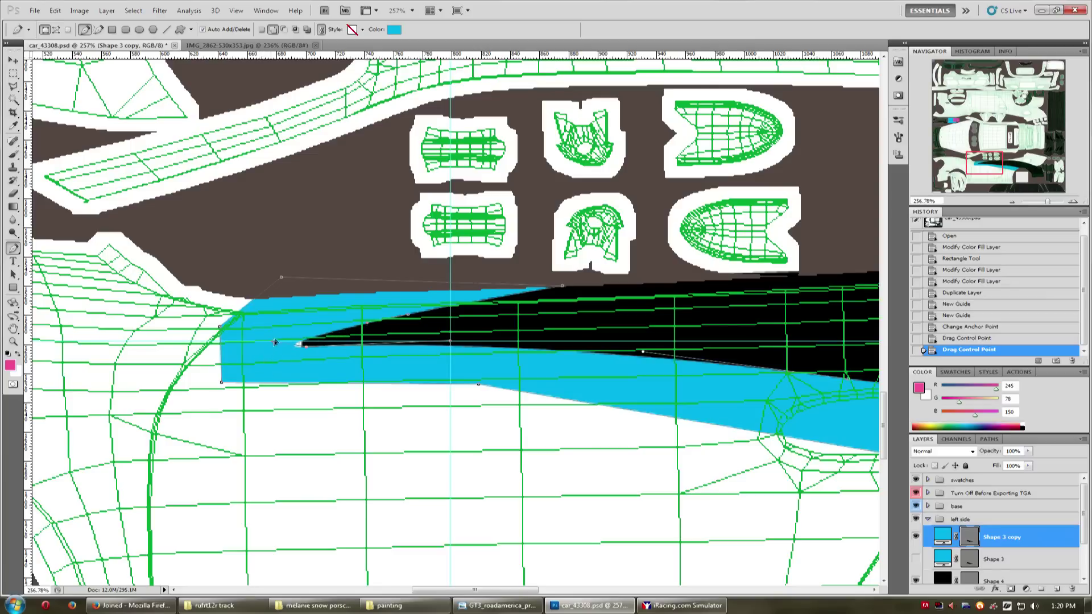
# Realign the tip anchor's lower handle to the guides and bend its upper handle independently to sharpen the black point.
pyautogui.moveTo(301, 328); pyautogui.dragTo(343, 324)
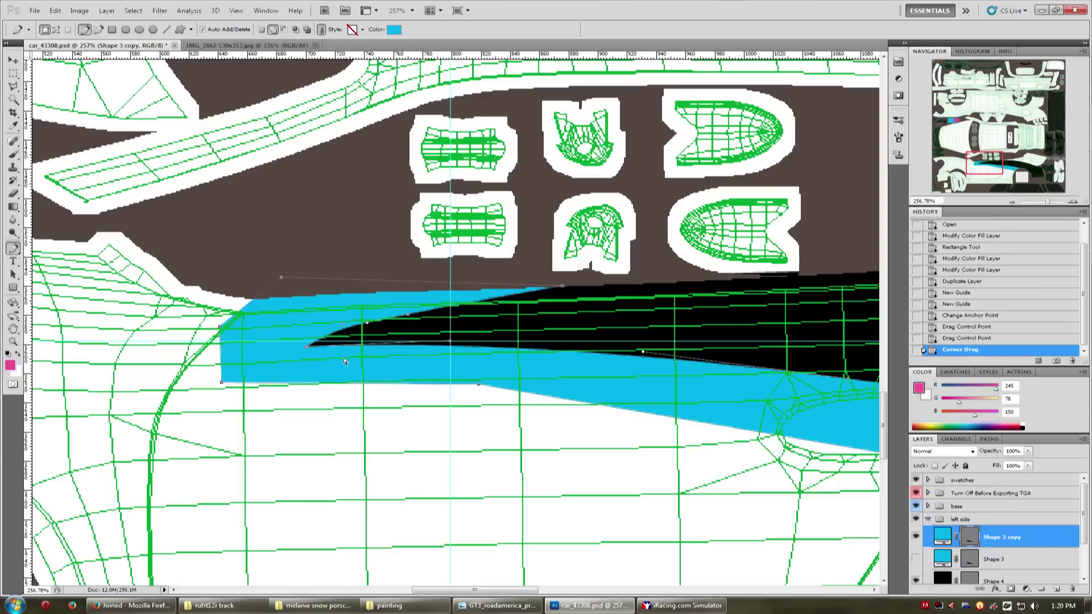
pyautogui.hotkey('ctrl', 'z')
pyautogui.press('b')
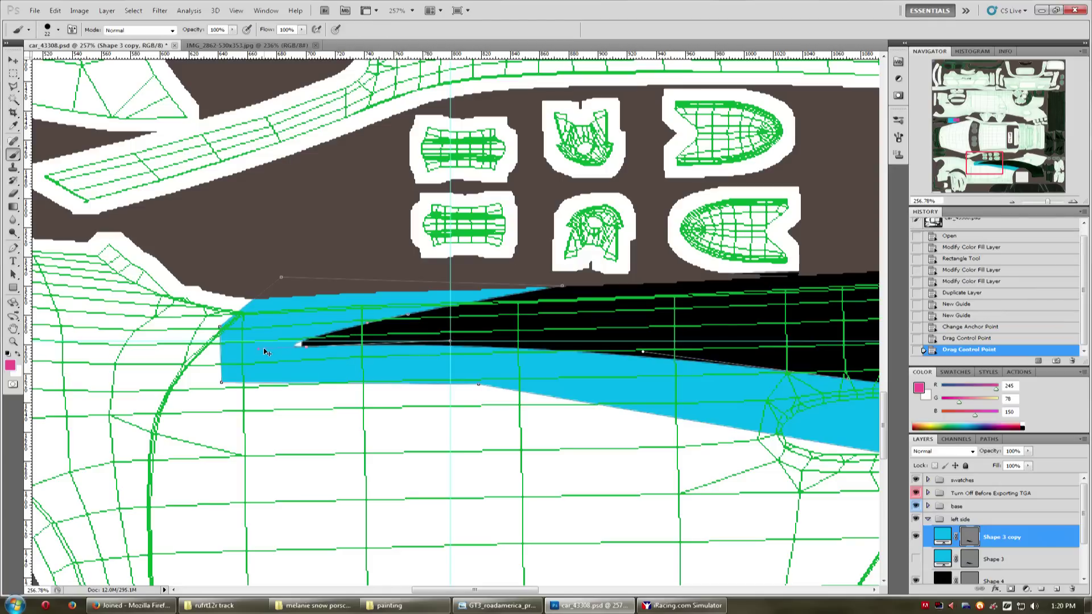
pyautogui.moveTo(259, 352); pyautogui.dragTo(261, 347)
pyautogui.moveTo(450, 345); pyautogui.dragTo(451, 342)
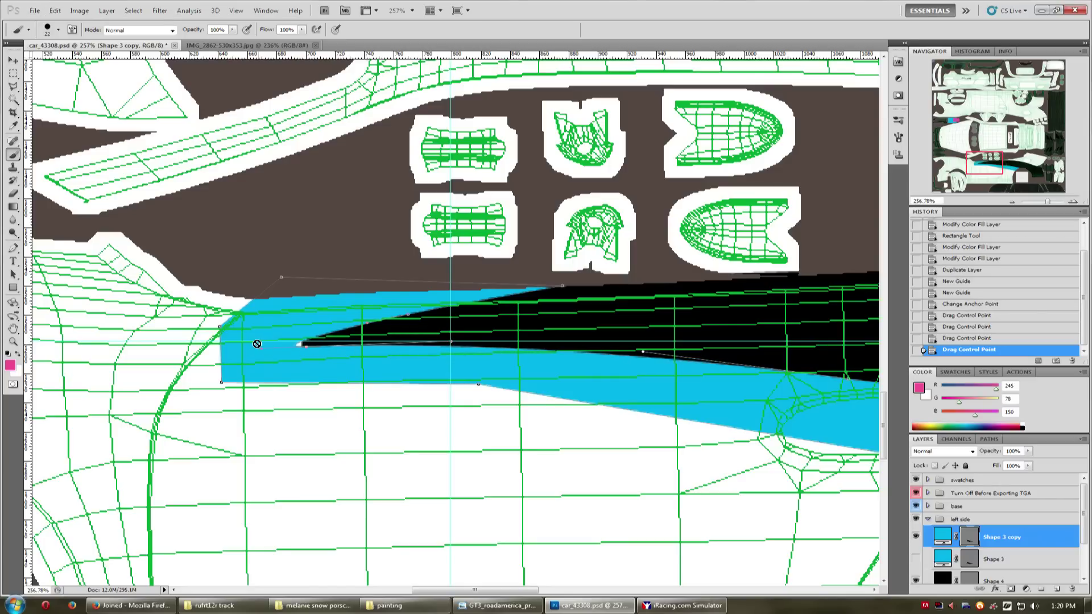
pyautogui.click(12, 248)
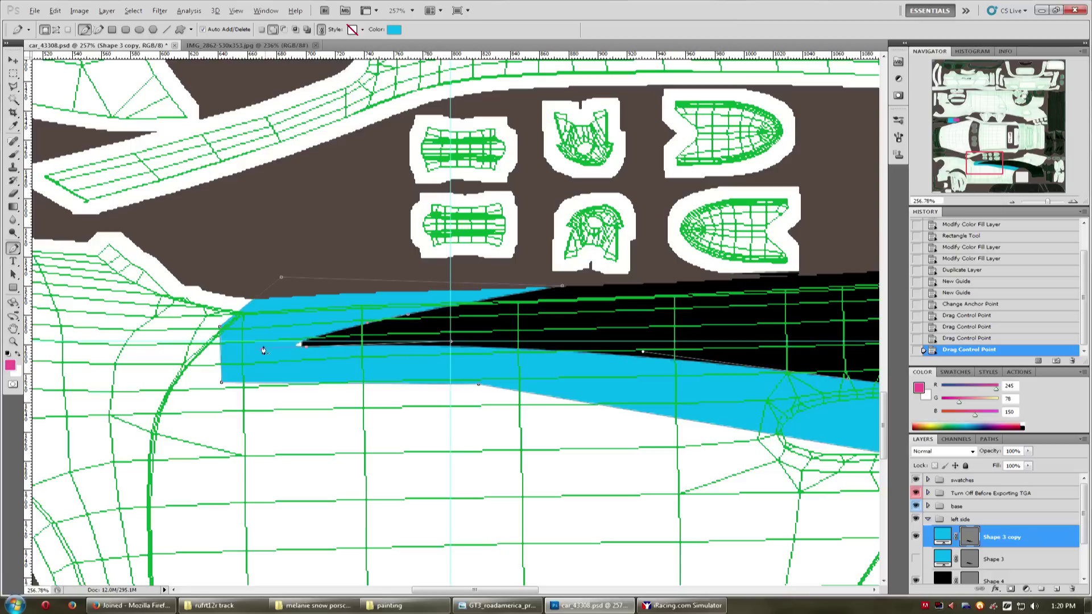
pyautogui.moveTo(367, 322)
pyautogui.mouseDown()
pyautogui.moveTo(341, 333)
pyautogui.moveTo(363, 328)
pyautogui.mouseUp()
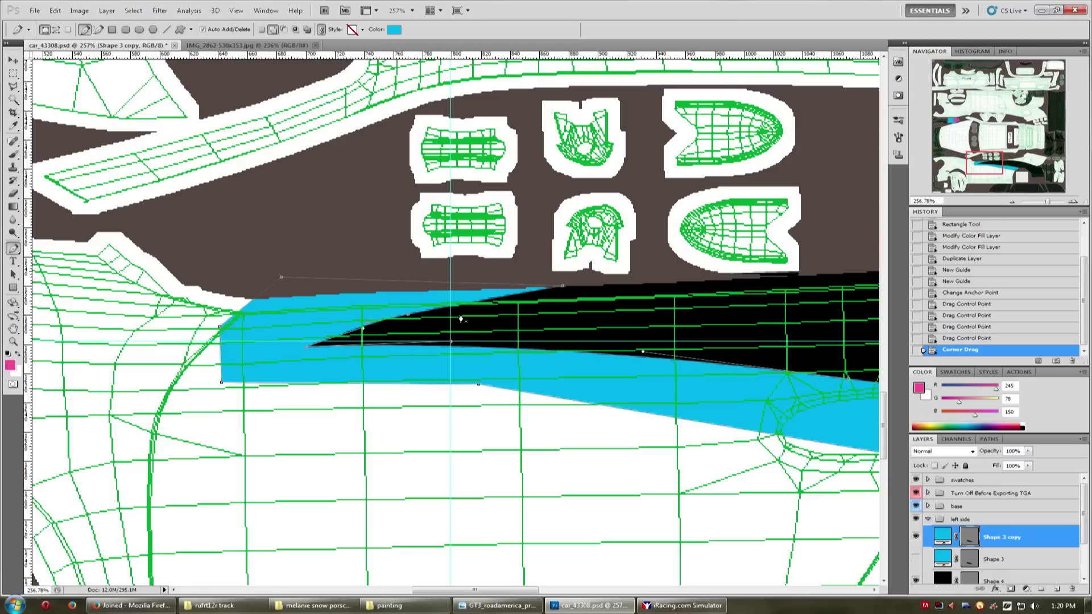
# Remove both guides and reshape the notch's upper curve by moving its anchors and handles toward the stripe's upper edge.
pyautogui.moveTo(451, 312); pyautogui.dragTo(985, 326)
pyautogui.moveTo(568, 342); pyautogui.dragTo(529, 55)
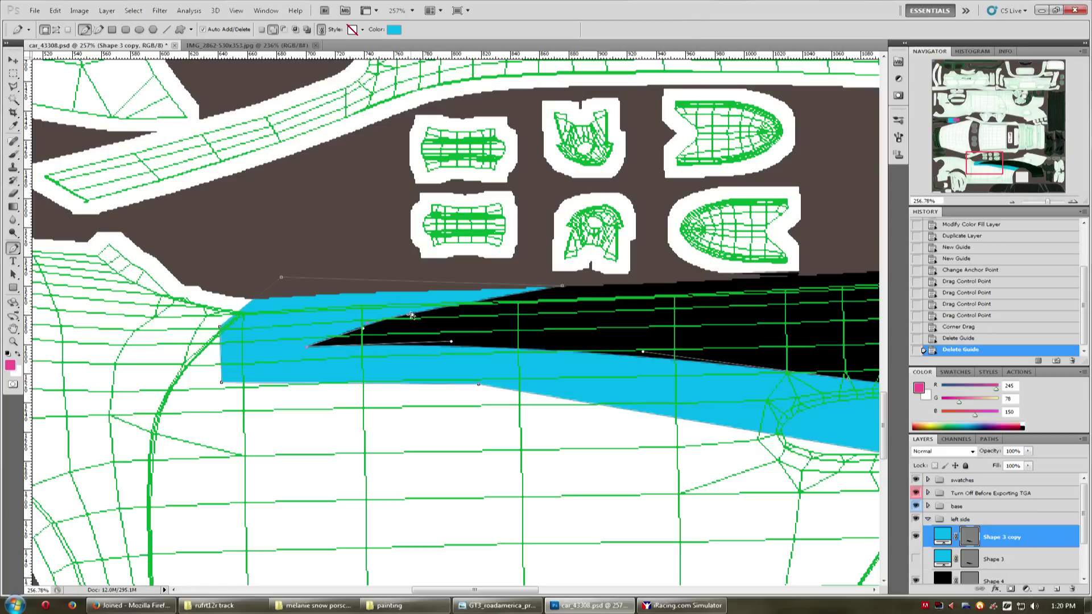
pyautogui.moveTo(409, 318); pyautogui.dragTo(403, 351)
pyautogui.moveTo(441, 310); pyautogui.dragTo(604, 288)
pyautogui.hotkey('ctrl', '-')
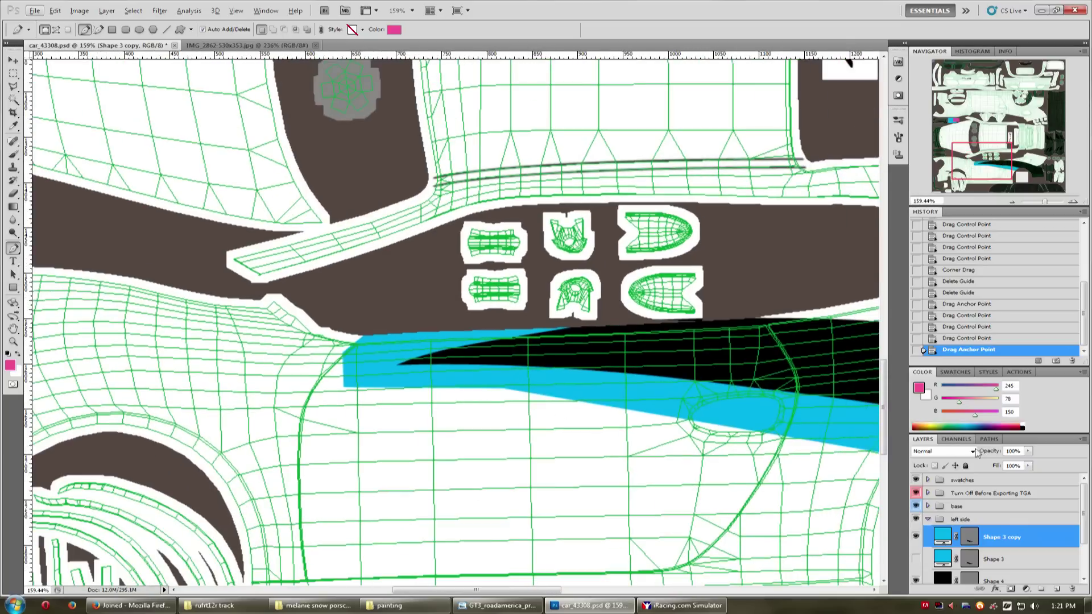
# Hide the "Turn Off Before Exporting TGA" group and save a Targa copy over car_43308.TGA.
pyautogui.click(916, 493)
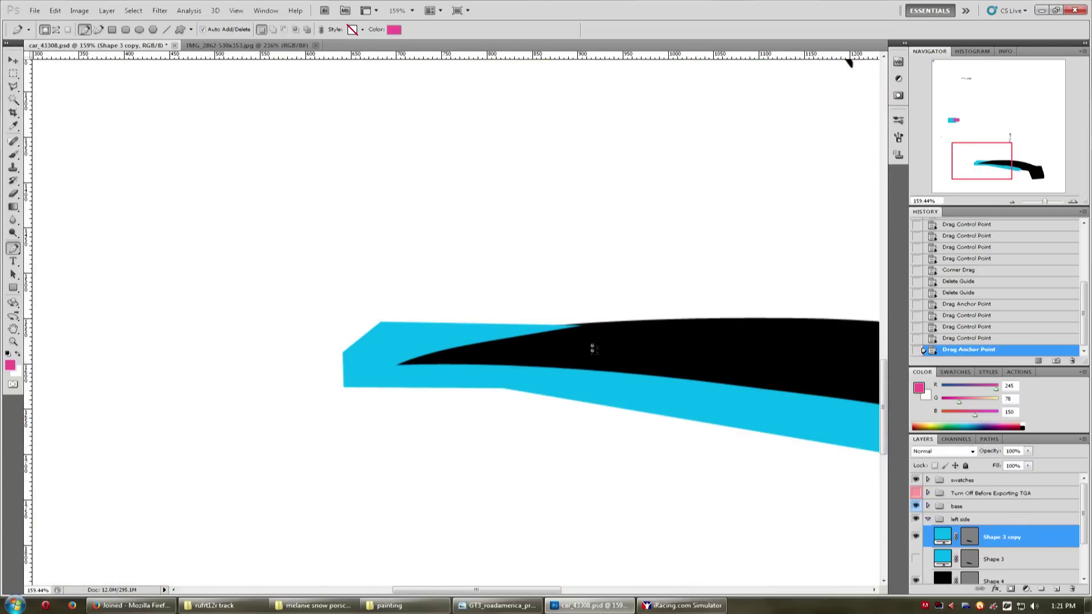
pyautogui.hotkey('ctrl', 'shift', 's')
pyautogui.click(626, 359)
pyautogui.click(569, 495)
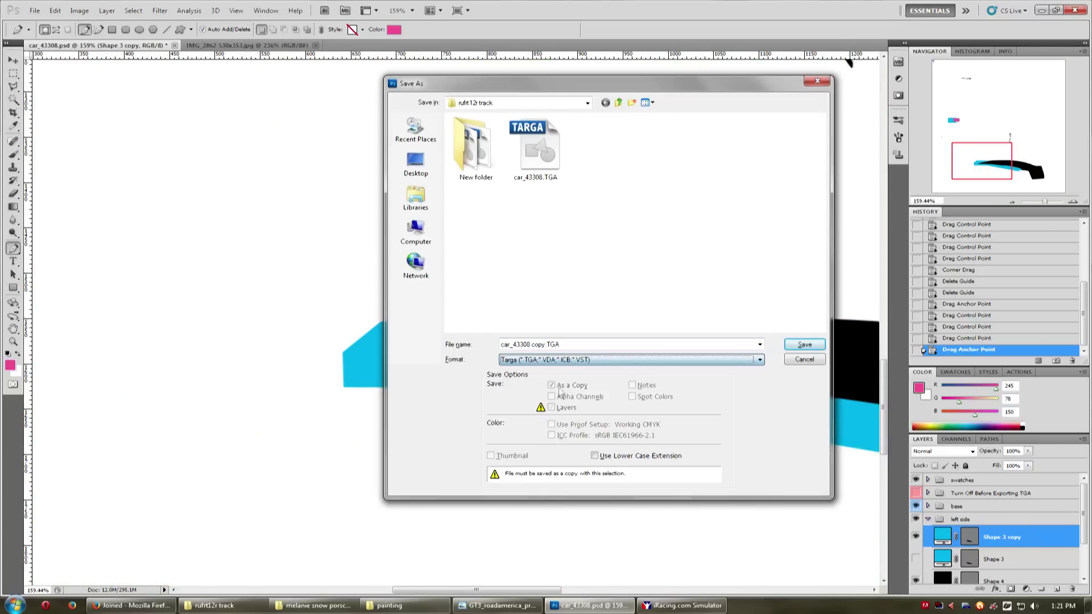
pyautogui.doubleClick(534, 149)
pyautogui.press('Return')
pyautogui.click(571, 235)
# Switch to iRacing, reload the car textures, examine the stripe's front tip on the door and return to Photoshop.
pyautogui.click(687, 606)
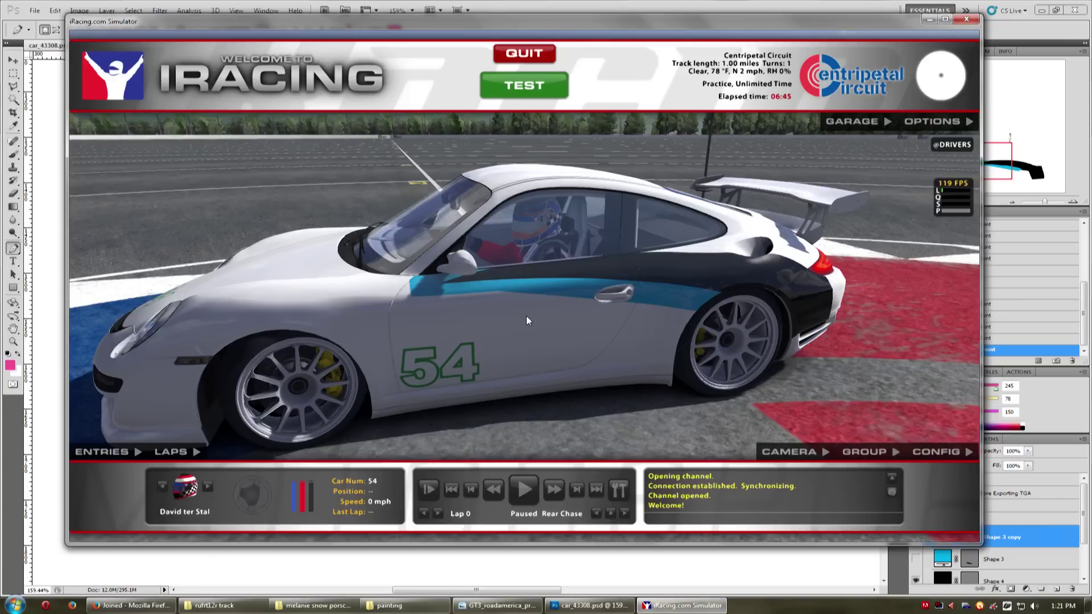
pyautogui.hotkey('ctrl', 'r')
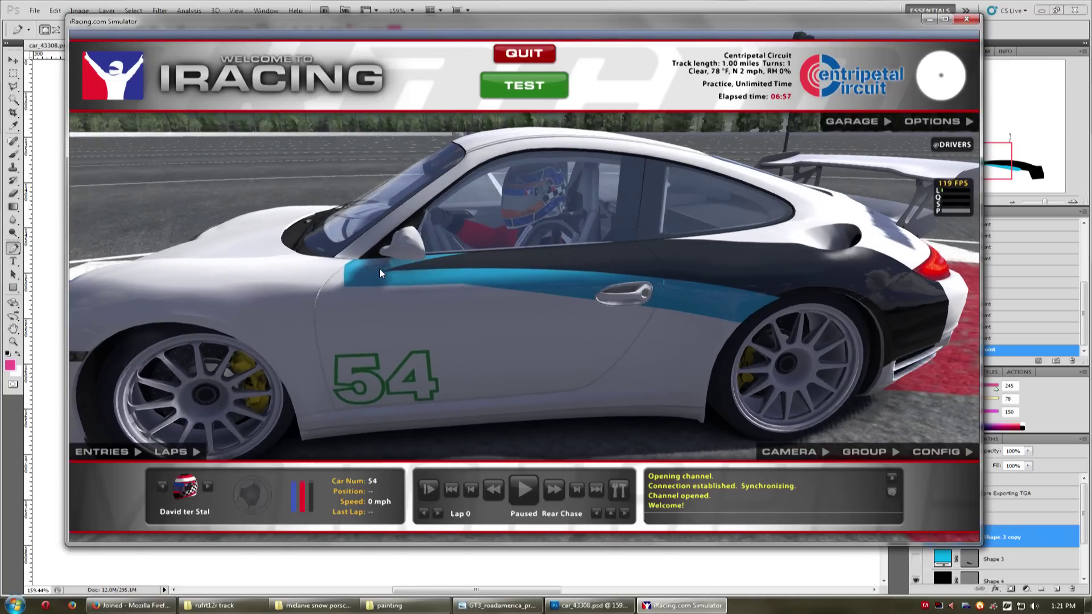
pyautogui.hotkey('alt', 'Tab')
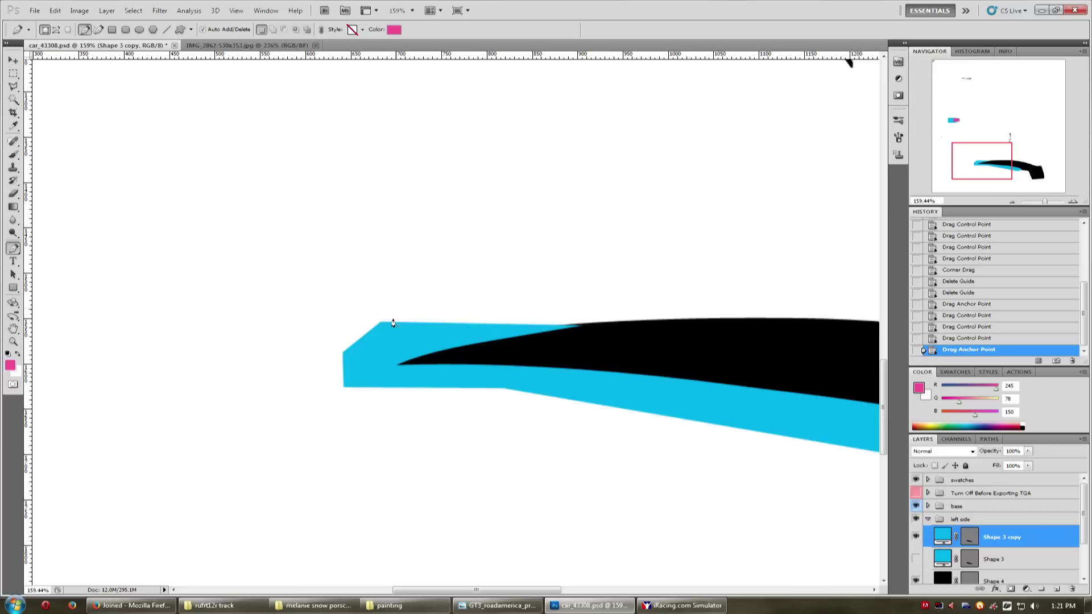
# Show the "Turn Off Before Exporting TGA" group and shift the cyan shape's notch tip and upper-edge anchor slightly rearward.
pyautogui.click(916, 493)
pyautogui.keyDown('ctrl'); pyautogui.click(409, 371); pyautogui.keyUp('ctrl')
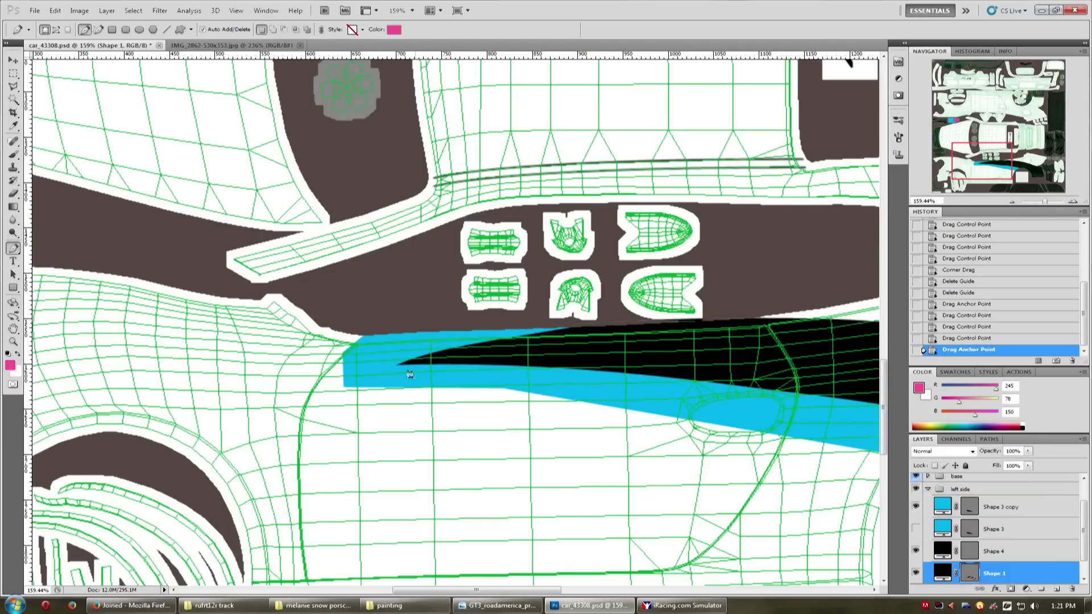
pyautogui.moveTo(397, 369); pyautogui.dragTo(412, 363)
pyautogui.moveTo(508, 339); pyautogui.dragTo(606, 329)
# Turn off the export-hidden template group again and overwrite car_43308.TGA with the adjusted stripe in Targa format.
pyautogui.scroll(2, 920, 489)
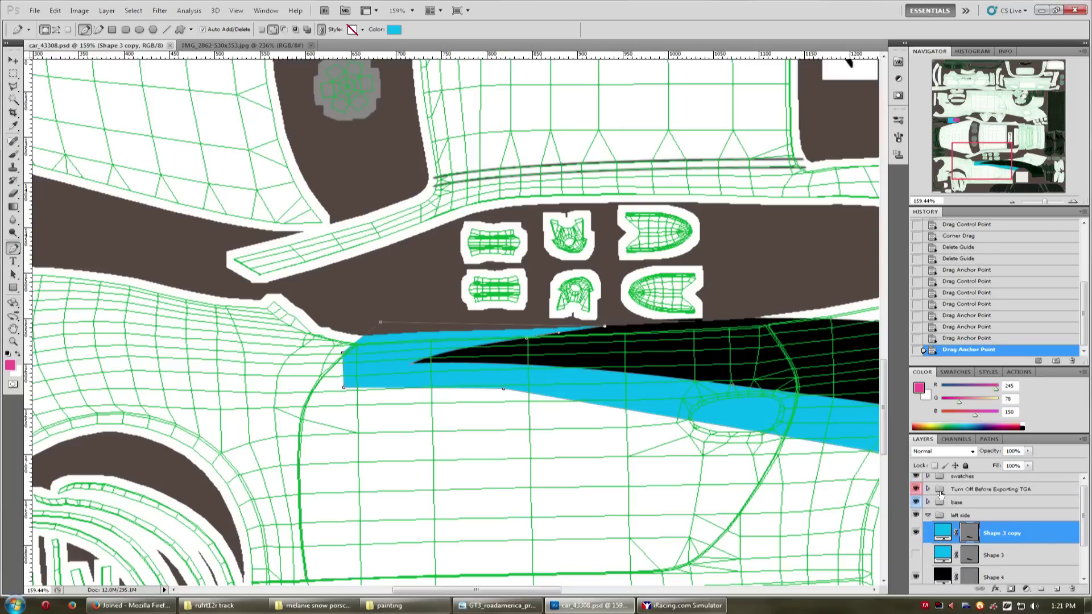
pyautogui.click(916, 490)
pyautogui.hotkey('ctrl', 'shift', 's')
pyautogui.click(569, 359)
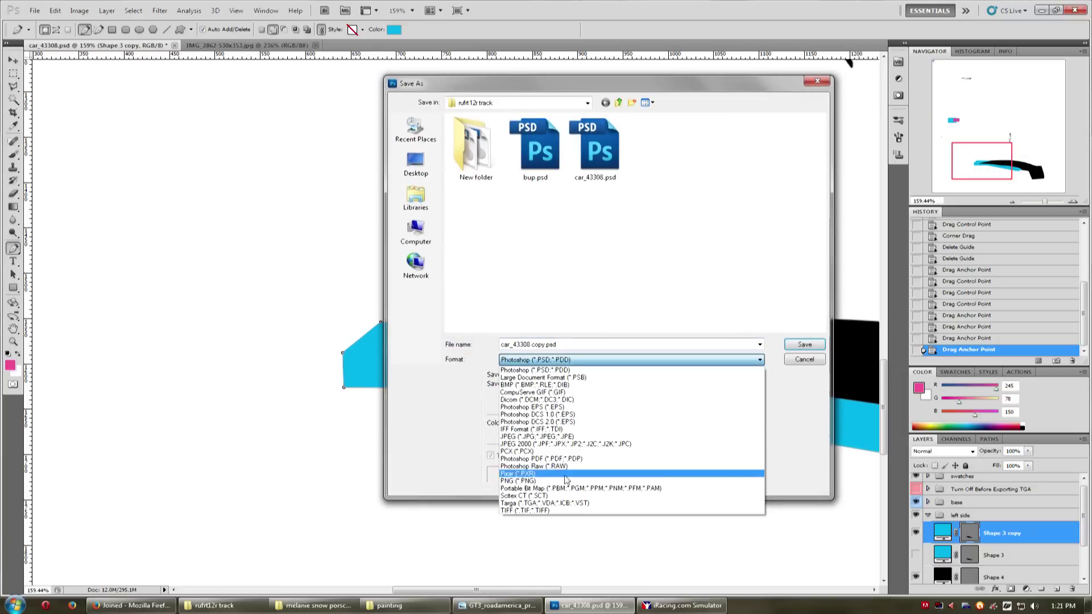
pyautogui.click(565, 504)
pyautogui.press('Return')
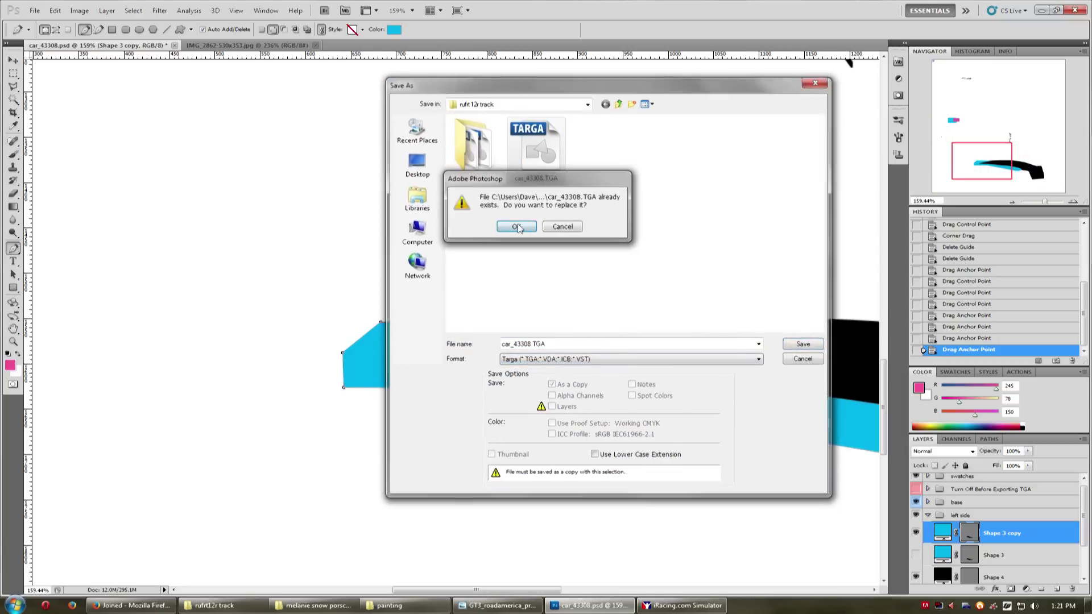
pyautogui.click(515, 227)
pyautogui.click(578, 235)
# Switch to iRacing, examine the adjusted stripe on the car's left side and minimize the simulator.
pyautogui.click(683, 605)
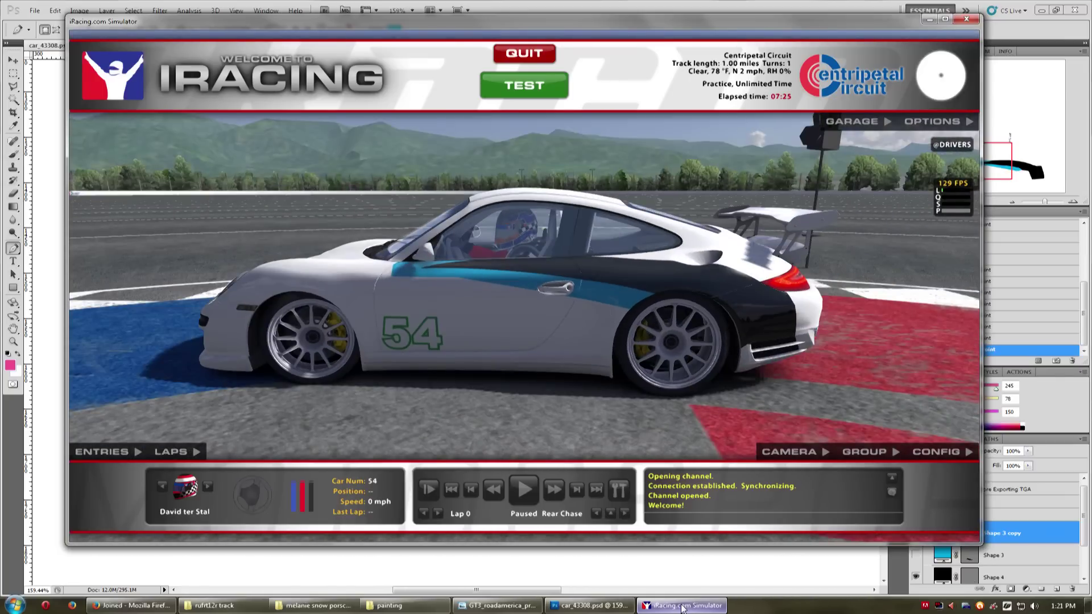
pyautogui.click(929, 21)
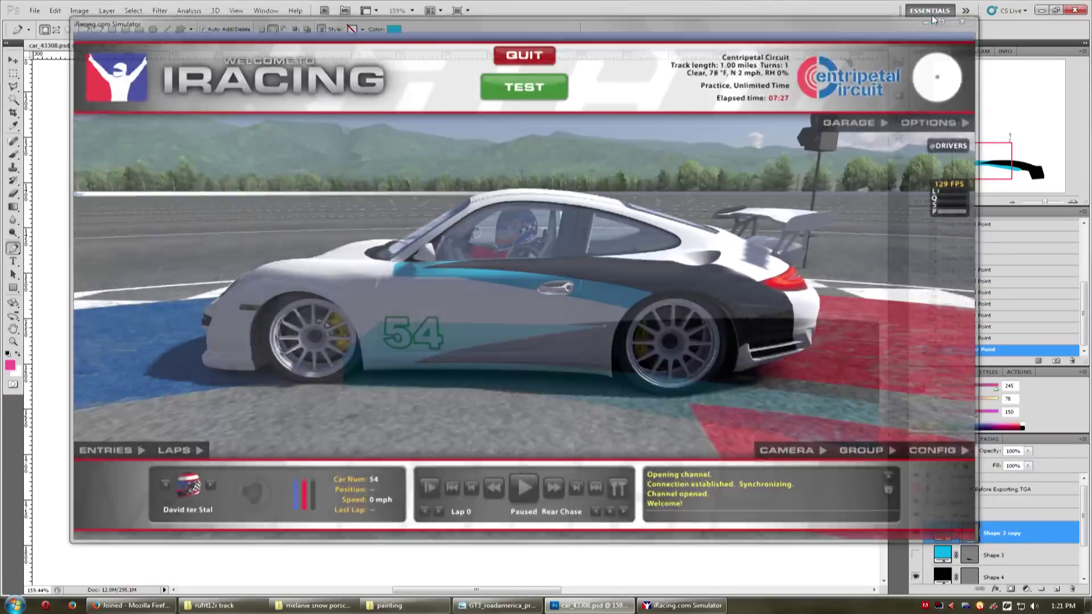
# In Photoshop, select the Shape 3 layer and save the layered document over the existing PSD with Maximize Compatibility on.
pyautogui.scroll(-3, 993, 160)
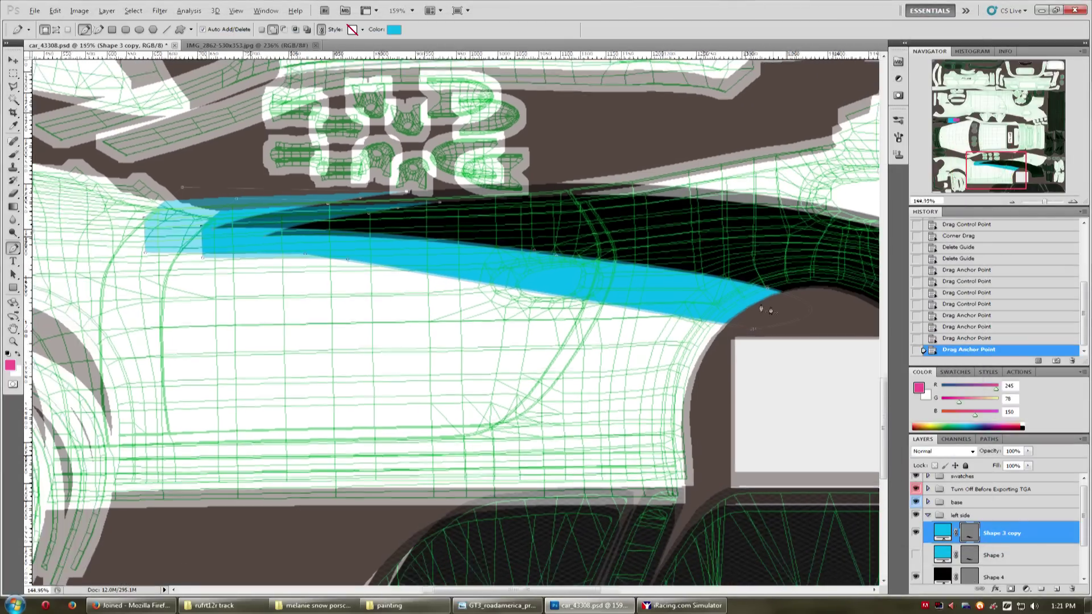
pyautogui.click(997, 556)
pyautogui.hotkey('ctrl', 's')
pyautogui.hotkey('ctrl', 'shift', 's')
pyautogui.press('Return')
pyautogui.click(523, 223)
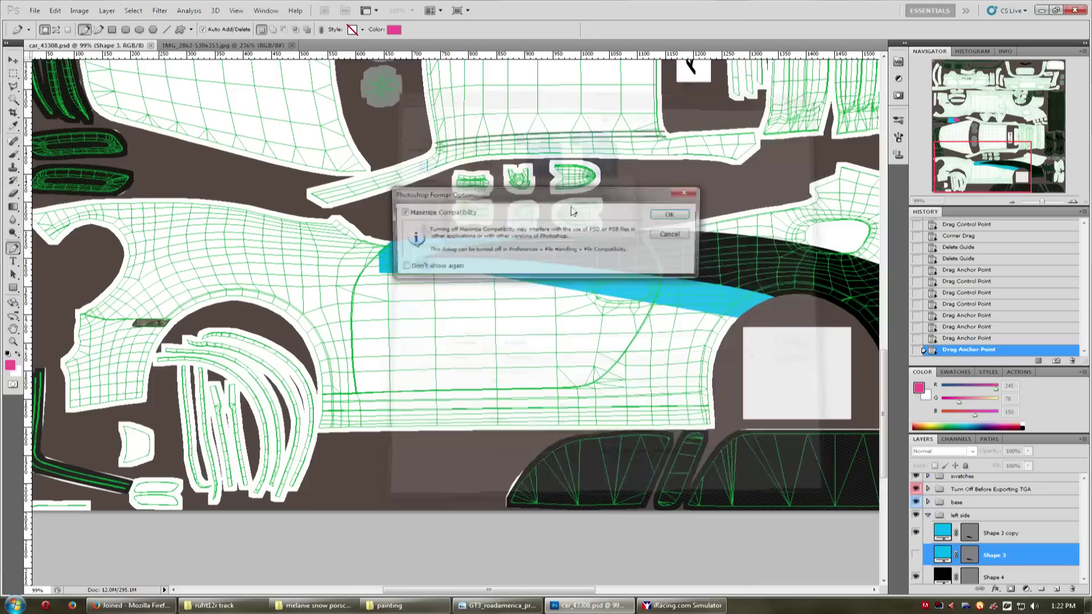
pyautogui.click(678, 217)
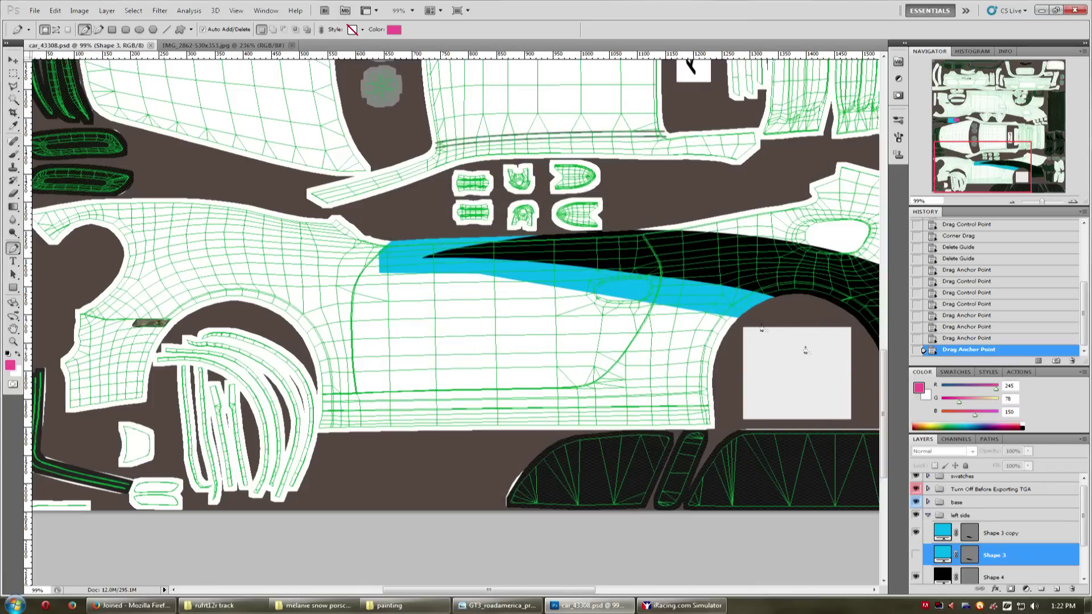
# Activate the Brush tool and sample the cyan swatch beside the hood as the foreground color.
pyautogui.scroll(5, 780, 163)
pyautogui.press('b')
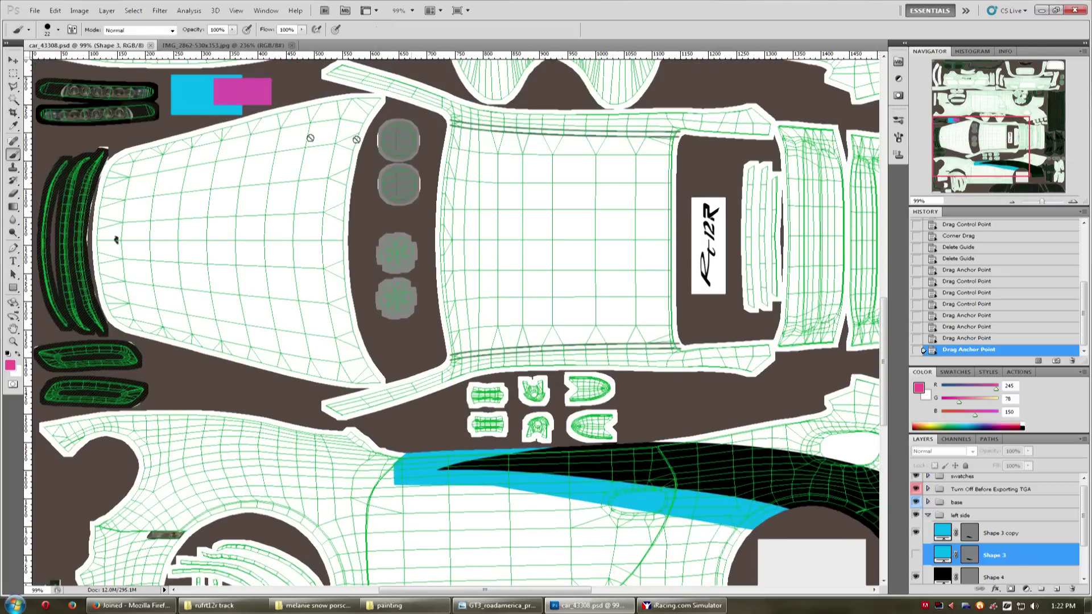
pyautogui.scroll(-3, 228, 131)
pyautogui.keyDown('alt'); pyautogui.click(238, 128); pyautogui.keyUp('alt')
pyautogui.scroll(-1, 589, 281)
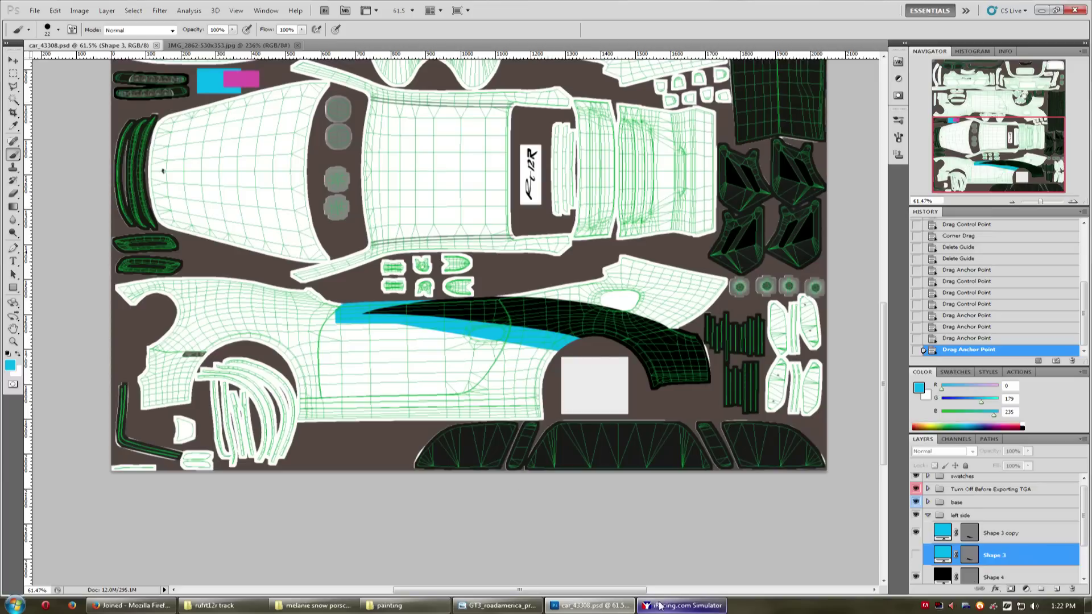
# Switch to Windows Photo Viewer and examine the livery's cyan, pink and black areas across the reference photos.
pyautogui.click(498, 606)
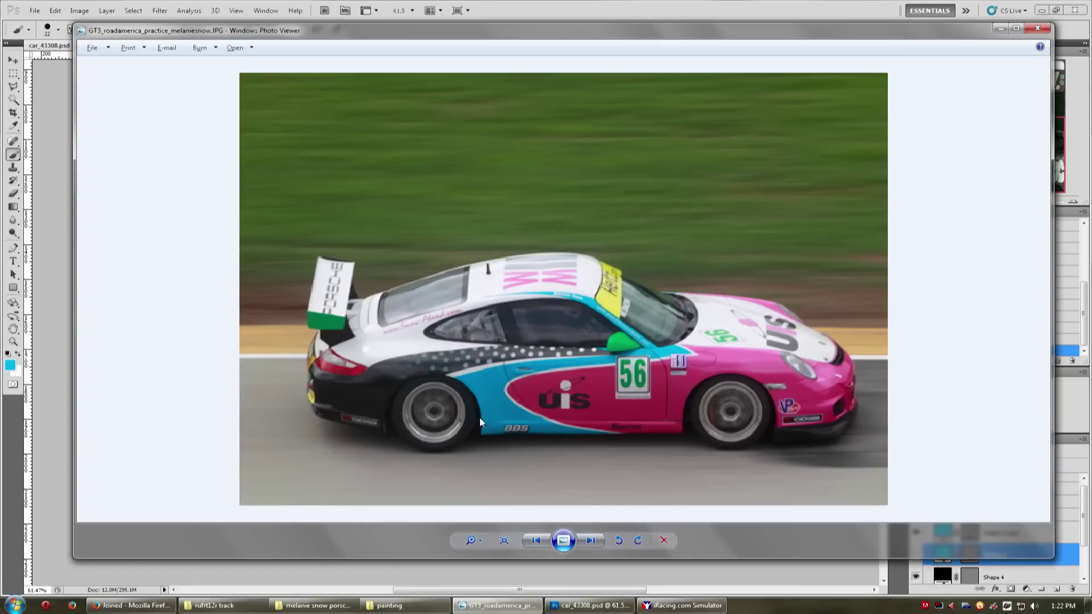
pyautogui.scroll(1, 633, 434)
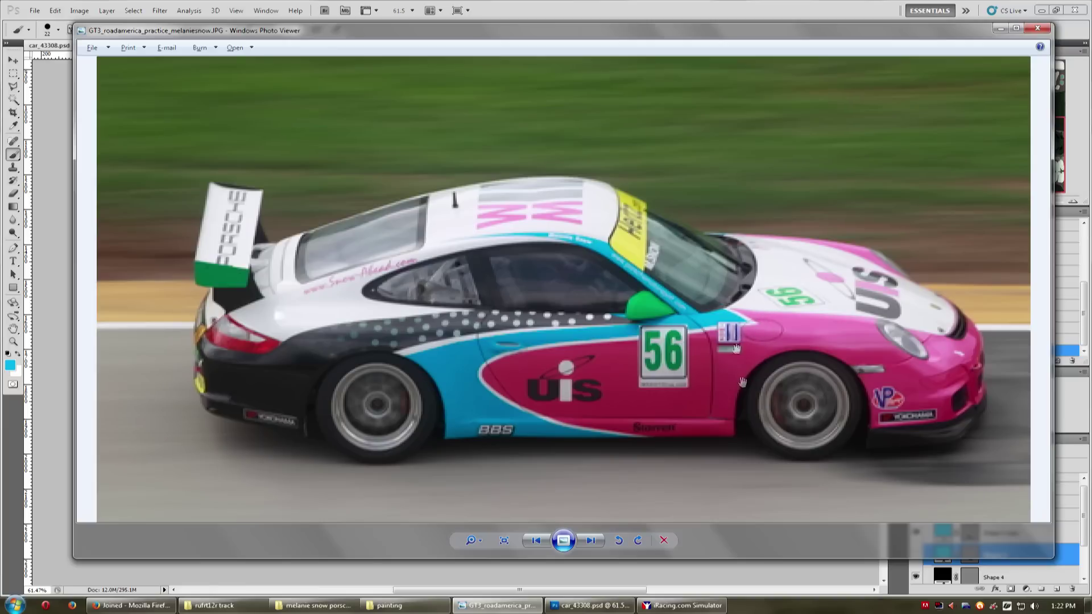
pyautogui.click(598, 545)
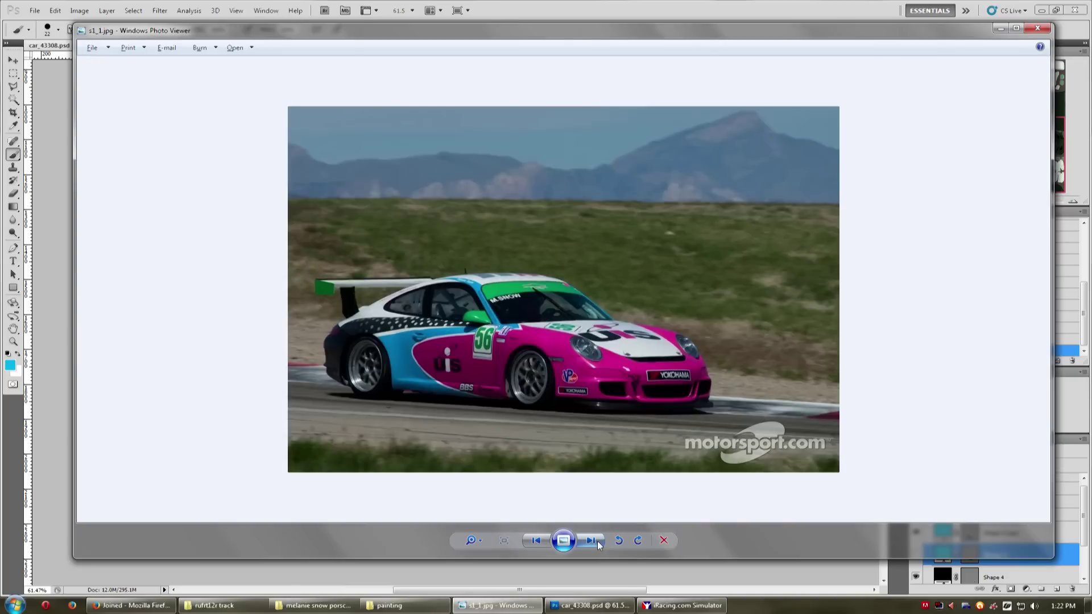
pyautogui.click(597, 545)
pyautogui.click(536, 541)
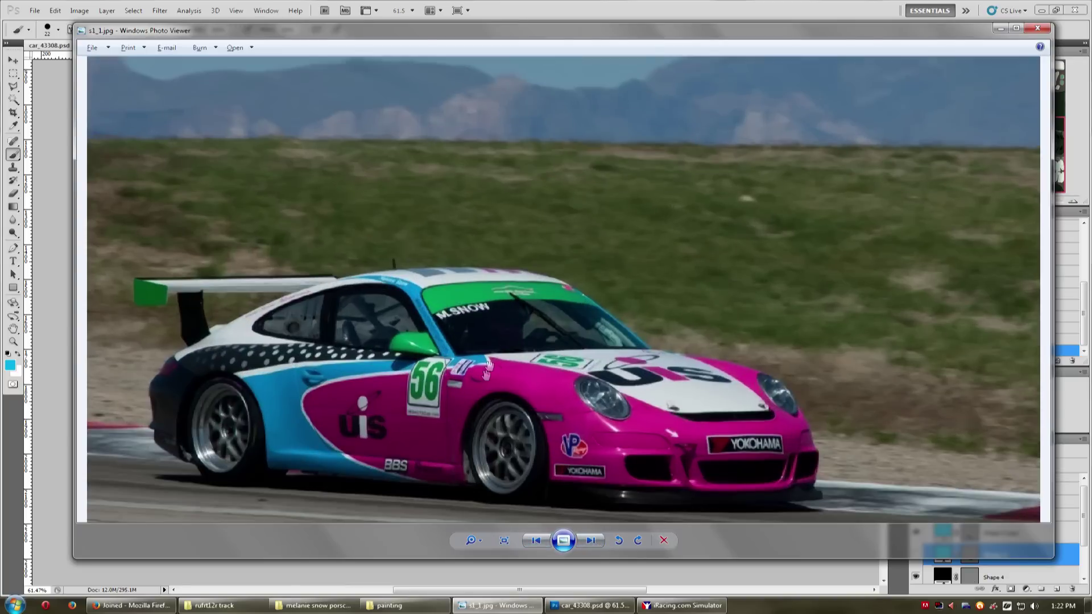
pyautogui.click(592, 542)
pyautogui.click(592, 541)
pyautogui.click(592, 541)
pyautogui.click(592, 542)
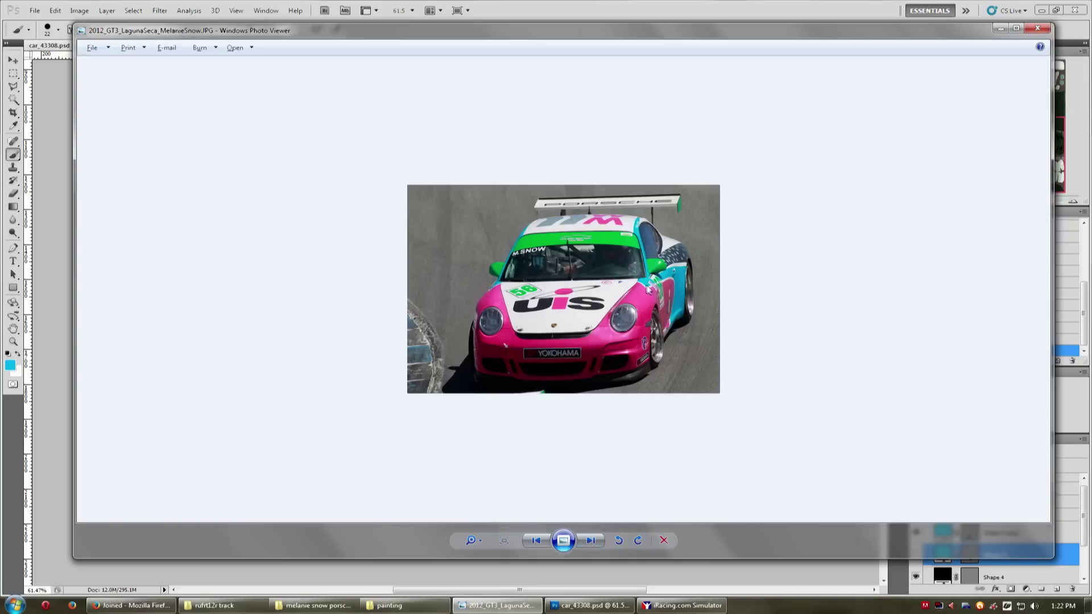
# Enlarge the front-view reference photo, compare it with the car's left side in iRacing and return to Photoshop.
pyautogui.scroll(2, 648, 289)
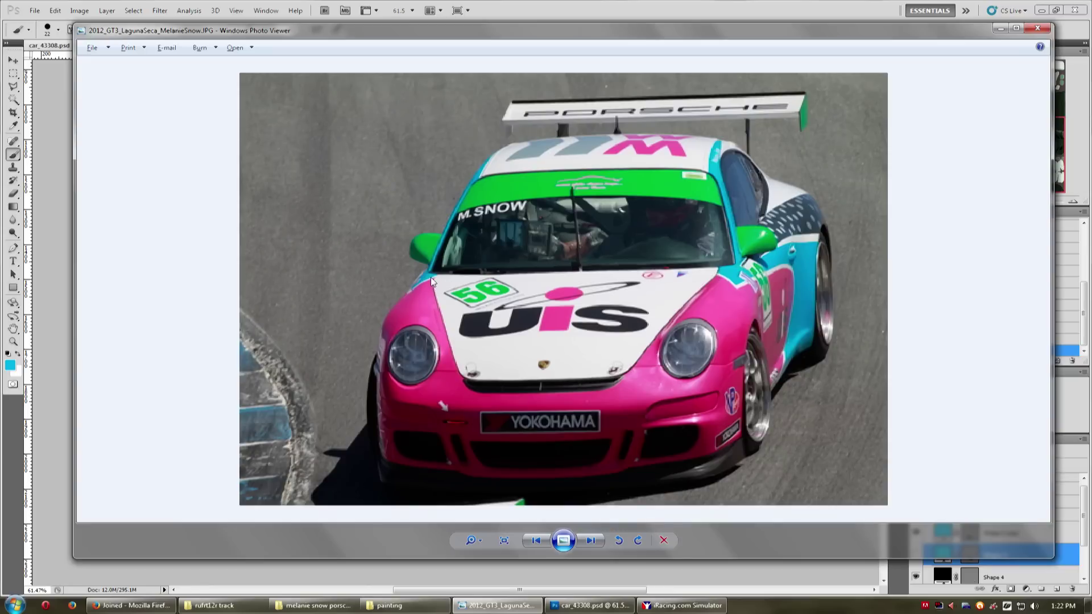
pyautogui.click(647, 607)
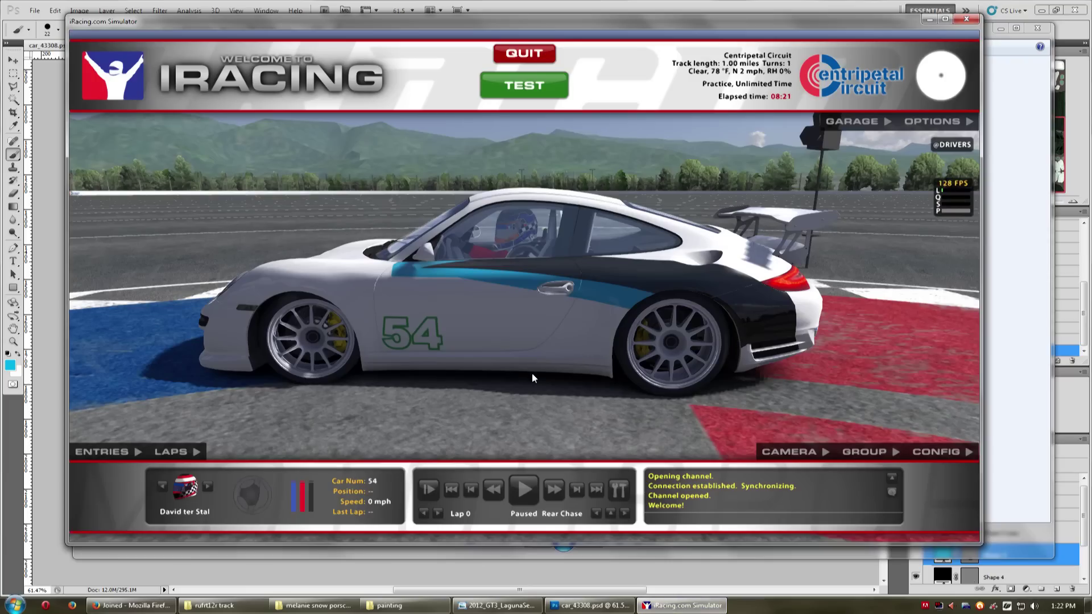
pyautogui.hotkey('alt', 'Tab')
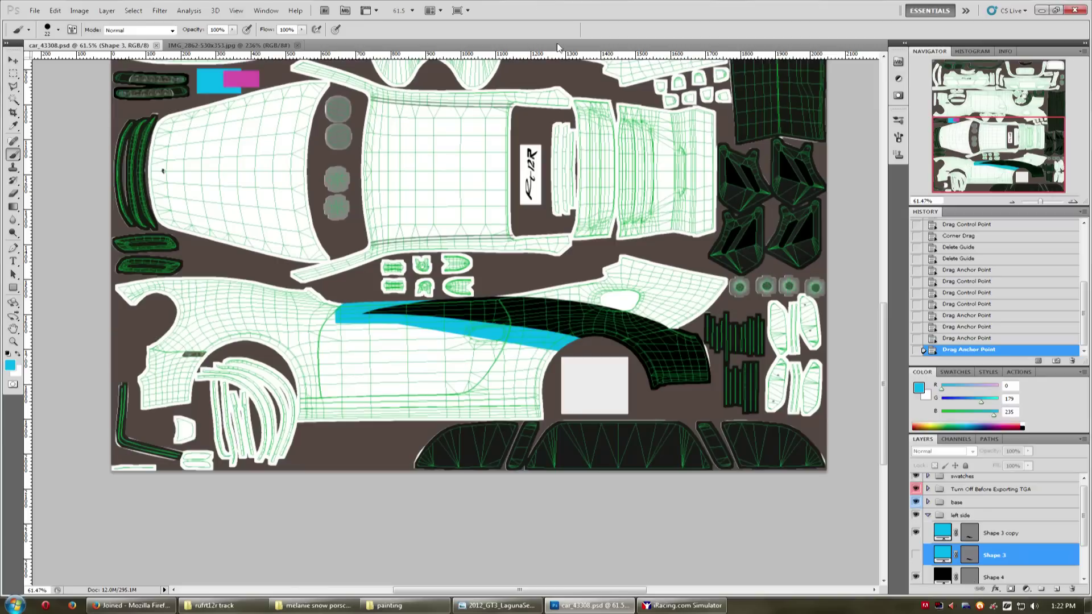
# Collapse the left side layer group and check the Wire layer inside the Turn Off Before Exporting TGA group.
pyautogui.click(927, 516)
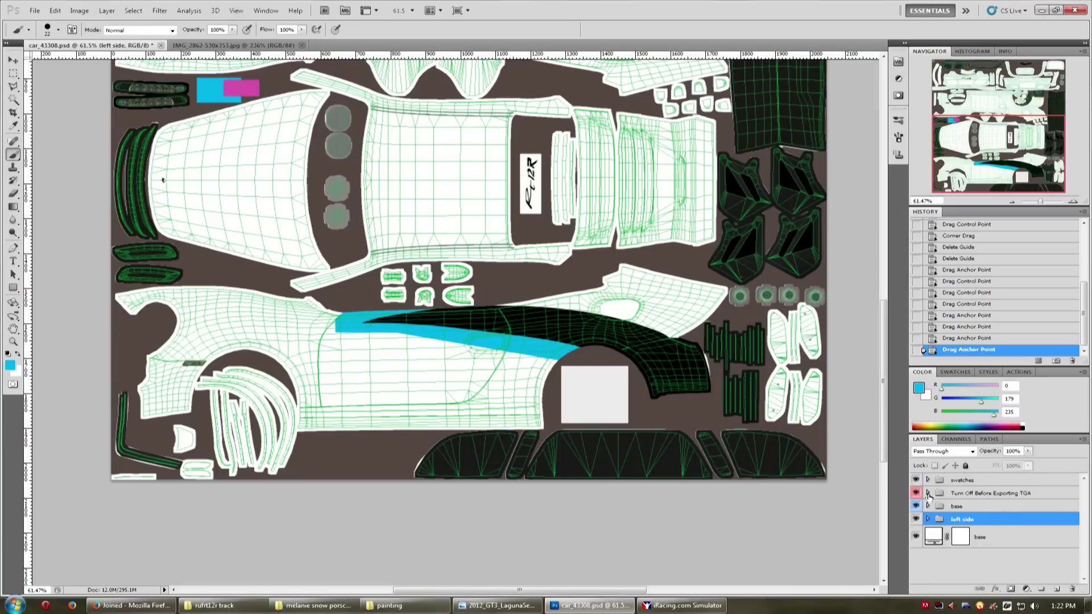
pyautogui.click(928, 493)
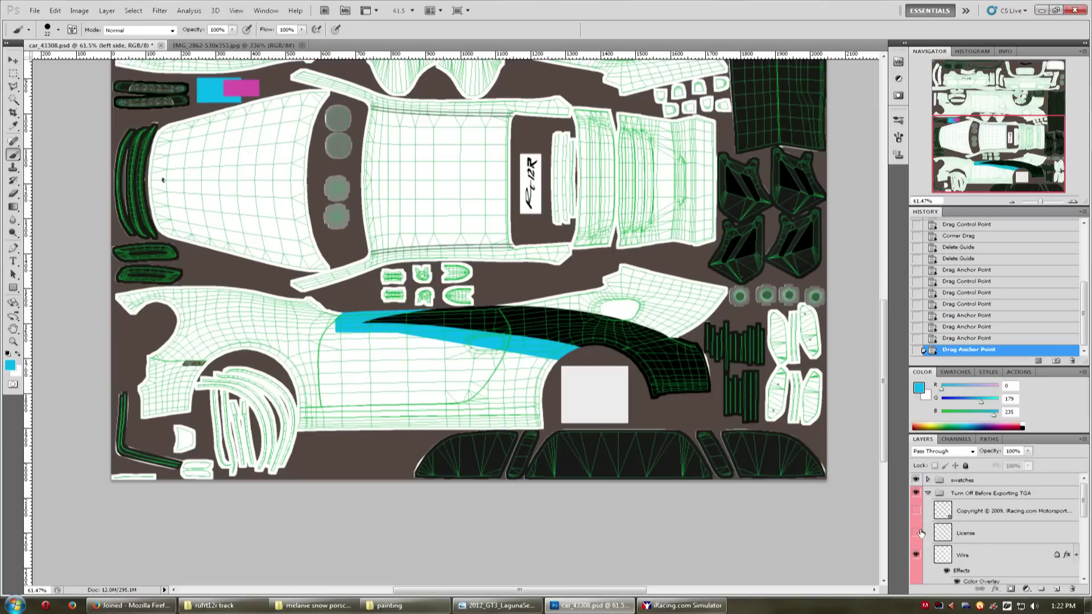
pyautogui.click(928, 494)
# Save the template with its wireframe visible as a Targa over the existing file and reload the car textures in iRacing.
pyautogui.hotkey('ctrl', 'shift', 's')
pyautogui.click(597, 360)
pyautogui.scroll(4, 597, 398)
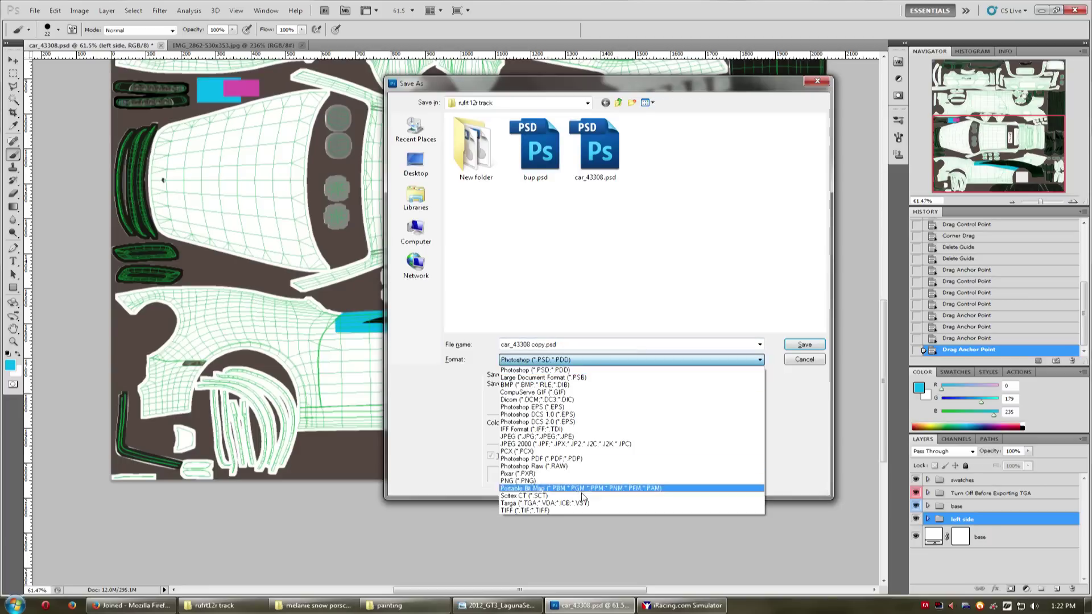
pyautogui.click(546, 483)
pyautogui.doubleClick(535, 145)
pyautogui.click(517, 227)
pyautogui.click(579, 228)
pyautogui.click(698, 606)
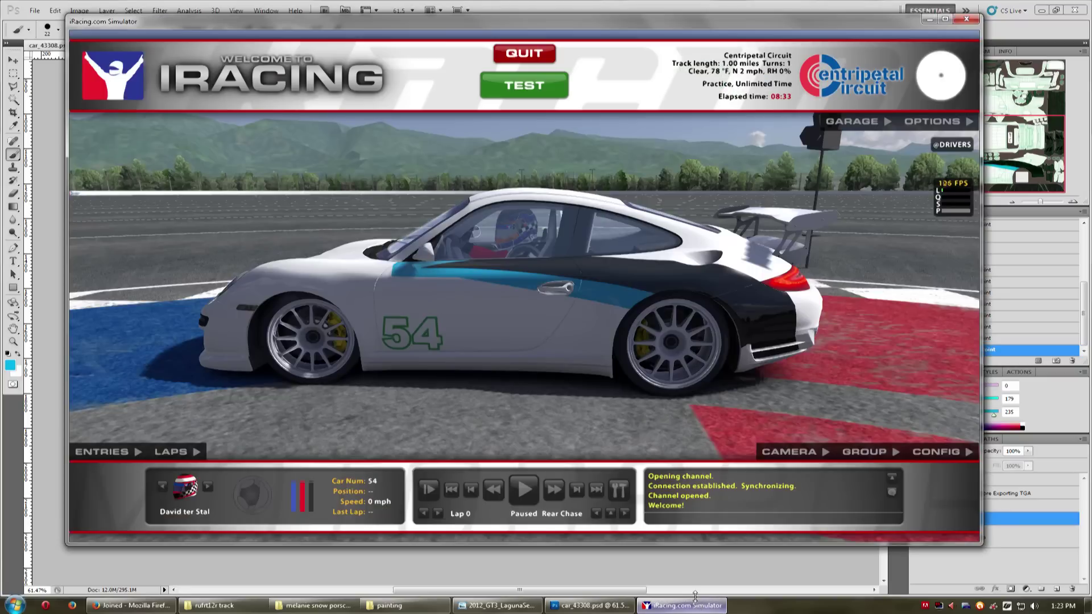
pyautogui.hotkey('ctrl', 'r')
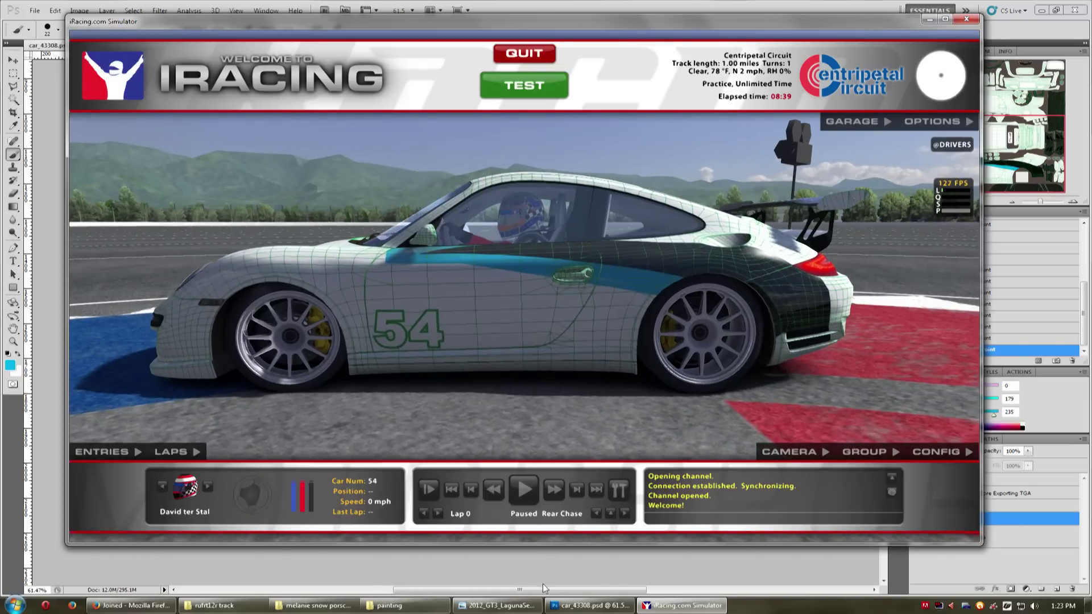
# Switch to Windows Photo Viewer, go back to the Road America side-view photo and enlarge it.
pyautogui.click(498, 608)
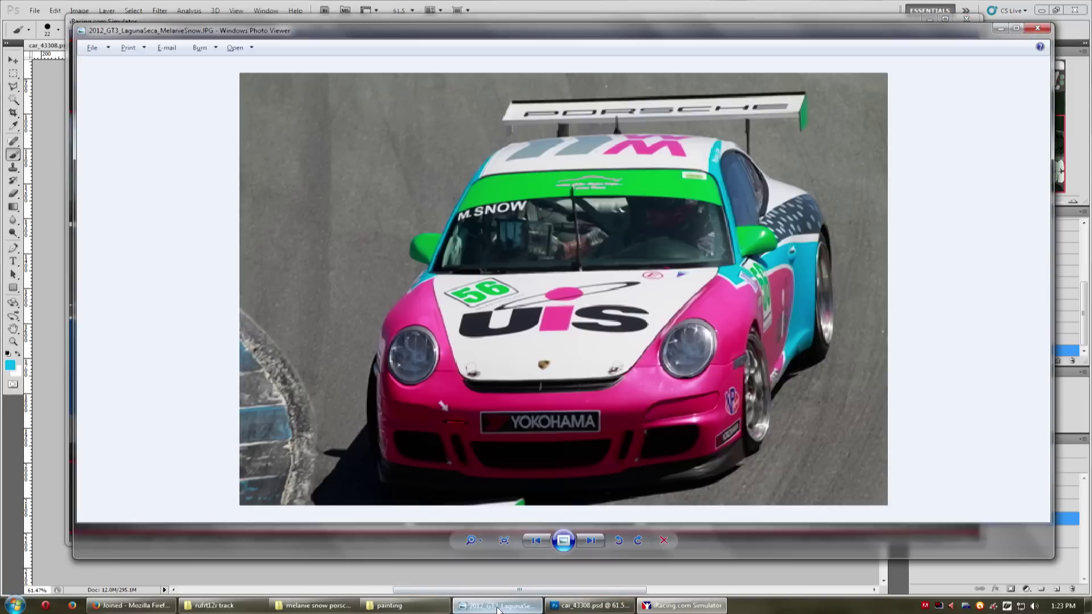
pyautogui.click(535, 541)
pyautogui.click(536, 542)
pyautogui.click(536, 541)
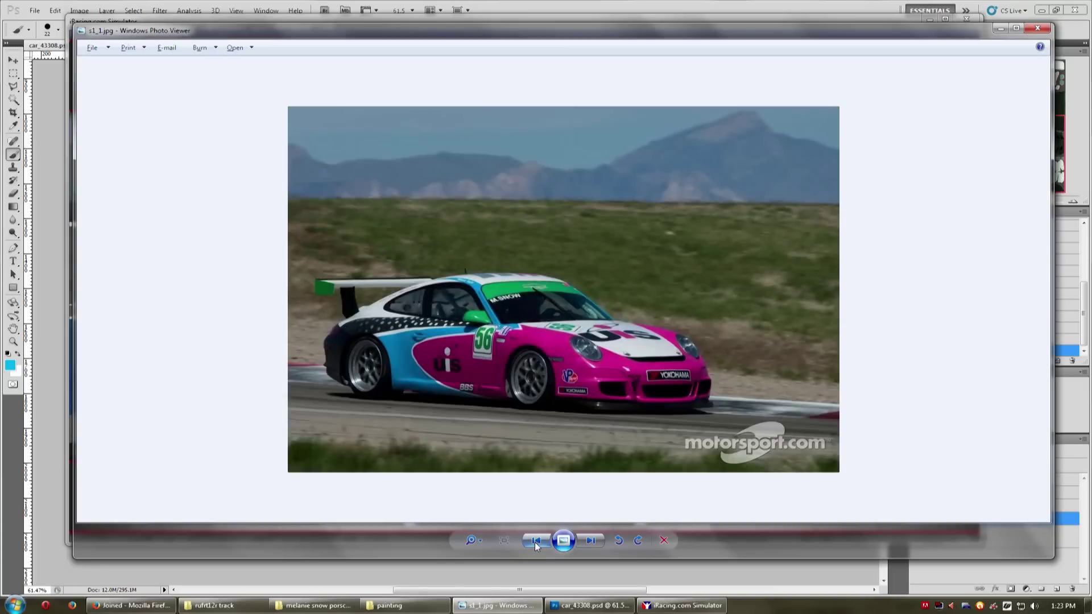
pyautogui.click(536, 542)
pyautogui.scroll(3, 546, 460)
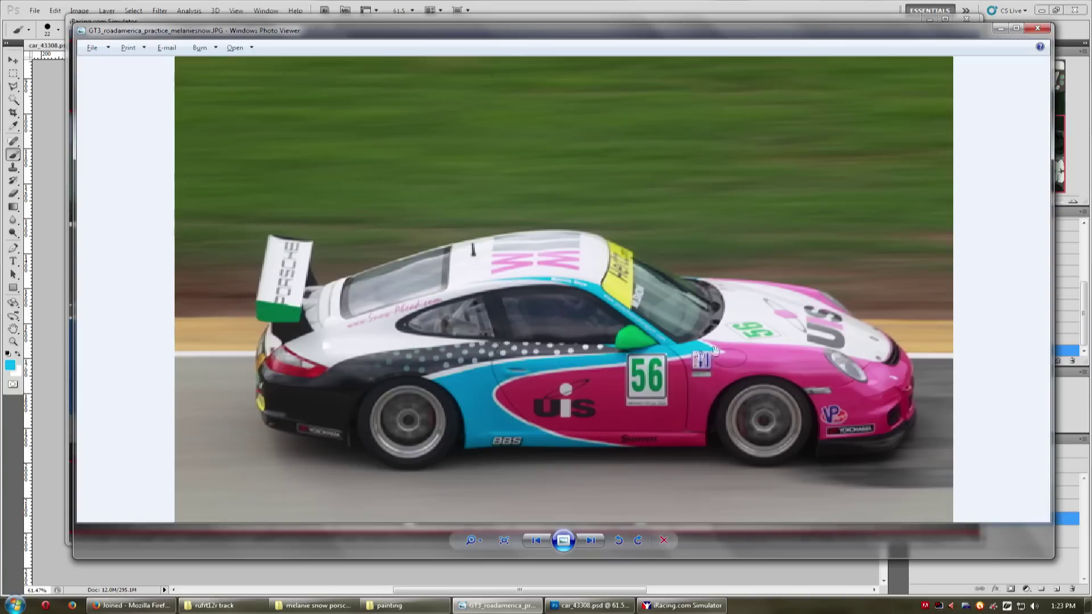
# Compare the side-view photo with the wireframed car in iRacing, examining where the door and front fender meet the stripe.
pyautogui.click(997, 30)
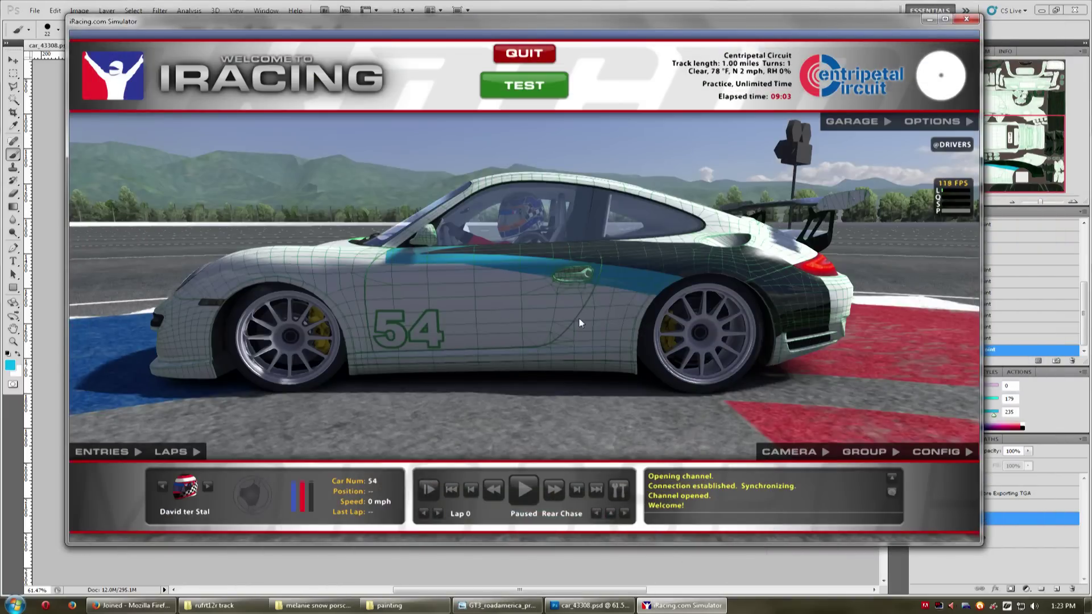
pyautogui.hotkey('alt', 'Tab')
pyautogui.hotkey('alt', 'Tab')
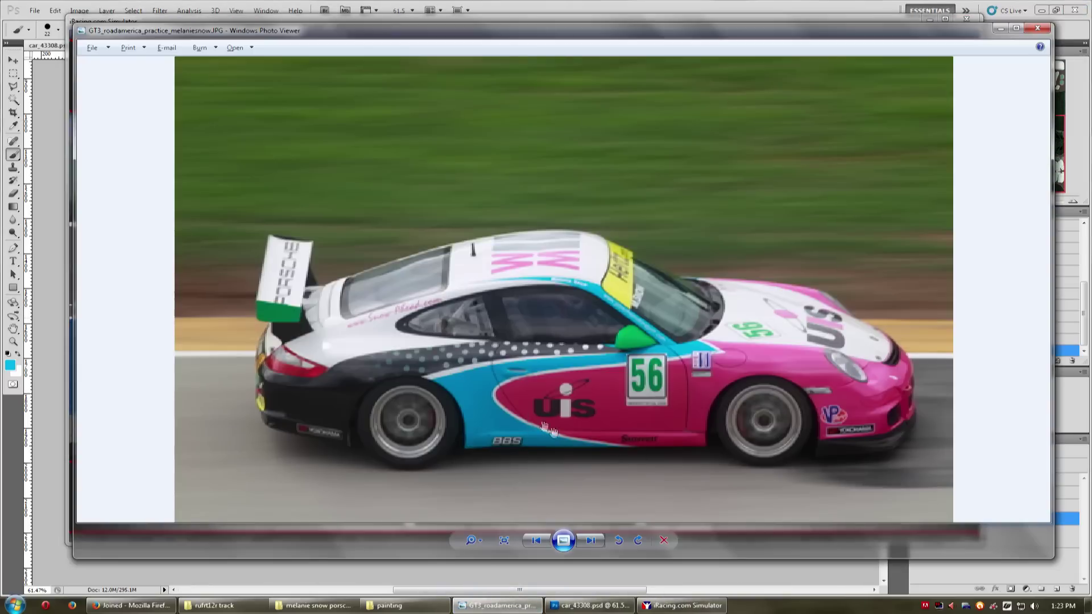
pyautogui.click(515, 549)
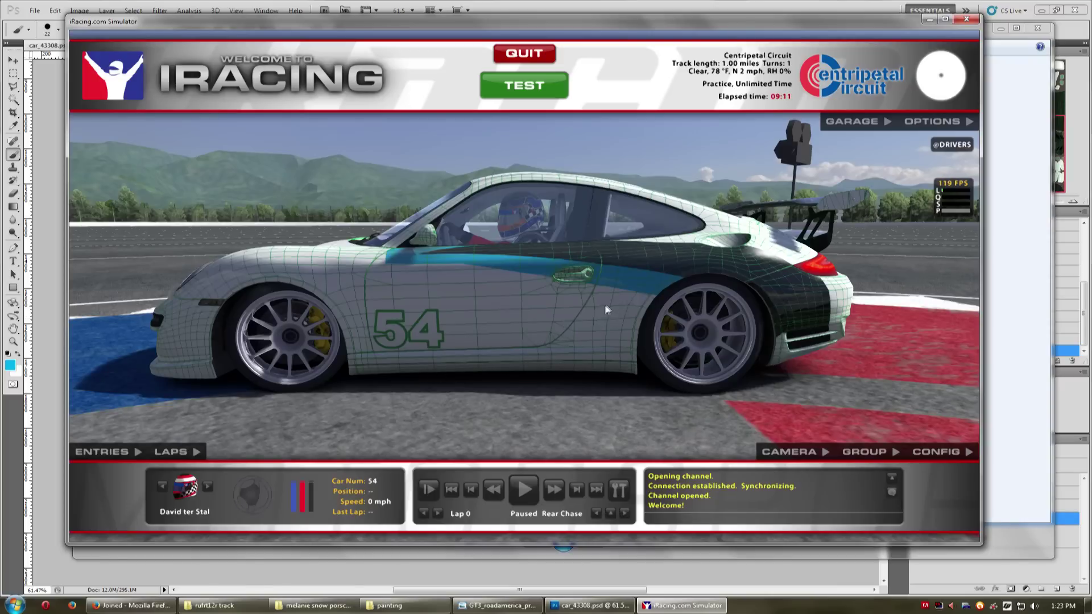
pyautogui.hotkey('alt', 'Tab')
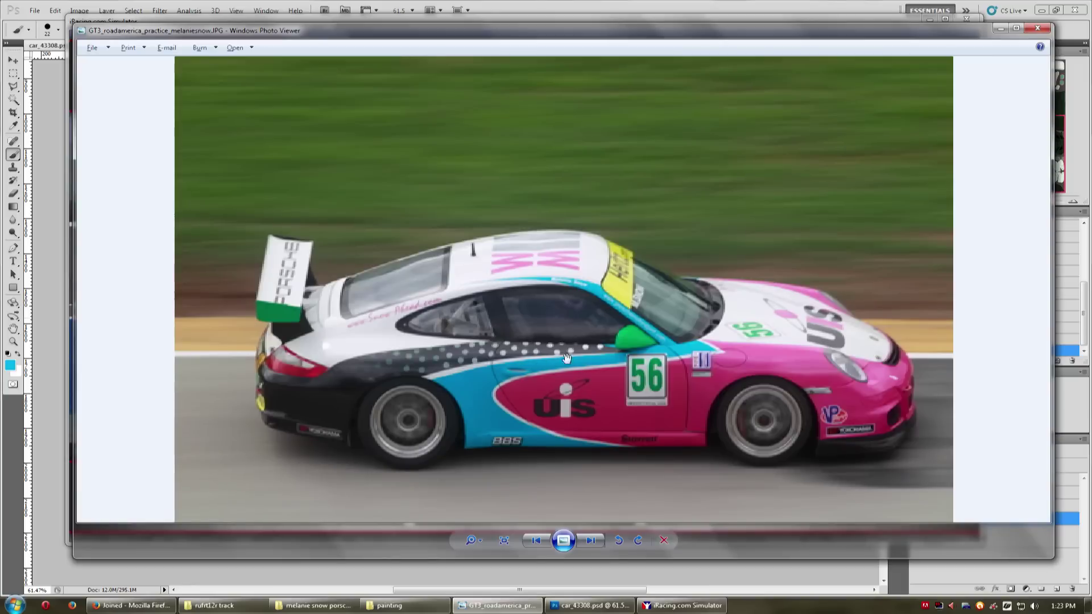
pyautogui.hotkey('alt', 'Tab')
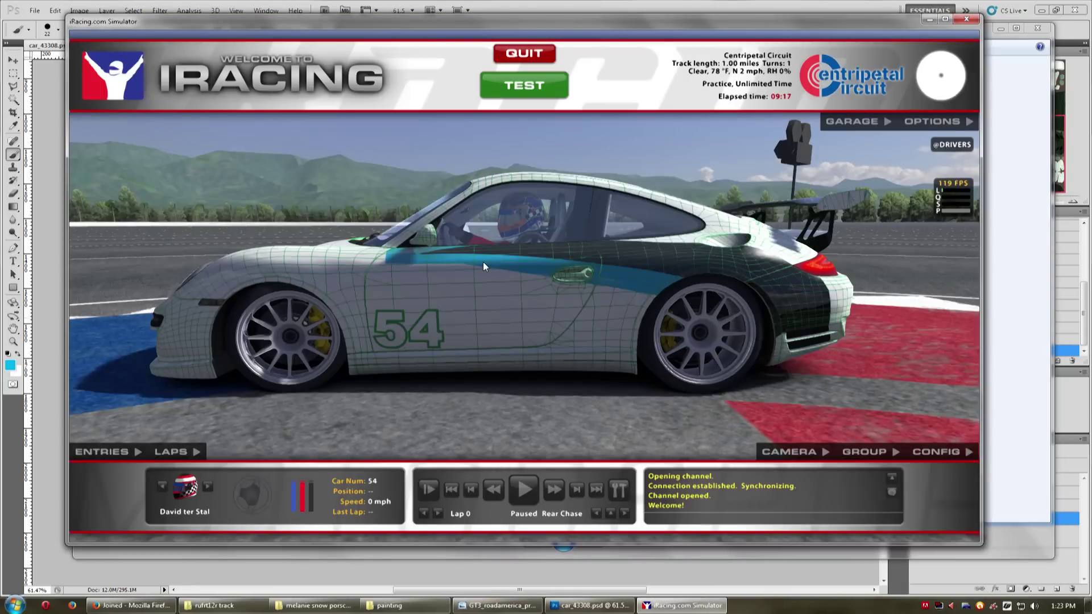
pyautogui.hotkey('alt', 'Tab')
pyautogui.hotkey('alt', 'Tab')
pyautogui.moveTo(323, 255); pyautogui.dragTo(429, 350)
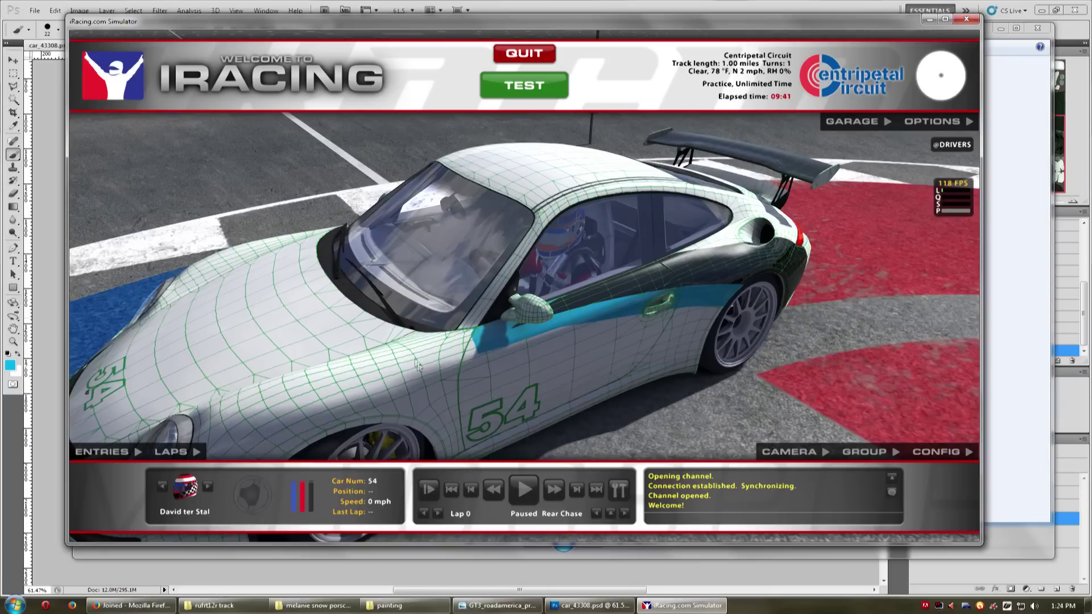
# In Photoshop, place a horizontal guide at the cyan stripe's upper front edge and a vertical guide behind the front wheel arch.
pyautogui.hotkey('alt', 'Tab')
pyautogui.hotkey('alt', 'Tab')
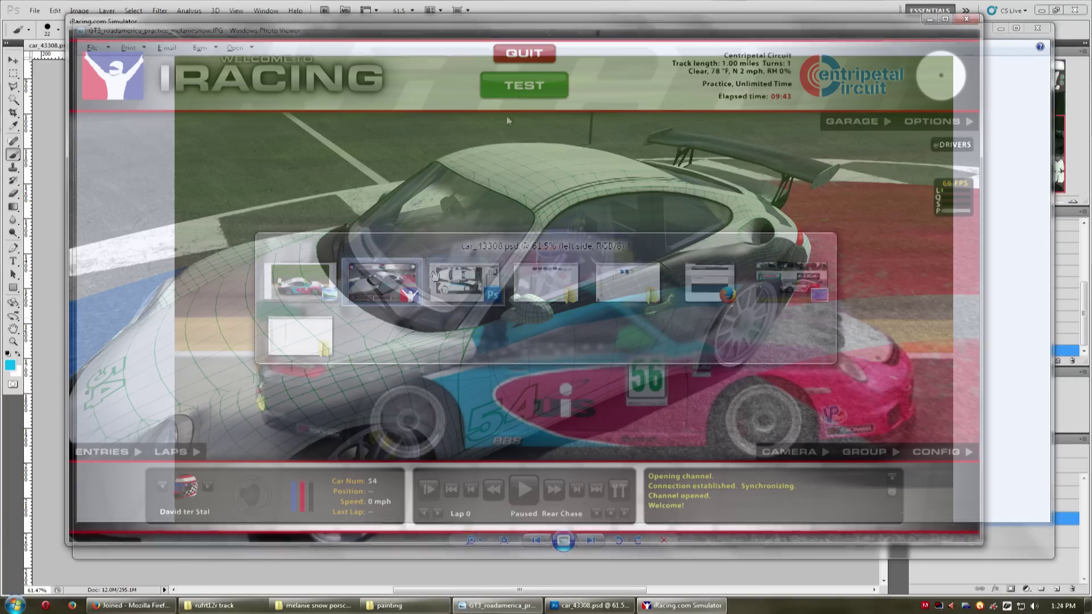
pyautogui.scroll(4, 228, 359)
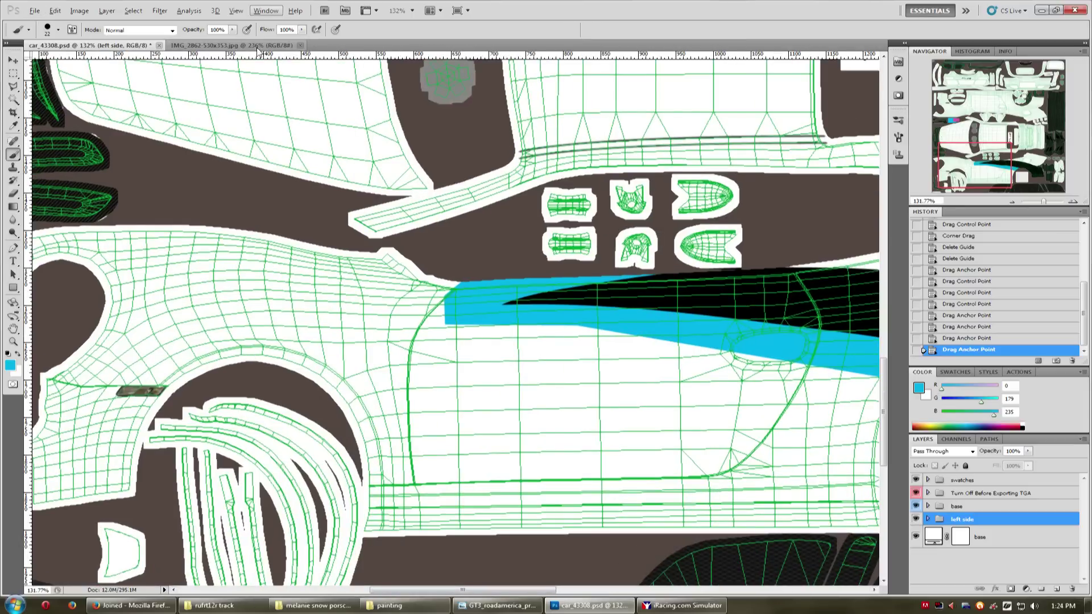
pyautogui.moveTo(257, 56); pyautogui.dragTo(270, 281)
pyautogui.moveTo(28, 253); pyautogui.dragTo(359, 291)
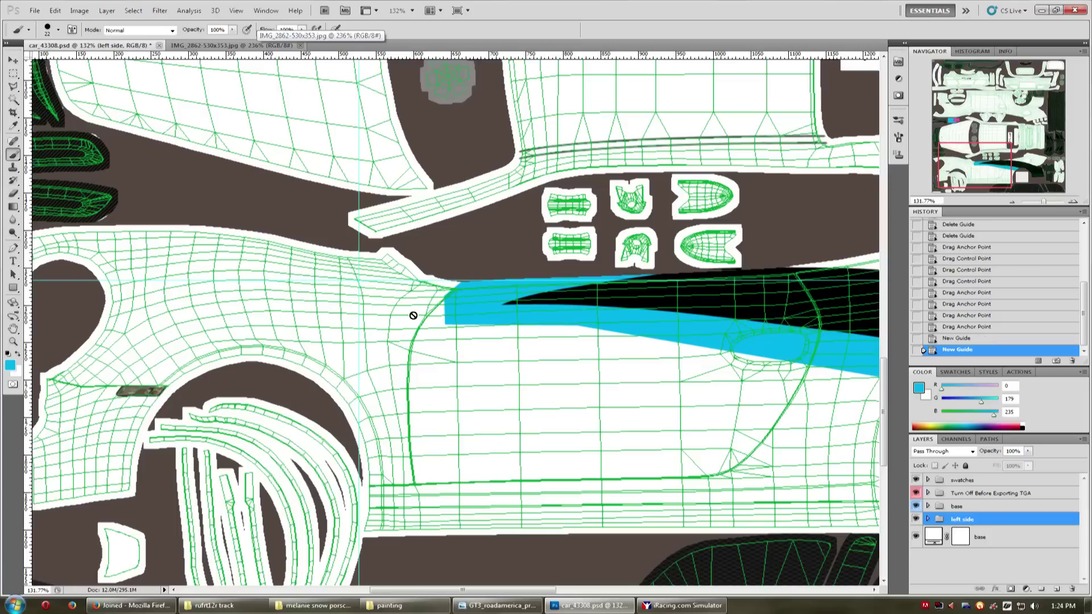
# Check the guide positions against the simulator car and bring the whole left door area into view on the template.
pyautogui.click(687, 608)
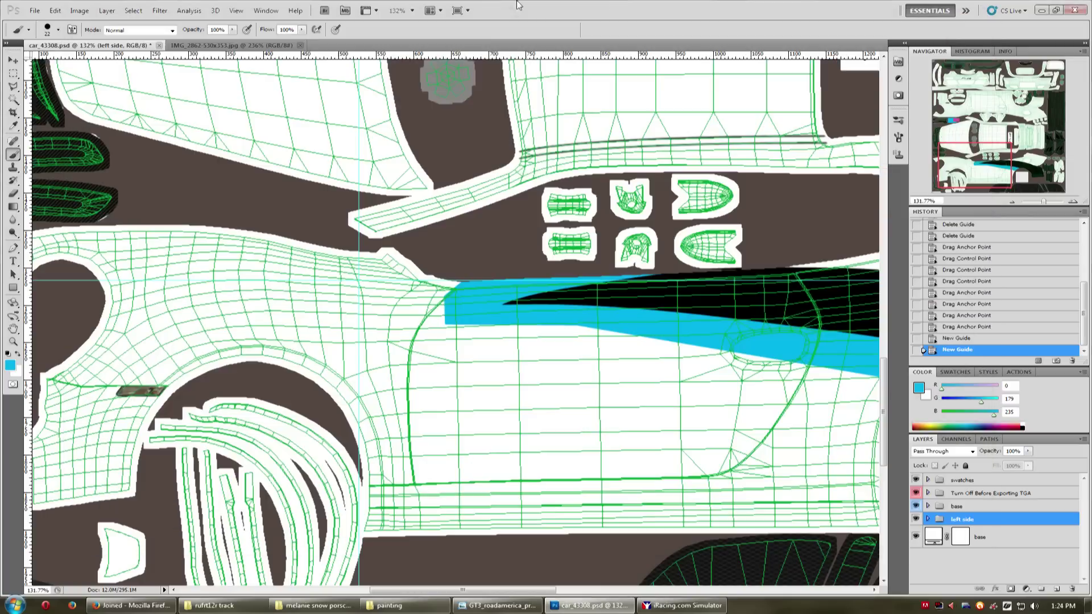
pyautogui.click(516, 7)
pyautogui.hotkey('alt', 's')
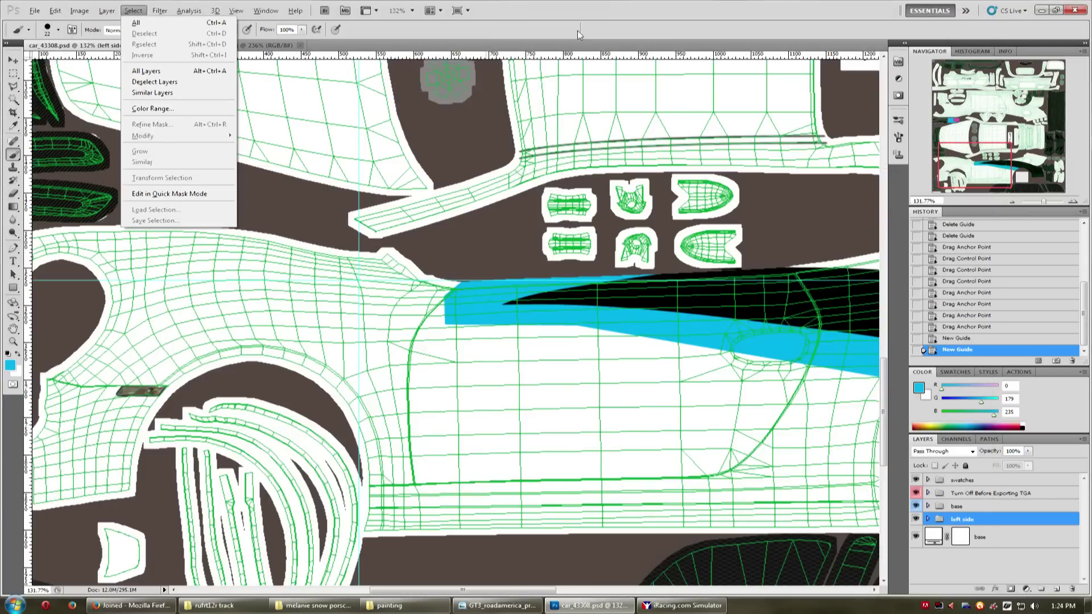
pyautogui.press('Escape')
pyautogui.scroll(-3, 994, 163)
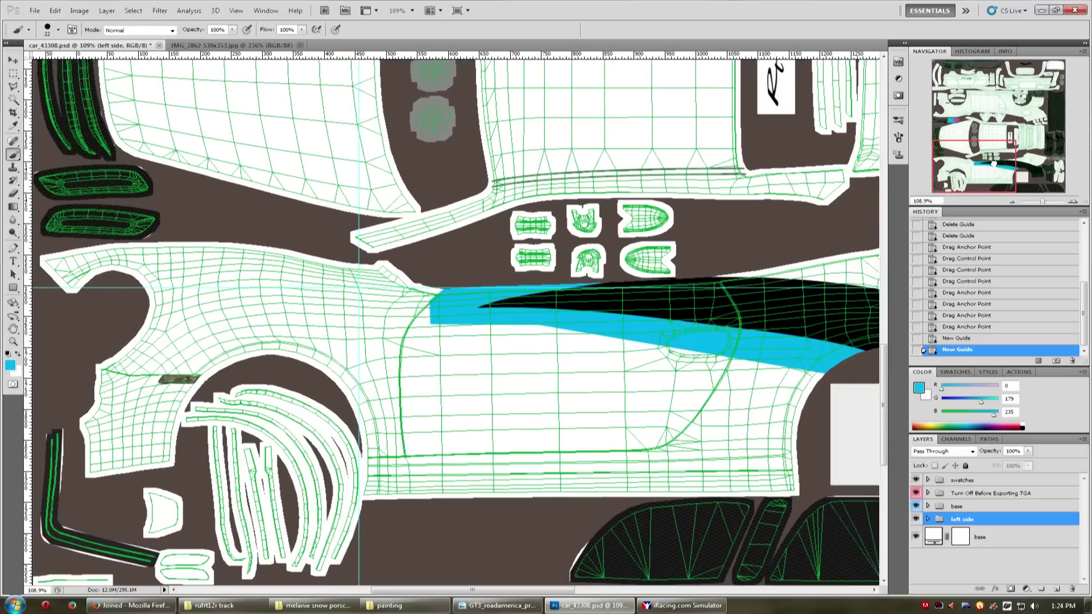
pyautogui.moveTo(994, 164); pyautogui.dragTo(999, 159)
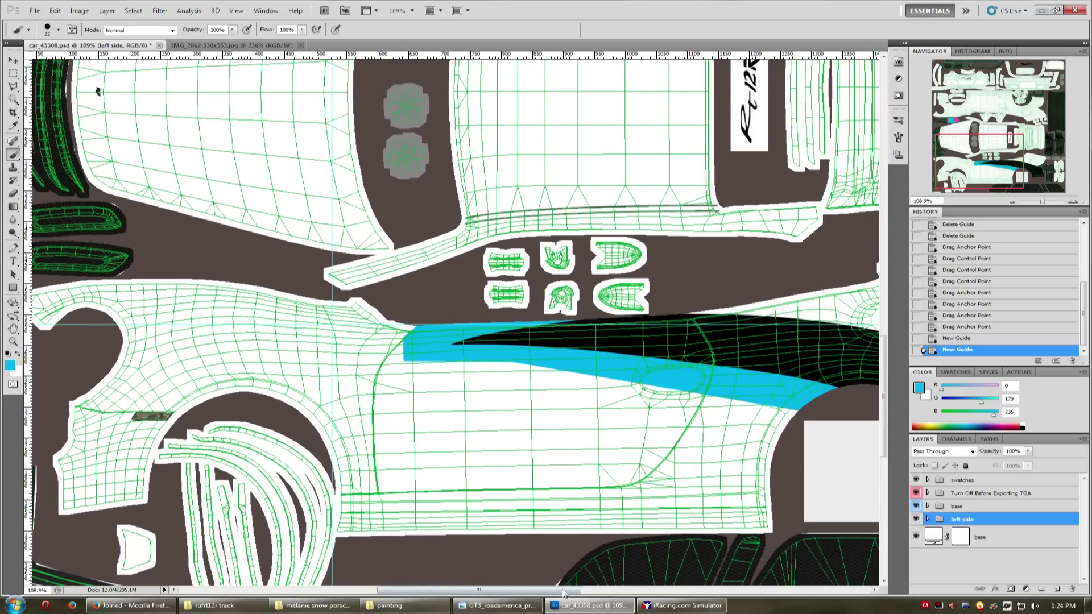
# Switch to iRacing and examine the wireframe on the hood, left front fender and door from several angles.
pyautogui.click(666, 604)
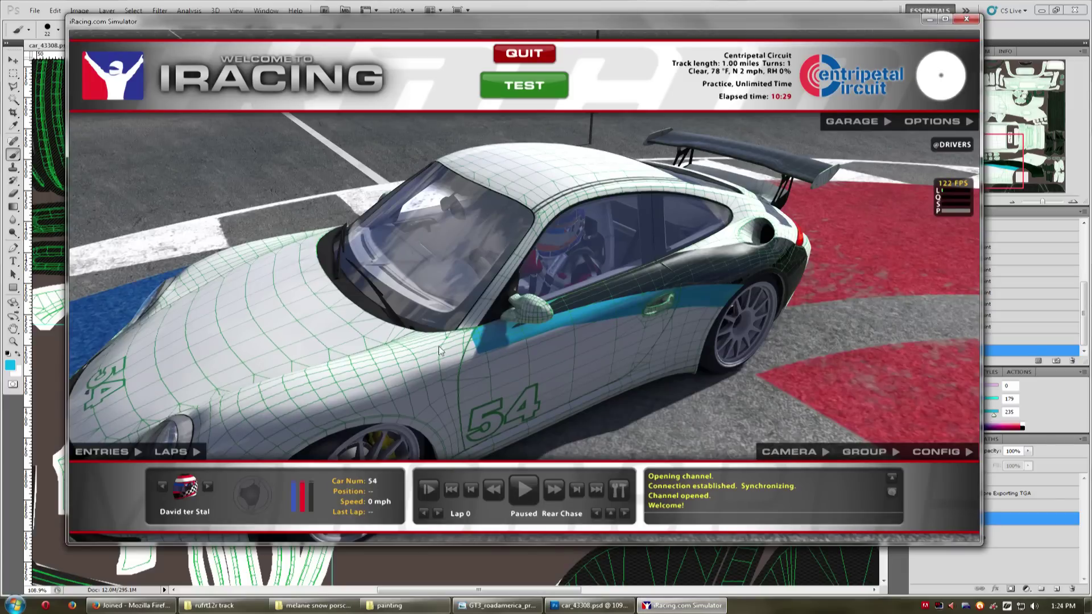
pyautogui.hotkey('alt', 'Tab')
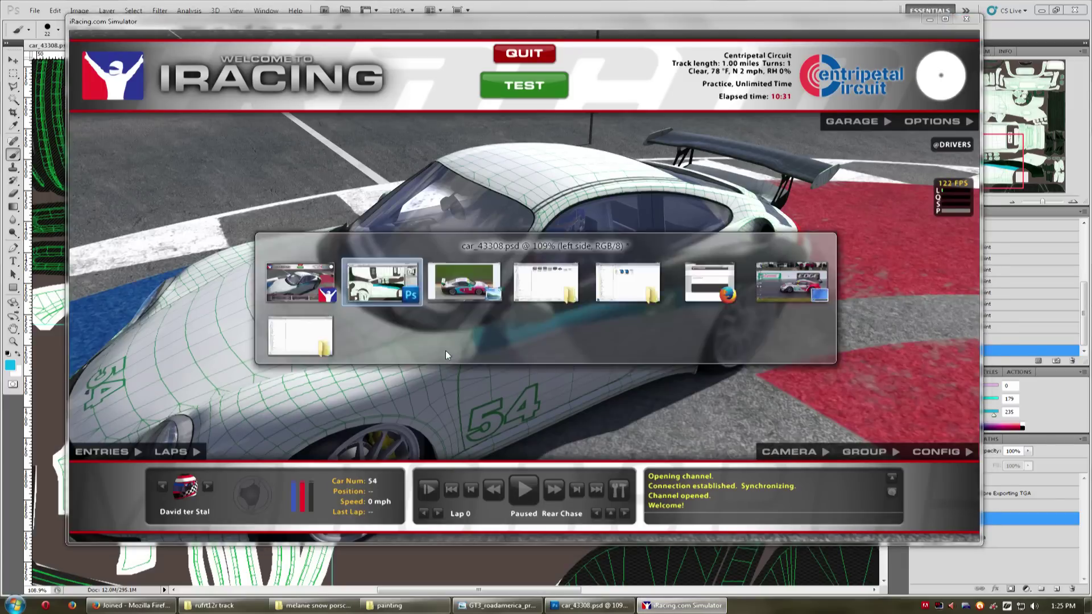
pyautogui.hotkey('alt', 'Tab')
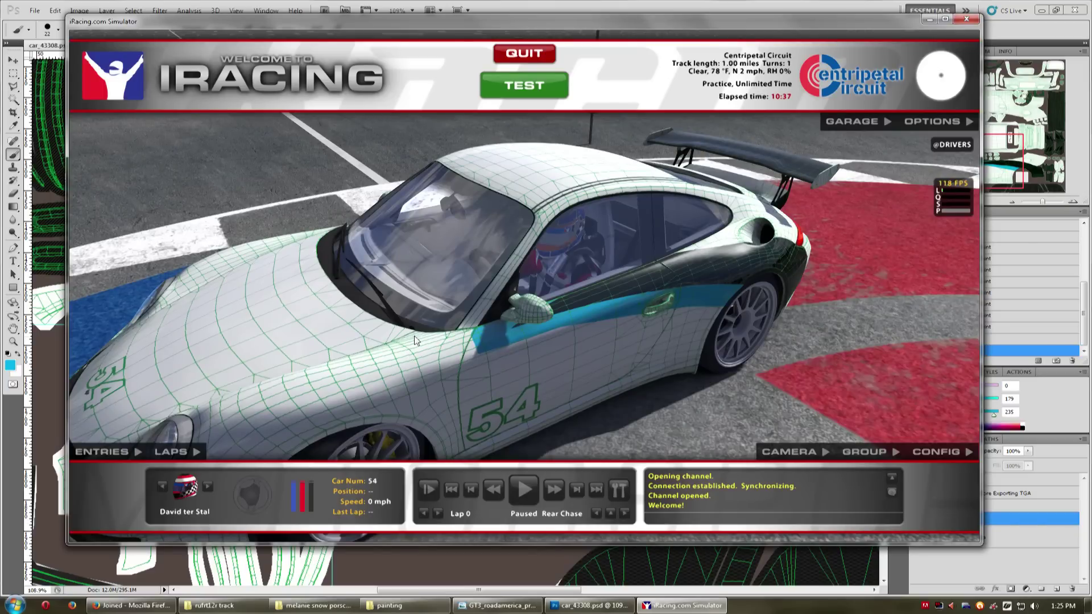
pyautogui.moveTo(435, 350); pyautogui.dragTo(560, 383)
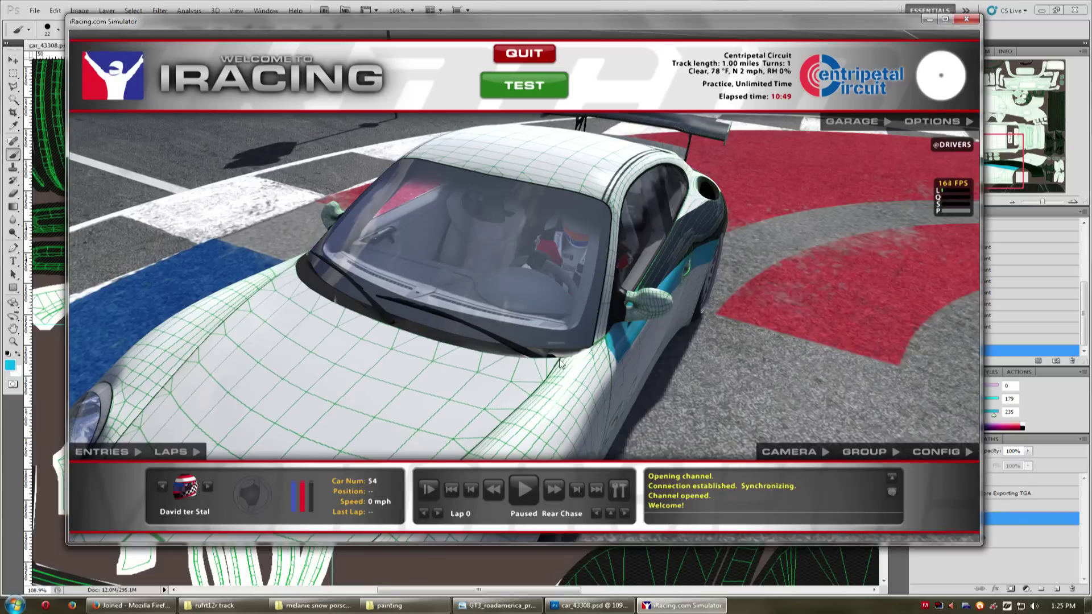
pyautogui.moveTo(561, 362); pyautogui.dragTo(421, 354)
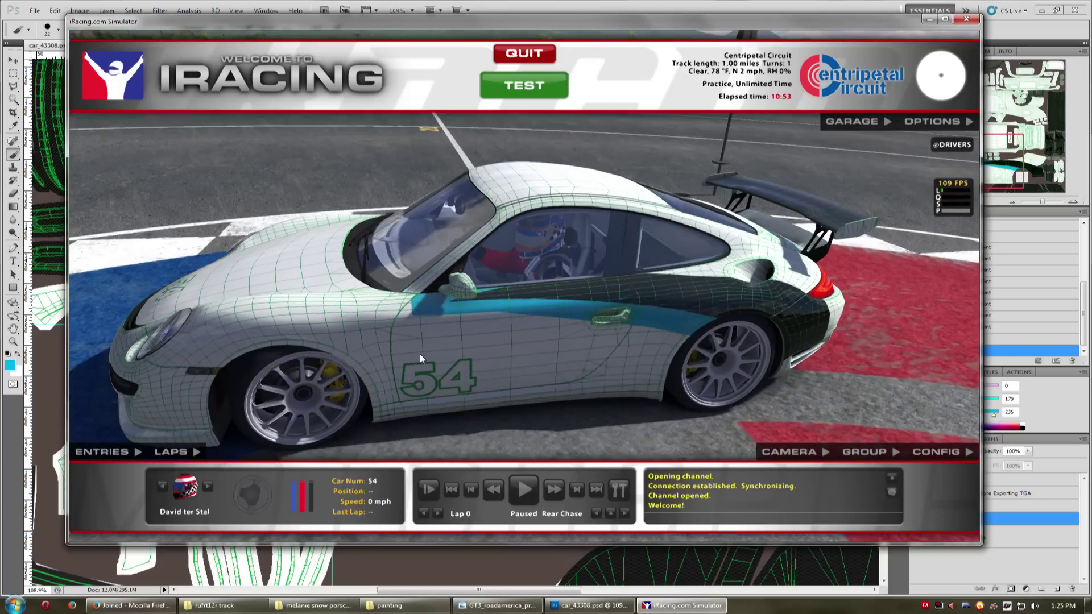
pyautogui.moveTo(434, 393); pyautogui.dragTo(444, 344)
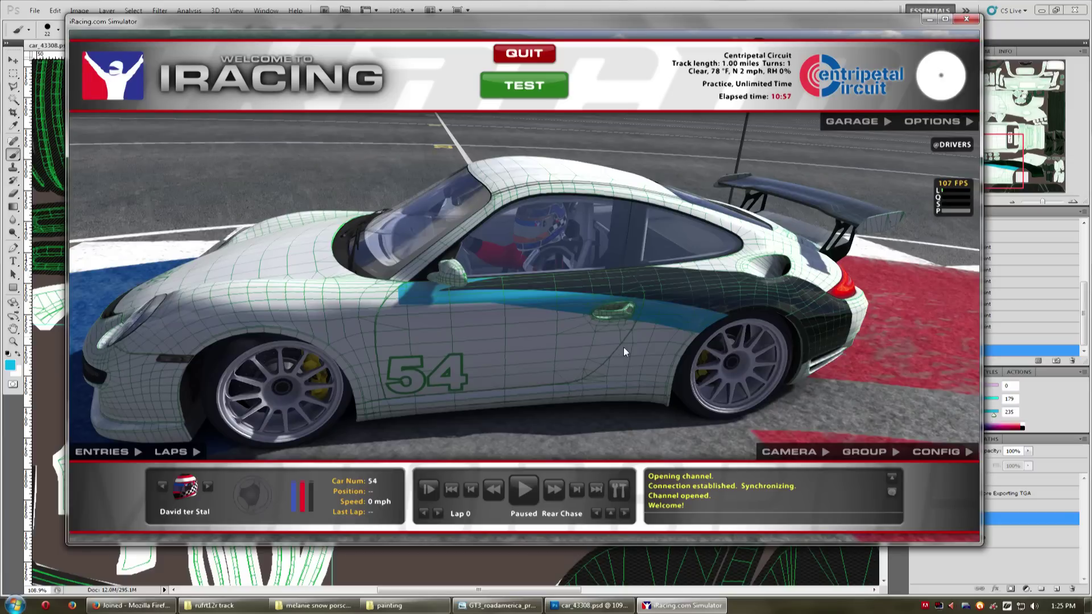
pyautogui.moveTo(624, 352); pyautogui.dragTo(607, 353)
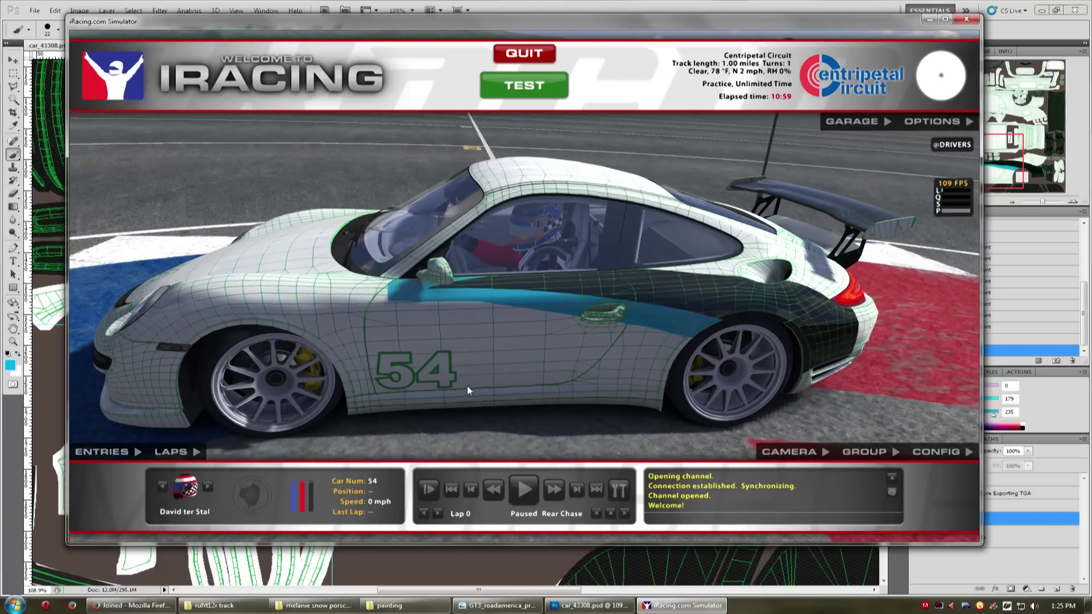
pyautogui.moveTo(500, 385); pyautogui.dragTo(452, 401)
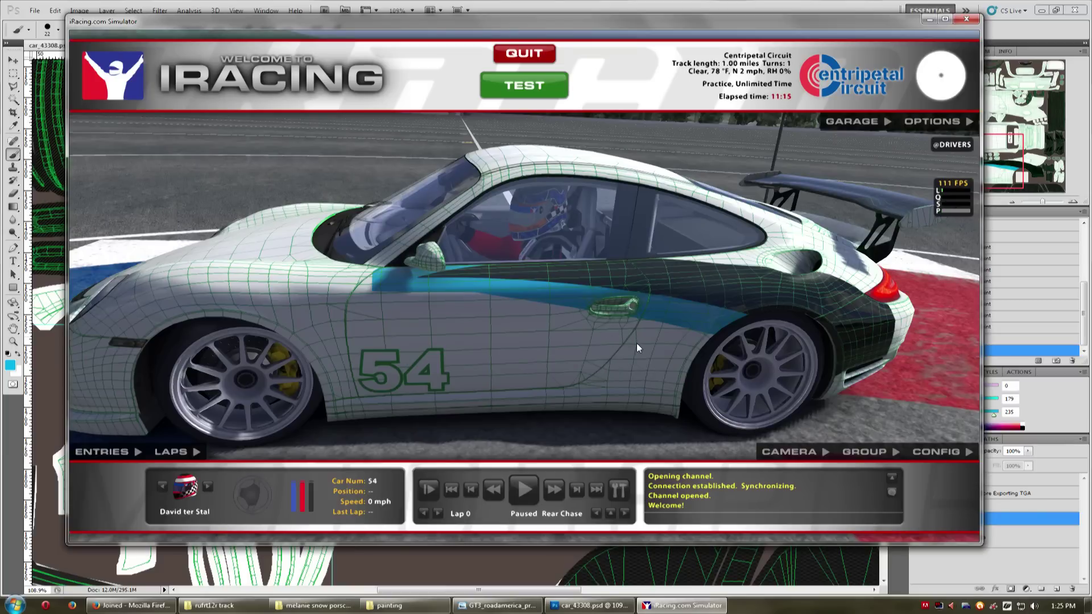
# In Photoshop, add a vertical guide near the door's rear edge and a horizontal guide across the door below the stripe.
pyautogui.hotkey('alt', 'Tab')
pyautogui.moveTo(32, 402); pyautogui.dragTo(705, 469)
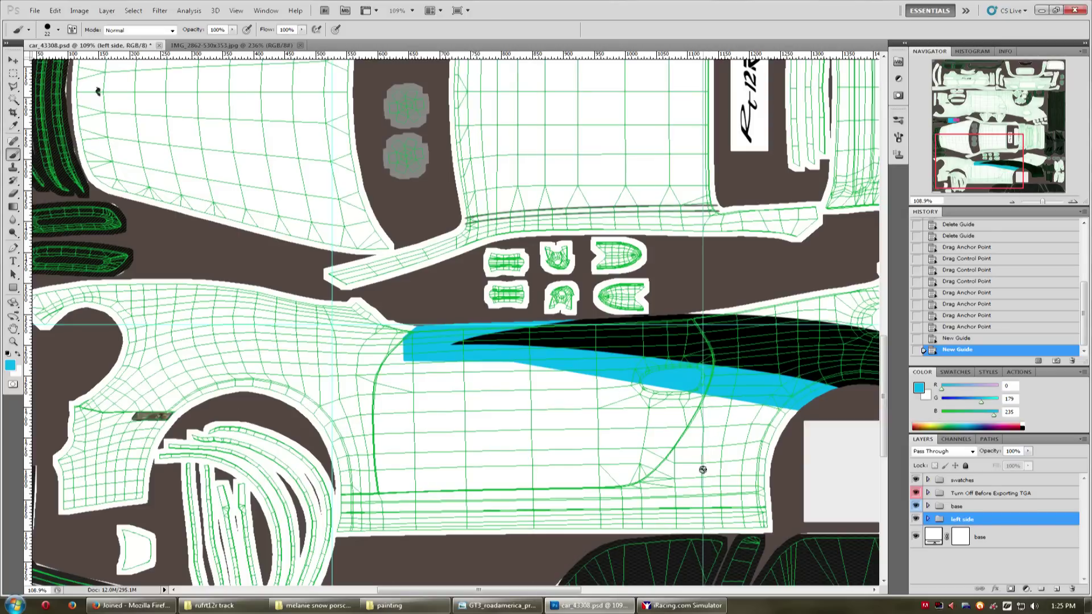
pyautogui.moveTo(612, 45)
pyautogui.mouseDown()
pyautogui.moveTo(586, 125)
pyautogui.moveTo(596, 356)
pyautogui.moveTo(598, 41)
pyautogui.mouseUp()
pyautogui.moveTo(243, 9); pyautogui.dragTo(421, 43)
pyautogui.moveTo(628, 62); pyautogui.dragTo(602, 426)
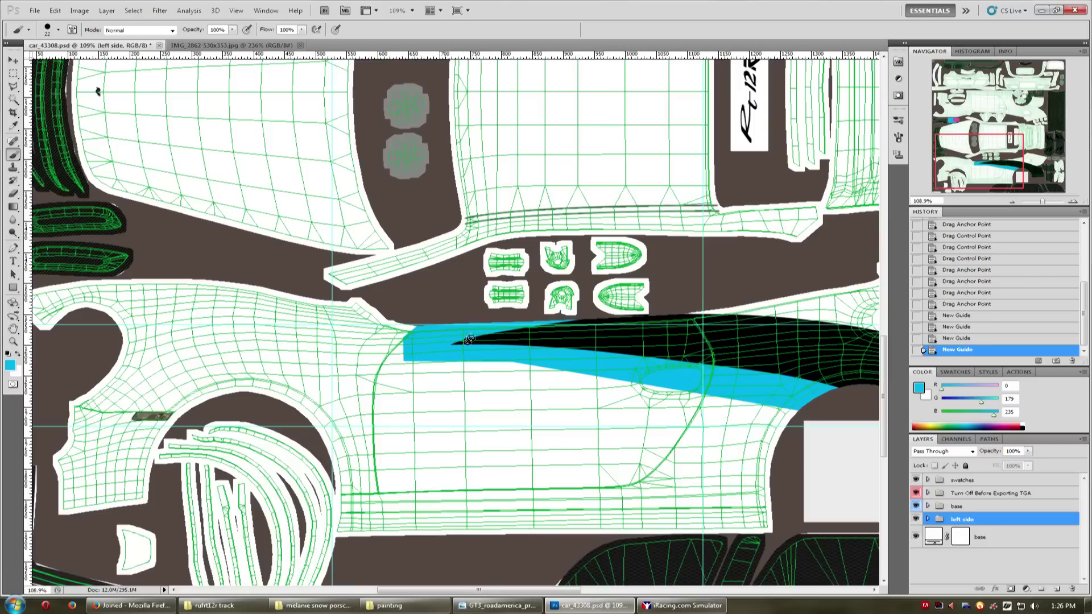
# In the left side group's Shape 3 copy, move the lower anchor points upward to narrow the cyan stripe from door to rear arch.
pyautogui.click(928, 519)
pyautogui.click(1008, 539)
pyautogui.press('p')
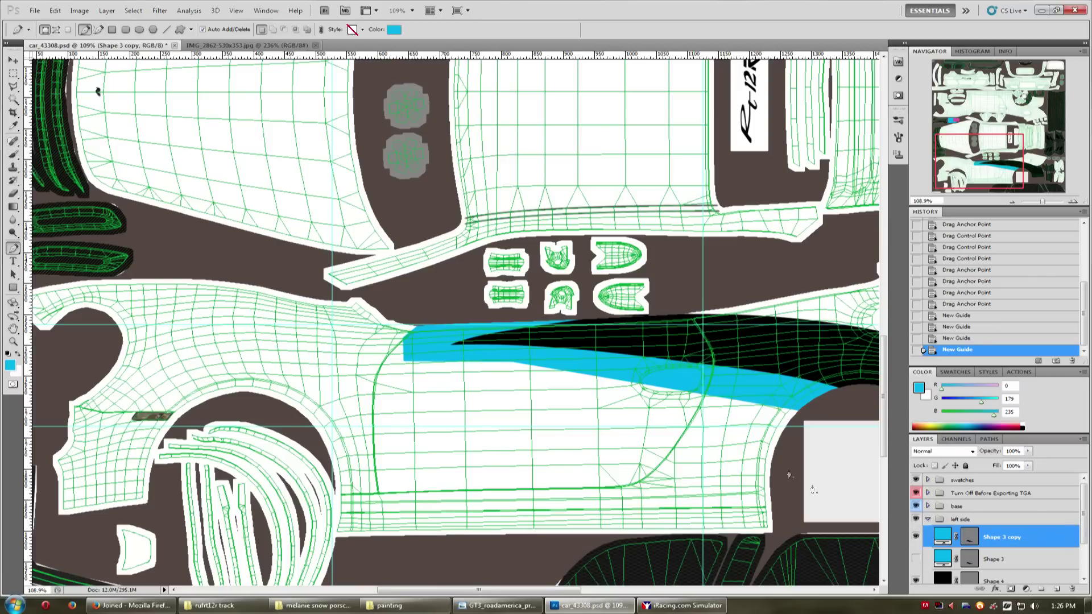
pyautogui.scroll(-1, 556, 322)
pyautogui.scroll(1, 557, 322)
pyautogui.keyDown('ctrl'); pyautogui.click(380, 314); pyautogui.keyUp('ctrl')
pyautogui.moveTo(370, 313); pyautogui.dragTo(371, 298)
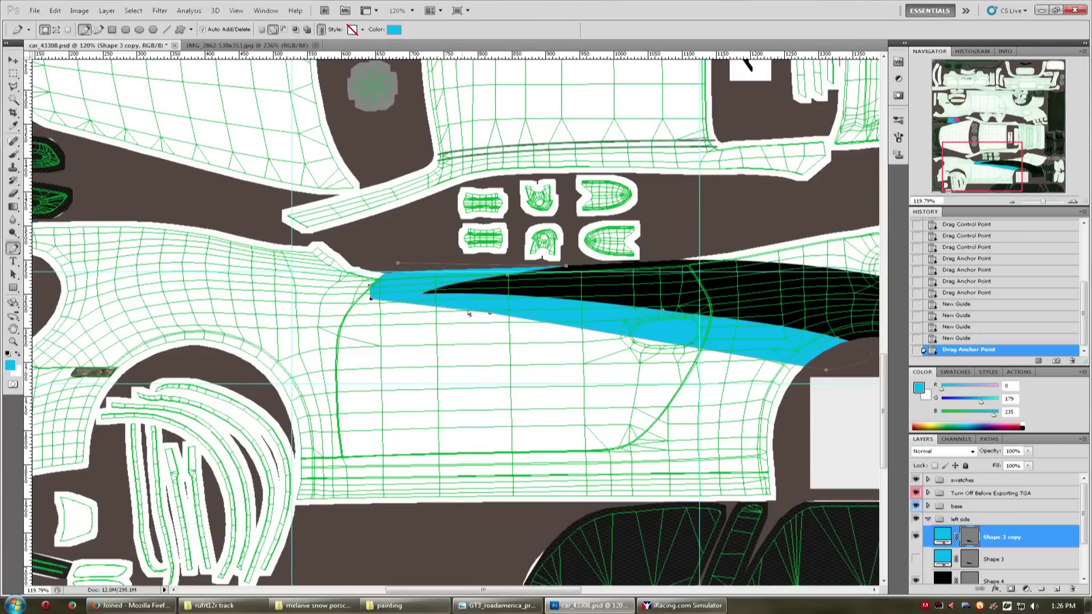
pyautogui.moveTo(490, 315); pyautogui.dragTo(496, 303)
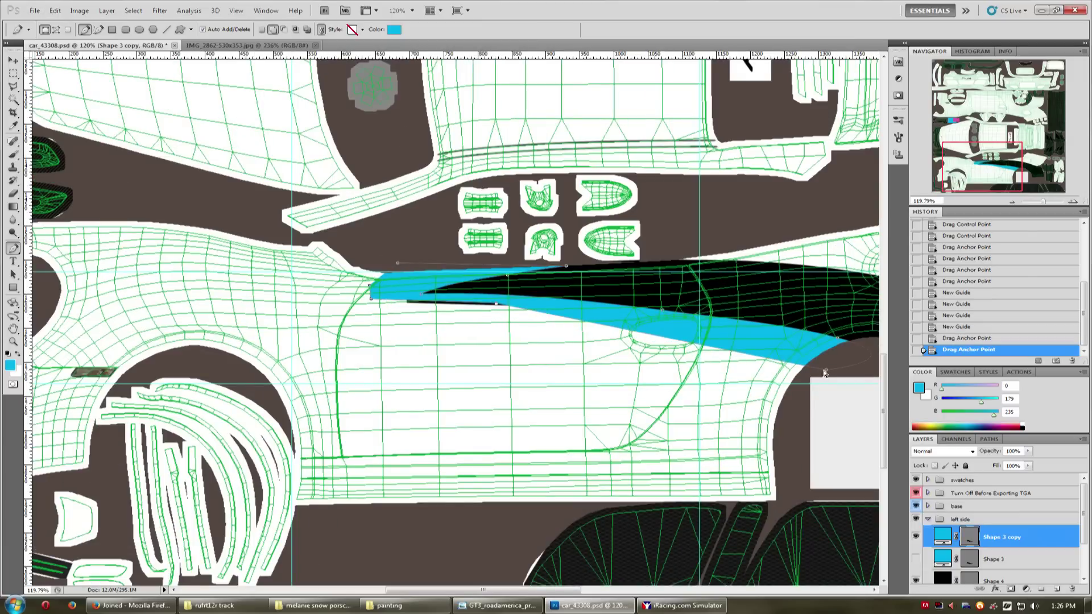
pyautogui.moveTo(839, 353); pyautogui.dragTo(827, 360)
pyautogui.press('Return')
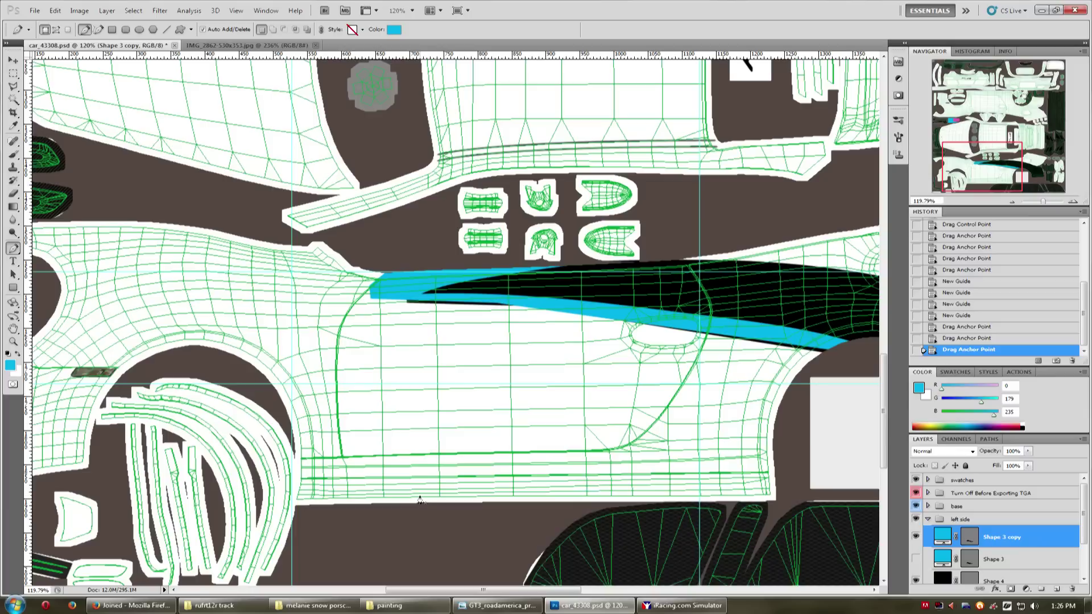
# Start a new cyan pen shape at the sill below the door and curve it up to the guide intersection near the door's rear edge.
pyautogui.click(548, 484)
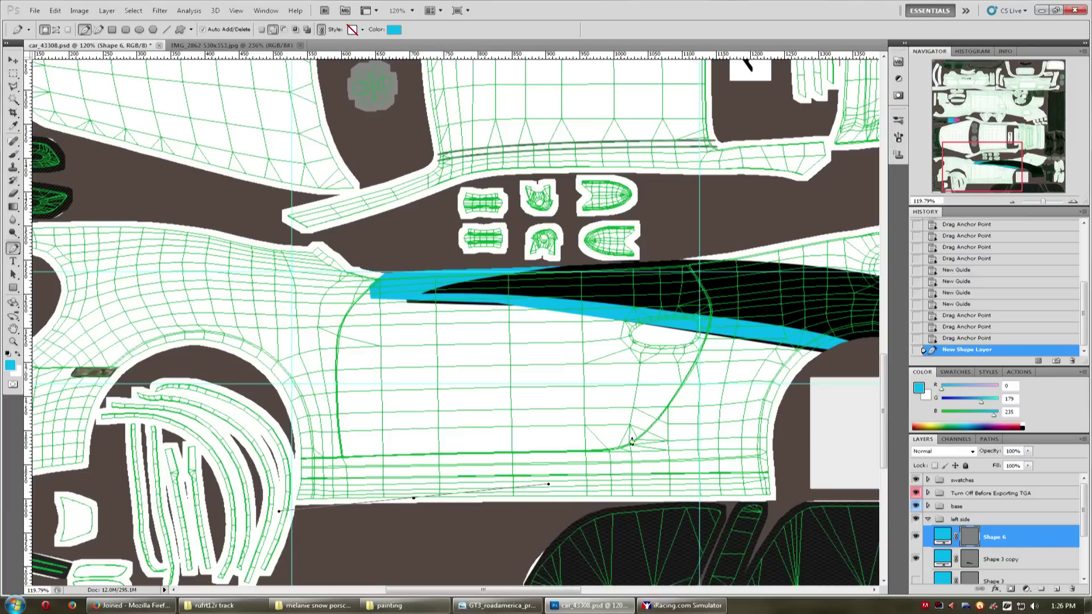
pyautogui.moveTo(700, 386); pyautogui.dragTo(770, 317)
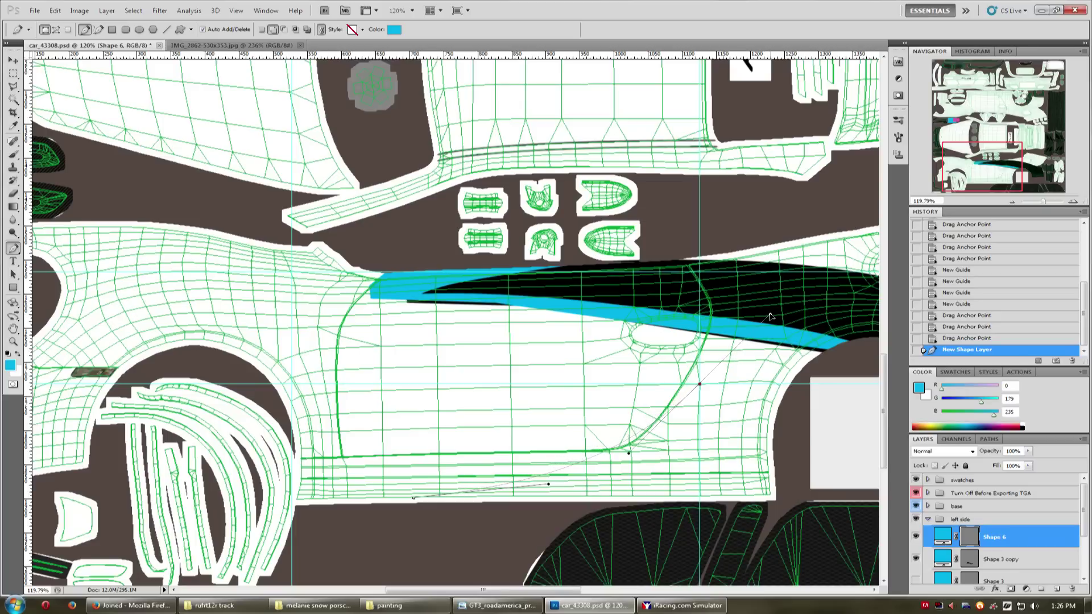
pyautogui.moveTo(769, 313); pyautogui.dragTo(747, 356)
pyautogui.hotkey('ctrl', 'z')
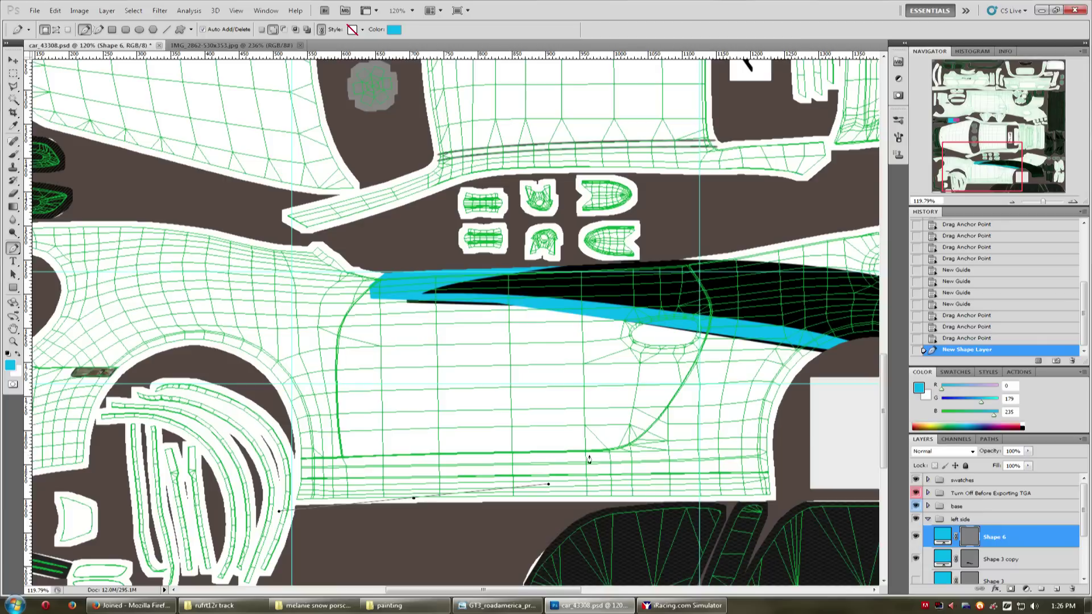
pyautogui.moveTo(548, 485); pyautogui.dragTo(491, 488)
pyautogui.moveTo(625, 449); pyautogui.dragTo(662, 429)
pyautogui.moveTo(700, 387); pyautogui.dragTo(703, 366)
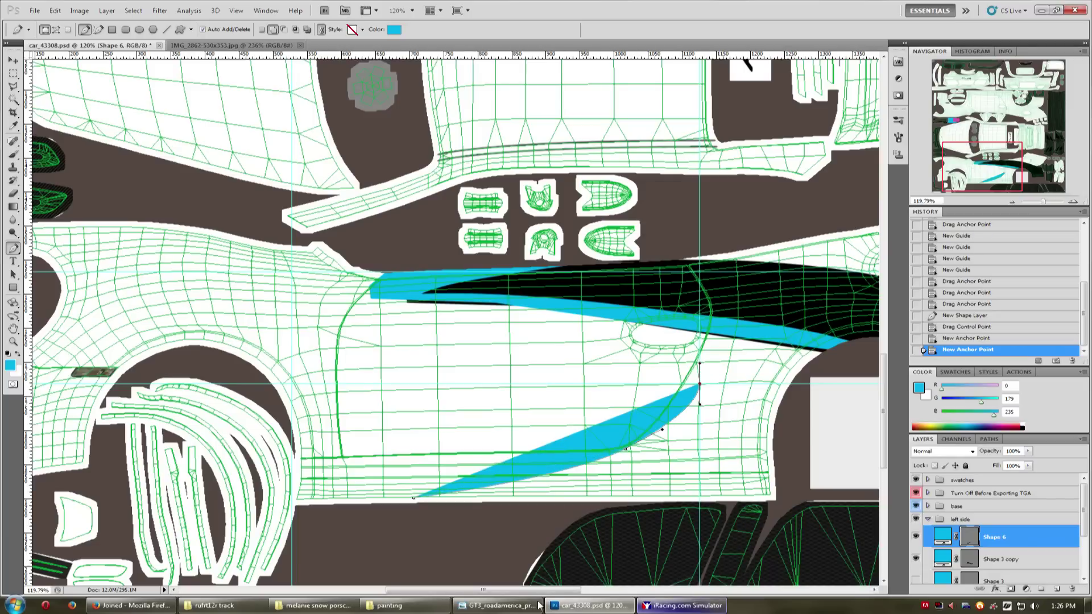
# Check the race car reference photo and extend the cyan path forward across the upper door to the guide intersection behind the front wheel arch.
pyautogui.click(498, 605)
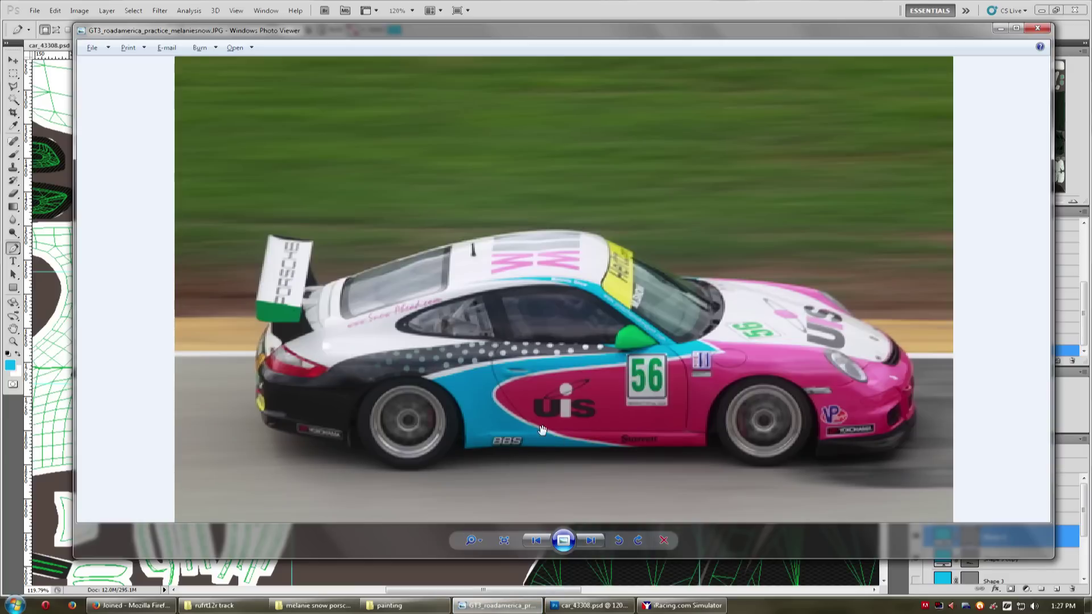
pyautogui.click(1000, 28)
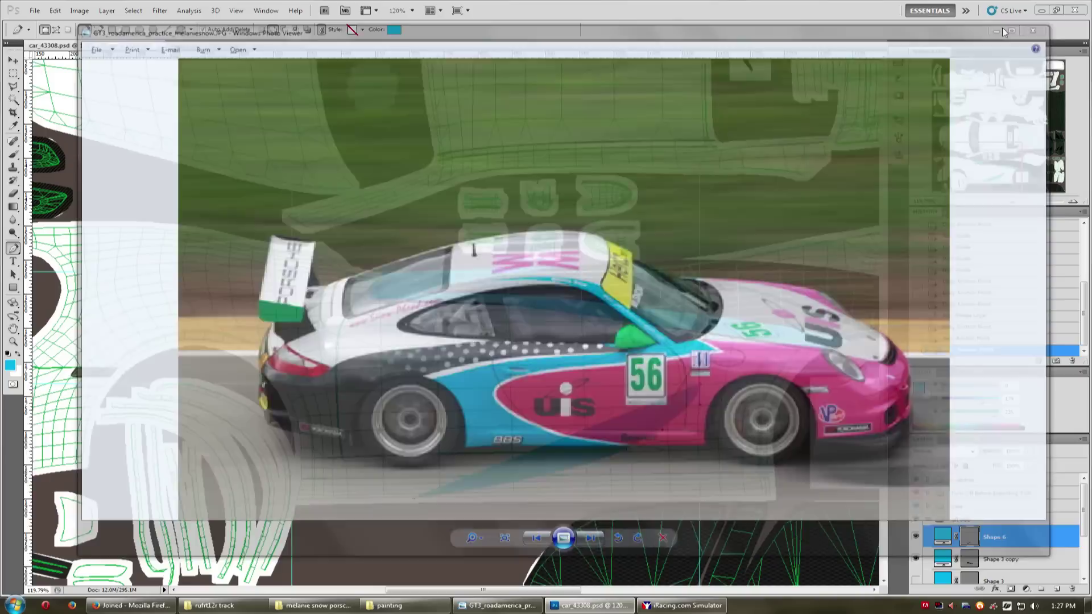
pyautogui.scroll(1, 680, 373)
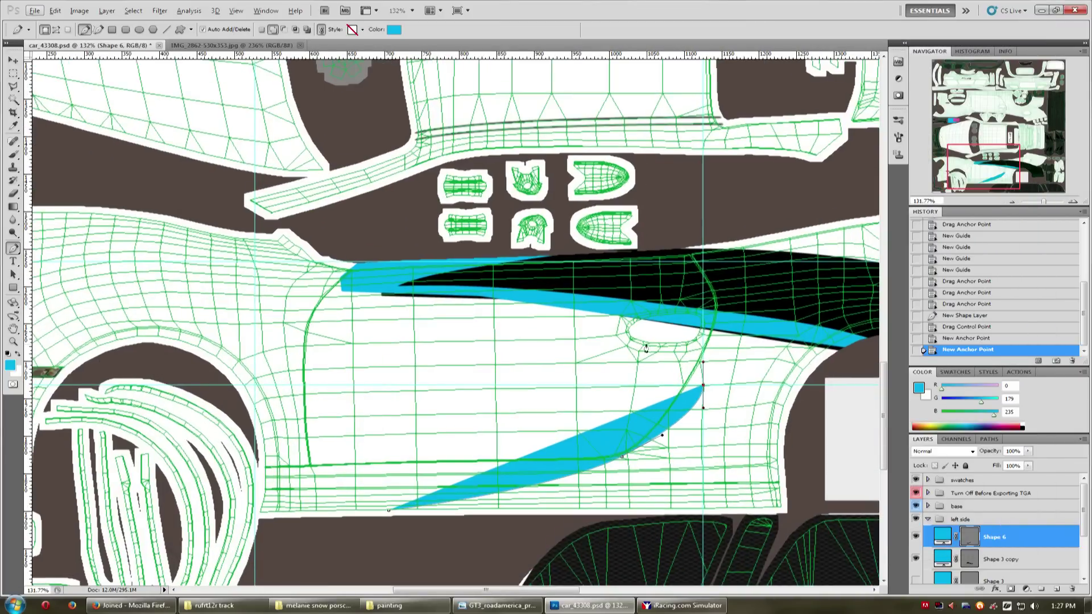
pyautogui.moveTo(565, 331); pyautogui.dragTo(480, 314)
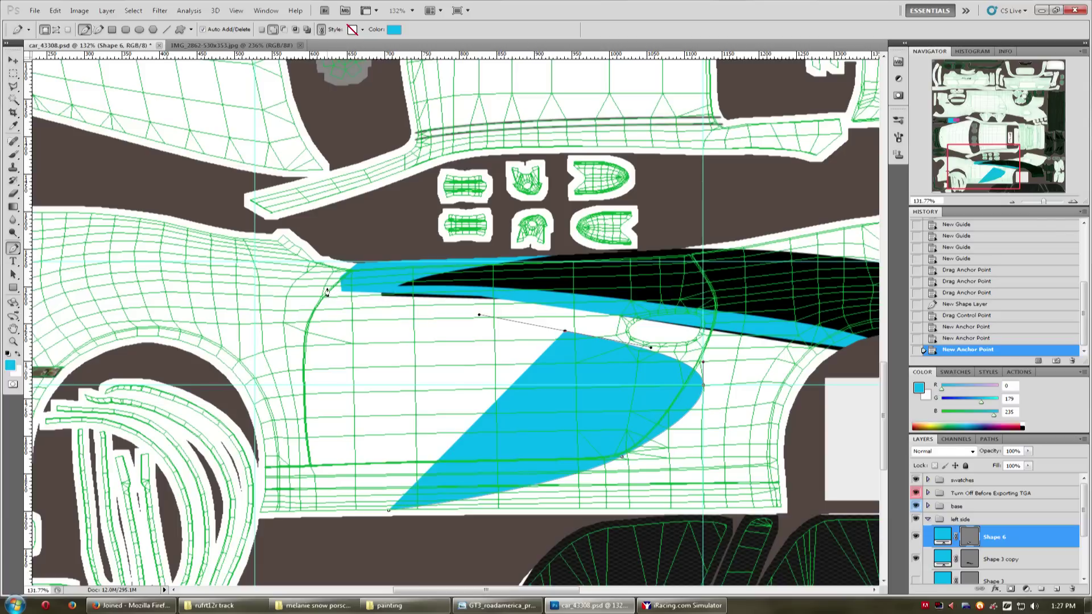
pyautogui.moveTo(255, 263); pyautogui.dragTo(207, 253)
pyautogui.click(255, 263)
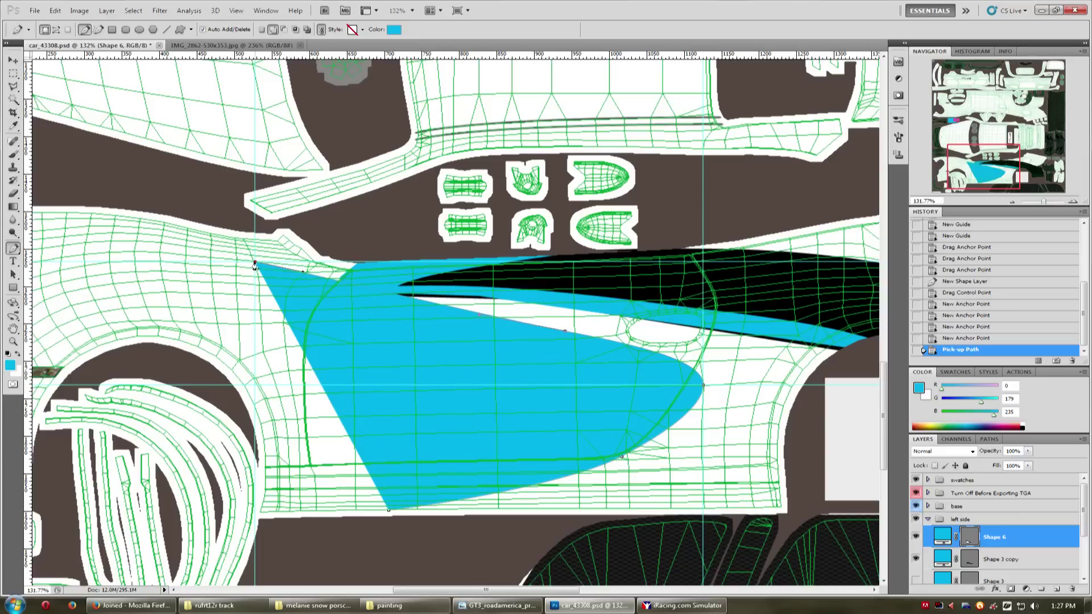
# Continue the cyan path over the fender's upper edge and down to the front end of the existing stripe.
pyautogui.click(286, 233)
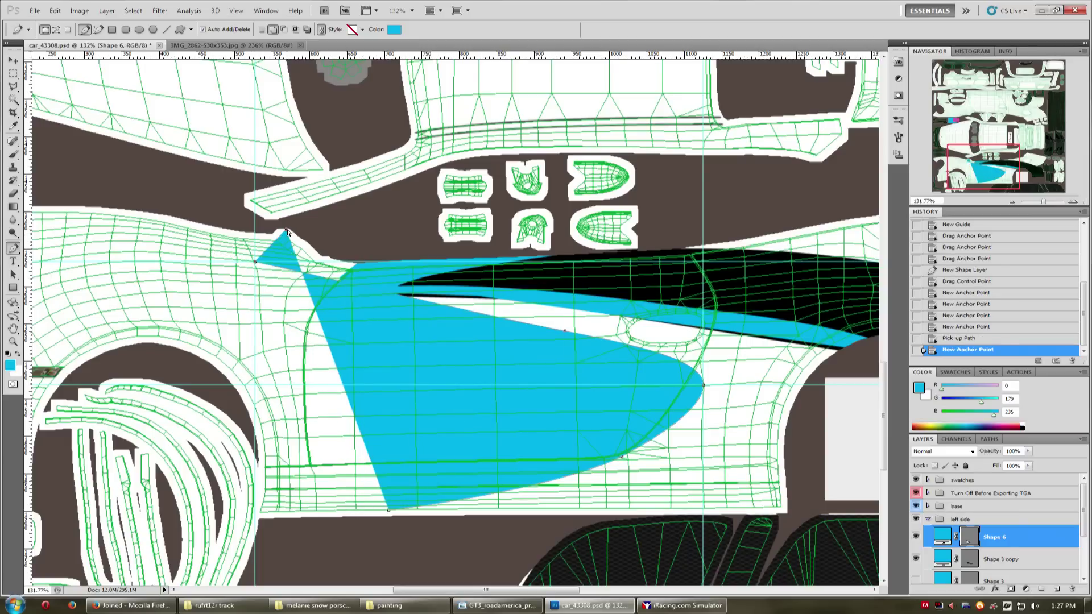
pyautogui.moveTo(287, 230); pyautogui.dragTo(326, 222)
pyautogui.click(336, 275)
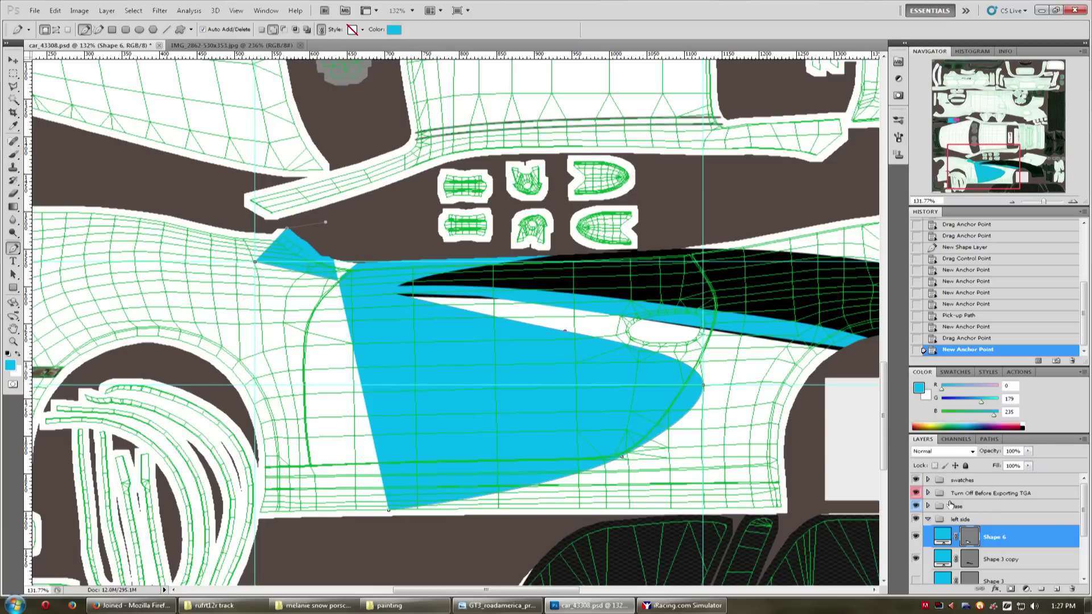
# Set the new cyan shape layer's opacity to 0% so the artwork beneath can be traced.
pyautogui.moveTo(994, 453)
pyautogui.mouseDown()
pyautogui.moveTo(907, 456)
pyautogui.moveTo(1006, 455)
pyautogui.mouseUp()
pyautogui.click(1028, 451)
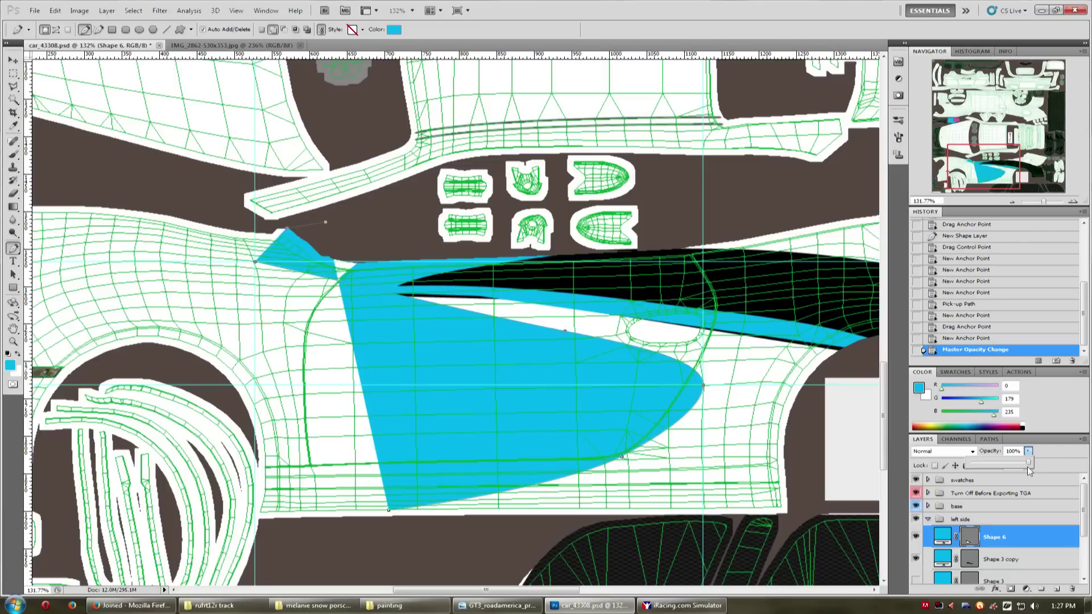
pyautogui.click(1031, 450)
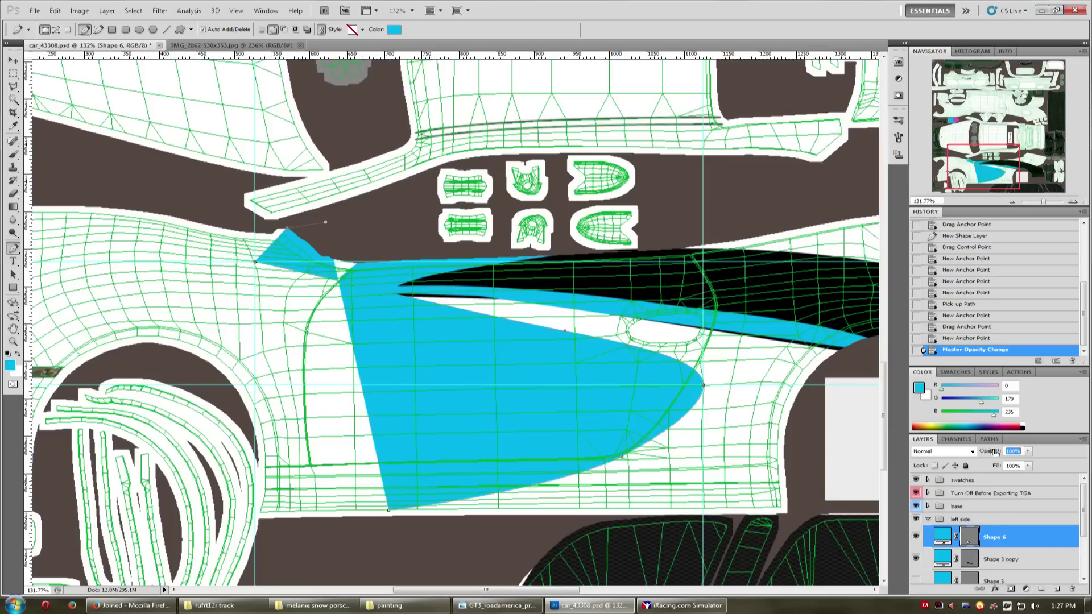
pyautogui.moveTo(1000, 452); pyautogui.dragTo(852, 447)
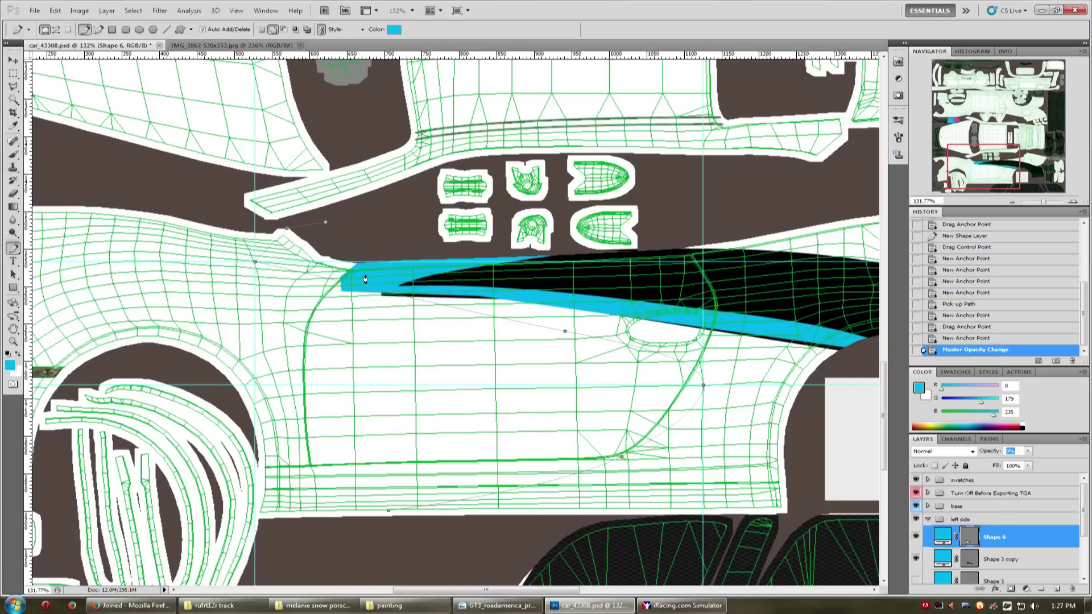
# Place path points rearward along the existing cyan stripe, from its front end to the rear wheel arch.
pyautogui.click(380, 284)
pyautogui.click(408, 296)
pyautogui.click(452, 294)
pyautogui.click(492, 297)
pyautogui.click(574, 306)
pyautogui.click(669, 318)
pyautogui.click(858, 346)
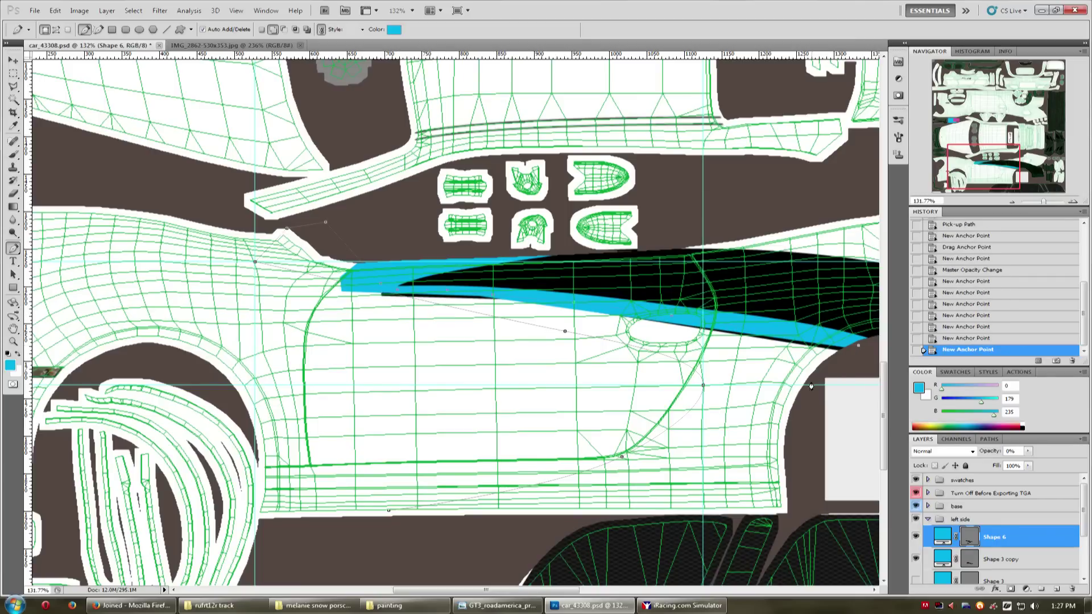
# Continue the path down the rear wheel arch and beneath the sill, close it at its starting point, and set the layer opacity to 100%.
pyautogui.click(805, 394)
pyautogui.click(797, 516)
pyautogui.click(748, 516)
pyautogui.click(384, 532)
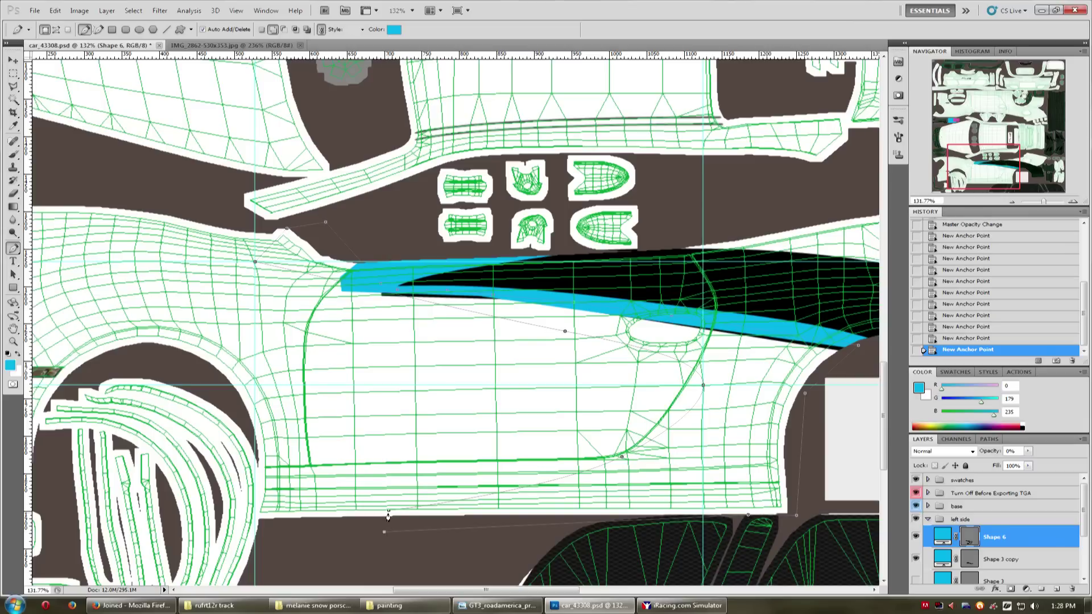
pyautogui.click(387, 516)
pyautogui.moveTo(986, 455); pyautogui.dragTo(1088, 458)
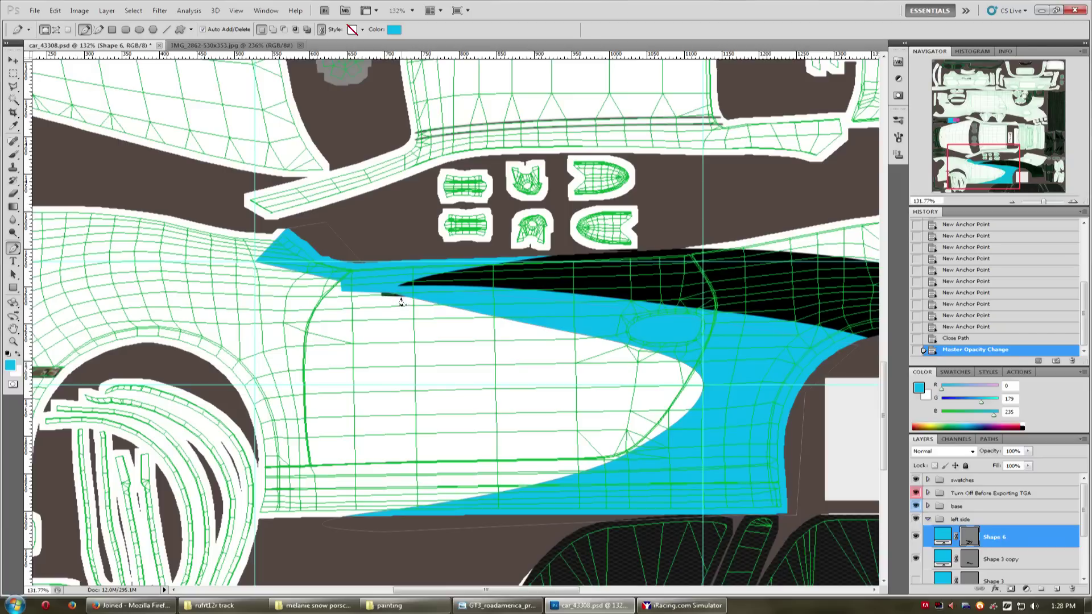
# On the black Shape 1 layer, move the lower front anchor point to tuck the protruding black sliver under the cyan.
pyautogui.hotkey('alt', '[')
pyautogui.hotkey('alt', '[')
pyautogui.hotkey('alt', '[')
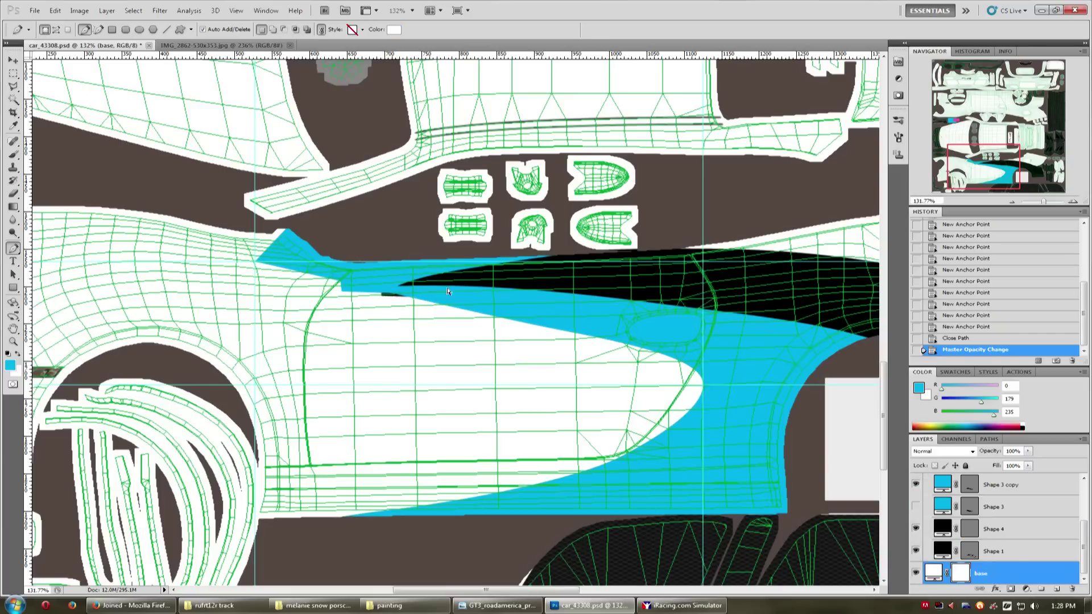
pyautogui.hotkey('alt', '[')
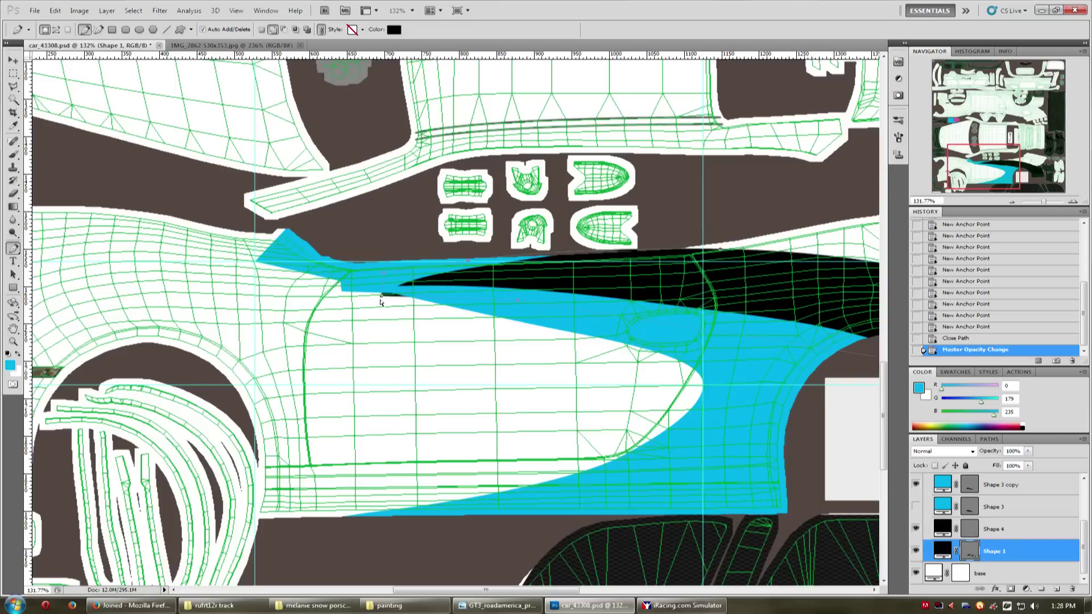
pyautogui.moveTo(379, 296); pyautogui.dragTo(381, 295)
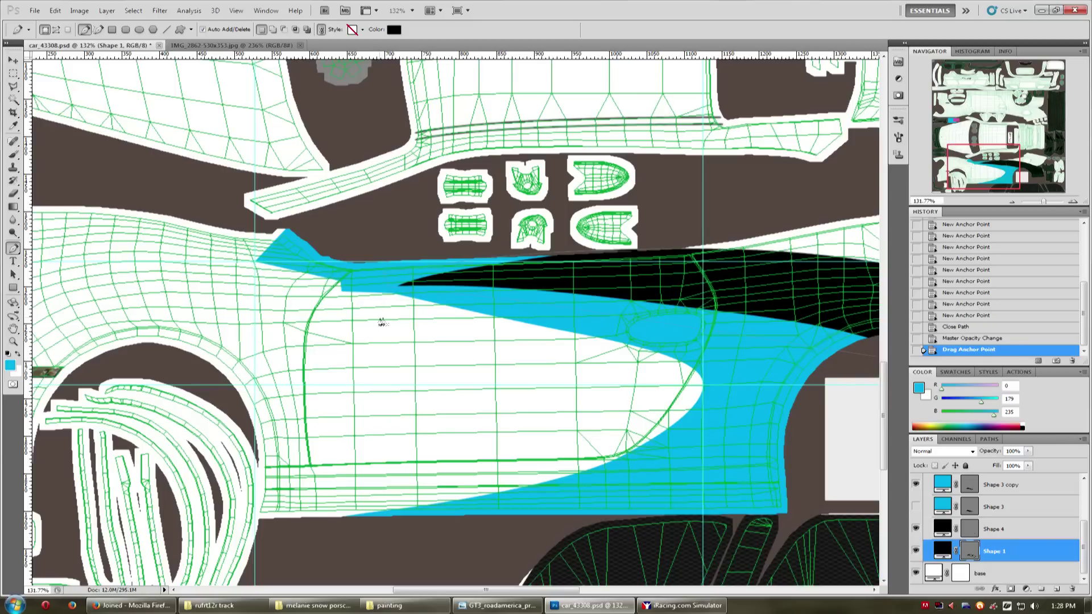
# On Shape 3 copy, move the stripe's lower front points up so they sit within the new cyan shape.
pyautogui.click(787, 380)
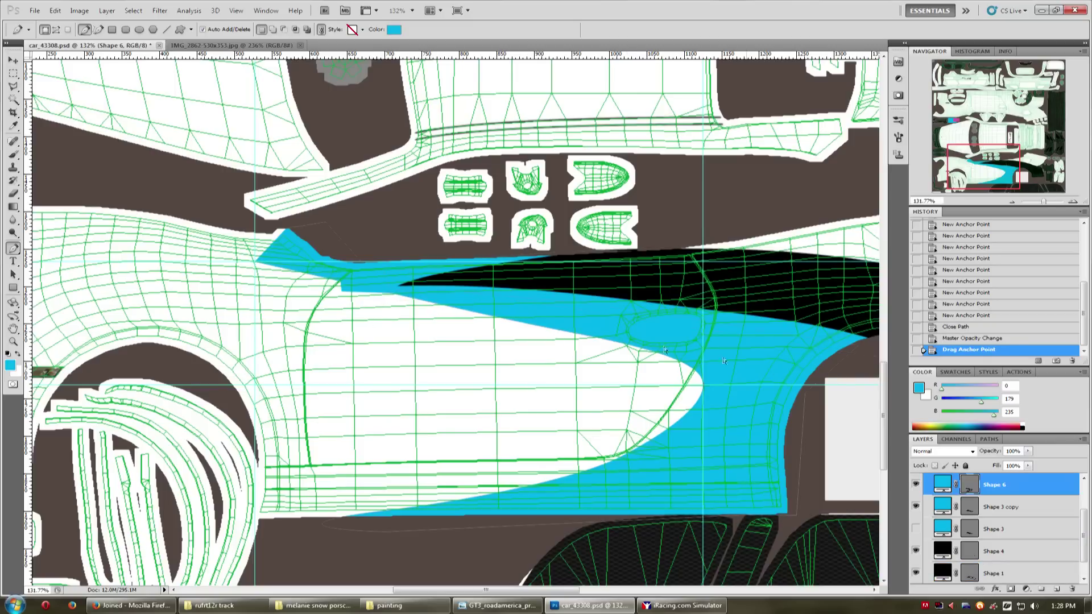
pyautogui.hotkey('alt', '[')
pyautogui.keyDown('ctrl'); pyautogui.click(344, 291); pyautogui.keyUp('ctrl')
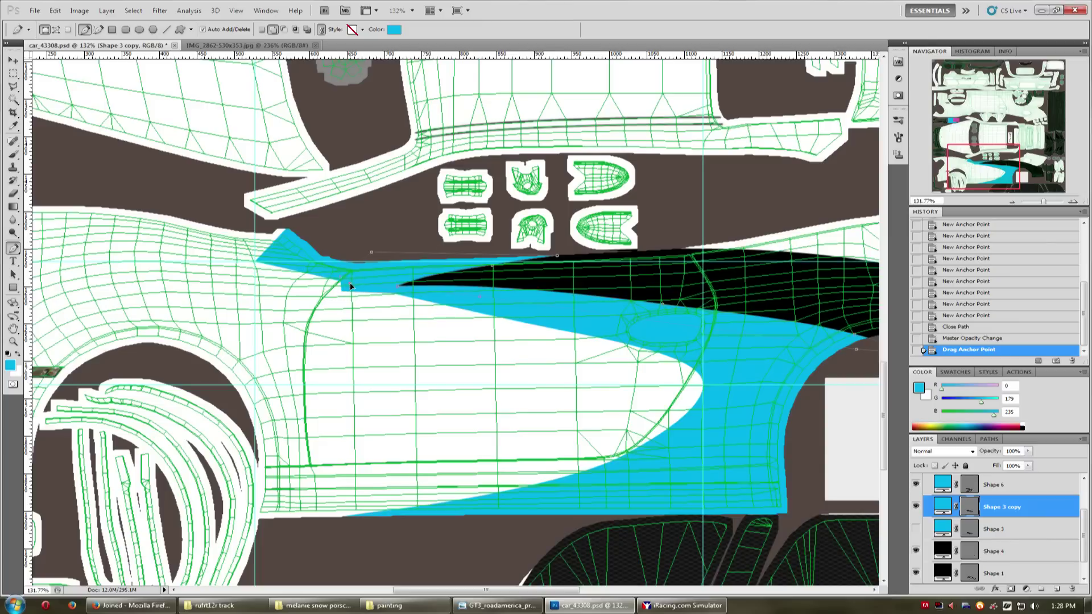
pyautogui.moveTo(399, 294); pyautogui.dragTo(399, 287)
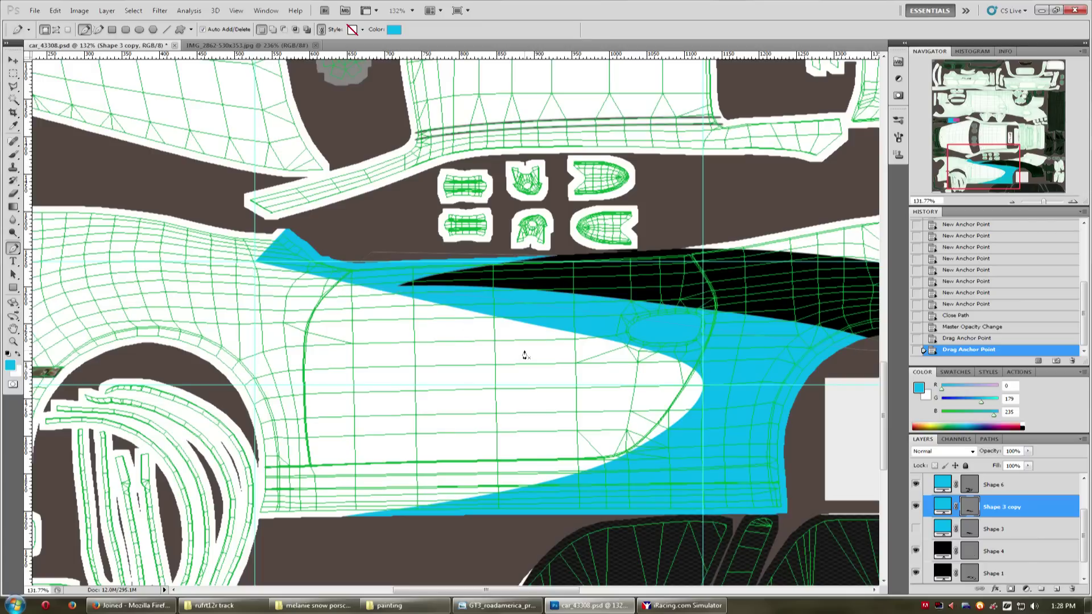
# Select the large cyan Shape 6 layer and adjust a control handle on the curve around the lower rear door.
pyautogui.scroll(-2, 525, 355)
pyautogui.scroll(4, 589, 318)
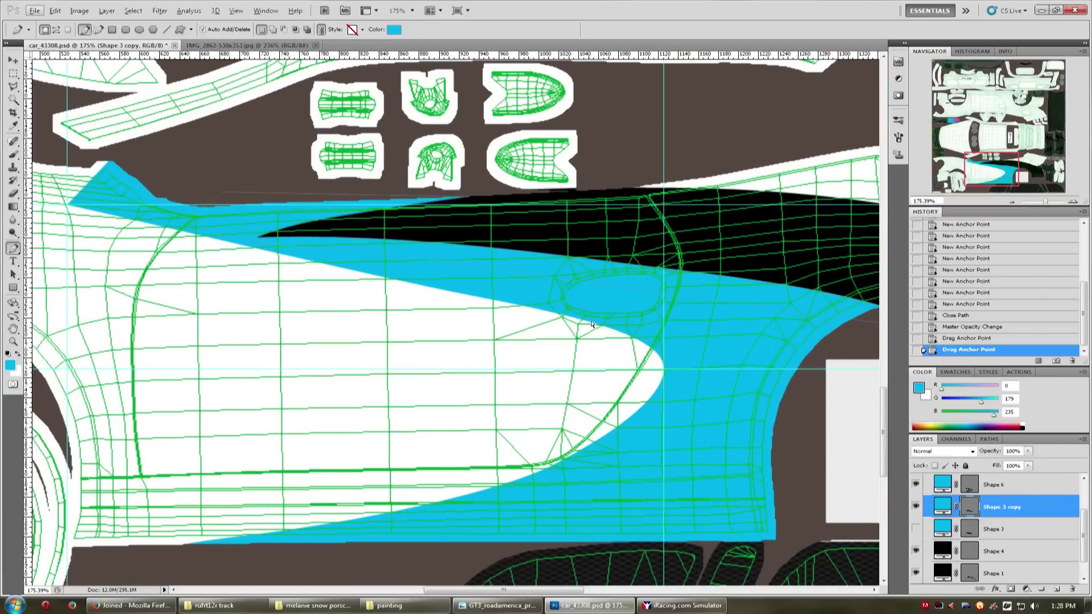
pyautogui.hotkey('alt', ',')
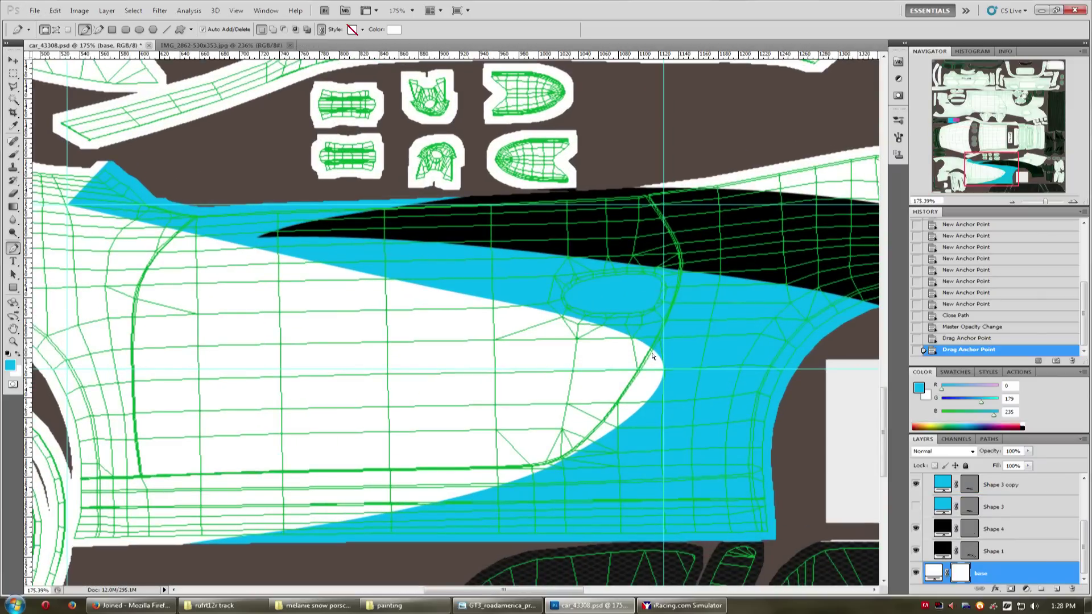
pyautogui.hotkey('alt', '.')
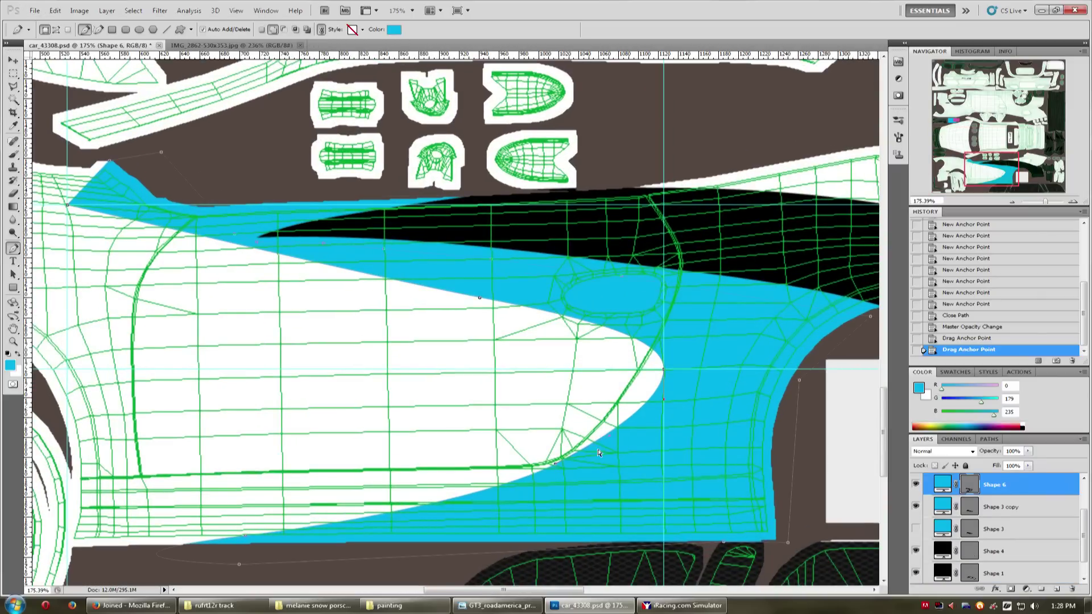
pyautogui.moveTo(626, 437); pyautogui.dragTo(546, 500)
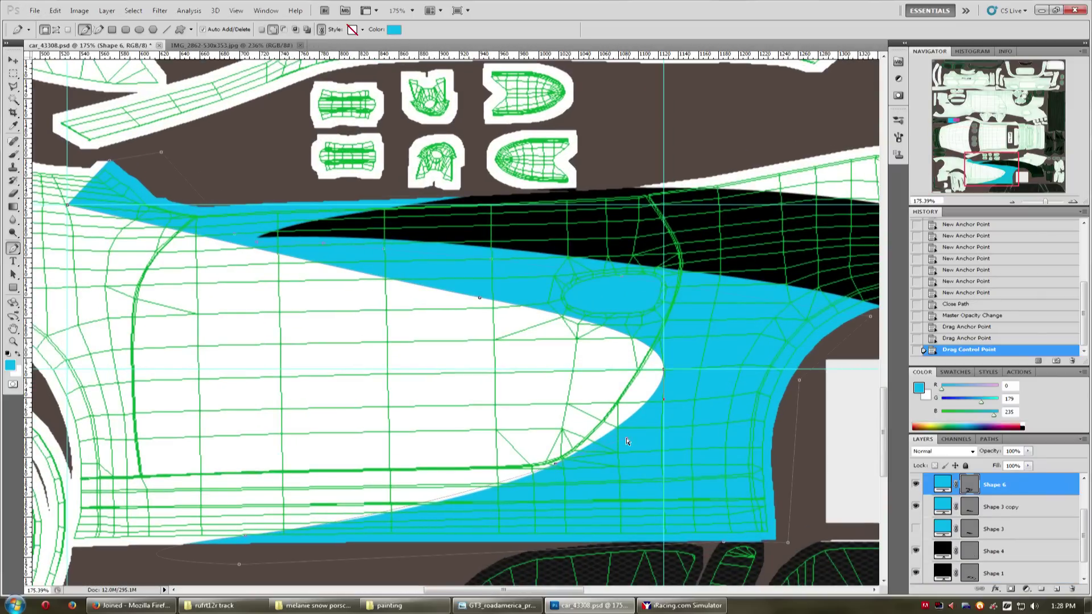
# Compare with the reference photo and fine-tune the Shape 6 anchor points along the upper edge of the white door area.
pyautogui.click(498, 605)
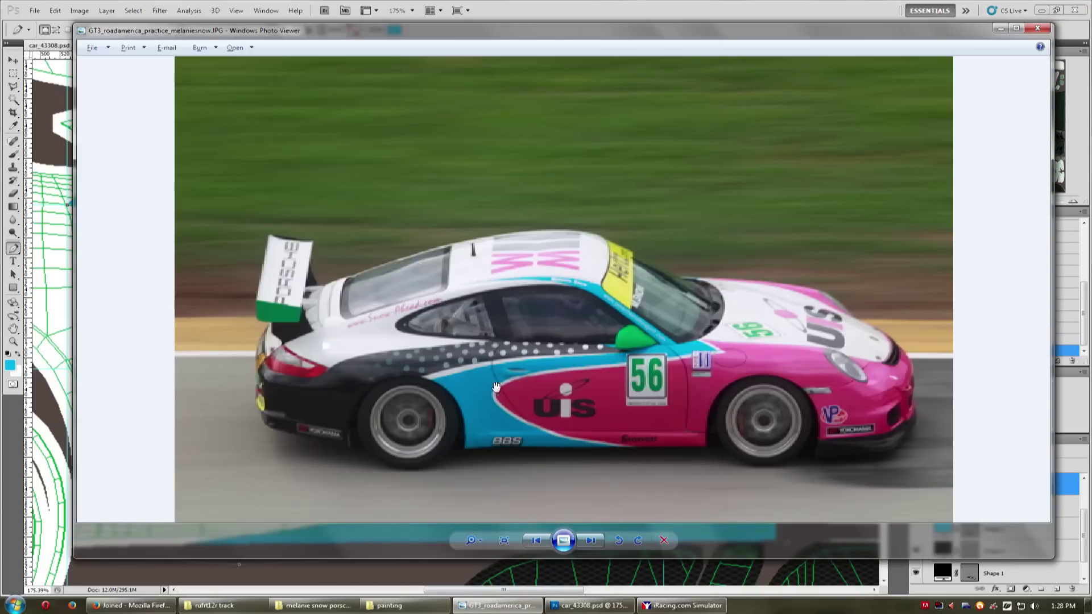
pyautogui.hotkey('alt', 'Tab')
pyautogui.moveTo(479, 297); pyautogui.dragTo(491, 287)
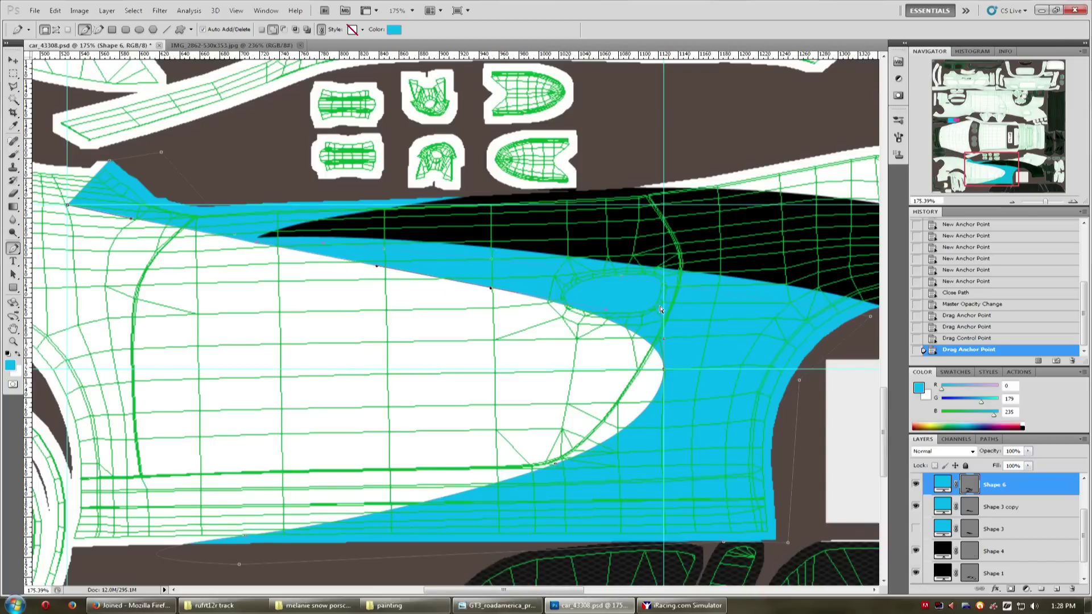
pyautogui.moveTo(490, 290); pyautogui.dragTo(493, 287)
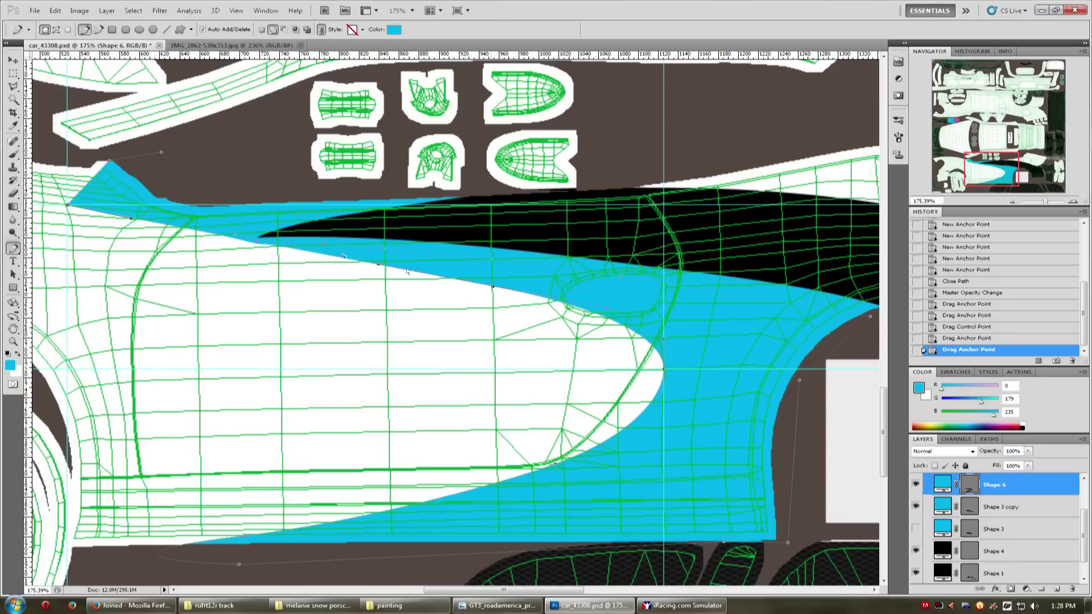
pyautogui.moveTo(261, 242); pyautogui.dragTo(260, 241)
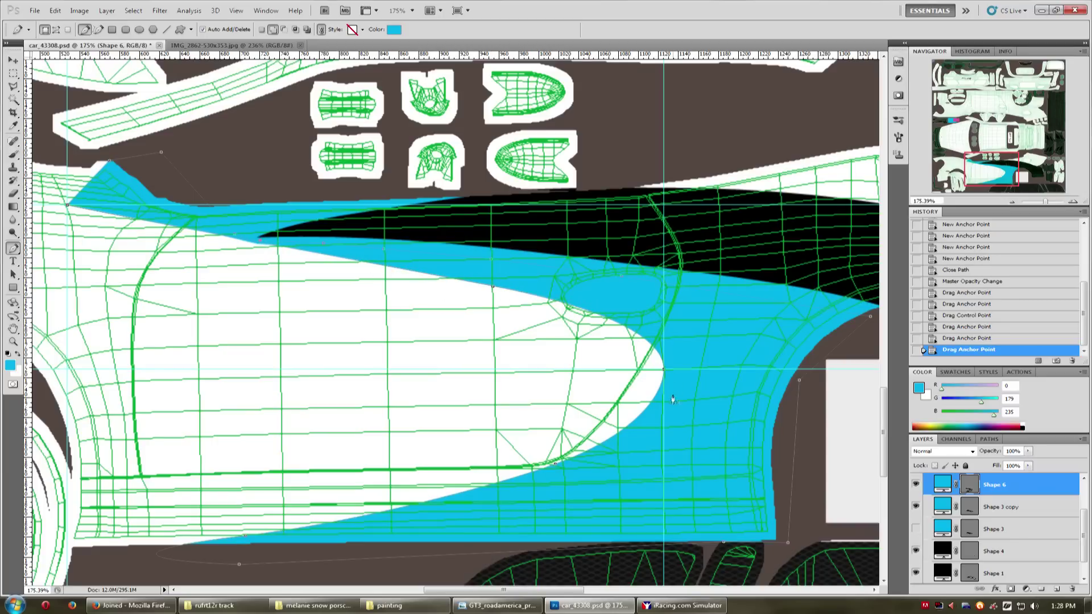
# Remove the two guides crossing the rear door curve and fine-tune the Shape 6 anchor points at the curve's tip and upper edge.
pyautogui.scroll(-3, 651, 418)
pyautogui.scroll(3, 645, 428)
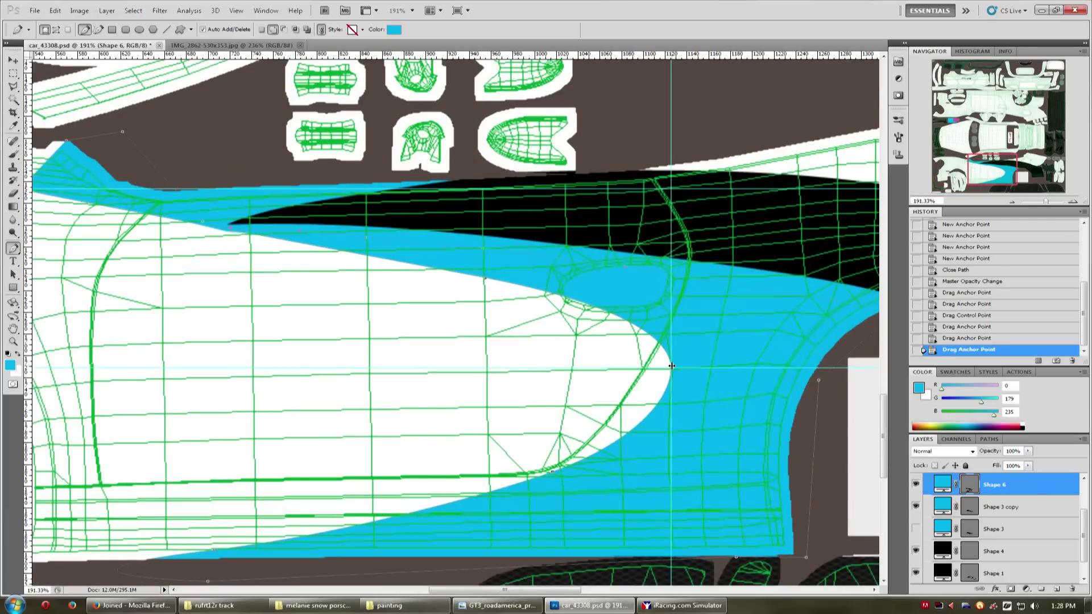
pyautogui.moveTo(672, 366); pyautogui.dragTo(884, 341)
pyautogui.keyDown('ctrl'); pyautogui.click(672, 365); pyautogui.keyUp('ctrl')
pyautogui.moveTo(673, 357); pyautogui.dragTo(675, 353)
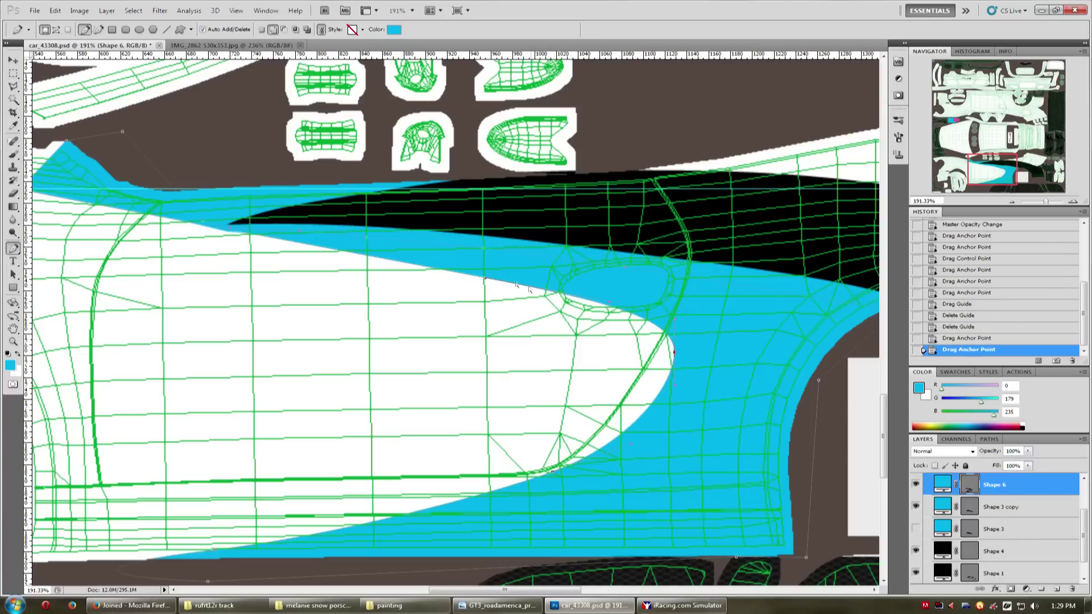
pyautogui.moveTo(486, 283); pyautogui.dragTo(487, 282)
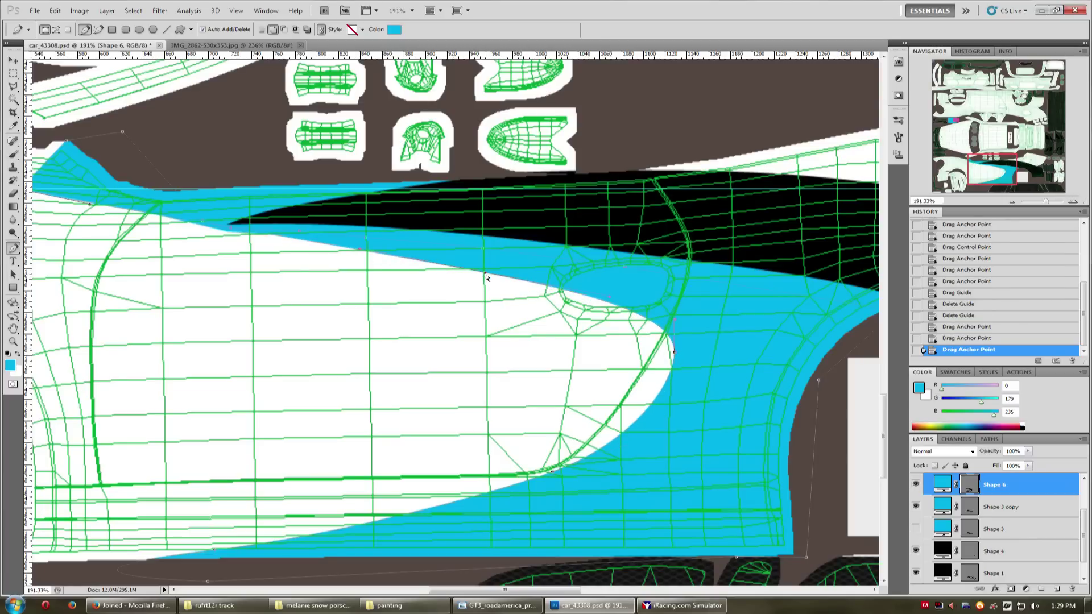
pyautogui.scroll(-3, 532, 351)
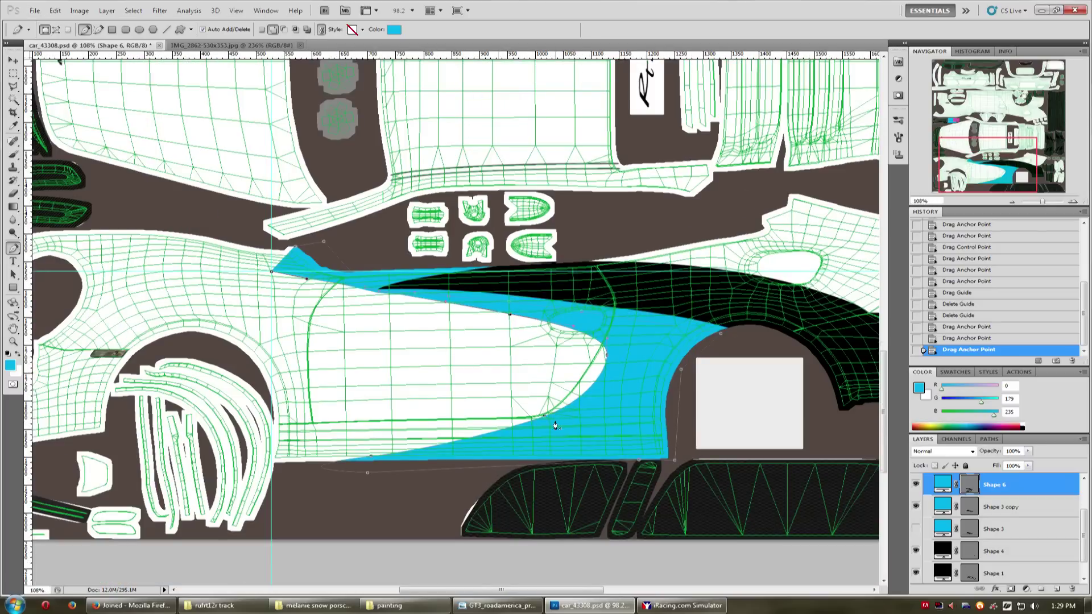
# Hide the Turn Off Before Exporting TGA group and nudge the Shape 6 anchor point at the rearmost point of the white door curve.
pyautogui.scroll(2, 552, 414)
pyautogui.scroll(2, 520, 428)
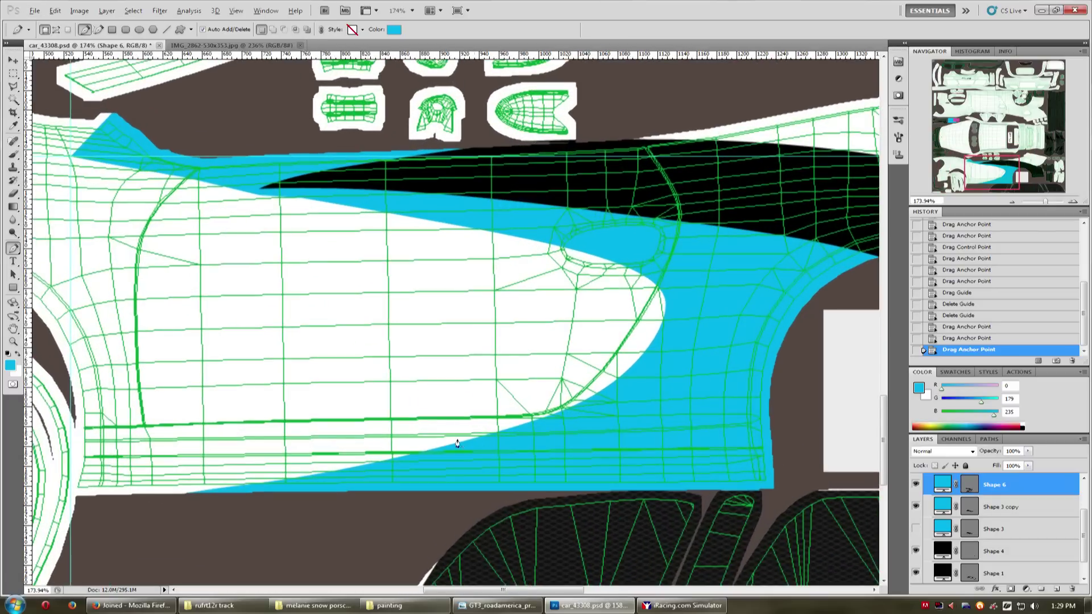
pyautogui.scroll(2, 955, 524)
pyautogui.click(916, 493)
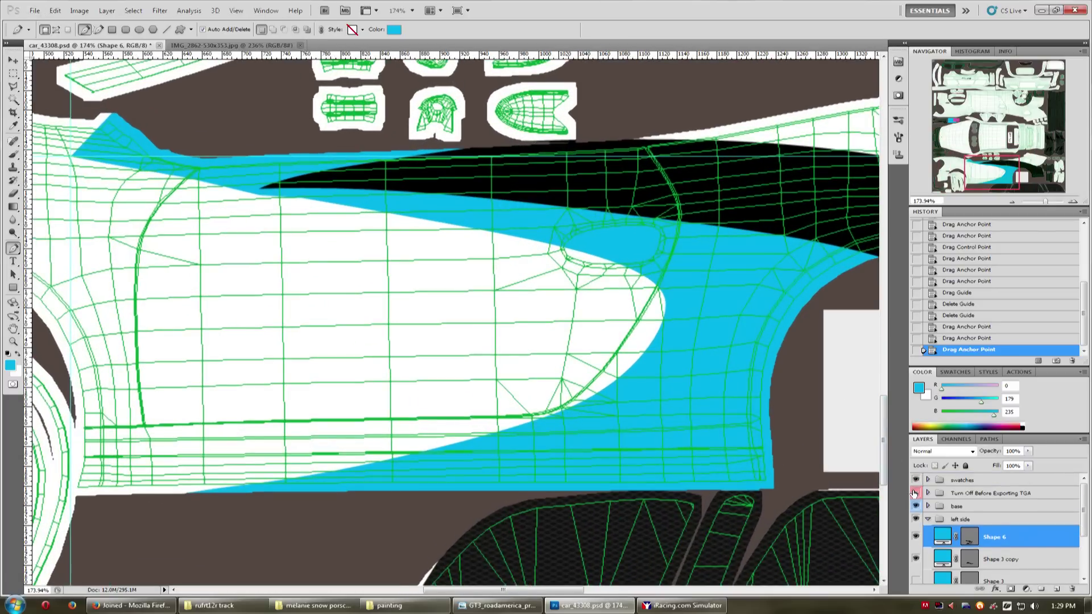
pyautogui.press('Return')
pyautogui.keyDown('ctrl'); pyautogui.click(670, 308); pyautogui.keyUp('ctrl')
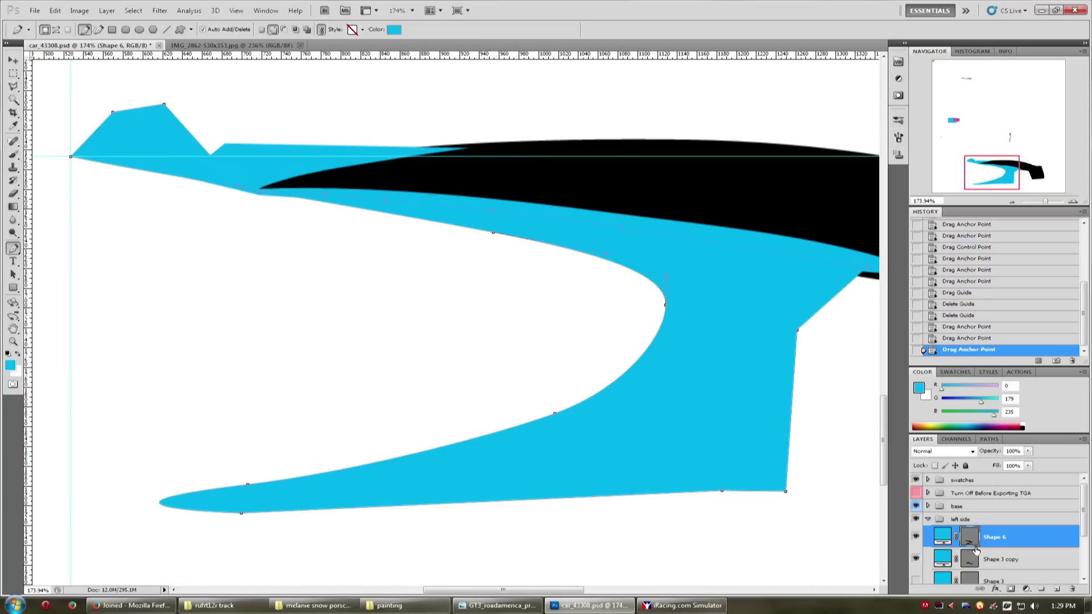
pyautogui.scroll(1, 694, 397)
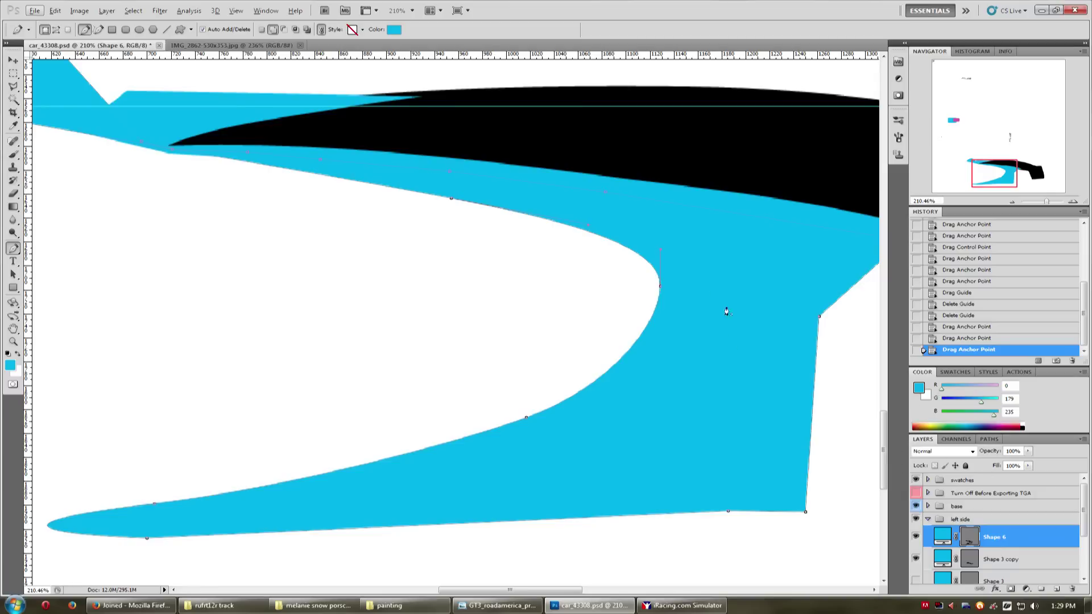
pyautogui.moveTo(660, 289); pyautogui.dragTo(660, 290)
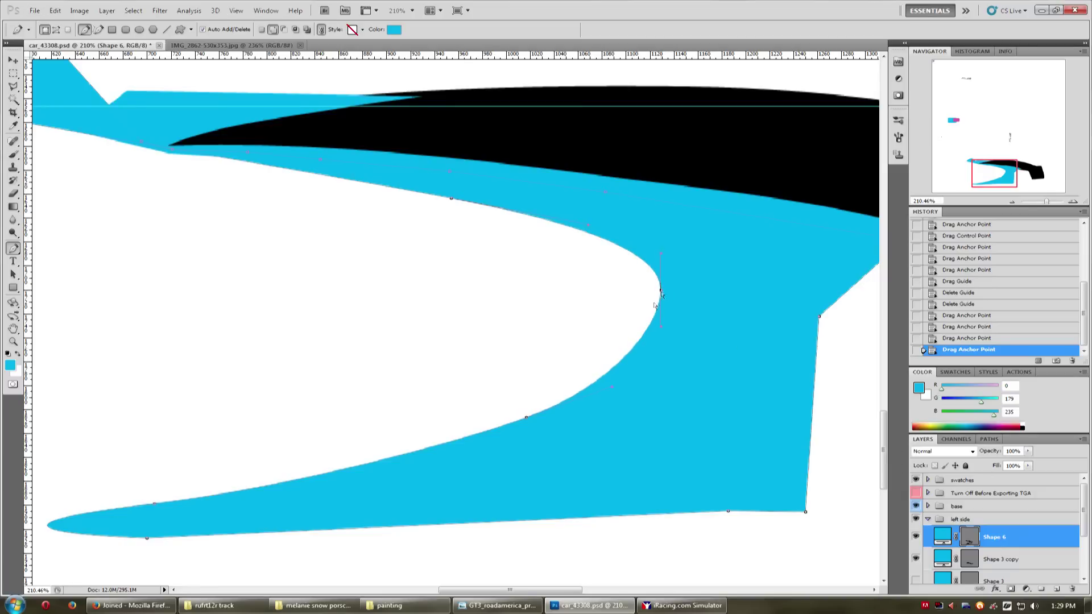
pyautogui.scroll(-4, 544, 427)
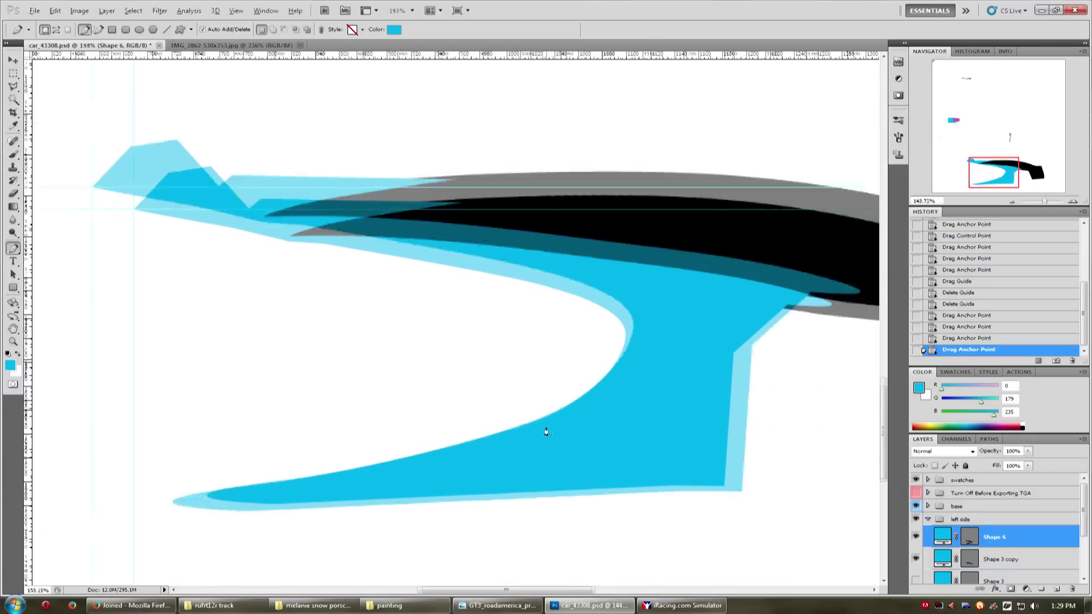
pyautogui.press('alt')
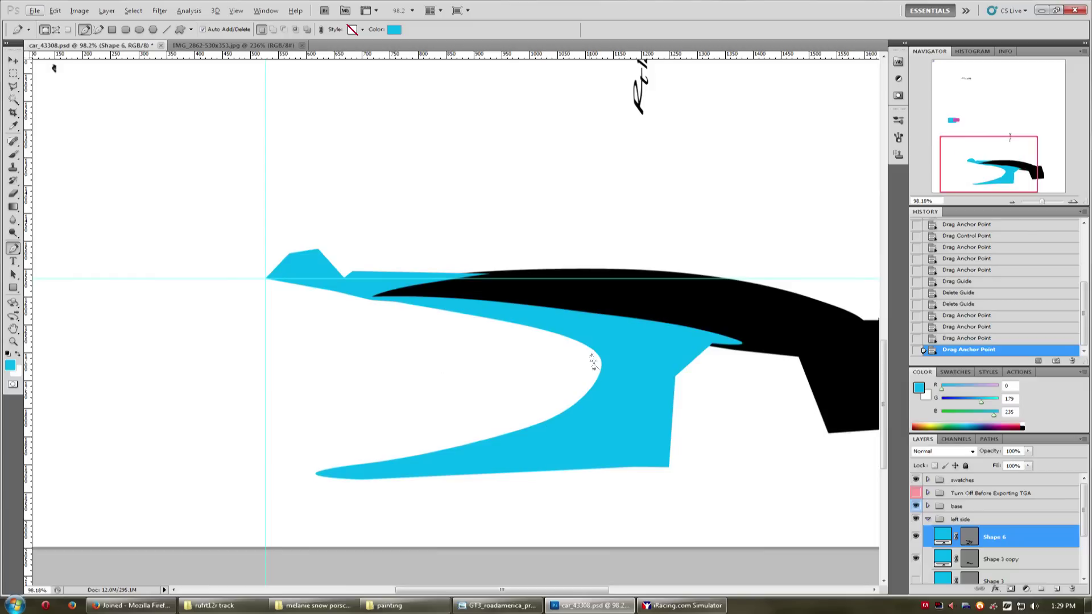
# Save a Targa copy as car_43308.TGA, replacing the existing file and accepting the Targa options.
pyautogui.hotkey('ctrl', 'shift', 's')
pyautogui.click(631, 359)
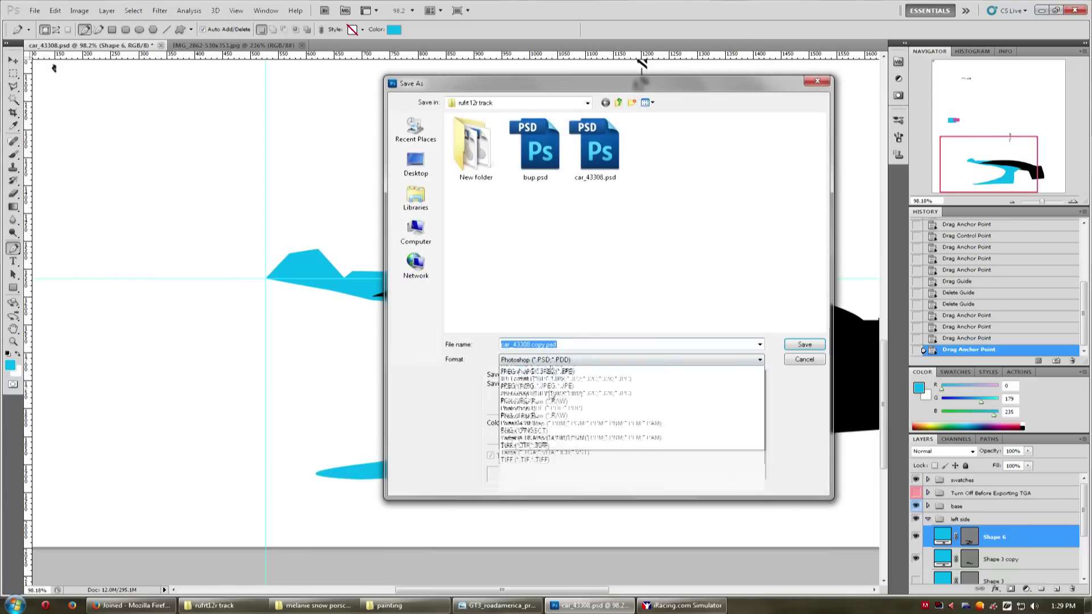
pyautogui.click(569, 491)
pyautogui.press('Return')
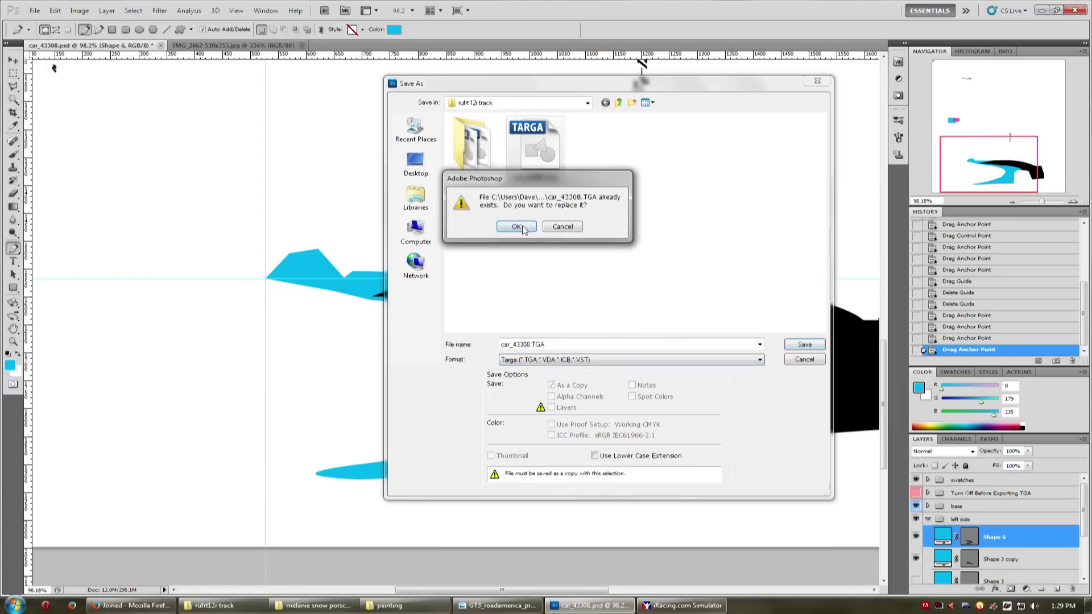
pyautogui.click(530, 225)
pyautogui.press('Return')
# Switch to iRacing, reload the car textures to inspect the left-side livery, and return to Photoshop.
pyautogui.click(663, 608)
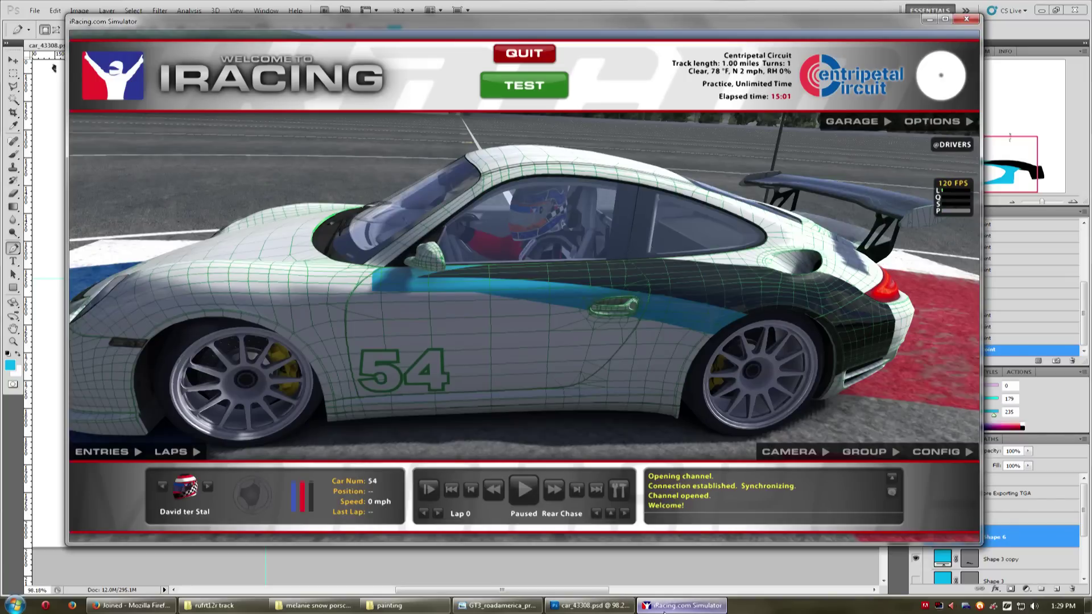
pyautogui.hotkey('ctrl', 'r')
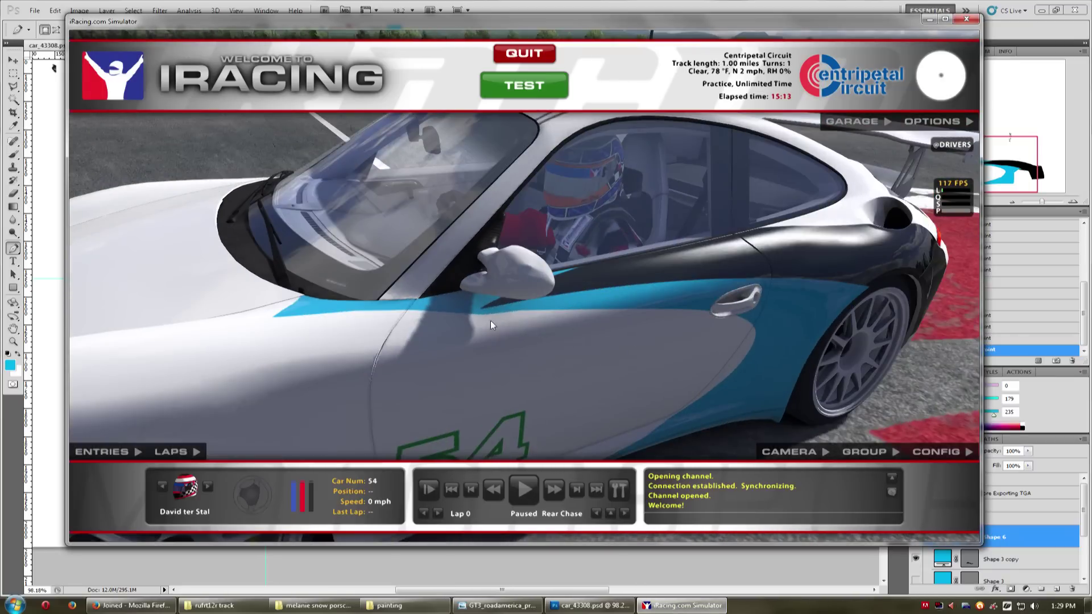
pyautogui.hotkey('alt', 'Tab')
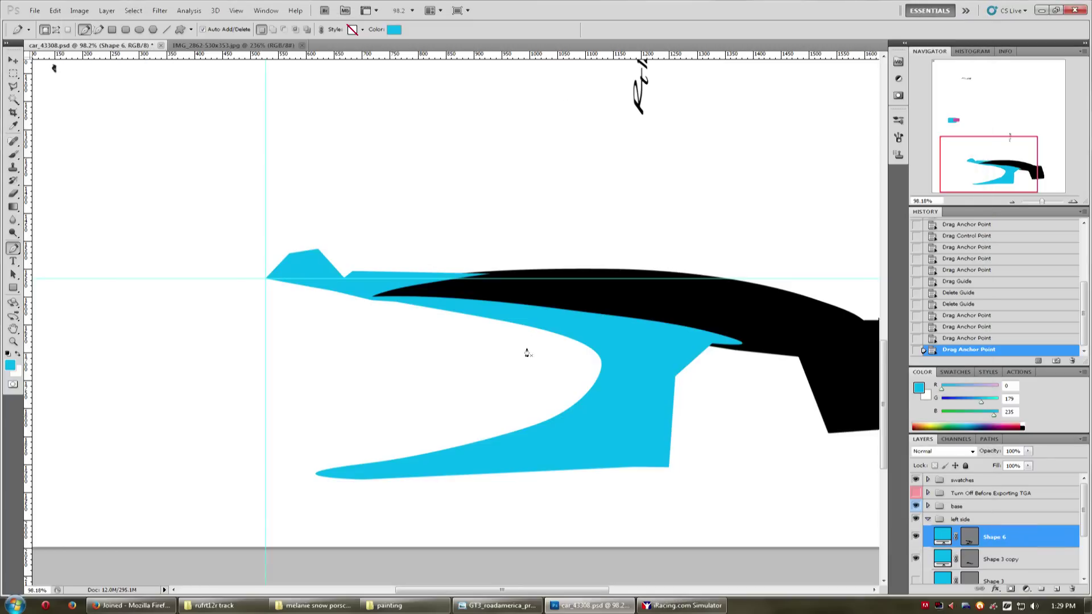
# Show the Turn Off Before Exporting TGA group again and focus on the front end of the cyan stripe.
pyautogui.click(916, 493)
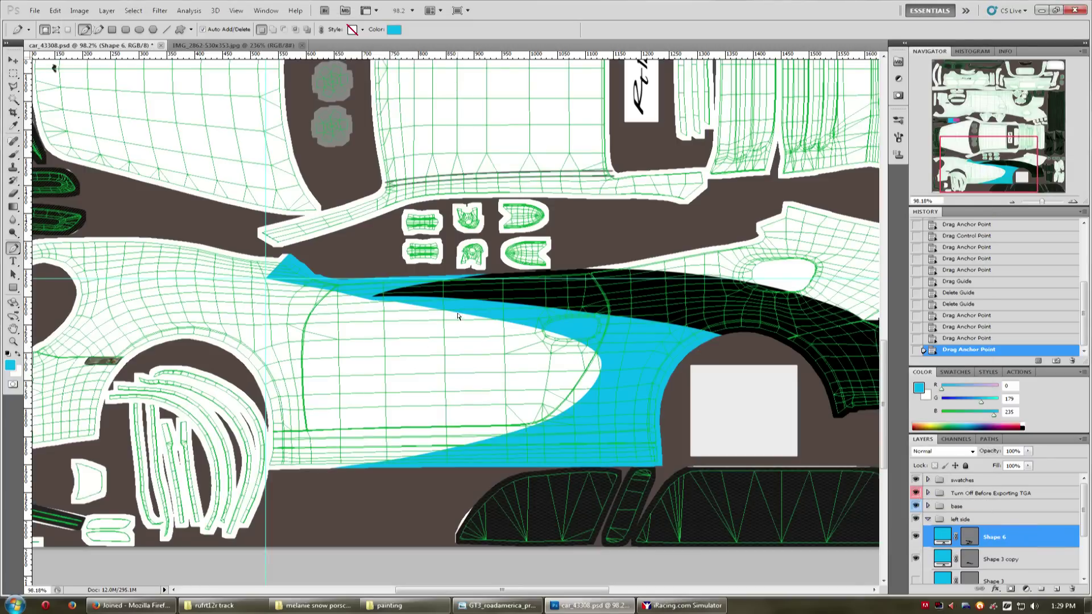
pyautogui.scroll(2, 320, 314)
pyautogui.scroll(3, 319, 315)
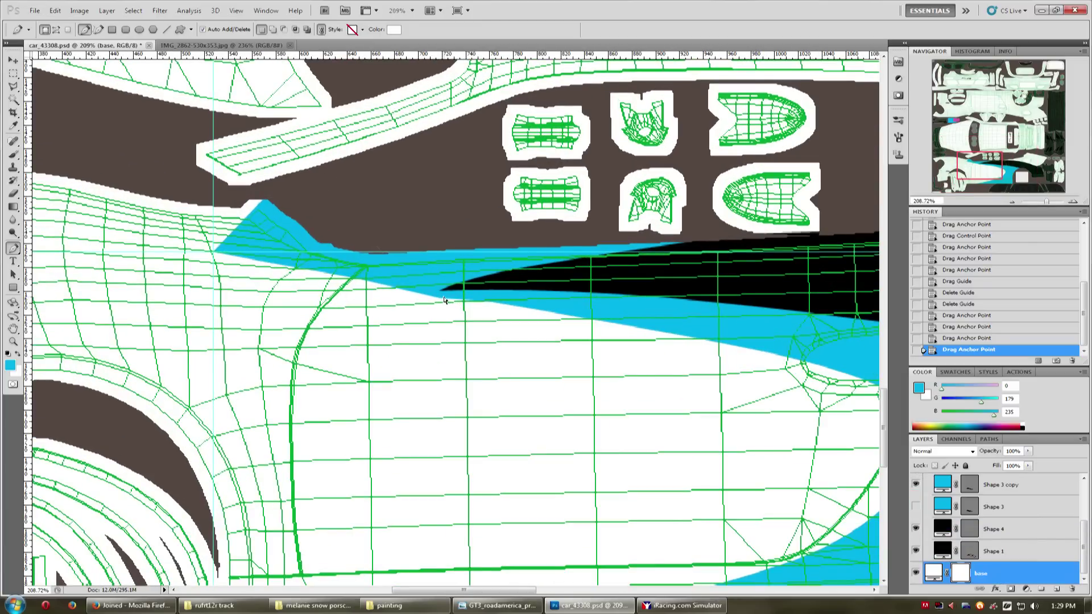
# On Shape 3 copy, try to move the stripe's lower front point up at the tip of the black area, and undo it.
pyautogui.click(1003, 485)
pyautogui.scroll(2, 625, 398)
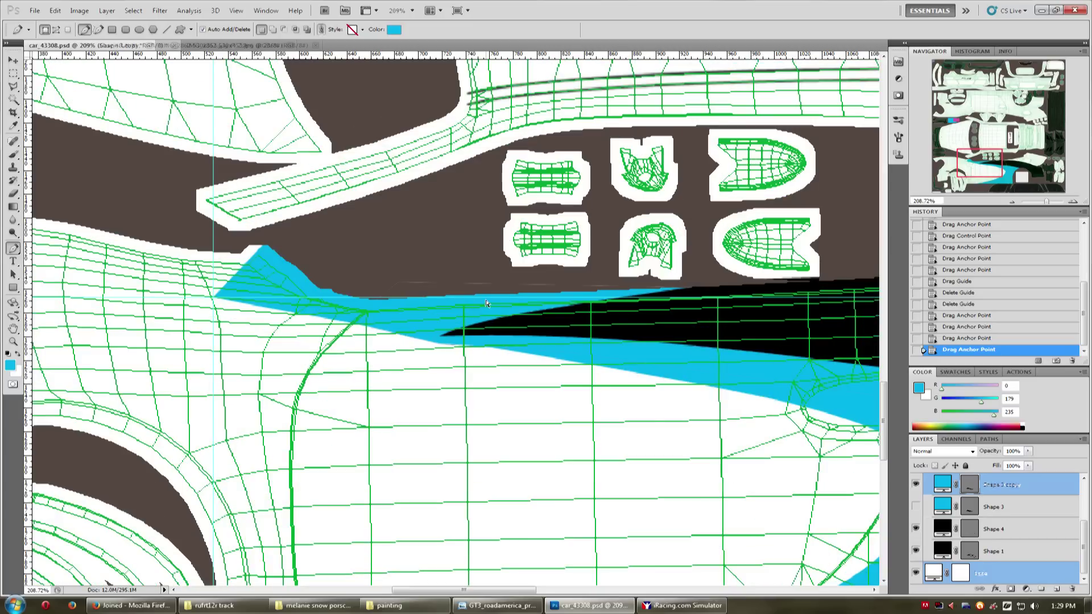
pyautogui.scroll(2, 447, 330)
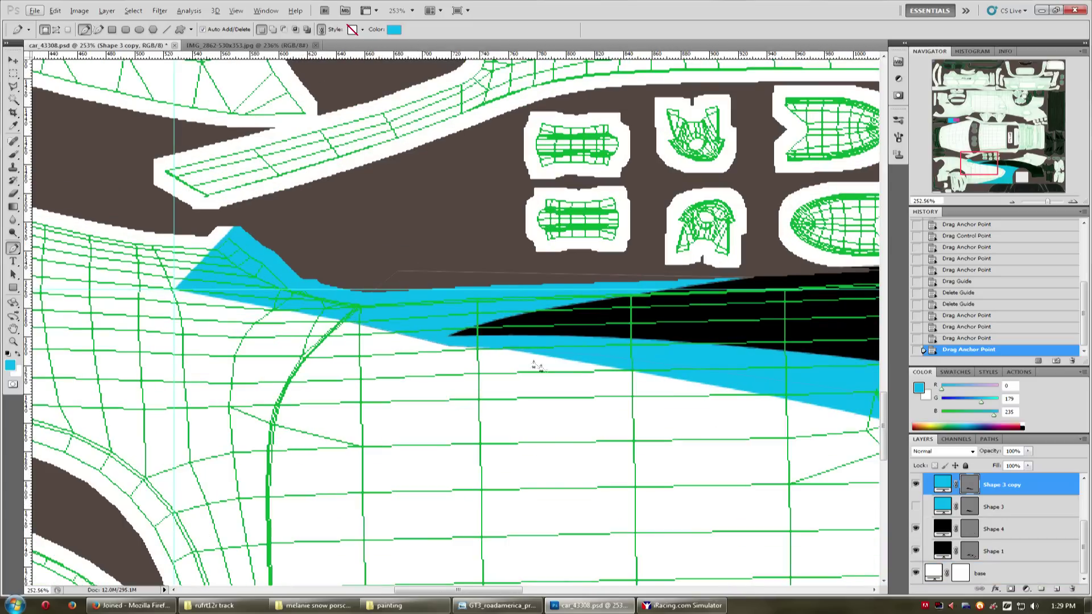
pyautogui.keyDown('ctrl'); pyautogui.click(448, 349); pyautogui.keyUp('ctrl')
pyautogui.moveTo(489, 341); pyautogui.dragTo(483, 309)
pyautogui.hotkey('ctrl', 'z')
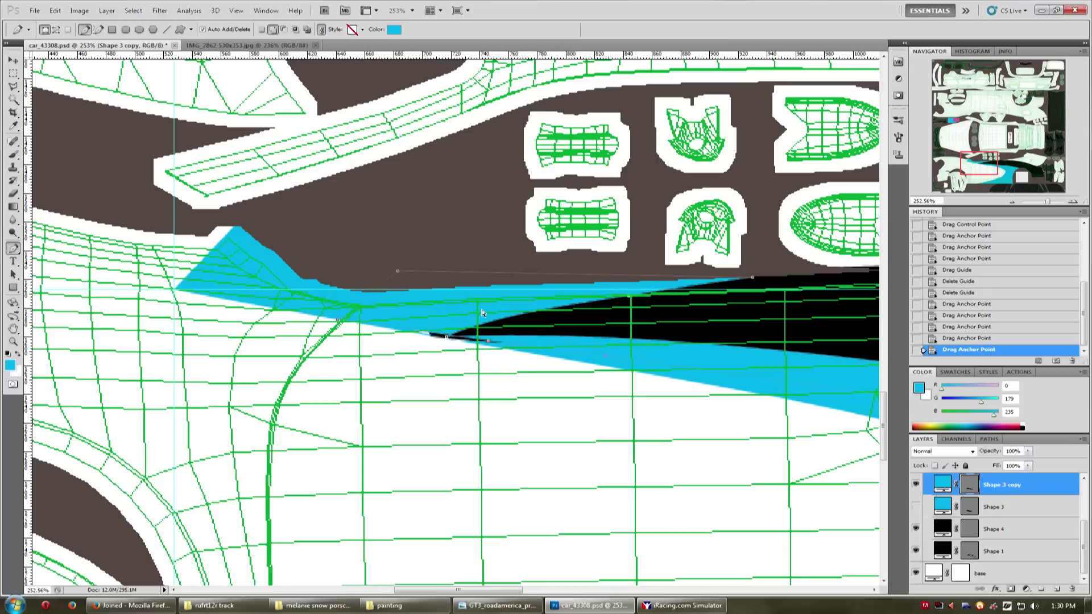
pyautogui.click(951, 338)
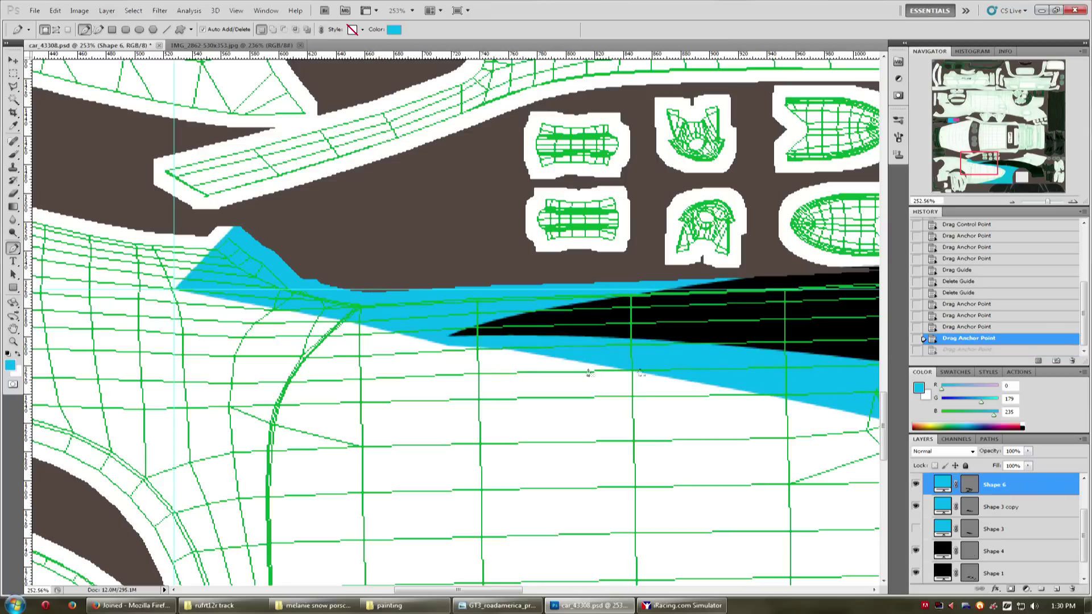
# Select the Shape 6 path and compare the stripe's front end in iRacing with the reference photo.
pyautogui.keyDown('ctrl'); pyautogui.click(649, 367); pyautogui.keyUp('ctrl')
pyautogui.click(682, 605)
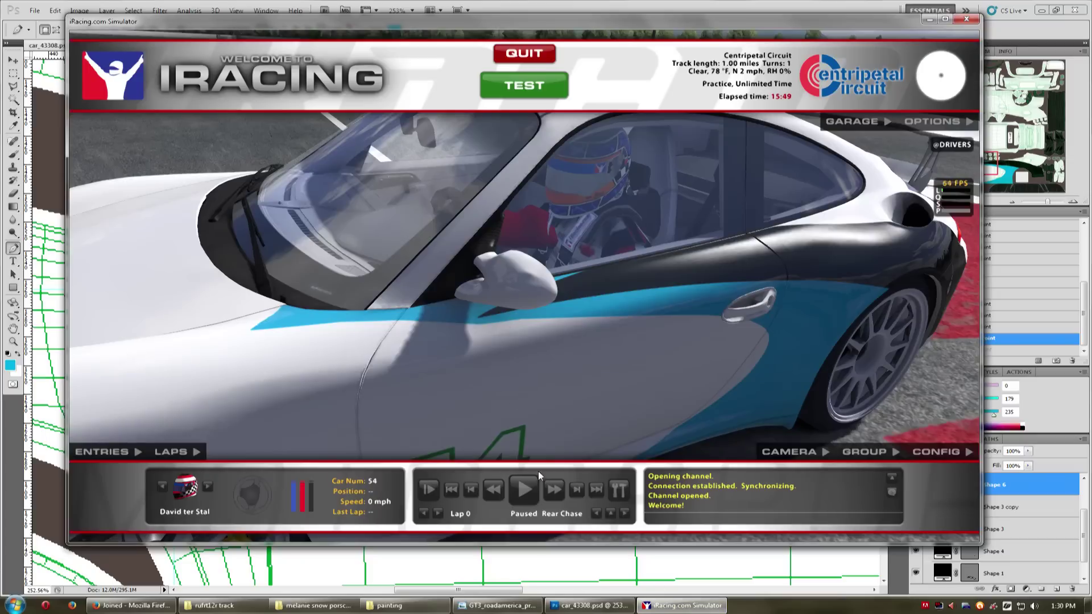
pyautogui.click(664, 606)
pyautogui.click(515, 607)
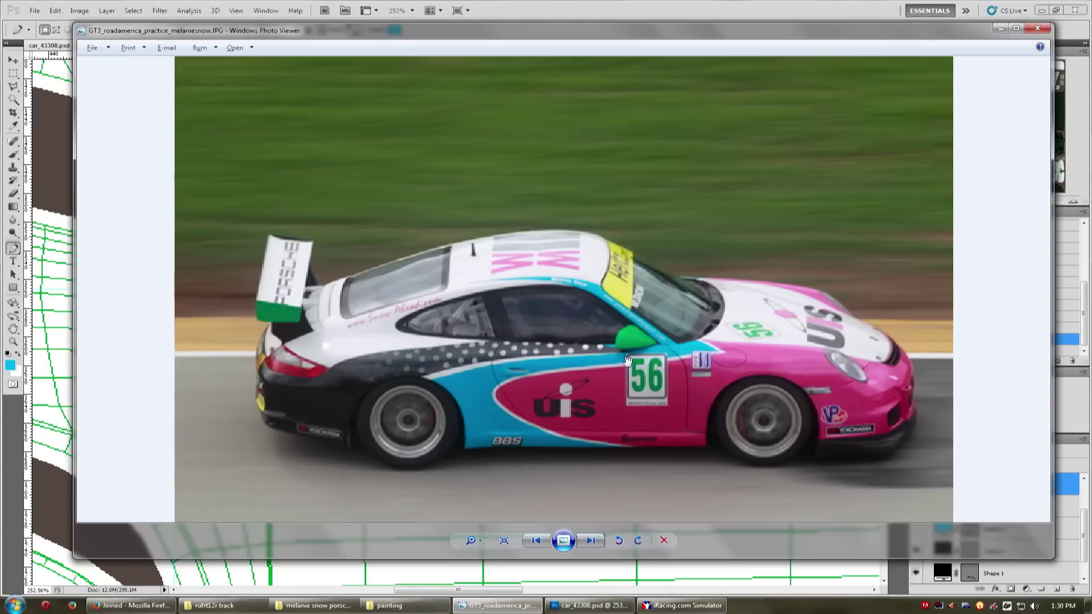
pyautogui.click(1001, 27)
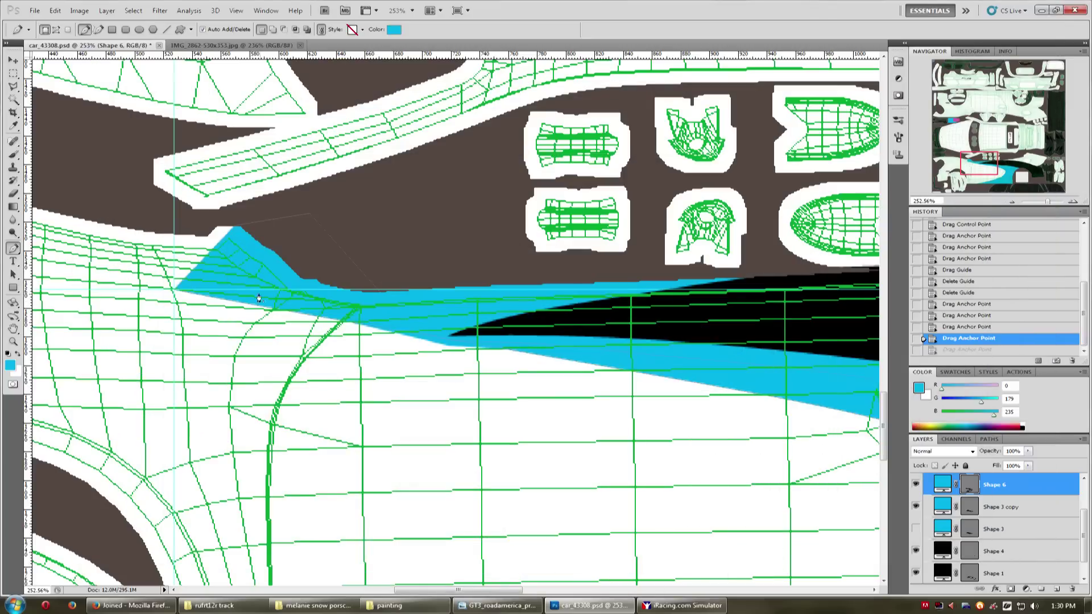
# Clear the remaining two guides and pull Shape 6's front tip farther forward onto the fender, adjusting its control handle.
pyautogui.moveTo(174, 294); pyautogui.dragTo(23, 296)
pyautogui.moveTo(95, 285); pyautogui.dragTo(193, 50)
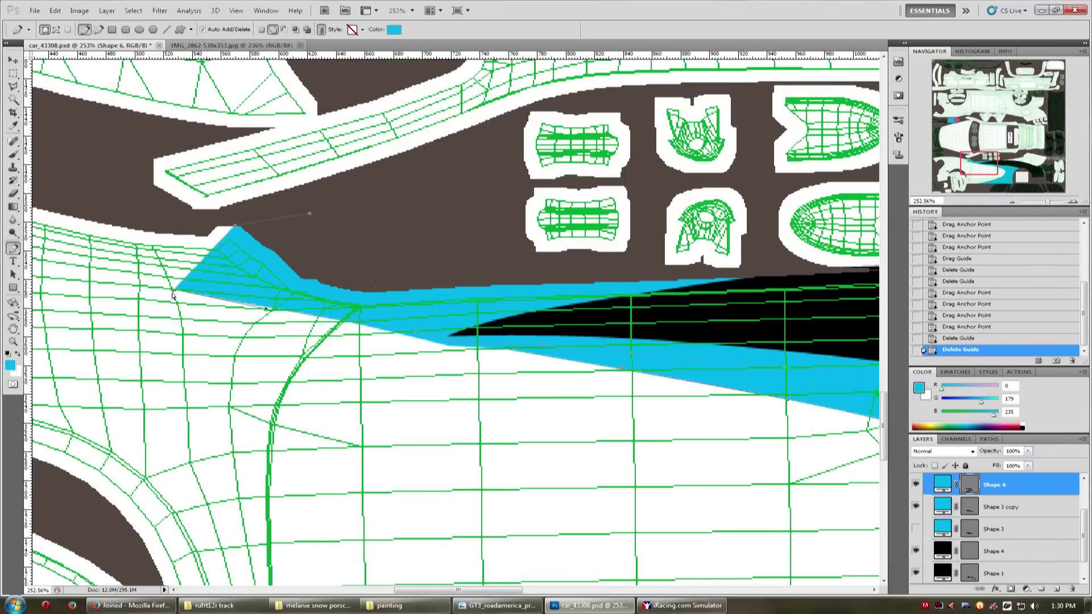
pyautogui.moveTo(172, 294); pyautogui.dragTo(139, 298)
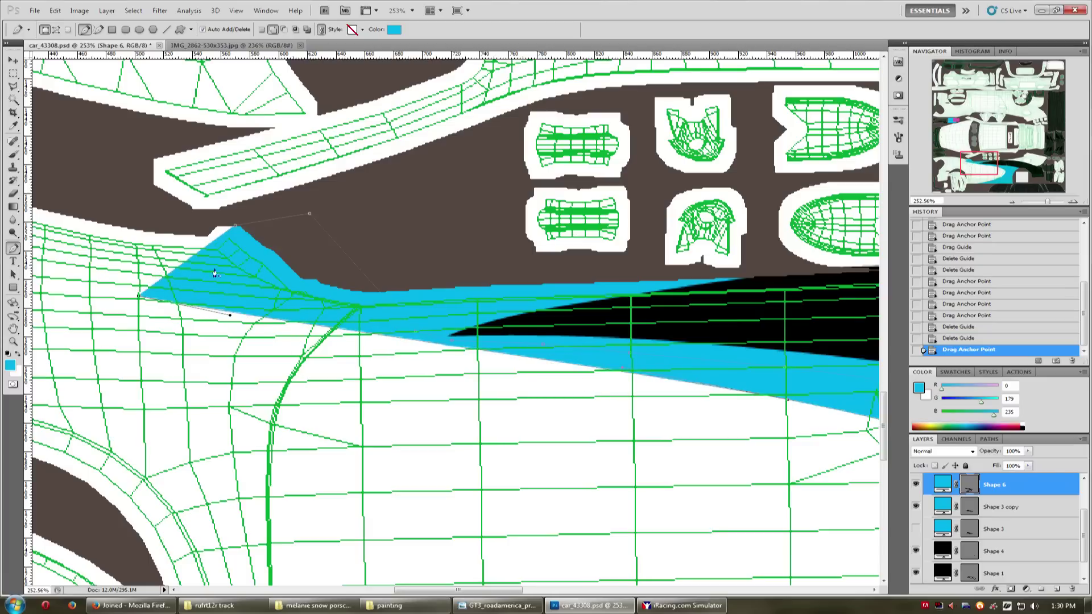
pyautogui.scroll(-2, 544, 414)
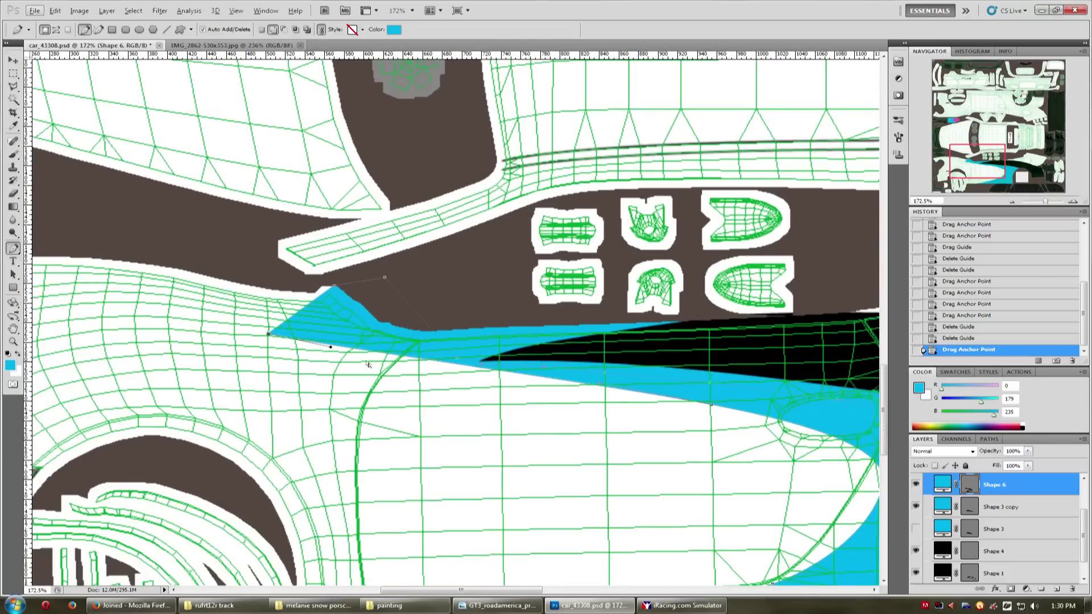
pyautogui.moveTo(330, 347); pyautogui.dragTo(266, 336)
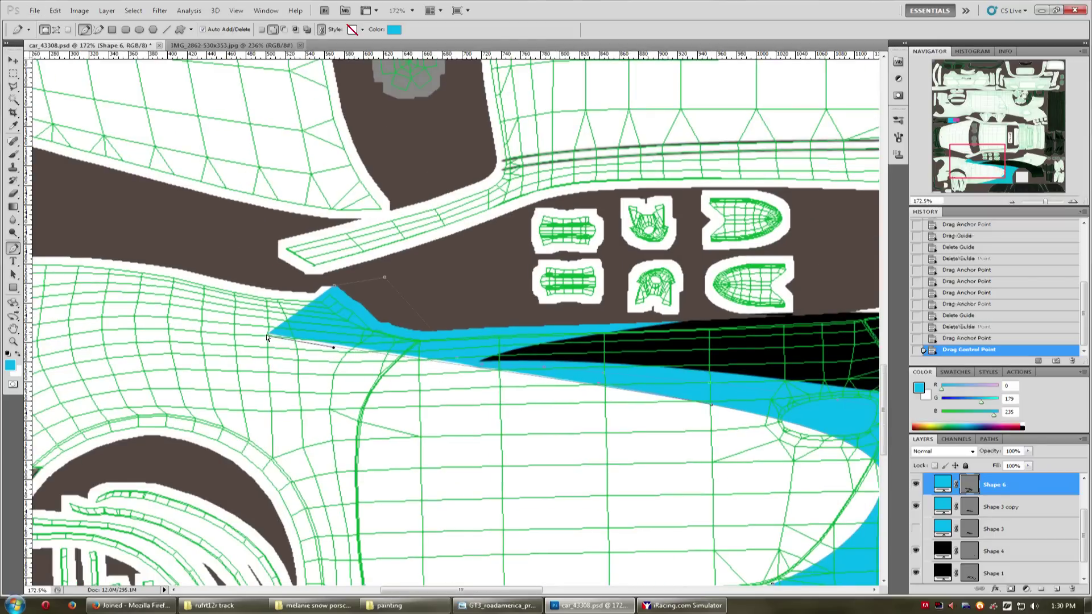
pyautogui.scroll(-3, 663, 424)
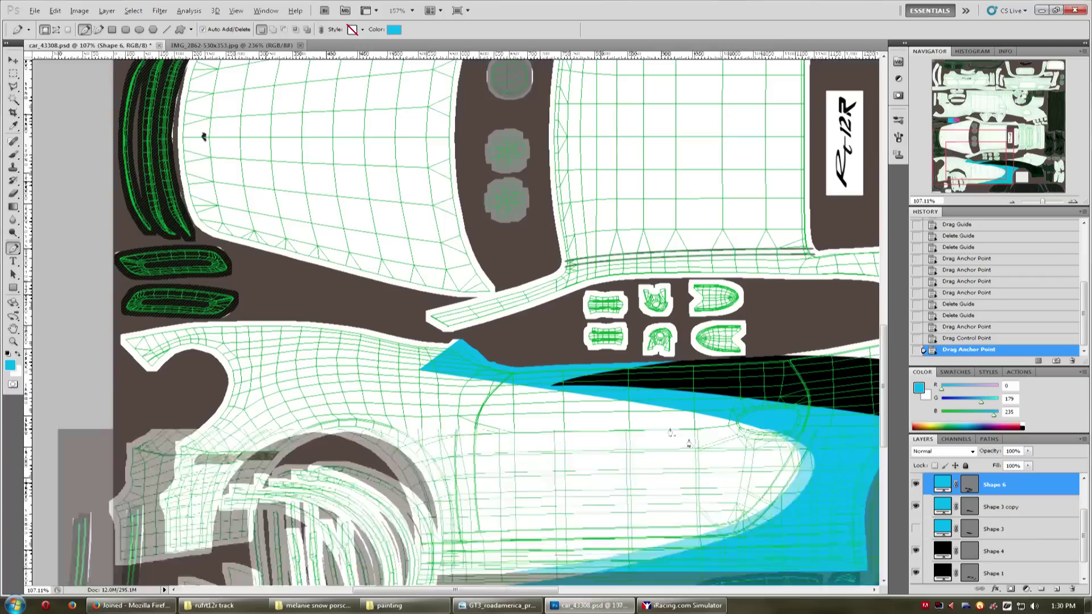
pyautogui.scroll(2, 942, 482)
# Hide the Turn Off Before Exporting TGA group and export the updated livery as Targa, overwriting car_43308.TGA.
pyautogui.click(916, 493)
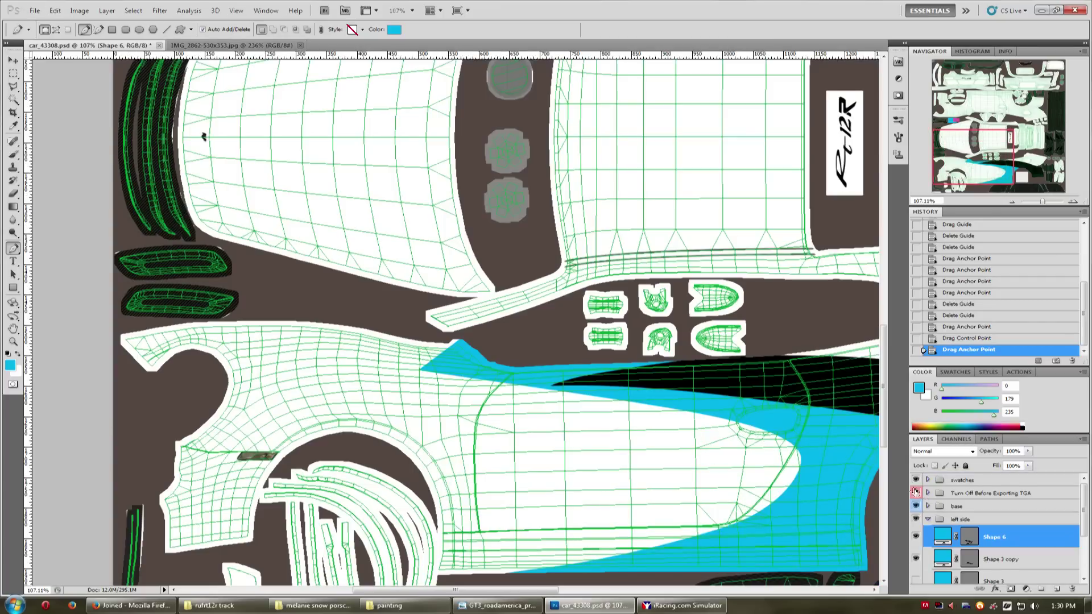
pyautogui.scroll(1, 790, 458)
pyautogui.hotkey('ctrl', 'shift', 's')
pyautogui.click(569, 360)
pyautogui.click(564, 504)
pyautogui.click(805, 344)
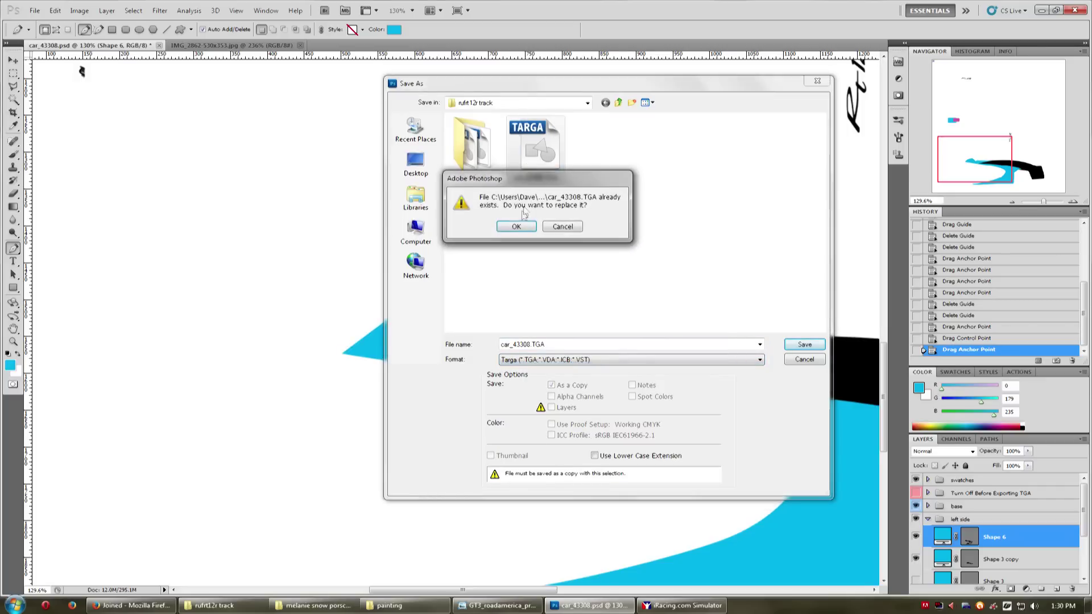
pyautogui.click(500, 225)
pyautogui.click(577, 238)
# Reload the car textures in iRacing, examine the extended stripe from the side, and compare it with the reference photo.
pyautogui.click(669, 607)
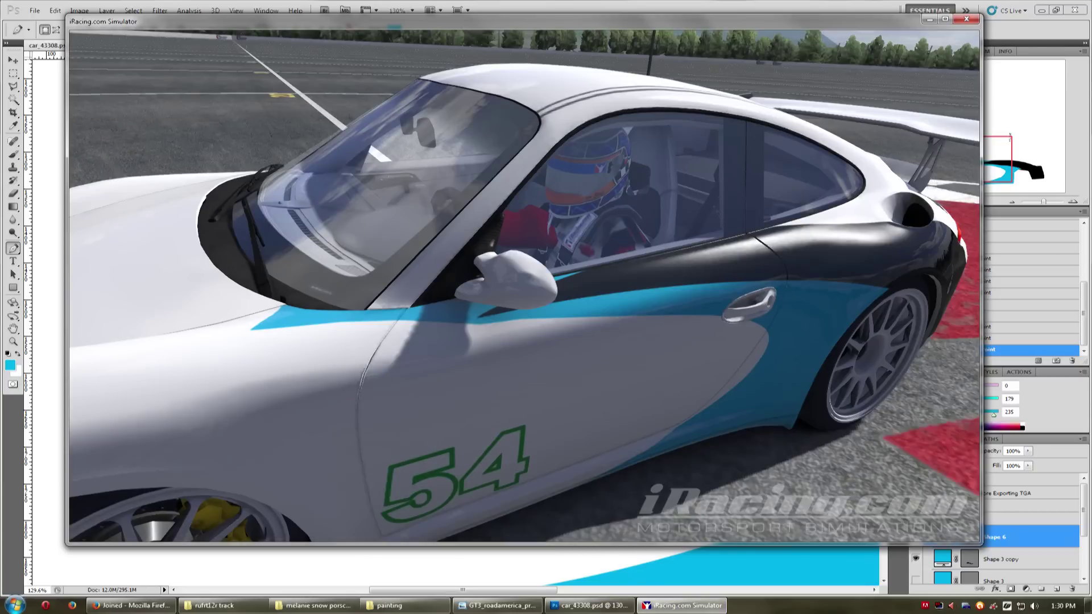
pyautogui.hotkey('ctrl', 'r')
pyautogui.moveTo(626, 510)
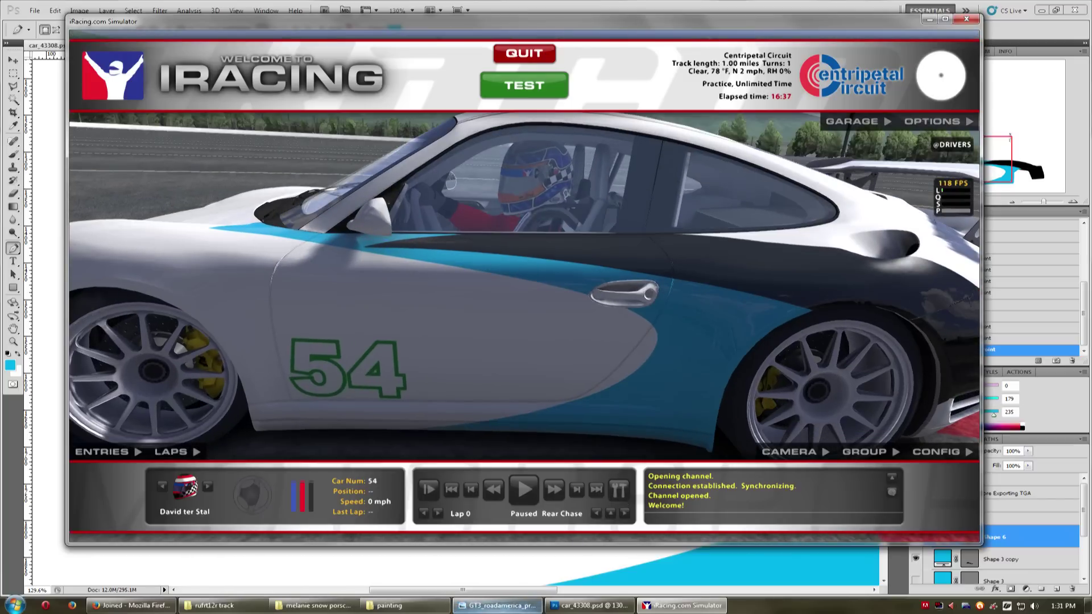
pyautogui.click(498, 606)
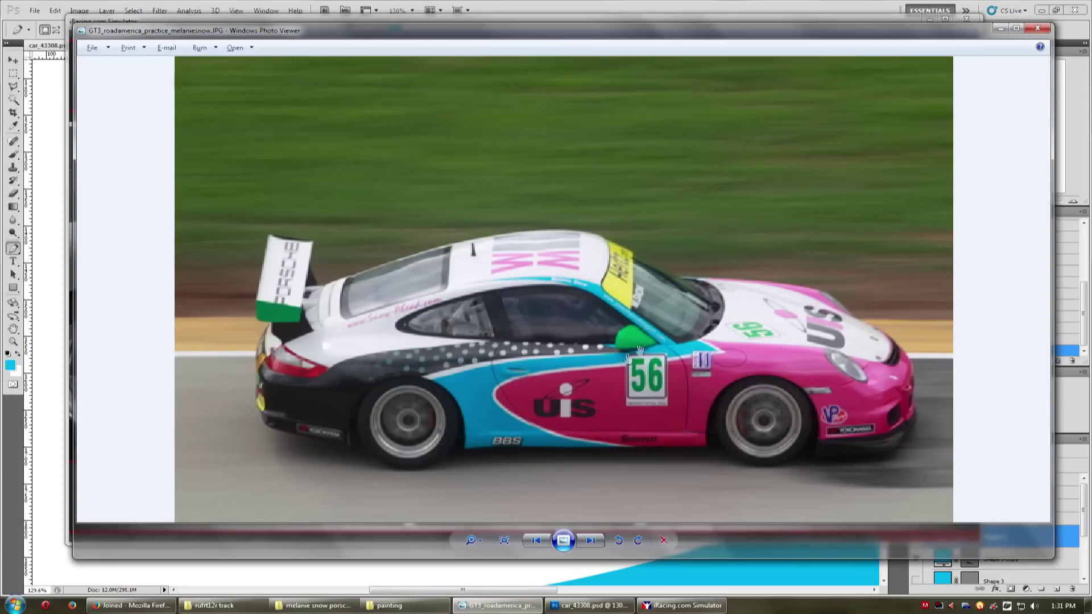
# Switch to Photoshop, show the Turn Off Before Exporting TGA group, and move Shape 6's upper front anchor forward to the fender's top edge.
pyautogui.click(1000, 28)
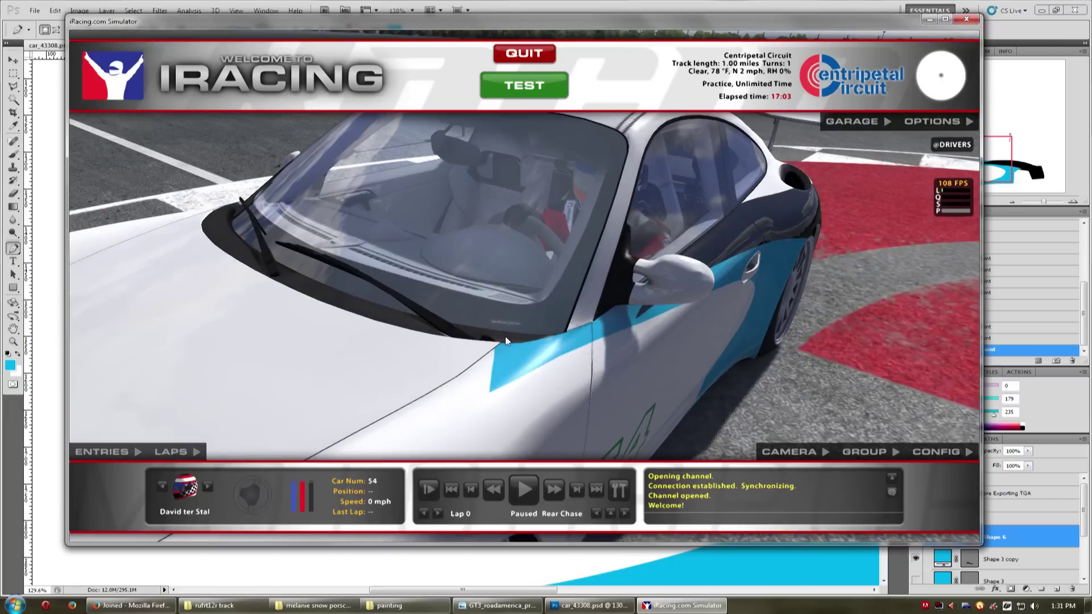
pyautogui.hotkey('alt', 'Tab')
pyautogui.click(916, 496)
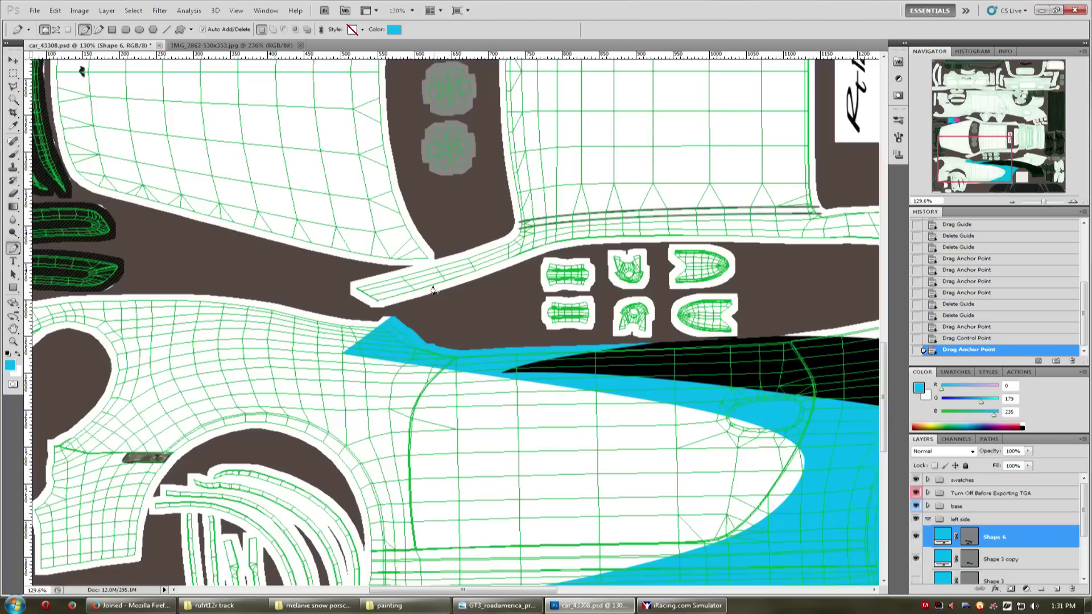
pyautogui.scroll(4, 387, 328)
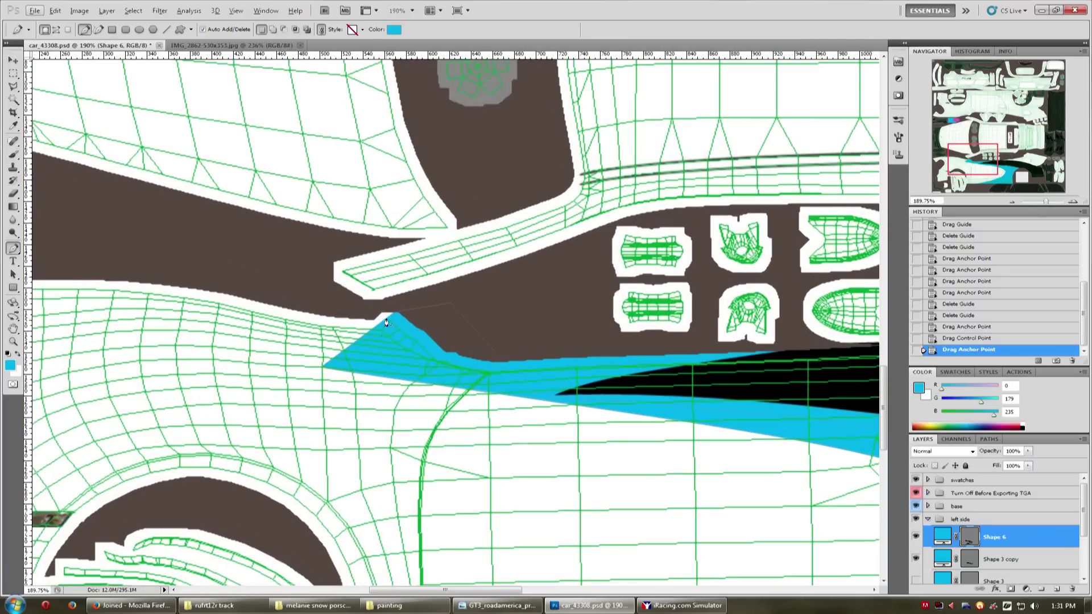
pyautogui.keyDown('ctrl'); pyautogui.click(393, 318); pyautogui.keyUp('ctrl')
pyautogui.click(380, 333)
pyautogui.moveTo(451, 302); pyautogui.dragTo(379, 305)
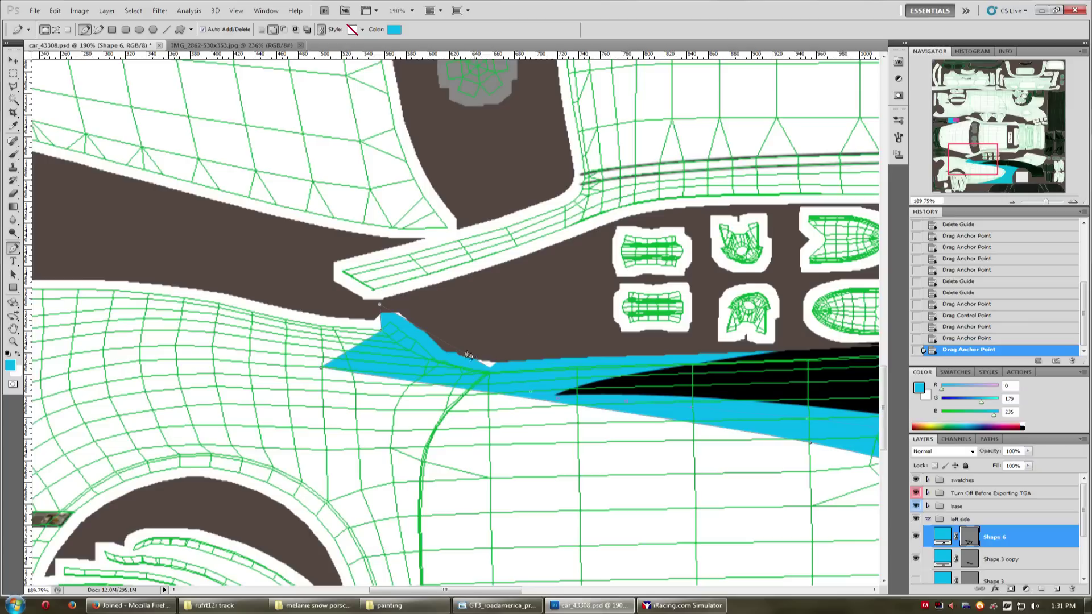
# Add a corner anchor to Shape 6's upper edge and pull it outward so cyan covers the white gap at the fender's rear top edge.
pyautogui.click(446, 345)
pyautogui.keyDown('alt'); pyautogui.click(444, 344); pyautogui.keyUp('alt')
pyautogui.click(440, 344)
pyautogui.click(443, 346)
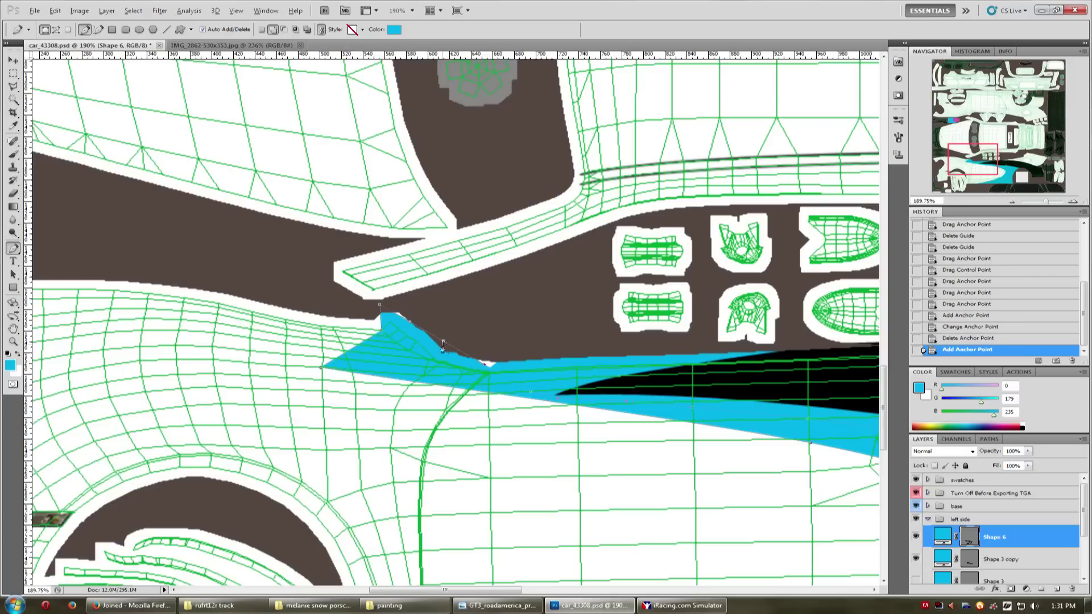
pyautogui.keyDown('alt'); pyautogui.click(442, 345); pyautogui.keyUp('alt')
pyautogui.moveTo(486, 326); pyautogui.dragTo(482, 333)
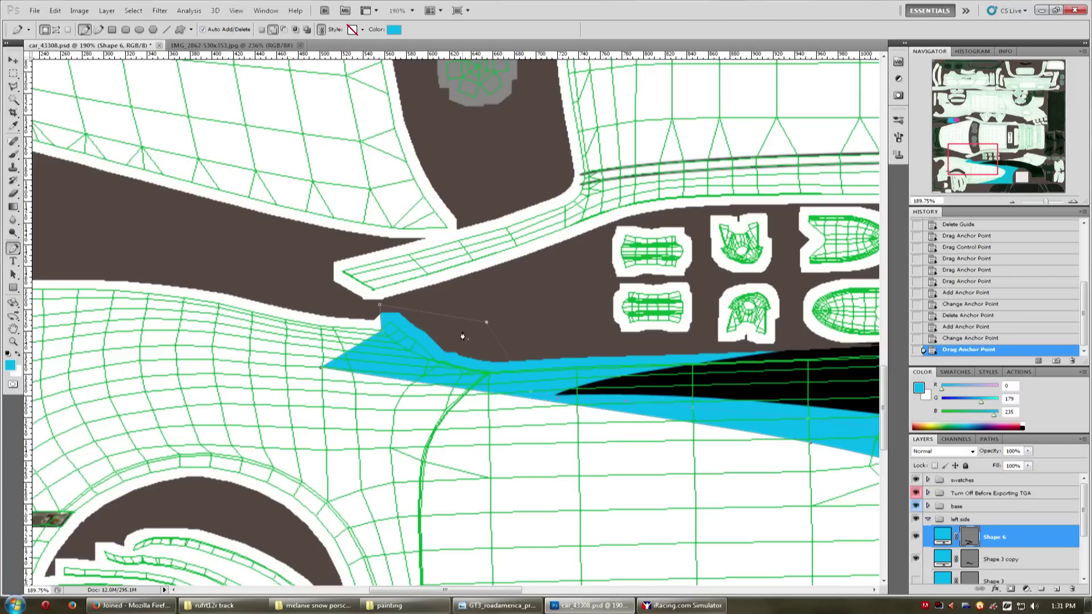
pyautogui.scroll(-2, 654, 385)
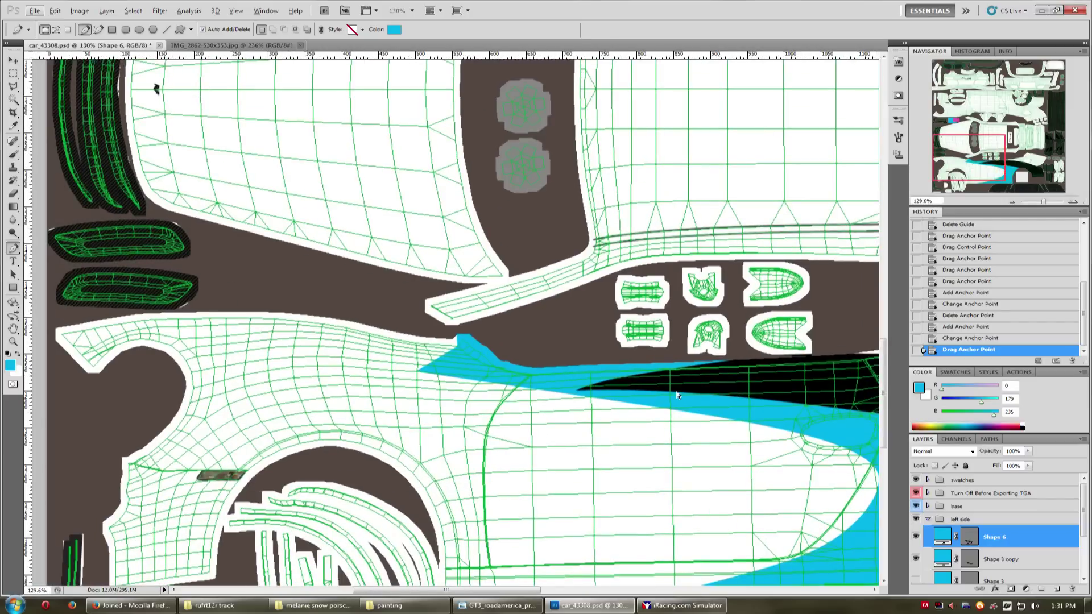
# Select the Shape 3 copy layer, raise the anchor at the black wedge's front tip, and adjust its lower-edge control handle.
pyautogui.hotkey('alt', '[')
pyautogui.scroll(4, 872, 393)
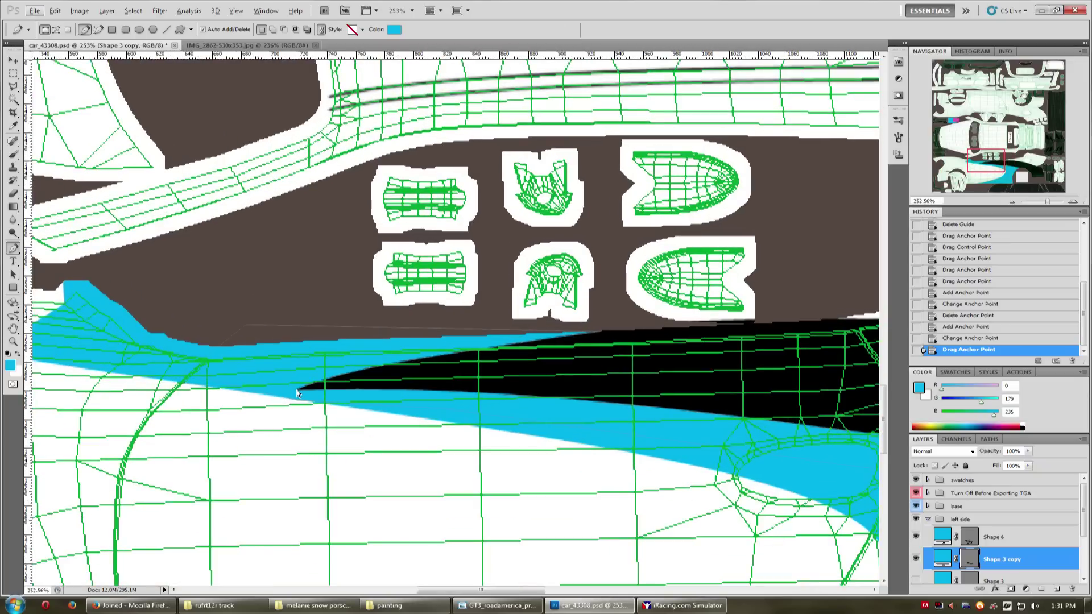
pyautogui.keyDown('ctrl'); pyautogui.click(297, 392); pyautogui.keyUp('ctrl')
pyautogui.moveTo(294, 393); pyautogui.dragTo(323, 388)
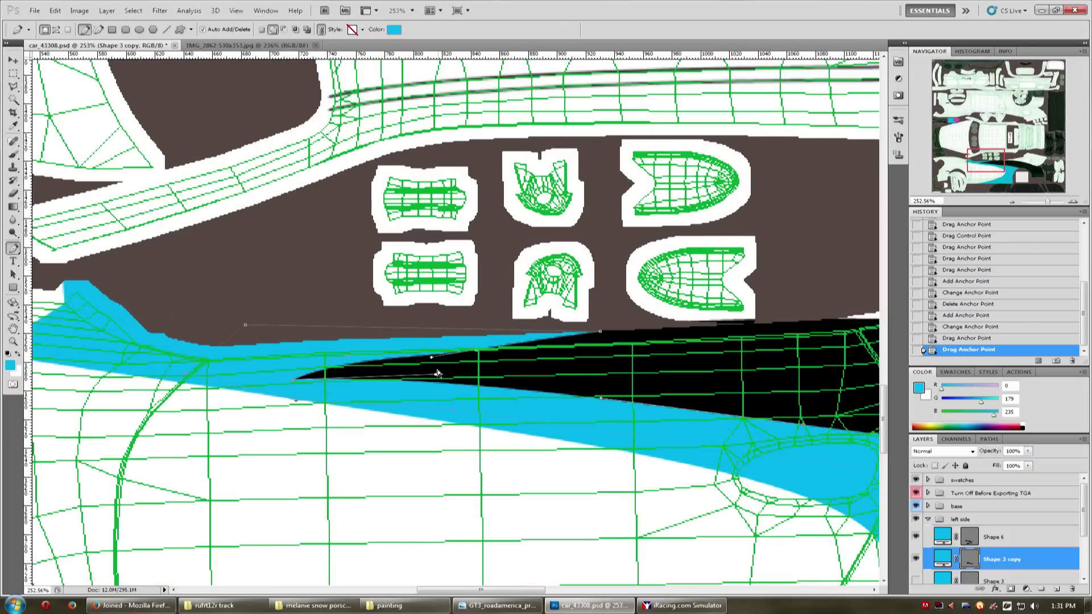
pyautogui.moveTo(436, 375); pyautogui.dragTo(427, 388)
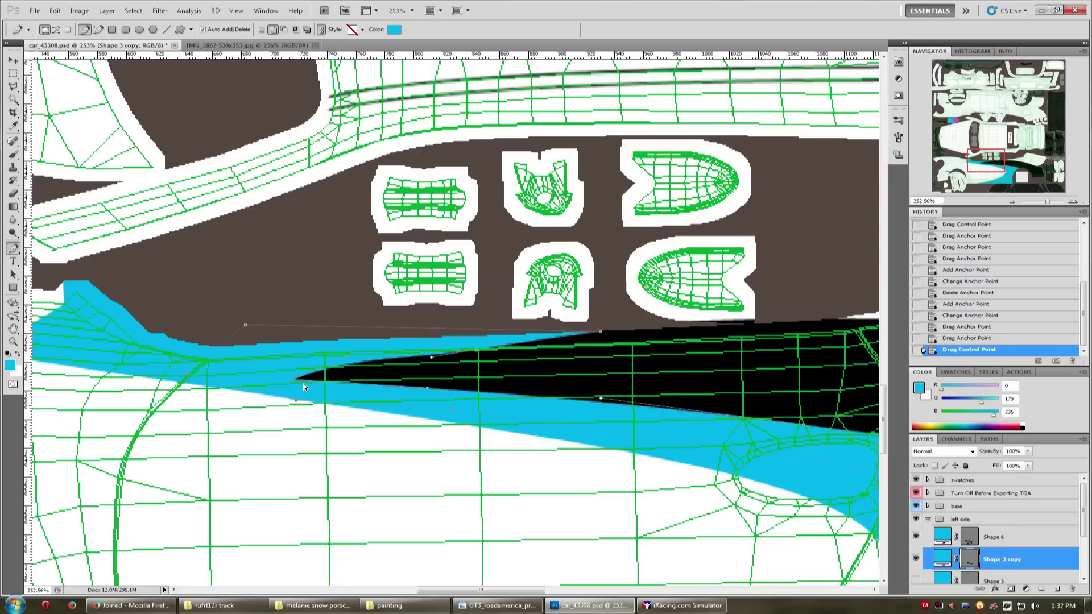
pyautogui.moveTo(293, 383); pyautogui.dragTo(298, 371)
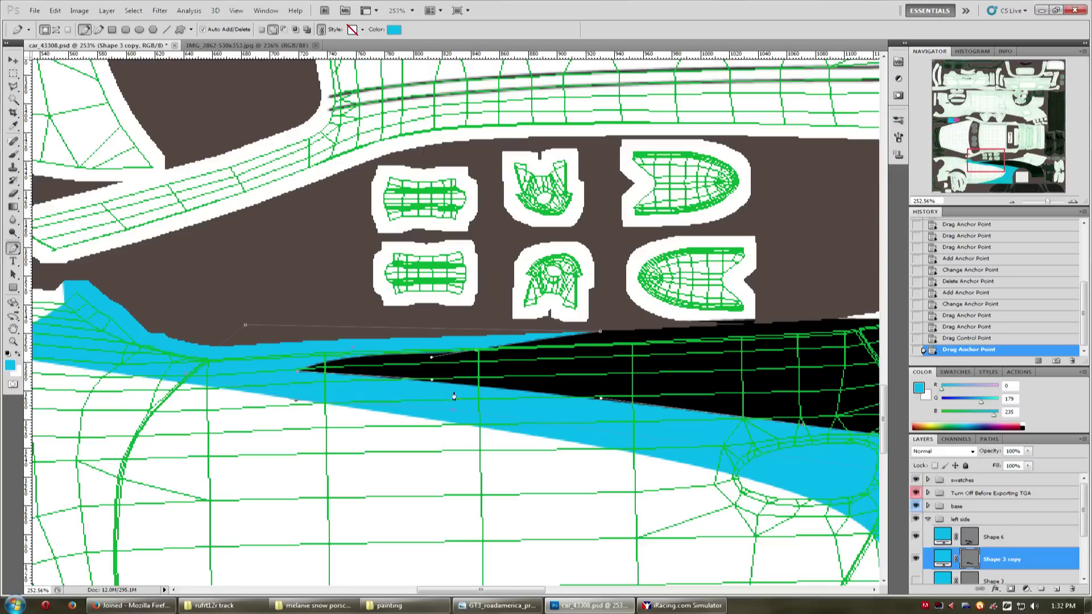
pyautogui.press('Return')
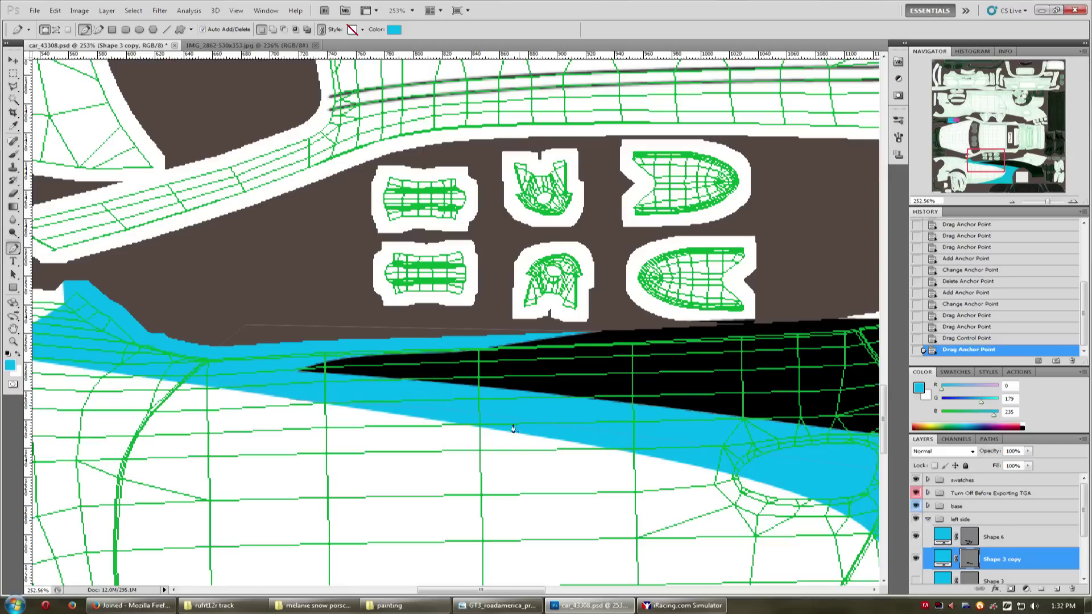
# Hide the Turn Off Before Exporting TGA group and fine-tune Shape 3 copy's control handles to smooth the black wedge's lower edge.
pyautogui.click(917, 493)
pyautogui.scroll(-5, 464, 403)
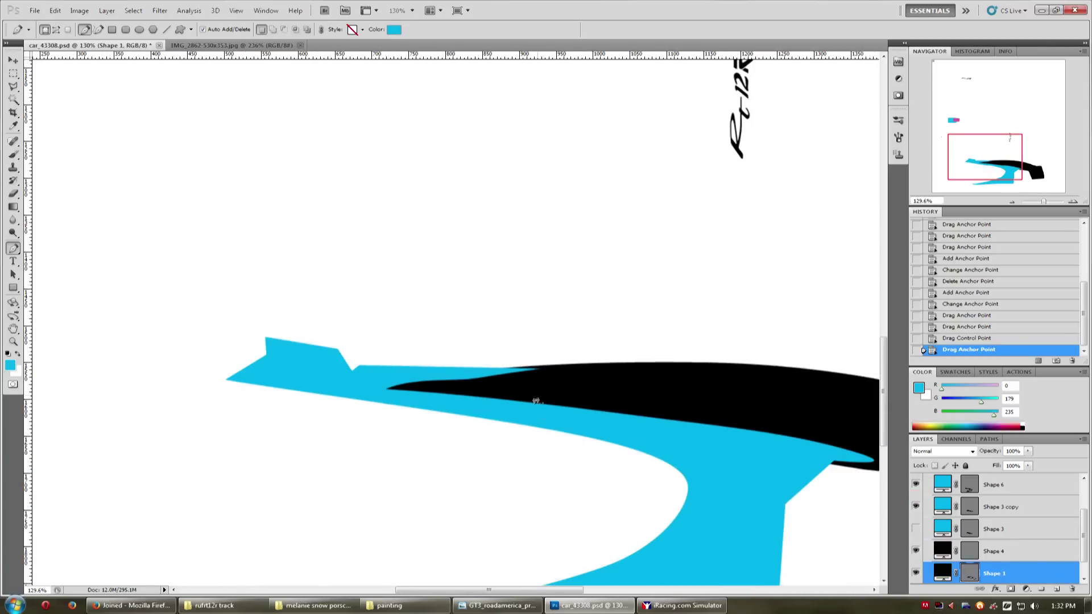
pyautogui.scroll(4, 554, 424)
pyautogui.keyDown('ctrl'); pyautogui.click(461, 389); pyautogui.keyUp('ctrl')
pyautogui.moveTo(411, 379); pyautogui.dragTo(418, 379)
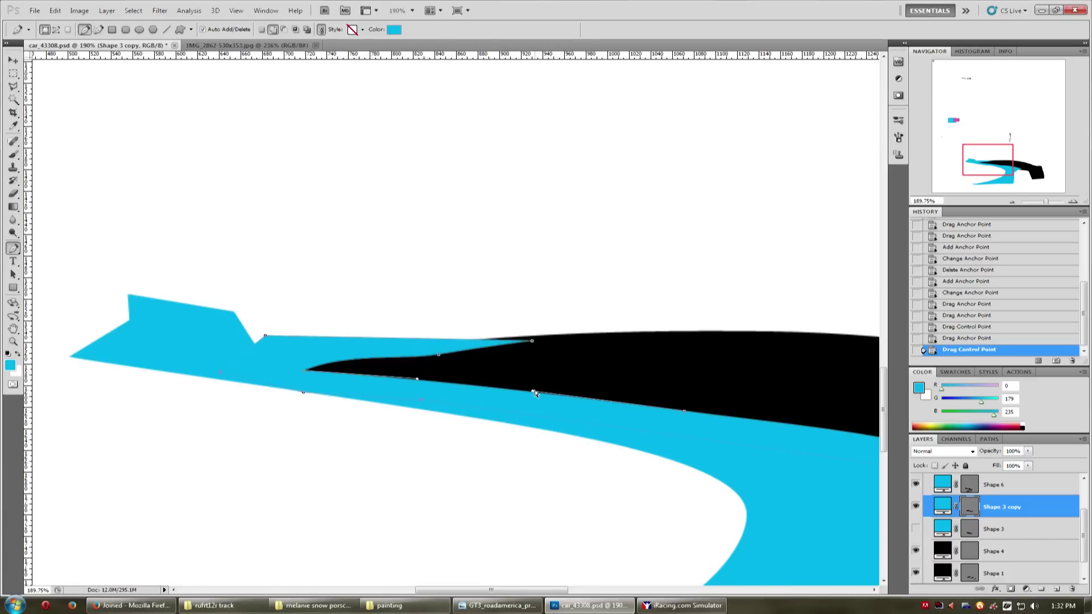
pyautogui.moveTo(533, 394); pyautogui.dragTo(533, 395)
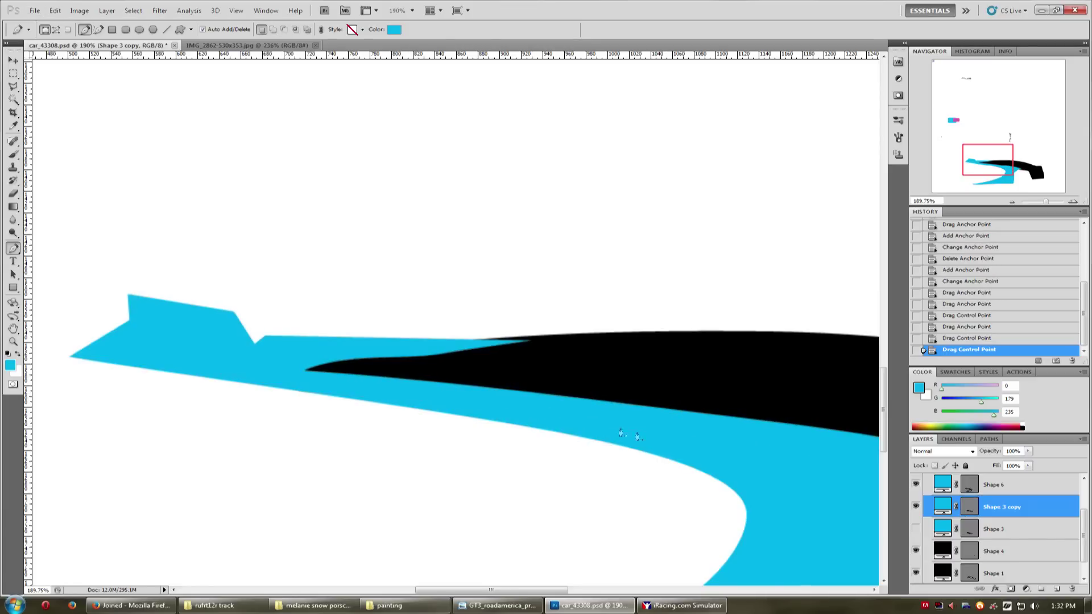
pyautogui.scroll(-8, 792, 480)
pyautogui.press('alt')
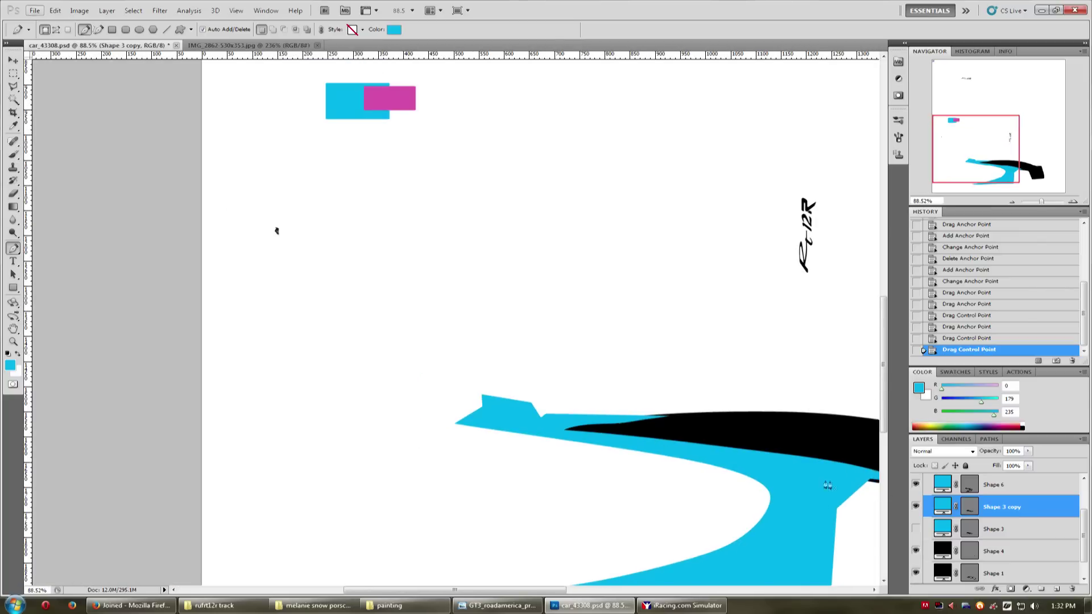
pyautogui.scroll(2, 825, 485)
pyautogui.scroll(3, 851, 377)
pyautogui.scroll(1, 851, 377)
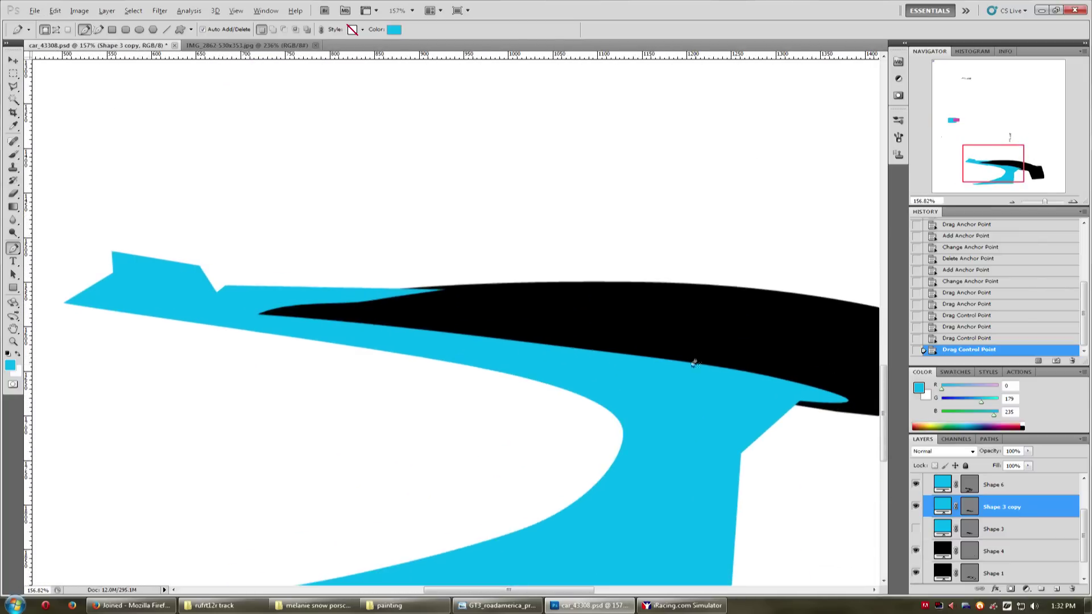
# Show the Turn Off Before Exporting TGA group and reshape Shape 3 copy's curve to smooth the black wedge's upper edge.
pyautogui.keyDown('ctrl'); pyautogui.click(429, 320); pyautogui.keyUp('ctrl')
pyautogui.keyDown('ctrl'); pyautogui.click(409, 339); pyautogui.keyUp('ctrl')
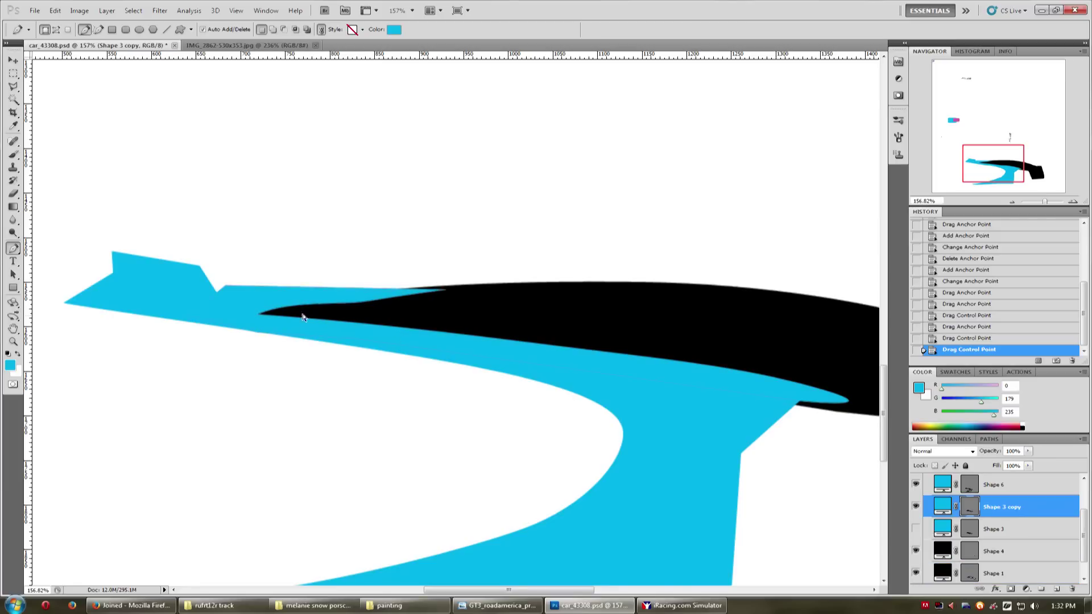
pyautogui.keyDown('ctrl'); pyautogui.click(334, 309); pyautogui.keyUp('ctrl')
pyautogui.scroll(2, 916, 484)
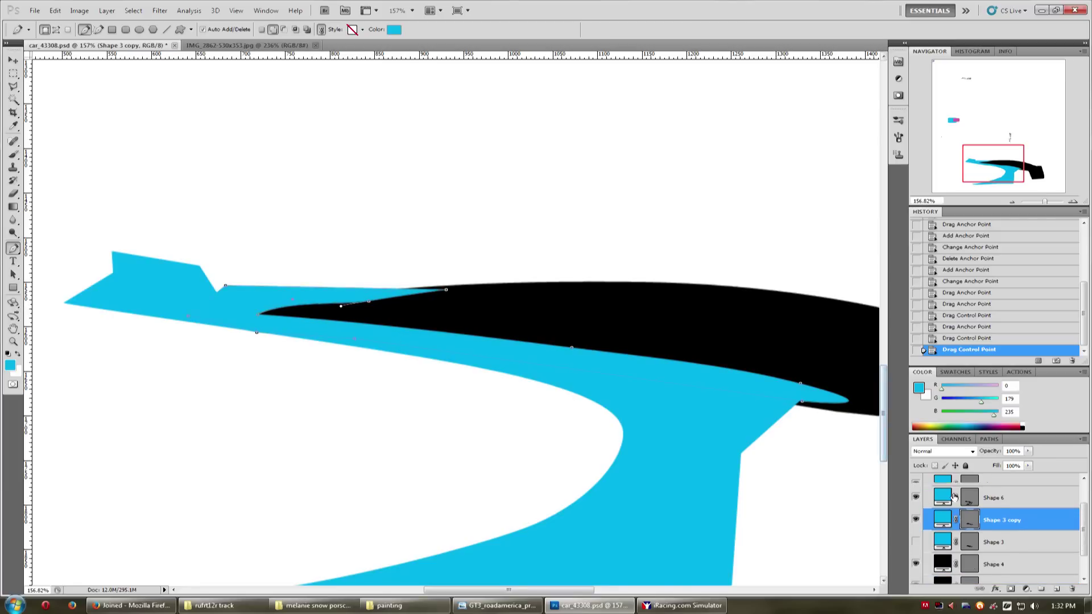
pyautogui.scroll(2, 917, 484)
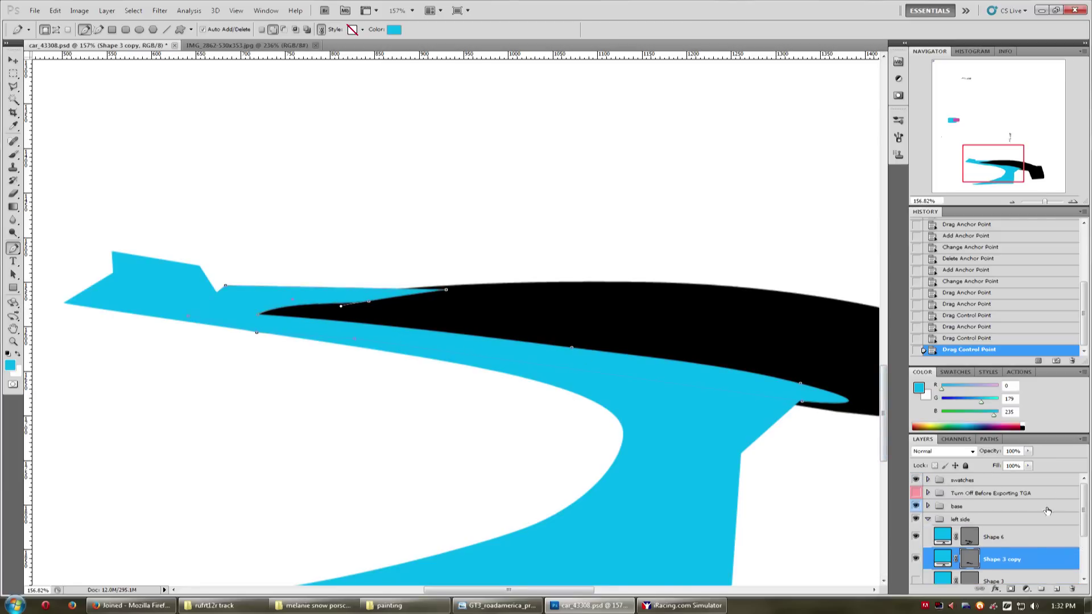
pyautogui.click(916, 494)
pyautogui.scroll(1, 329, 310)
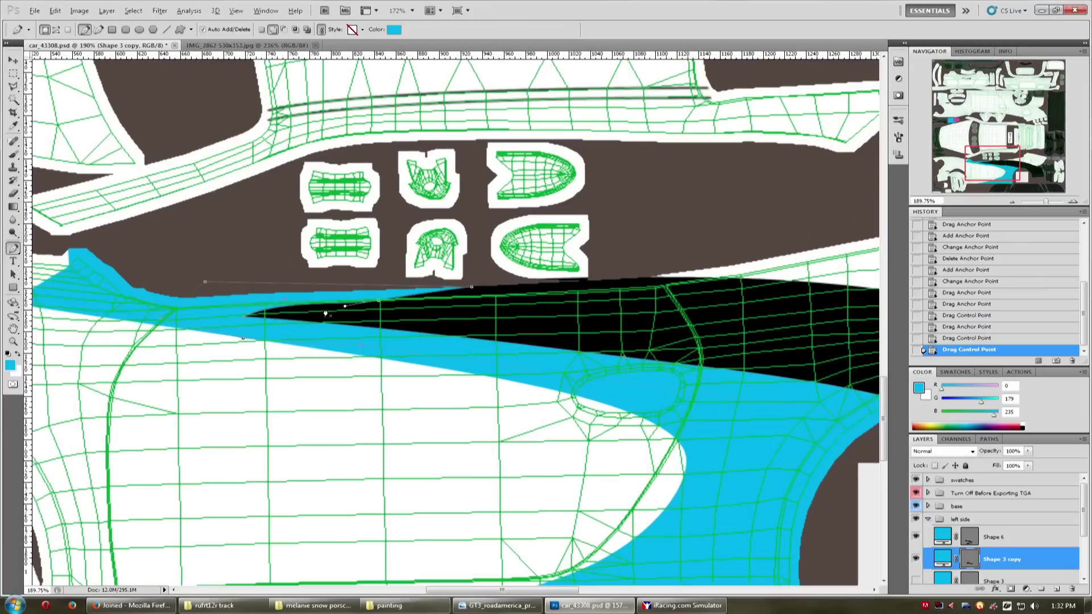
pyautogui.keyDown('ctrl'); pyautogui.click(291, 309); pyautogui.keyUp('ctrl')
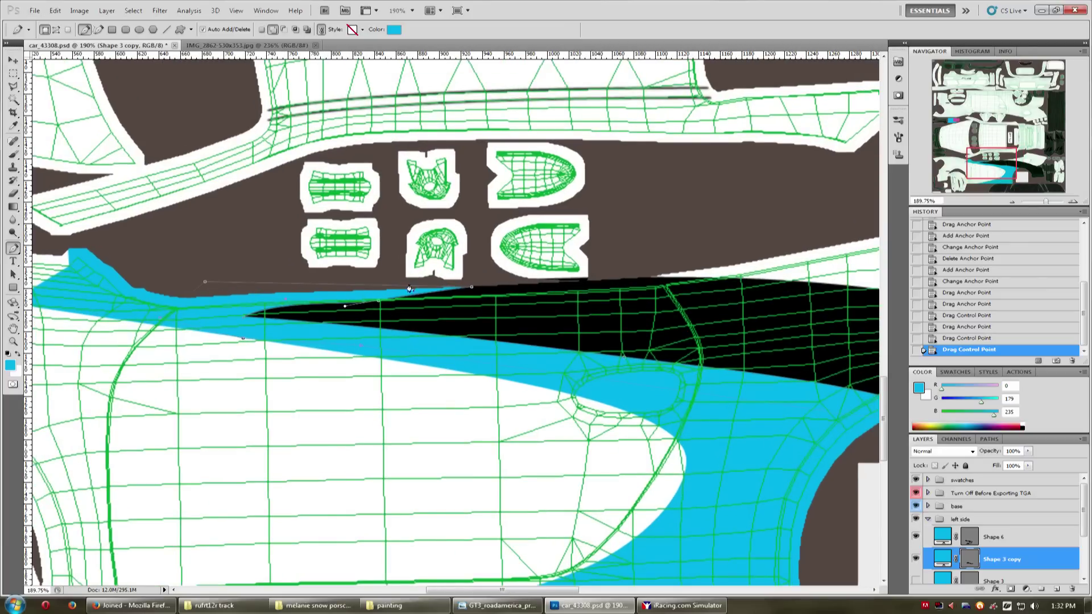
pyautogui.scroll(-3, 409, 289)
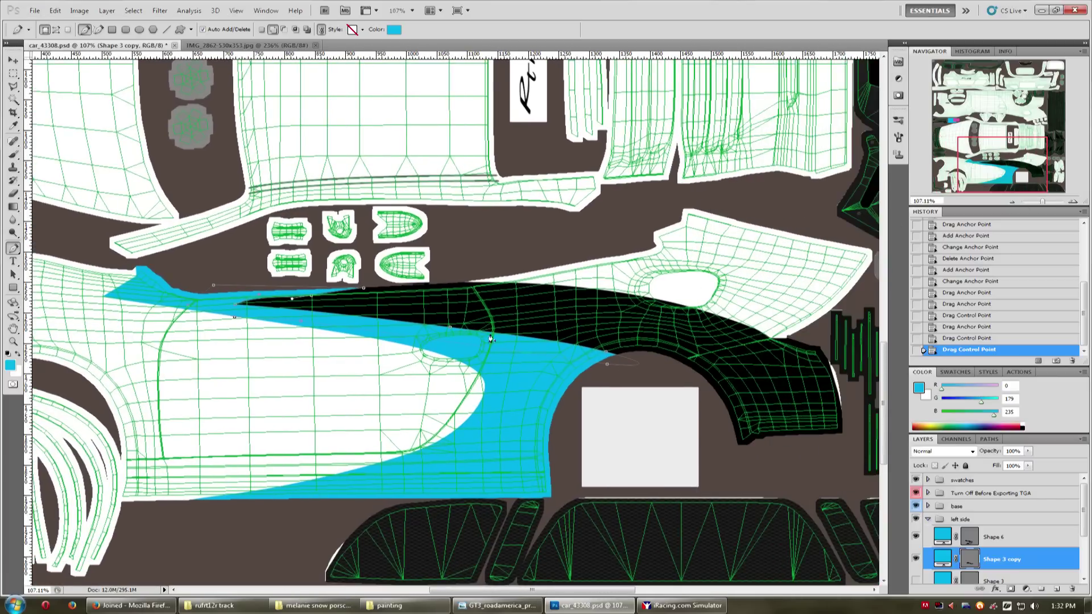
pyautogui.scroll(2, 274, 289)
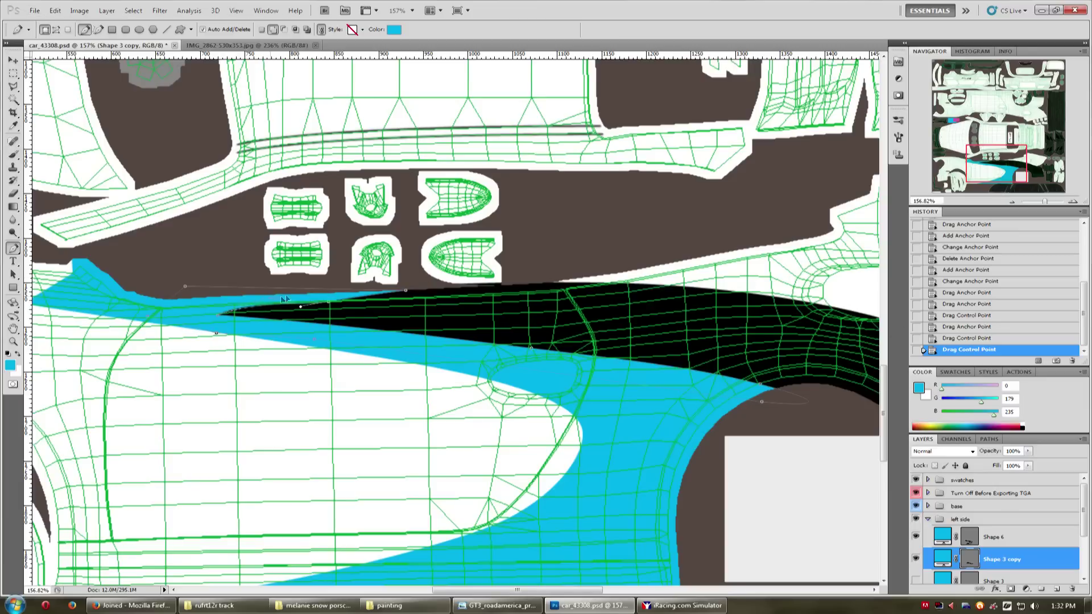
pyautogui.moveTo(305, 300); pyautogui.dragTo(371, 300)
pyautogui.scroll(-2, 393, 359)
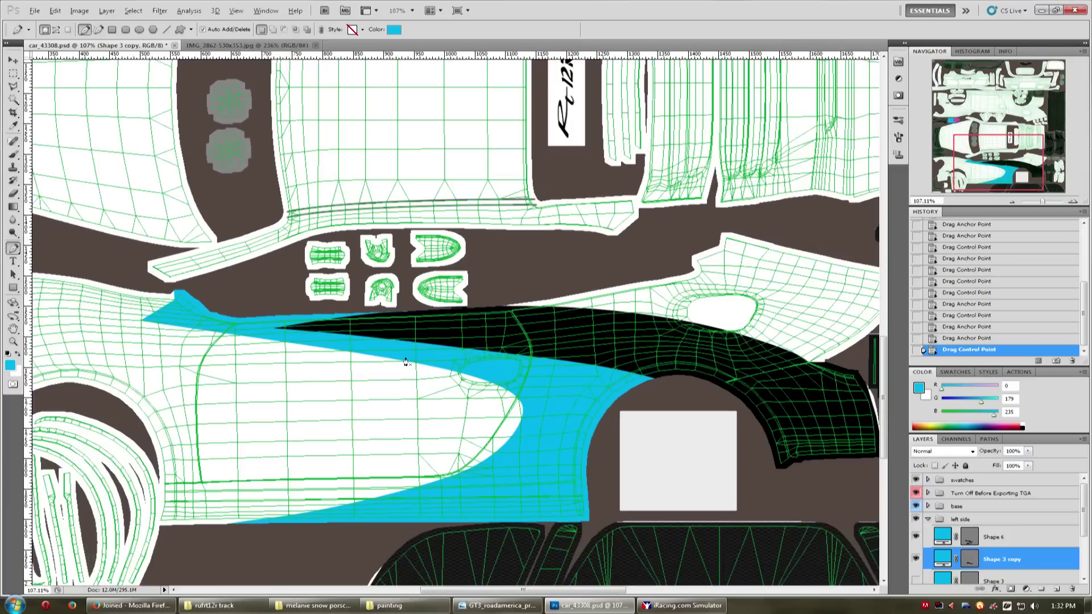
# Hide the template wireframe group and export the reshaped livery in Targa format.
pyautogui.click(916, 494)
pyautogui.hotkey('ctrl', 'shift', 's')
pyautogui.click(530, 359)
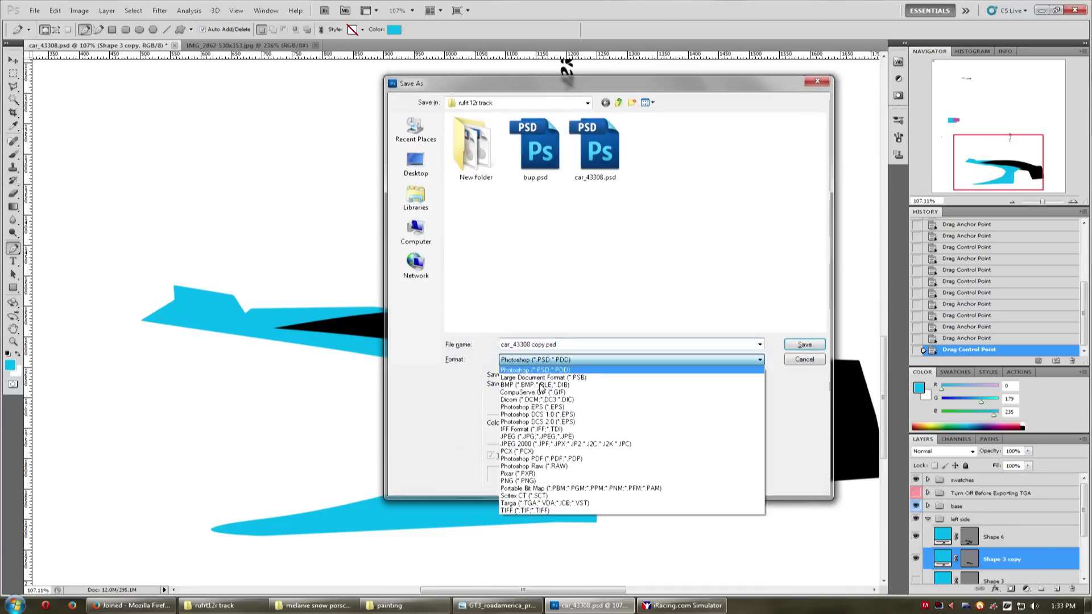
pyautogui.click(559, 505)
pyautogui.press('Return')
pyautogui.press('Return')
pyautogui.click(571, 236)
# Switch to iRacing and compare the car's left-side stripe and black wedge with the reference photo from several angles.
pyautogui.click(662, 606)
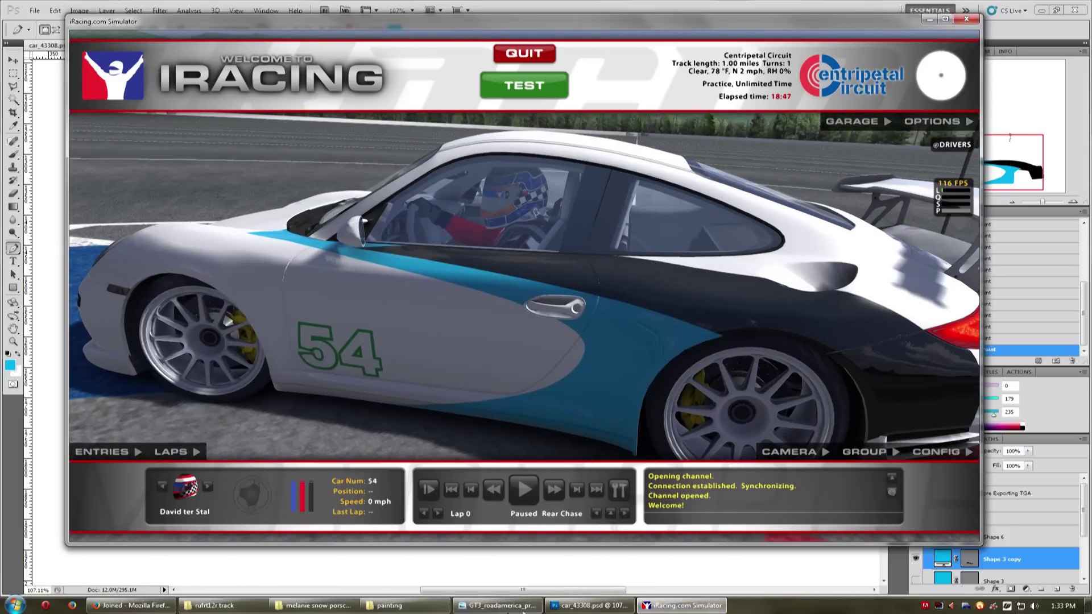
pyautogui.click(498, 606)
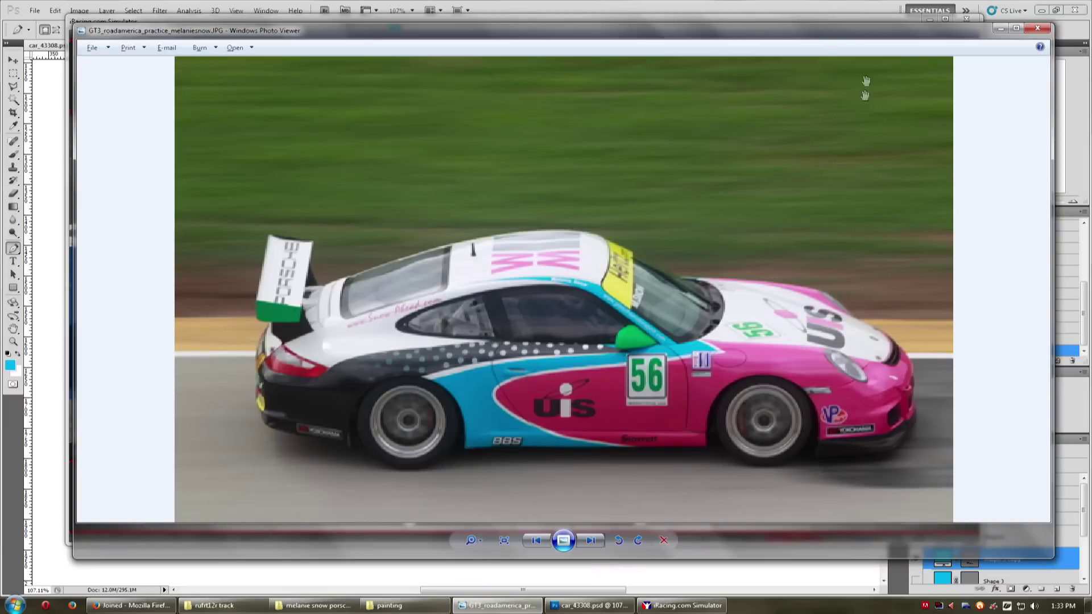
pyautogui.moveTo(791, 31); pyautogui.dragTo(695, 314)
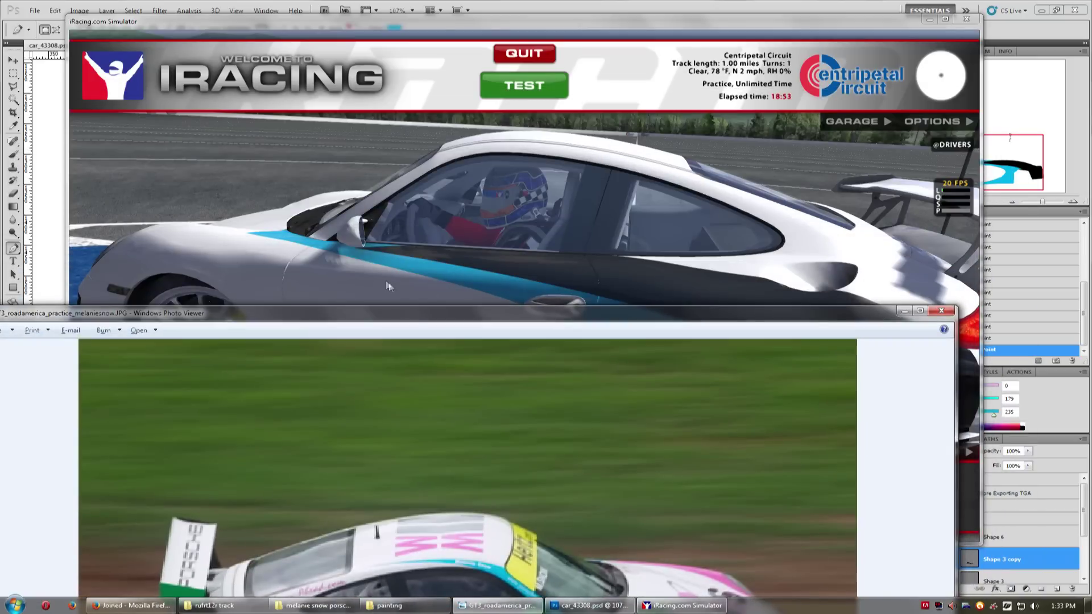
pyautogui.moveTo(496, 311); pyautogui.dragTo(569, 85)
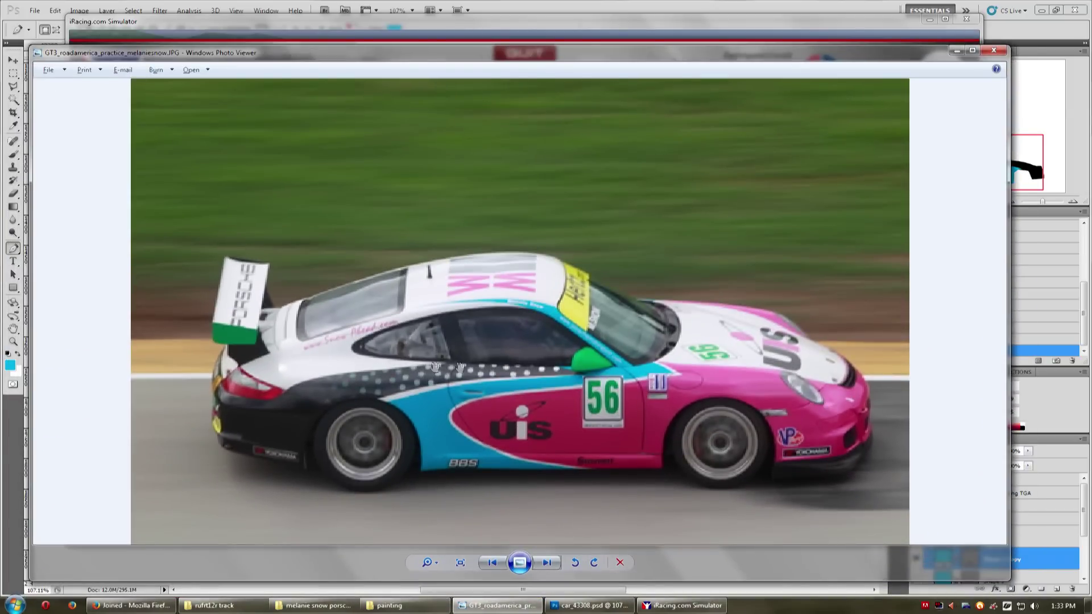
pyautogui.click(957, 51)
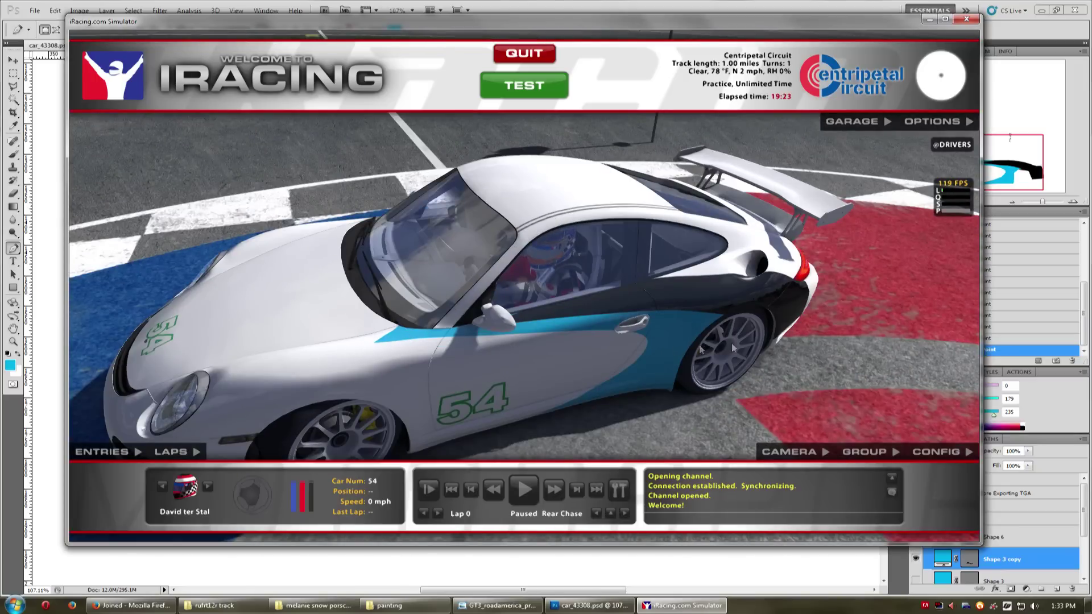
pyautogui.moveTo(390, 387); pyautogui.dragTo(445, 289)
# Return to Photoshop, show the Turn Off Before Exporting TGA group, and sample the magenta swatch as foreground colour with the Brush tool.
pyautogui.hotkey('alt', 'Tab')
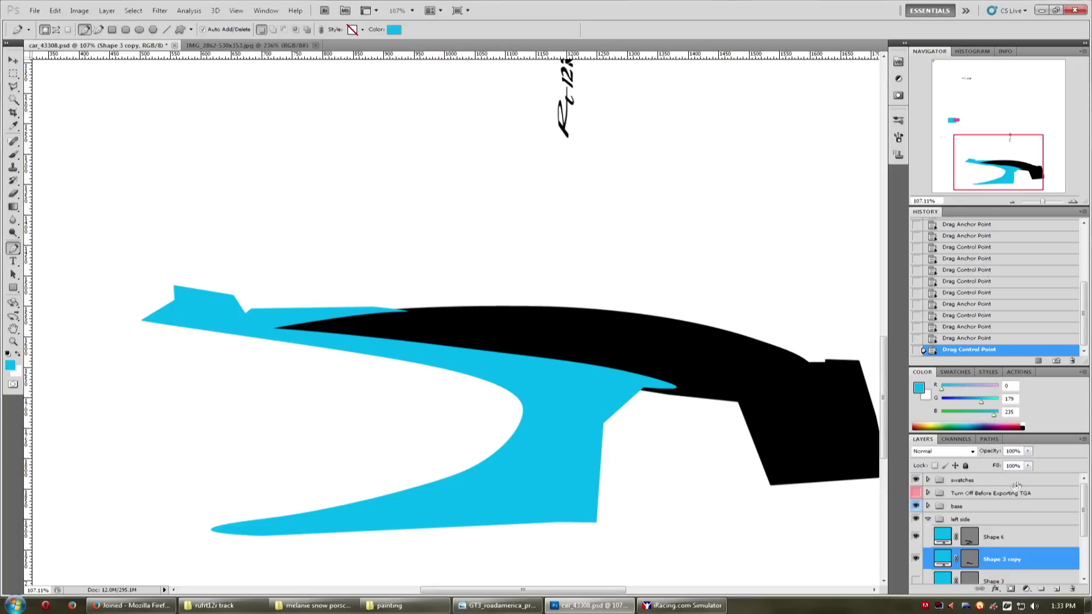
pyautogui.click(917, 493)
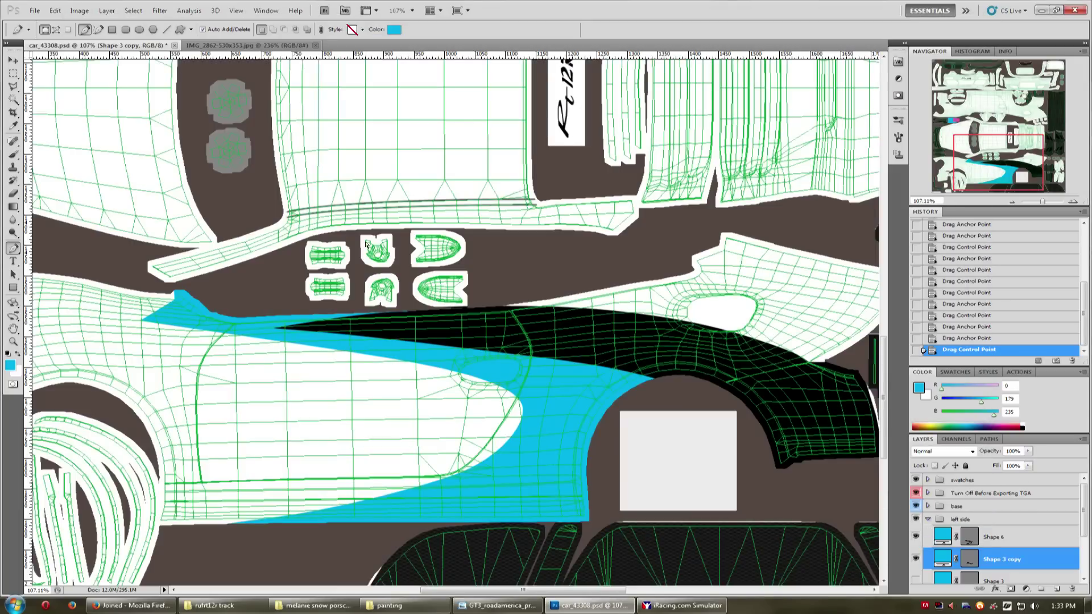
pyautogui.hotkey('ctrl', '-')
pyautogui.hotkey('ctrl', '-')
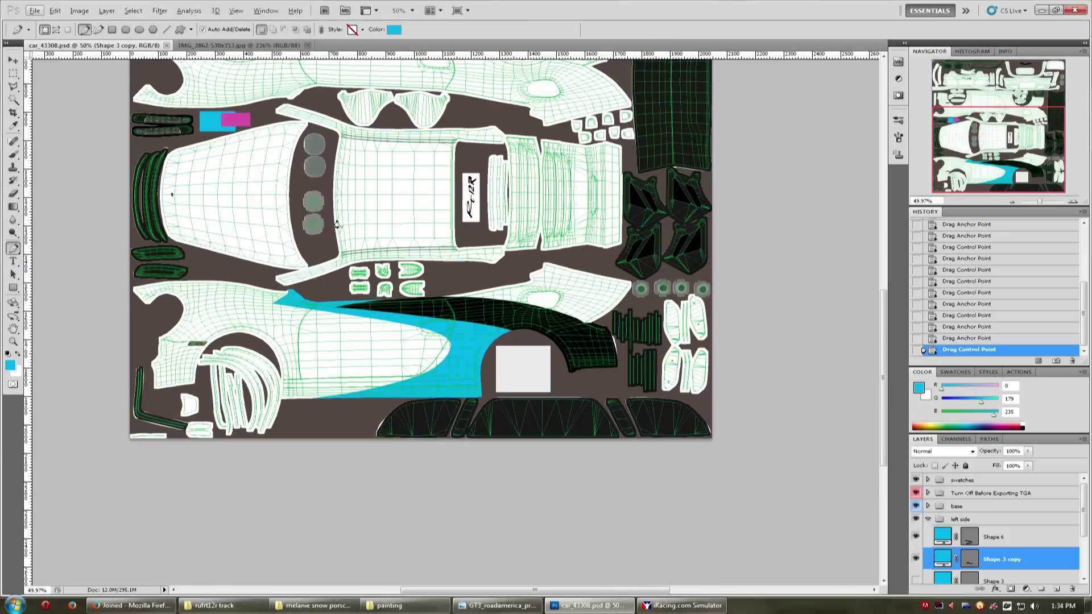
pyautogui.press('b')
pyautogui.keyDown('alt'); pyautogui.click(239, 118); pyautogui.keyUp('alt')
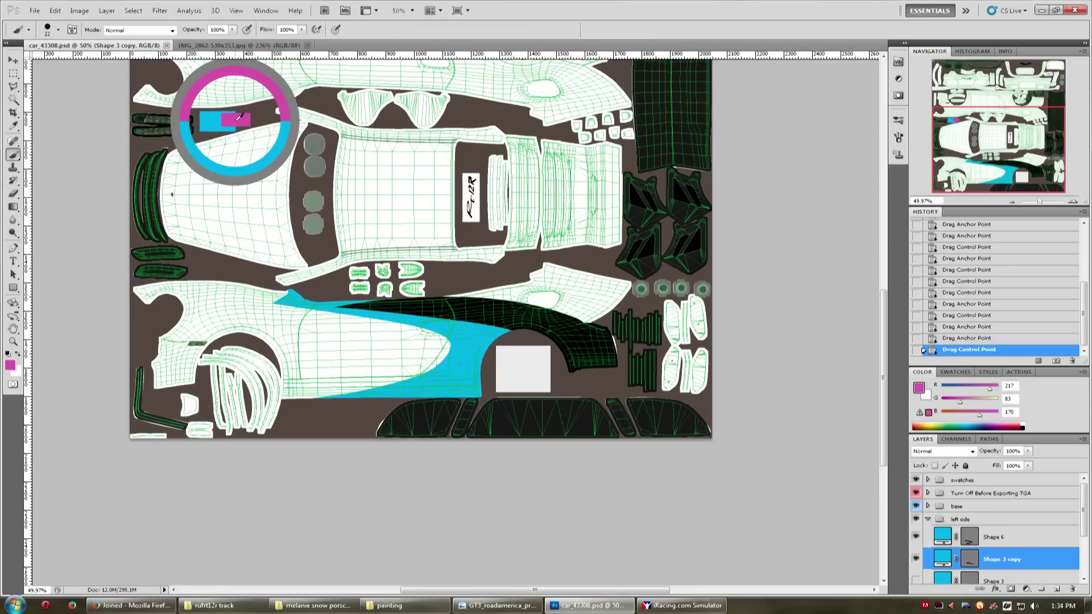
# Sample the car's pink paint (RGB 250, 105, 170) from the IMG_2862-530x353.jpg photo and return to the car_43308.psd document.
pyautogui.click(266, 46)
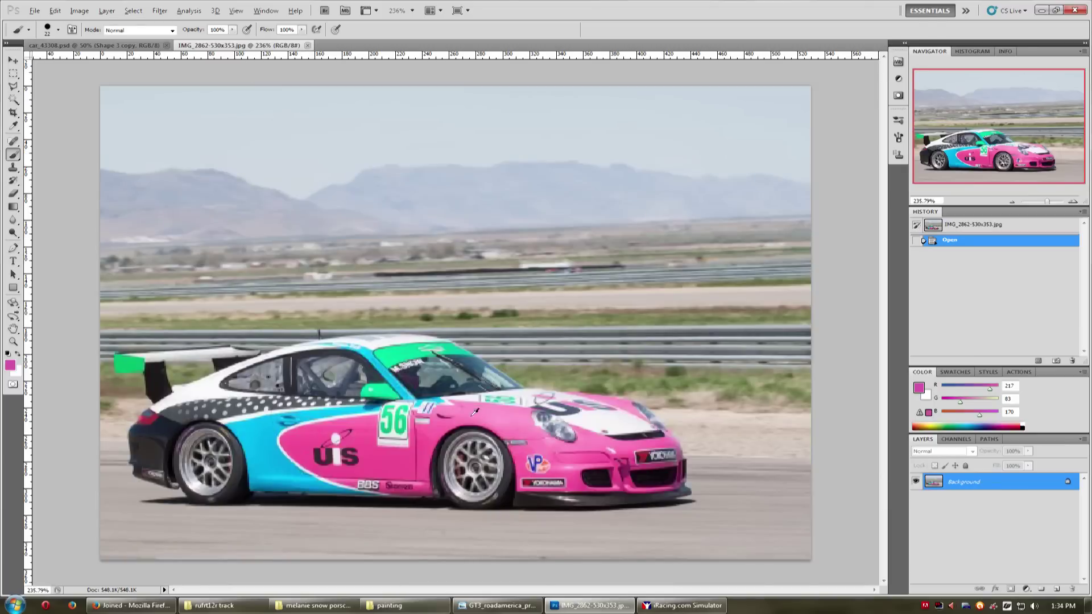
pyautogui.moveTo(471, 405); pyautogui.dragTo(443, 427)
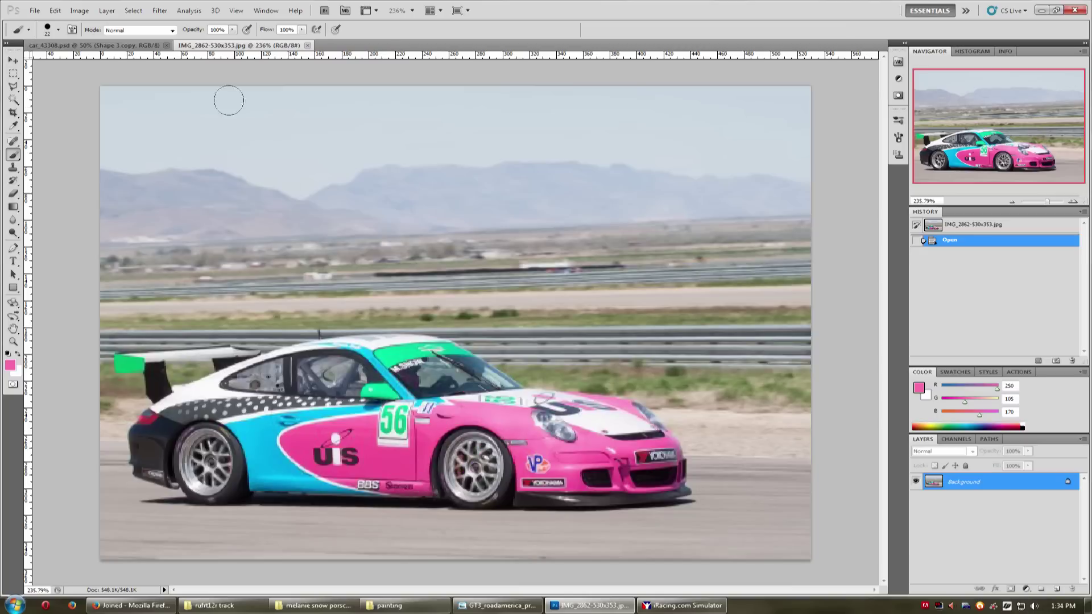
pyautogui.click(142, 46)
# Collapse the left side group and recolour the magenta Shape 5 layer in the swatches group to the sampled pink #fa69aa.
pyautogui.click(928, 520)
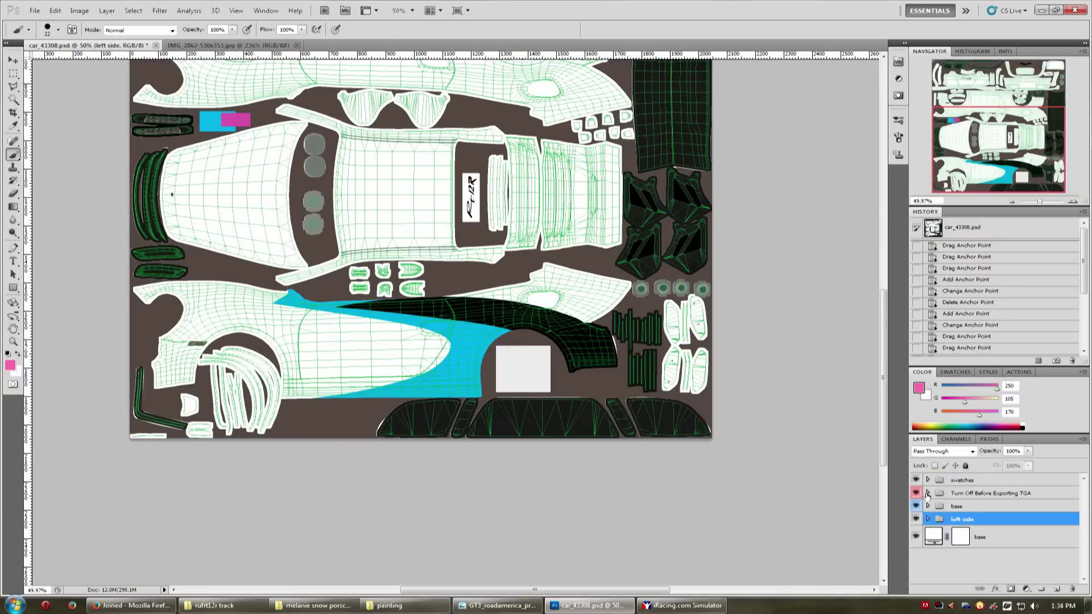
pyautogui.click(927, 480)
pyautogui.doubleClick(942, 498)
pyautogui.click(922, 387)
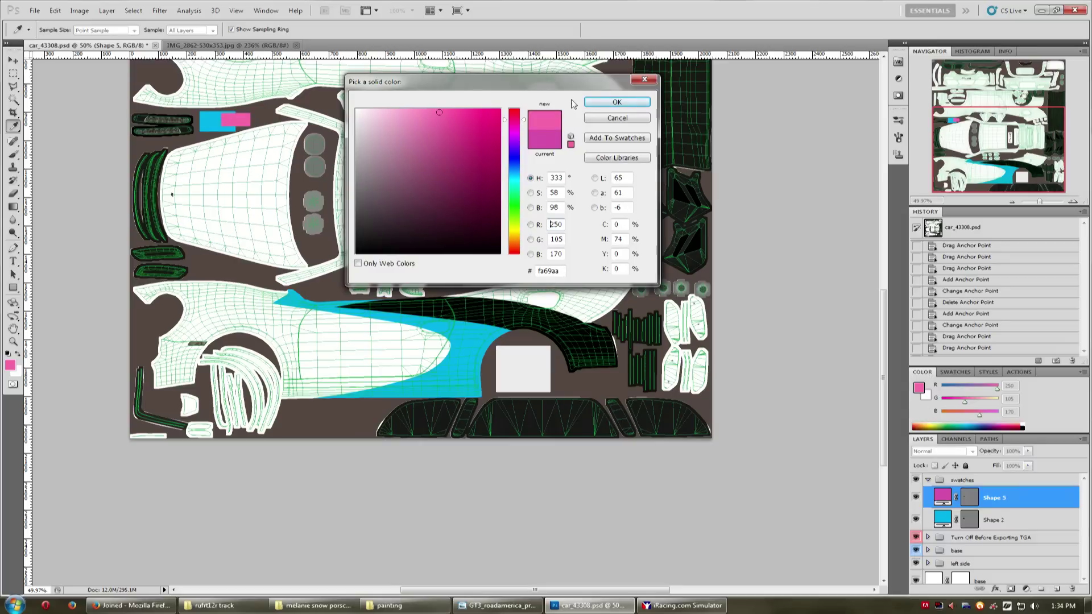
pyautogui.click(614, 101)
# Compare the pink swatch before and after its colour change in the history, and collapse the swatches group.
pyautogui.press('b')
pyautogui.scroll(3, 228, 114)
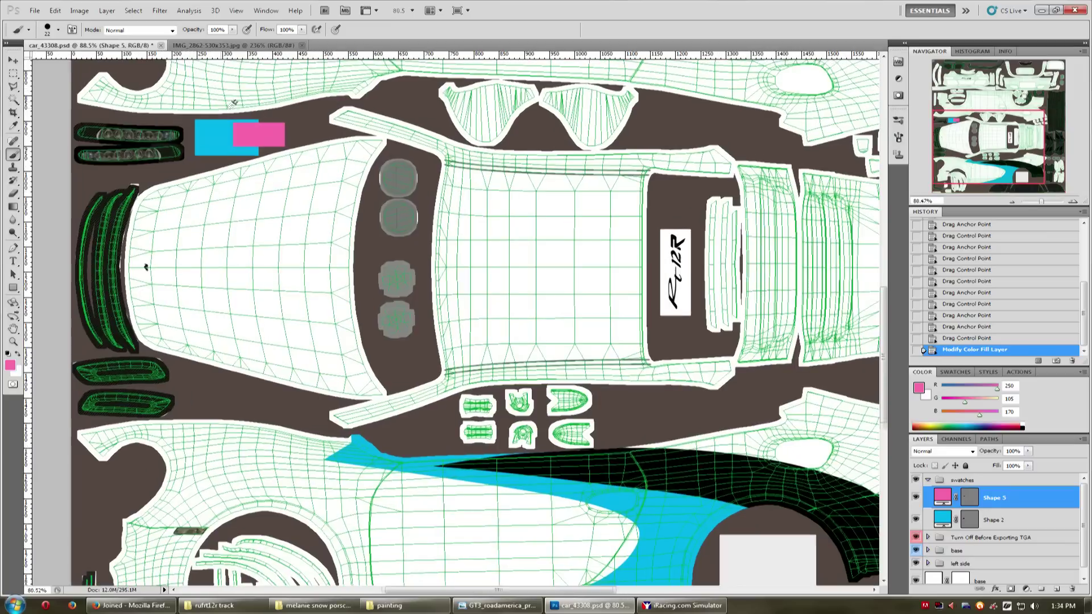
pyautogui.scroll(3, 239, 122)
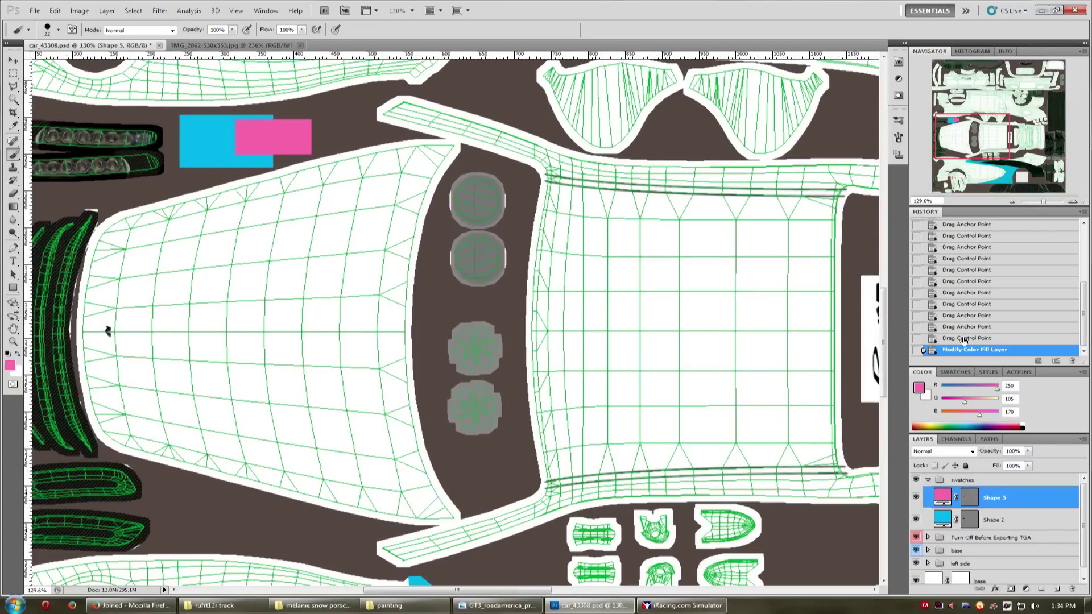
pyautogui.click(965, 339)
pyautogui.click(964, 350)
pyautogui.scroll(-3, 401, 194)
pyautogui.moveTo(1015, 180); pyautogui.dragTo(1023, 202)
pyautogui.click(931, 481)
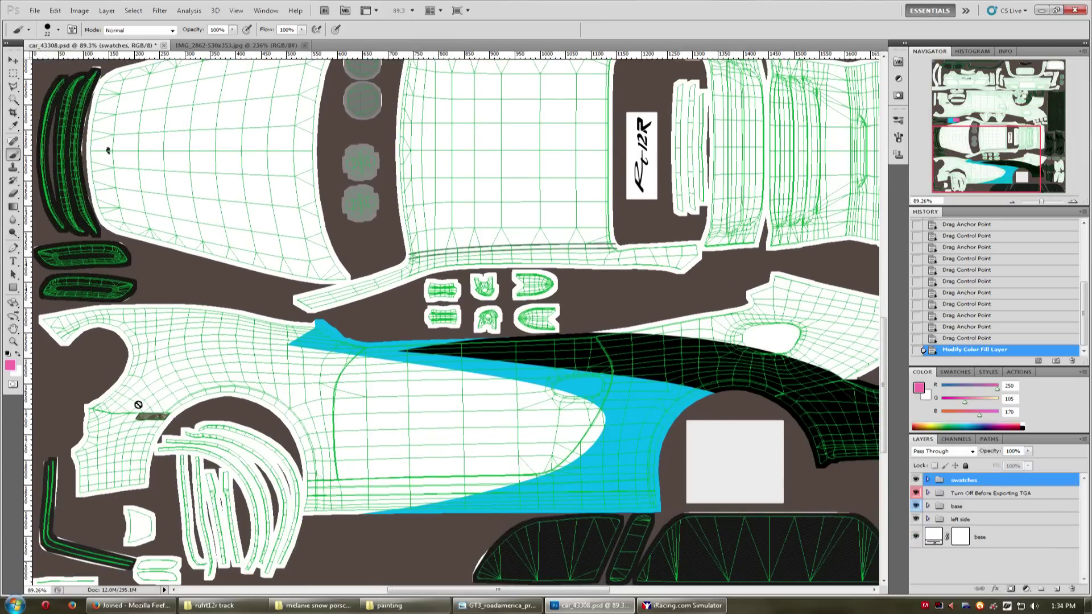
pyautogui.scroll(-2, 682, 512)
pyautogui.click(497, 605)
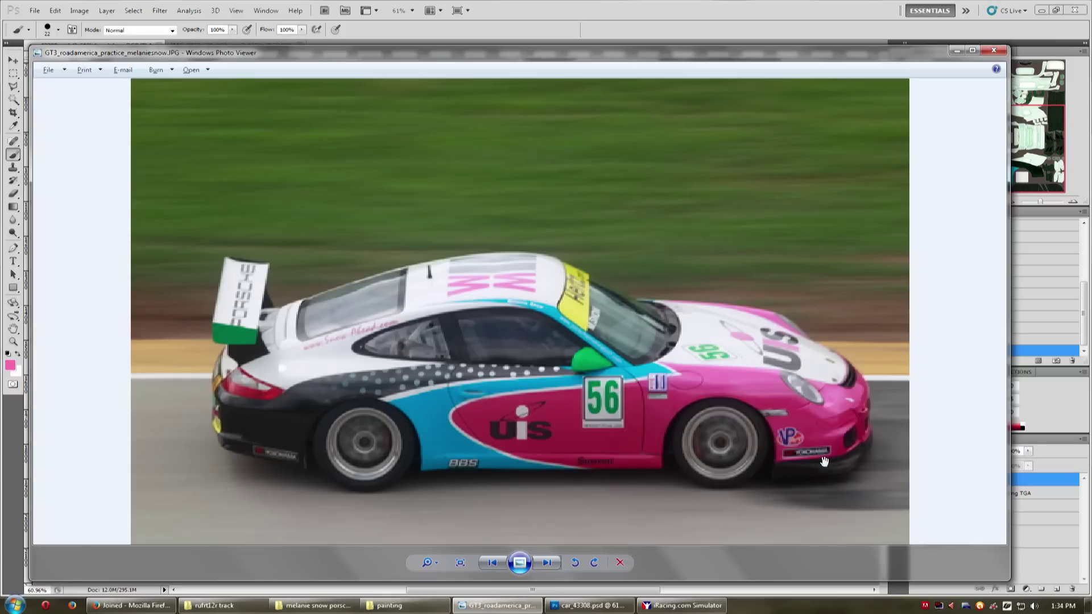
pyautogui.click(957, 51)
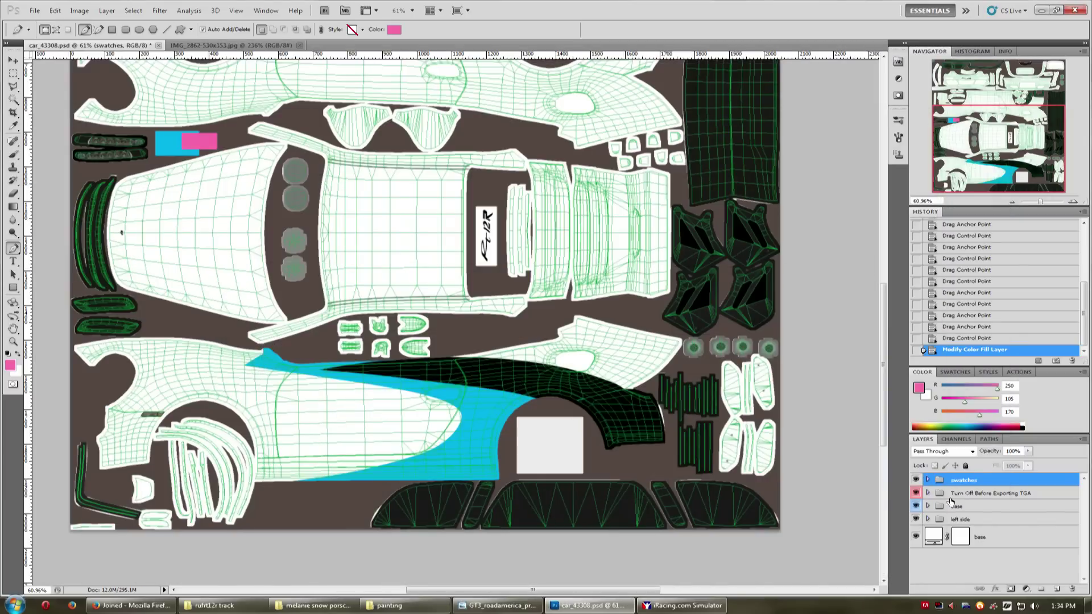
# Start a pink Pen tool shape above Shape 1 in the left side group, running from the rear sill over the door to the front fender.
pyautogui.click(928, 520)
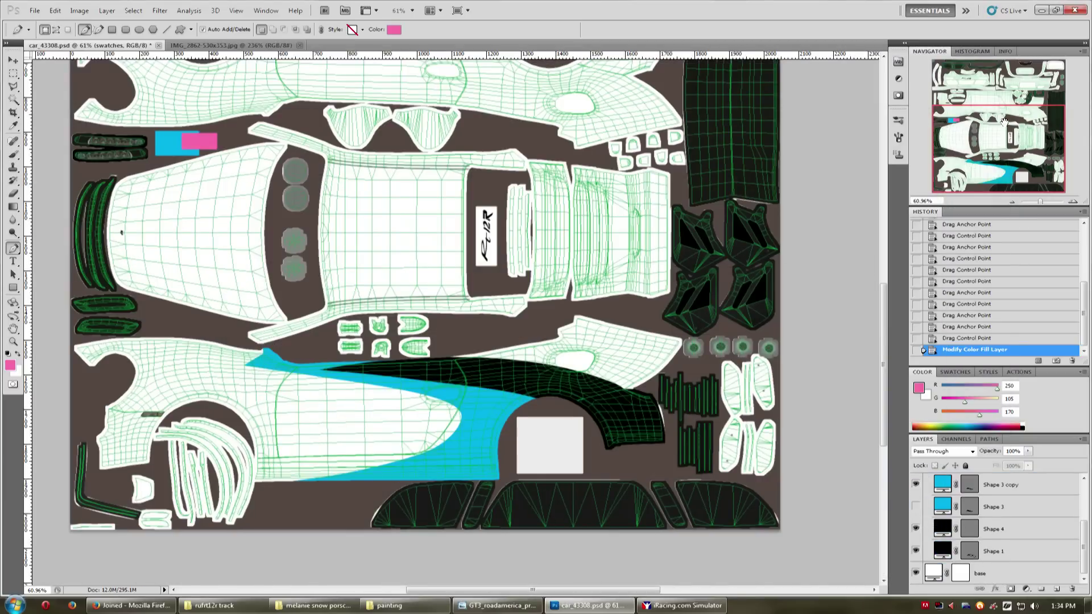
pyautogui.moveTo(1005, 122); pyautogui.dragTo(987, 112)
pyautogui.click(1016, 555)
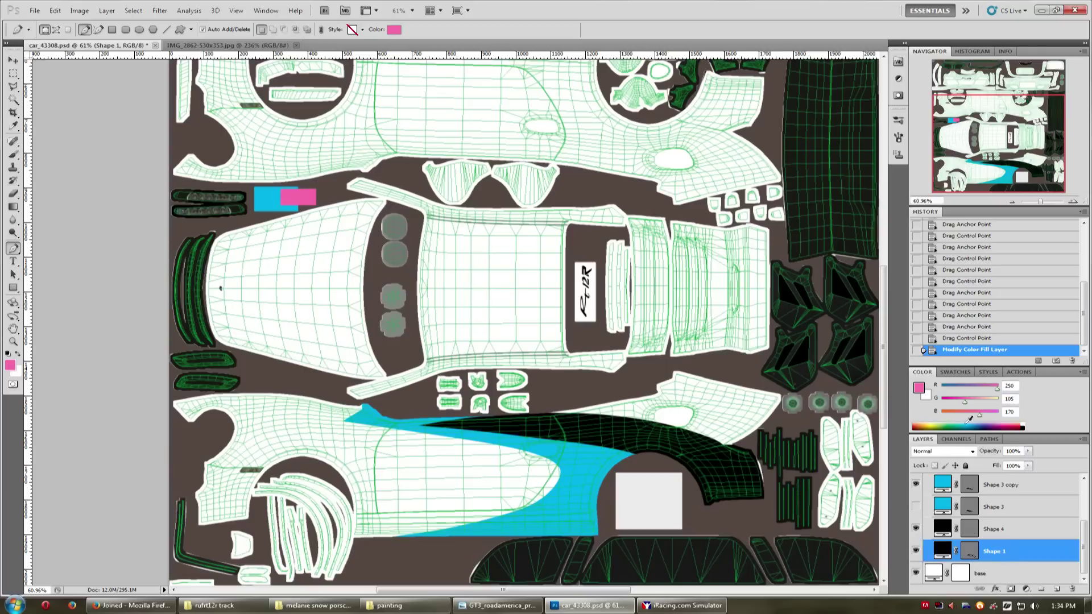
pyautogui.click(529, 536)
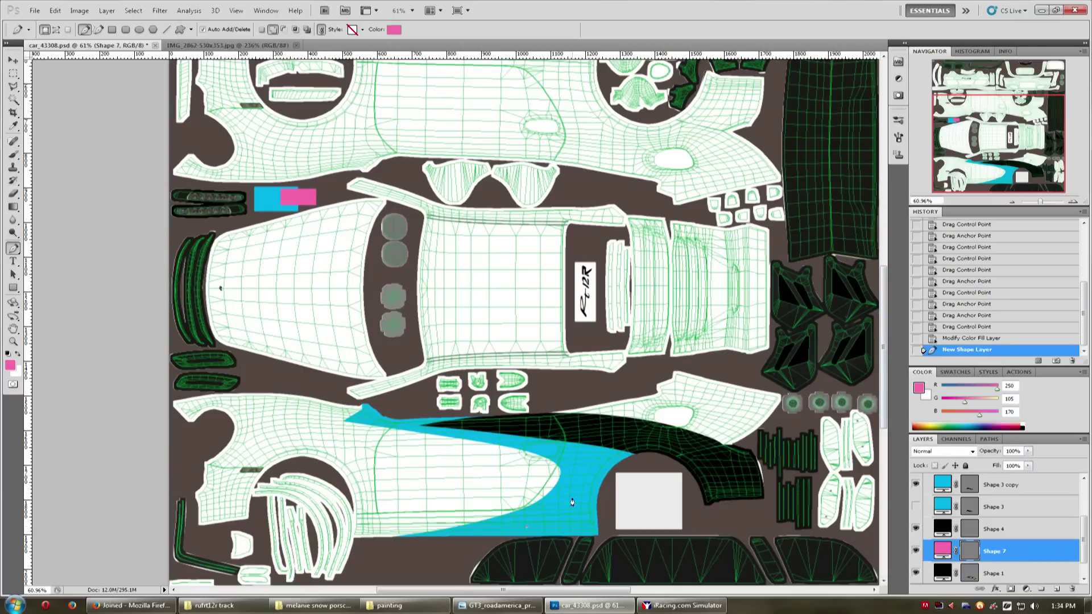
pyautogui.click(572, 460)
pyautogui.click(527, 446)
pyautogui.click(418, 432)
pyautogui.click(380, 409)
pyautogui.click(353, 400)
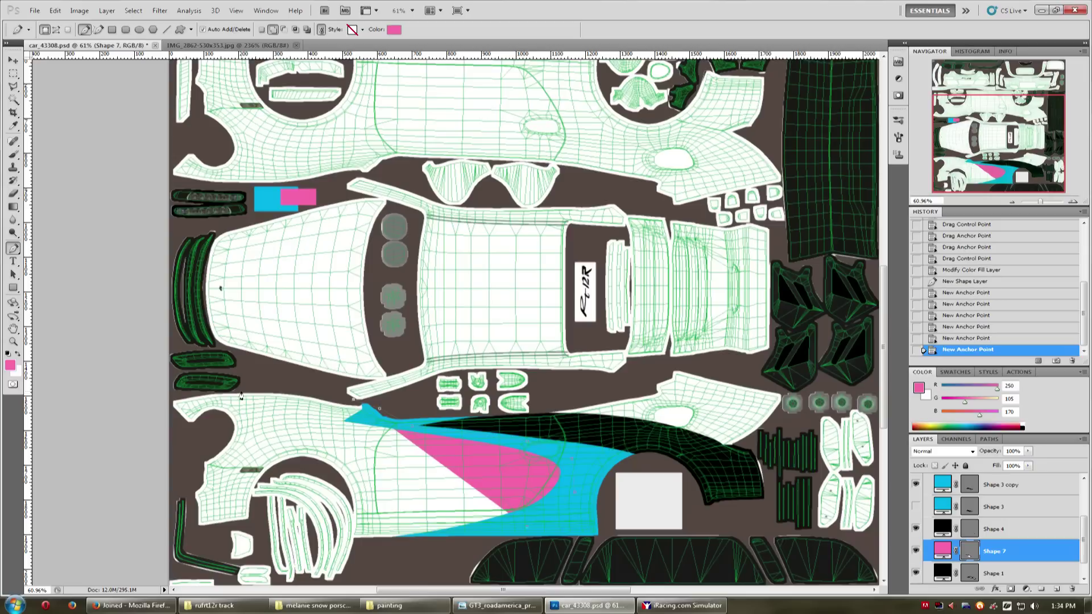
# Continue the pink shape's outline along the front fender's upper edge, around the nose and under the front bumper section.
pyautogui.click(242, 392)
pyautogui.click(190, 391)
pyautogui.click(154, 397)
pyautogui.click(164, 454)
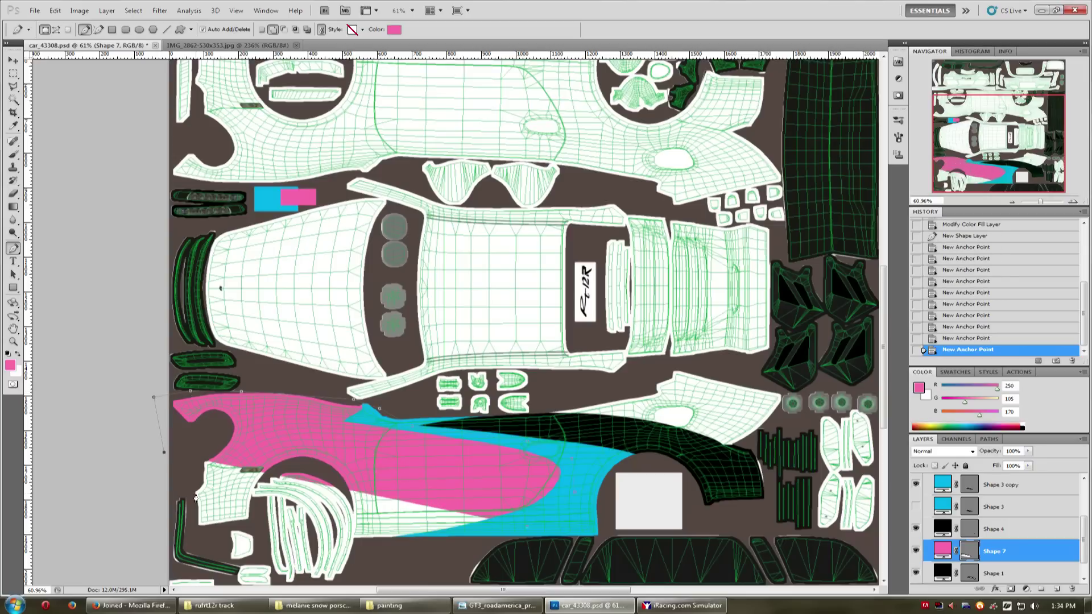
pyautogui.click(196, 494)
pyautogui.moveTo(188, 487); pyautogui.dragTo(190, 509)
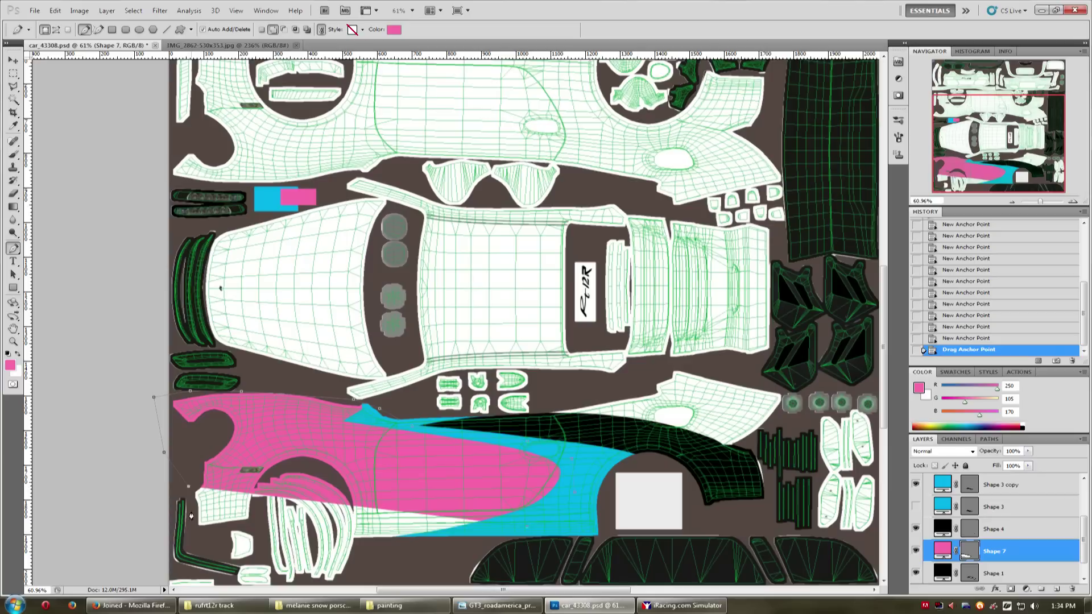
pyautogui.click(197, 528)
pyautogui.click(256, 521)
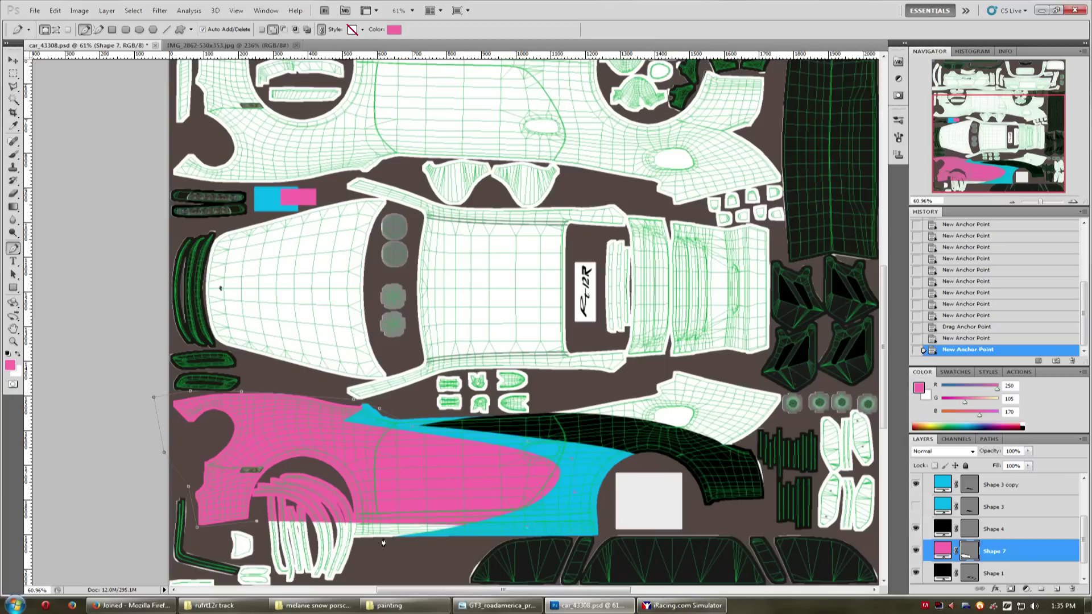
# Check the car's left side in iRacing, and trace the pink shape's outline in Photoshop around the front wheel arch.
pyautogui.click(680, 606)
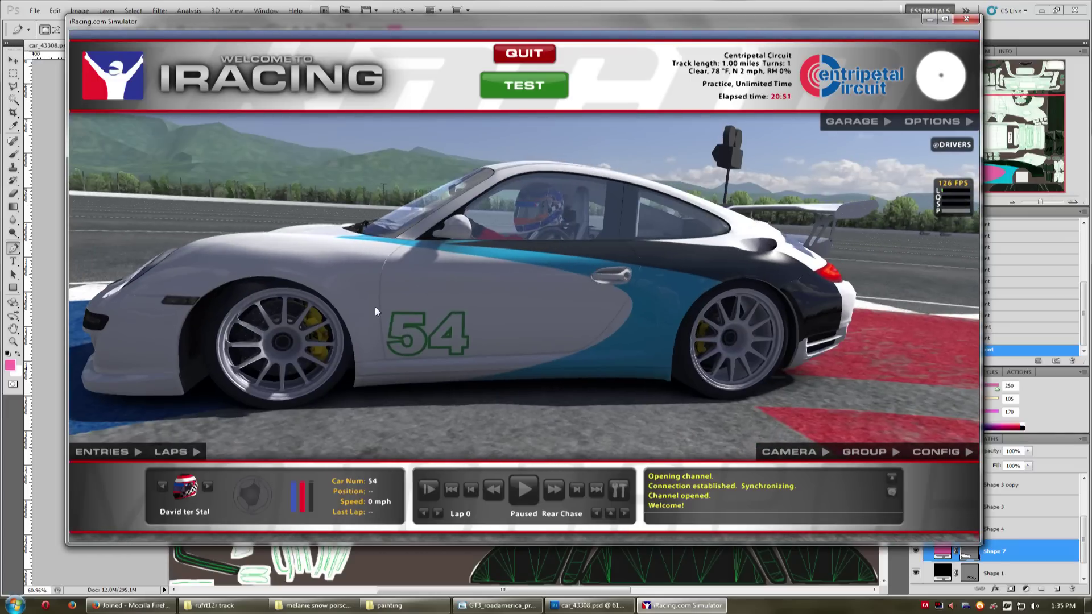
pyautogui.hotkey('alt', 'Tab')
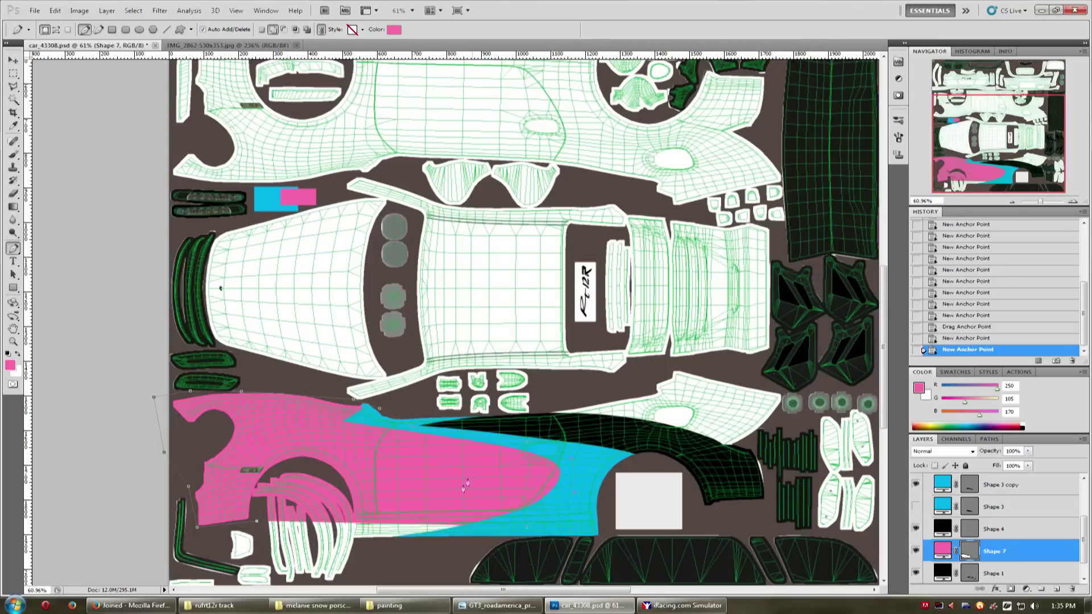
pyautogui.scroll(-1, 427, 512)
pyautogui.scroll(2, 392, 530)
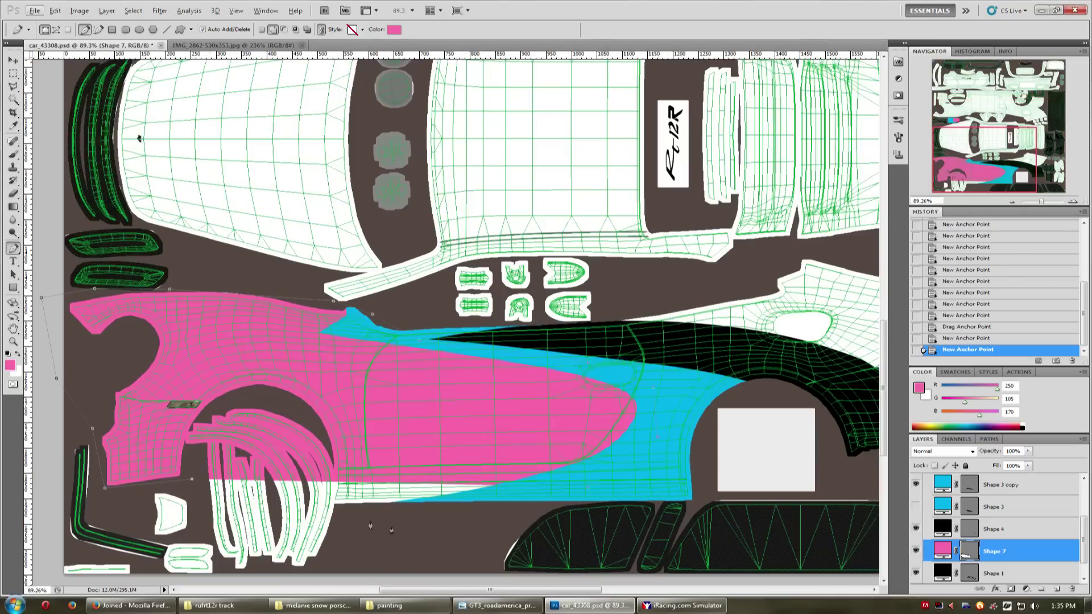
pyautogui.click(183, 440)
pyautogui.click(192, 427)
pyautogui.click(238, 393)
pyautogui.click(293, 402)
pyautogui.click(327, 441)
pyautogui.click(335, 462)
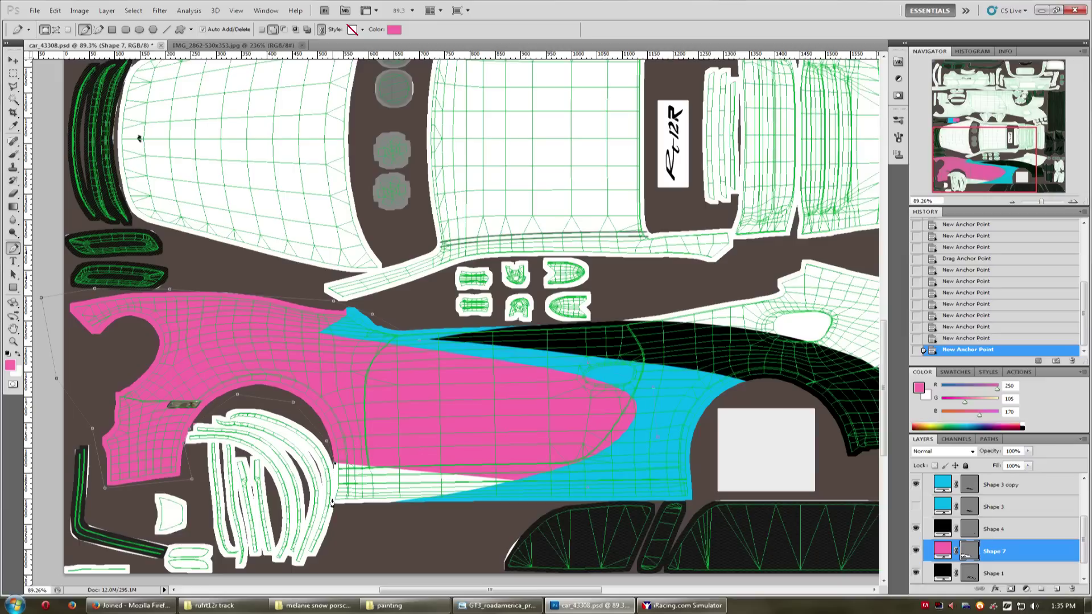
# Run the pink shape's outline along the bottom of the sill and close the path at its starting point.
pyautogui.click(333, 503)
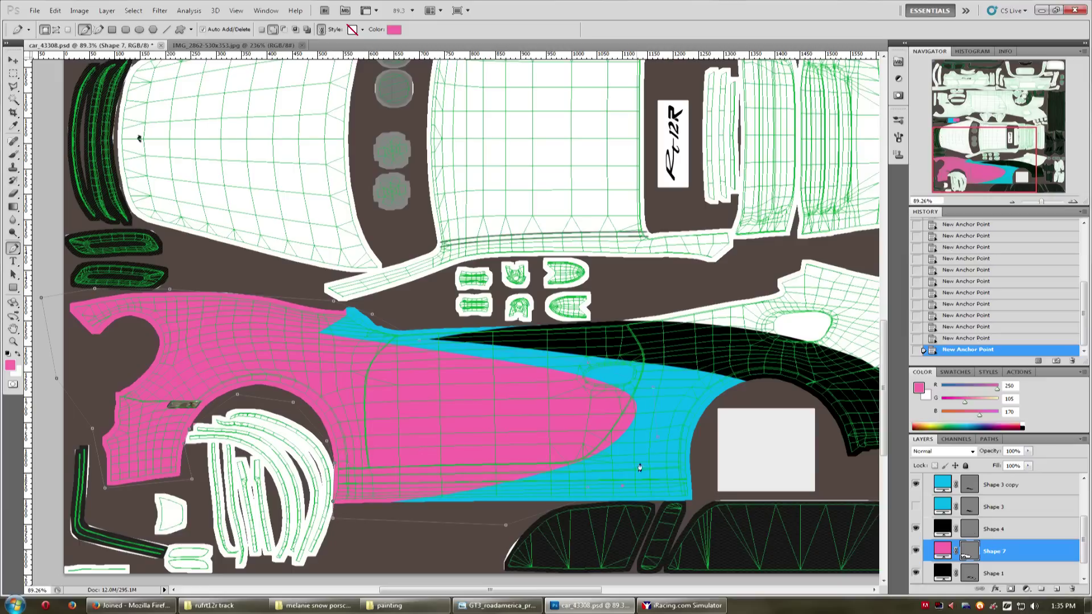
pyautogui.click(612, 488)
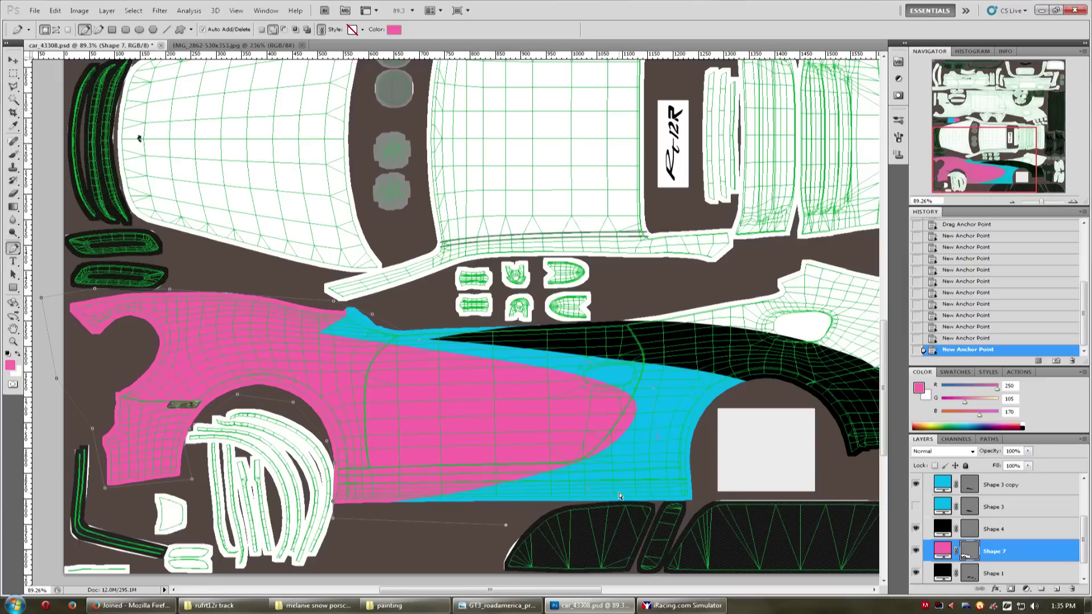
pyautogui.click(587, 495)
pyautogui.moveTo(505, 525); pyautogui.dragTo(507, 510)
pyautogui.click(590, 493)
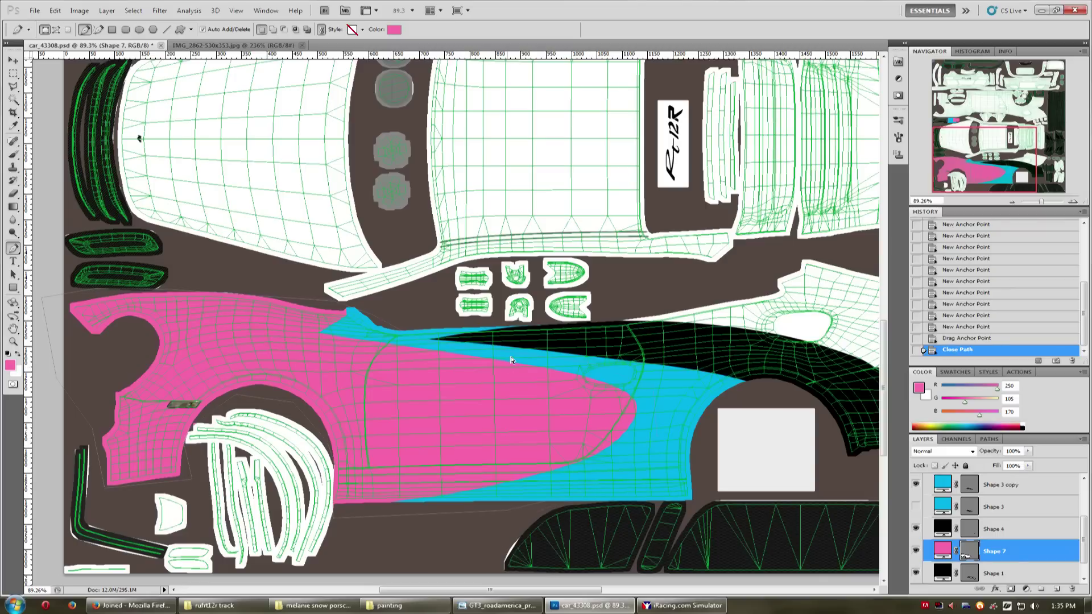
# Hide the Turn Off Before Exporting TGA group and export the livery with the pink side in Targa format.
pyautogui.scroll(3, 978, 529)
pyautogui.click(916, 493)
pyautogui.hotkey('ctrl', 'shift', 's')
pyautogui.click(555, 360)
pyautogui.click(552, 459)
pyautogui.doubleClick(535, 147)
pyautogui.click(515, 224)
pyautogui.click(579, 235)
# Switch to iRacing, reload the car's textures, and compare the pink side with the reference photo.
pyautogui.click(659, 606)
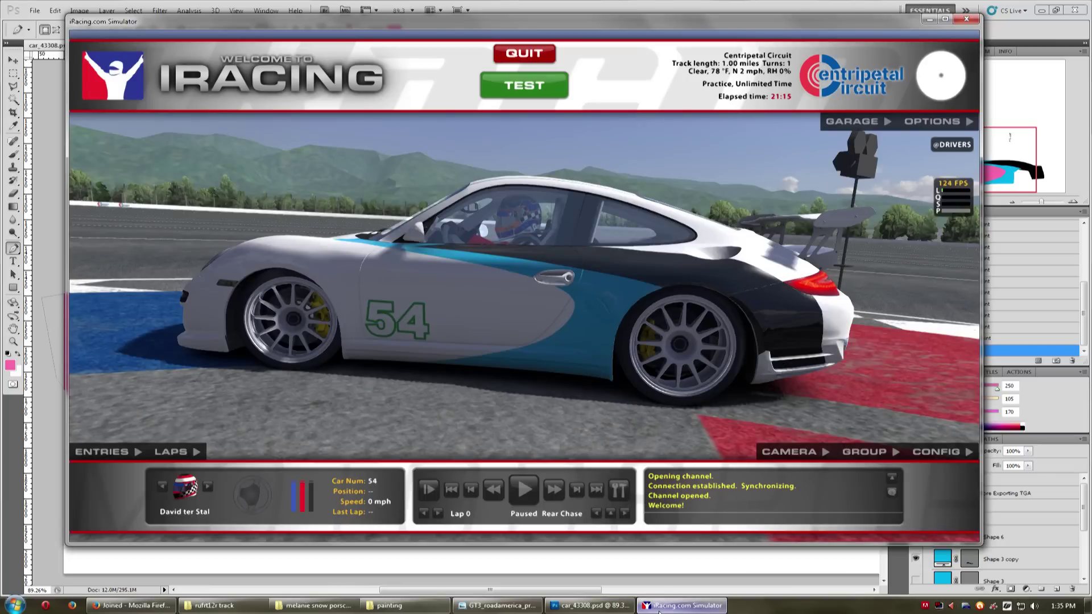
pyautogui.hotkey('ctrl', 'r')
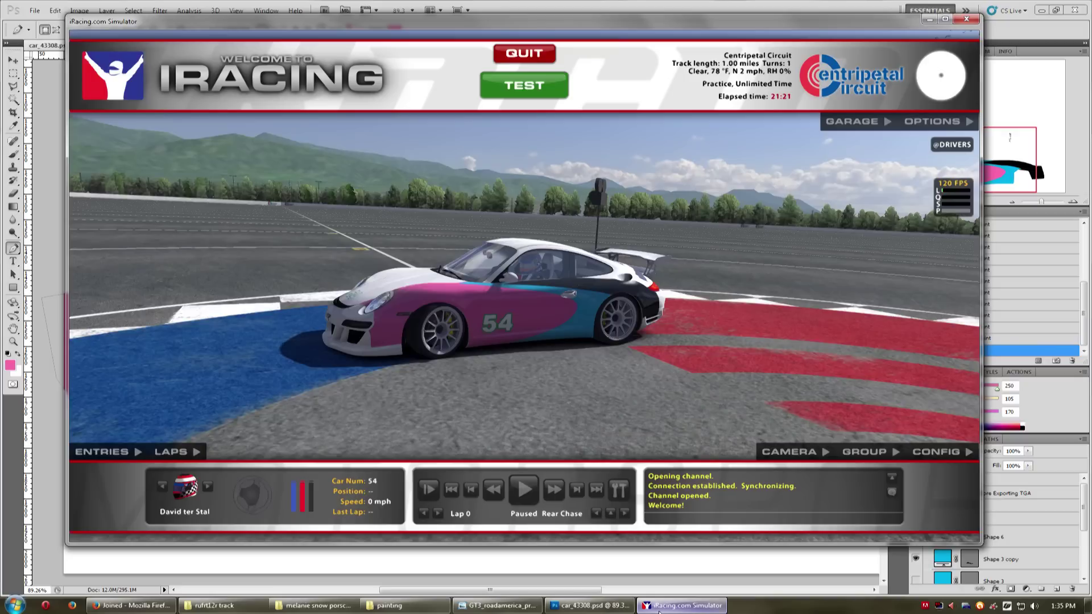
pyautogui.hotkey('alt', 'Tab')
pyautogui.hotkey('alt', 'Tab')
pyautogui.press('Tab')
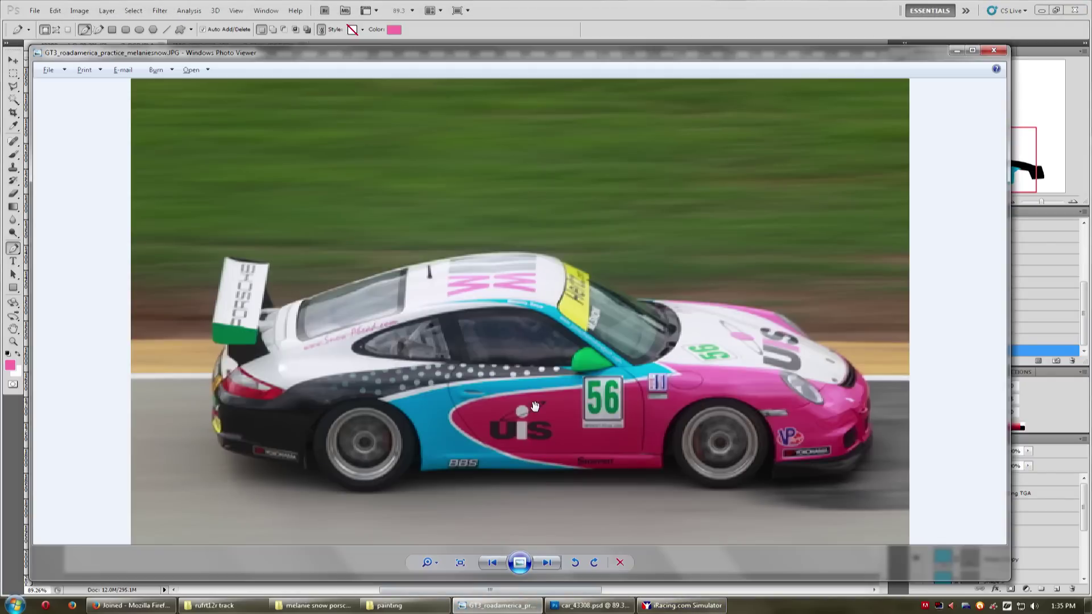
pyautogui.hotkey('alt', 'Tab')
pyautogui.click(504, 608)
pyautogui.click(504, 608)
pyautogui.click(504, 608)
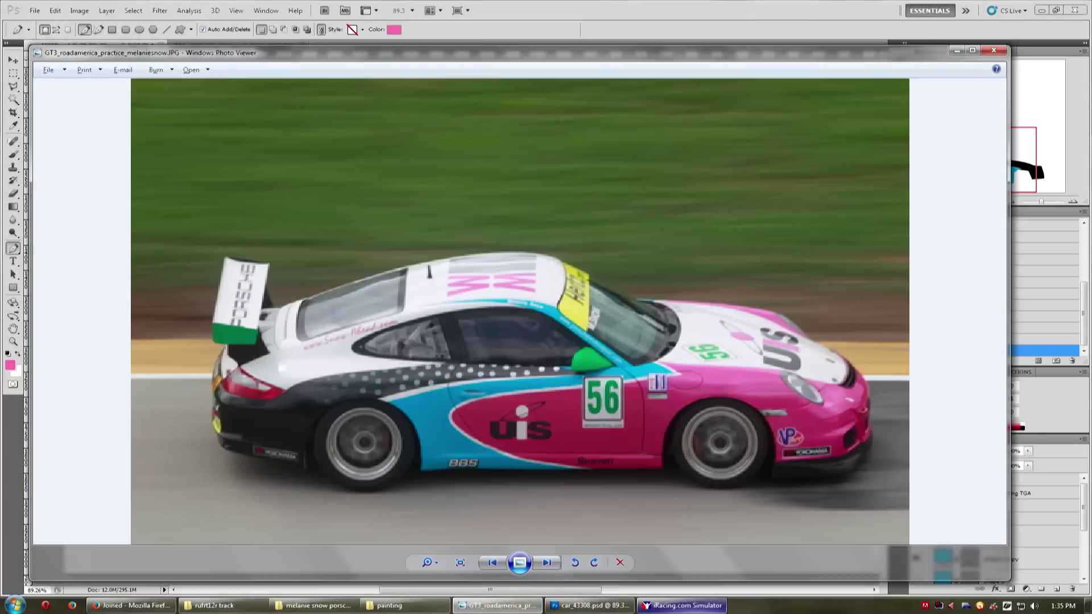
pyautogui.click(683, 606)
pyautogui.click(500, 606)
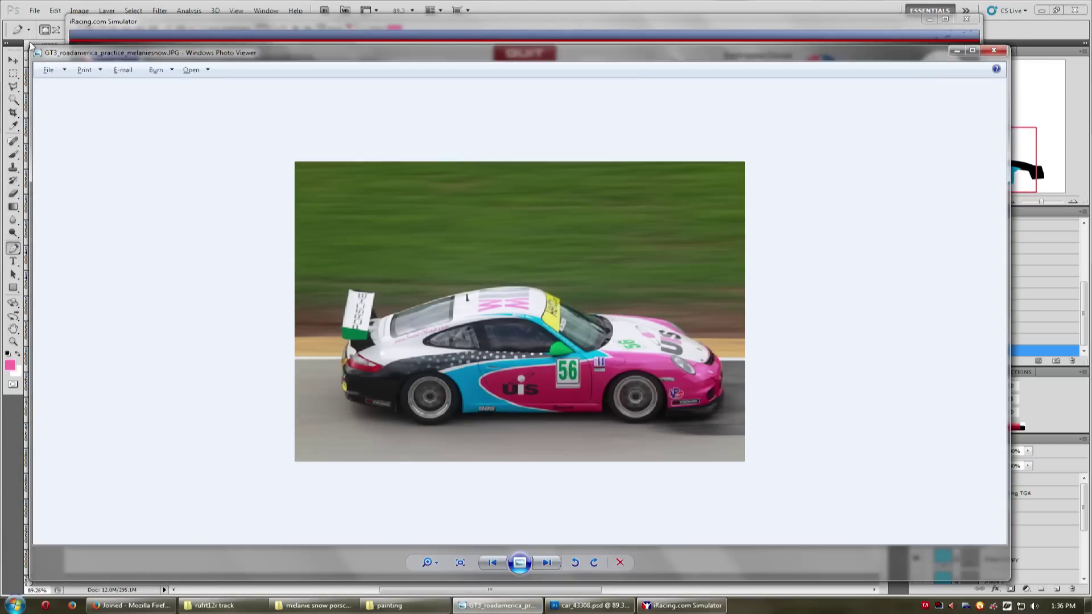
# Shrink the reference photo window, place it beside the iRacing car, and compare the pink and cyan shapes from a side angle.
pyautogui.moveTo(30, 45); pyautogui.dragTo(494, 179)
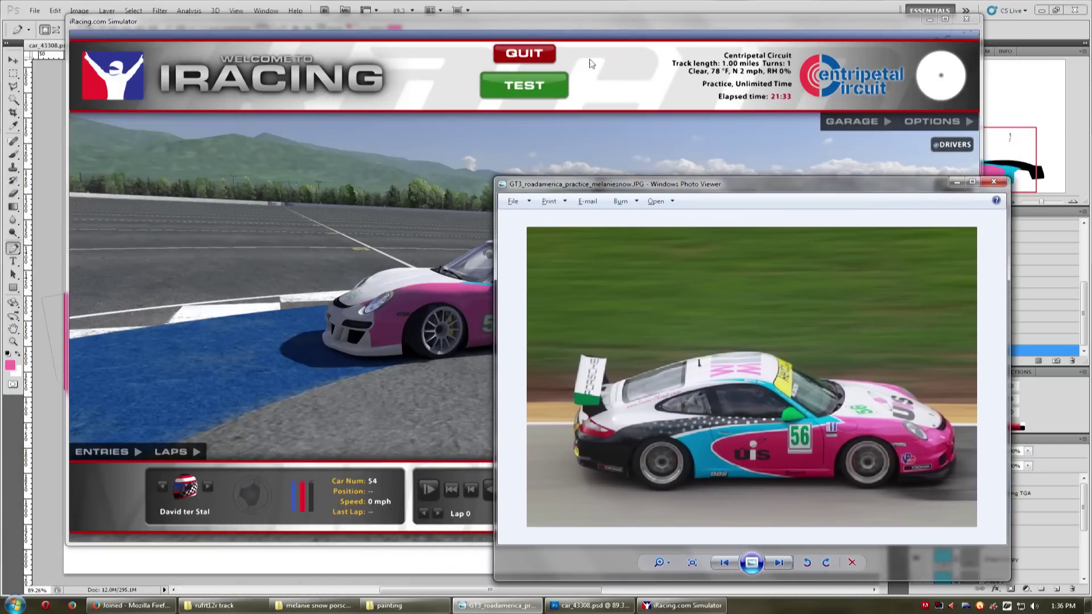
pyautogui.moveTo(654, 183); pyautogui.dragTo(813, 284)
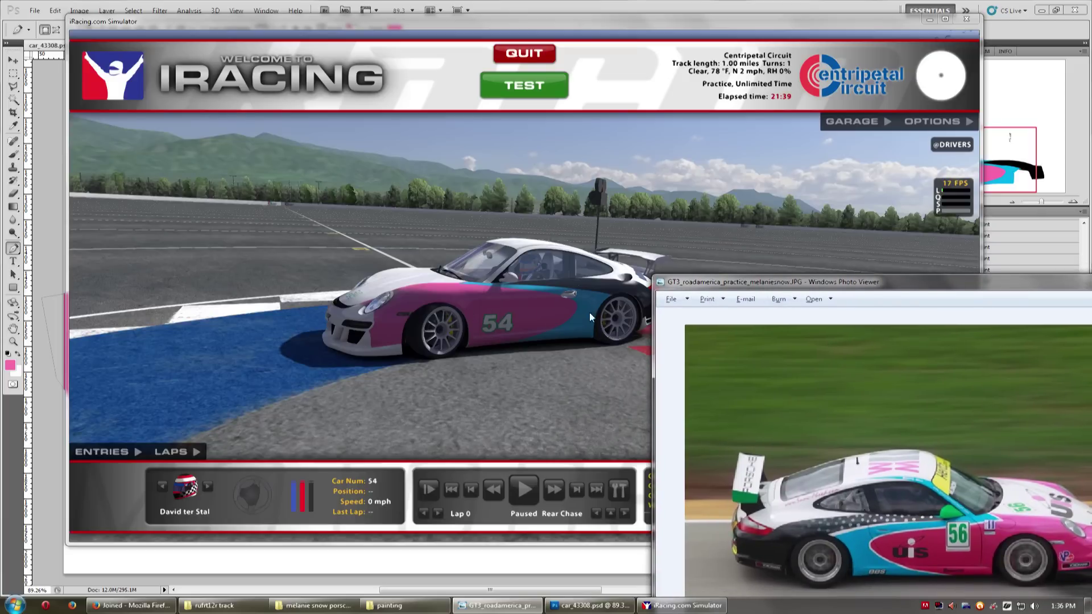
pyautogui.click(549, 299)
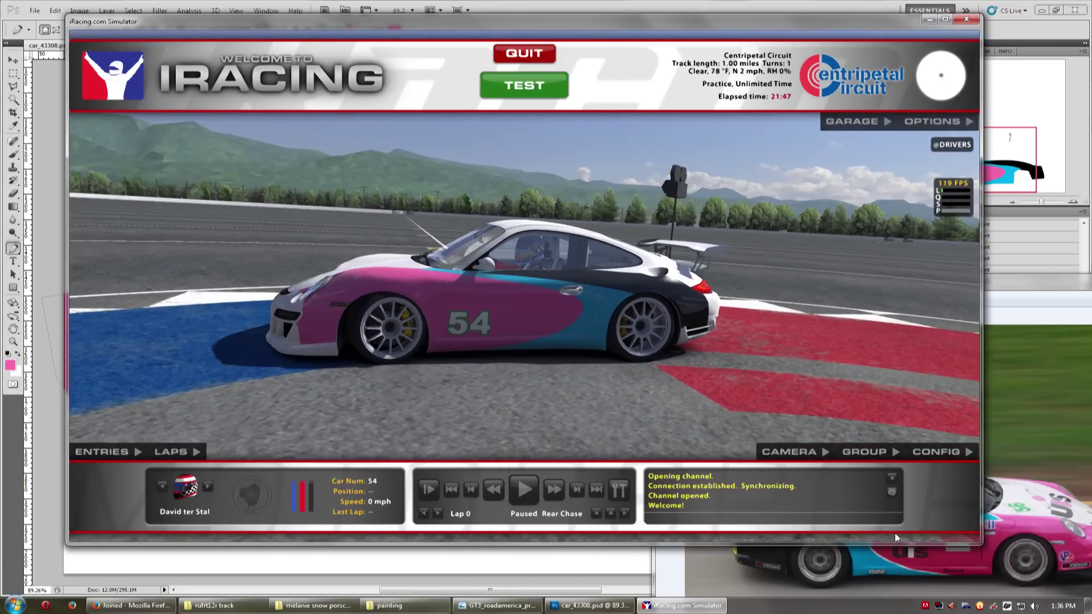
pyautogui.click(1035, 548)
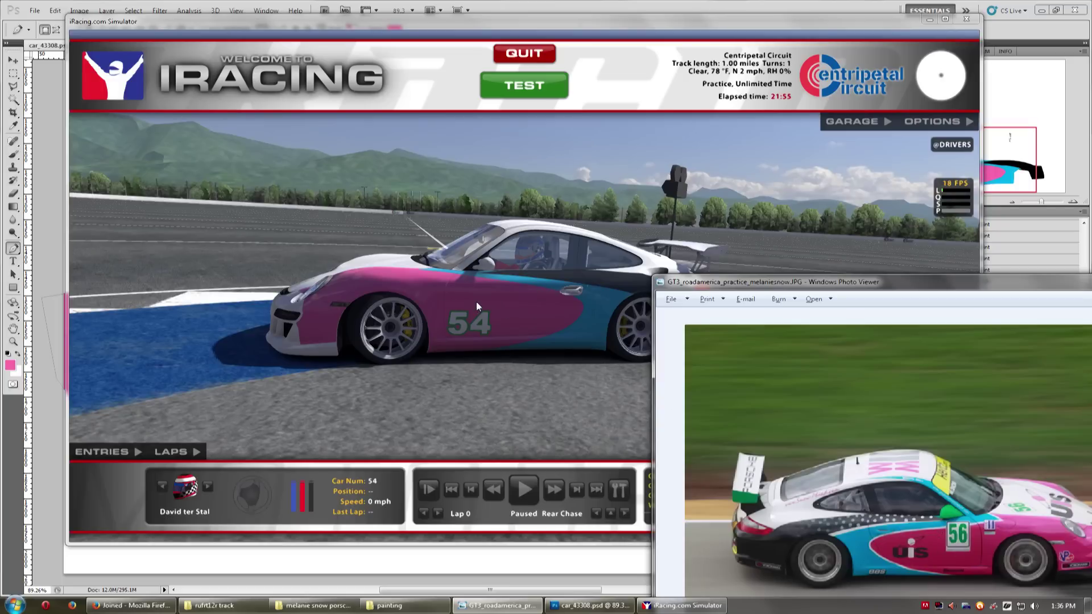
# Return to Photoshop and show the Turn Off Before Exporting TGA group over the full template.
pyautogui.hotkey('alt', 'Tab')
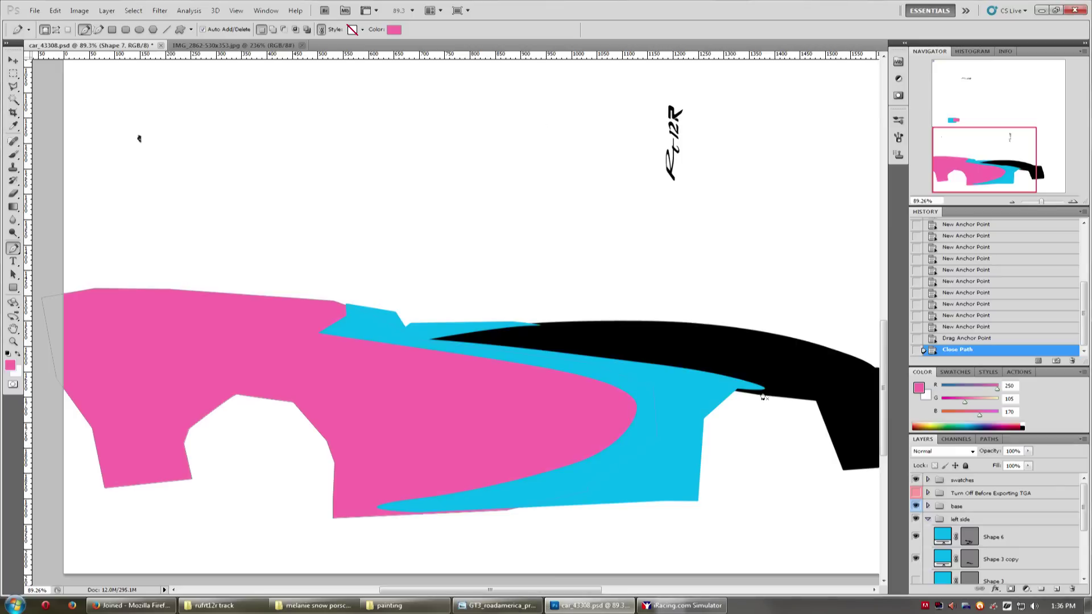
pyautogui.click(915, 494)
pyautogui.scroll(-3, 678, 426)
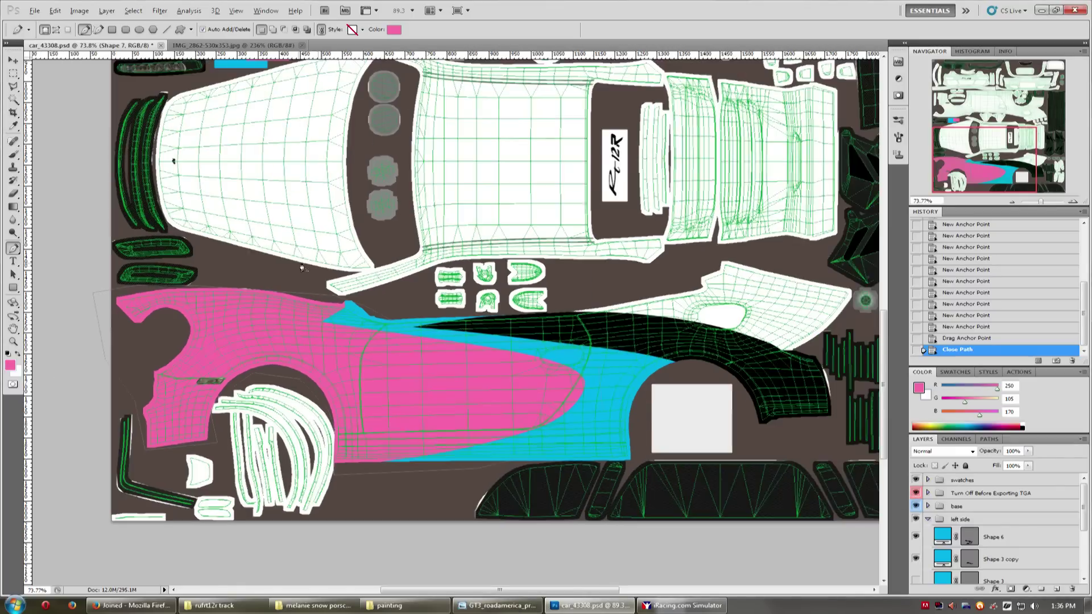
pyautogui.scroll(-3, 986, 541)
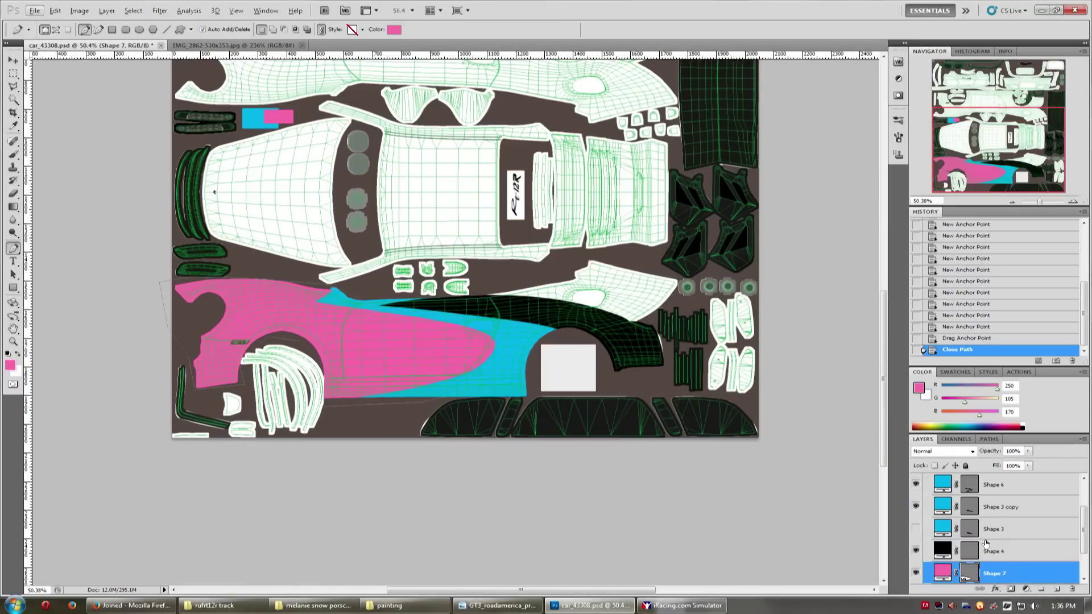
pyautogui.doubleClick(944, 503)
pyautogui.moveTo(496, 117); pyautogui.dragTo(501, 109)
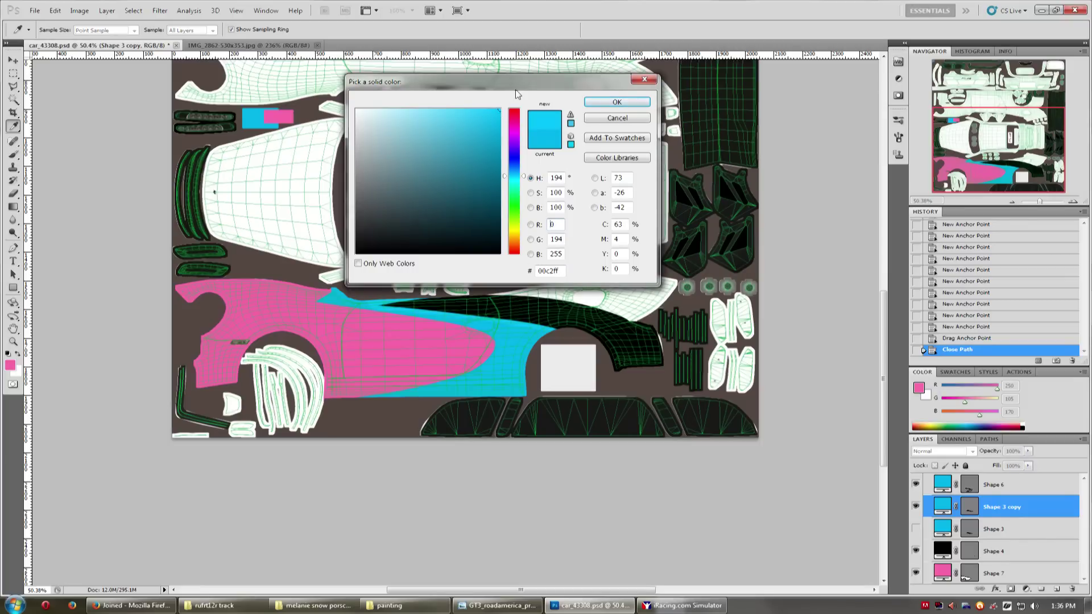
pyautogui.press('Return')
pyautogui.scroll(3, 532, 364)
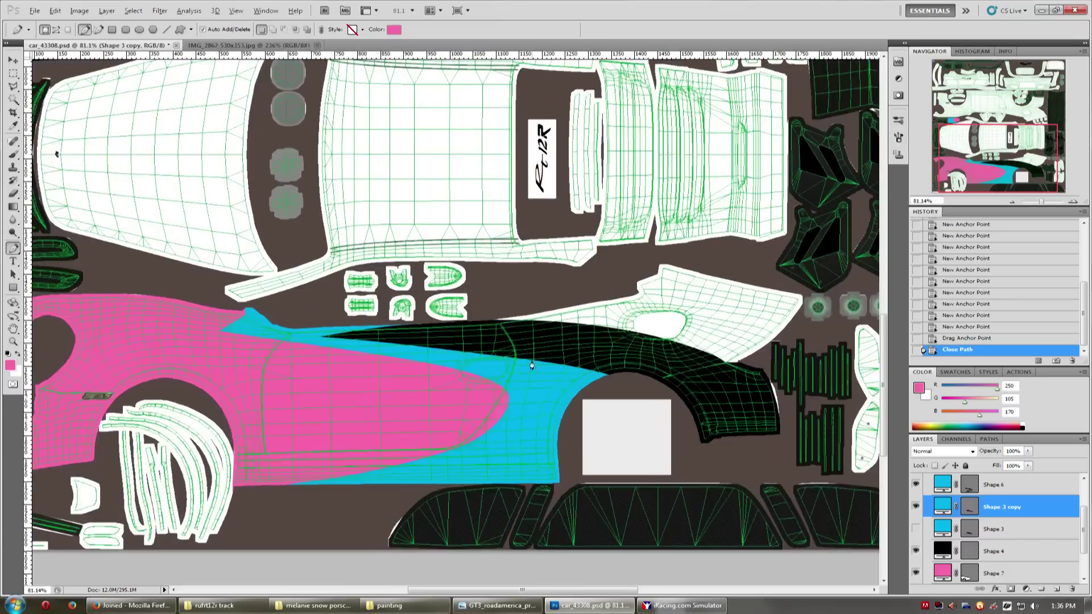
pyautogui.scroll(3, 532, 364)
pyautogui.click(969, 506)
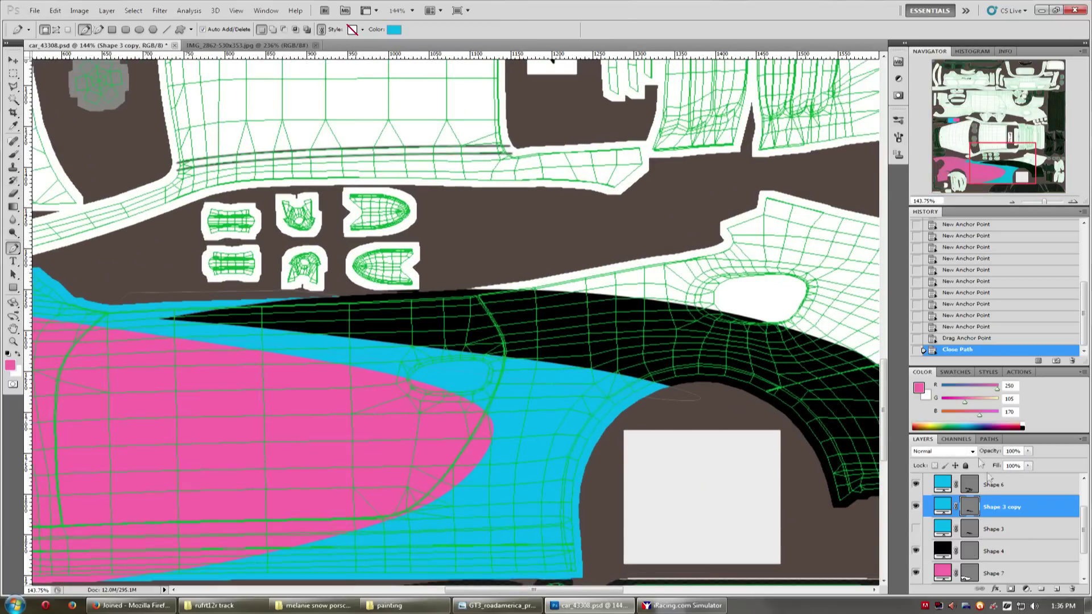
pyautogui.click(949, 493)
pyautogui.doubleClick(945, 486)
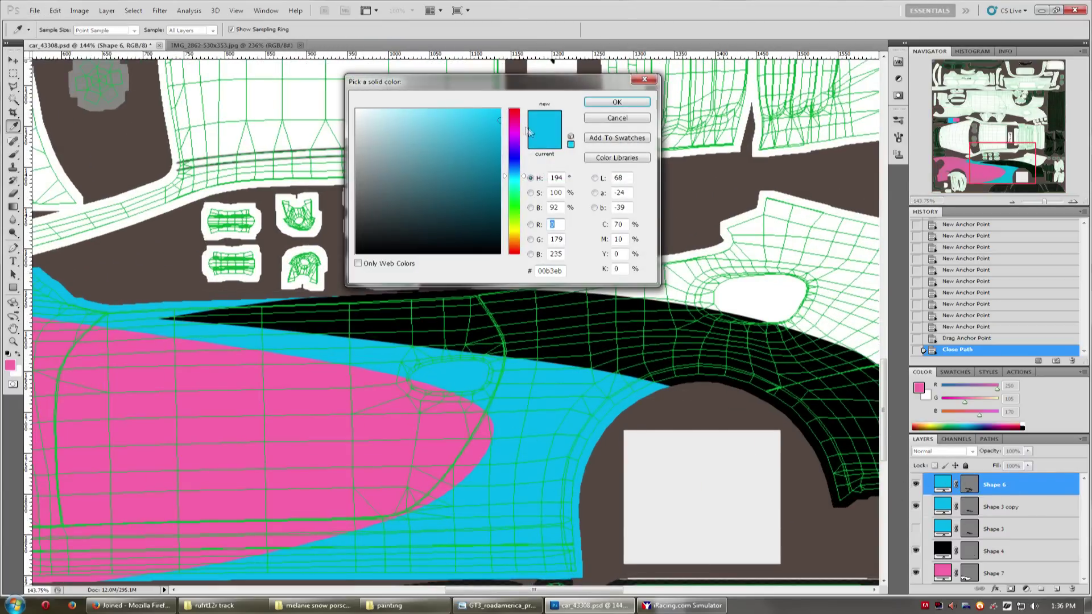
pyautogui.moveTo(488, 133); pyautogui.dragTo(523, 64)
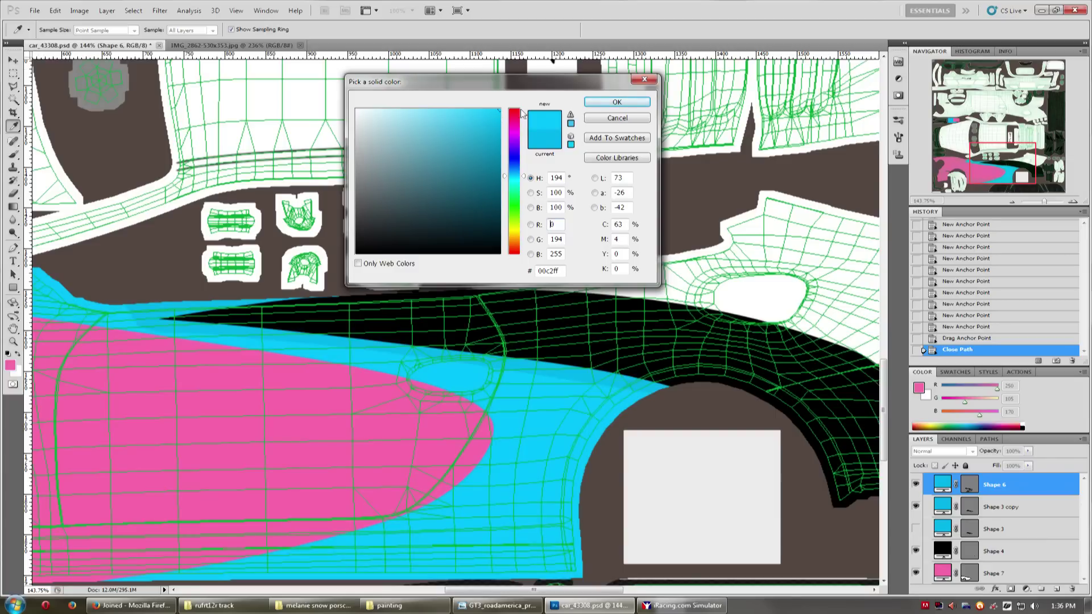
pyautogui.moveTo(524, 178); pyautogui.dragTo(523, 164)
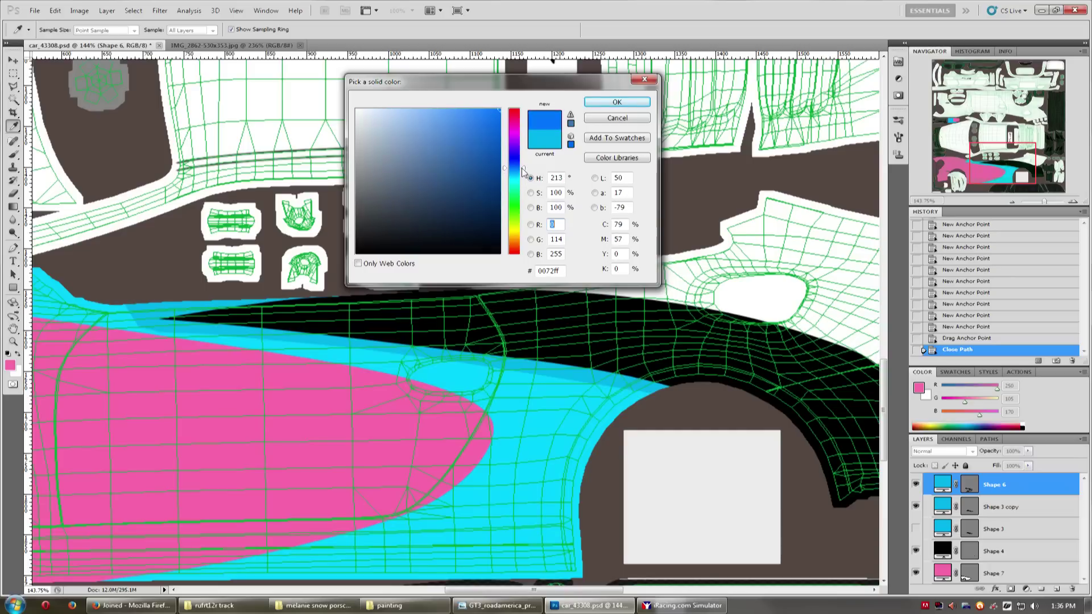
pyautogui.press('Escape')
# Close the IMG_2862-530x353.jpg reference photo and the Road America reference photo in Windows Photo Viewer.
pyautogui.scroll(-3, 518, 249)
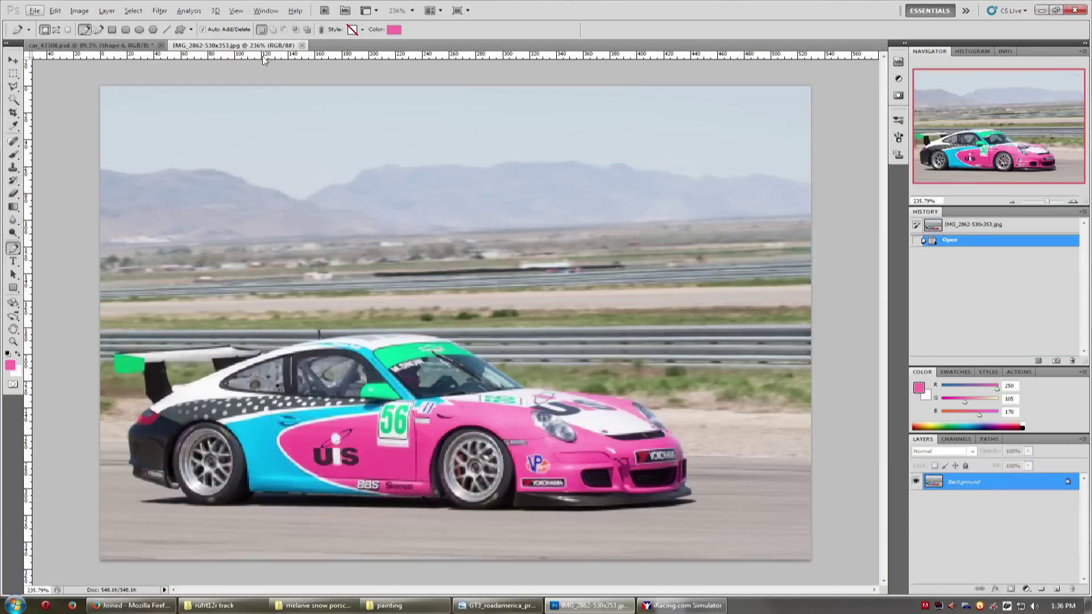
pyautogui.click(301, 46)
pyautogui.hotkey('alt', 'Tab')
pyautogui.moveTo(506, 608)
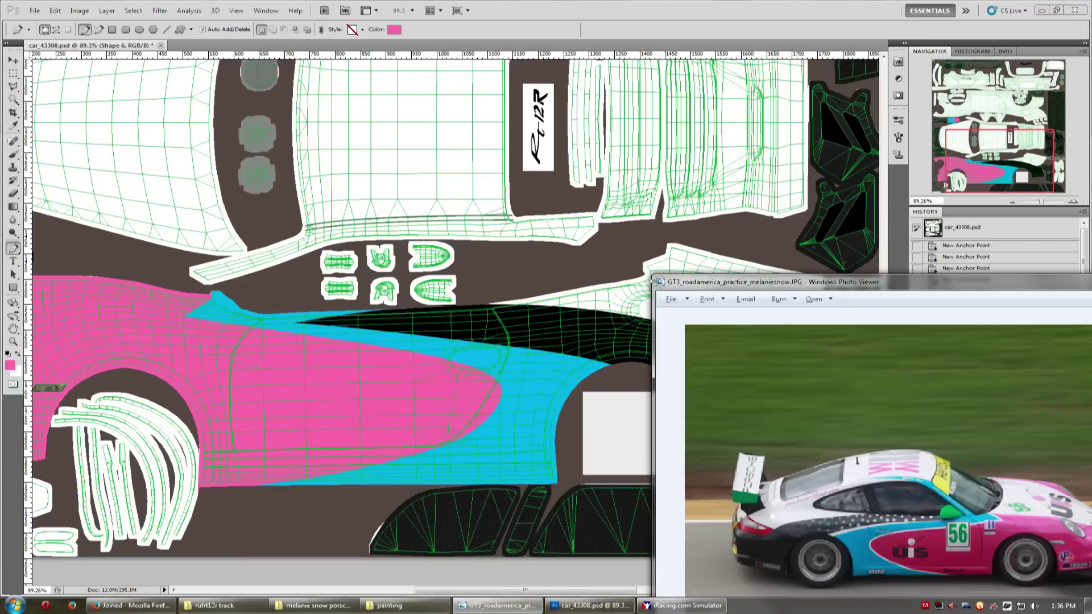
pyautogui.click(553, 522)
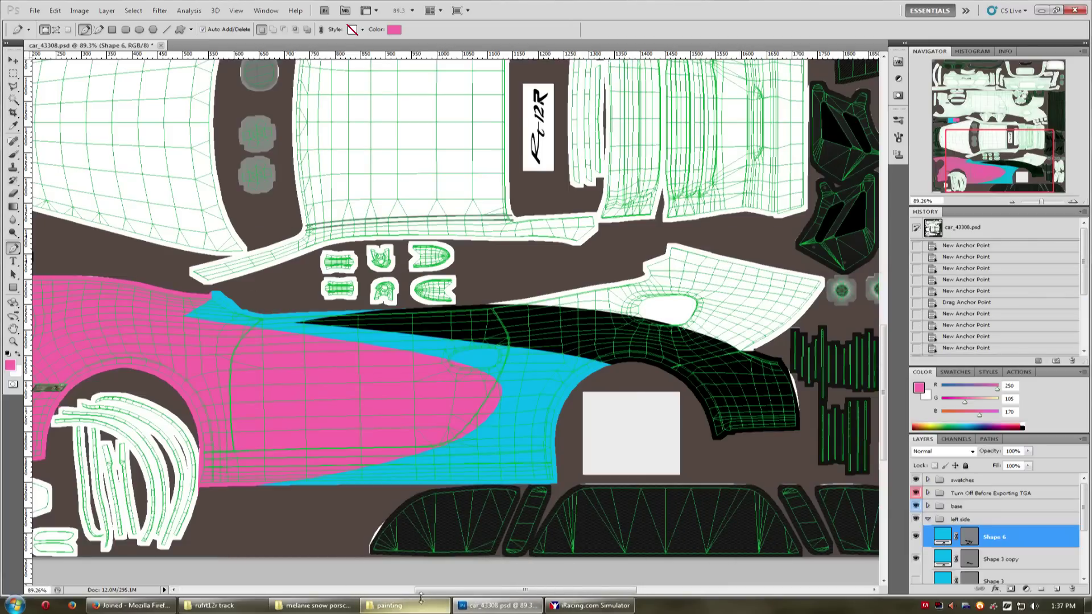
# Open the 2012 GT3 Laguna Seca on-track photo from the reference folder in Photoshop, fitted to the window.
pyautogui.click(397, 608)
pyautogui.click(315, 606)
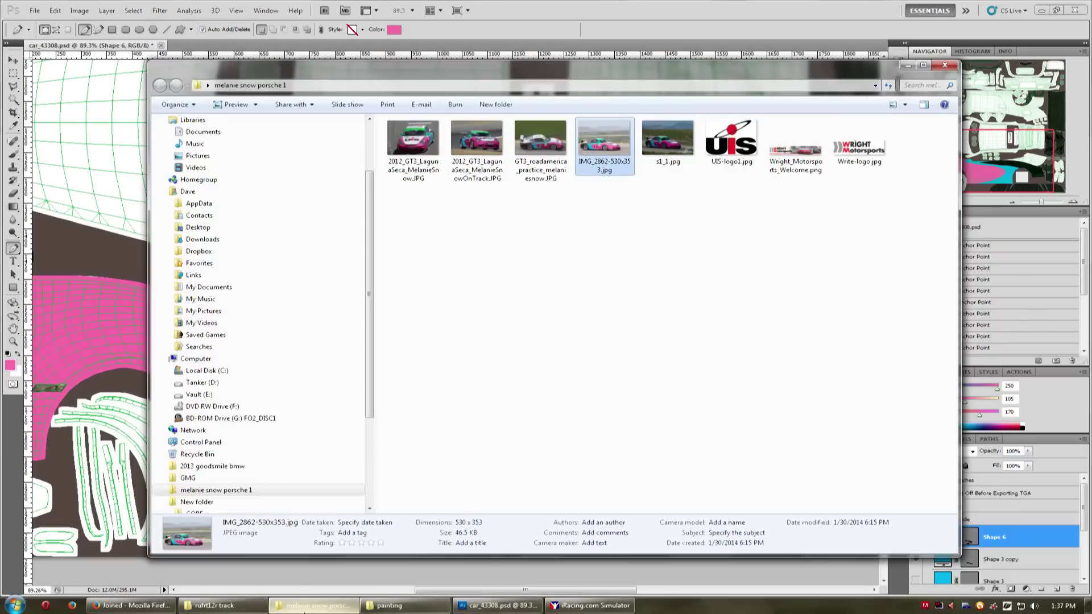
pyautogui.moveTo(477, 140); pyautogui.dragTo(520, 141)
pyautogui.hotkey('ctrl', '0')
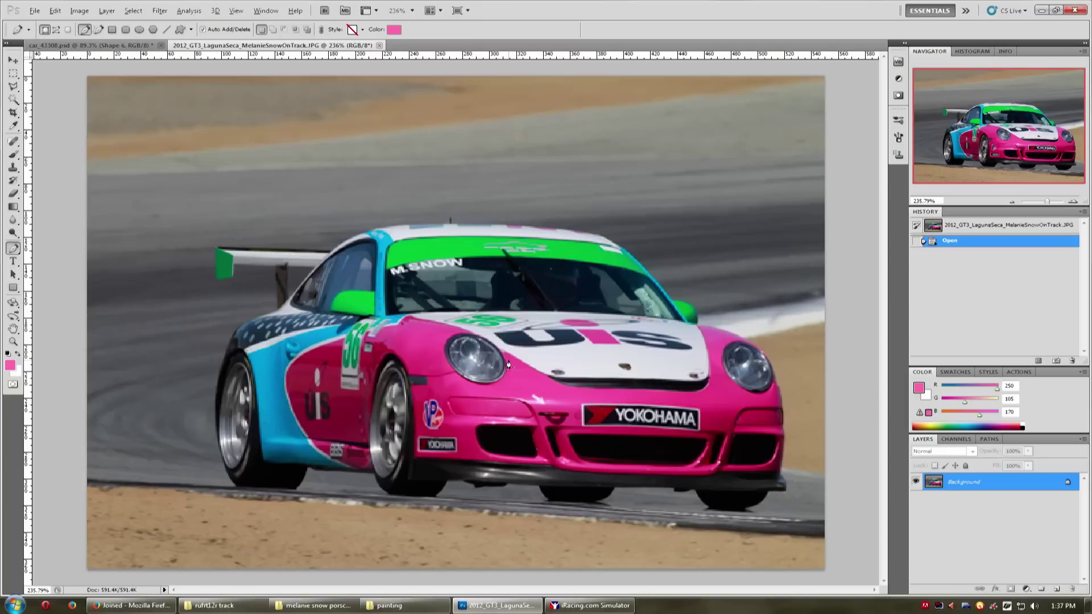
# Sample the pink beside the headlight in the Laguna Seca photo as the foreground colour.
pyautogui.press('b')
pyautogui.scroll(2, 532, 372)
pyautogui.keyDown('alt'); pyautogui.click(532, 373); pyautogui.keyUp('alt')
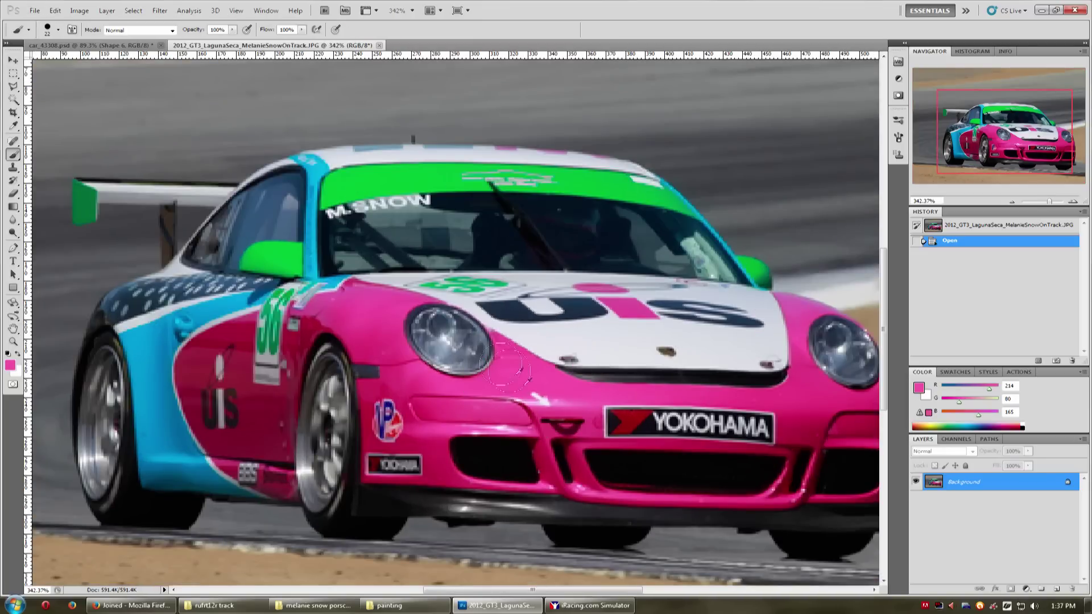
# Return to the car template and recolour the Shape 7 fill in the left side group to a more saturated pink.
pyautogui.hotkey('ctrl', 'Tab')
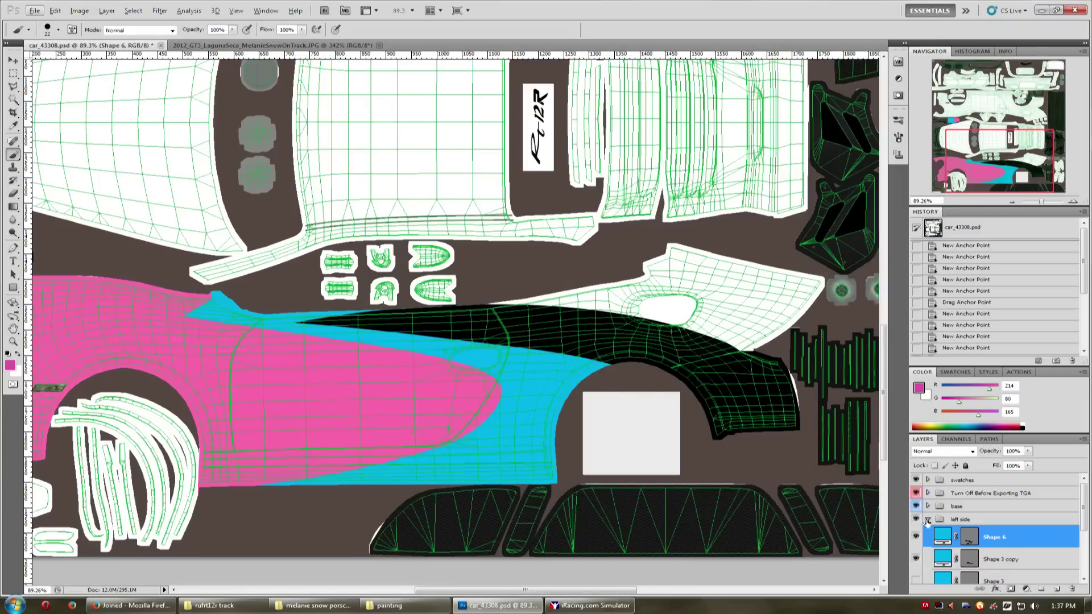
pyautogui.click(928, 520)
pyautogui.scroll(-3, 937, 528)
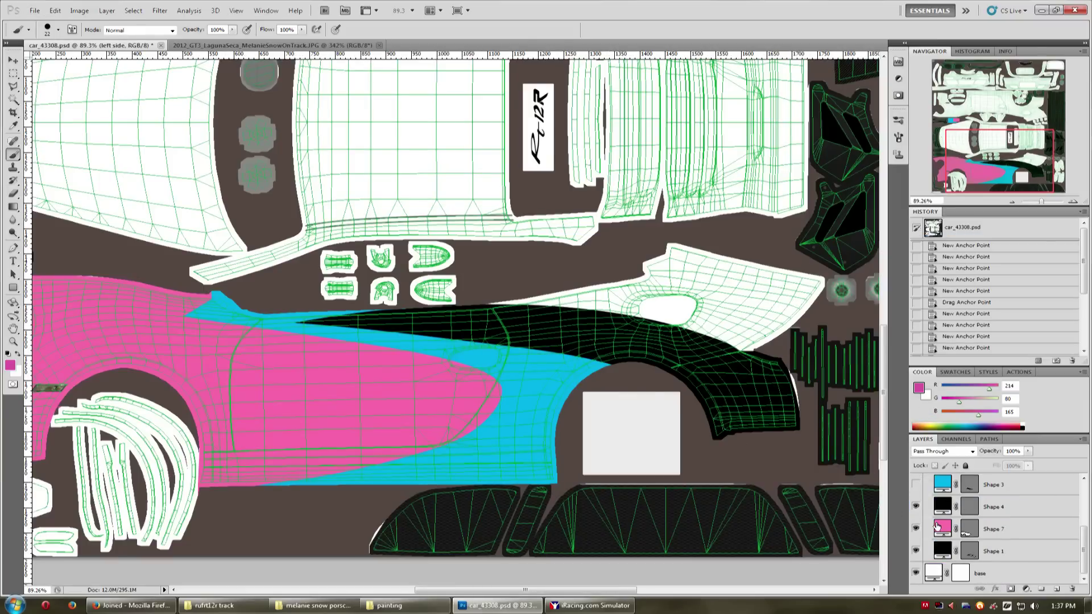
pyautogui.doubleClick(938, 527)
pyautogui.click(920, 388)
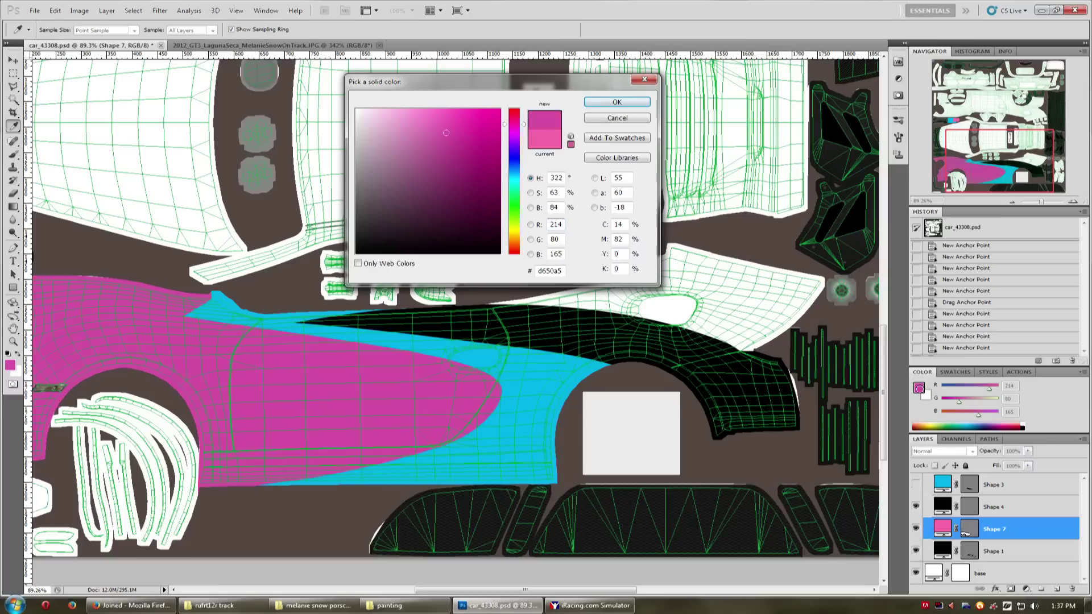
pyautogui.click(450, 119)
pyautogui.moveTo(449, 116)
pyautogui.mouseDown()
pyautogui.moveTo(470, 114)
pyautogui.moveTo(445, 109)
pyautogui.mouseUp()
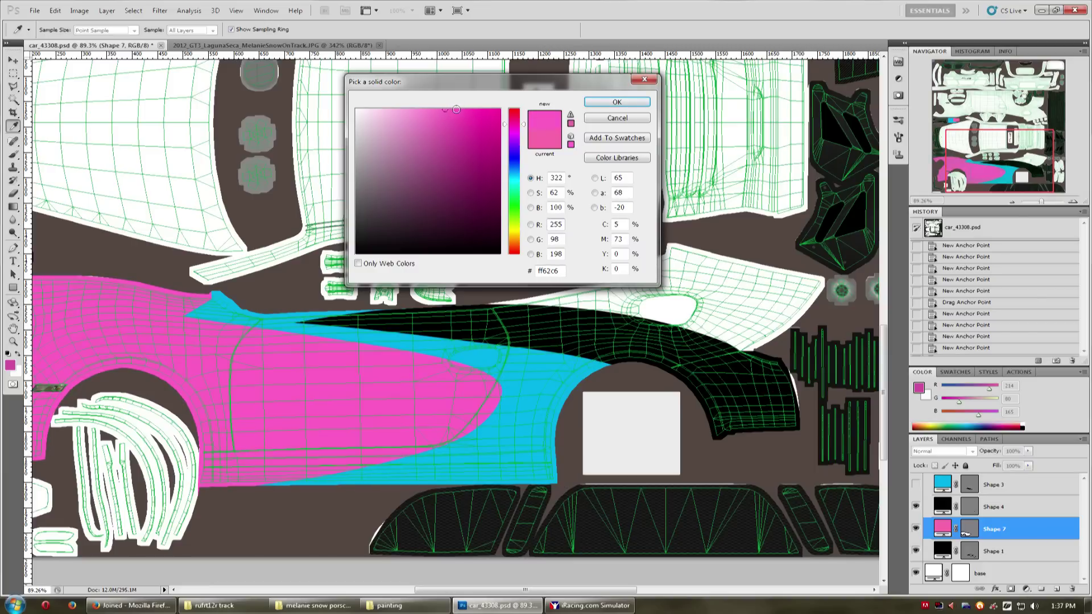
pyautogui.click(457, 110)
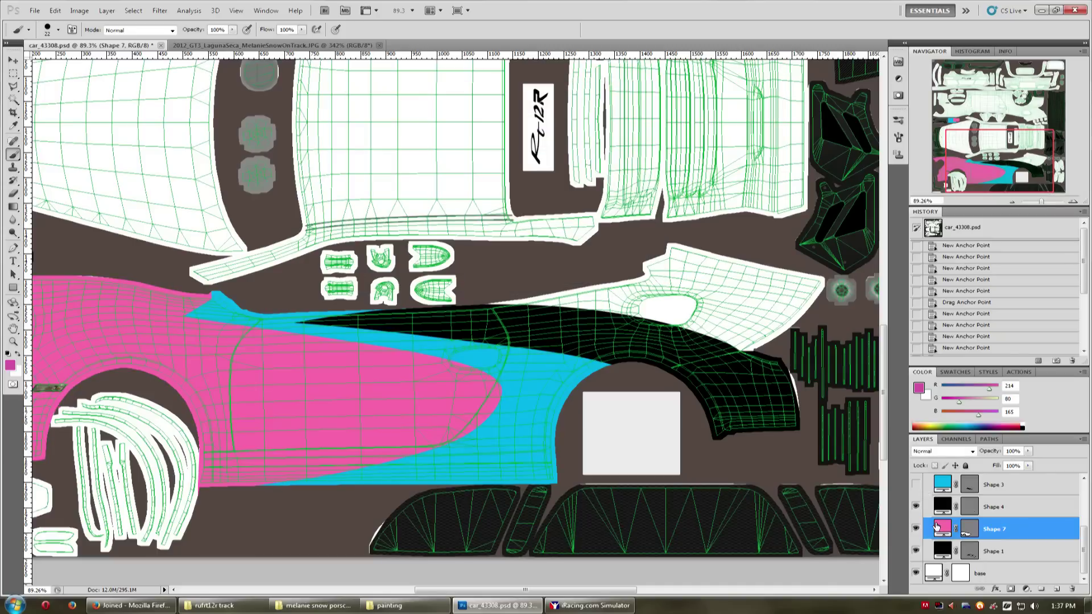
pyautogui.click(454, 110)
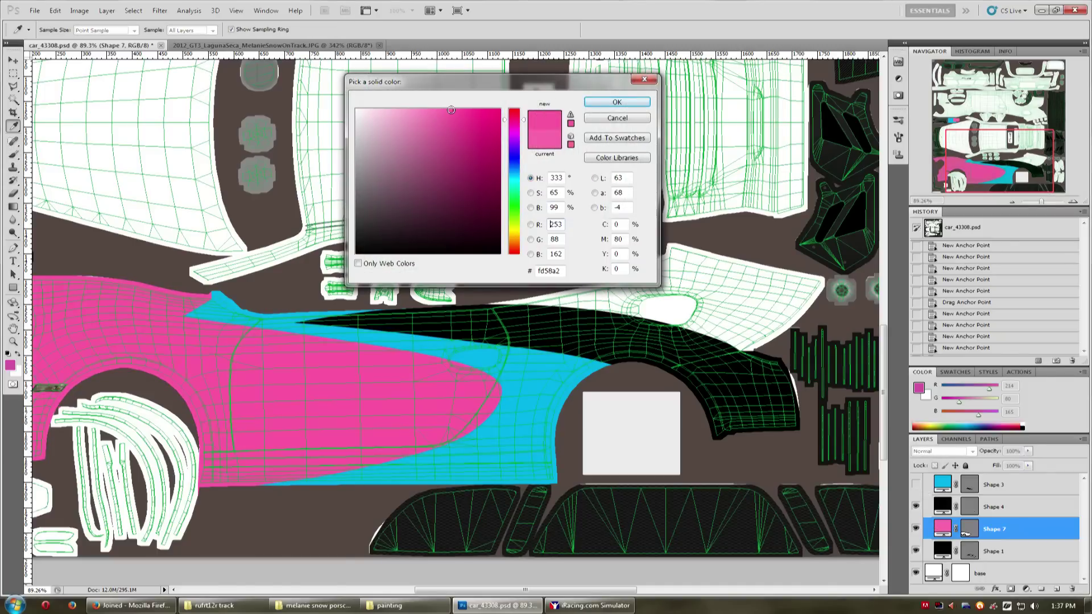
pyautogui.click(602, 104)
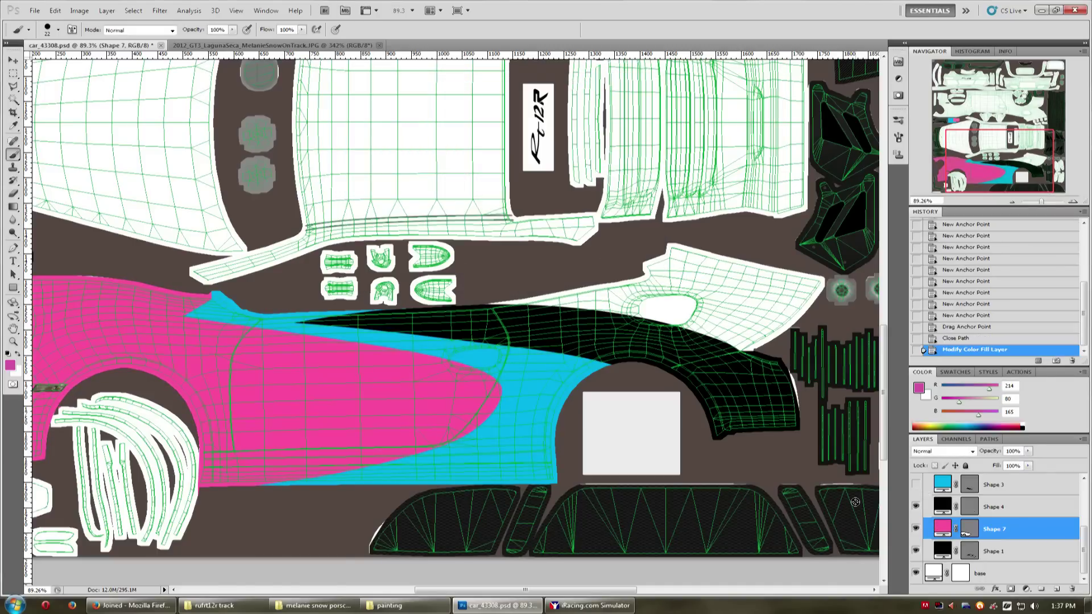
# Hide the Turn Off Before Exporting TGA group and export the livery with the recoloured pink in Targa format.
pyautogui.scroll(5, 913, 492)
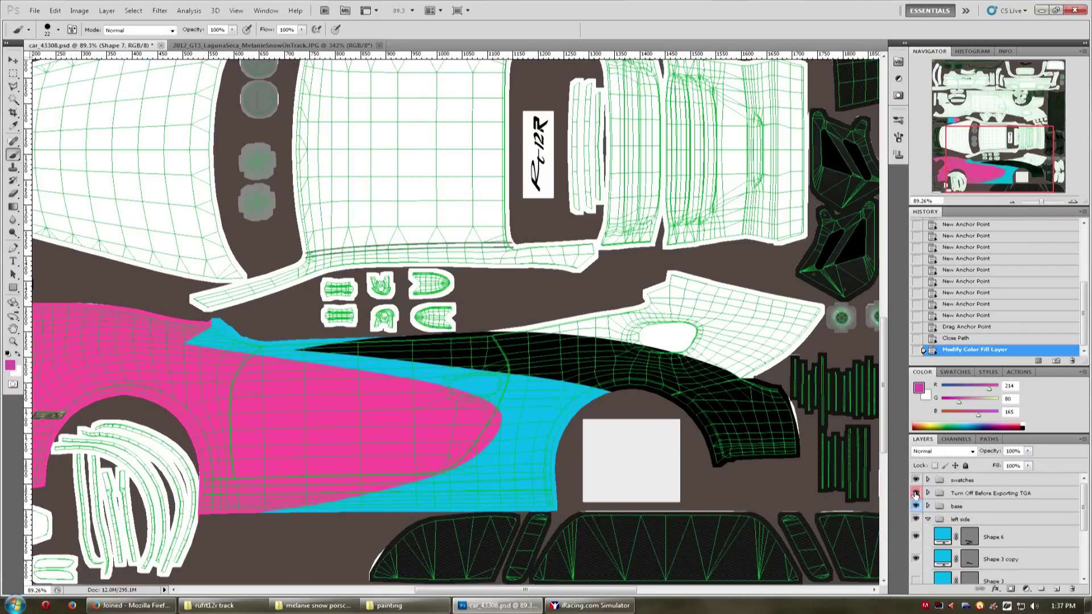
pyautogui.click(916, 494)
pyautogui.hotkey('ctrl', 'shift', 's')
pyautogui.click(632, 359)
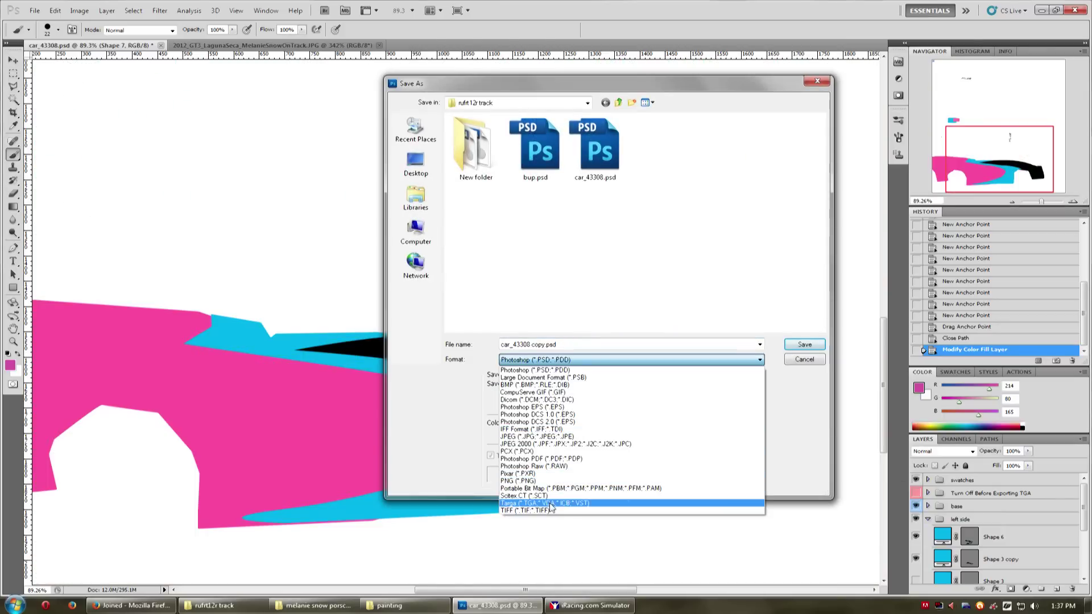
pyautogui.click(569, 500)
pyautogui.doubleClick(534, 171)
pyautogui.click(521, 222)
pyautogui.click(573, 226)
# Switch to iRacing, reload the car's textures, and open the GT3 Road America practice photo to compare the pink.
pyautogui.hotkey('alt', 'Tab')
pyautogui.hotkey('ctrl', 'r')
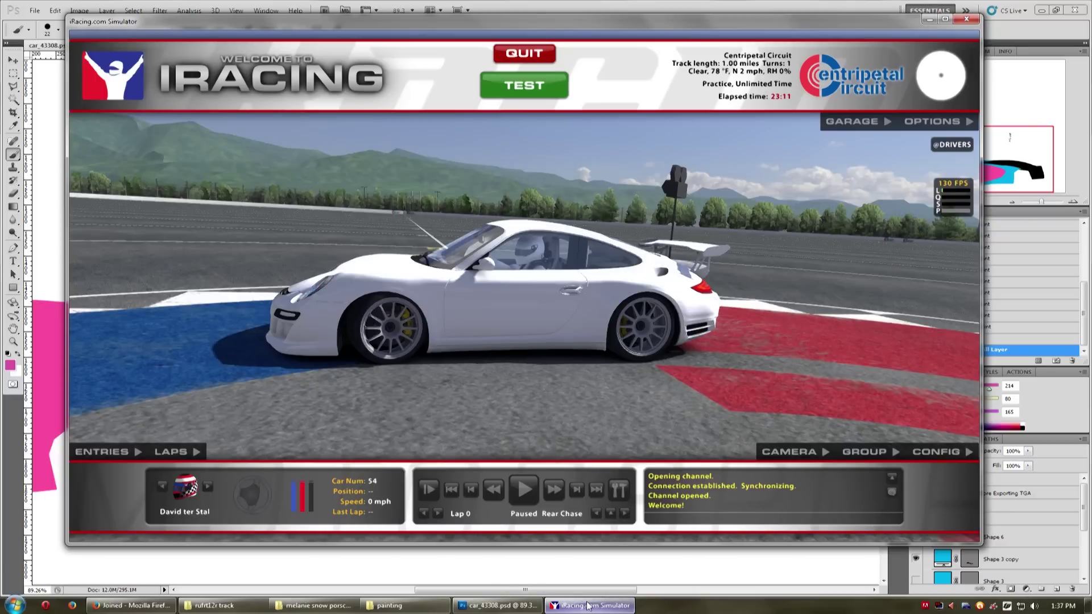
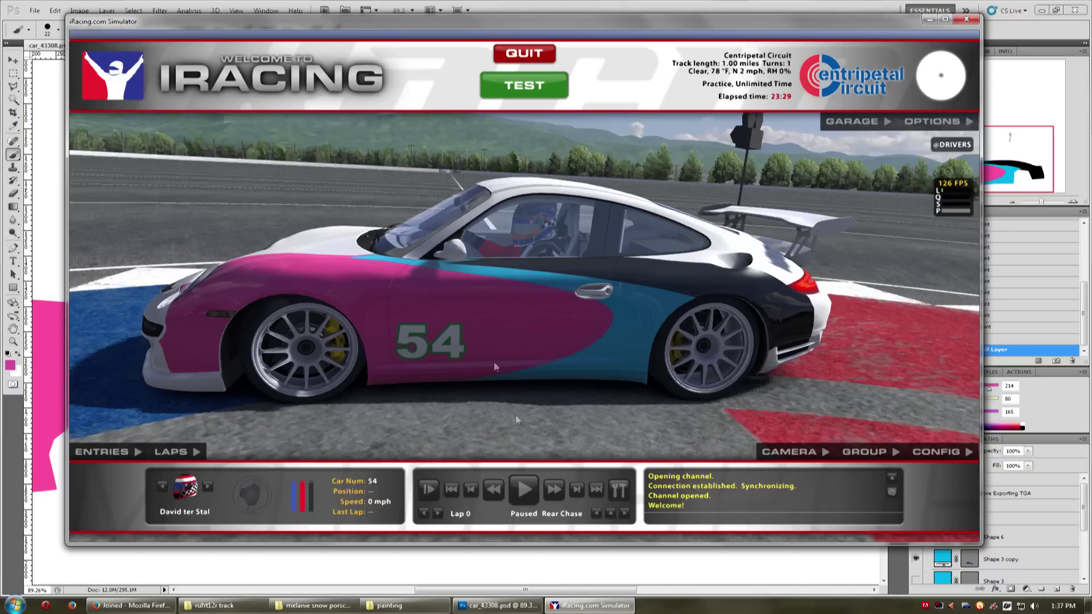
pyautogui.click(314, 605)
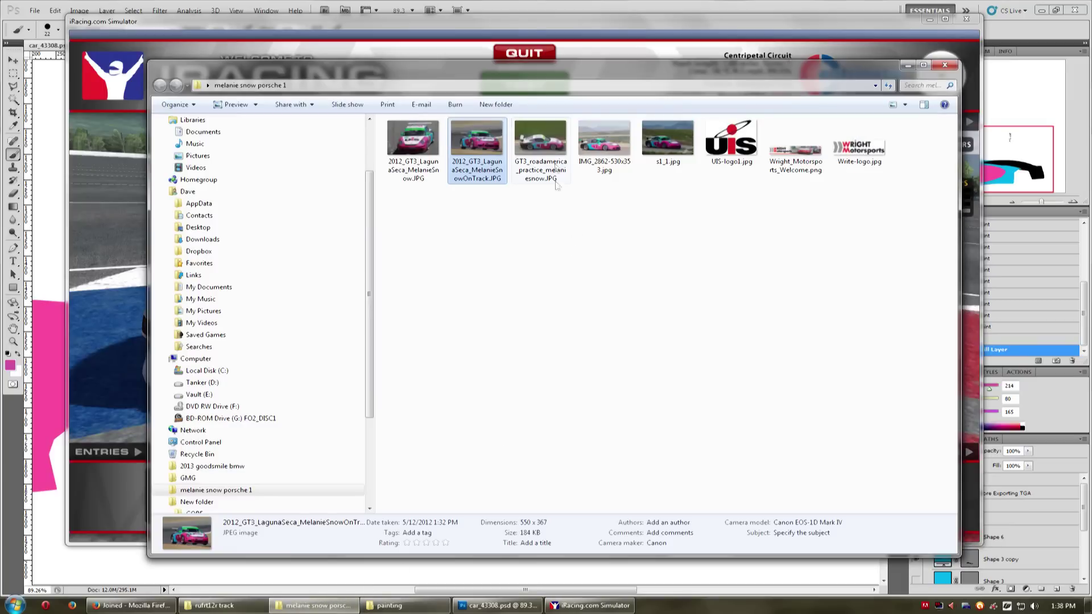
pyautogui.doubleClick(551, 138)
pyautogui.moveTo(924, 210); pyautogui.dragTo(610, 161)
pyautogui.scroll(3, 594, 421)
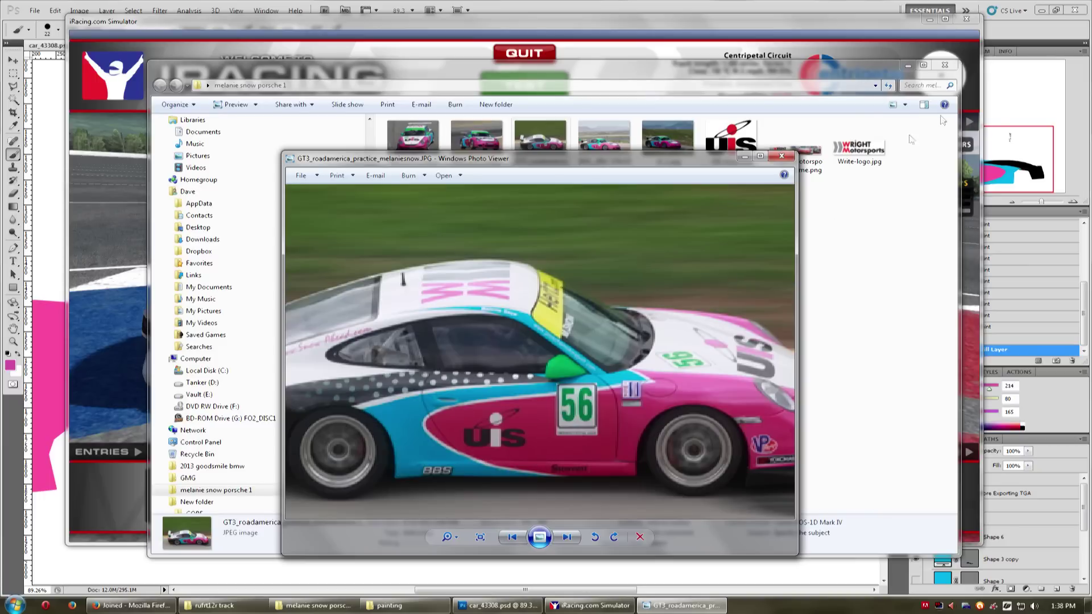
pyautogui.click(908, 65)
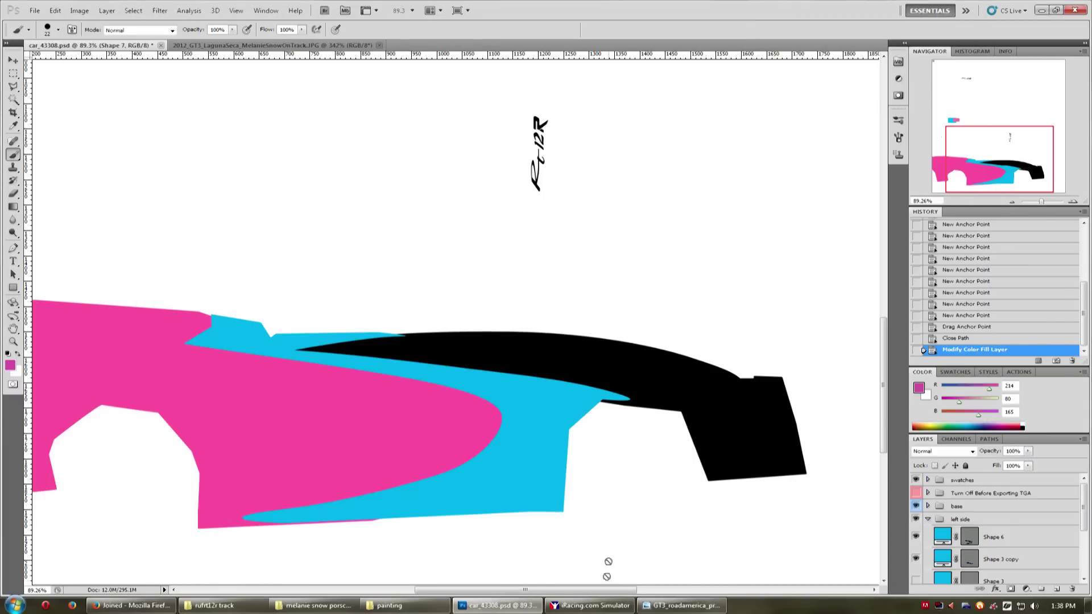
# Bring iRacing back up and examine the left side's pink and cyan shapes from side and front-quarter angles.
pyautogui.click(588, 606)
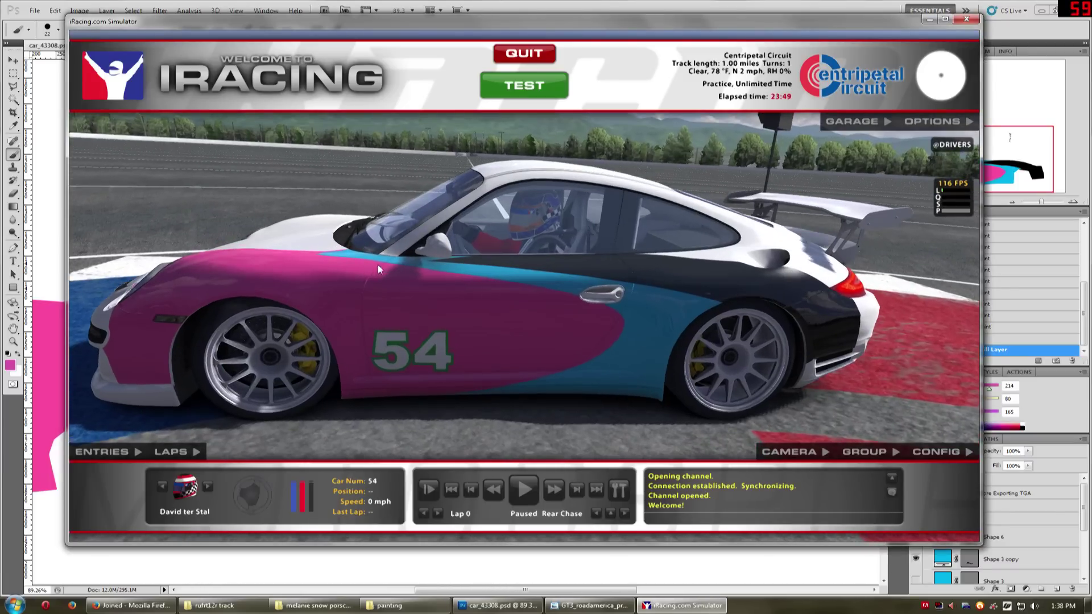
pyautogui.moveTo(163, 339); pyautogui.dragTo(305, 366)
pyautogui.moveTo(481, 333); pyautogui.dragTo(652, 316)
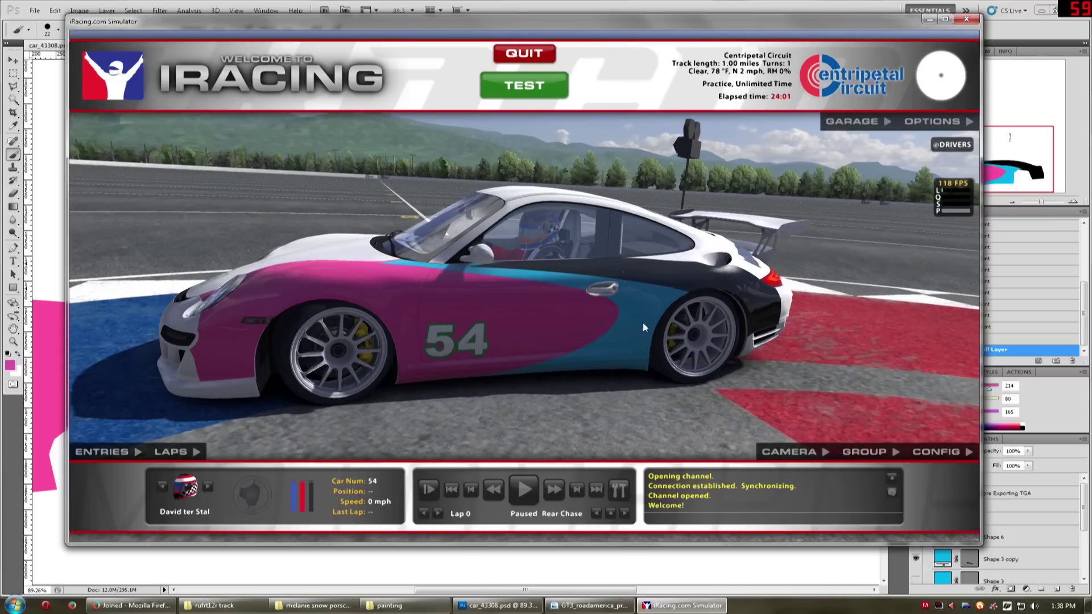
pyautogui.moveTo(667, 164); pyautogui.dragTo(534, 353)
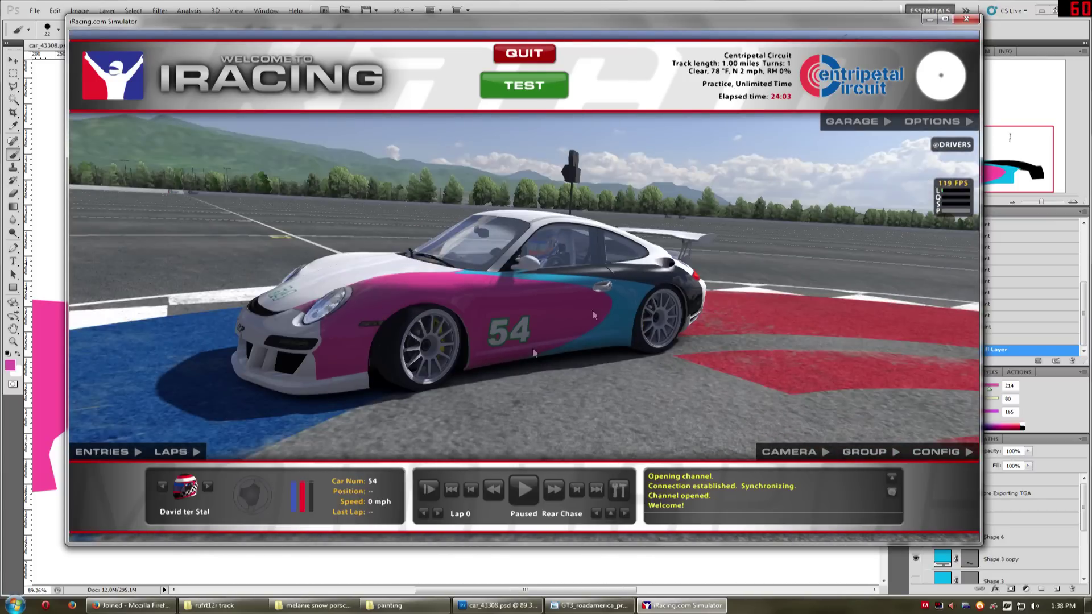
pyautogui.moveTo(253, 262); pyautogui.dragTo(444, 314)
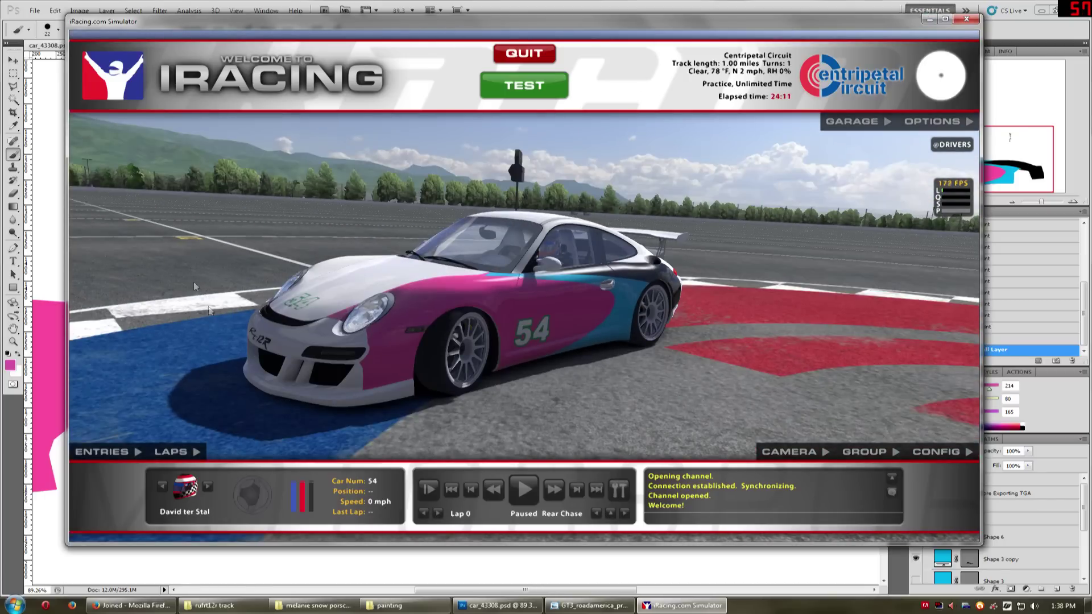
# Return to Photoshop, show the Turn Off Before Exporting TGA group, and collapse the left side group.
pyautogui.click(927, 21)
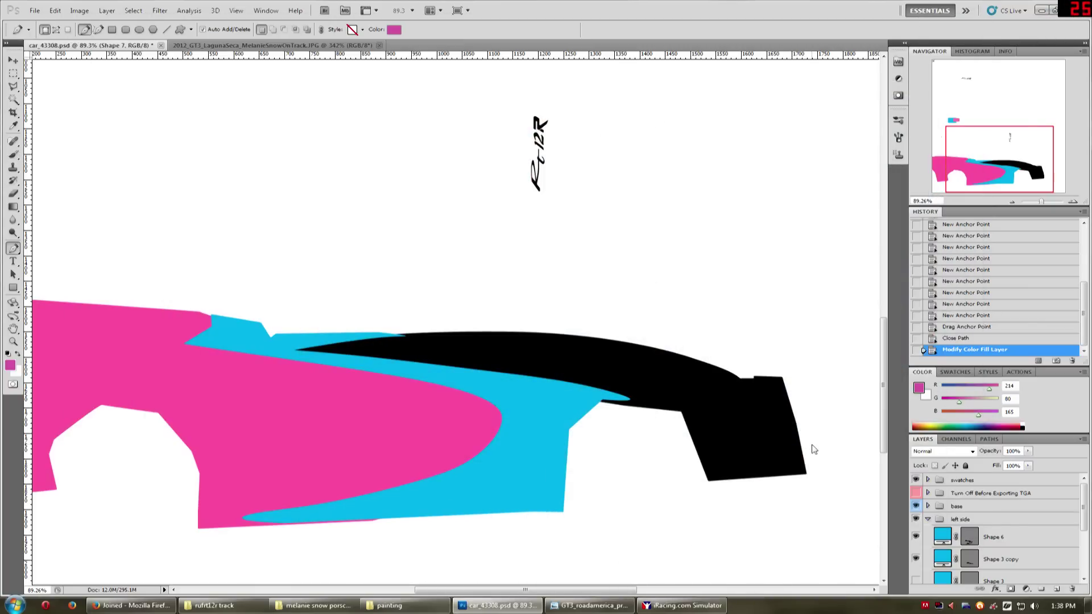
pyautogui.click(916, 492)
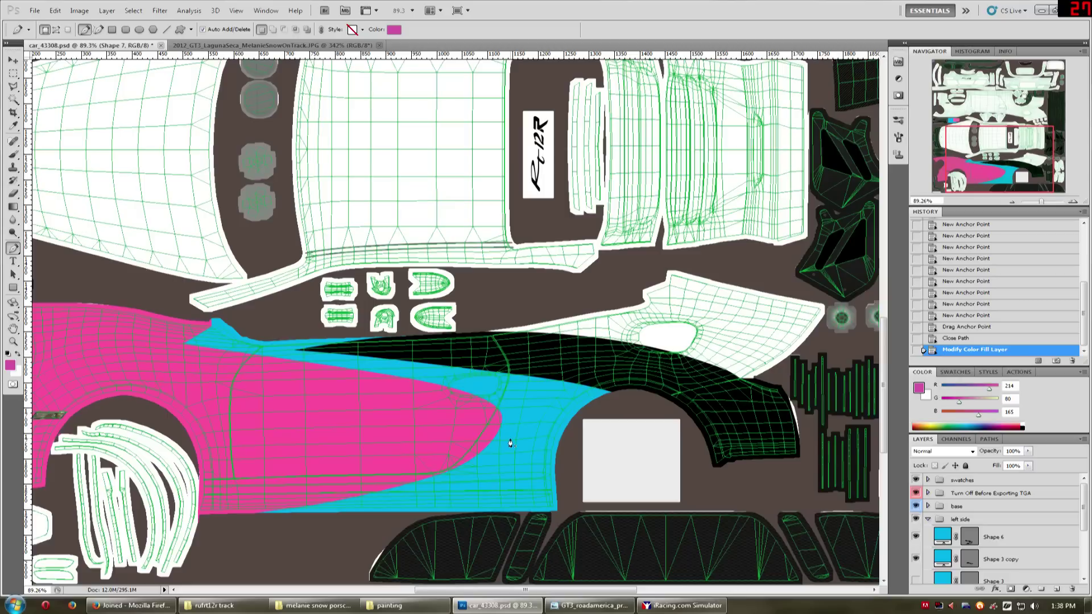
pyautogui.scroll(-2, 520, 431)
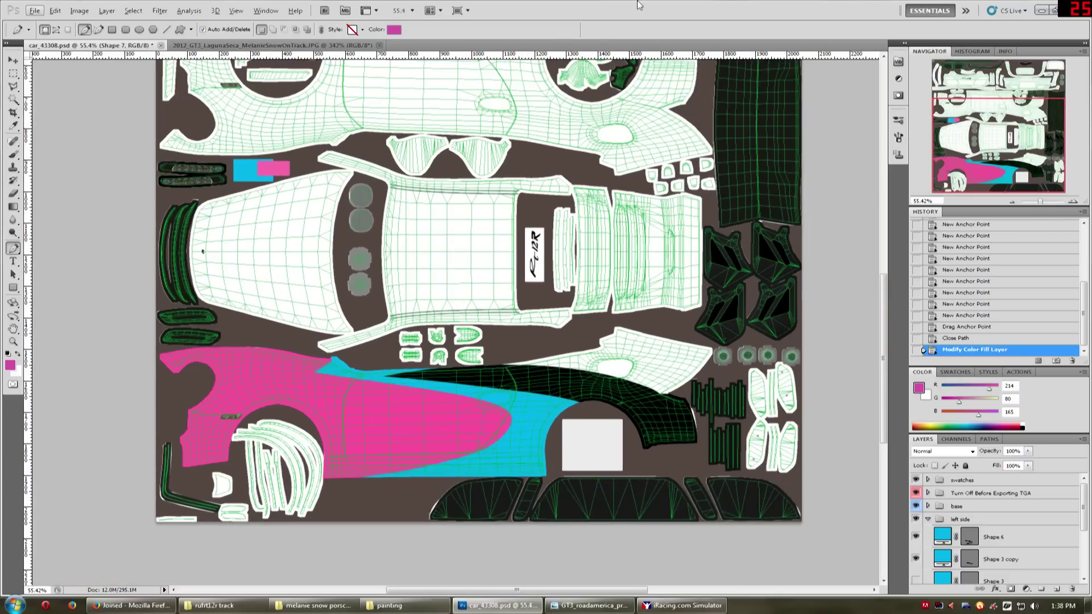
pyautogui.moveTo(1028, 133); pyautogui.dragTo(1001, 143)
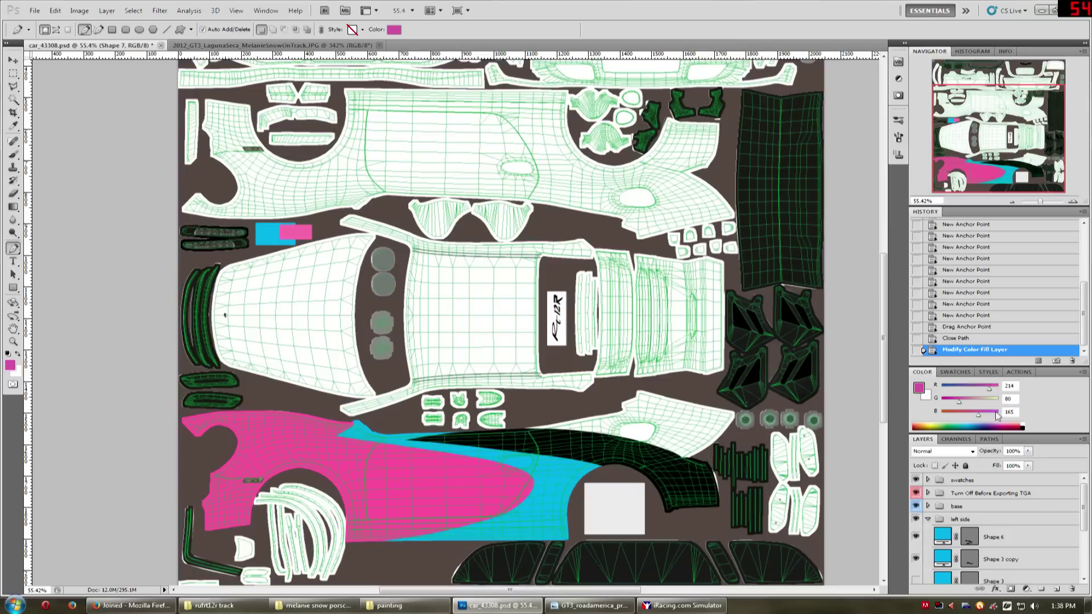
pyautogui.click(928, 520)
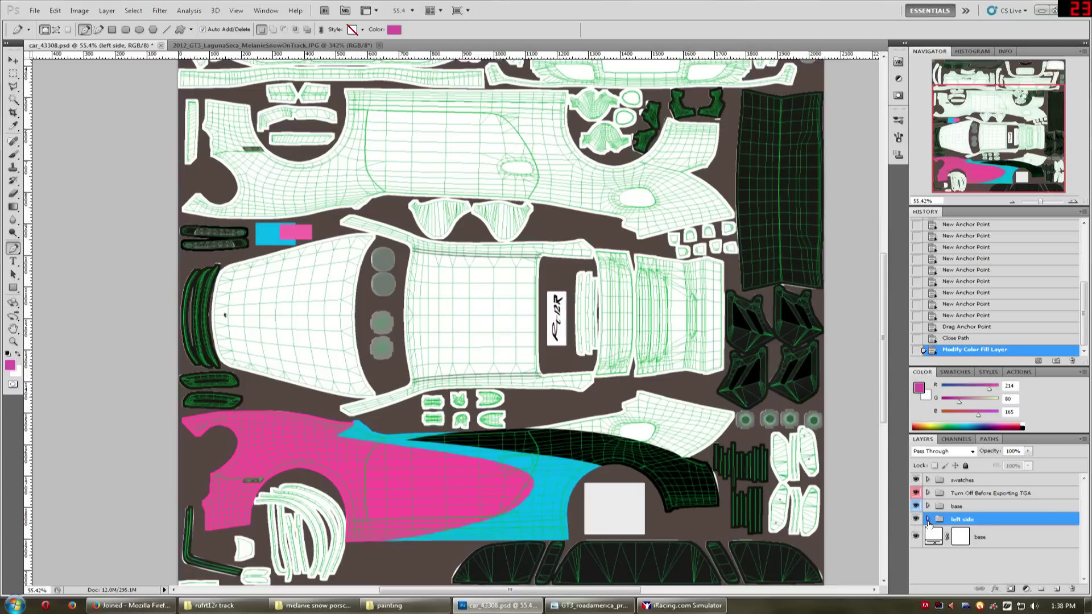
# Create a new layer group above the left side group and name it "nose".
pyautogui.click(1039, 592)
pyautogui.doubleClick(962, 520)
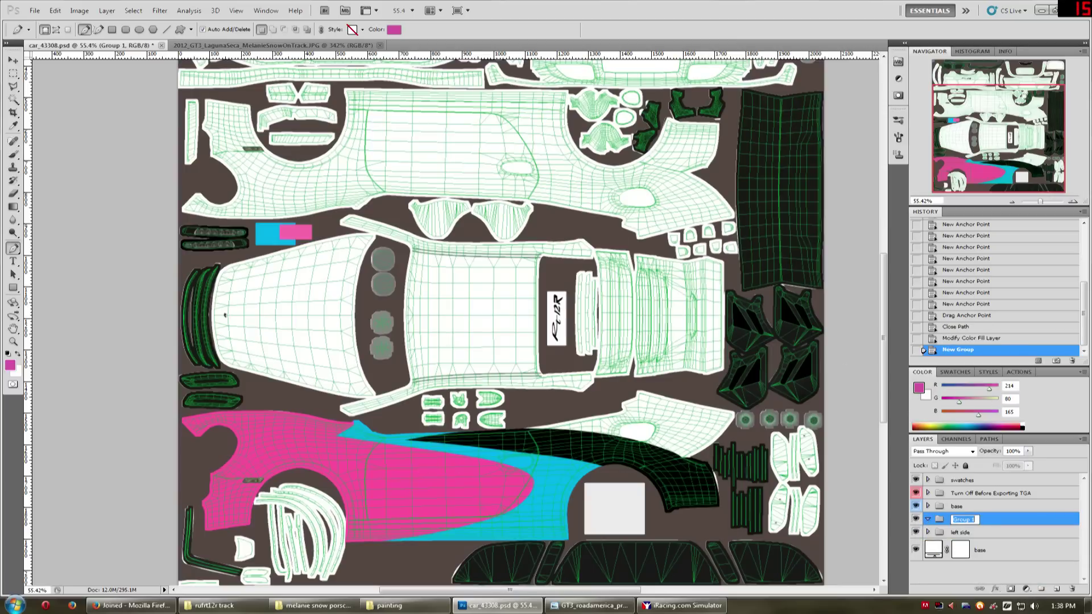
pyautogui.write('nose')
pyautogui.press('Return')
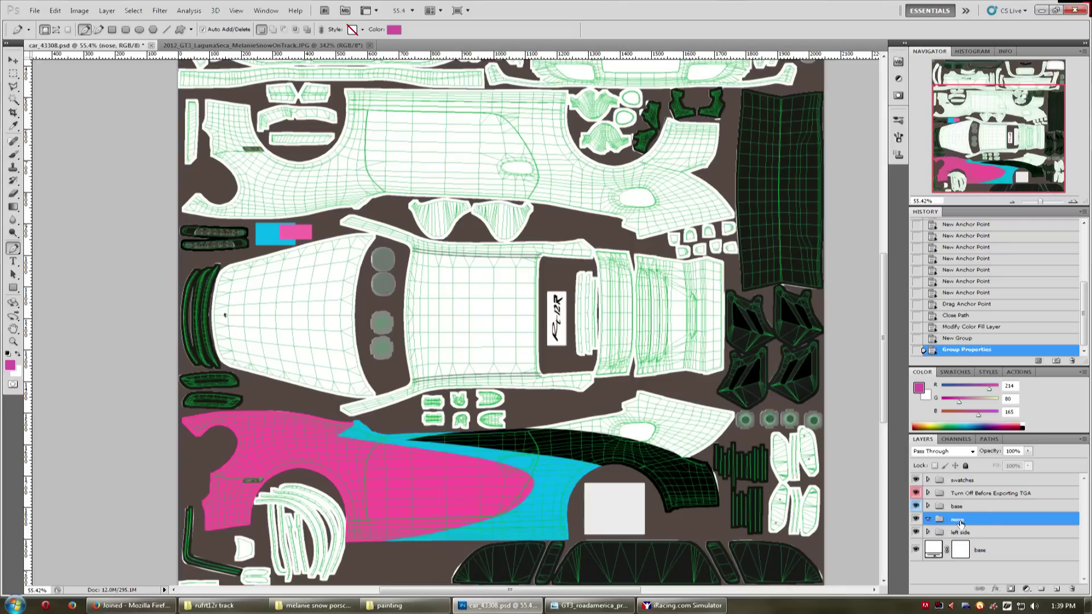
# Sample the pink colour swatch on the template as the foreground colour.
pyautogui.press('b')
pyautogui.keyDown('alt'); pyautogui.click(437, 463); pyautogui.keyUp('alt')
pyautogui.scroll(3, 322, 324)
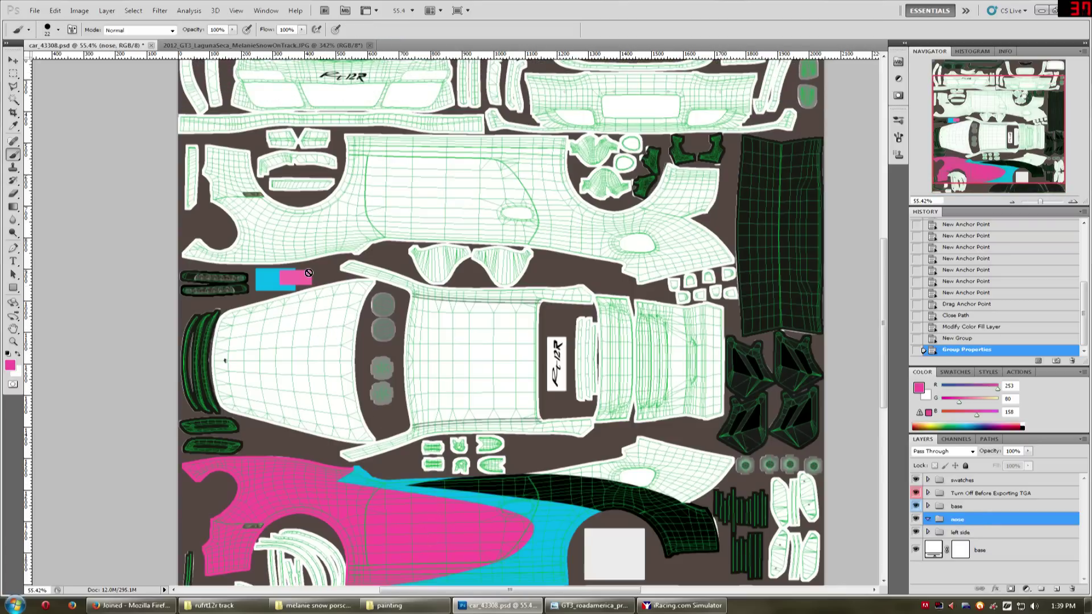
# With the Pen tool, start a pink shape around the front bumper with the Rt-12R logo, following its left and lower edges.
pyautogui.scroll(10, 309, 274)
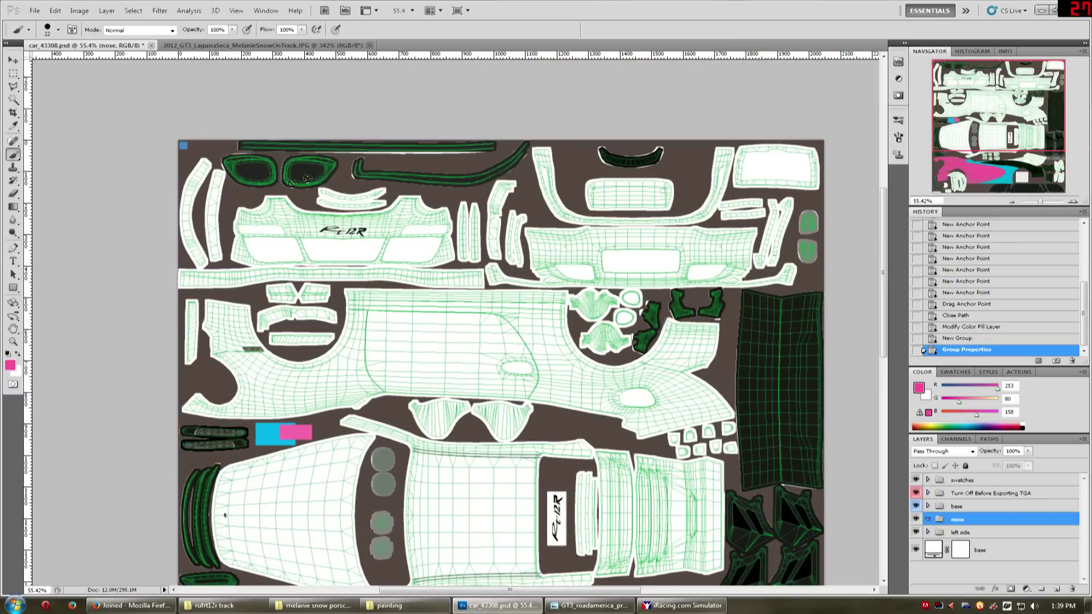
pyautogui.keyDown('alt'); pyautogui.scroll(4, 491, 309); pyautogui.keyUp('alt')
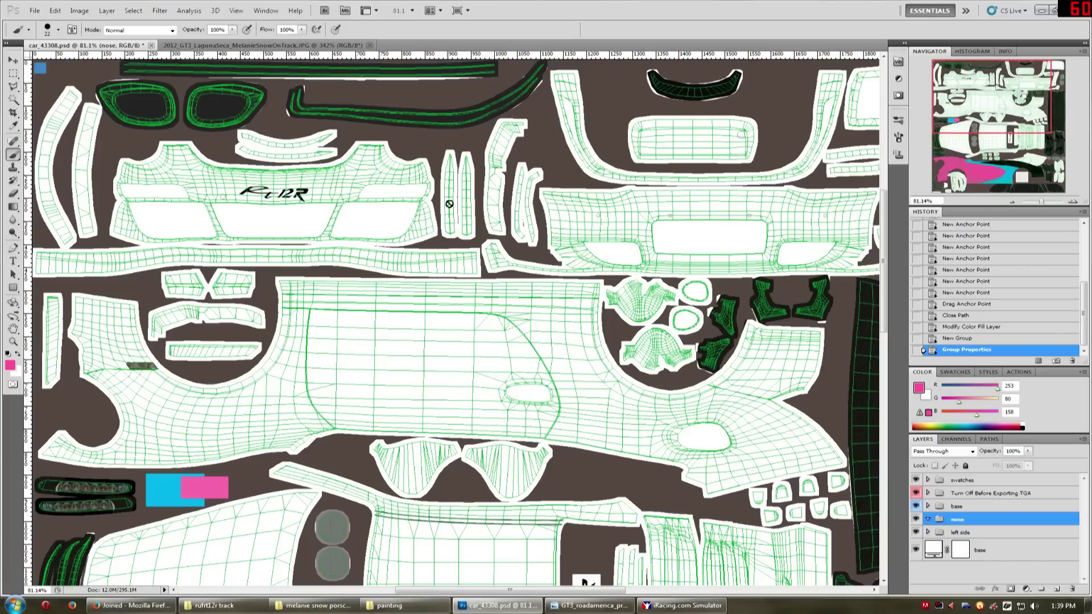
pyautogui.press('p')
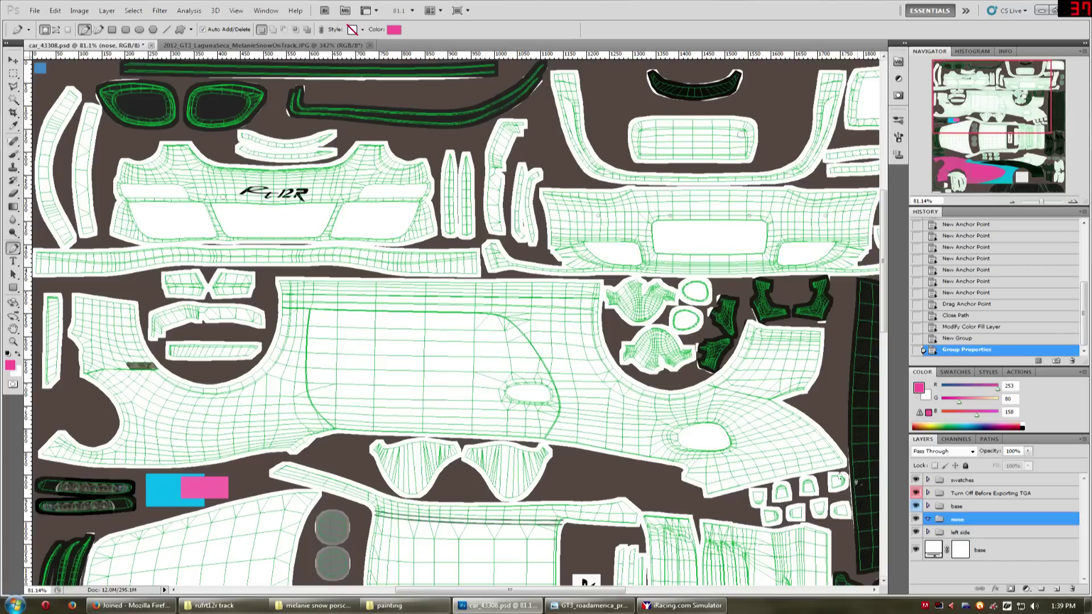
pyautogui.click(106, 141)
pyautogui.click(104, 239)
pyautogui.click(135, 243)
pyautogui.click(151, 244)
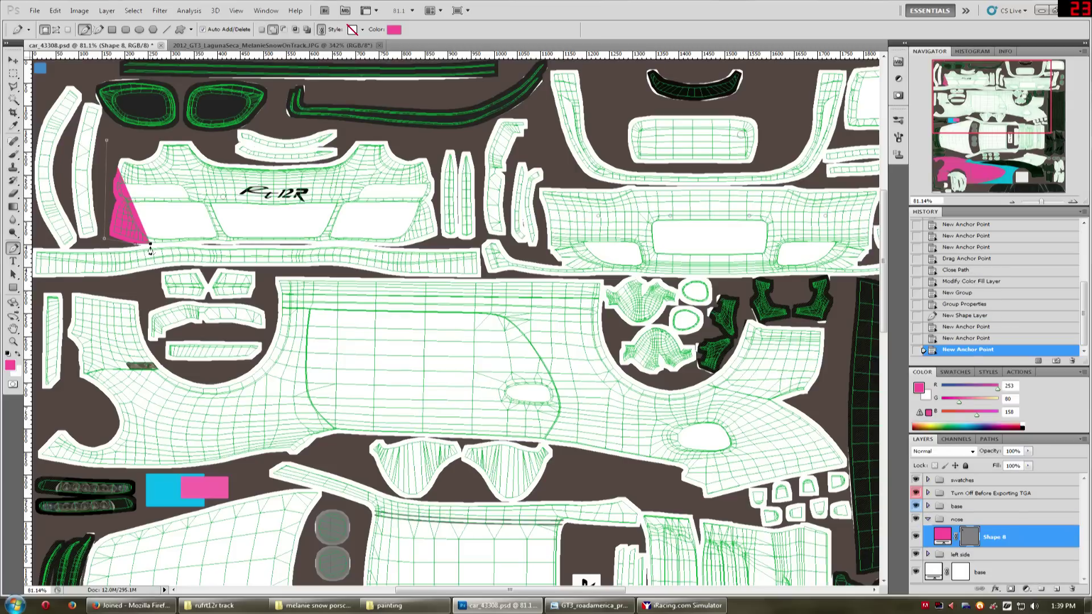
pyautogui.click(207, 246)
pyautogui.click(338, 245)
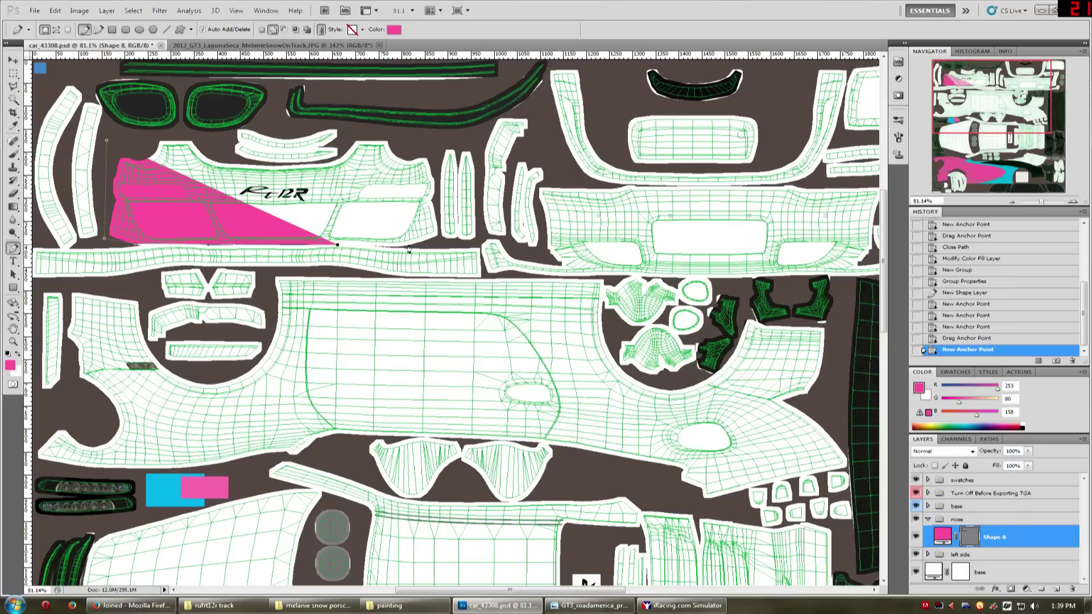
pyautogui.click(437, 244)
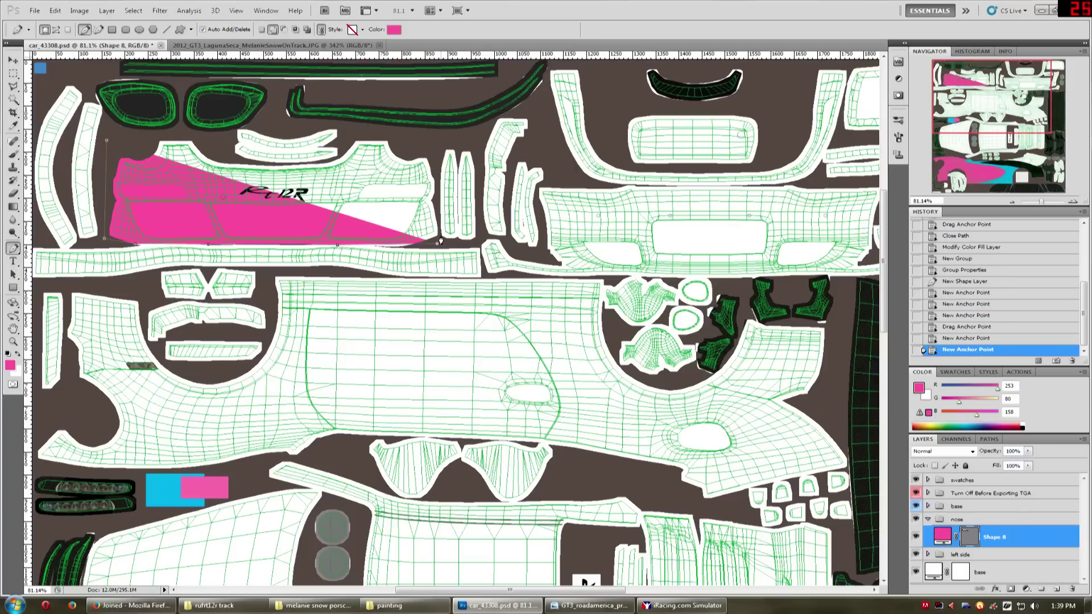
# Continue the pink shape up the bumper's right side and along its upper contour, and close the path at the starting point.
pyautogui.click(432, 139)
pyautogui.click(351, 132)
pyautogui.click(337, 161)
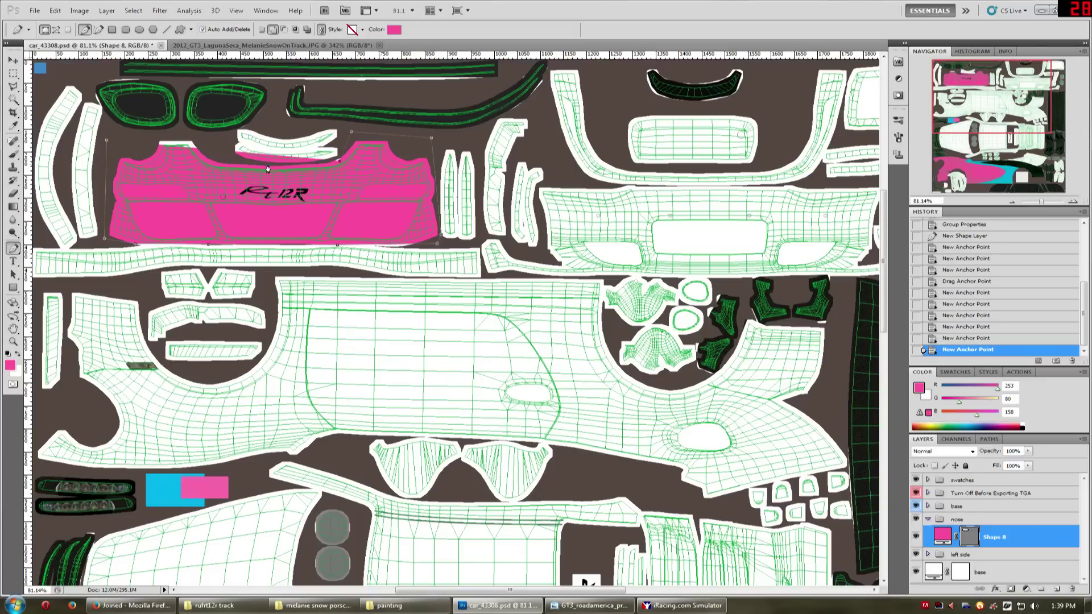
pyautogui.click(239, 165)
pyautogui.click(200, 142)
pyautogui.click(128, 137)
pyautogui.click(106, 139)
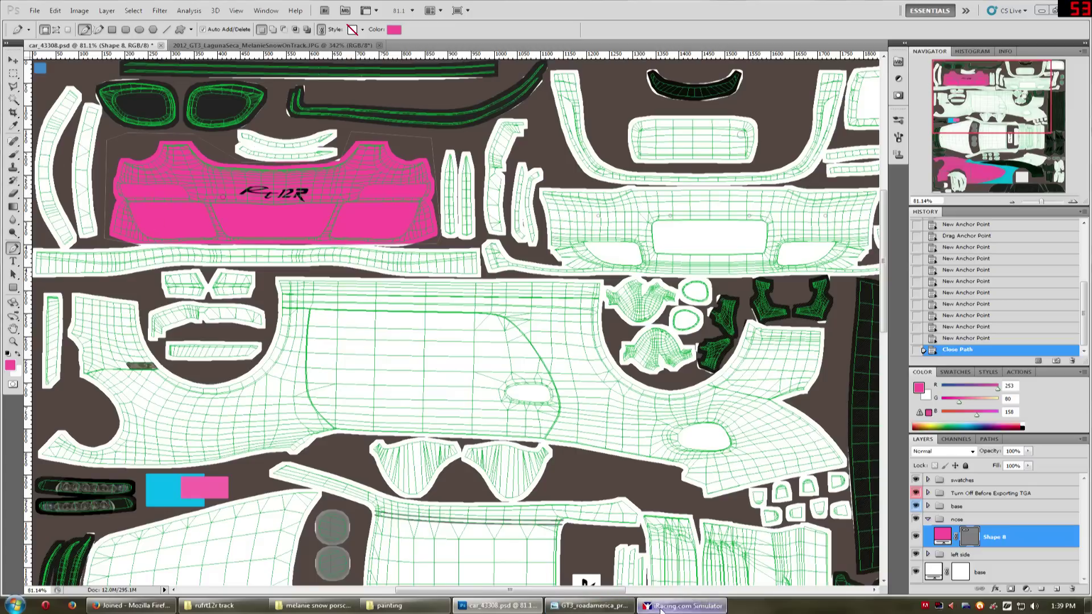
# Switch to iRacing and examine the car's front bumper from higher and lower front angles.
pyautogui.click(683, 605)
pyautogui.moveTo(363, 370); pyautogui.dragTo(430, 444)
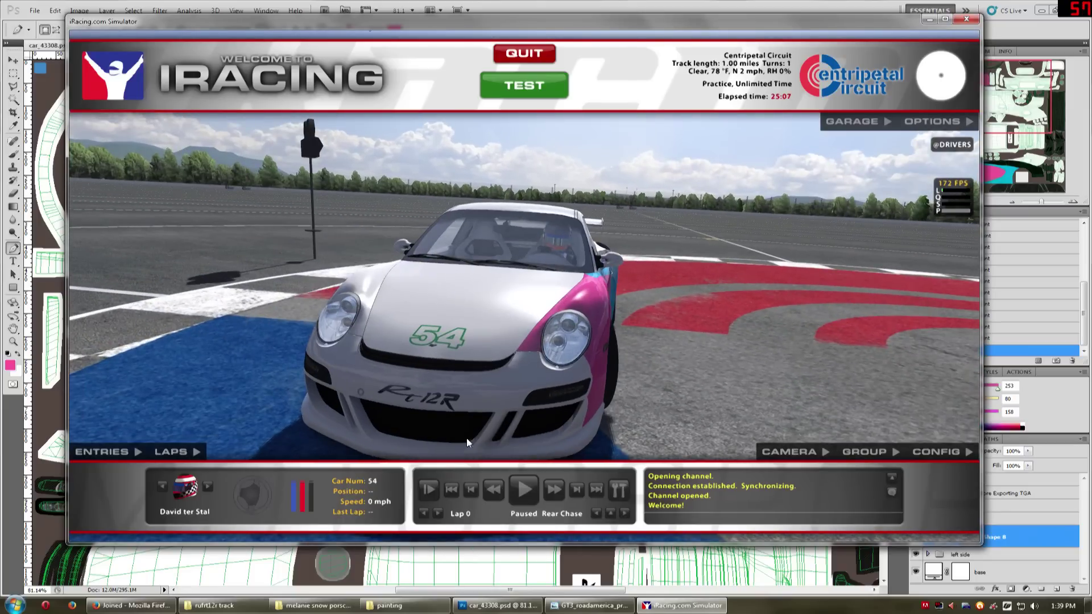
pyautogui.moveTo(491, 415); pyautogui.dragTo(479, 301)
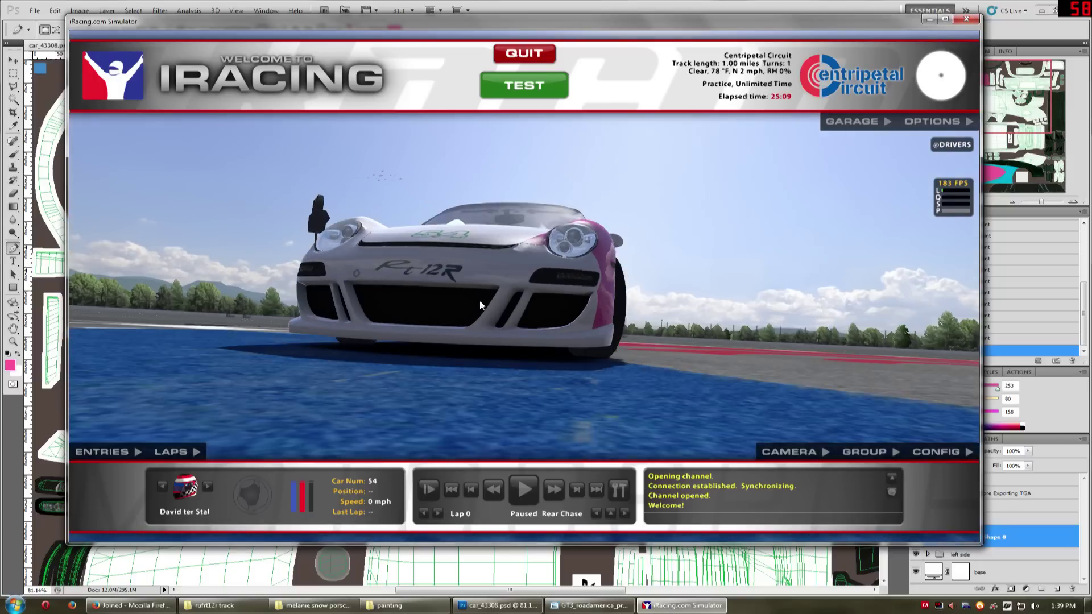
pyautogui.moveTo(497, 292); pyautogui.dragTo(503, 341)
# Return to Photoshop and start another pink Pen shape around the two curved strips left of the front bumper.
pyautogui.hotkey('alt', 'Tab')
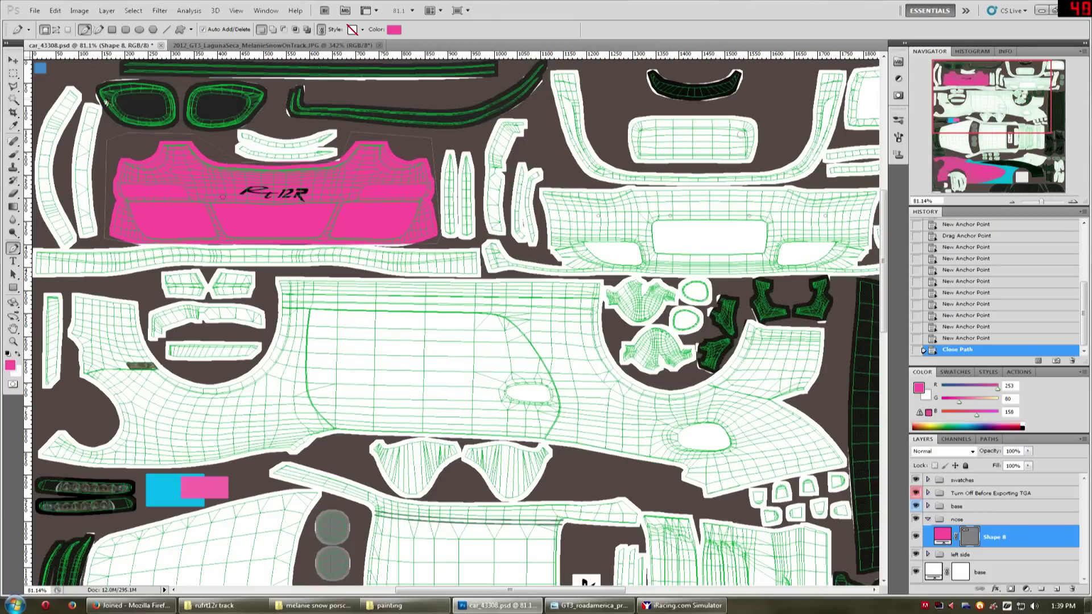
pyautogui.click(78, 74)
pyautogui.click(106, 127)
pyautogui.click(105, 244)
pyautogui.click(50, 247)
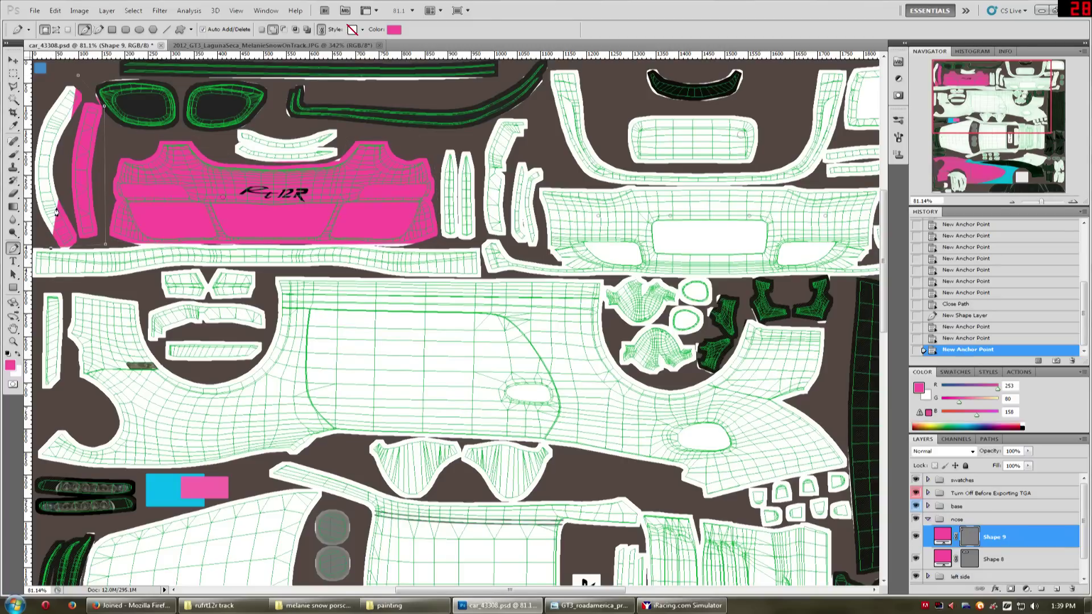
pyautogui.scroll(-3, 130, 213)
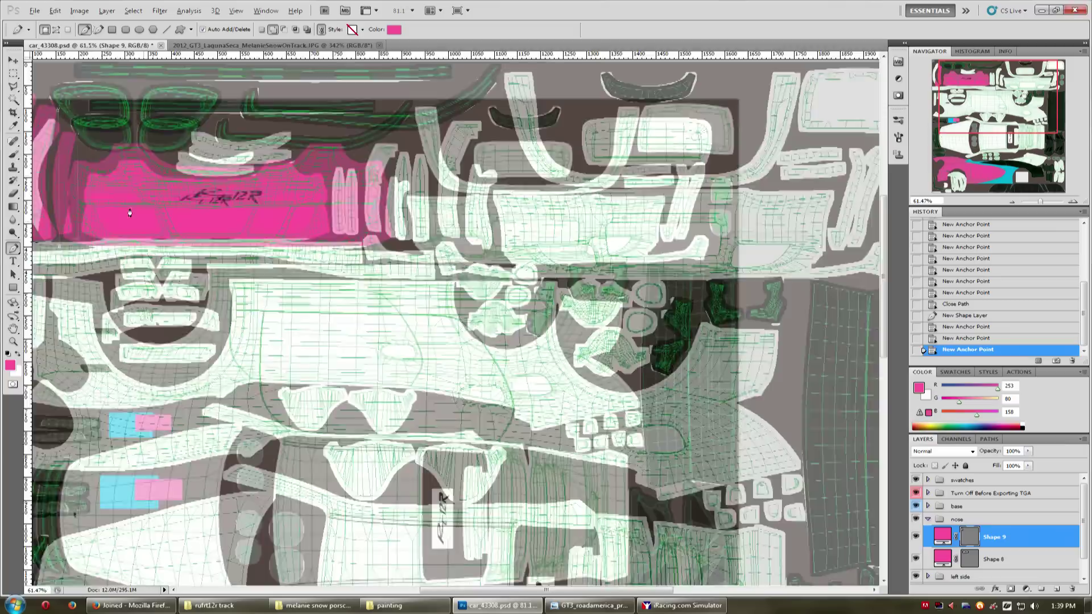
pyautogui.scroll(-2, 130, 212)
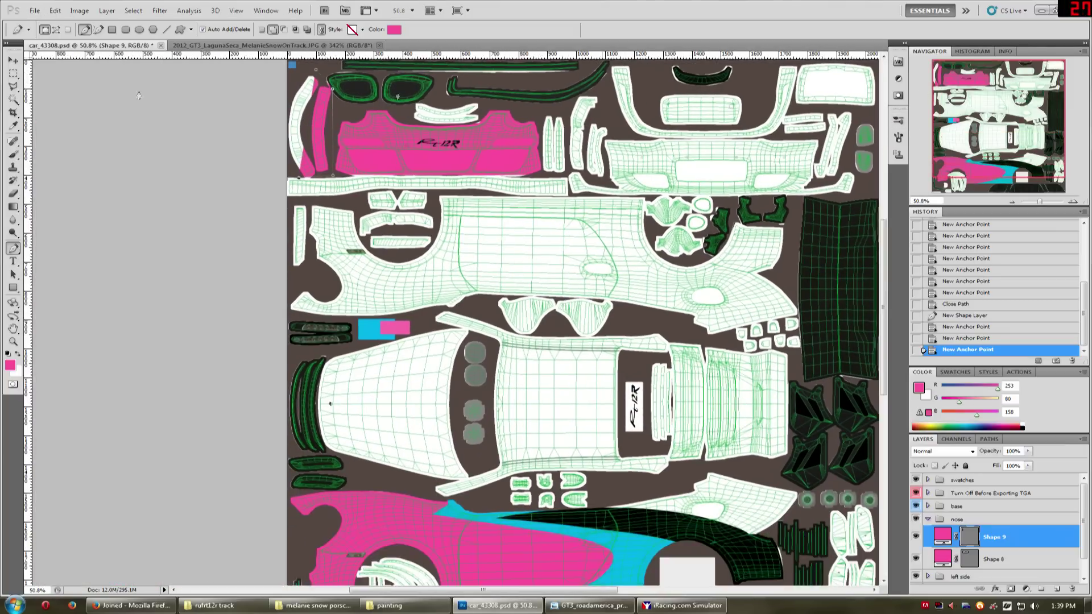
# Finish and close the pink shape covering the two curved strips in the template's upper-left corner.
pyautogui.click(283, 82)
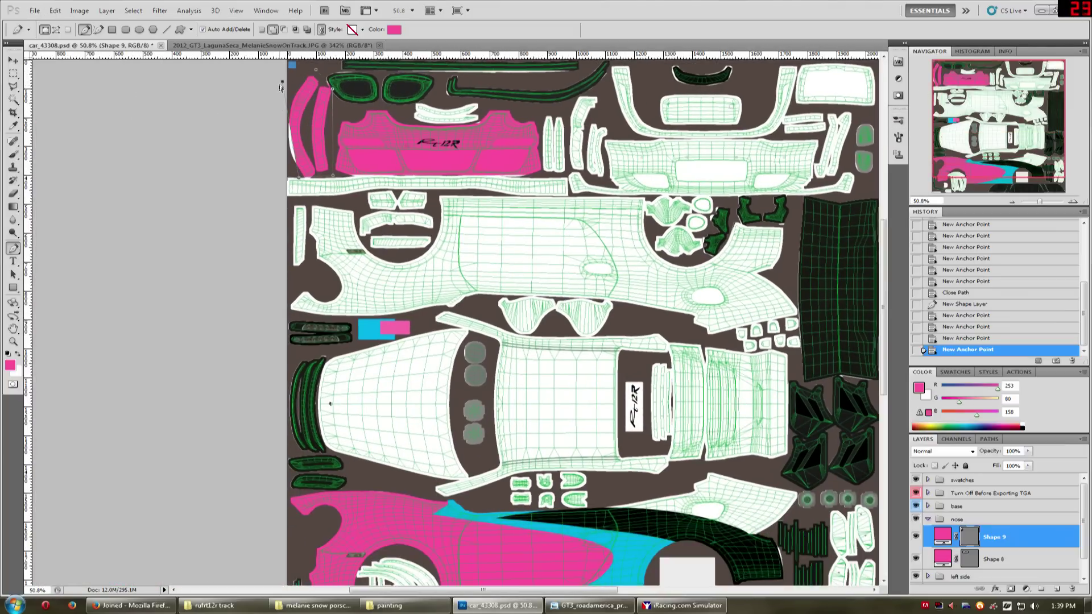
pyautogui.moveTo(259, 111); pyautogui.dragTo(283, 90)
pyautogui.click(317, 71)
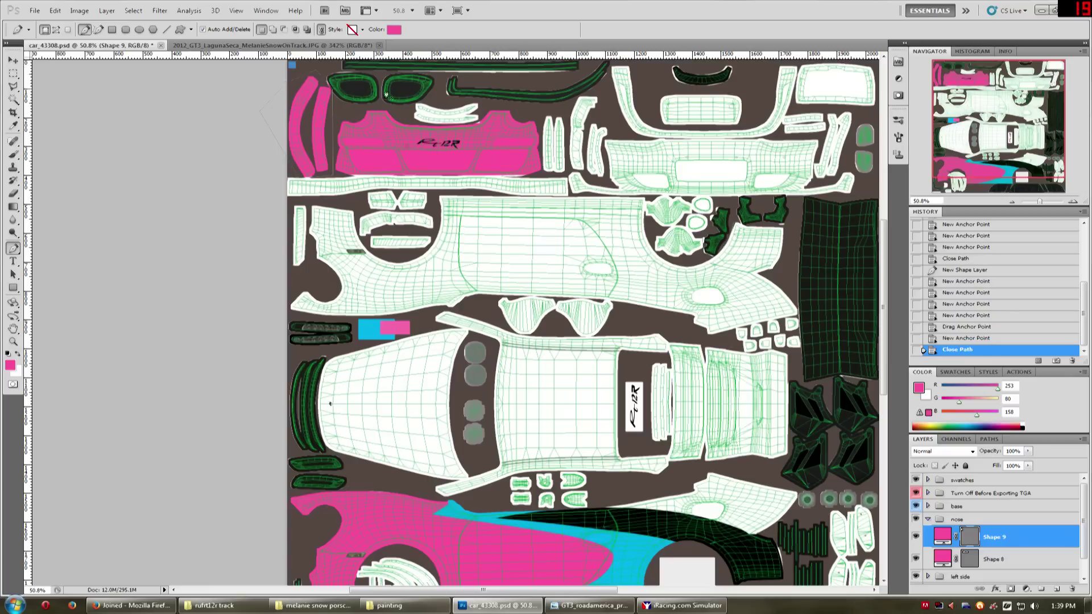
# Move the lower-right anchor point of the Shape 8 path outward so pink covers the front bumper's lower-right corner.
pyautogui.scroll(3, 752, 147)
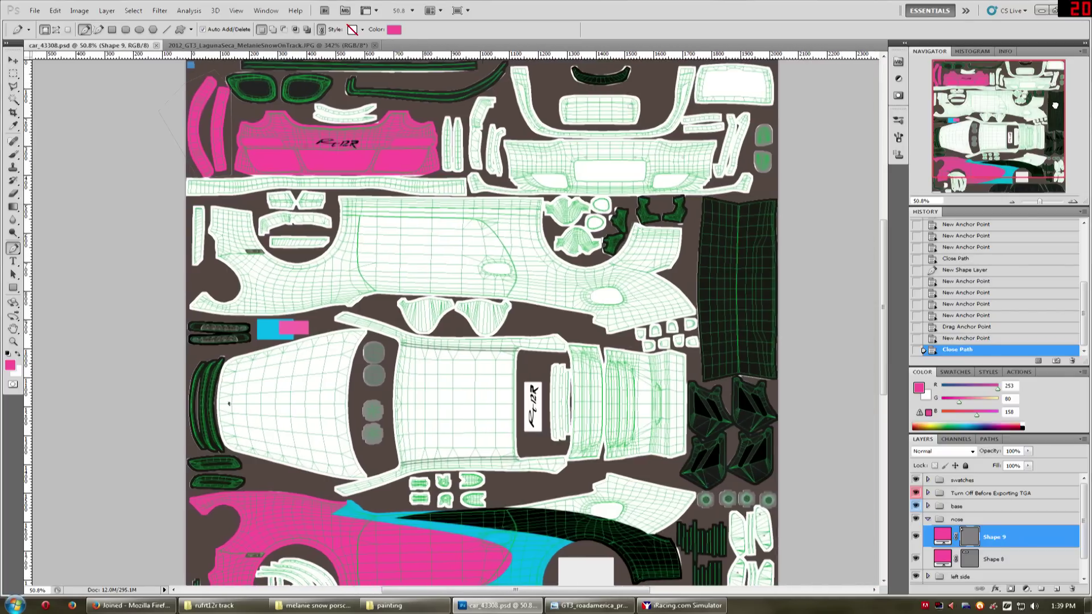
pyautogui.scroll(2, 581, 144)
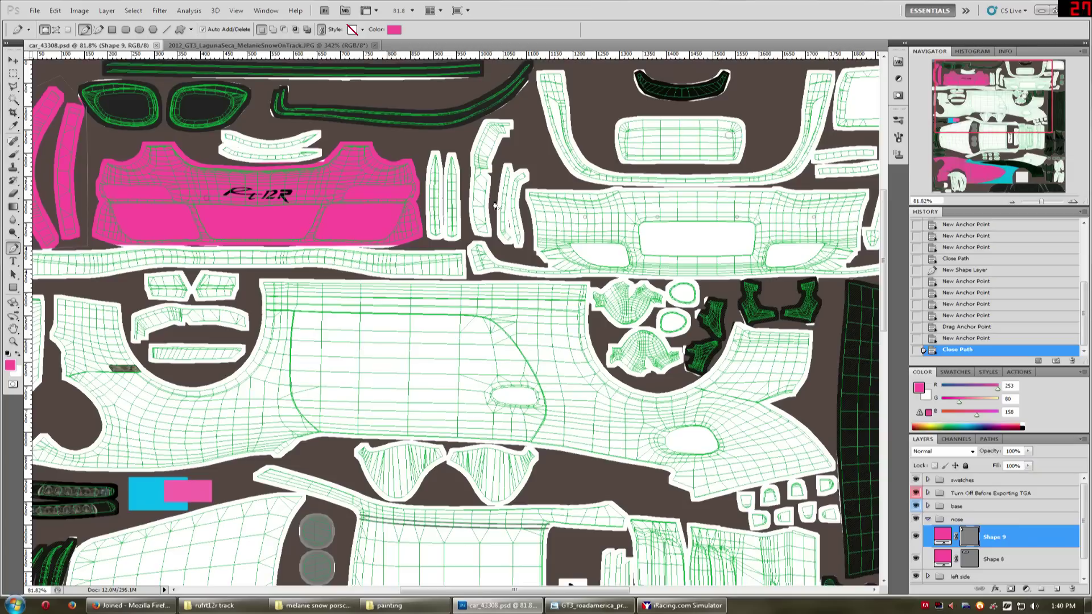
pyautogui.hotkey('alt', '[')
pyautogui.moveTo(397, 248); pyautogui.dragTo(415, 250)
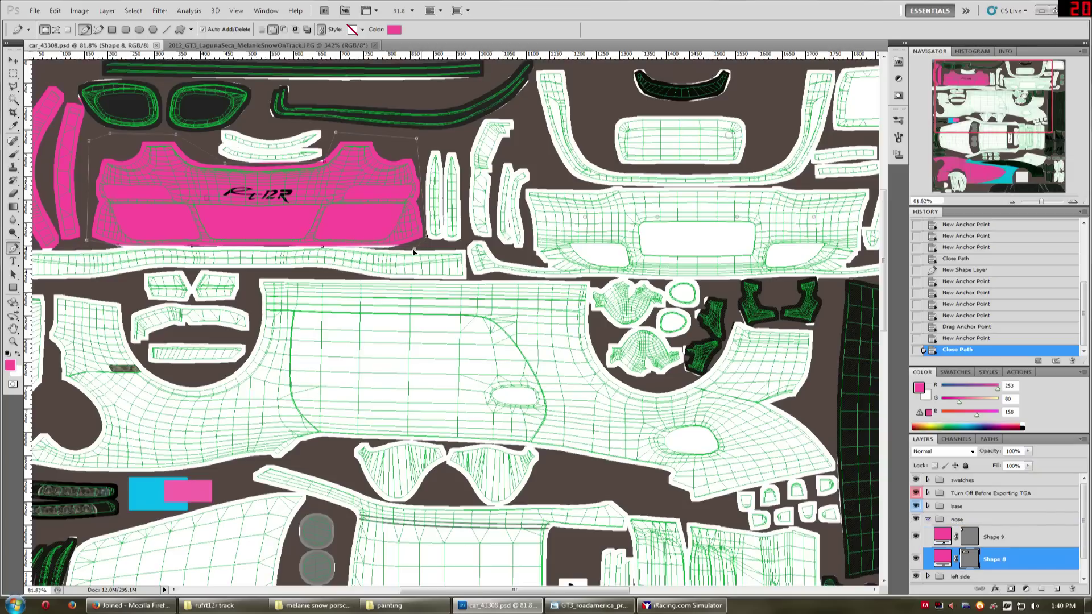
pyautogui.press('Return')
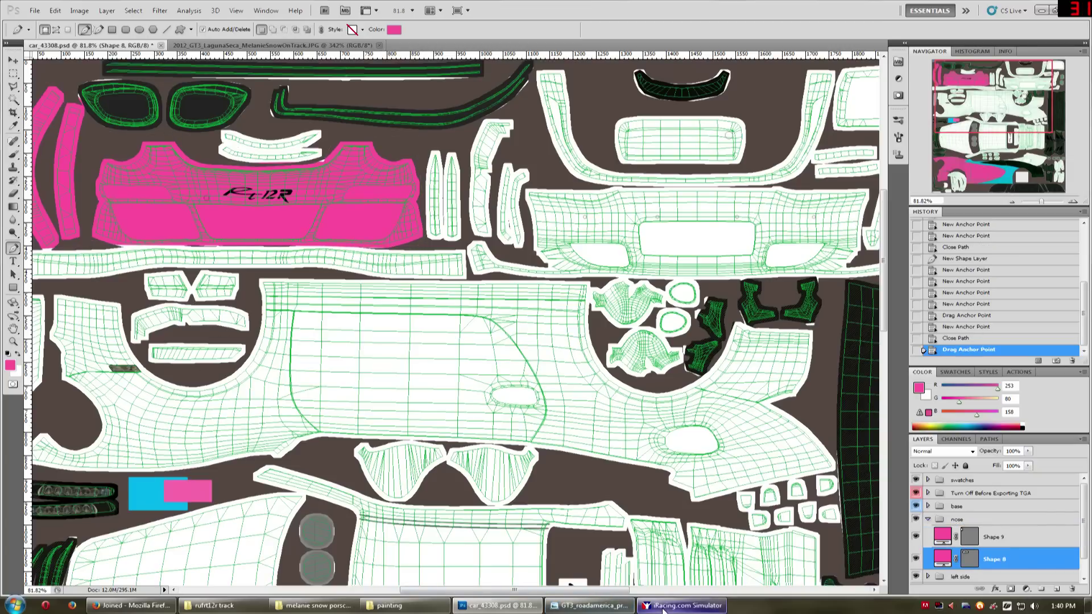
# Check the car's nose in the iRacing simulator, return to Photoshop and save the PSD.
pyautogui.click(683, 606)
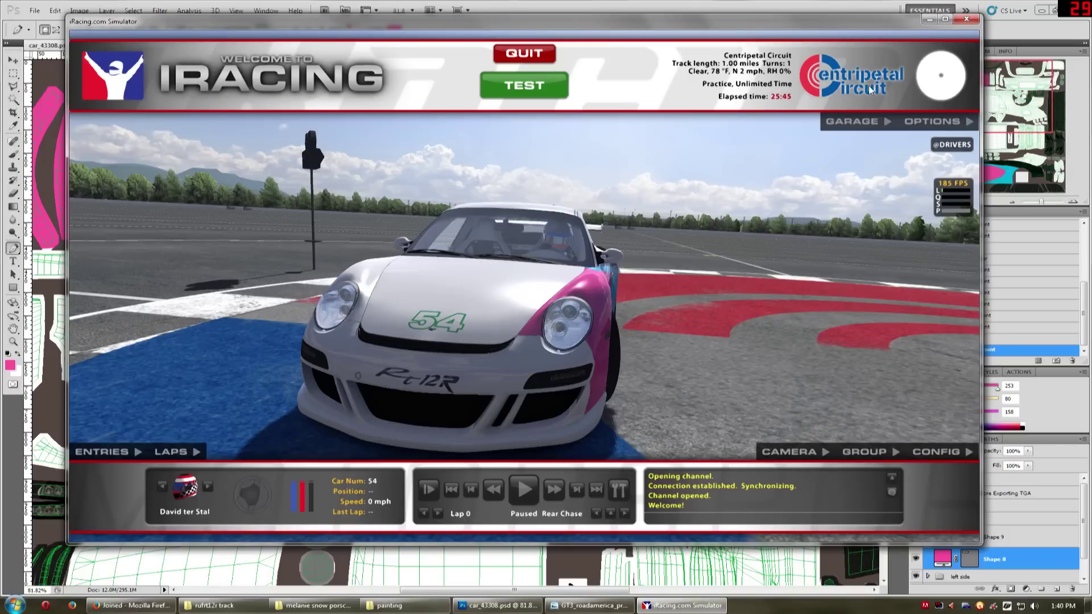
pyautogui.click(930, 19)
pyautogui.hotkey('ctrl', 's')
pyautogui.moveTo(1032, 103); pyautogui.dragTo(1031, 105)
pyautogui.scroll(5, 175, 287)
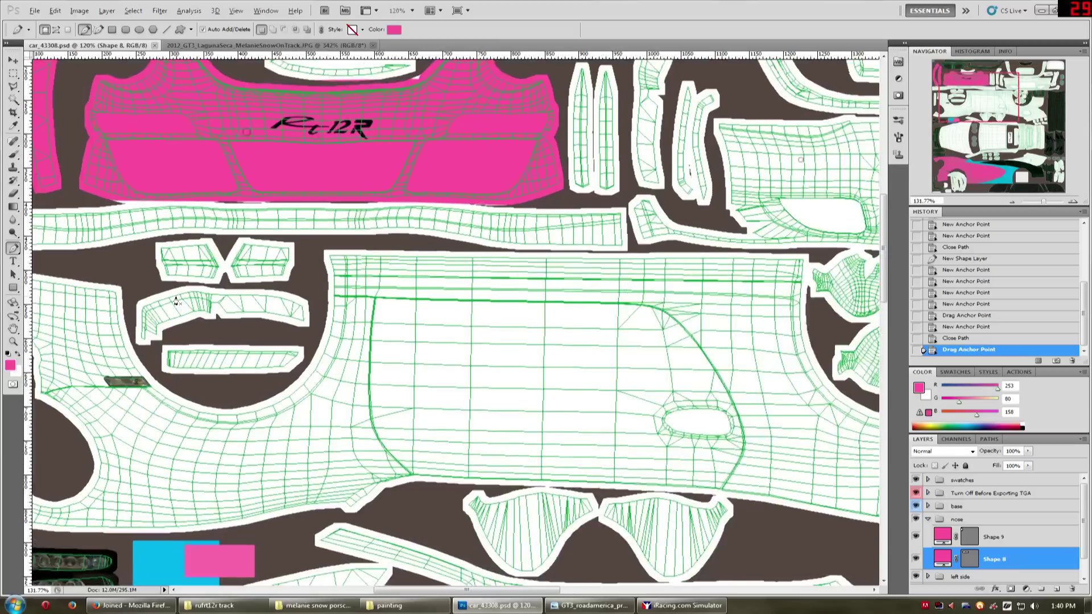
# Add a new layer above Shape 9 and set the foreground colour to pure red (255, 0, 0).
pyautogui.click(980, 540)
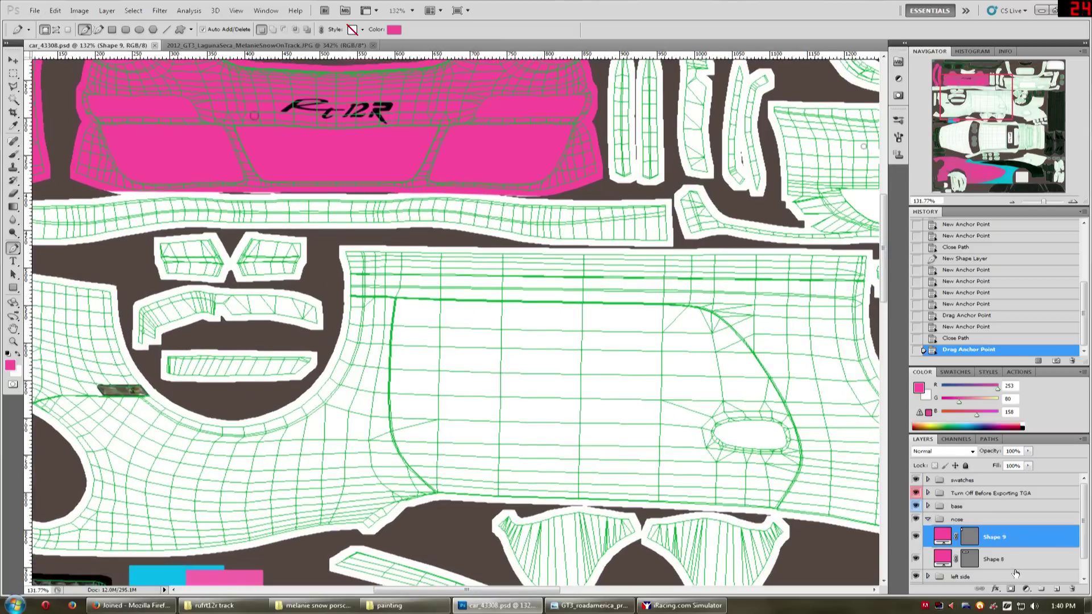
pyautogui.moveTo(208, 235); pyautogui.dragTo(296, 283)
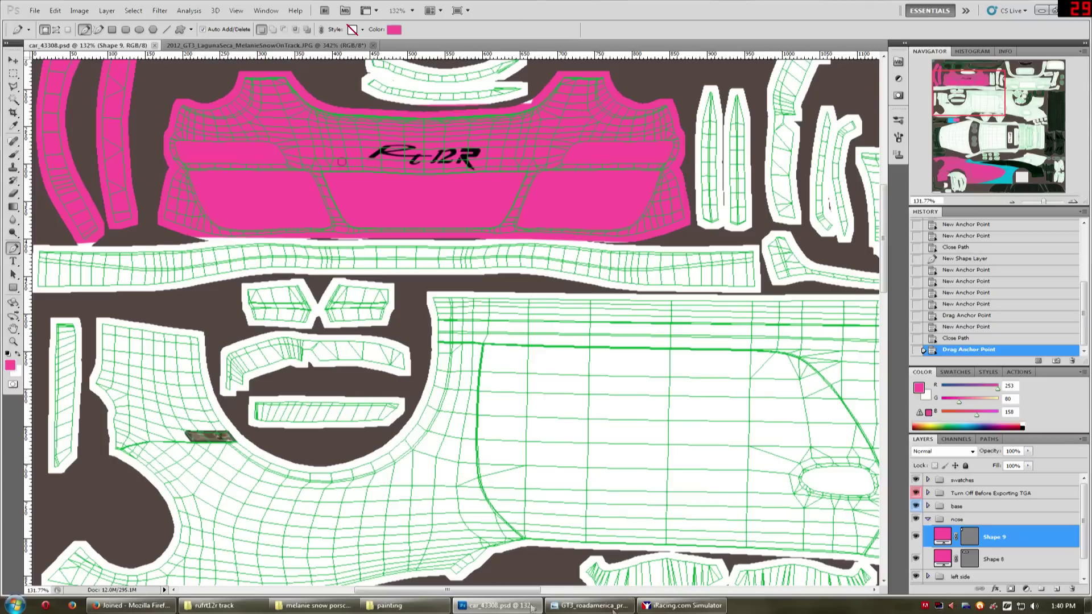
pyautogui.click(1057, 589)
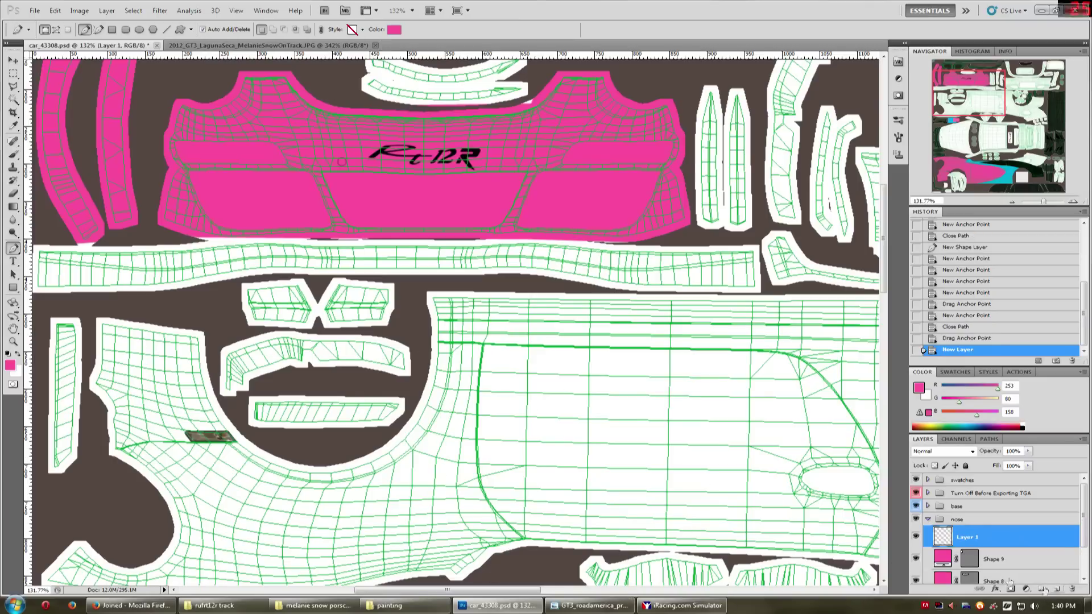
pyautogui.click(920, 388)
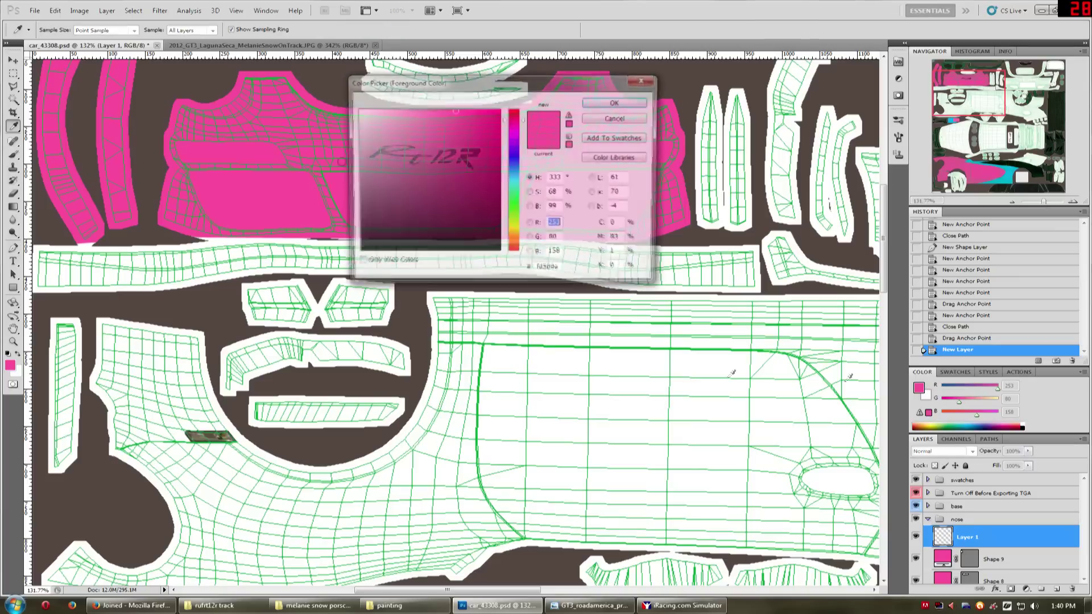
pyautogui.moveTo(514, 117); pyautogui.dragTo(514, 108)
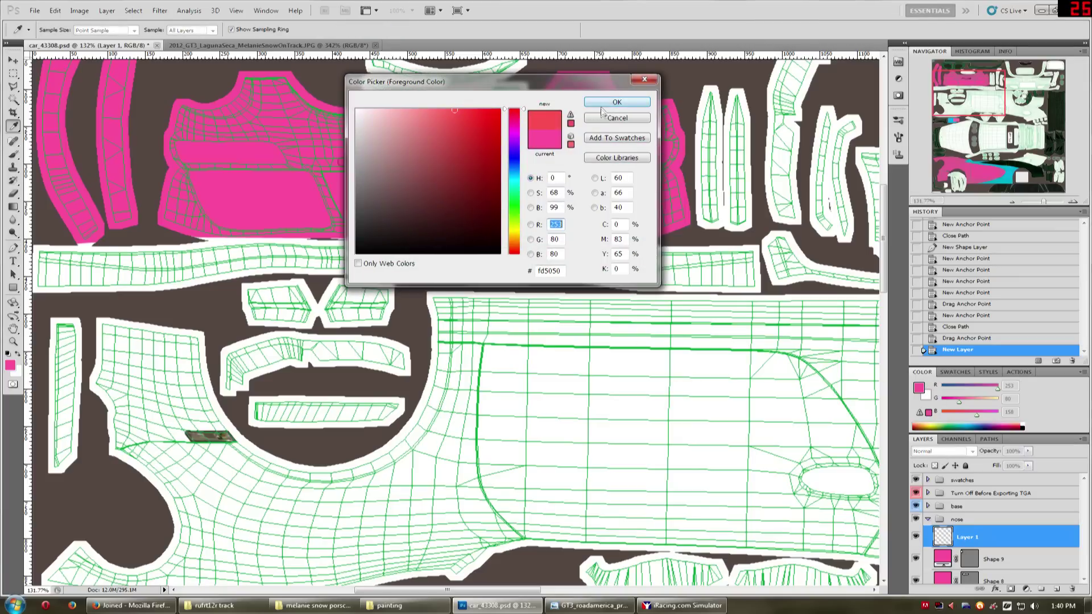
pyautogui.click(617, 101)
# Paint the two small slanted pieces in the front wheel arch red with a 47 px brush at 100% hardness.
pyautogui.press('b')
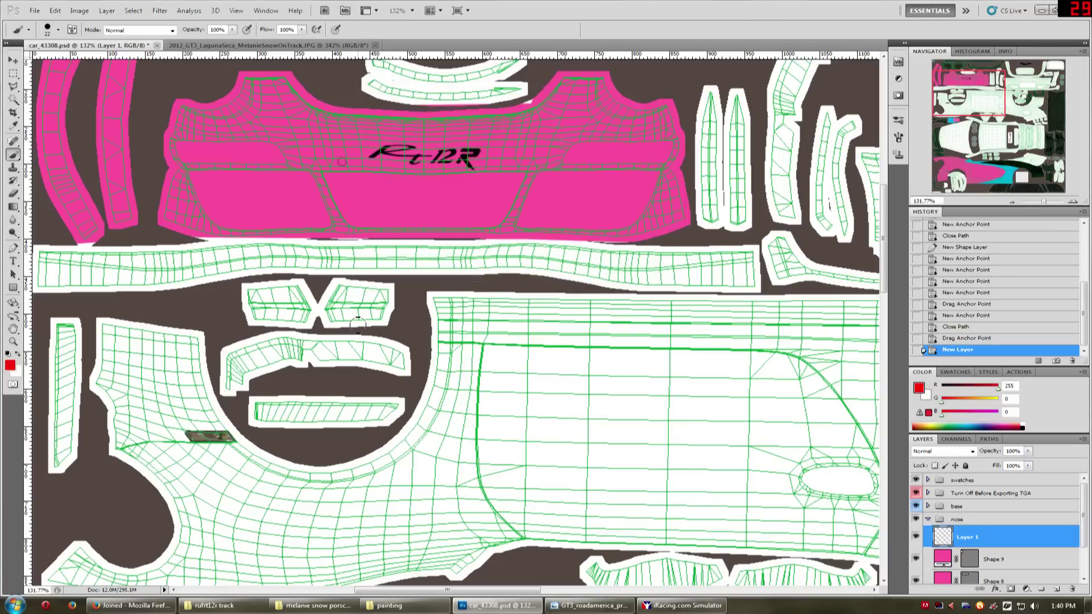
pyautogui.rightClick(350, 318)
pyautogui.moveTo(251, 299)
pyautogui.mouseDown()
pyautogui.moveTo(388, 293)
pyautogui.moveTo(365, 308)
pyautogui.moveTo(284, 321)
pyautogui.mouseUp()
pyautogui.rightClick(391, 307)
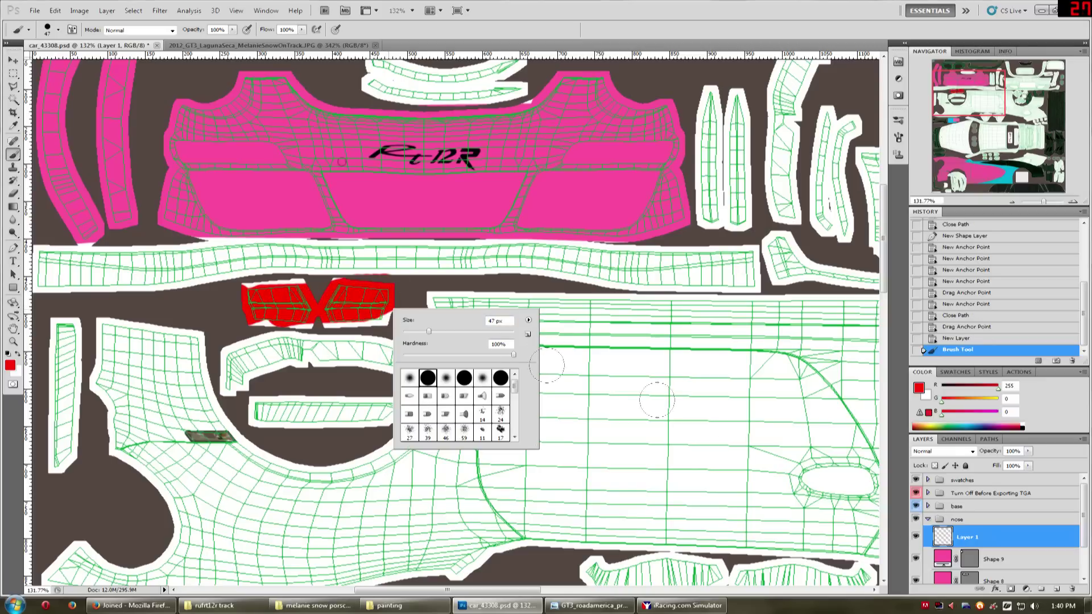
# Set the foreground colour to bright green (0, 255, 18) and paint the curved strip below the red pieces.
pyautogui.click(920, 388)
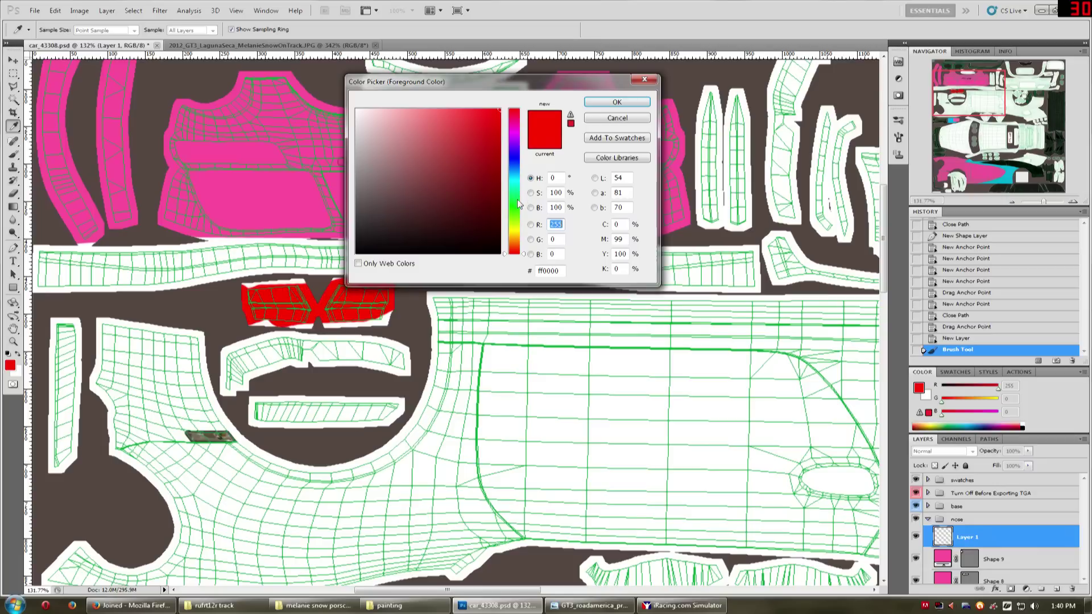
pyautogui.click(515, 204)
pyautogui.click(619, 104)
pyautogui.moveTo(230, 381)
pyautogui.mouseDown()
pyautogui.moveTo(250, 355)
pyautogui.moveTo(292, 349)
pyautogui.moveTo(401, 361)
pyautogui.mouseUp()
pyautogui.rightClick(338, 358)
pyautogui.rightClick(499, 287)
# Set the foreground colour to blue (0018ff) and paint the straight strip below the green one.
pyautogui.click(919, 388)
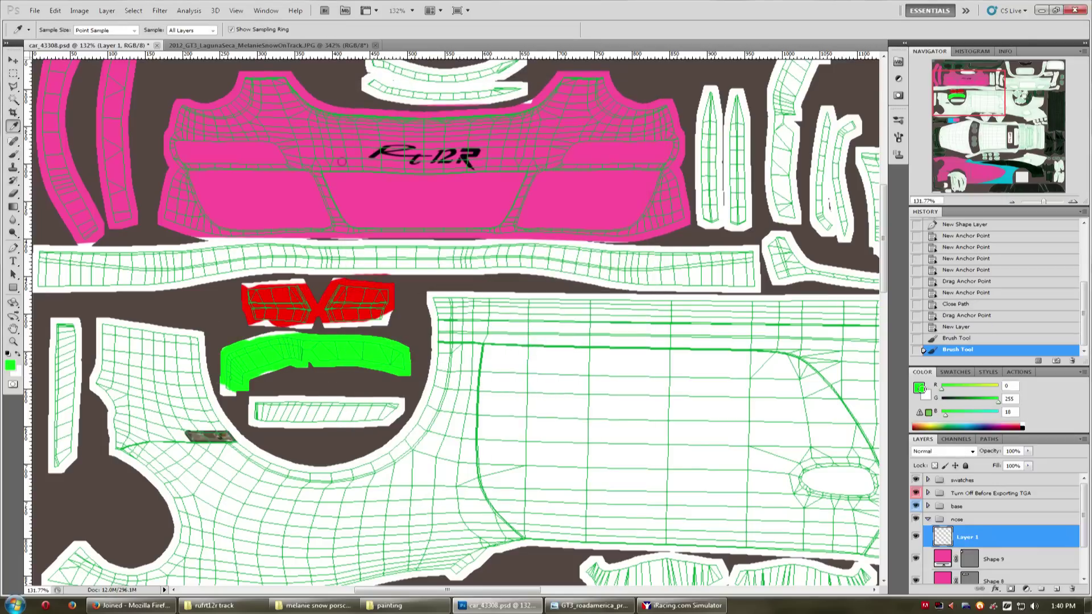
pyautogui.click(515, 160)
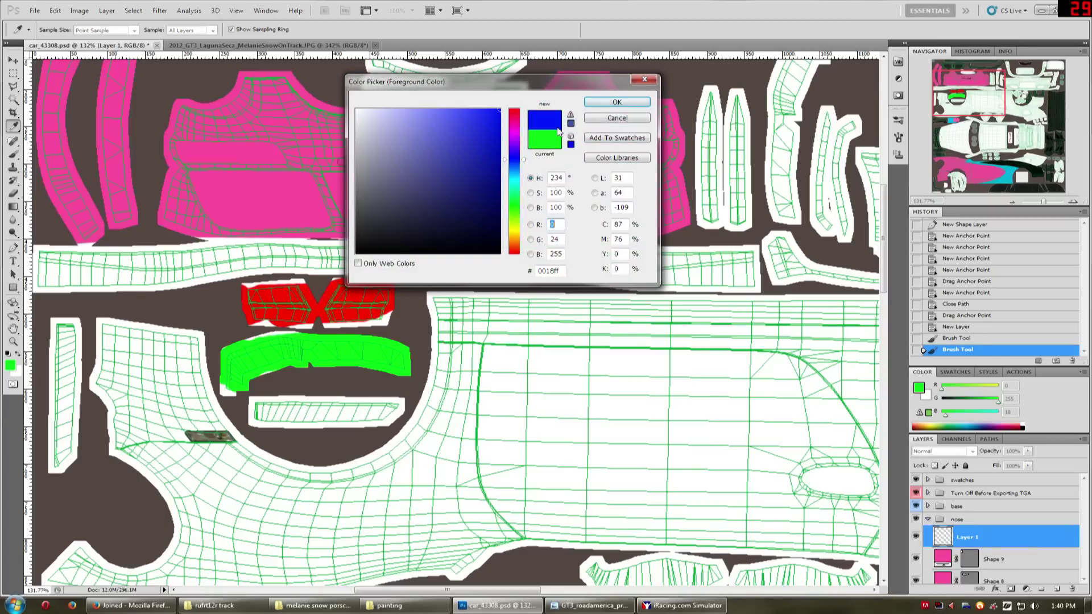
pyautogui.click(609, 103)
pyautogui.moveTo(263, 421); pyautogui.dragTo(402, 412)
pyautogui.scroll(2, 619, 391)
pyautogui.scroll(-2, 619, 391)
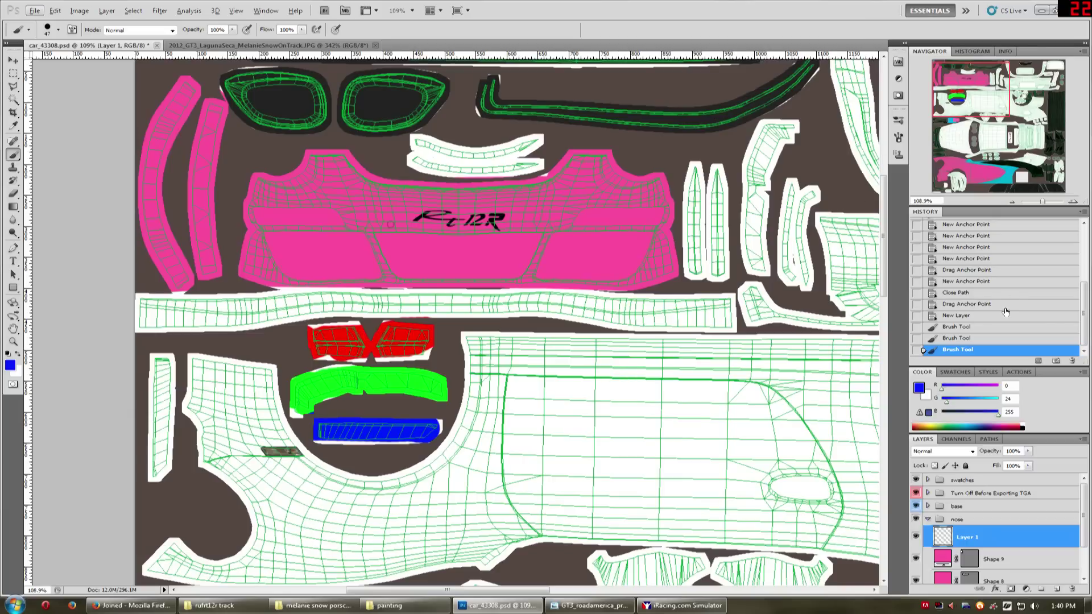
# Set the foreground colour to yellow (252, 255, 0) and paint the tall hooked strip beside the front bumper.
pyautogui.rightClick(762, 307)
pyautogui.click(933, 402)
pyautogui.click(919, 388)
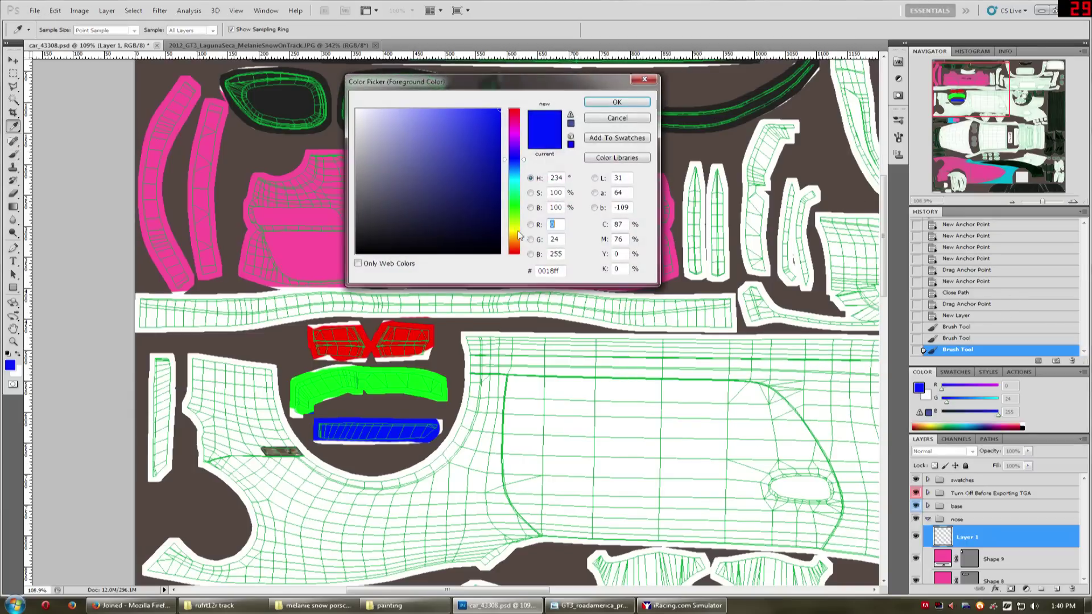
pyautogui.click(512, 230)
pyautogui.click(617, 102)
pyautogui.moveTo(791, 125)
pyautogui.mouseDown()
pyautogui.moveTo(756, 168)
pyautogui.moveTo(754, 268)
pyautogui.mouseUp()
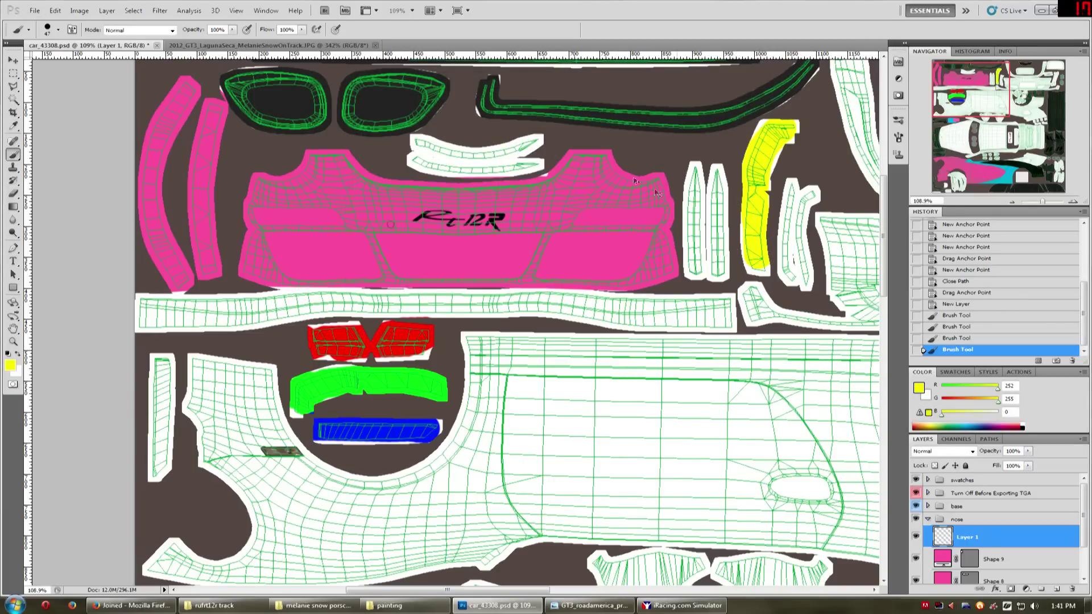
# Export a copy of the template with the test colours as a TGA car texture.
pyautogui.hotkey('ctrl', 'shift', 's')
pyautogui.click(545, 360)
pyautogui.click(537, 503)
pyautogui.click(537, 144)
pyautogui.doubleClick(537, 144)
pyautogui.click(526, 227)
pyautogui.click(577, 230)
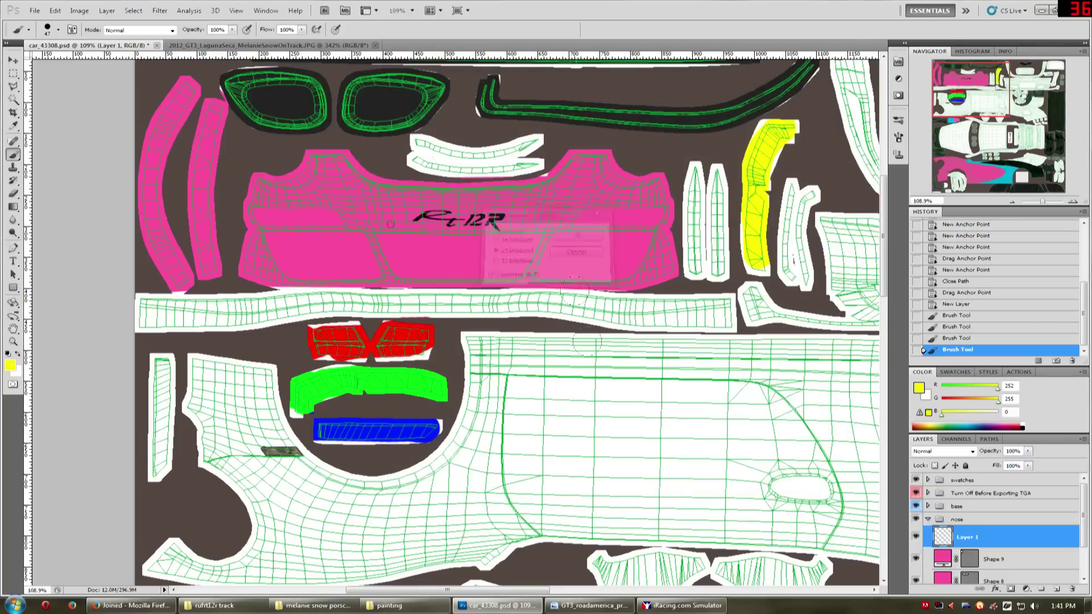
# Reload the car textures in iRacing and examine which front bumper parts carry the test colours.
pyautogui.click(673, 611)
pyautogui.hotkey('ctrl', 'r')
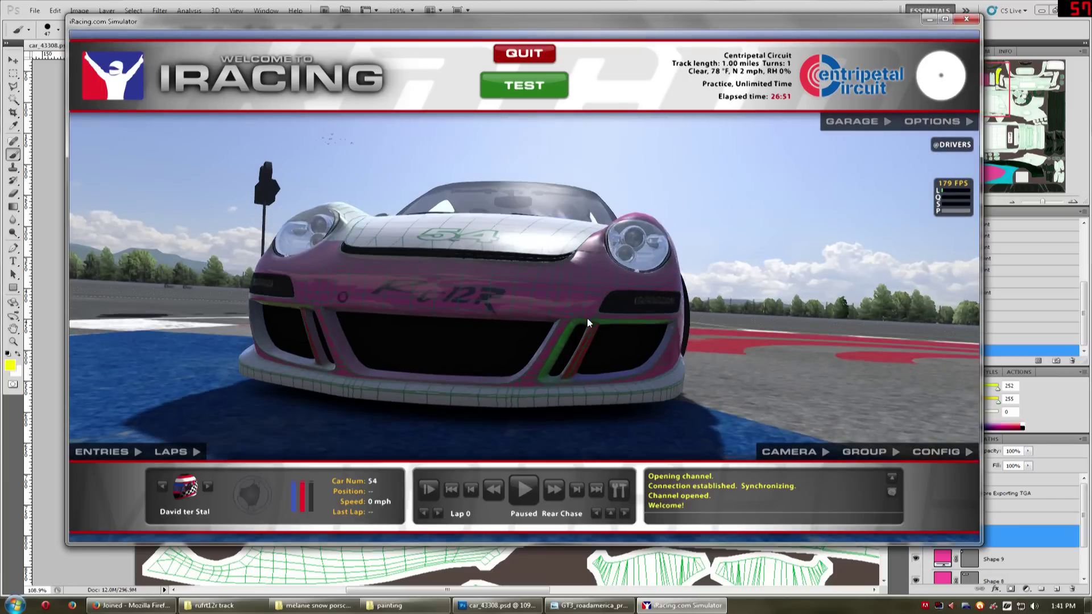
pyautogui.hotkey('alt', 'Tab')
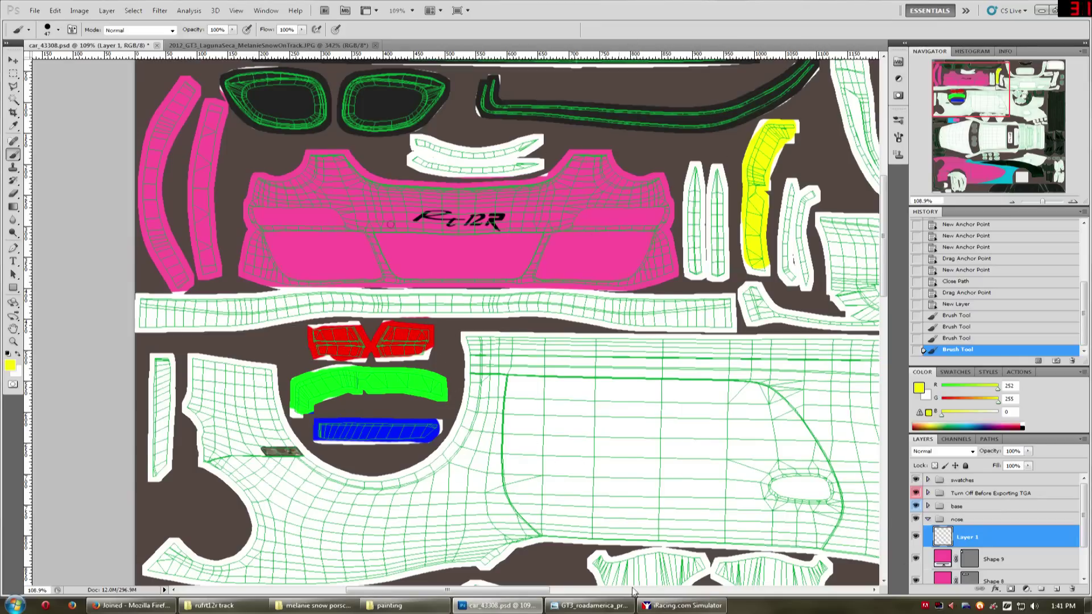
# Delete Layer 1 with the red, green, blue and yellow test paint.
pyautogui.scroll(-3, 665, 355)
pyautogui.scroll(2, 664, 355)
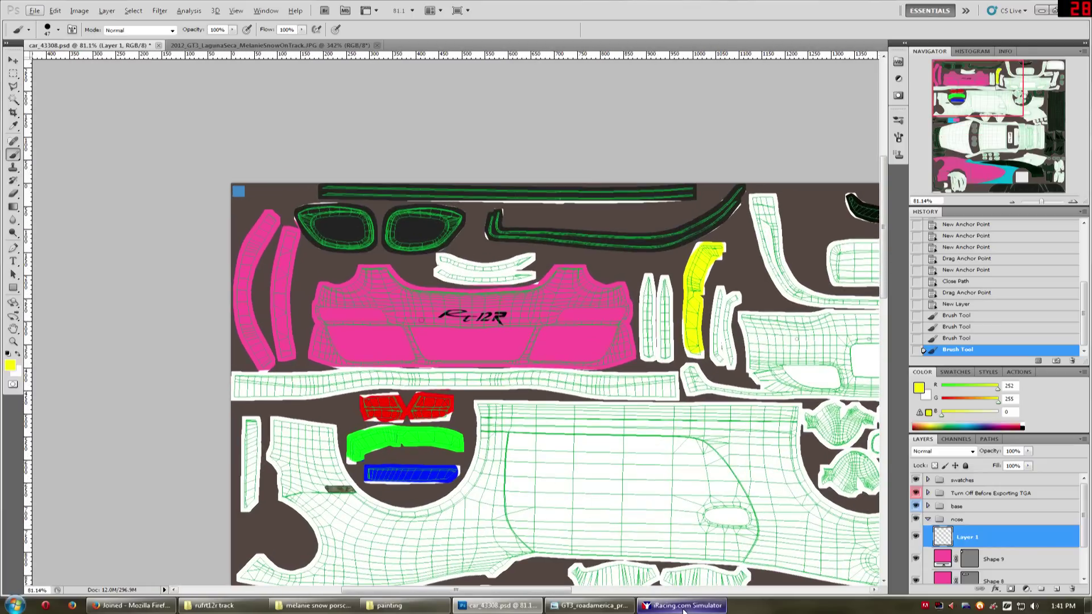
pyautogui.click(1004, 538)
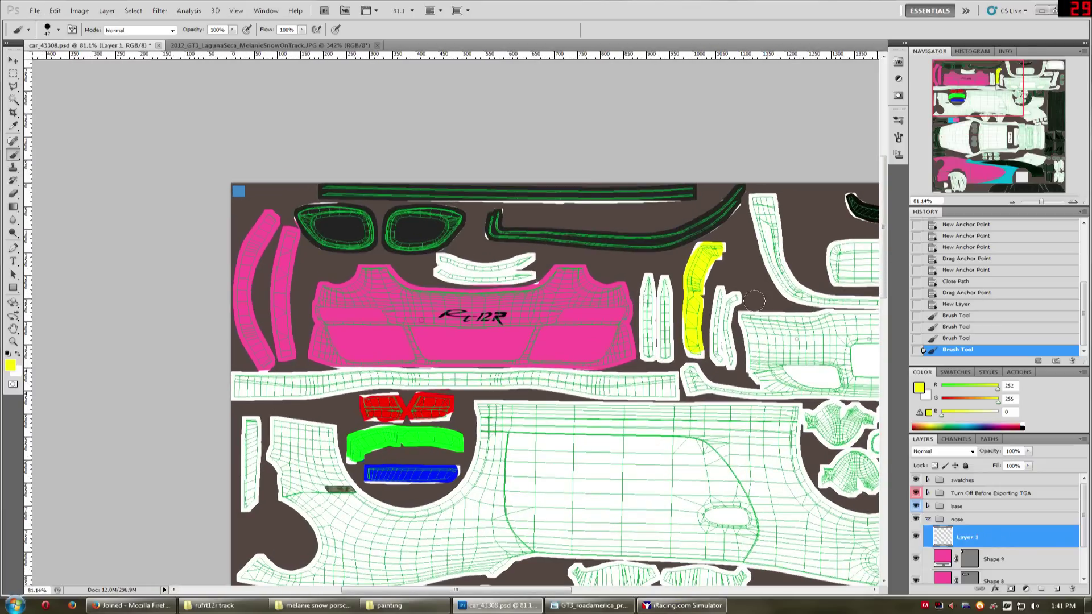
pyautogui.press('Delete')
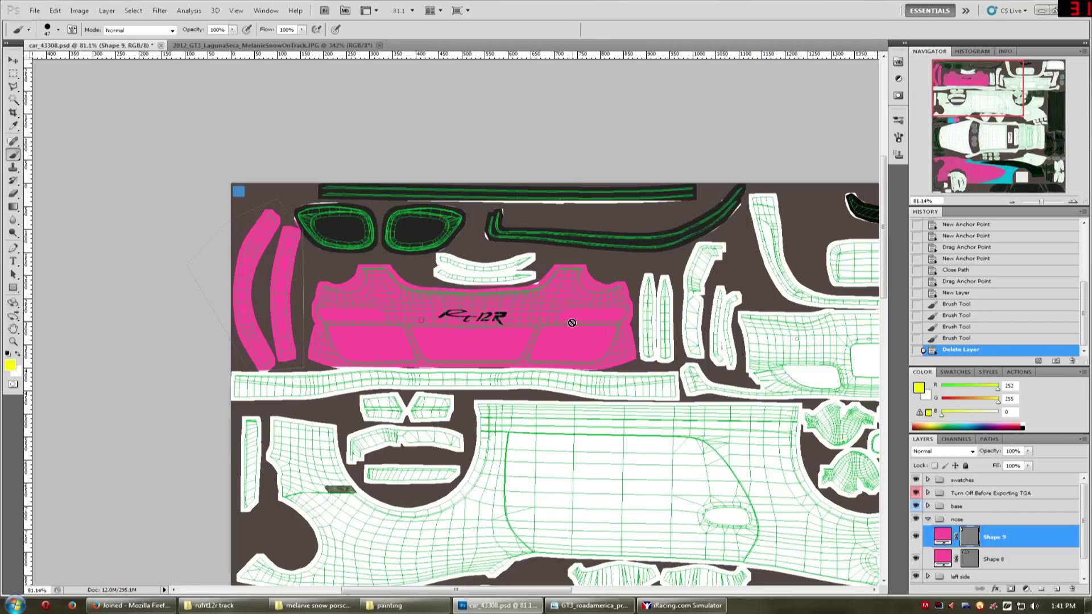
# Ready the Pen tool and re-examine the coloured trim around the front bumper's air intakes in iRacing.
pyautogui.press('p')
pyautogui.scroll(2, 478, 376)
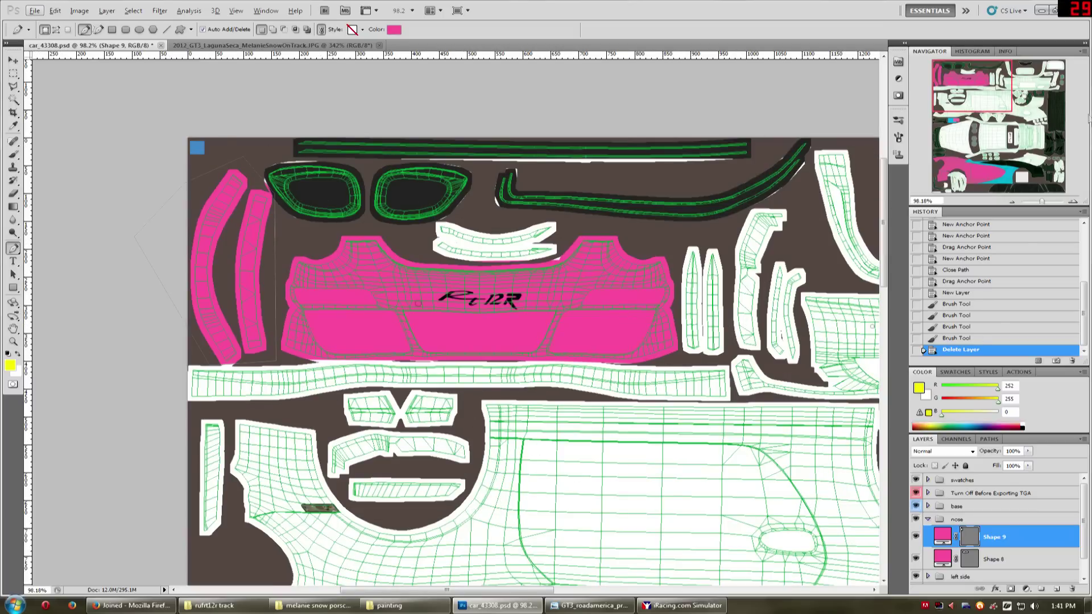
pyautogui.click(683, 605)
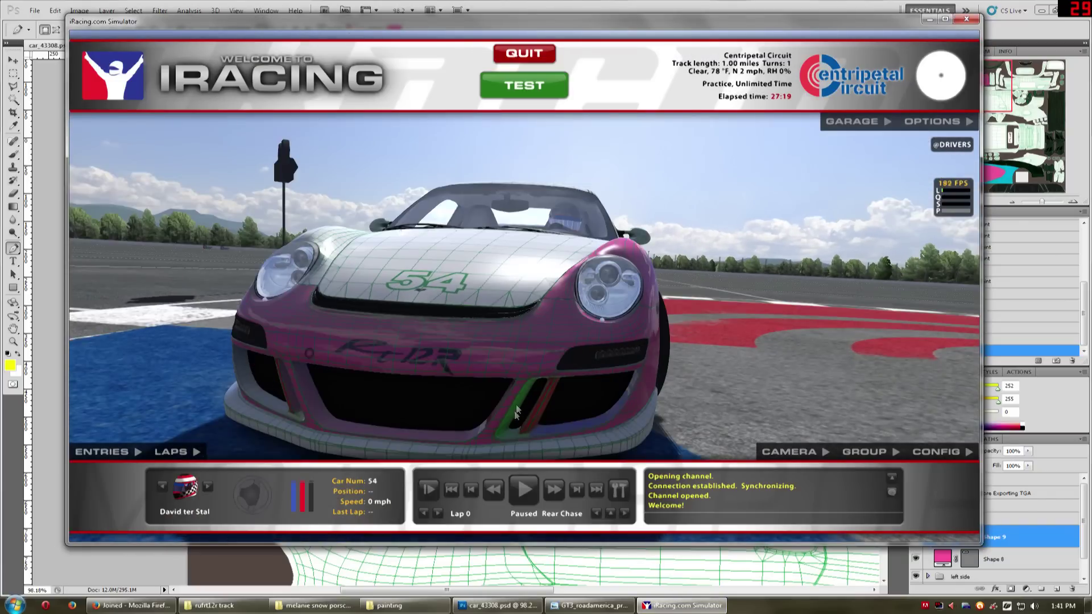
pyautogui.hotkey('alt', 'Tab')
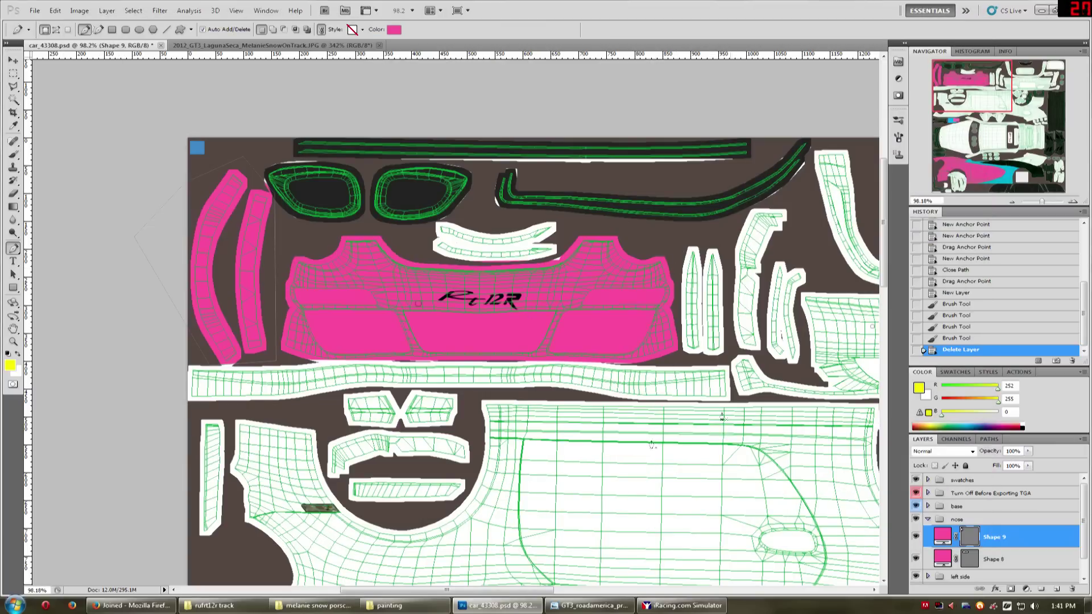
# Draw a closed pink Pen shape covering all the small trim pieces inside the front wheel arch.
pyautogui.click(337, 396)
pyautogui.click(402, 394)
pyautogui.click(441, 393)
pyautogui.click(473, 392)
pyautogui.click(473, 458)
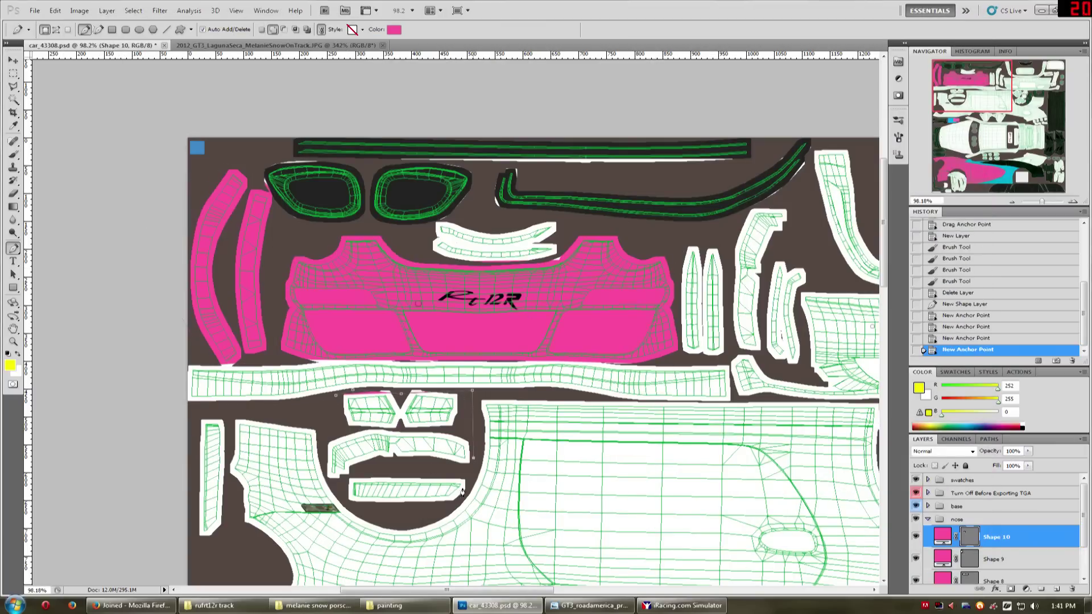
pyautogui.click(463, 498)
pyautogui.click(409, 525)
pyautogui.click(349, 511)
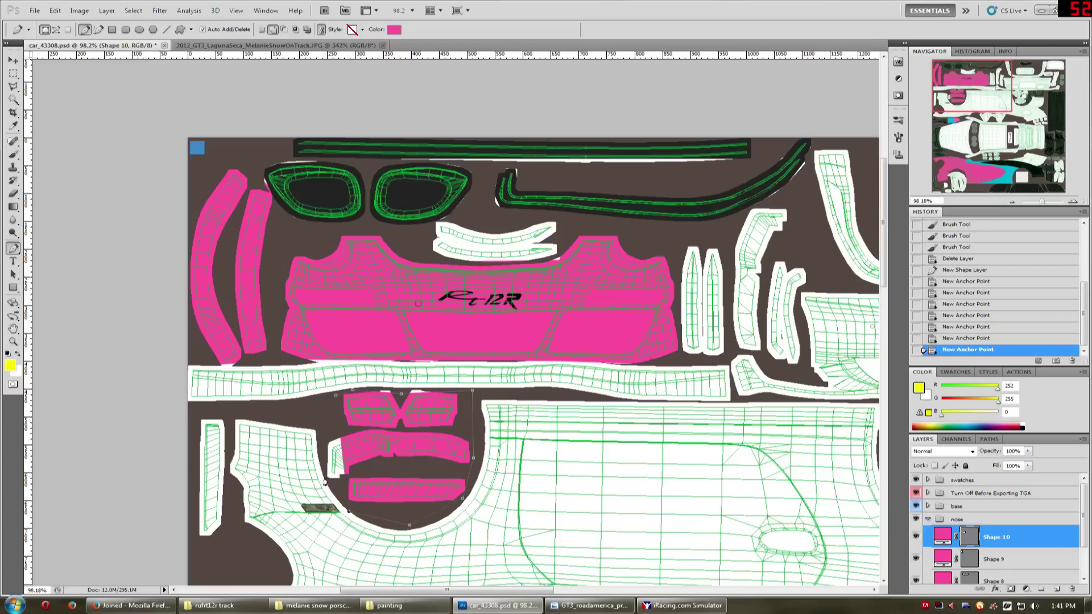
pyautogui.click(323, 476)
pyautogui.click(323, 400)
pyautogui.click(337, 401)
pyautogui.click(337, 401)
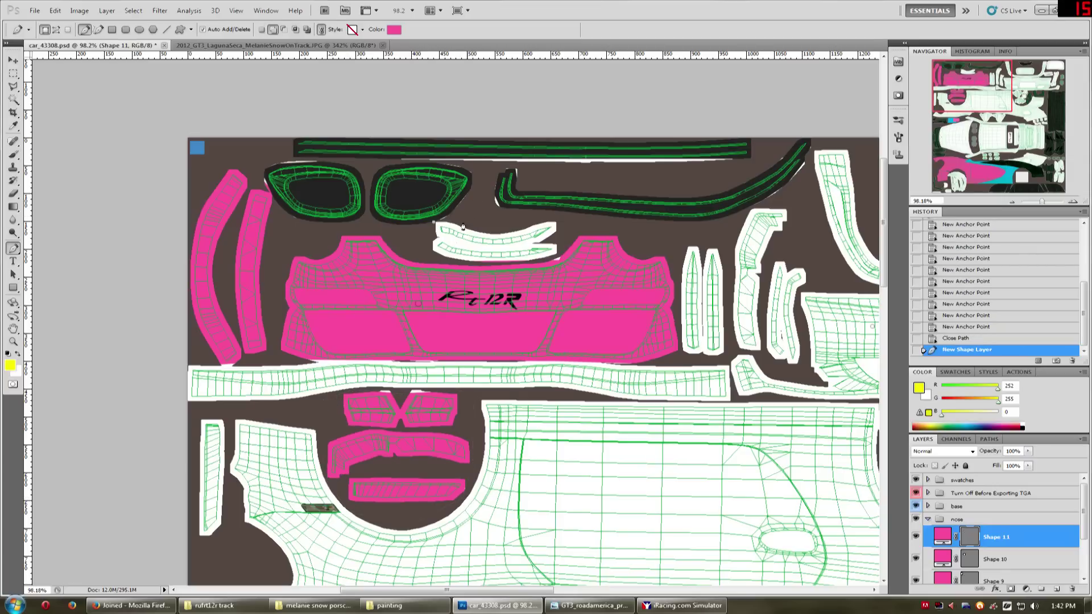
# Draw a closed pink Pen shape around the tall curved trim piece with the hooked upper end, beside the pair of narrow pointed strips.
pyautogui.moveTo(973, 96); pyautogui.dragTo(987, 104)
pyautogui.click(609, 120)
pyautogui.click(639, 128)
pyautogui.click(628, 167)
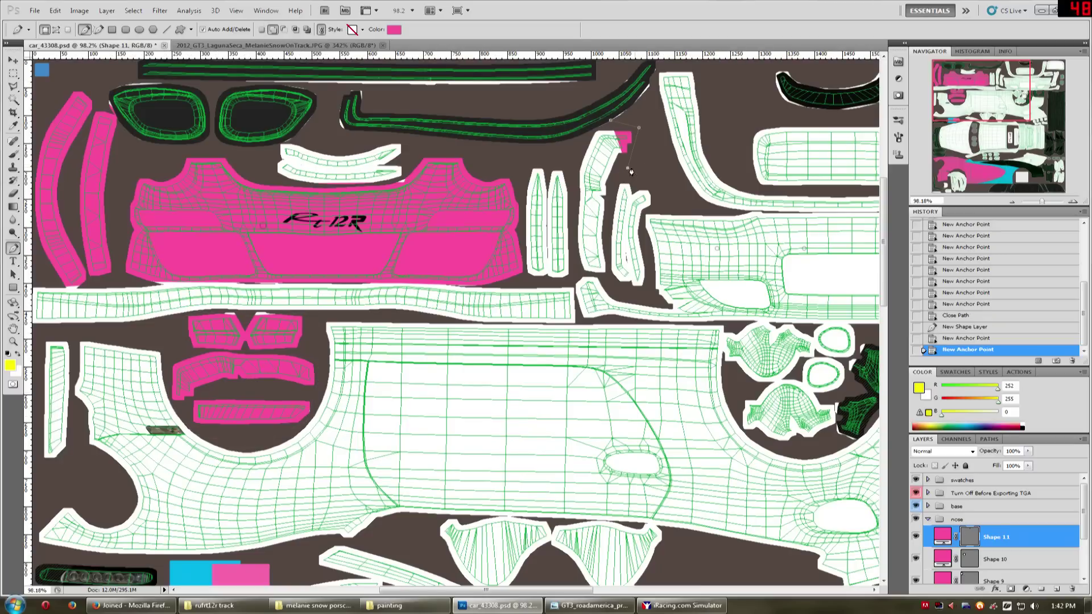
pyautogui.click(609, 188)
pyautogui.click(603, 276)
pyautogui.click(577, 274)
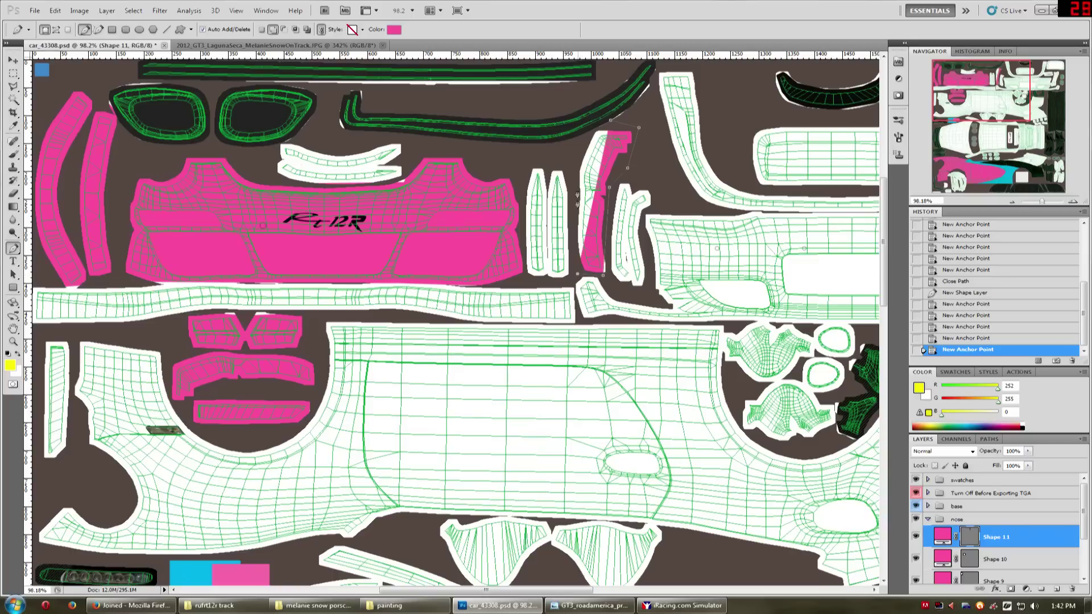
pyautogui.click(576, 172)
pyautogui.click(594, 133)
pyautogui.click(610, 120)
# Draw a closed pink Pen shape around the narrow vertical strip at the left edge of the template, beside the front fender.
pyautogui.moveTo(951, 113); pyautogui.dragTo(939, 130)
pyautogui.click(49, 235)
pyautogui.click(69, 235)
pyautogui.click(64, 321)
pyautogui.click(46, 342)
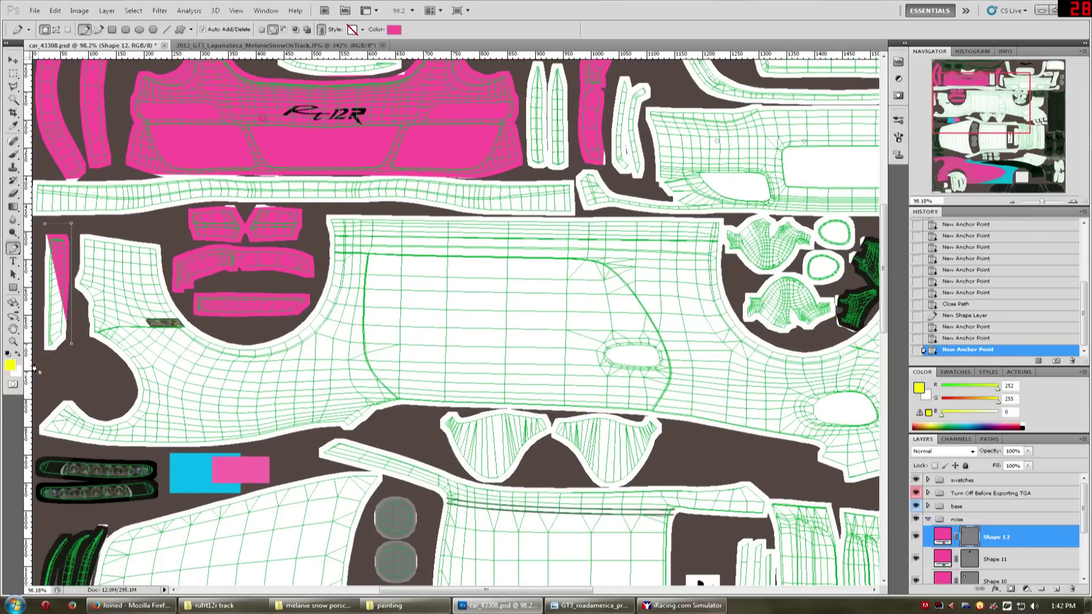
pyautogui.click(45, 227)
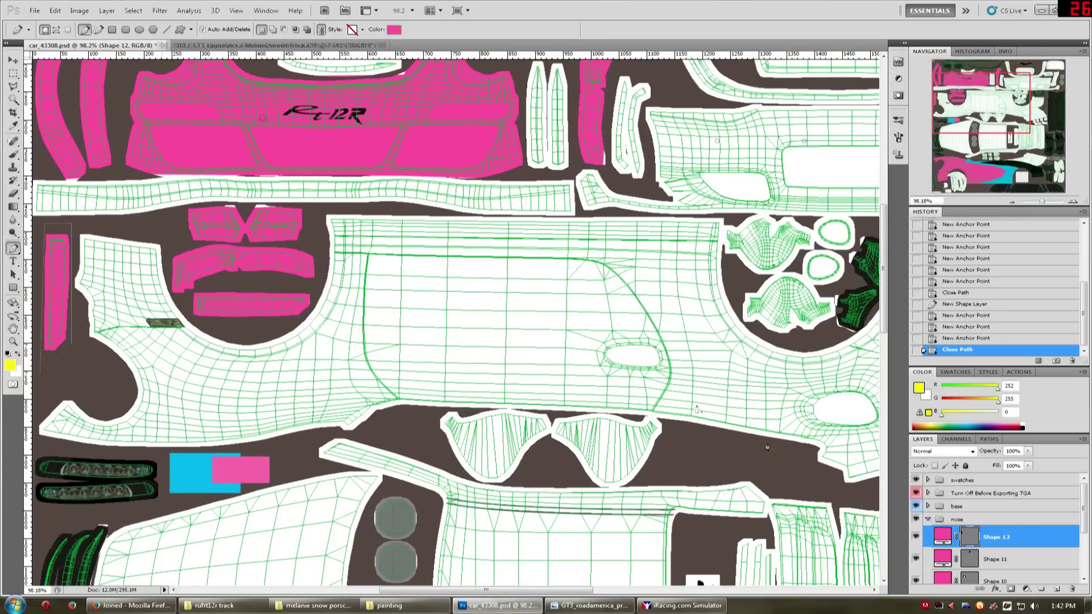
# Save the livery as a Targa copy, overwriting the existing car TGA file.
pyautogui.hotkey('ctrl', 'shift', 's')
pyautogui.click(546, 360)
pyautogui.click(541, 503)
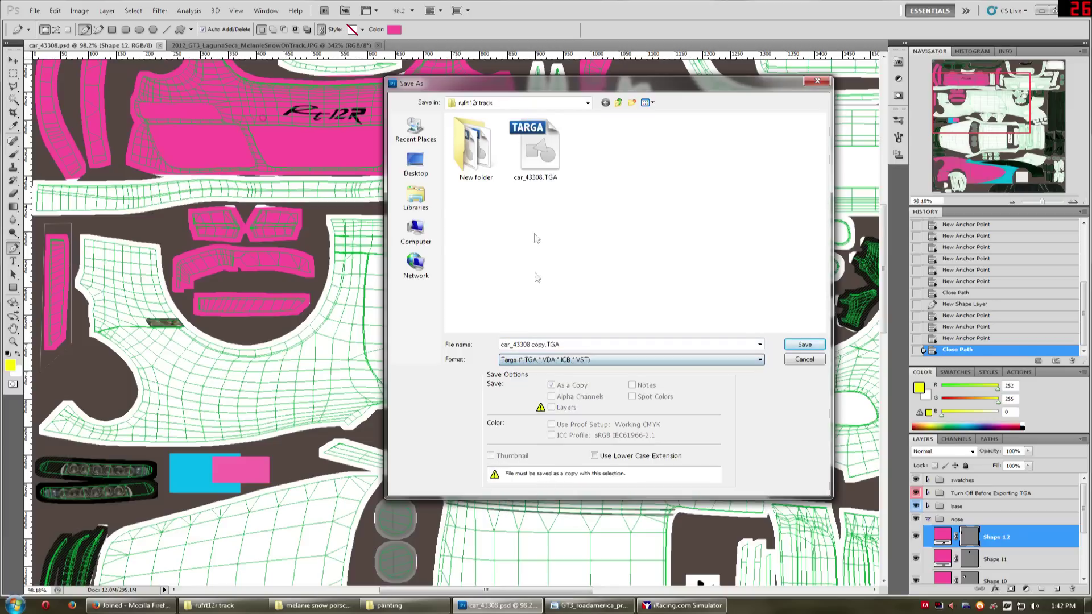
pyautogui.doubleClick(533, 171)
pyautogui.click(571, 225)
pyautogui.click(577, 235)
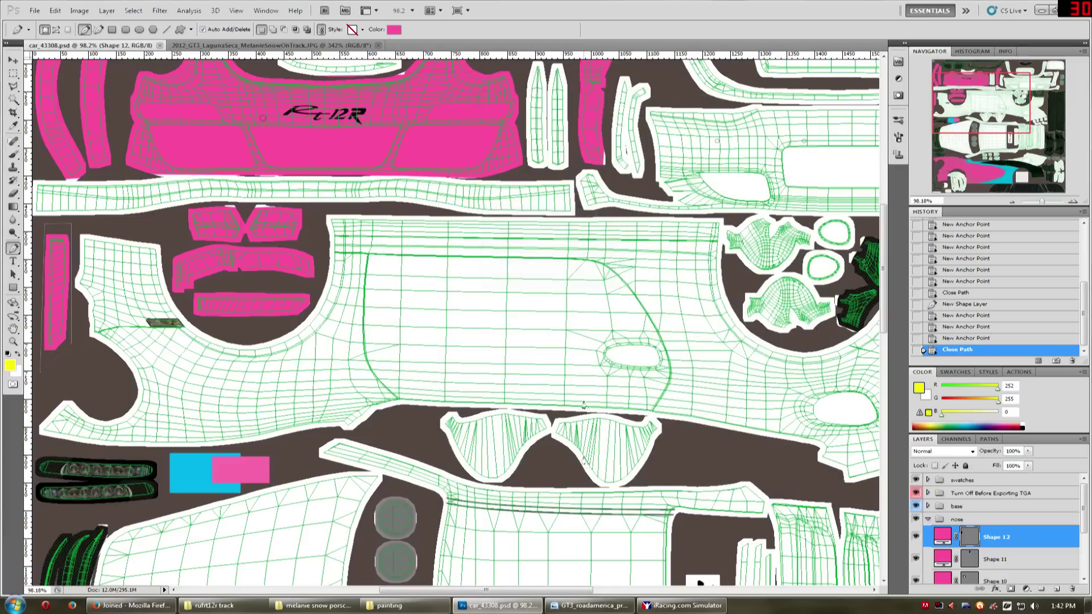
# Reload the car textures in iRacing, examine the front bumper trim, and return to Photoshop.
pyautogui.click(682, 606)
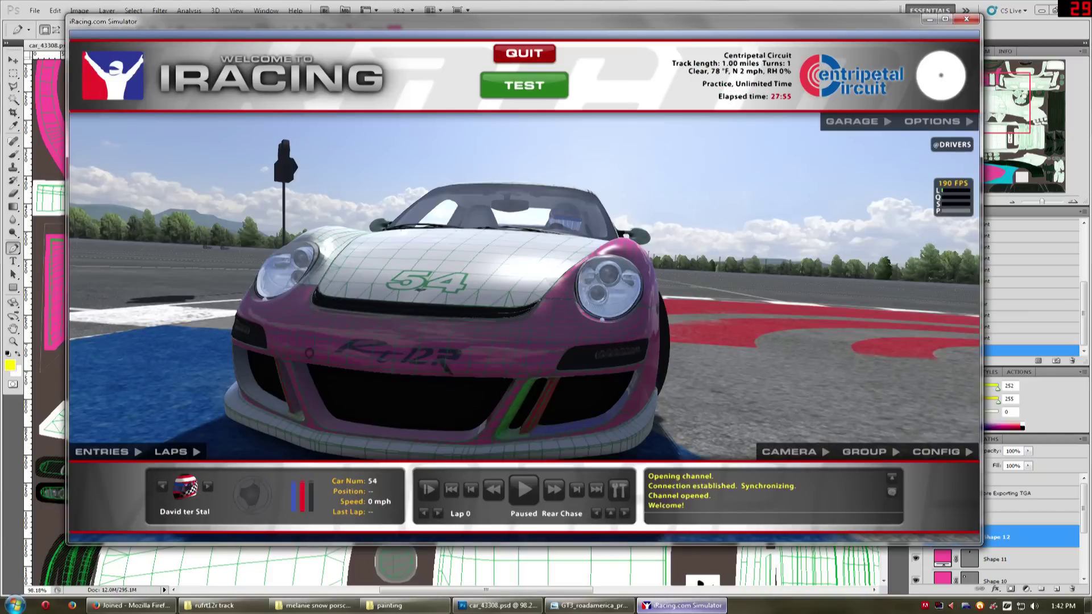
pyautogui.hotkey('ctrl', 'r')
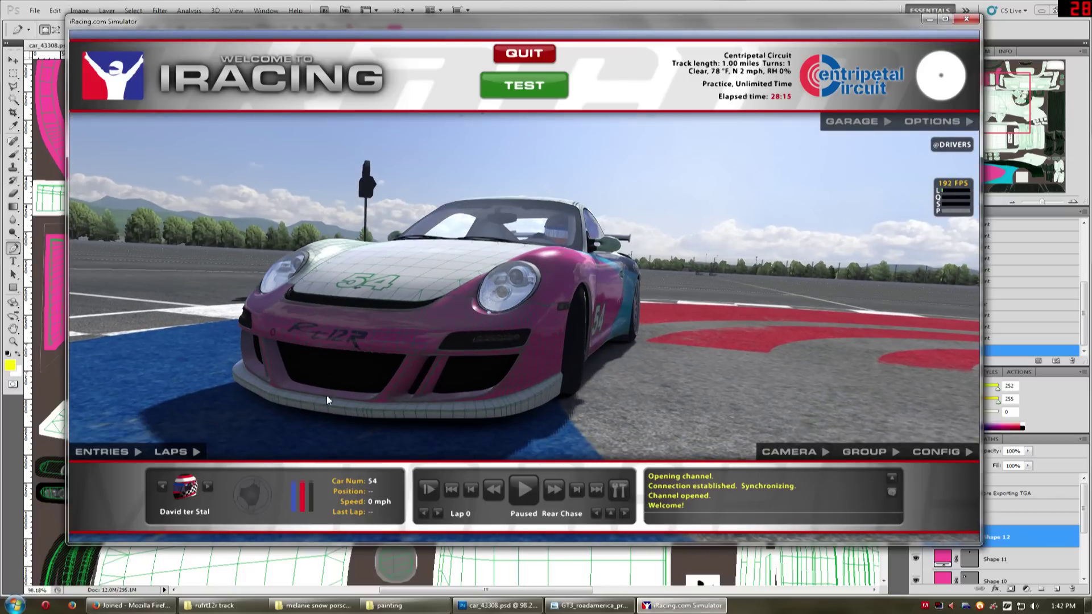
pyautogui.click(930, 20)
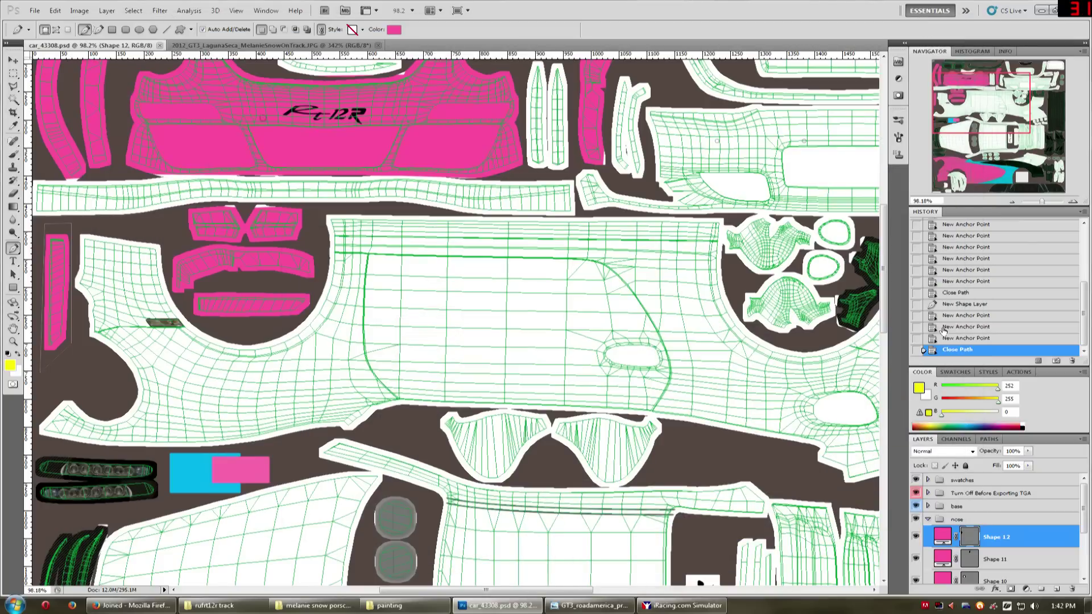
# Set the foreground colour to black.
pyautogui.click(918, 388)
pyautogui.click(360, 282)
pyautogui.click(611, 101)
# Start a Pen shape on the long horizontal strip below the nose, tracing its right end and lower edge to the template's left border.
pyautogui.moveTo(996, 119); pyautogui.dragTo(962, 106)
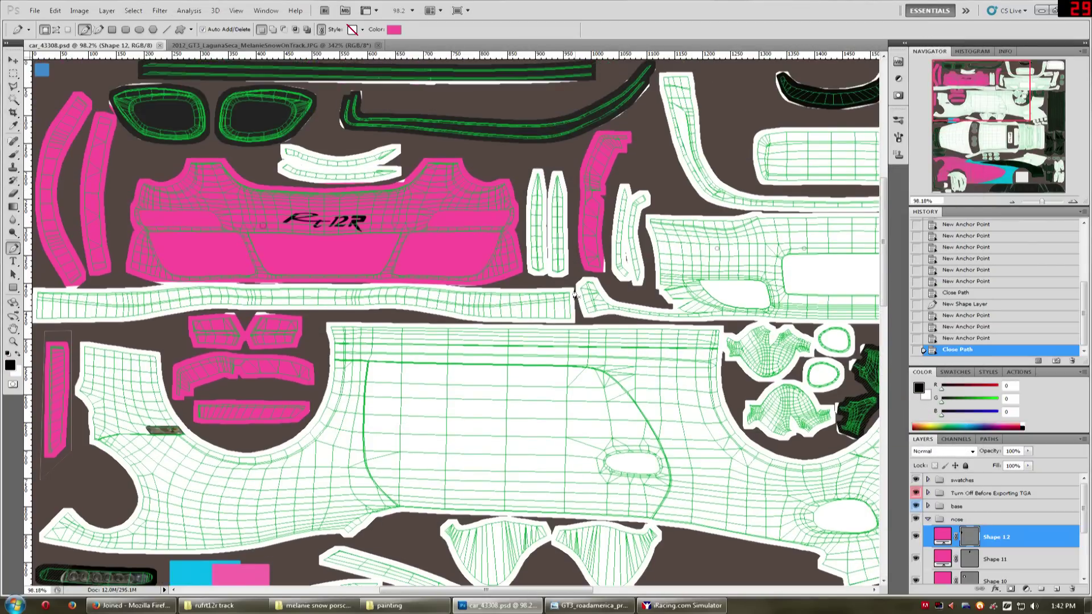
pyautogui.click(504, 282)
pyautogui.click(574, 283)
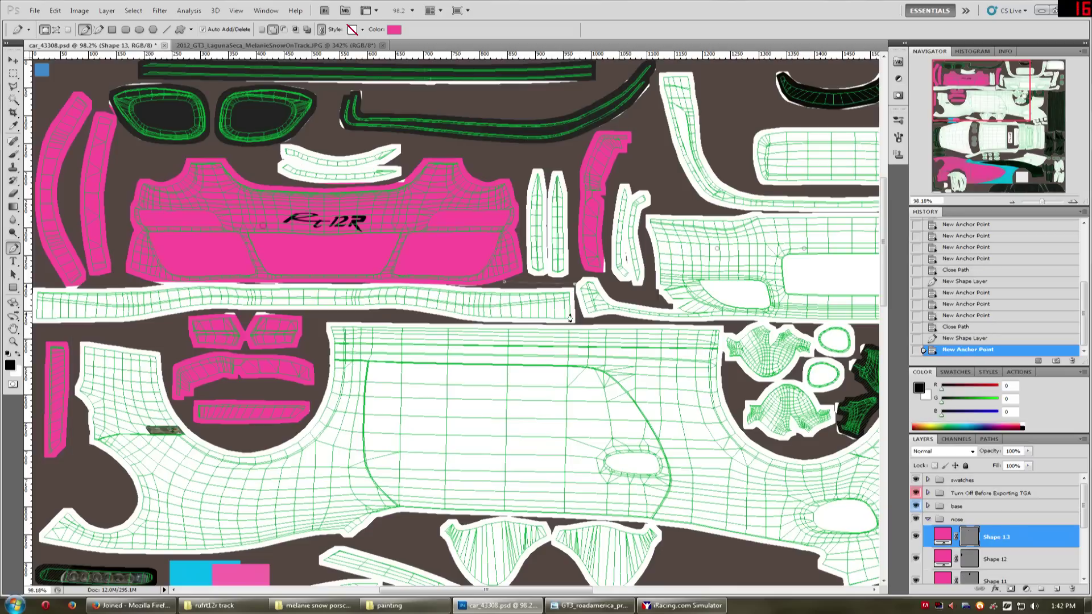
pyautogui.click(574, 322)
pyautogui.click(322, 322)
pyautogui.click(296, 311)
pyautogui.click(235, 312)
pyautogui.click(172, 317)
pyautogui.scroll(-1, 125, 265)
pyautogui.moveTo(33, 316); pyautogui.dragTo(33, 315)
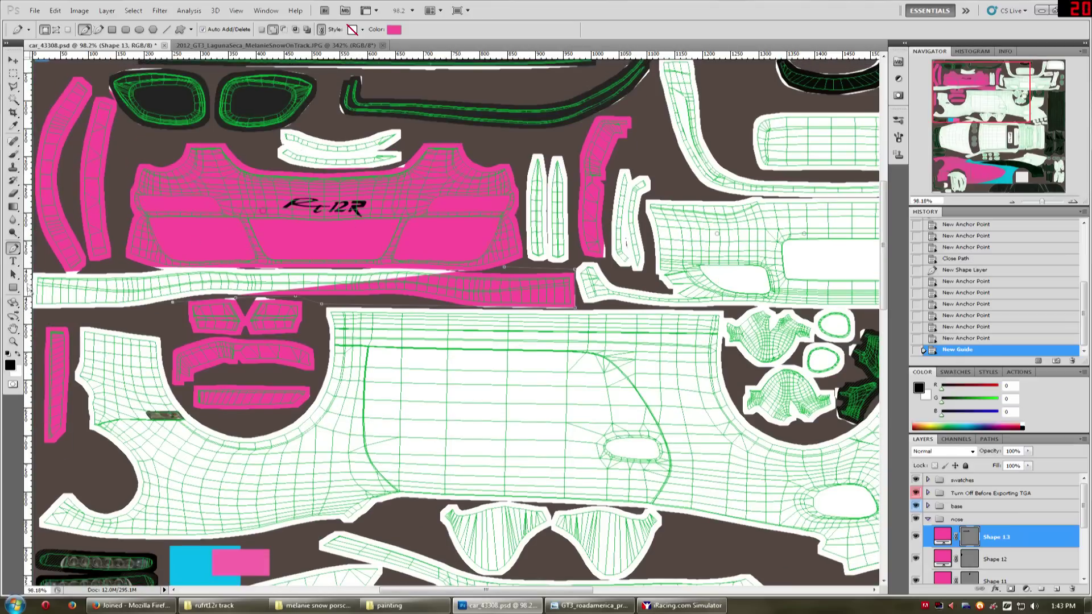
pyautogui.click(35, 308)
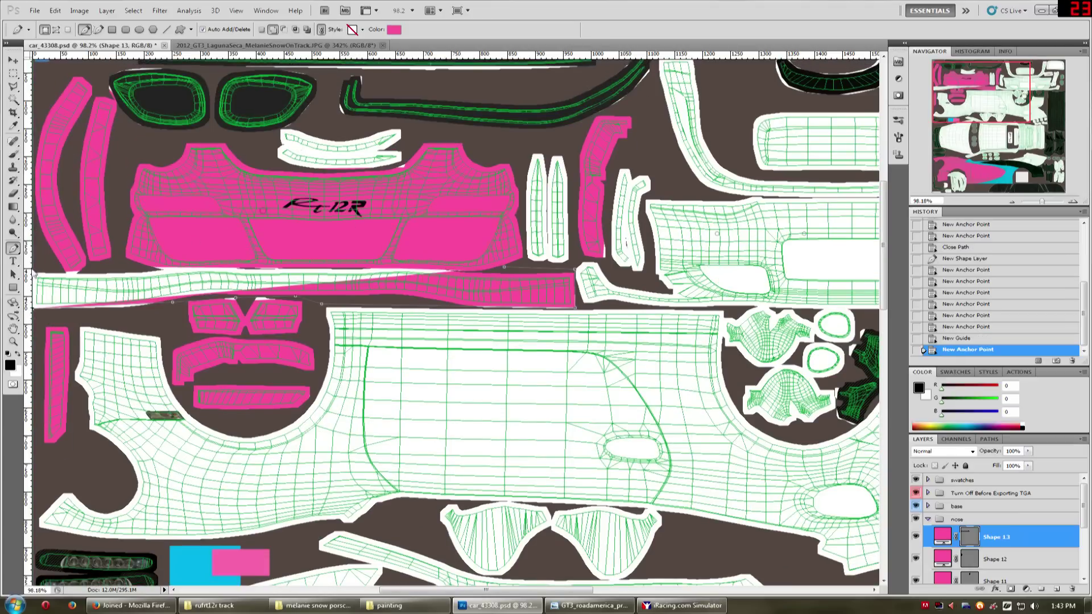
# Trace the long strip's left end and upper edge to close the Pen shape, and change its fill colour to black.
pyautogui.click(35, 276)
pyautogui.moveTo(33, 267); pyautogui.dragTo(20, 268)
pyautogui.click(50, 272)
pyautogui.click(68, 275)
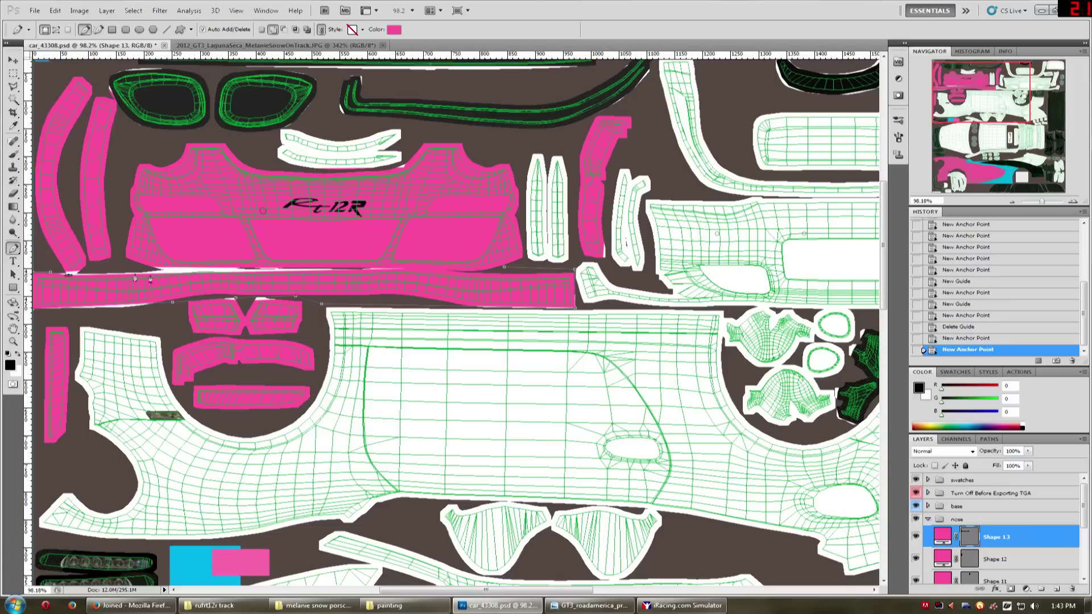
pyautogui.click(163, 269)
pyautogui.click(246, 268)
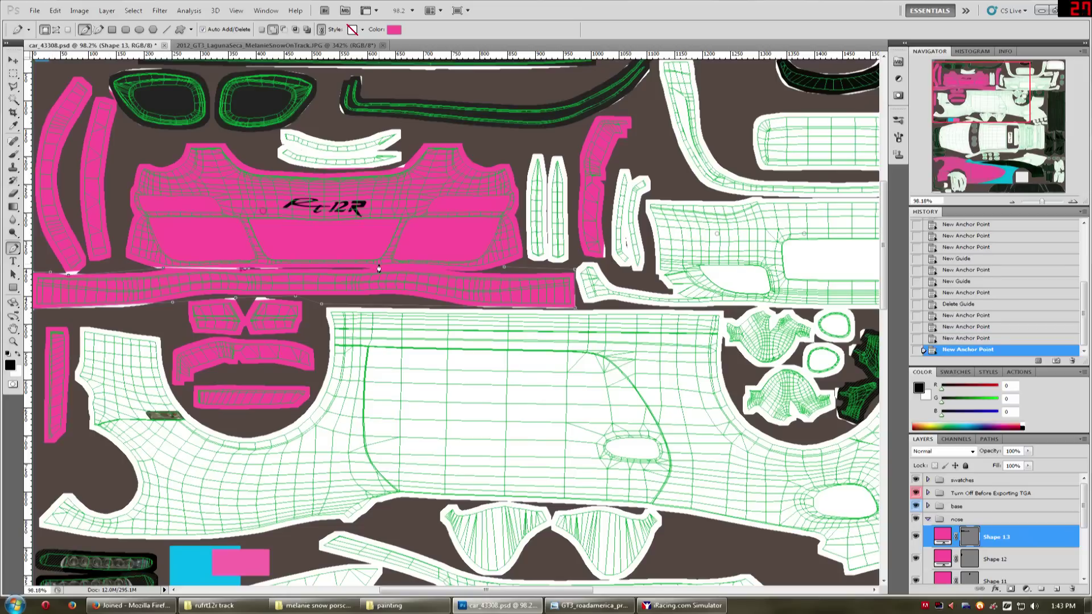
pyautogui.moveTo(412, 268); pyautogui.dragTo(458, 269)
pyautogui.click(504, 270)
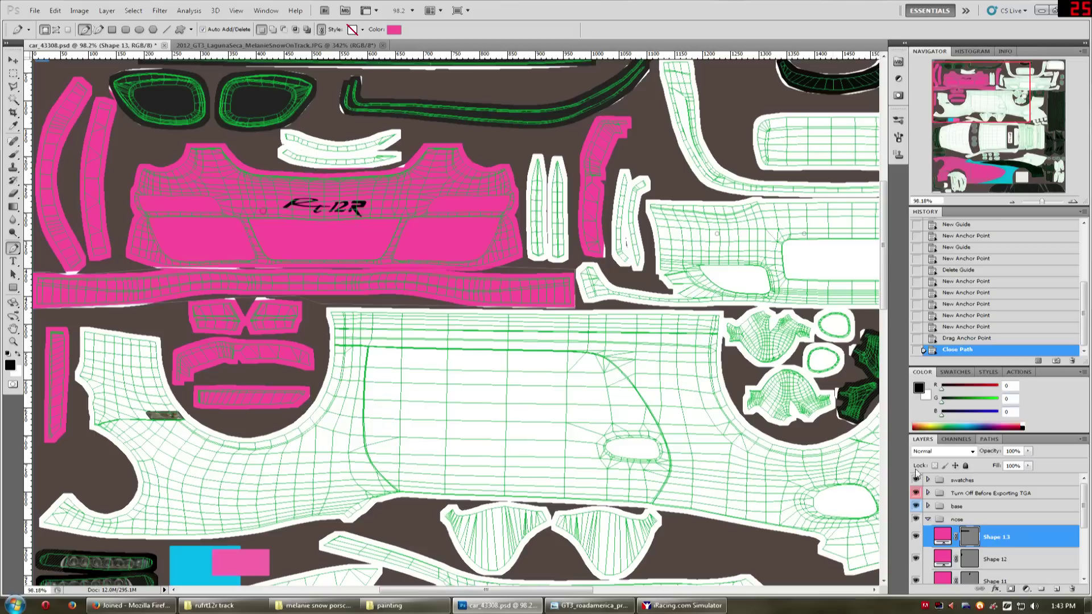
pyautogui.doubleClick(949, 532)
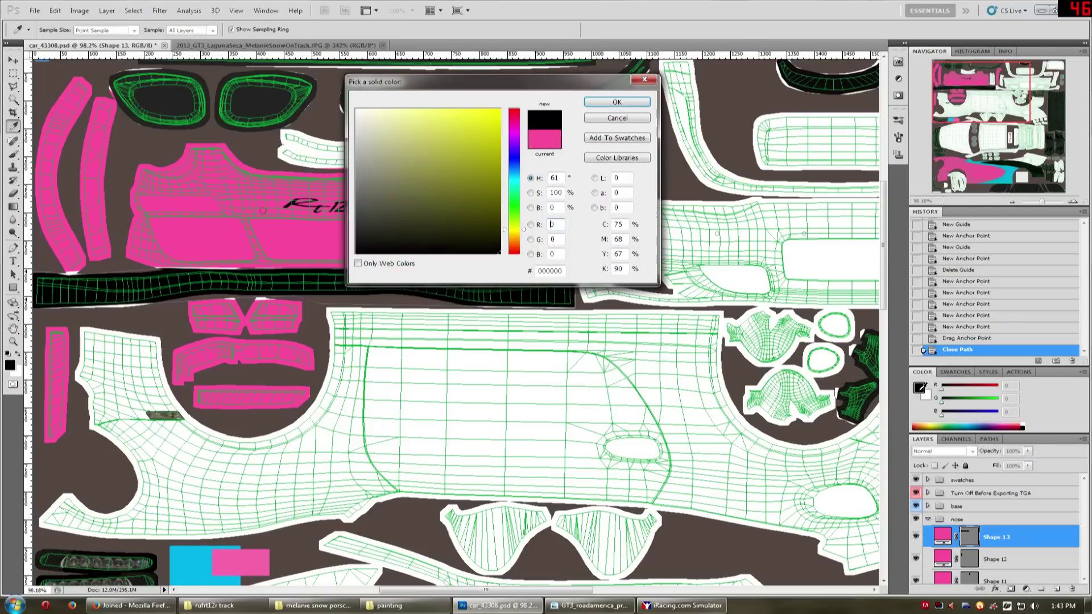
pyautogui.press('Return')
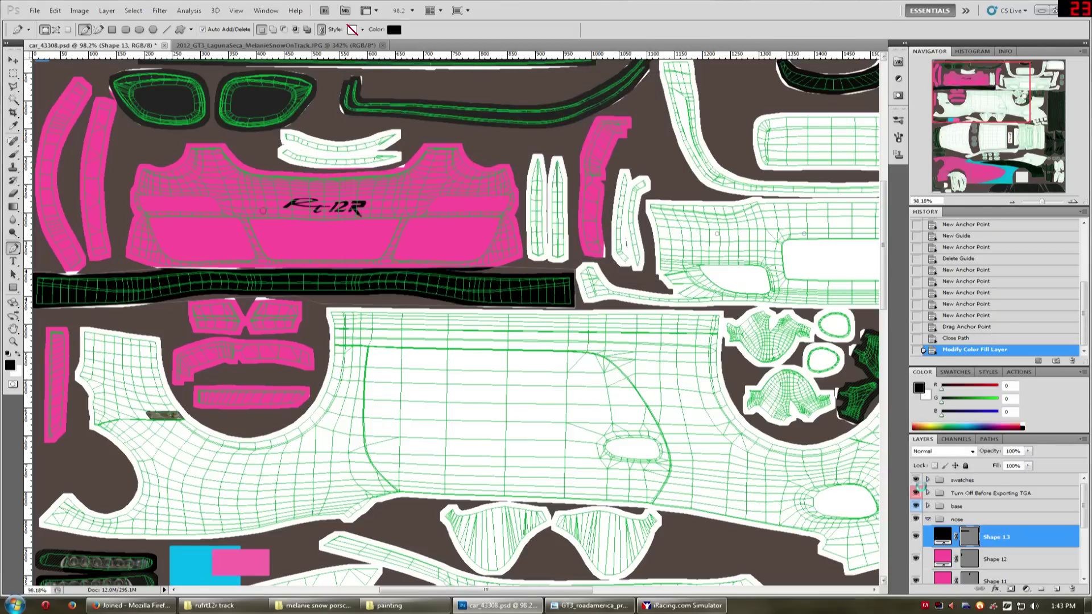
# Hide the Turn Off Before Exporting TGA group and save a 24 bits/pixel Targa copy over the existing car TGA file.
pyautogui.click(916, 493)
pyautogui.hotkey('ctrl', 'shift', 's')
pyautogui.click(631, 359)
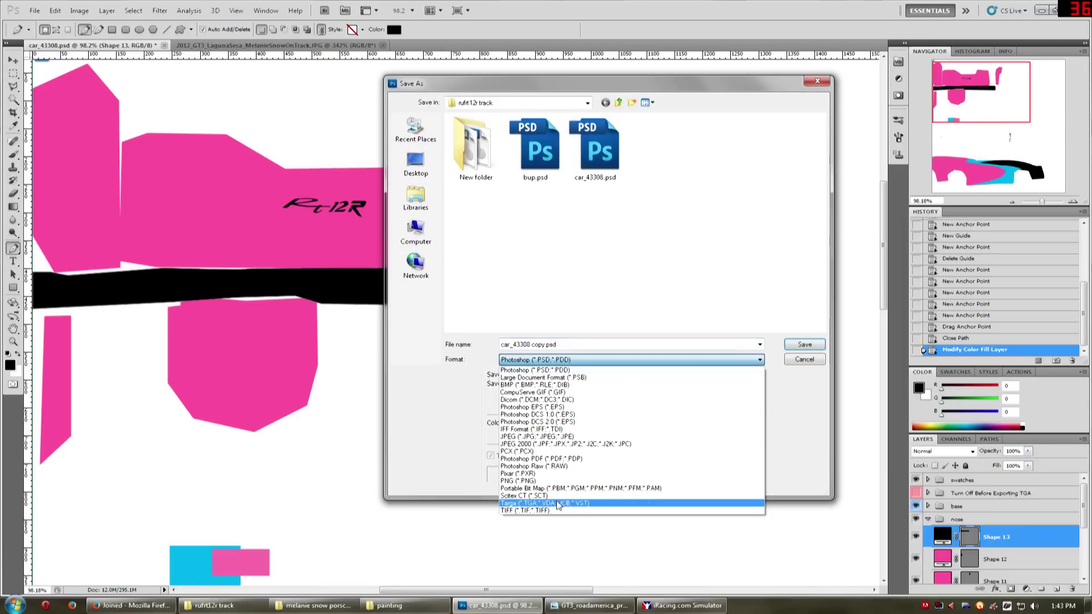
pyautogui.click(569, 490)
pyautogui.doubleClick(535, 148)
pyautogui.click(515, 225)
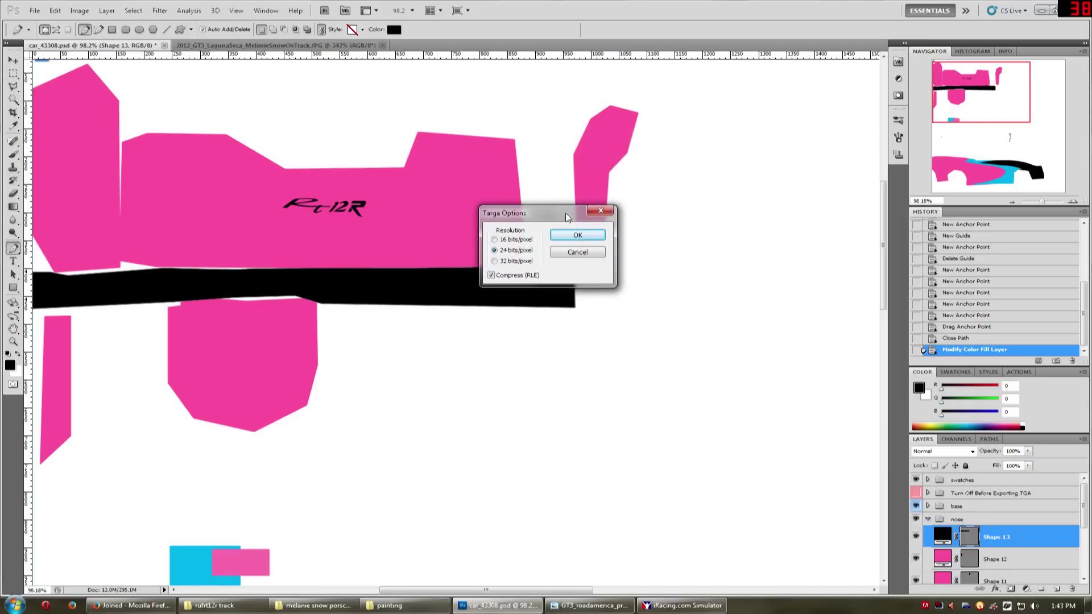
pyautogui.click(577, 235)
# Reload the car textures in iRacing, examine the painted nose and the car's side and rear, and return to Photoshop.
pyautogui.click(671, 605)
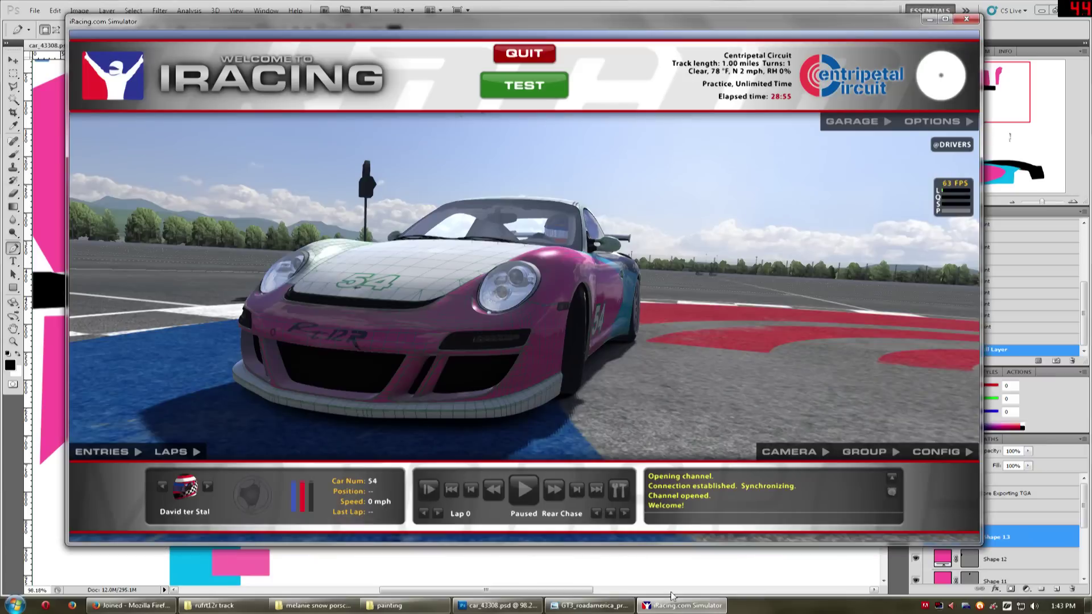
pyautogui.hotkey('ctrl', 'r')
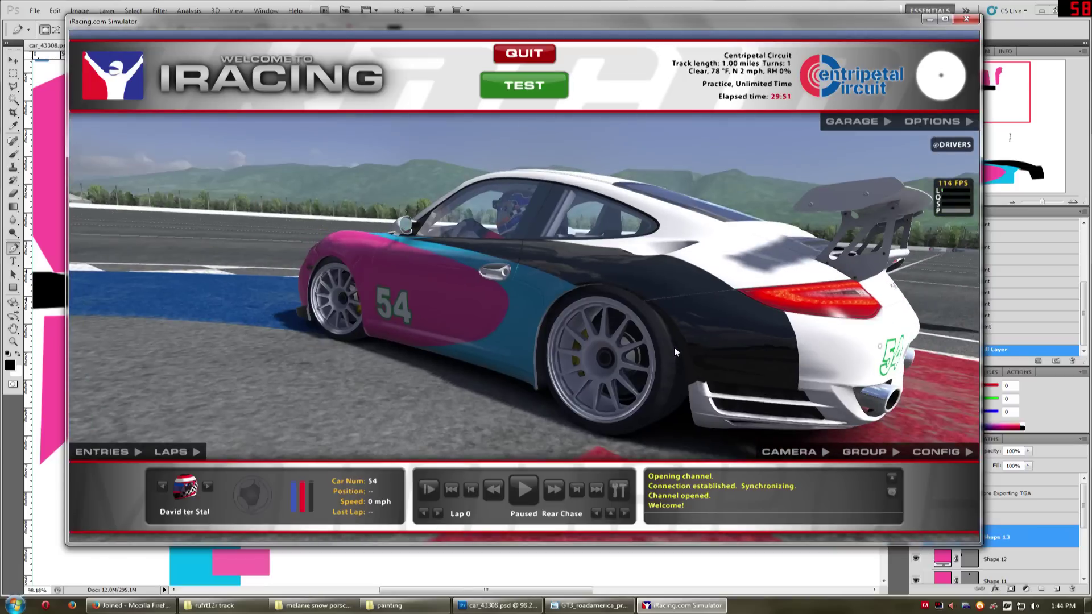
pyautogui.hotkey('alt', 'Tab')
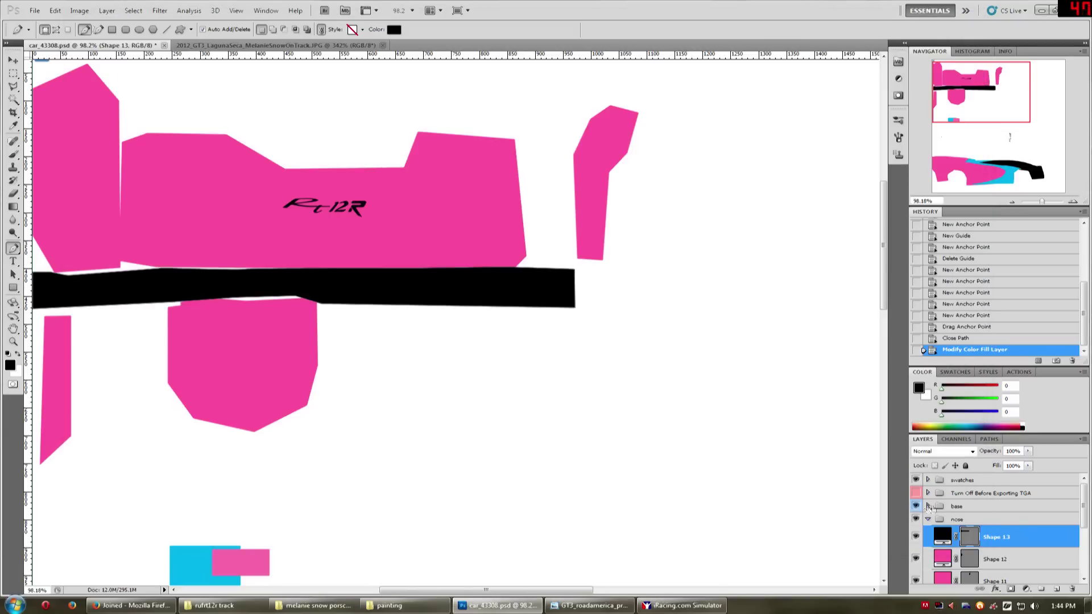
# Show the Turn Off Before Exporting TGA group again and create a new layer group named rear above the nose group.
pyautogui.click(916, 493)
pyautogui.click(1042, 589)
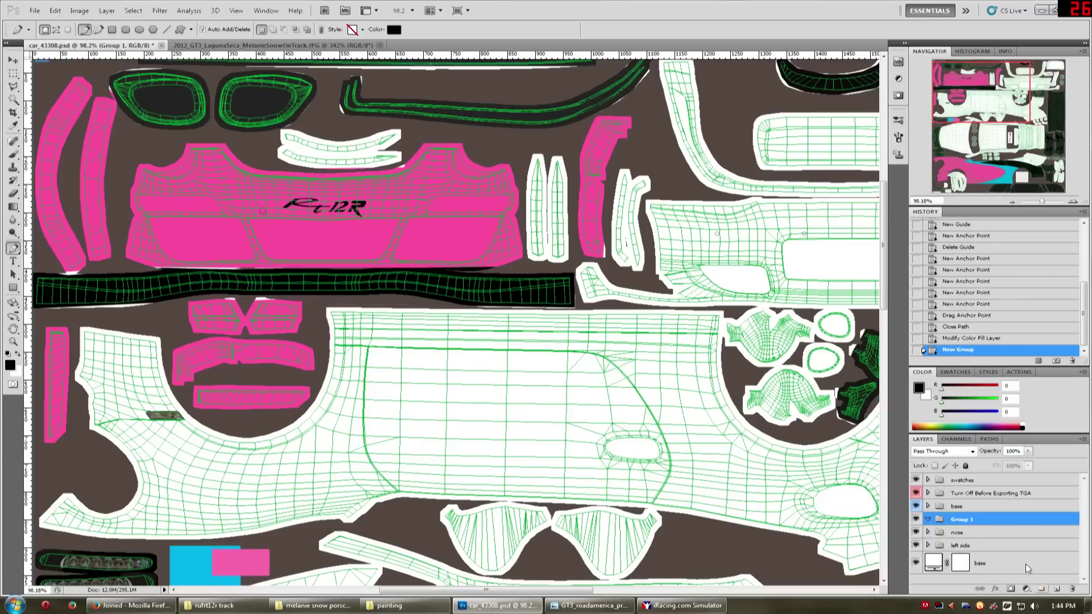
pyautogui.doubleClick(960, 519)
pyautogui.write('rear')
pyautogui.press('Return')
# Locate the rear bumper on the template and examine the back of the car in iRacing.
pyautogui.moveTo(992, 113); pyautogui.dragTo(1034, 98)
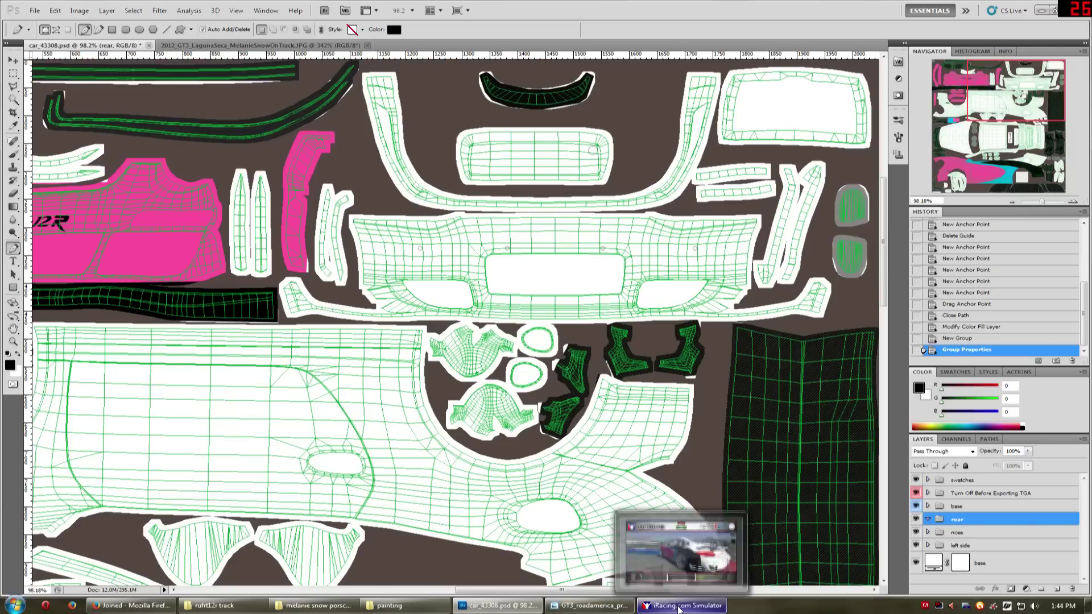
pyautogui.click(652, 541)
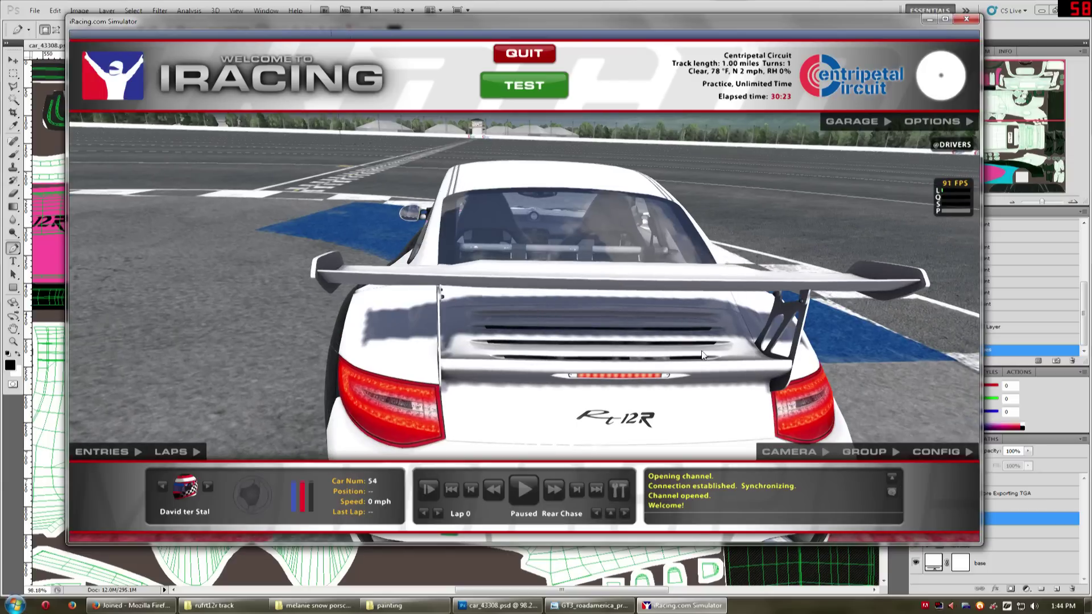
pyautogui.click(681, 605)
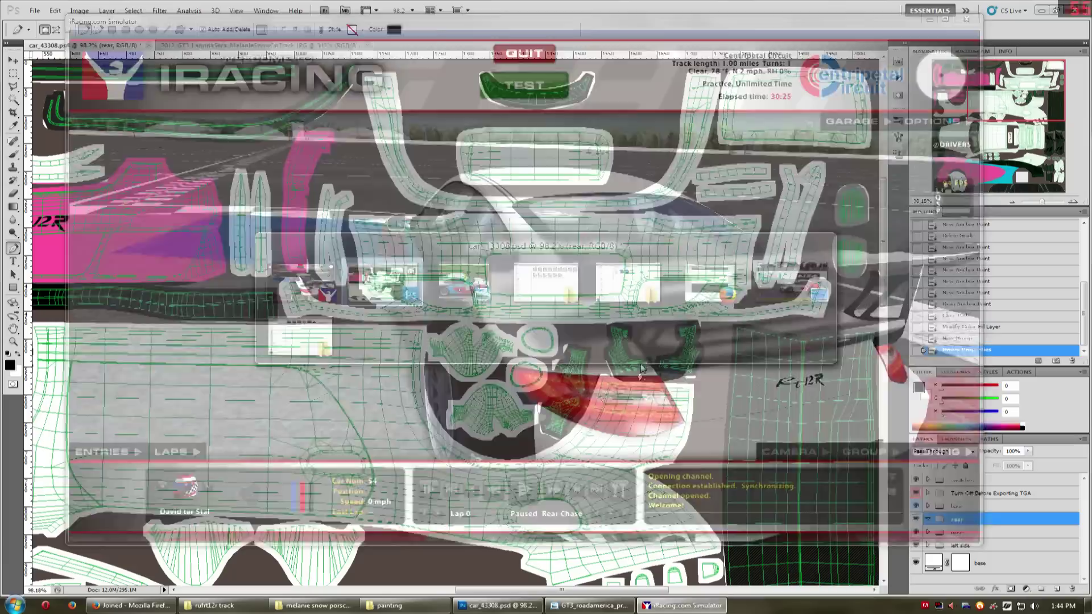
# Browse the reference photos of the race car and examine the rear bumper and quarter panel colours in the side view.
pyautogui.click(590, 606)
pyautogui.scroll(-3, 424, 453)
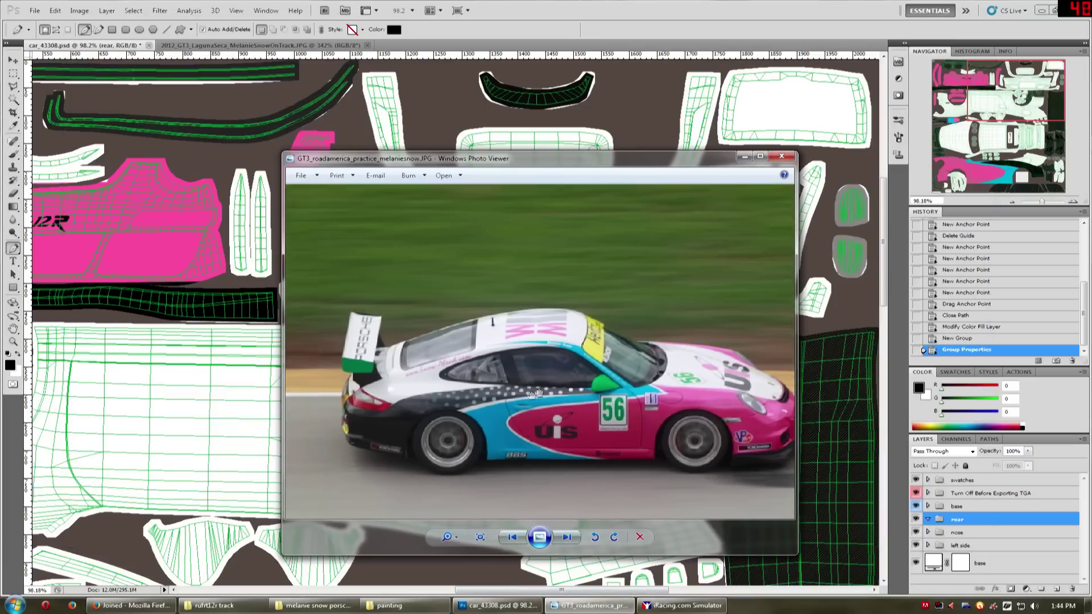
pyautogui.scroll(3, 424, 453)
pyautogui.click(514, 537)
pyautogui.click(514, 537)
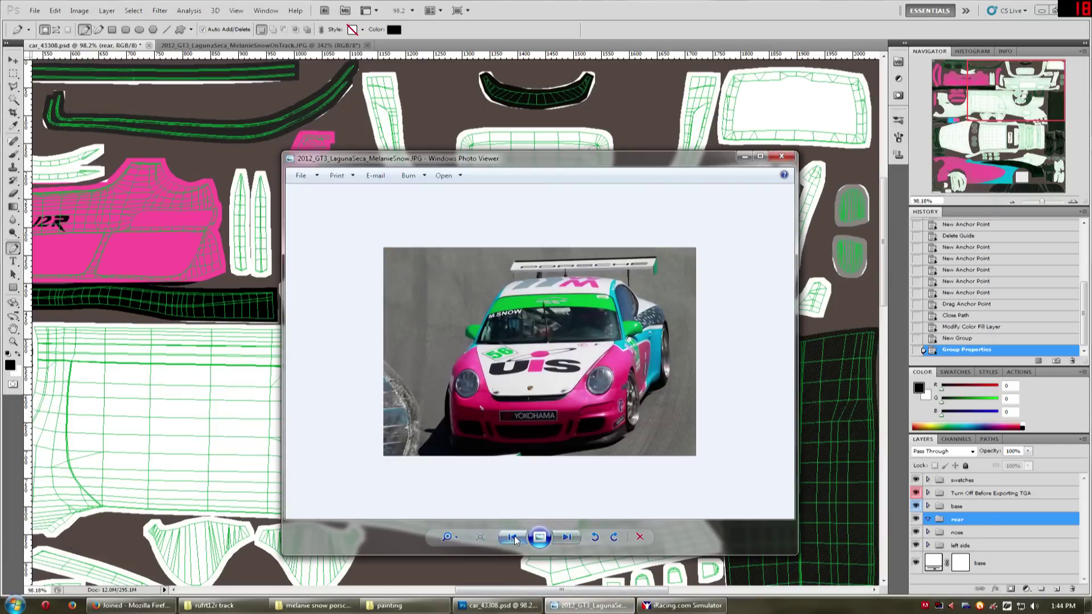
pyautogui.click(514, 536)
pyautogui.click(514, 536)
pyautogui.click(514, 536)
pyautogui.click(514, 536)
pyautogui.click(515, 536)
pyautogui.scroll(4, 415, 428)
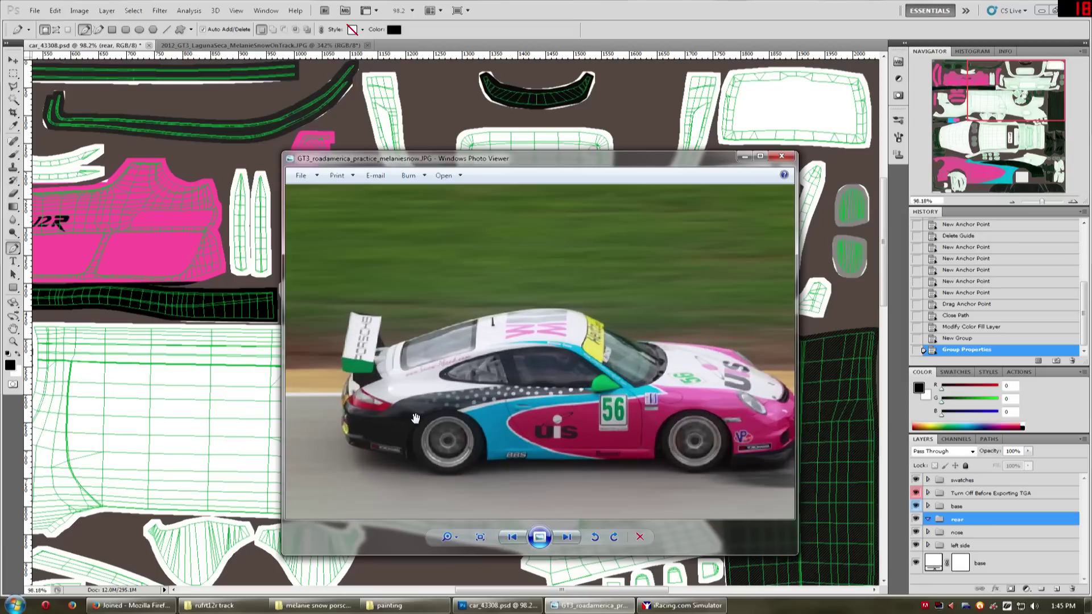
pyautogui.scroll(3, 475, 397)
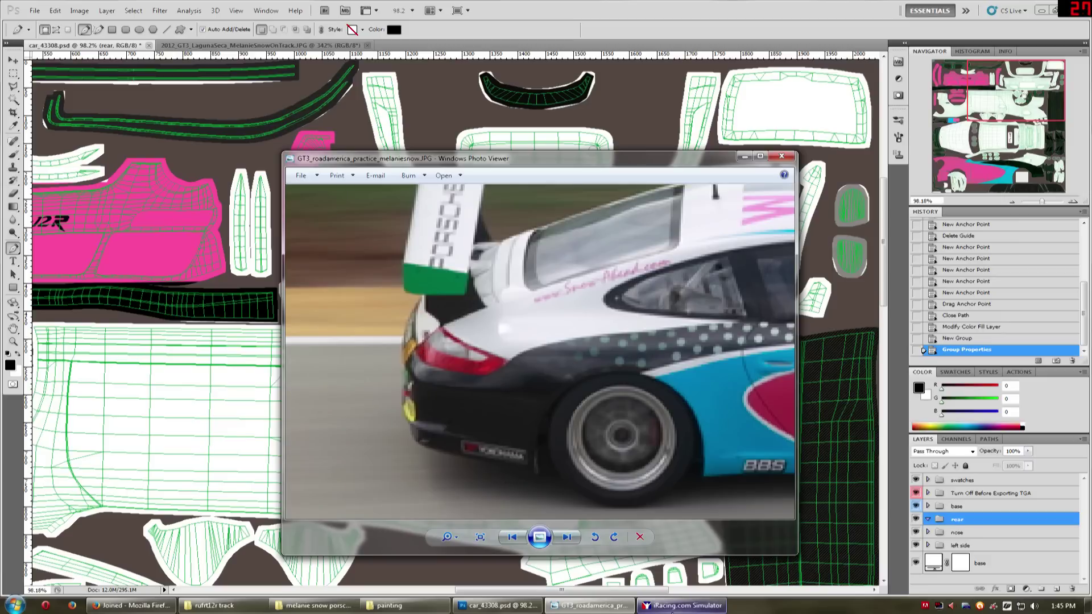
# Re-examine the rear bumper in iRacing, put away the reference photo, and frame the rear bumper on the template.
pyautogui.click(667, 609)
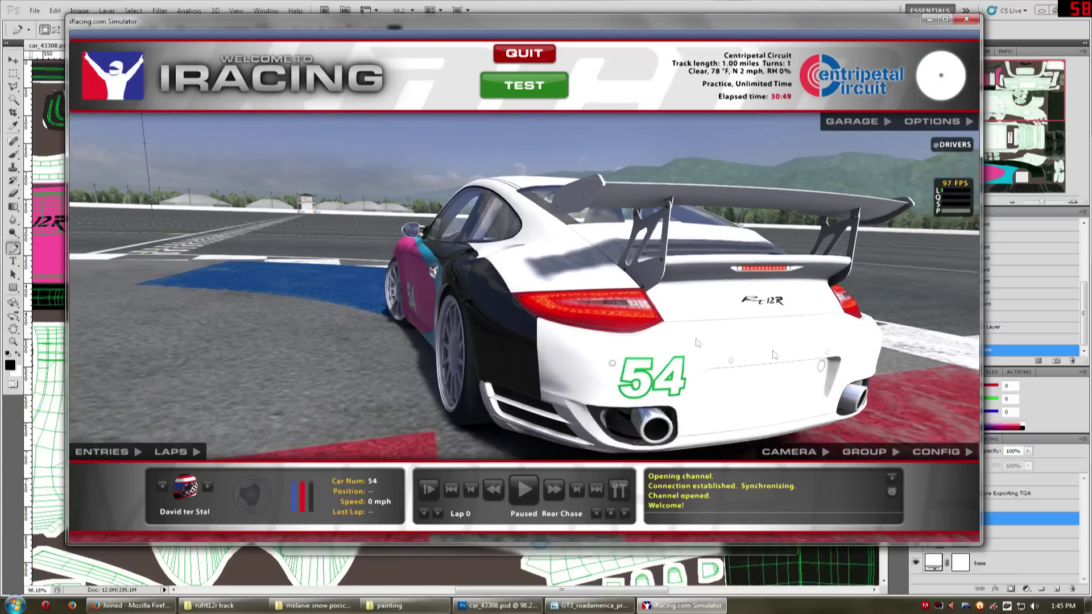
pyautogui.click(929, 19)
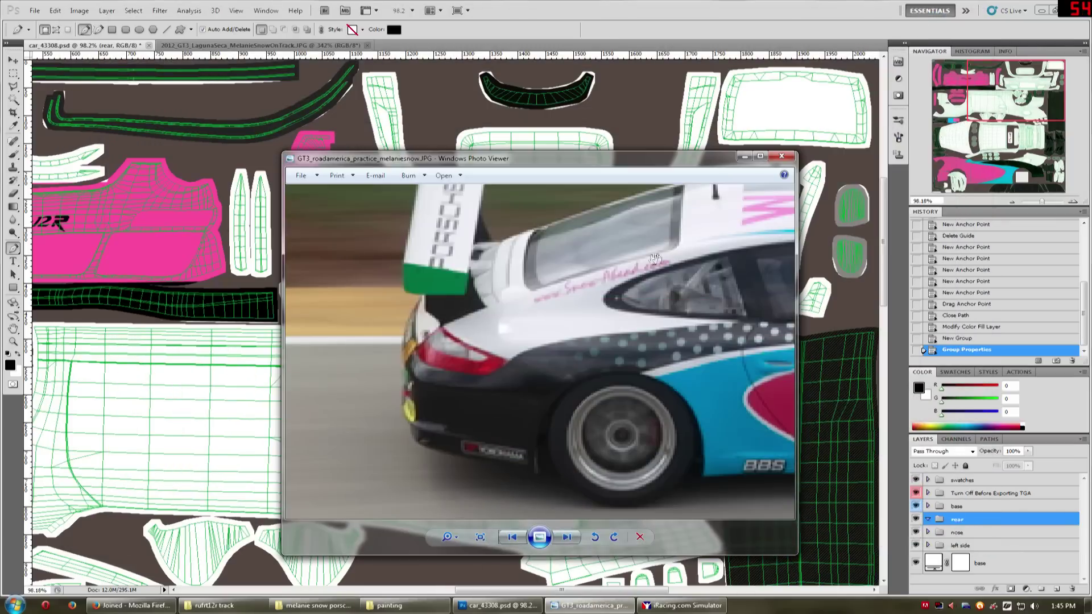
pyautogui.click(717, 4)
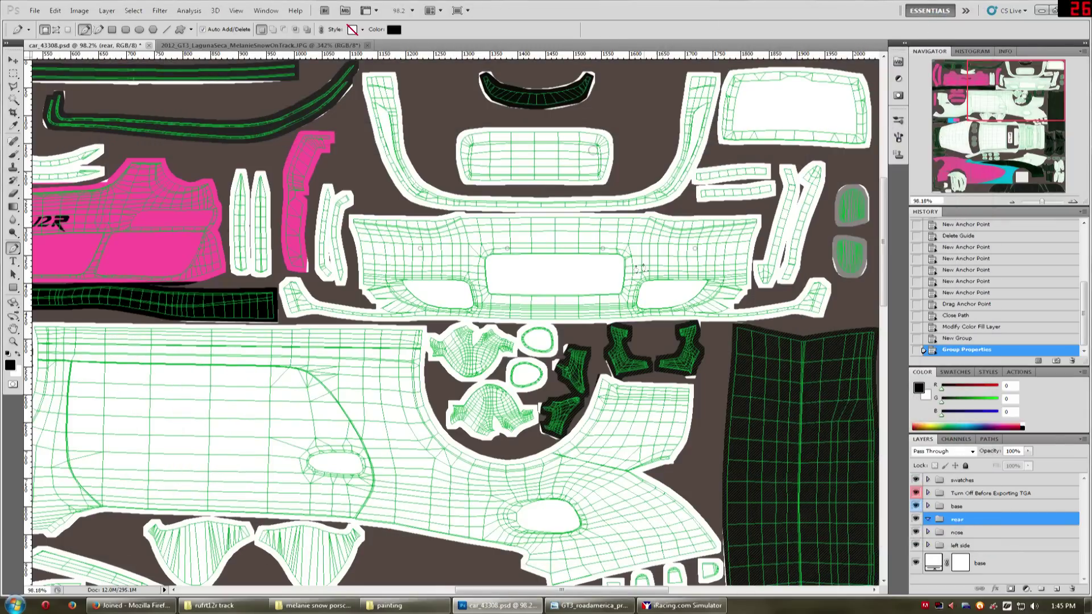
pyautogui.scroll(2, 538, 209)
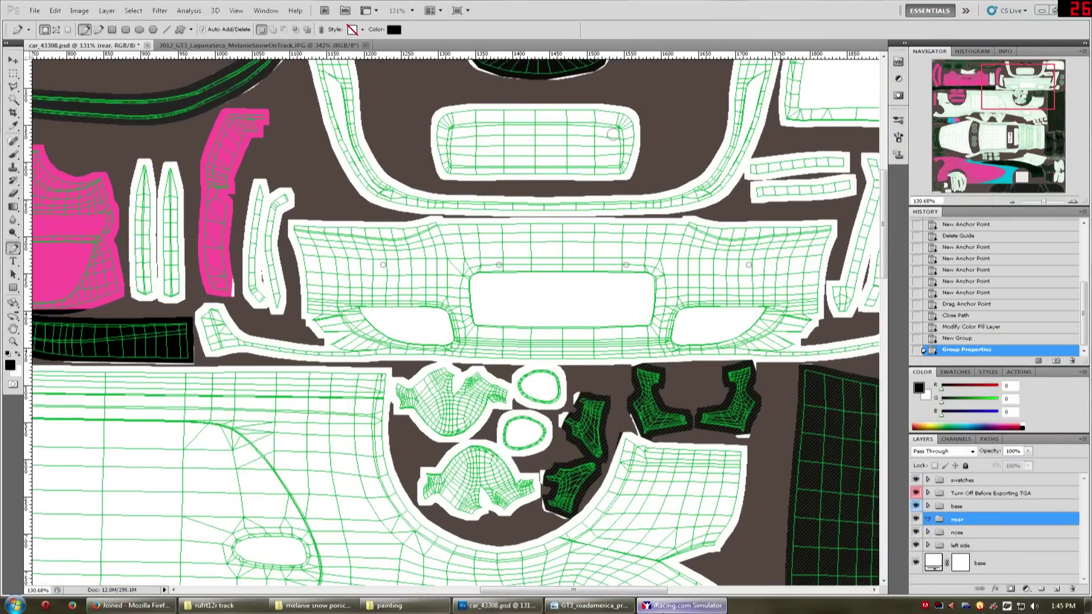
# Export the template with its wireframe visible as a compressed 24-bit Targa file, overwriting the existing car texture.
pyautogui.click(683, 605)
pyautogui.click(682, 605)
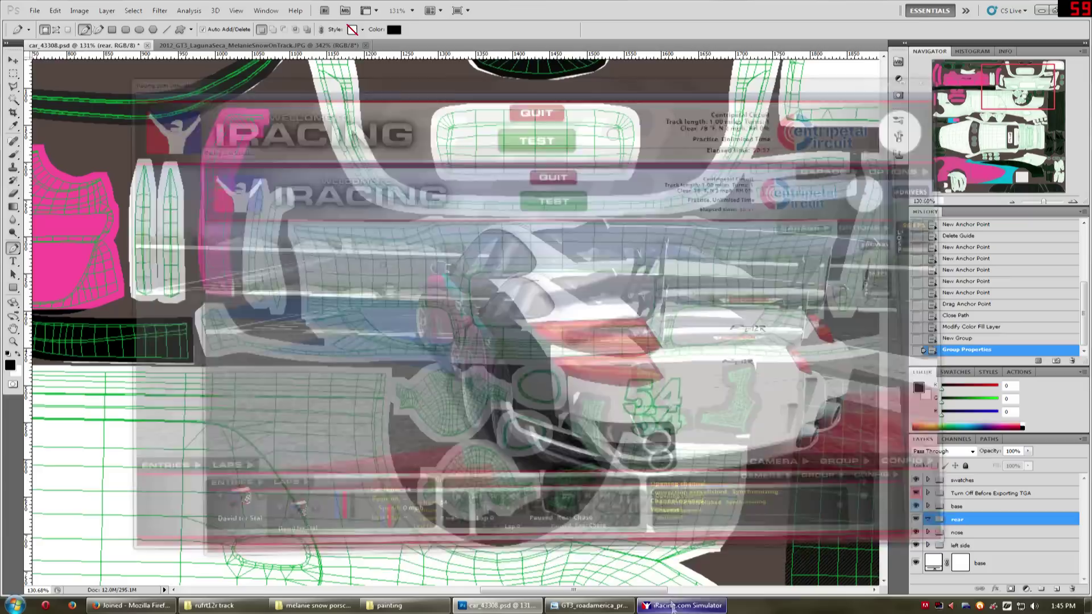
pyautogui.hotkey('ctrl', 'shift', 's')
pyautogui.click(589, 360)
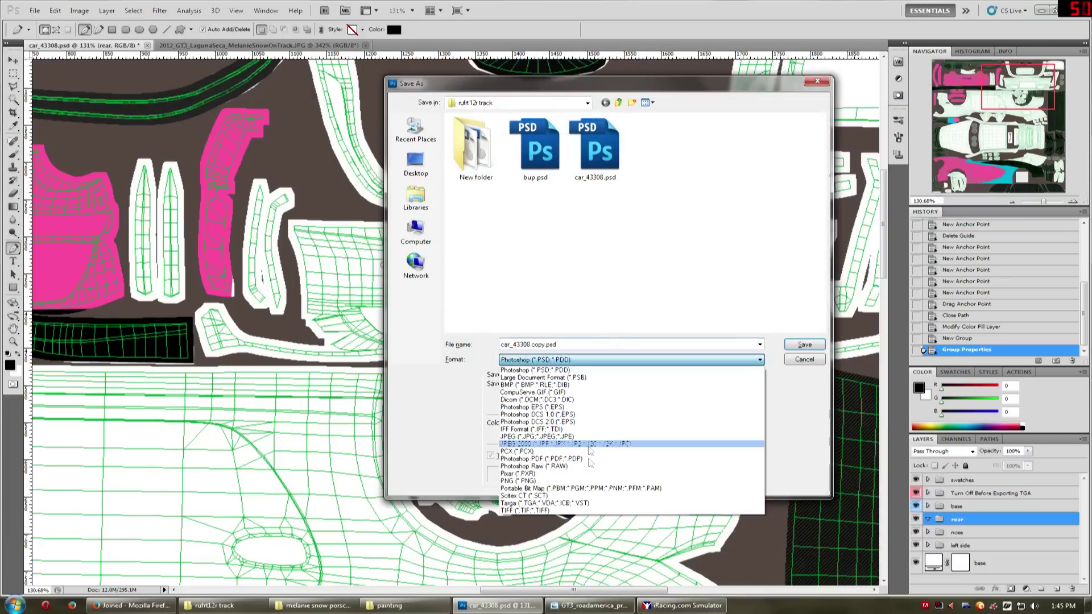
pyautogui.click(588, 501)
pyautogui.doubleClick(535, 147)
pyautogui.click(569, 222)
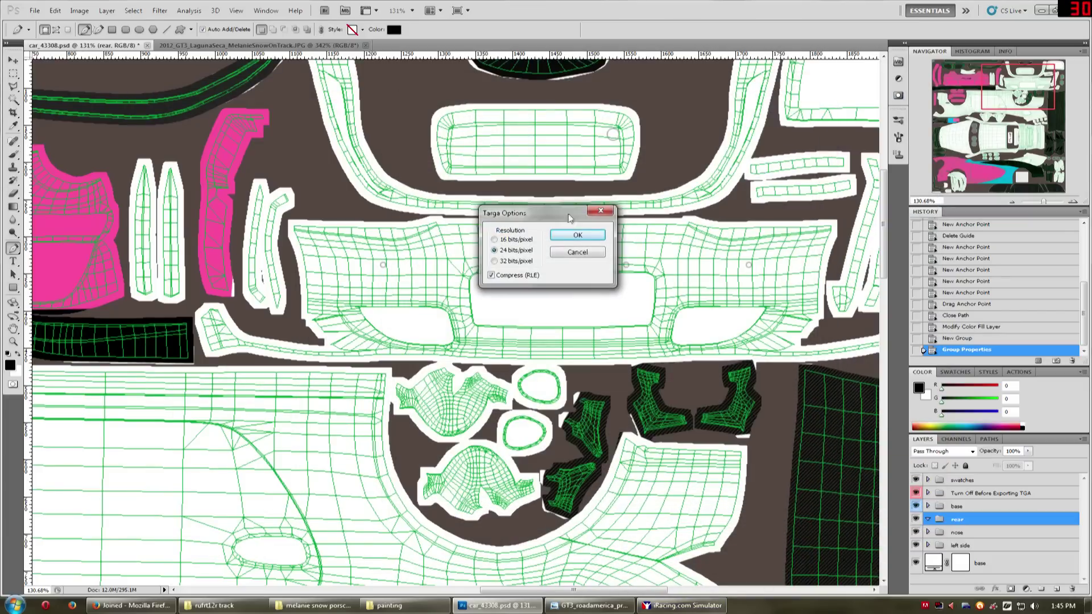
pyautogui.click(577, 236)
# Reload the car texture in iRacing and examine how the wireframe maps onto the rear bumper and engine lid.
pyautogui.click(675, 606)
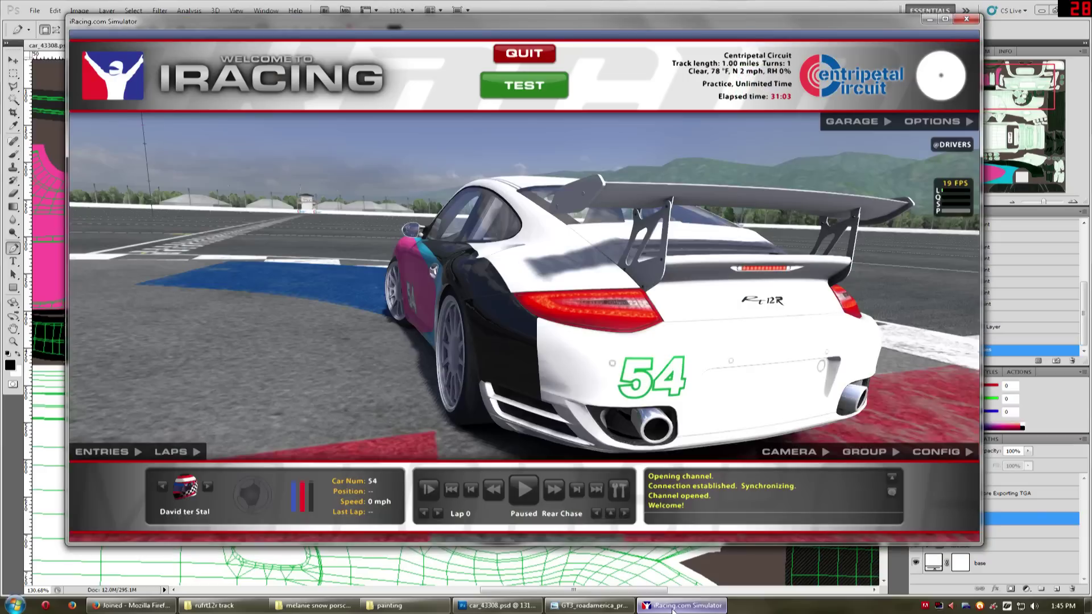
pyautogui.hotkey('ctrl', 'r')
pyautogui.scroll(5, 617, 443)
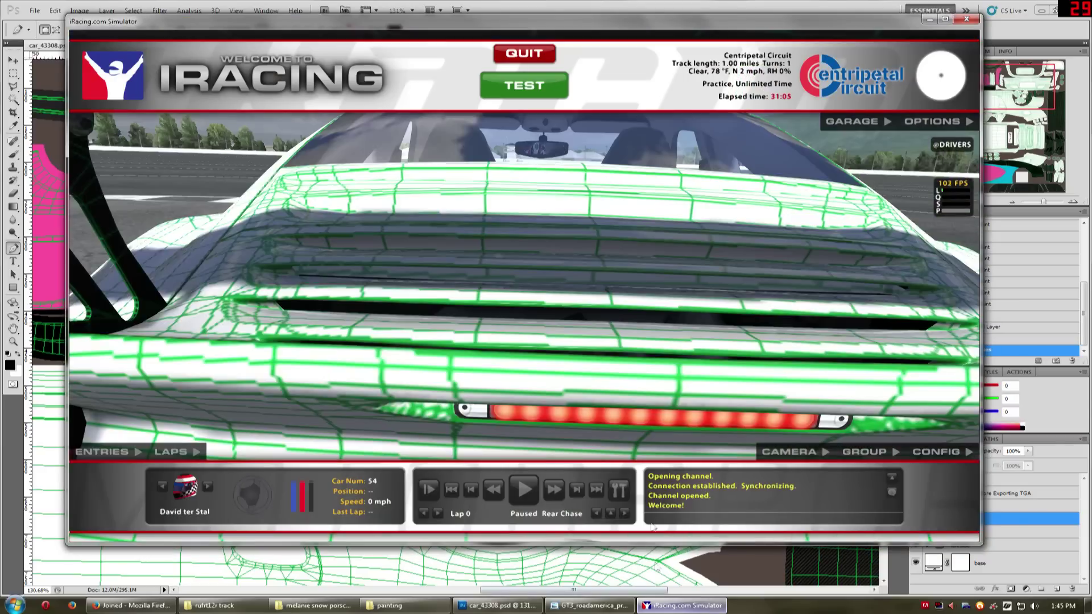
pyautogui.scroll(-5, 617, 443)
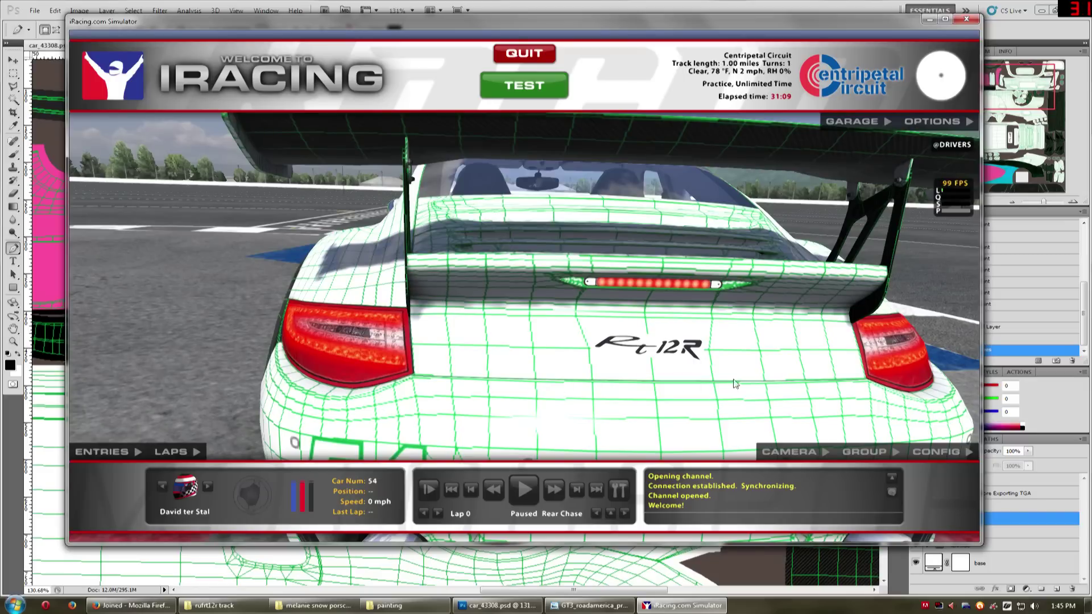
pyautogui.hotkey('alt', 'Tab')
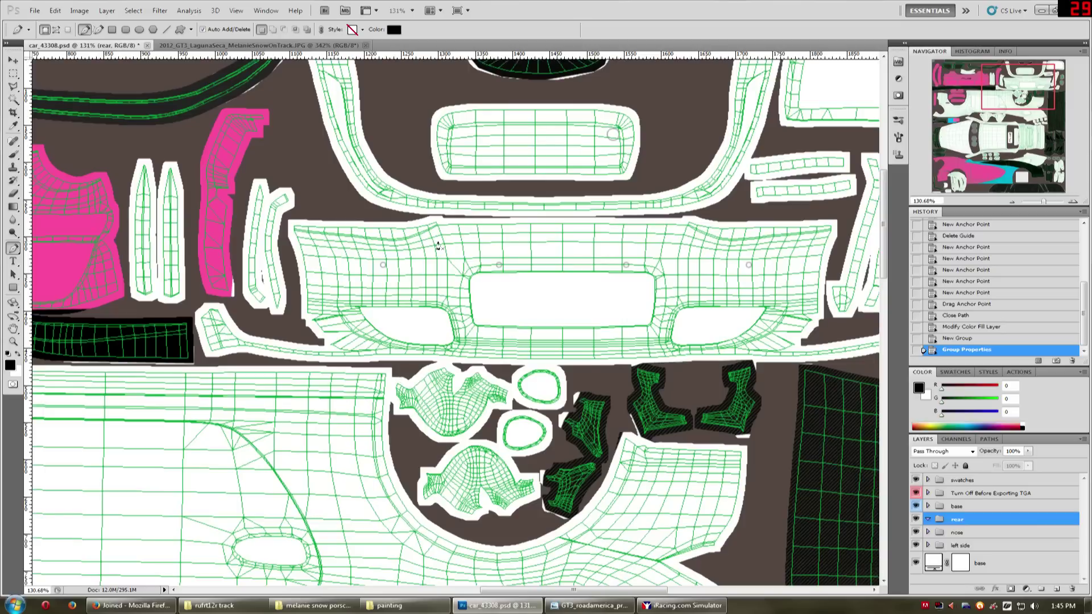
# Draw a closed black Pen tool shape in the rear group, covering the whole rear bumper and the lower lip strip beneath it.
pyautogui.moveTo(997, 84)
pyautogui.mouseDown()
pyautogui.moveTo(1004, 120)
pyautogui.moveTo(999, 80)
pyautogui.mouseUp()
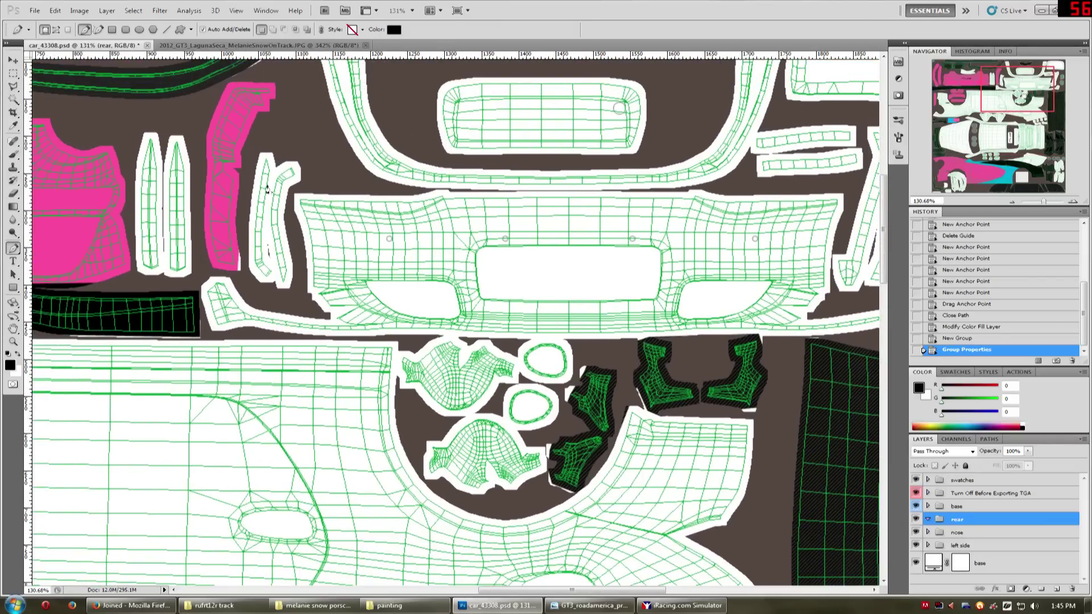
pyautogui.click(315, 173)
pyautogui.click(299, 297)
pyautogui.click(292, 193)
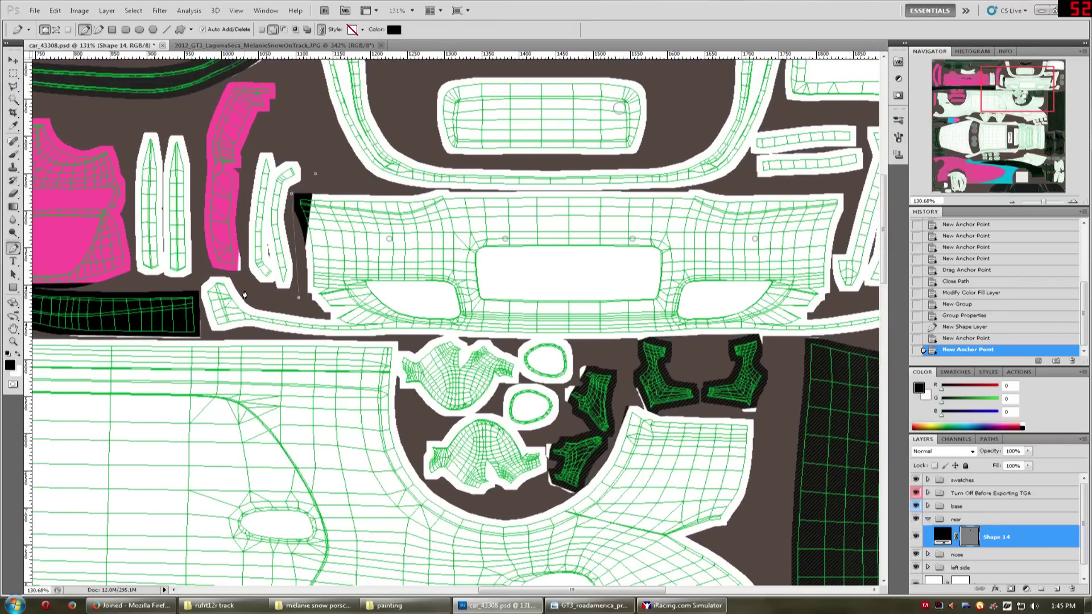
pyautogui.click(245, 291)
pyautogui.click(225, 273)
pyautogui.click(204, 273)
pyautogui.click(208, 334)
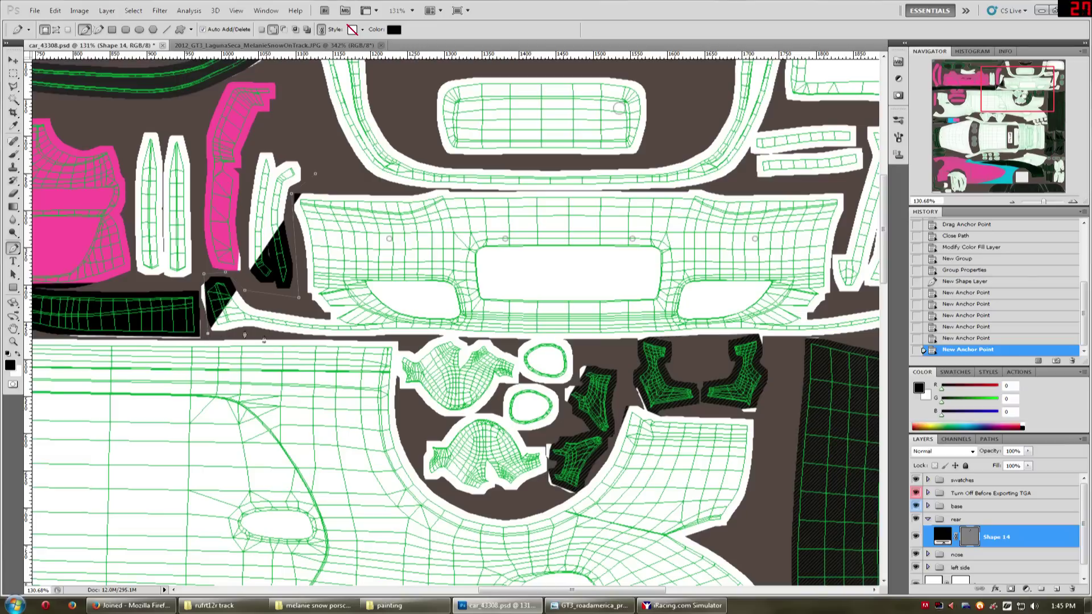
pyautogui.moveTo(204, 275); pyautogui.dragTo(199, 275)
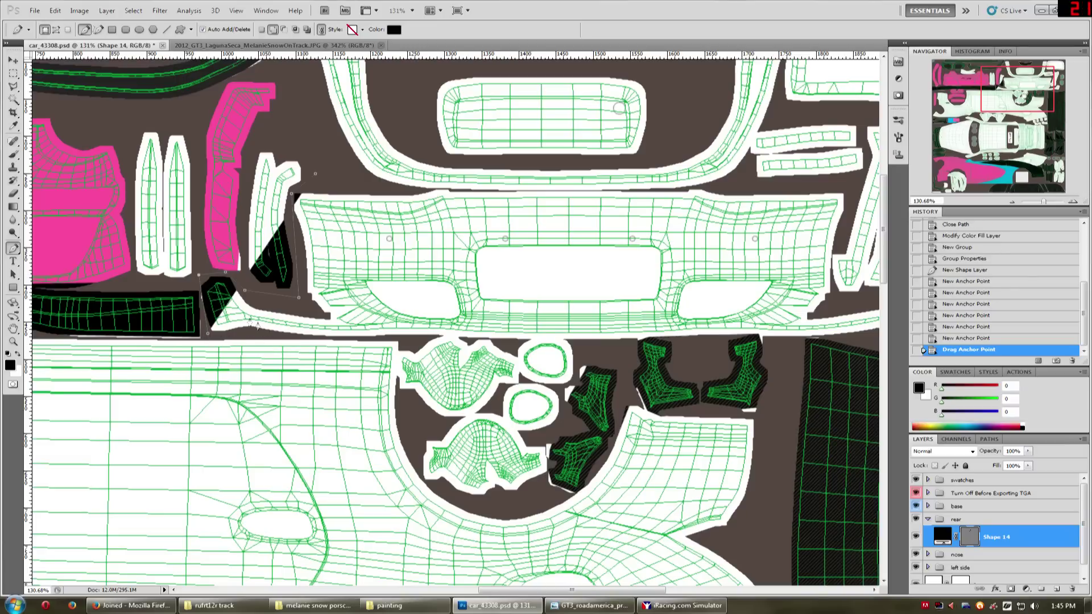
pyautogui.click(294, 335)
pyautogui.click(399, 338)
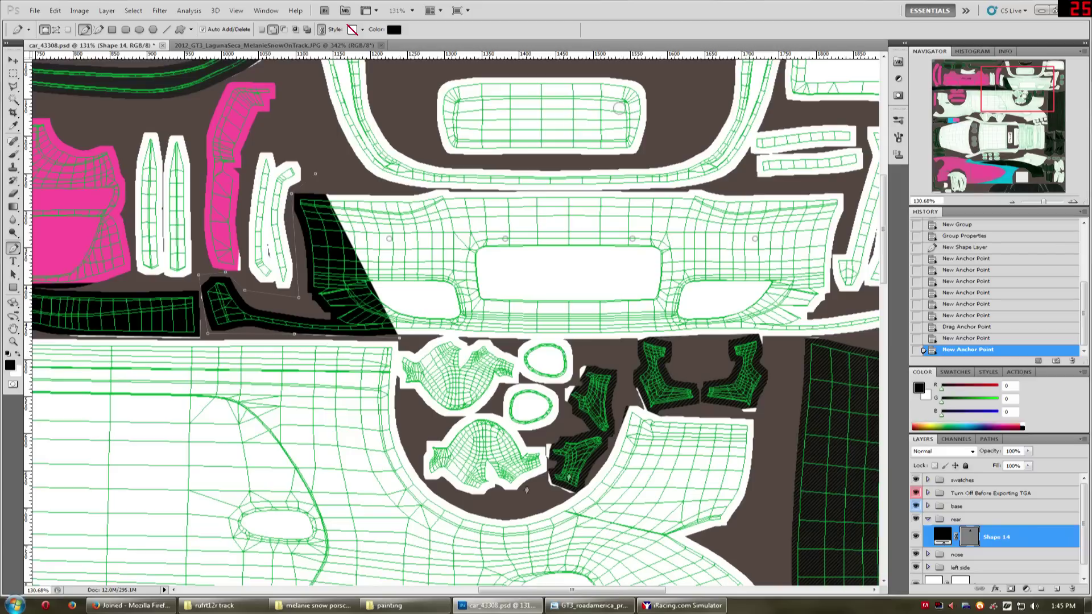
pyautogui.click(455, 340)
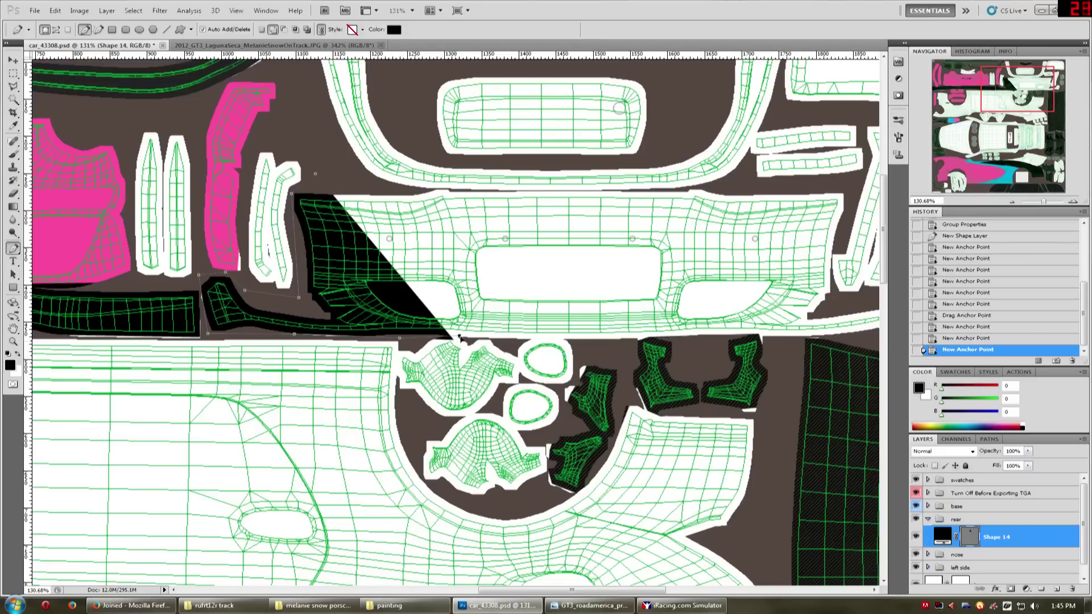
pyautogui.moveTo(460, 339); pyautogui.dragTo(462, 340)
pyautogui.click(659, 340)
pyautogui.moveTo(660, 339); pyautogui.dragTo(539, 335)
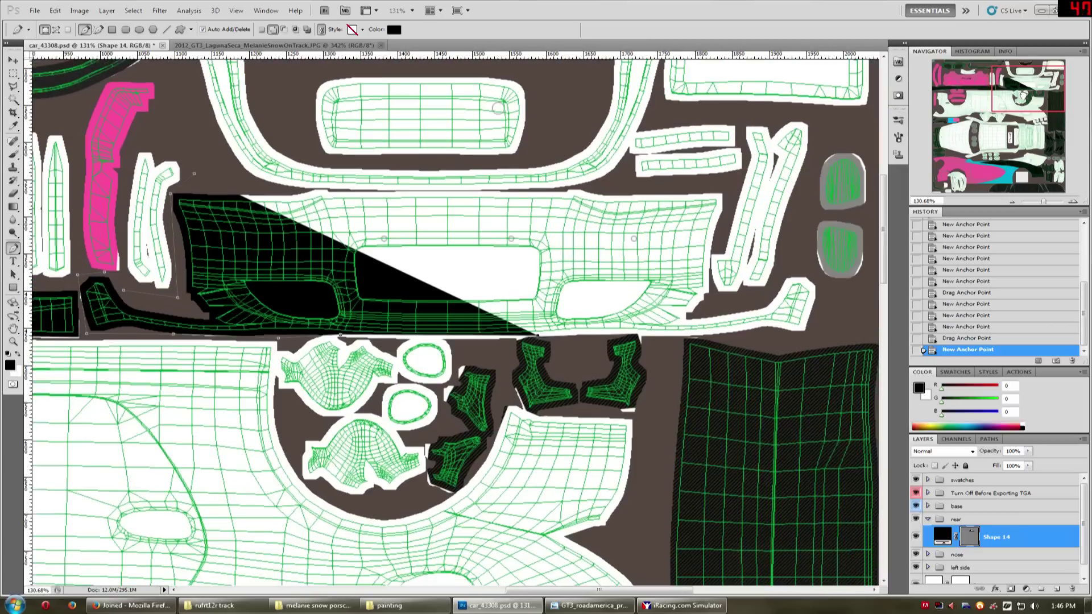
pyautogui.click(669, 336)
pyautogui.click(801, 340)
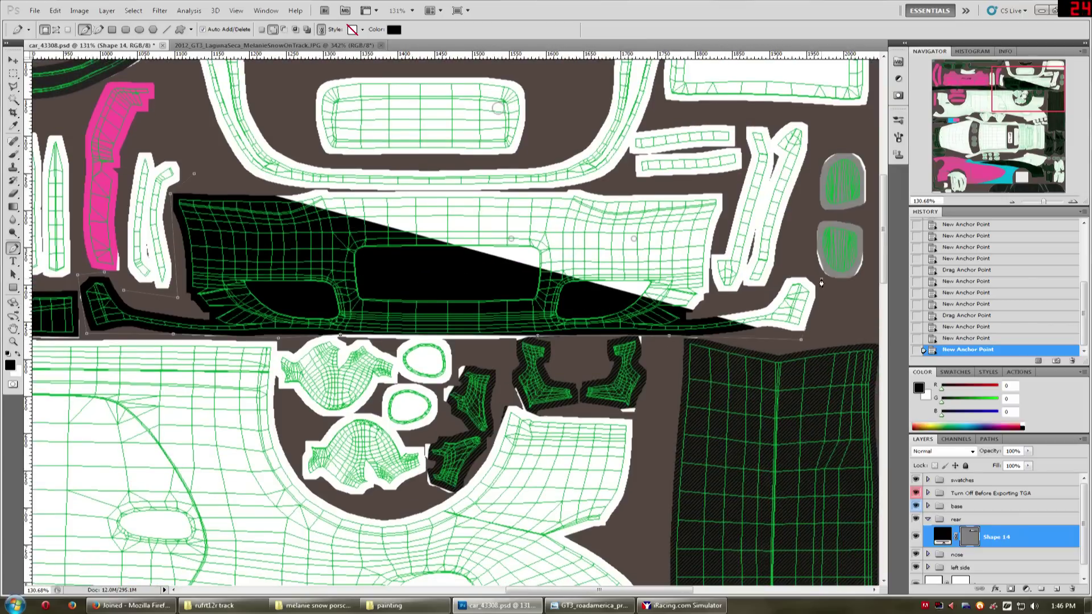
pyautogui.click(821, 280)
pyautogui.click(788, 272)
pyautogui.click(707, 303)
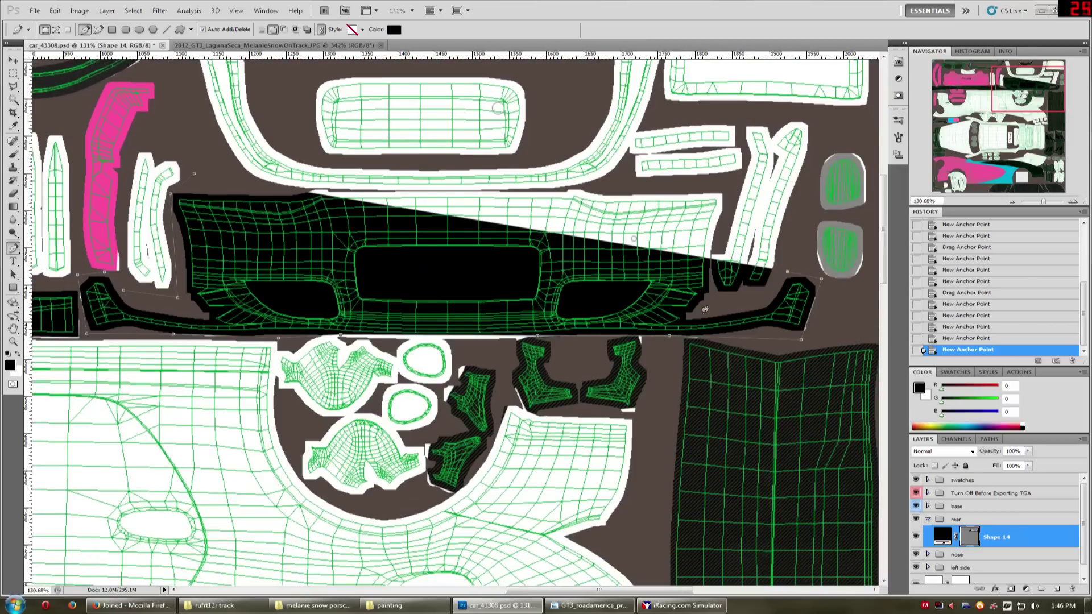
pyautogui.click(713, 257)
pyautogui.click(731, 182)
pyautogui.click(607, 186)
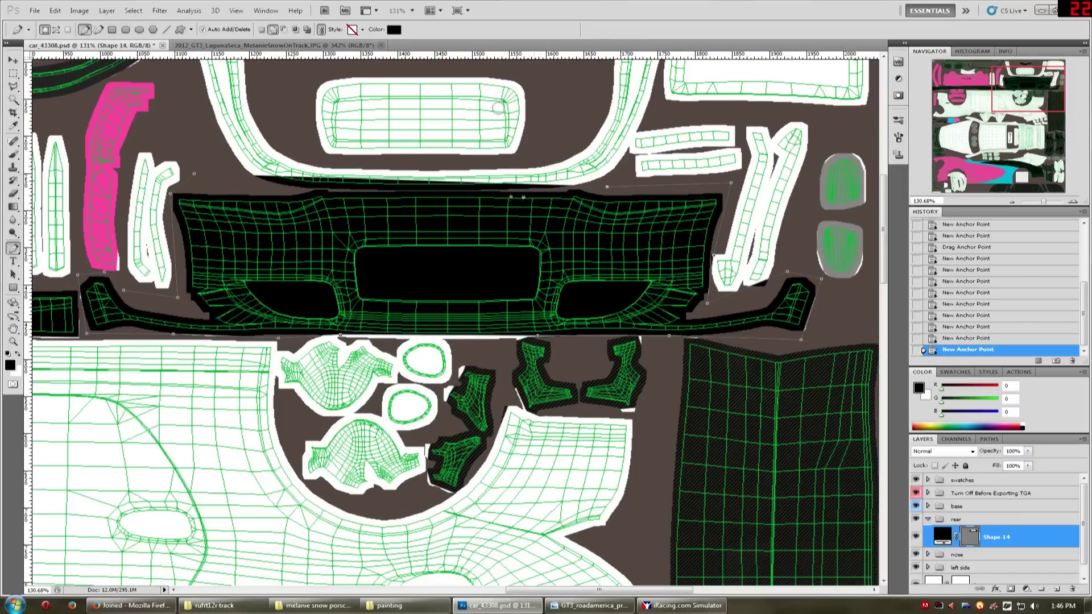
pyautogui.click(334, 196)
# Hide the Turn Off Before Exporting TGA group and export the livery in Targa format over the existing car texture.
pyautogui.hotkey('ctrl', 's')
pyautogui.click(915, 493)
pyautogui.hotkey('shift', 'ctrl', 's')
pyautogui.click(546, 360)
pyautogui.click(563, 504)
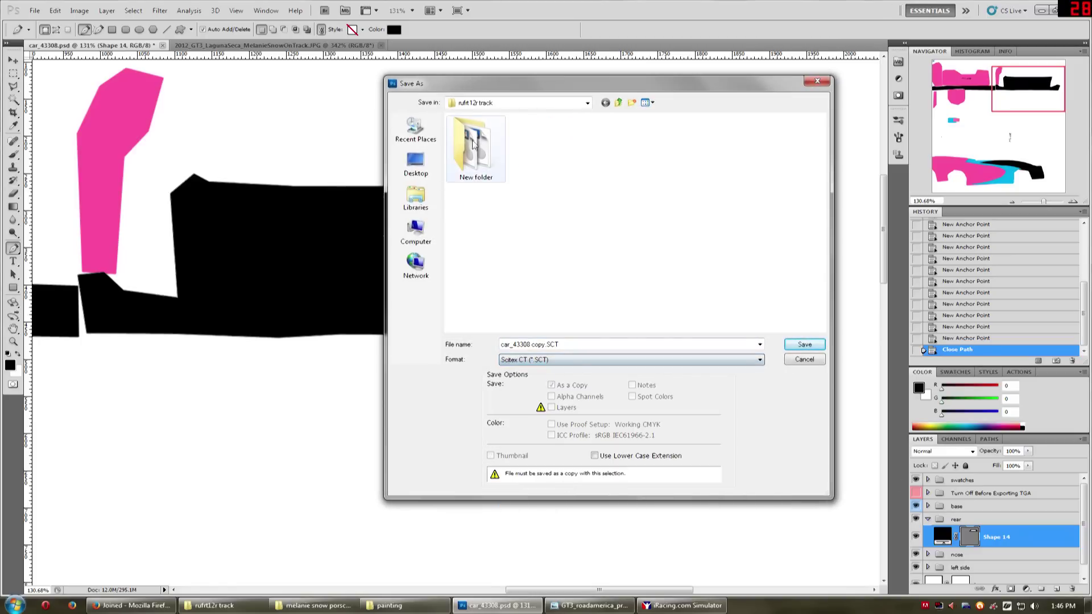
pyautogui.click(546, 363)
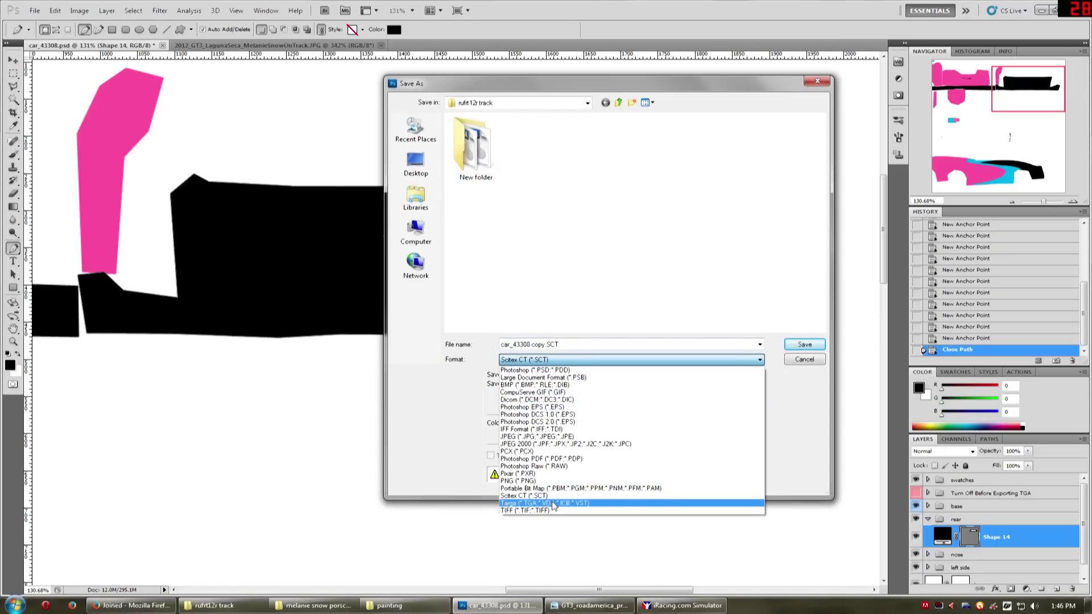
pyautogui.click(549, 503)
pyautogui.click(804, 344)
pyautogui.click(639, 239)
pyautogui.click(565, 234)
pyautogui.hotkey('shift', 'ctrl', 's')
pyautogui.doubleClick(537, 152)
pyautogui.press('Return')
pyautogui.press('Return')
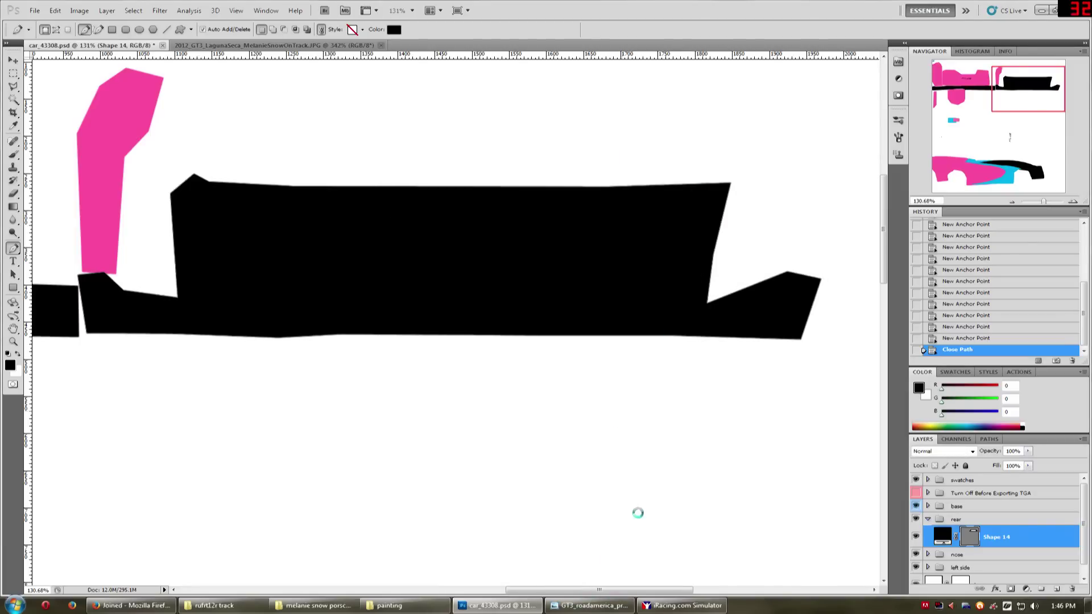
# Reload the texture in iRacing and examine the black rear bumper around the tail lights, number plate panel and side vents.
pyautogui.hotkey('alt', 'Tab')
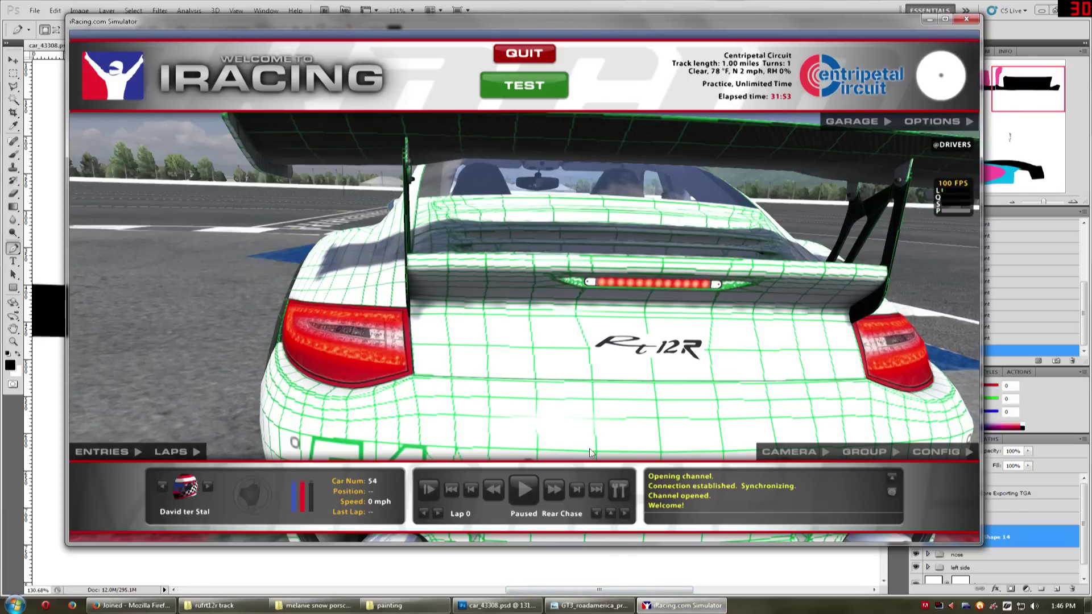
pyautogui.hotkey('ctrl', 'r')
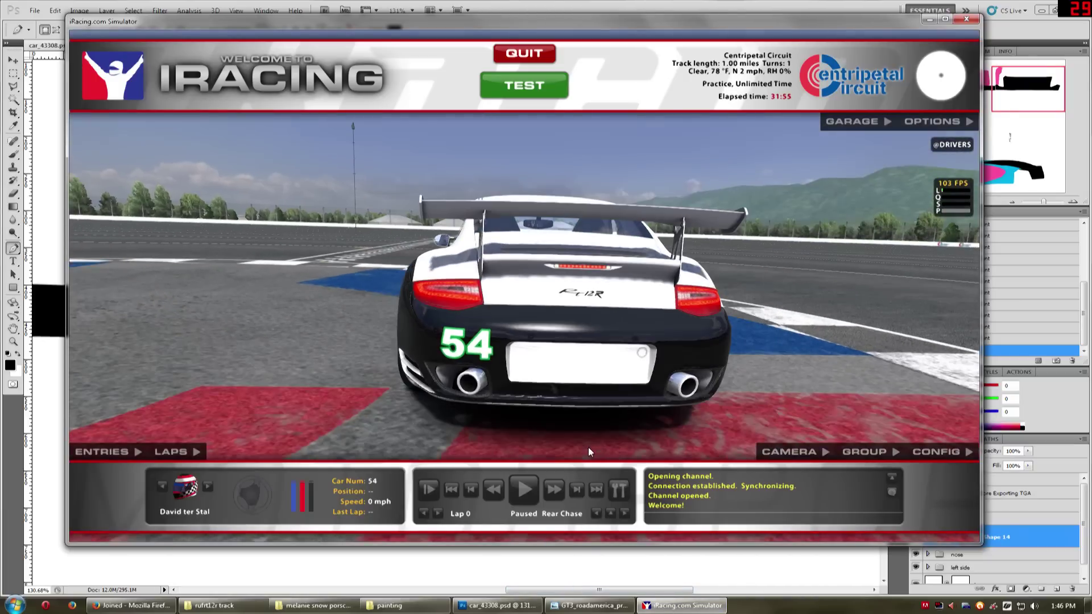
pyautogui.moveTo(588, 447); pyautogui.dragTo(612, 388)
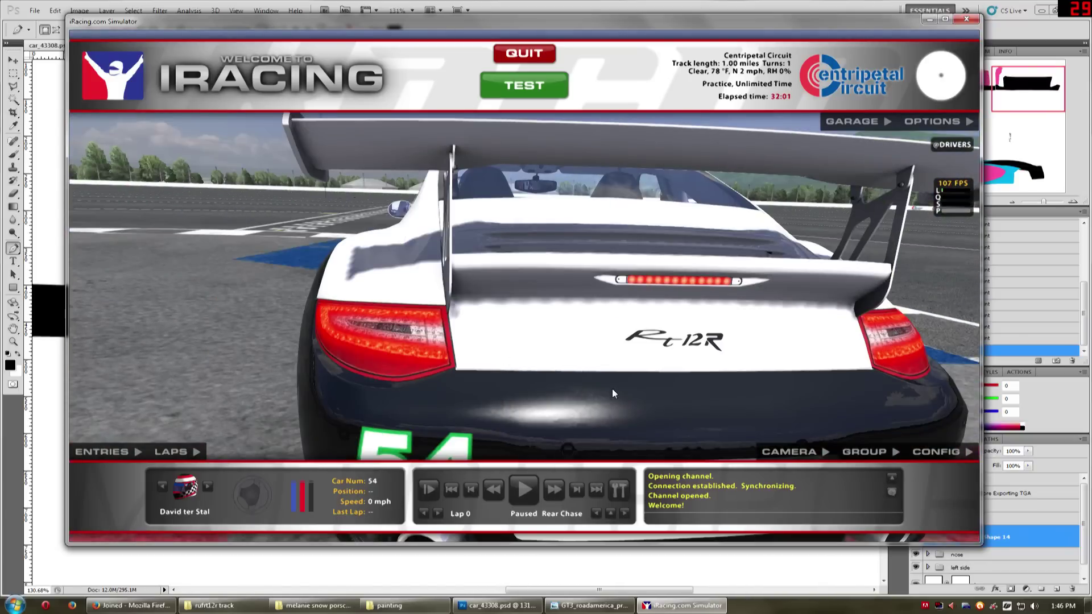
pyautogui.moveTo(465, 380); pyautogui.dragTo(457, 438)
pyautogui.scroll(-3, 458, 438)
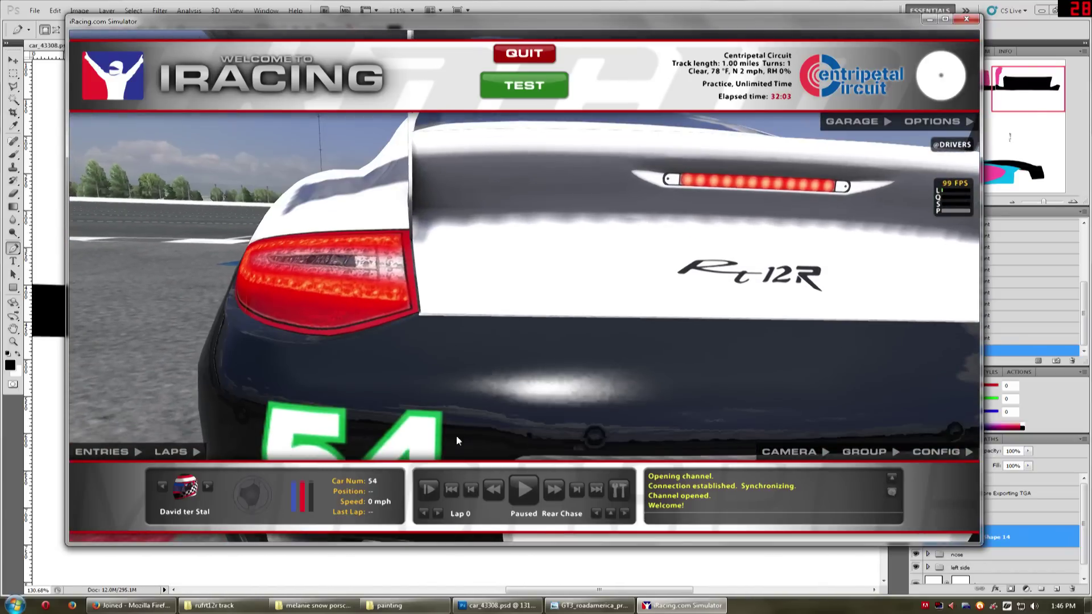
pyautogui.scroll(3, 456, 432)
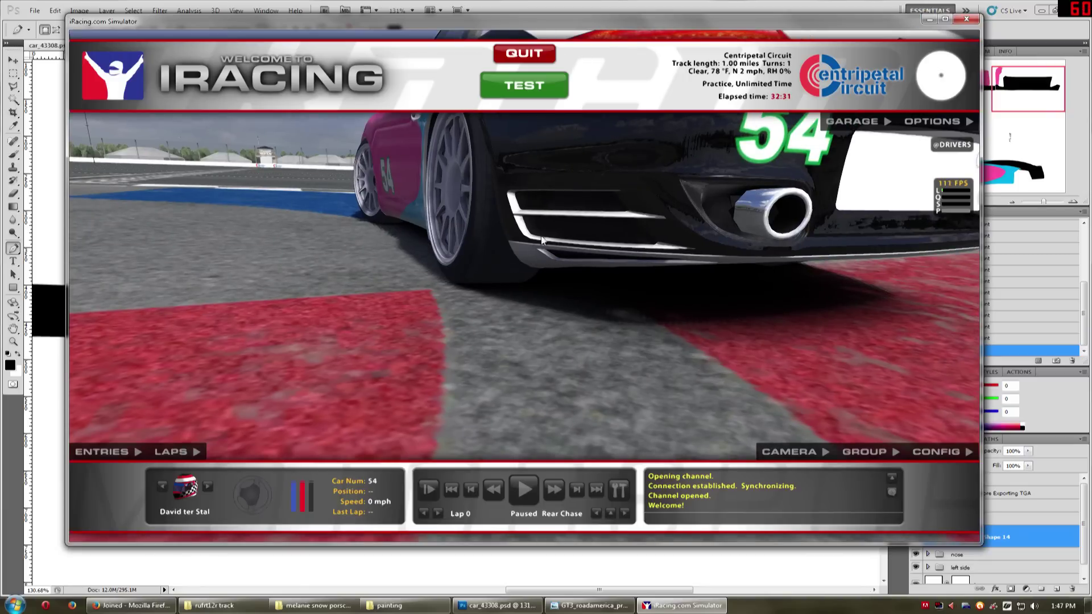
# Compare the rear parts on the template with the side reference photo and the back of the car in iRacing.
pyautogui.click(929, 20)
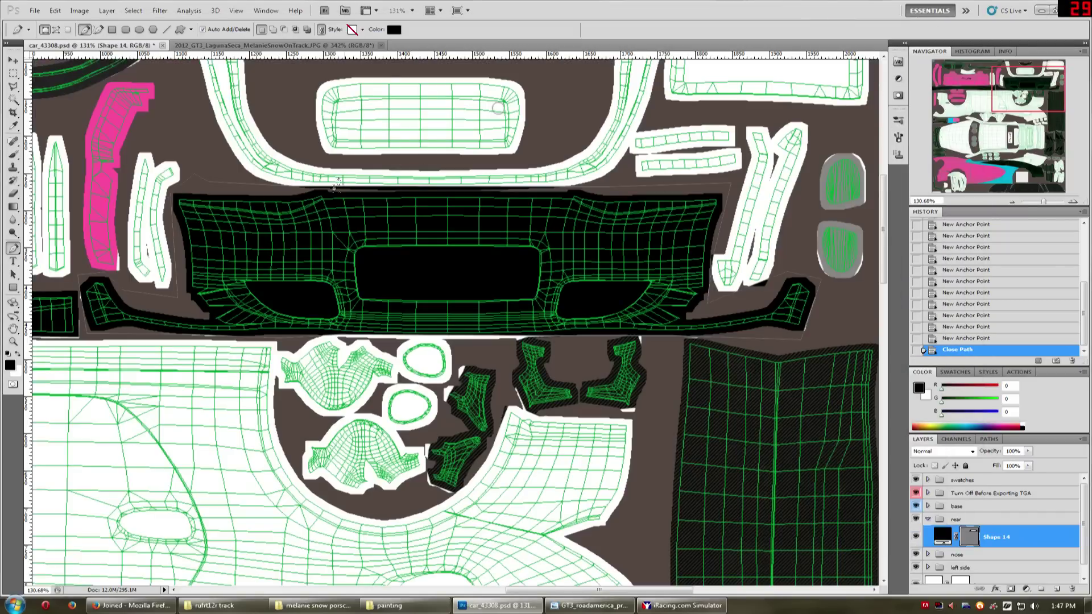
pyautogui.scroll(-5, 551, 384)
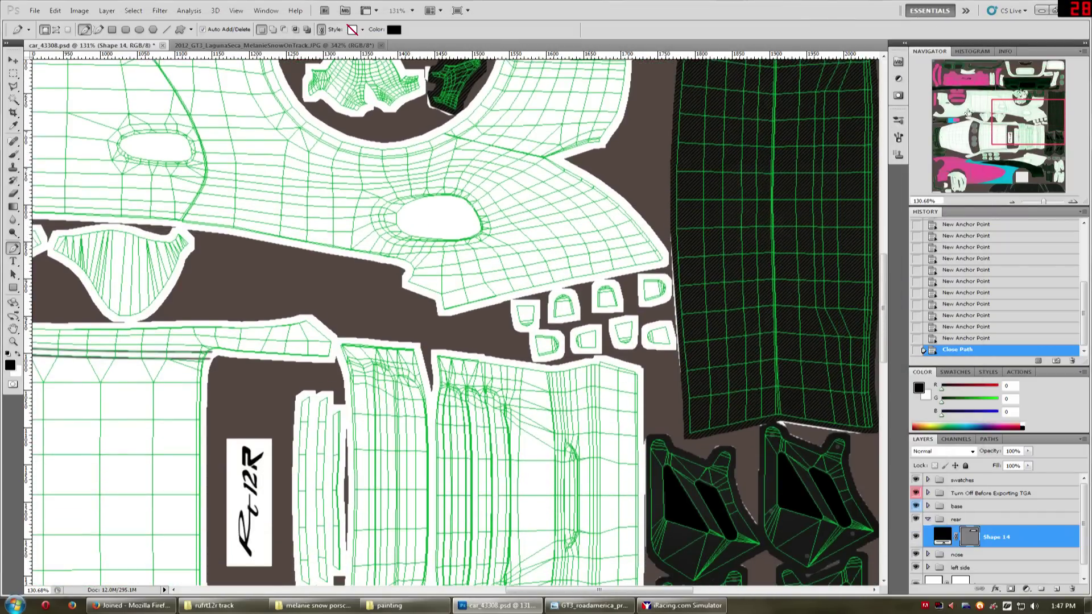
pyautogui.moveTo(1023, 116); pyautogui.dragTo(1017, 78)
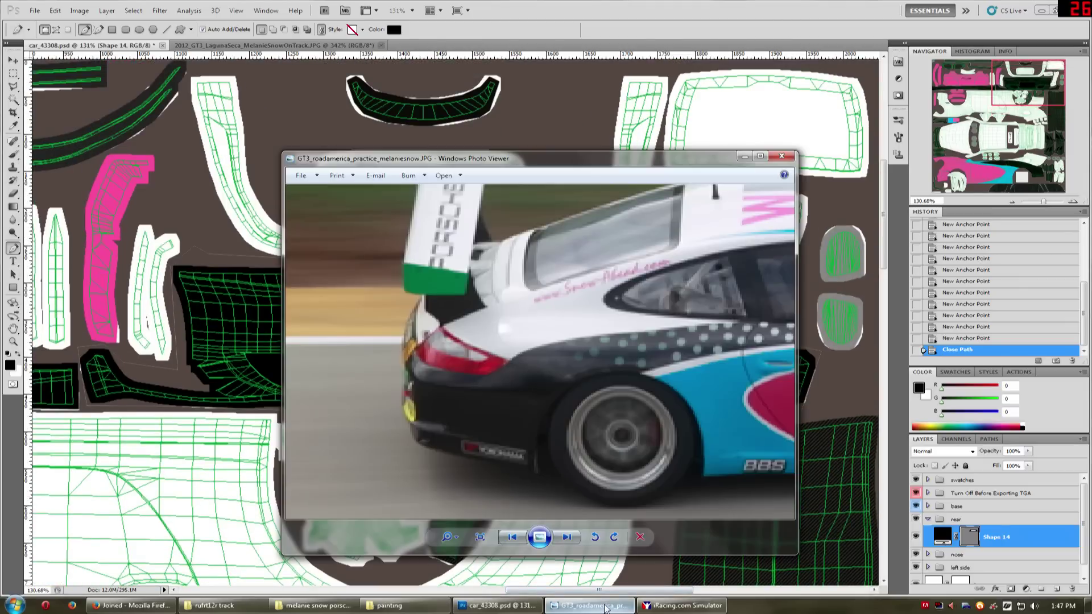
pyautogui.click(664, 597)
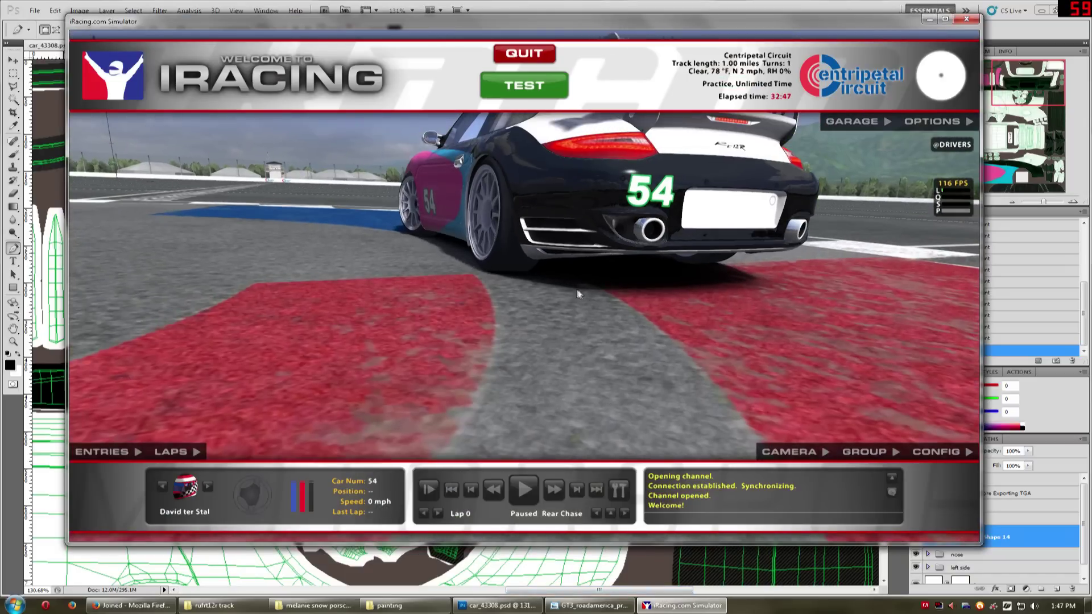
pyautogui.hotkey('alt', 'Tab')
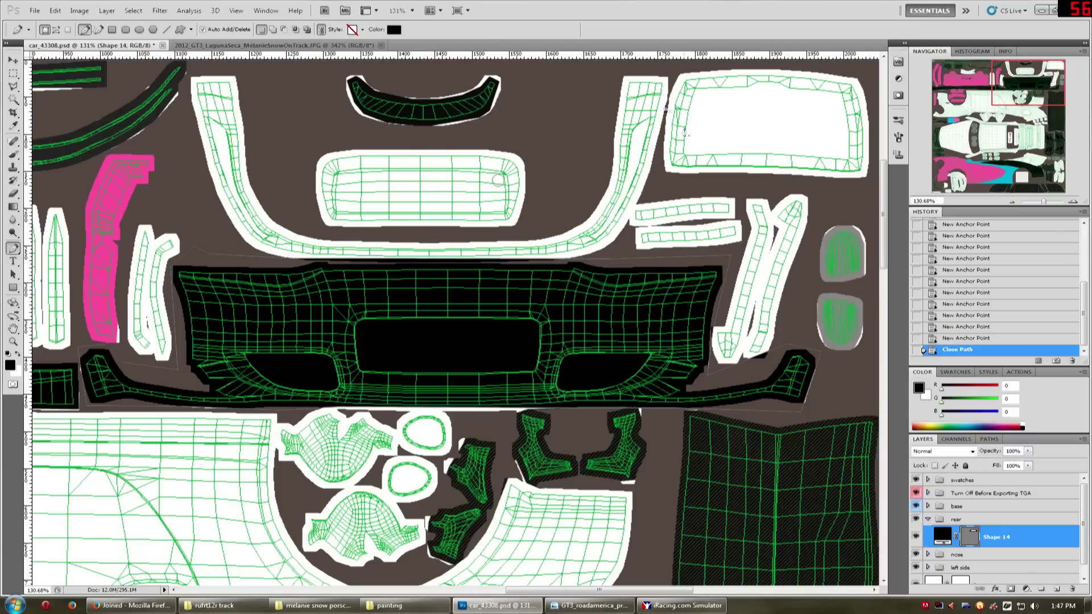
pyautogui.hotkey('alt', 'Tab')
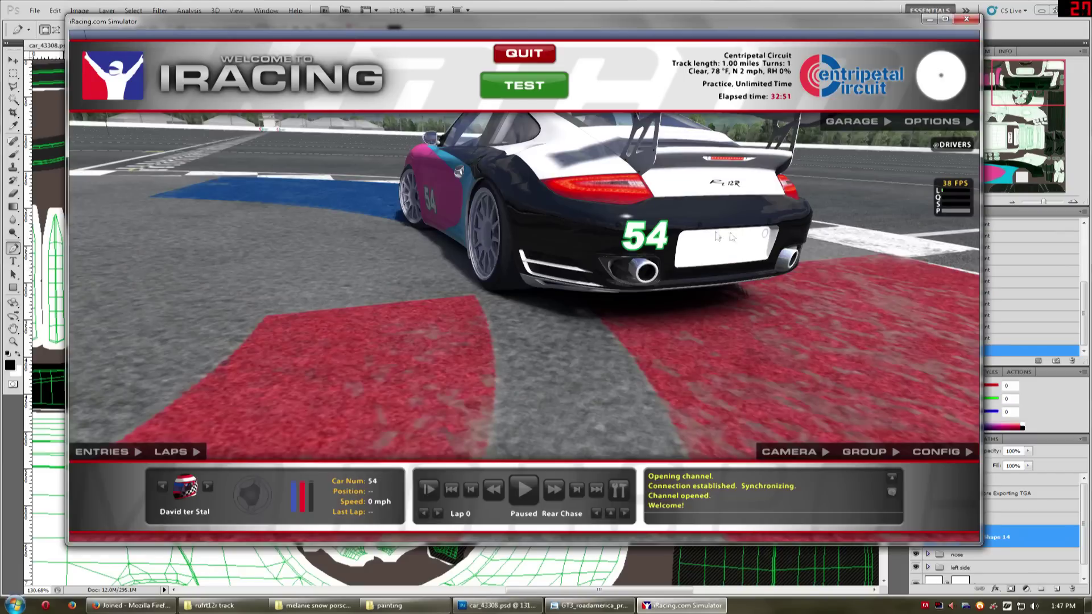
pyautogui.hotkey('alt', 'Tab')
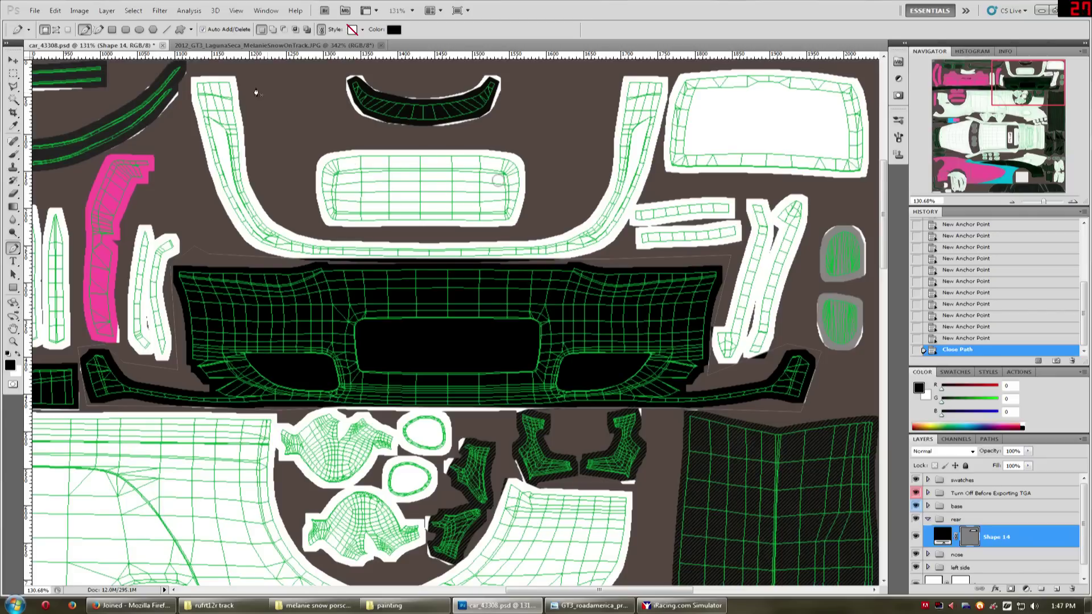
# Draw a closed black Pen tool shape covering the U-shaped trim above the rear bumper and the number plate panel inside it.
pyautogui.click(198, 65)
pyautogui.click(281, 70)
pyautogui.click(308, 129)
pyautogui.click(550, 134)
pyautogui.click(622, 62)
pyautogui.click(671, 78)
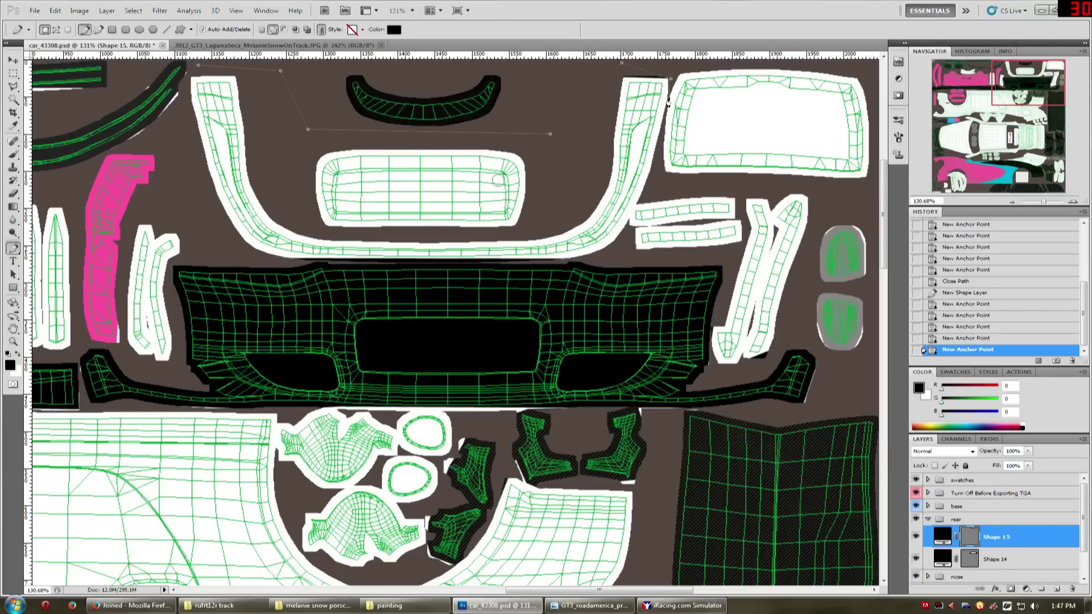
pyautogui.click(668, 102)
pyautogui.click(649, 195)
pyautogui.click(633, 208)
pyautogui.click(608, 259)
pyautogui.click(290, 261)
pyautogui.click(213, 245)
pyautogui.click(189, 155)
pyautogui.click(191, 78)
pyautogui.click(197, 72)
# Examine the side vent strips of the rear bumper in iRacing and return to the rear parts on the template.
pyautogui.click(660, 605)
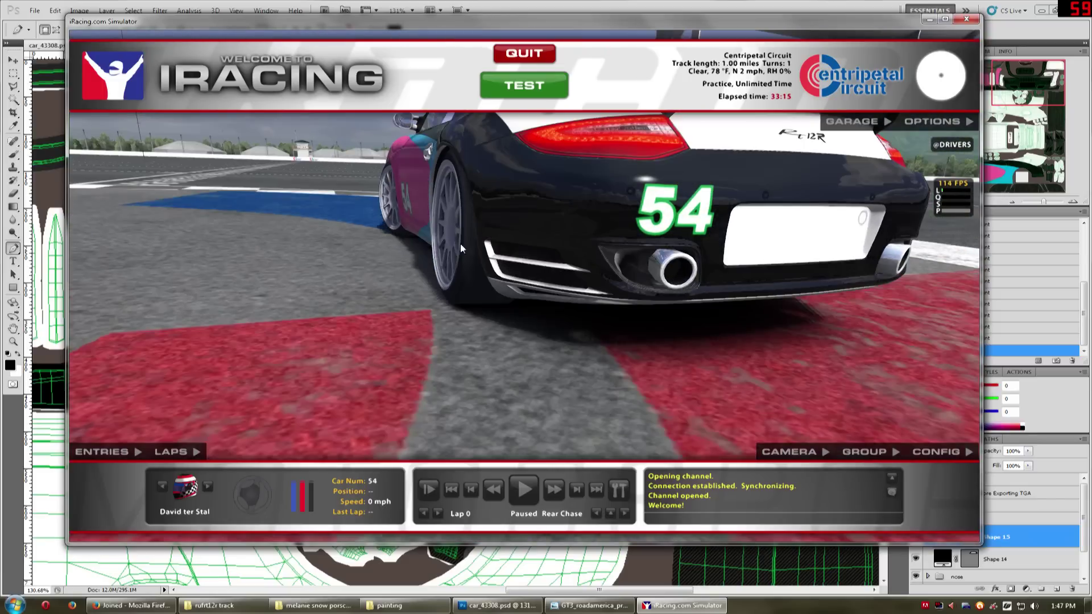
pyautogui.hotkey('alt', 'Tab')
pyautogui.scroll(-1, 453, 193)
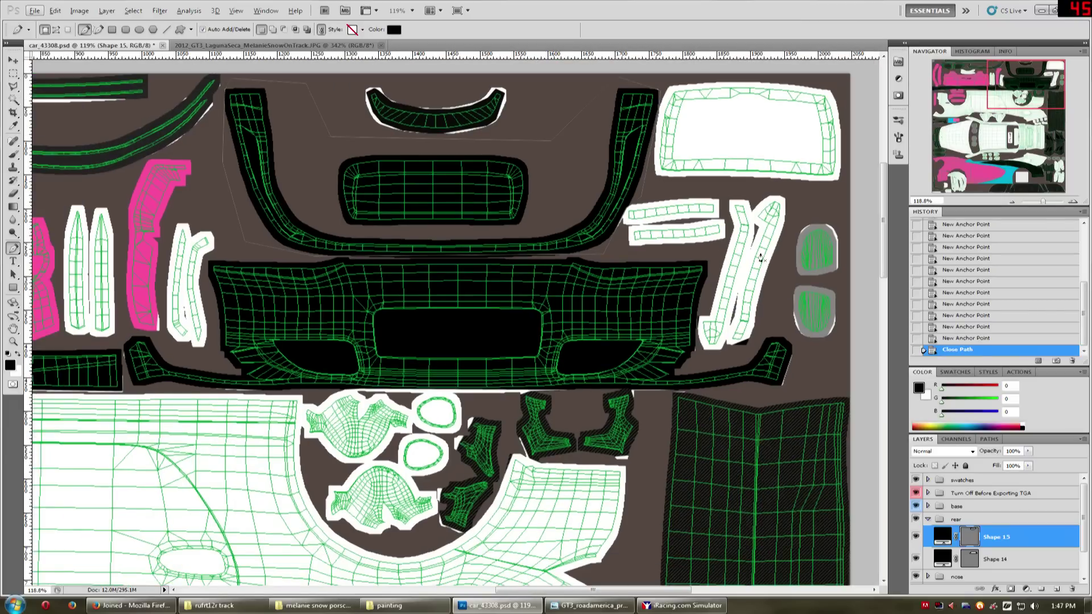
# Draw a closed black Pen tool shape over the two curved strips above the pink rear panel with the Rt12R lettering.
pyautogui.scroll(-7, 184, 270)
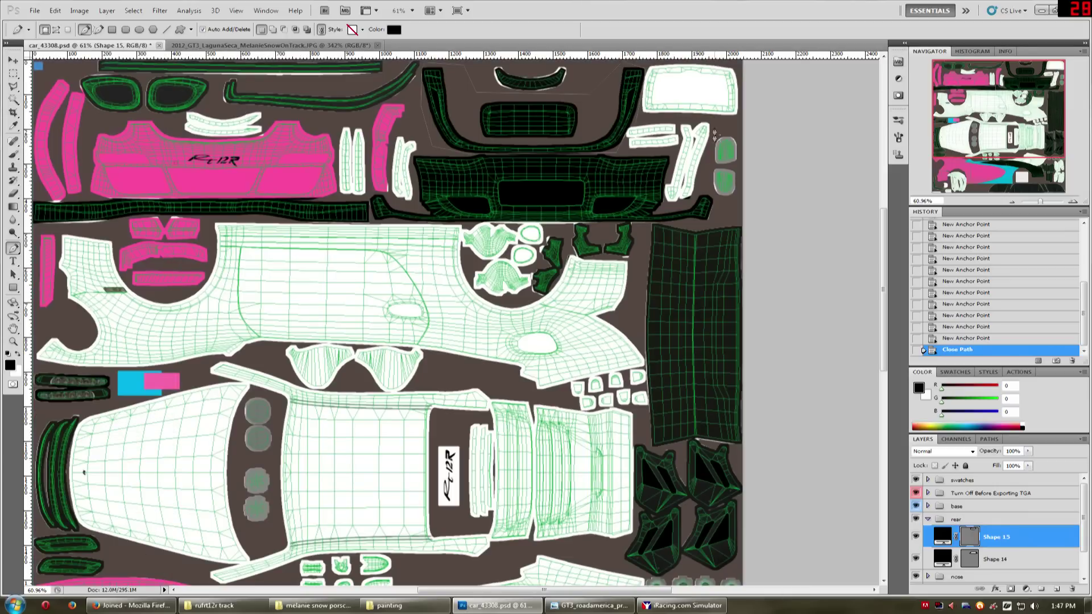
pyautogui.click(183, 111)
pyautogui.click(181, 130)
pyautogui.click(201, 135)
pyautogui.click(239, 138)
pyautogui.click(262, 134)
pyautogui.click(266, 109)
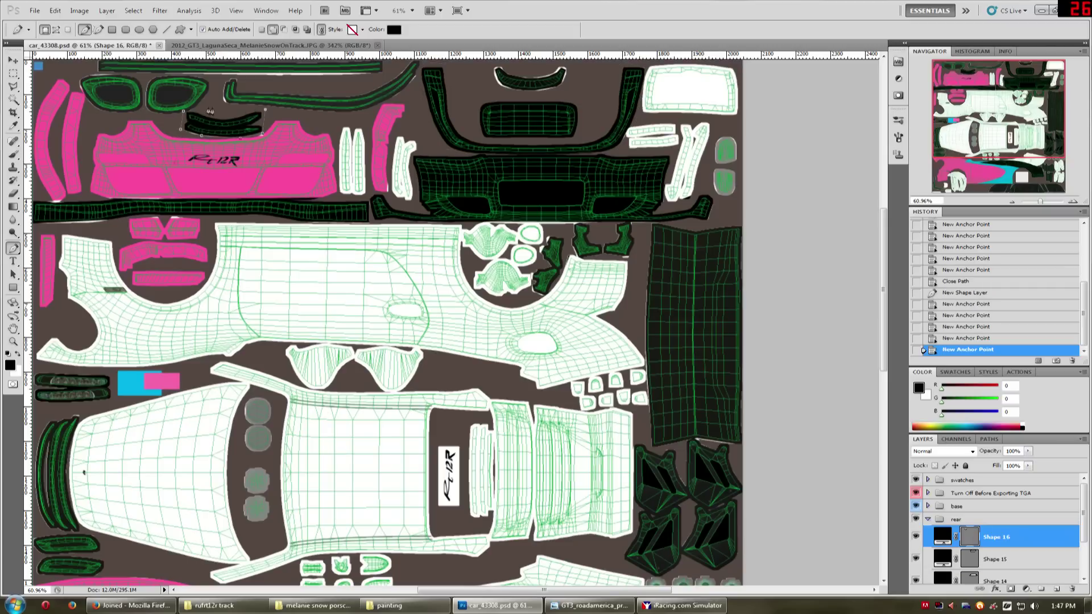
pyautogui.click(191, 111)
pyautogui.click(183, 111)
# Draw a closed black Pen tool shape over the two upright white strips just right of the pink Rt12R panel.
pyautogui.click(335, 129)
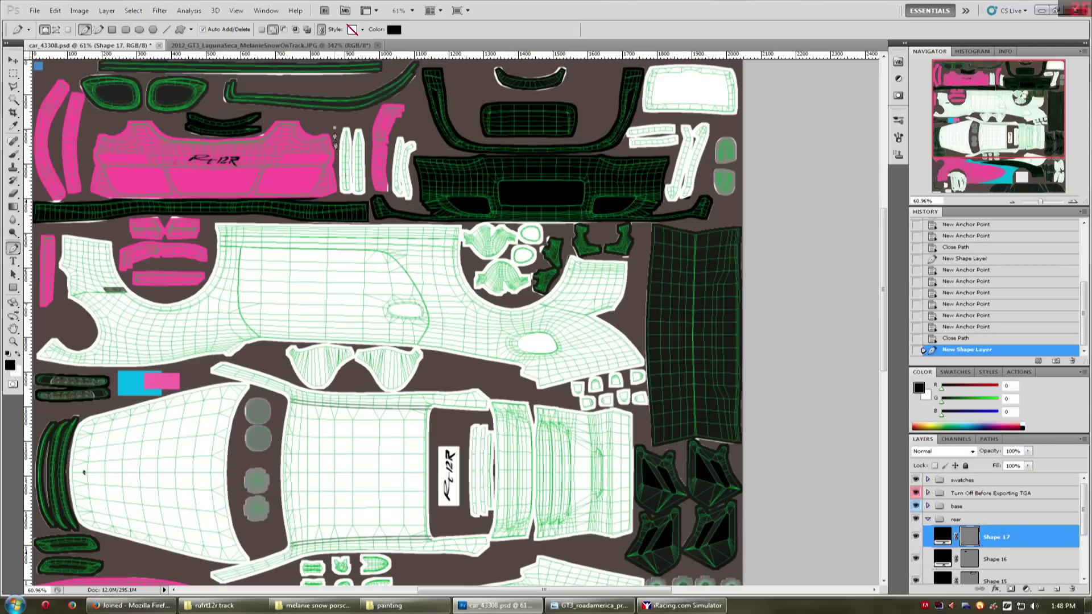
pyautogui.click(345, 199)
pyautogui.click(370, 198)
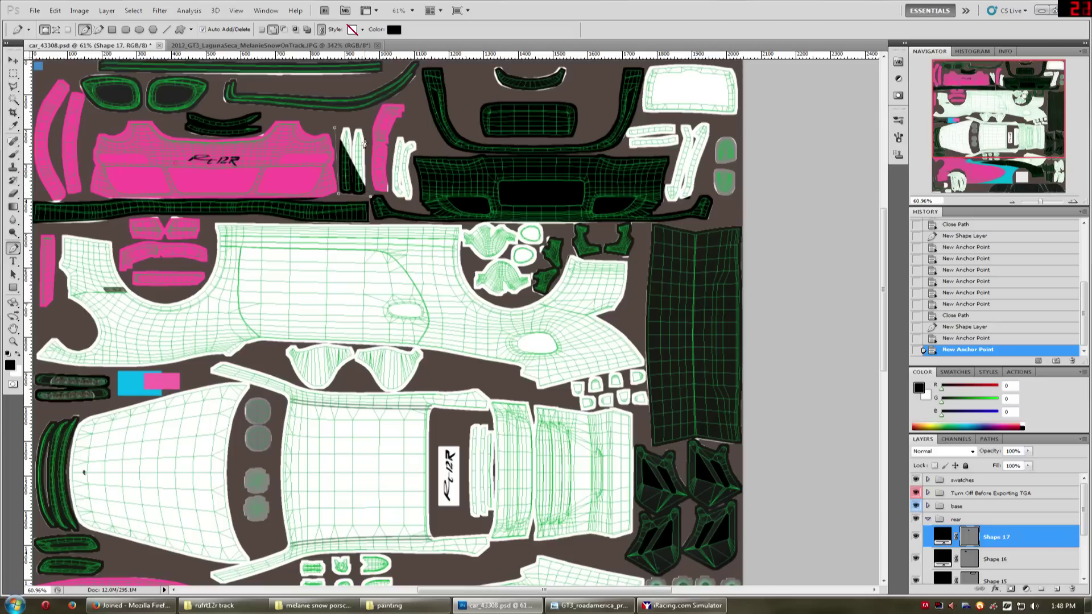
pyautogui.click(366, 120)
pyautogui.click(336, 129)
# Draw a closed black Pen tool shape over the pair of narrow white strips just left of the rear bumper.
pyautogui.click(392, 136)
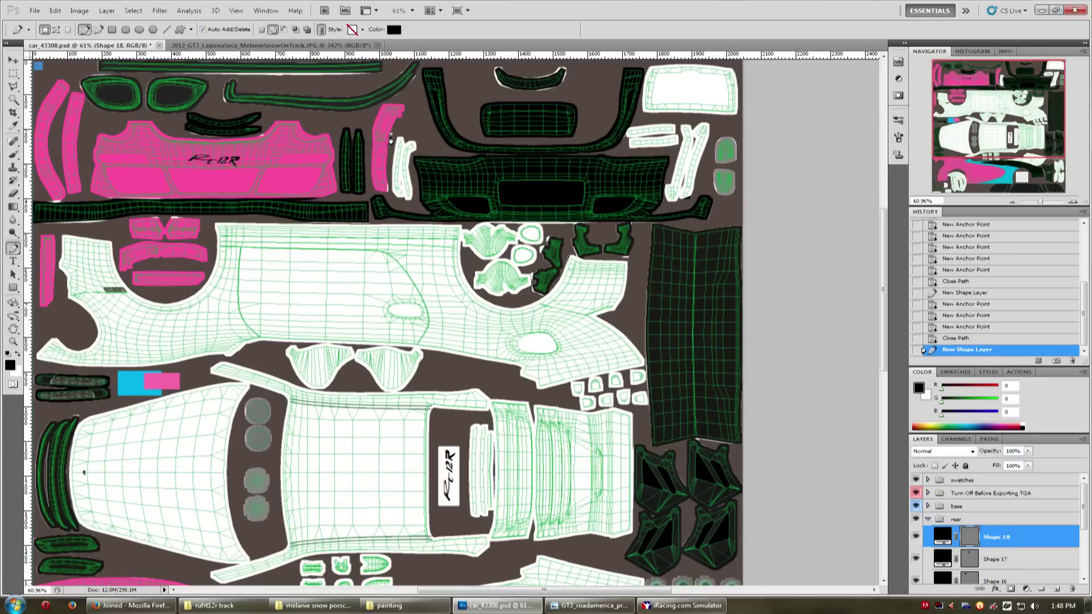
pyautogui.click(391, 198)
pyautogui.click(414, 204)
pyautogui.click(415, 164)
pyautogui.click(419, 149)
pyautogui.click(416, 132)
pyautogui.click(391, 137)
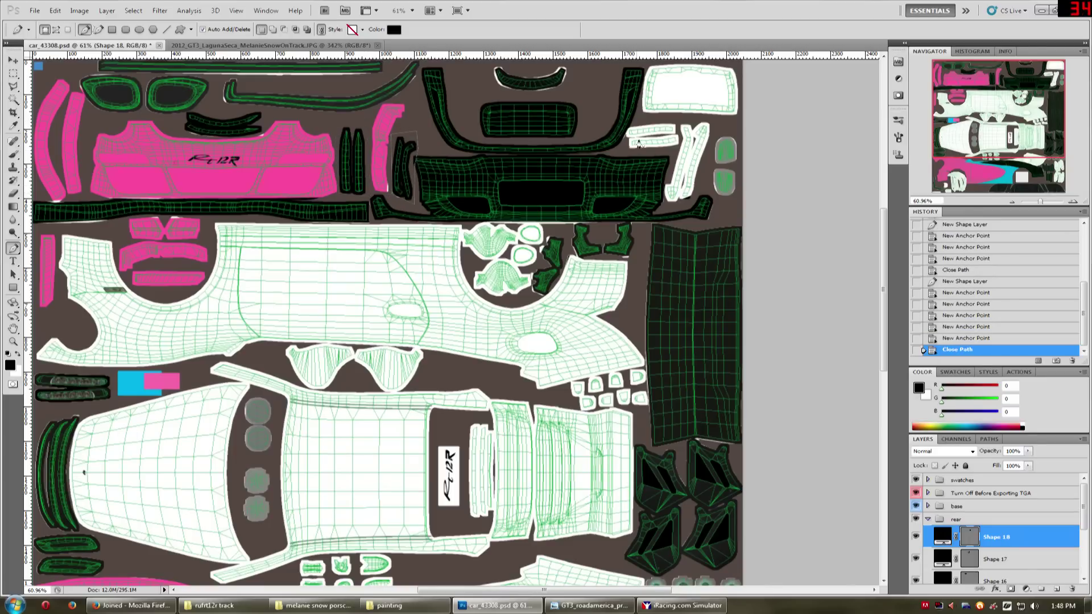
# Draw a closed black Pen tool shape over the horizontal and diagonal strips right of the rear bumper, adjust its upper-left corner, and save the document.
pyautogui.scroll(3, 639, 143)
pyautogui.click(563, 108)
pyautogui.click(698, 106)
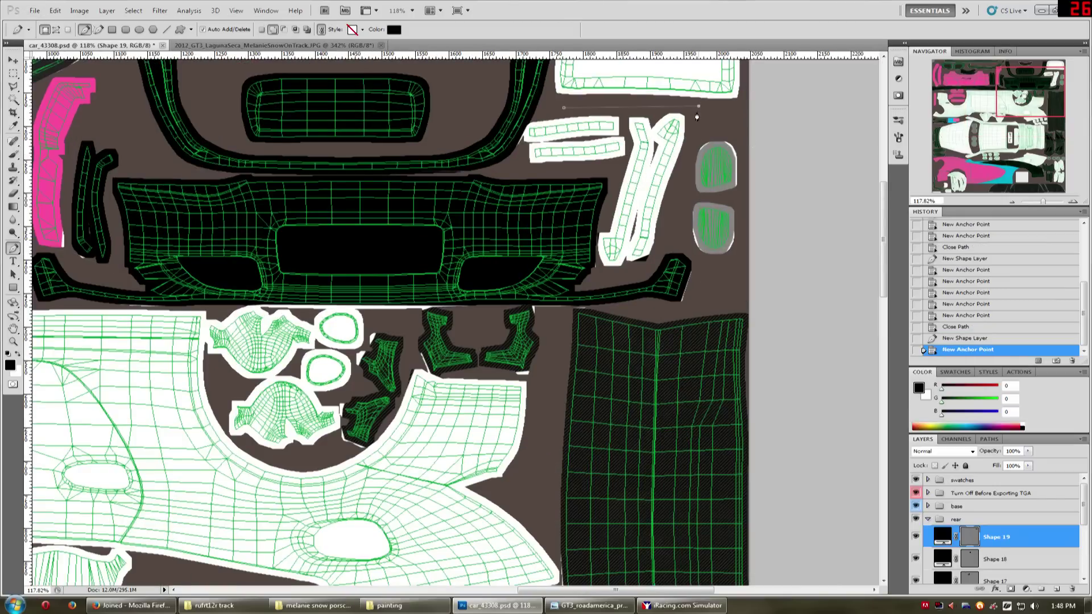
pyautogui.click(649, 267)
pyautogui.click(595, 269)
pyautogui.click(596, 226)
pyautogui.click(613, 166)
pyautogui.click(511, 161)
pyautogui.click(521, 132)
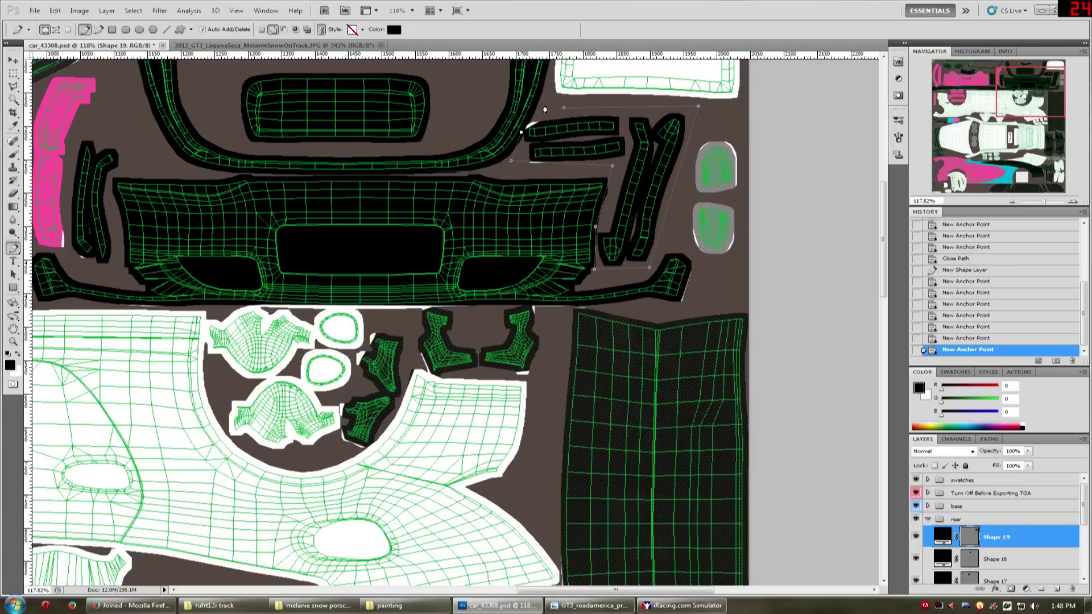
pyautogui.click(563, 108)
pyautogui.moveTo(522, 132); pyautogui.dragTo(530, 120)
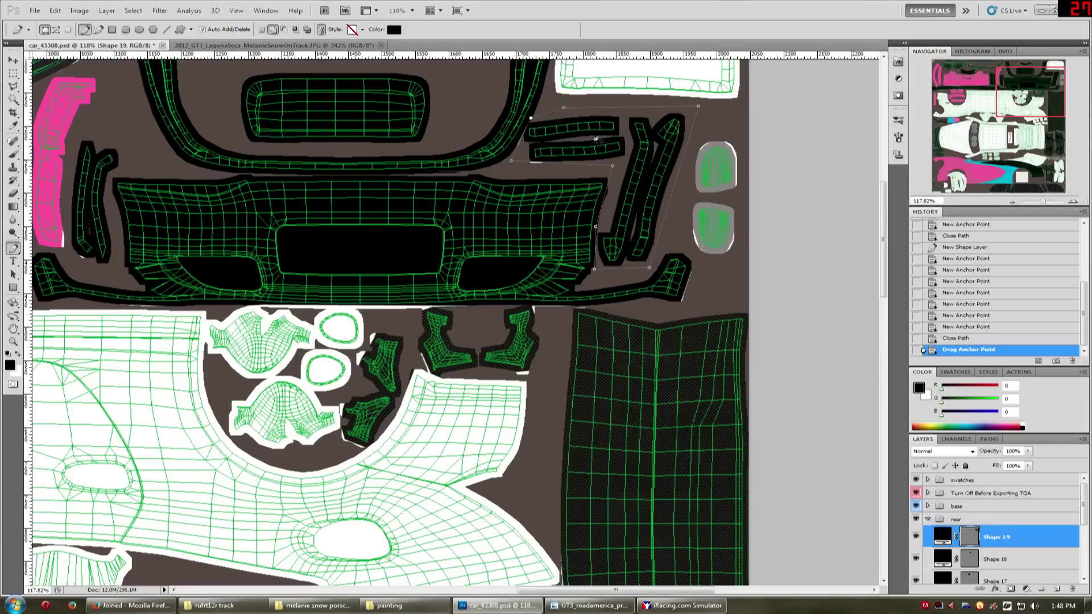
pyautogui.hotkey('ctrl', 's')
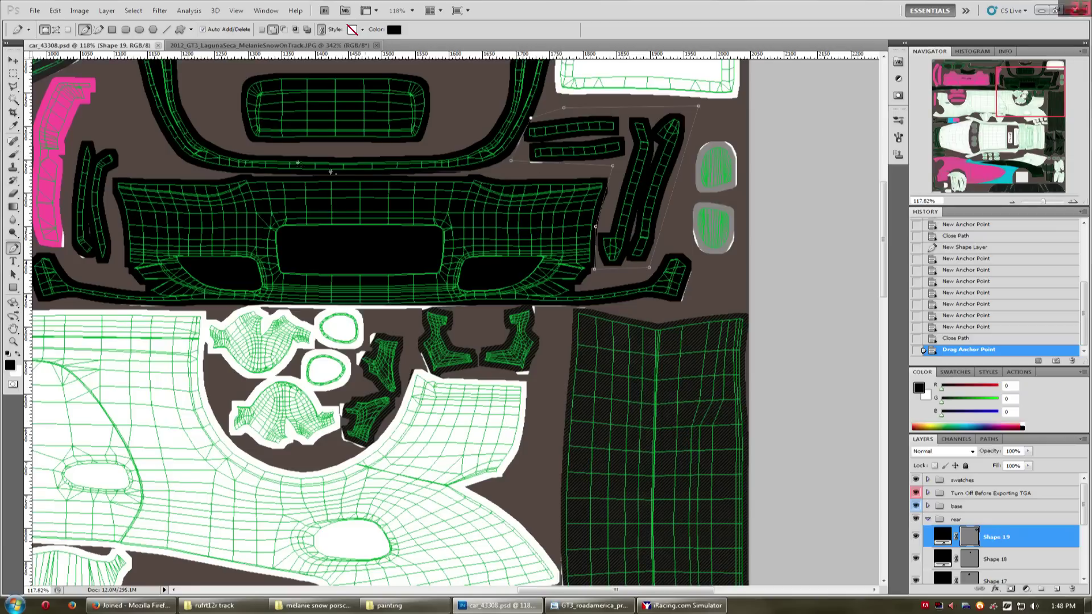
# Adjust the anchor points along the lower edge of the black rear bumper shape and collapse the rear layer group.
pyautogui.hotkey('alt', '[')
pyautogui.hotkey('alt', '[')
pyautogui.hotkey('alt', '[')
pyautogui.hotkey('alt', '[')
pyautogui.hotkey('alt', '[')
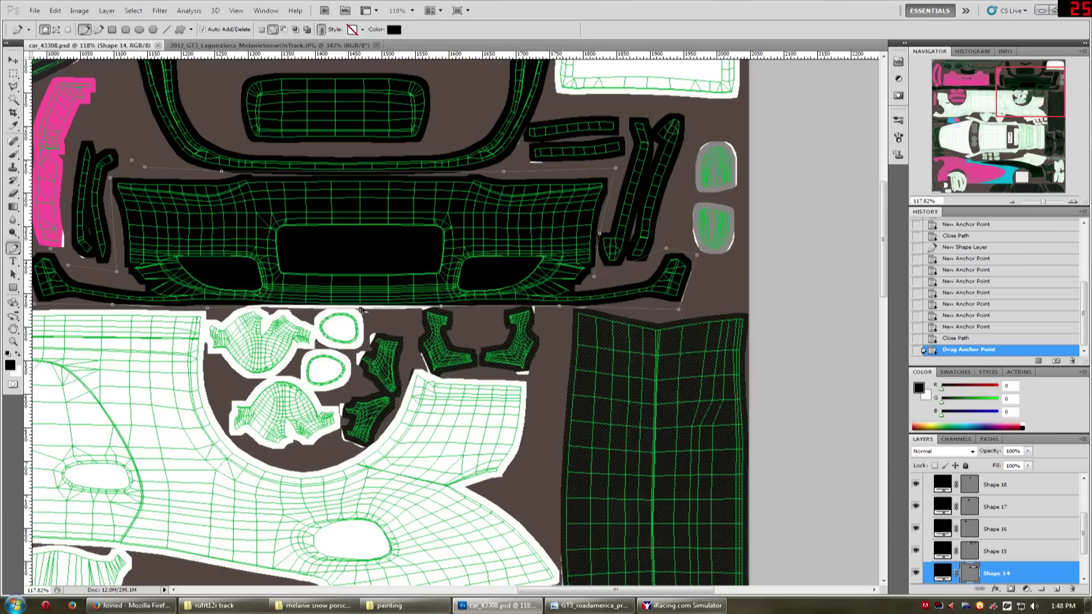
pyautogui.moveTo(357, 310); pyautogui.dragTo(356, 309)
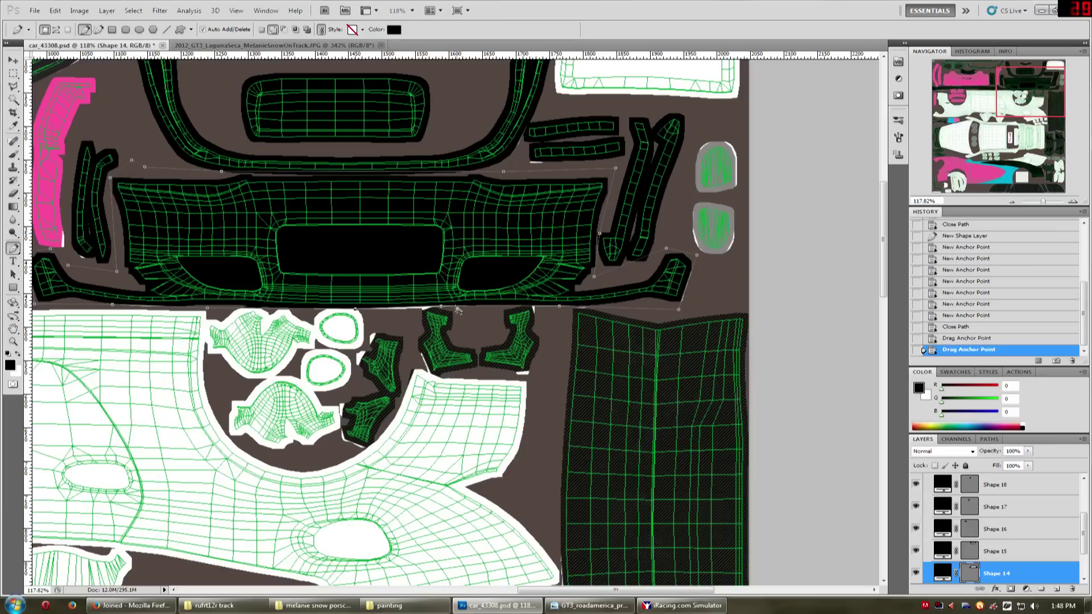
pyautogui.scroll(2, 969, 516)
pyautogui.scroll(2, 969, 517)
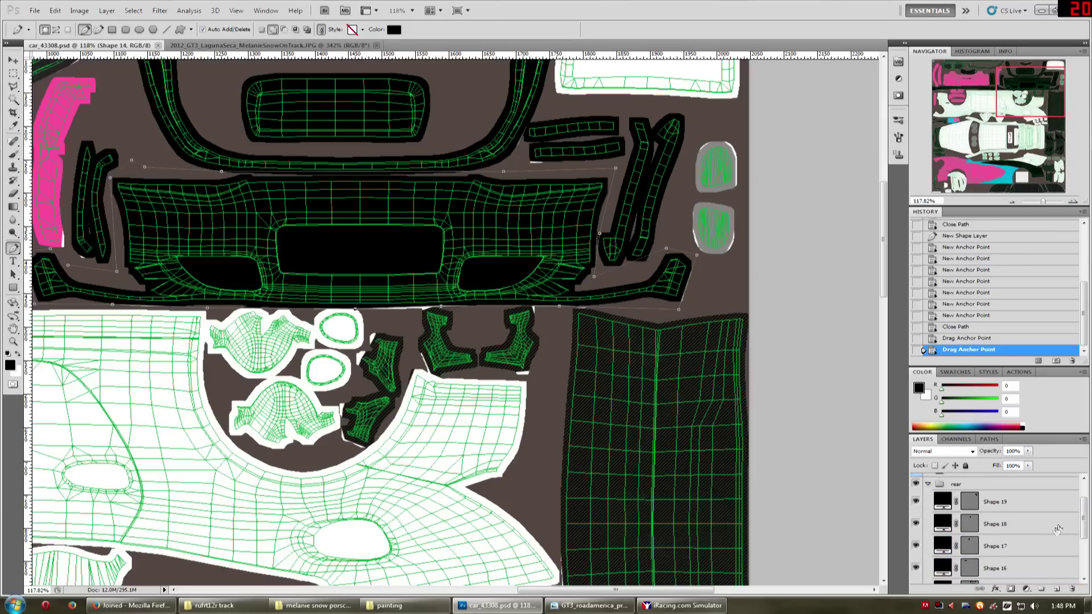
pyautogui.click(929, 493)
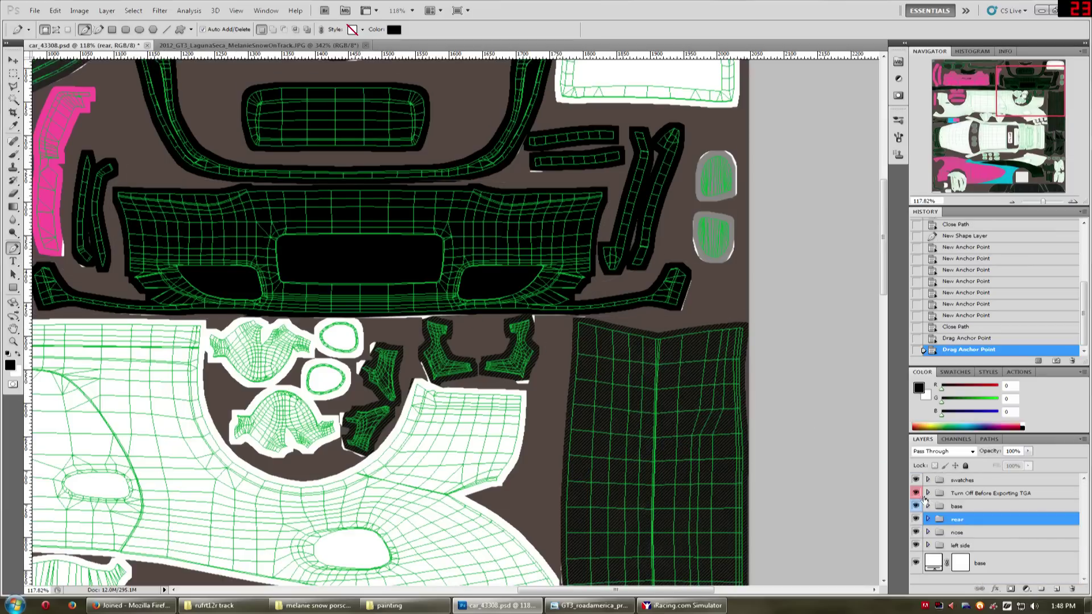
# Hide the "Turn Off Before Exporting TGA" group and export a Targa copy over the existing car texture file.
pyautogui.click(916, 493)
pyautogui.hotkey('ctrl', 'alt', 's')
pyautogui.click(554, 365)
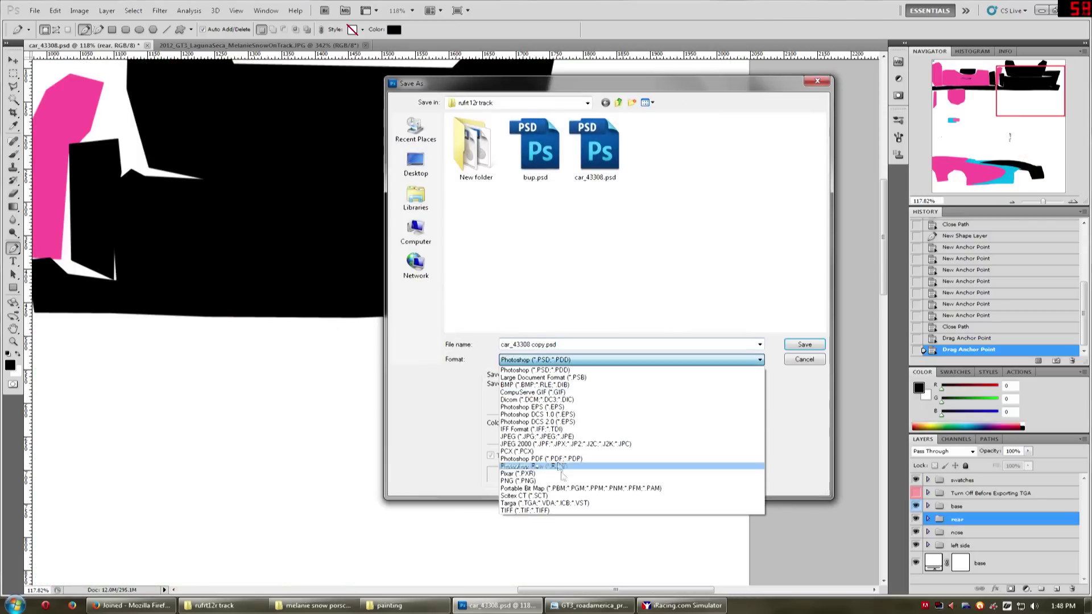
pyautogui.click(554, 500)
pyautogui.doubleClick(538, 154)
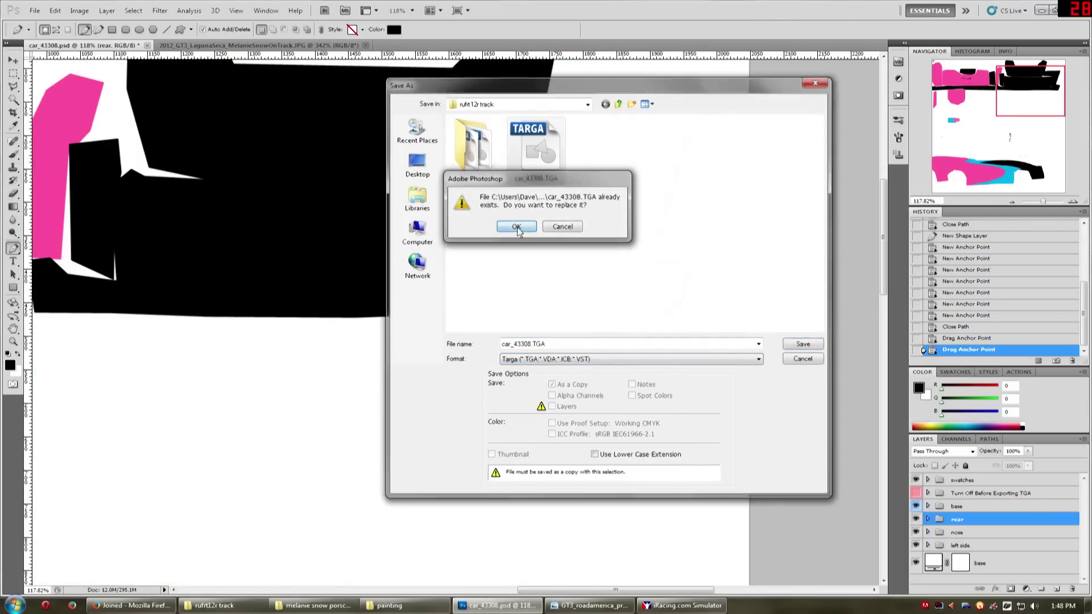
pyautogui.click(518, 224)
pyautogui.click(579, 233)
# Reload the texture in iRacing, examine the rear bumper's side vents and number plate recess, and return to Photoshop.
pyautogui.click(664, 609)
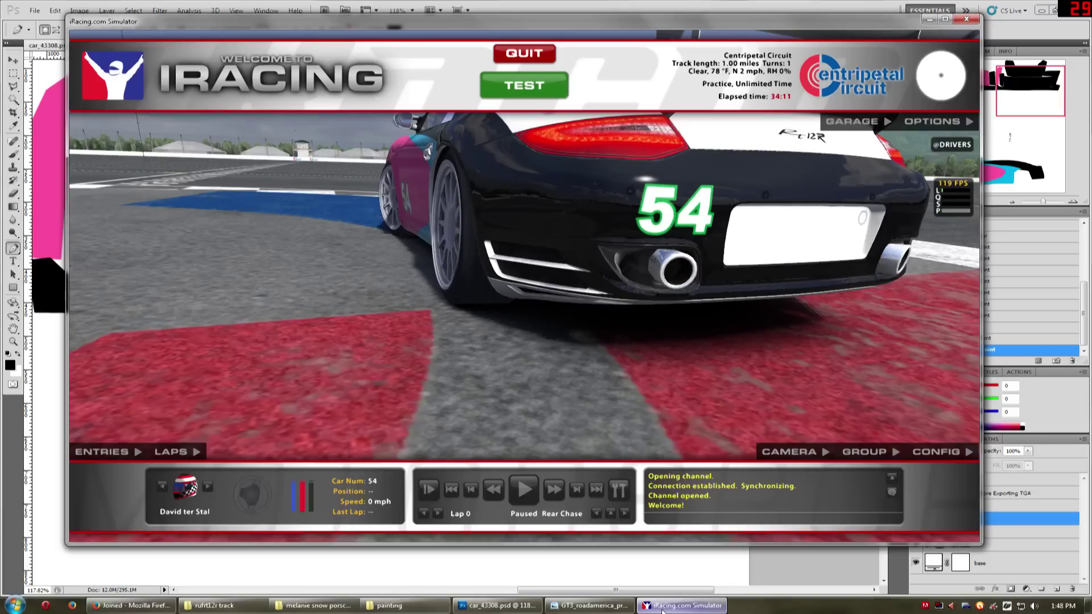
pyautogui.hotkey('ctrl', 'r')
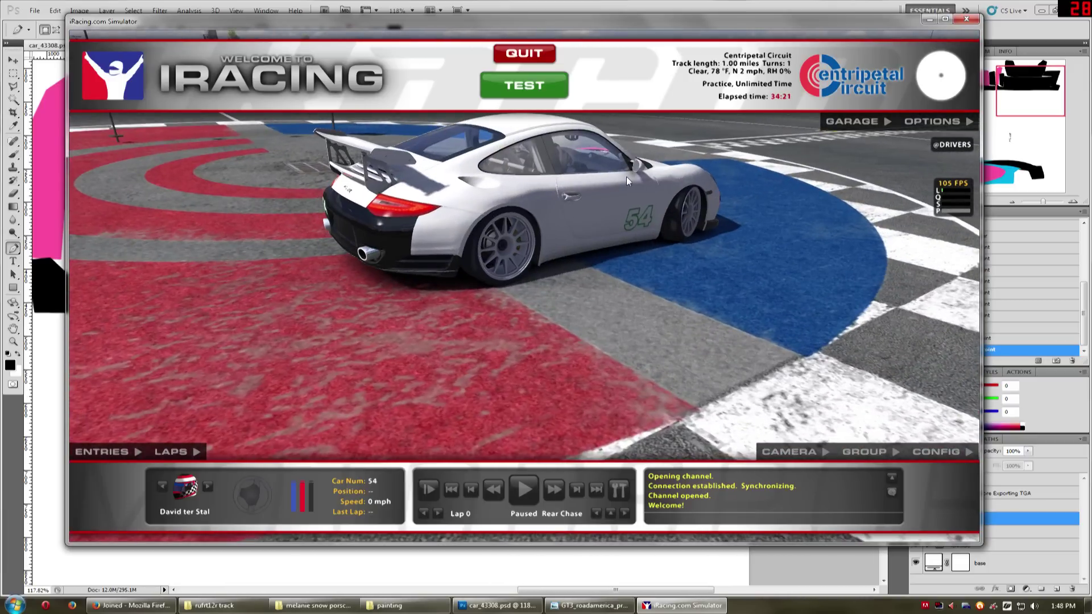
pyautogui.hotkey('ctrl', 'r')
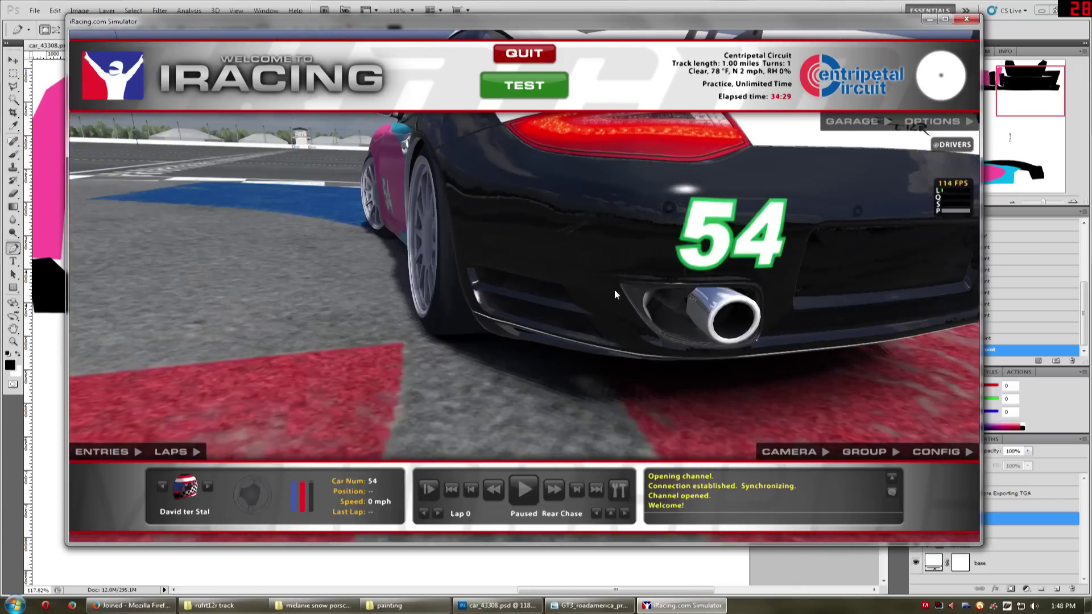
pyautogui.hotkey('alt', 'Tab')
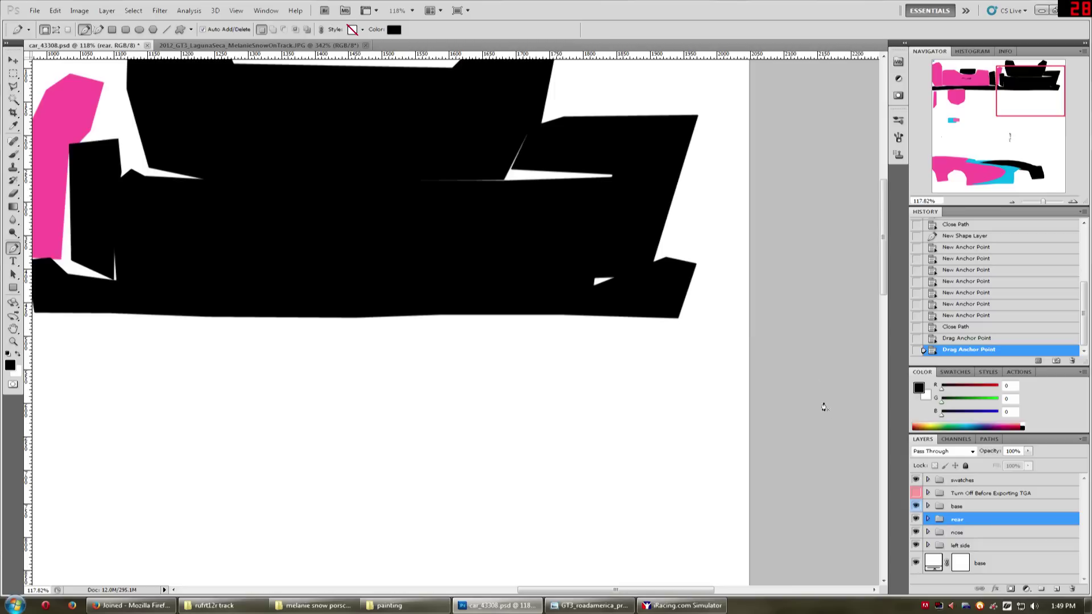
# Show the "Turn Off Before Exporting TGA" group and draw a closed black Pen tool shape over the thin strip in the template's lower-left corner.
pyautogui.click(914, 493)
pyautogui.click(937, 193)
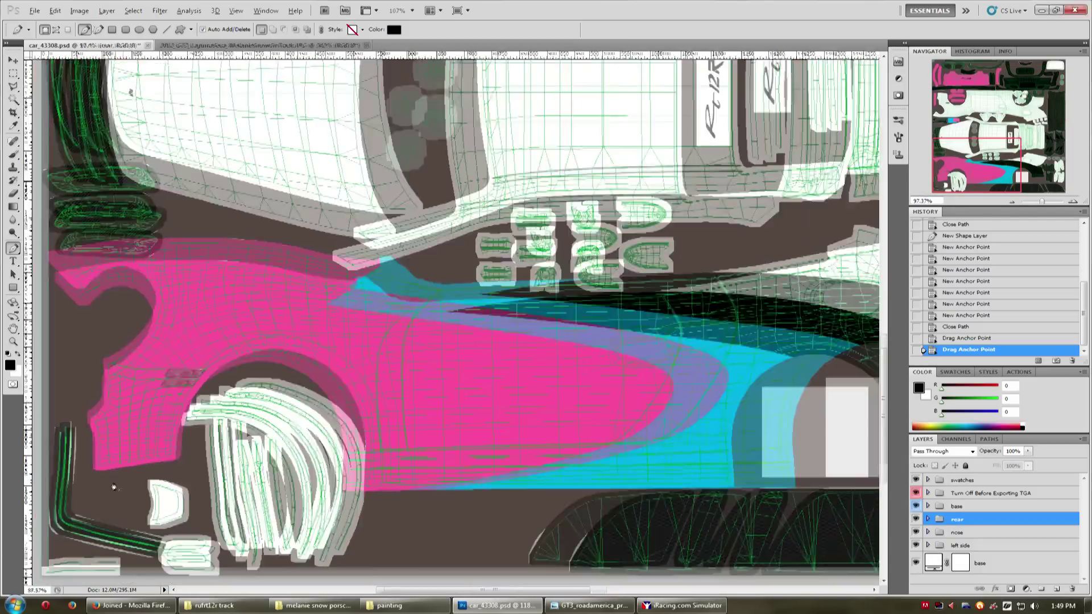
pyautogui.scroll(2, 546, 443)
pyautogui.scroll(3, 546, 443)
pyautogui.click(946, 197)
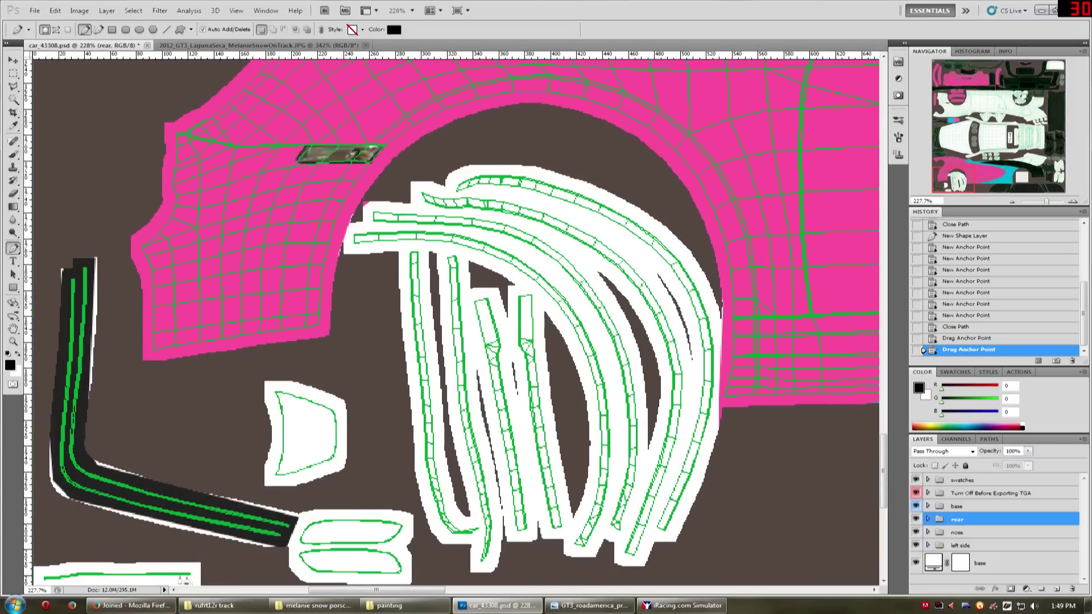
pyautogui.scroll(-2, 193, 580)
pyautogui.click(49, 469)
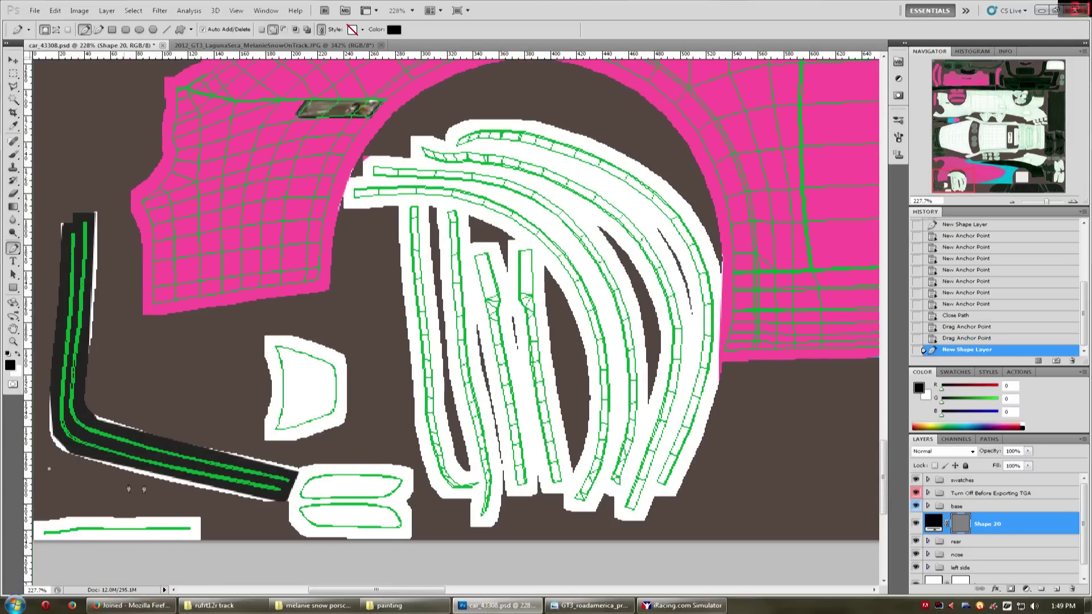
pyautogui.click(233, 510)
pyautogui.click(209, 570)
pyautogui.scroll(-3, 176, 565)
pyautogui.click(75, 571)
pyautogui.click(85, 509)
pyautogui.click(104, 510)
pyautogui.moveTo(92, 409); pyautogui.dragTo(3, 378)
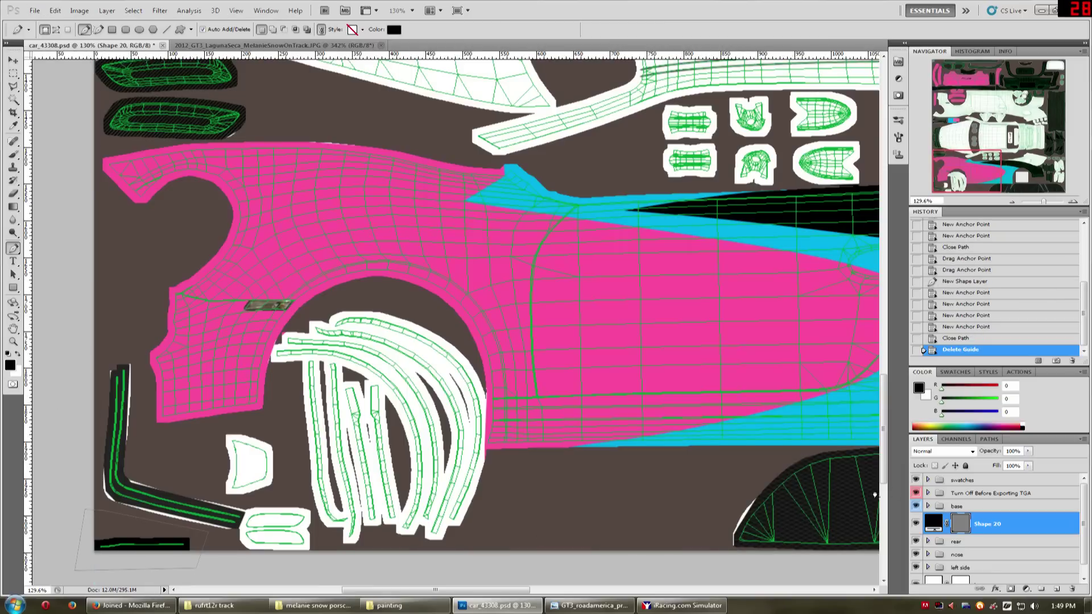
# Hide the template overlay group again and overwrite the car's Targa texture with the newly painted corner strip.
pyautogui.click(916, 493)
pyautogui.hotkey('ctrl', 'shift', 's')
pyautogui.click(569, 359)
pyautogui.click(545, 503)
pyautogui.click(805, 344)
pyautogui.click(532, 222)
pyautogui.click(577, 235)
# Reload the updated texture in iRacing and examine the car's rear bumper and the whole left side.
pyautogui.click(674, 605)
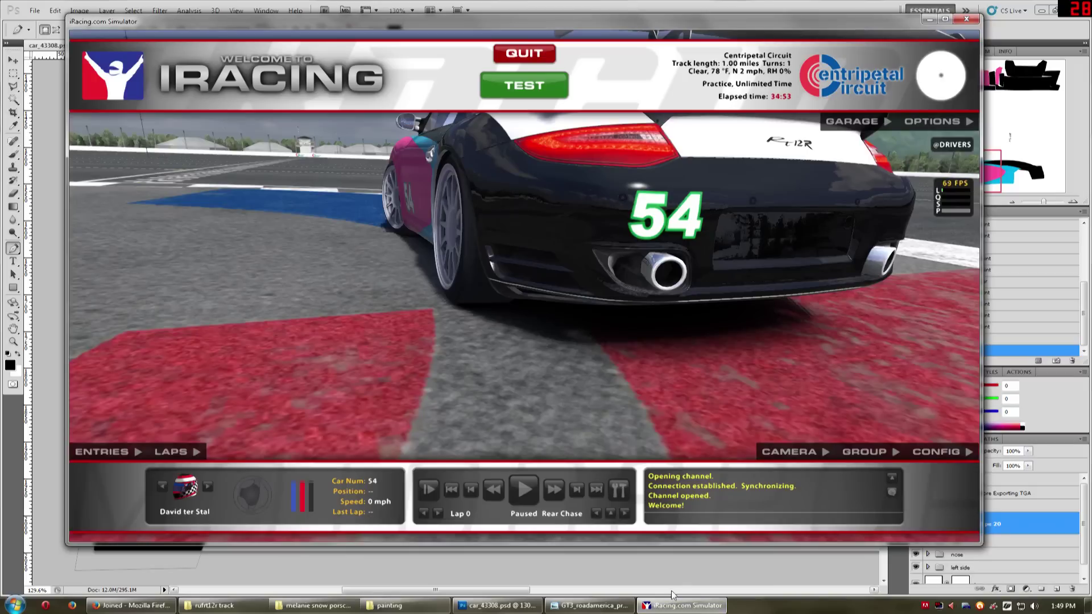
pyautogui.hotkey('ctrl', 'r')
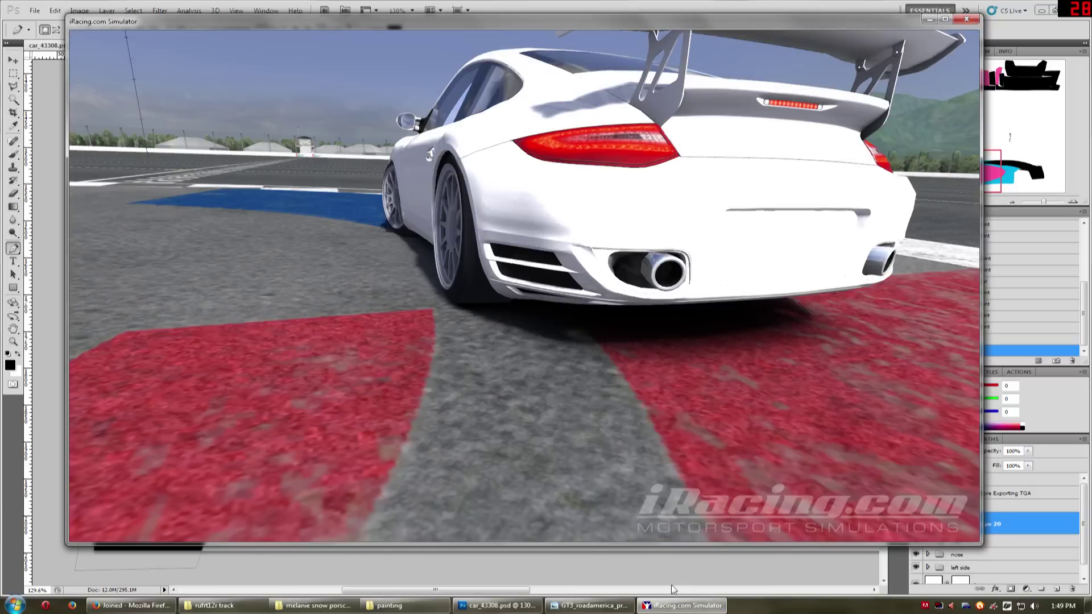
pyautogui.moveTo(508, 278)
pyautogui.moveTo(655, 298); pyautogui.dragTo(636, 279)
pyautogui.scroll(3, 639, 333)
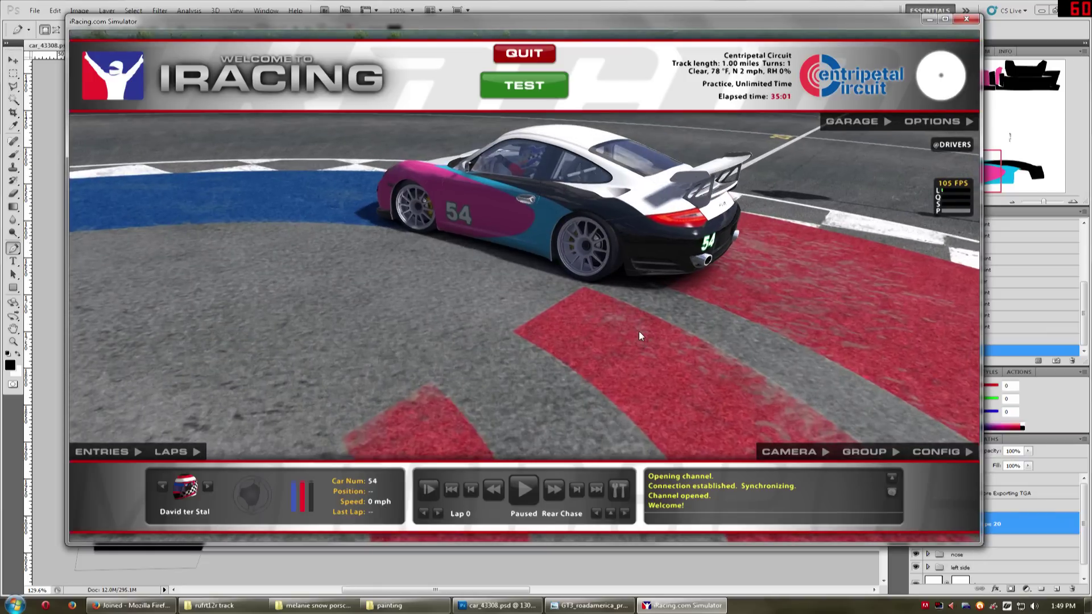
pyautogui.scroll(-3, 638, 331)
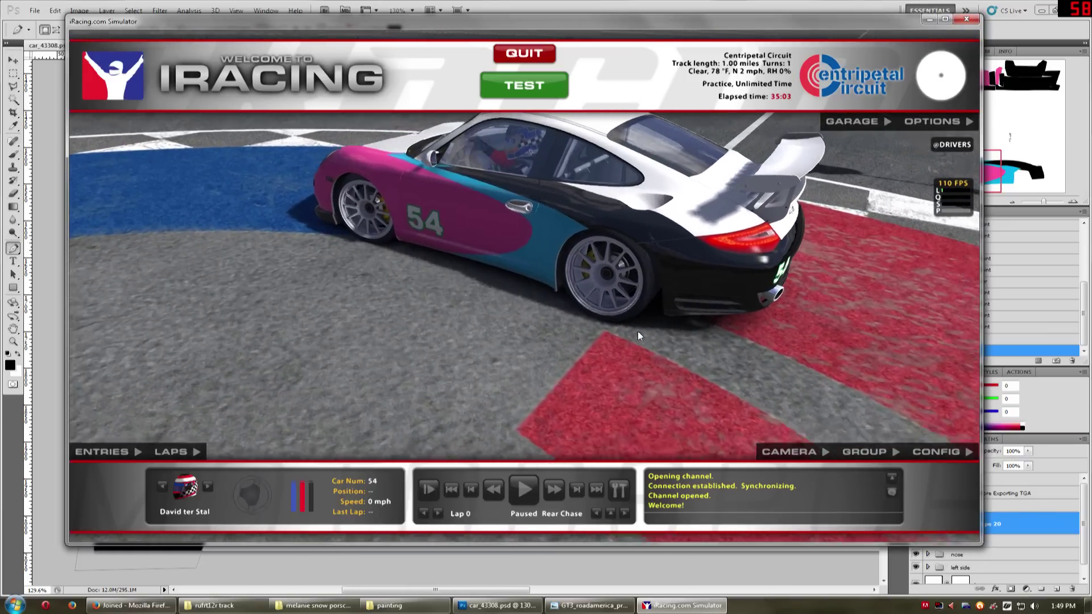
pyautogui.moveTo(637, 331); pyautogui.dragTo(500, 200)
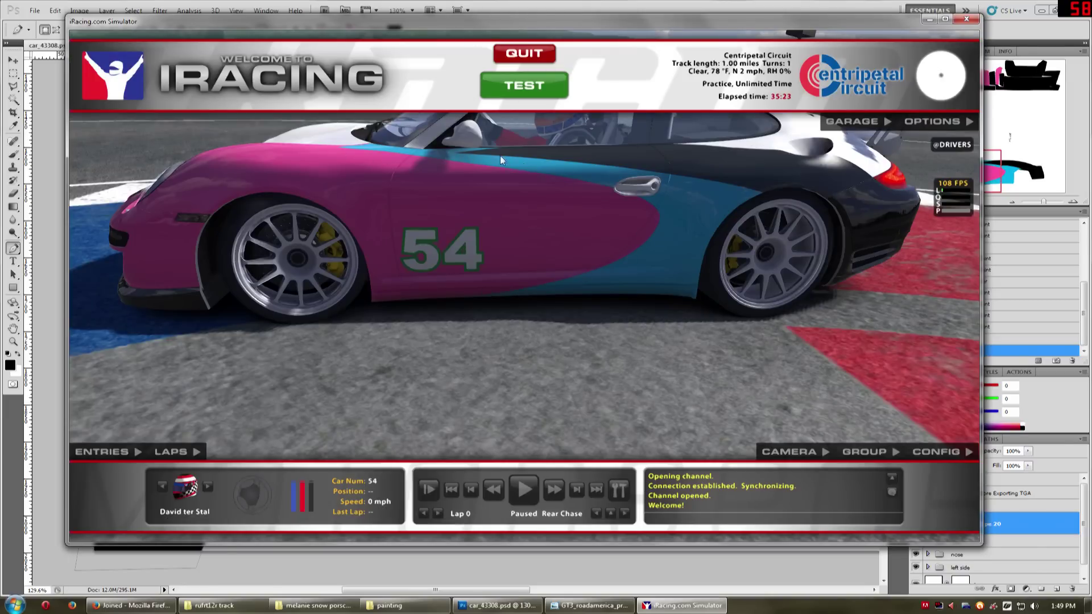
# Compare the pink, blue and black side areas in the GT3_roadamerica reference photo with the car's left side and front fender in iRacing.
pyautogui.click(575, 606)
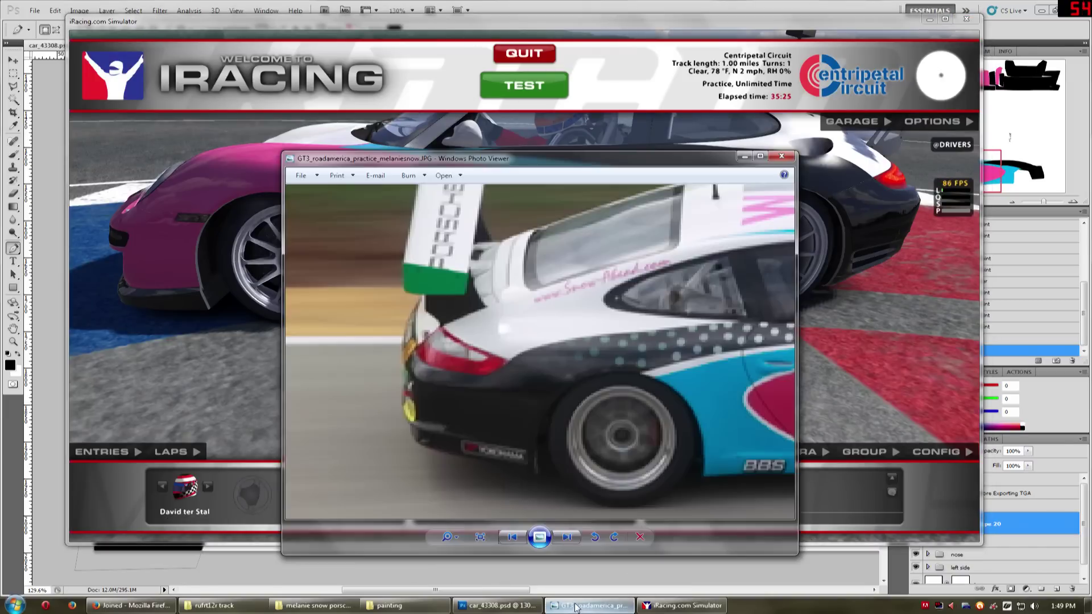
pyautogui.moveTo(686, 388); pyautogui.dragTo(404, 296)
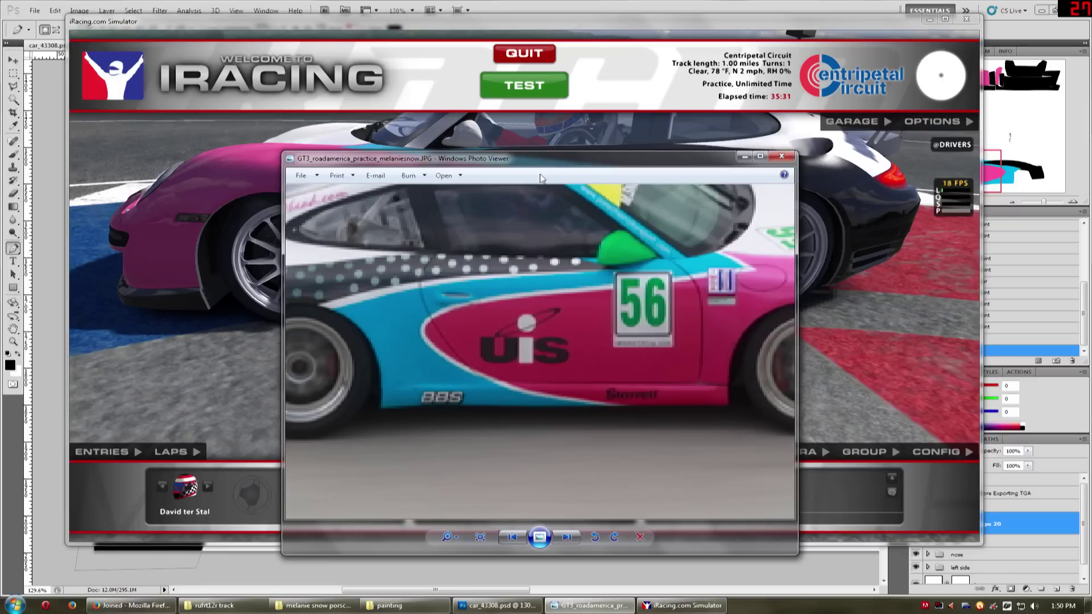
pyautogui.click(639, 17)
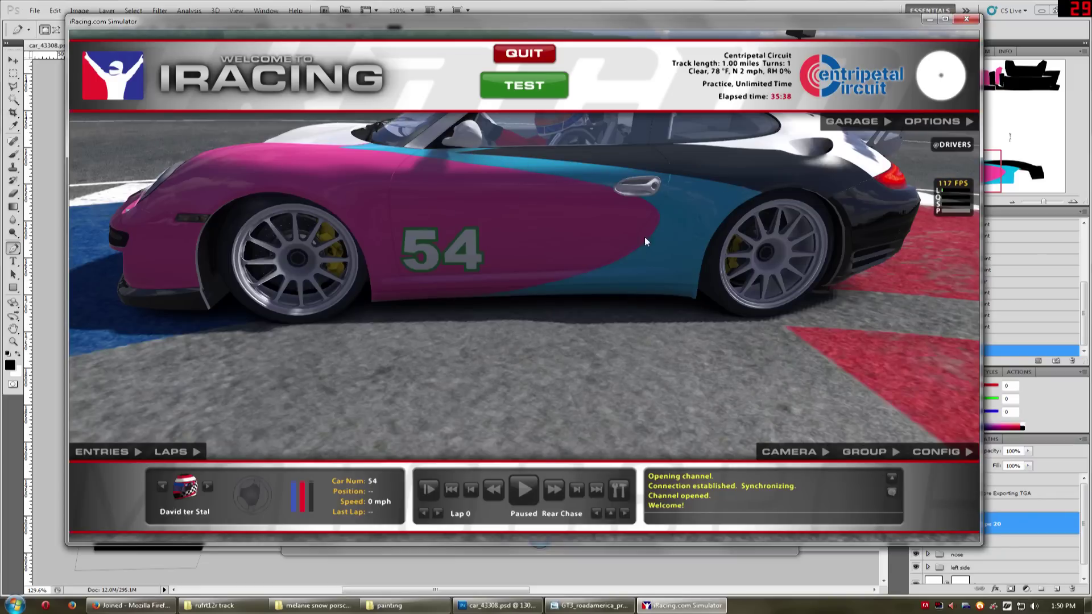
pyautogui.moveTo(582, 196); pyautogui.dragTo(476, 293)
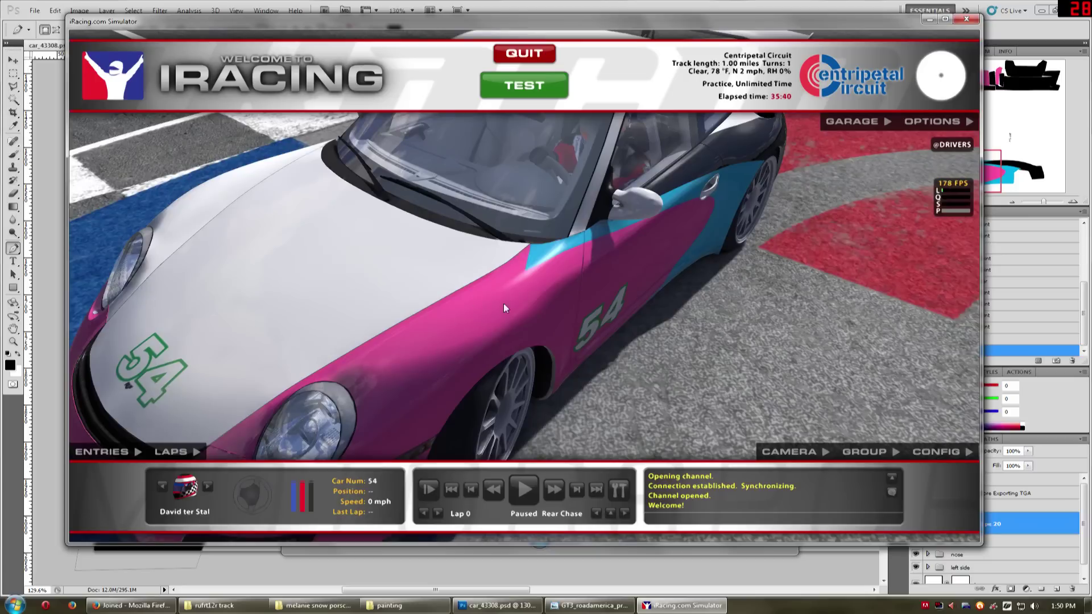
pyautogui.moveTo(513, 261); pyautogui.dragTo(757, 216)
pyautogui.moveTo(611, 246); pyautogui.dragTo(576, 201)
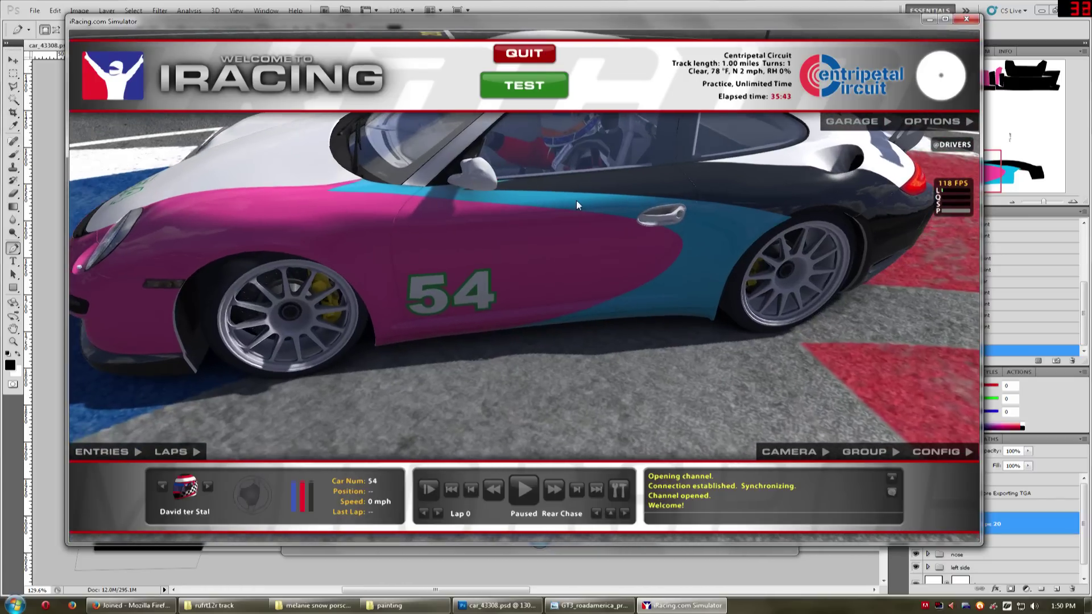
pyautogui.moveTo(366, 145); pyautogui.dragTo(462, 168)
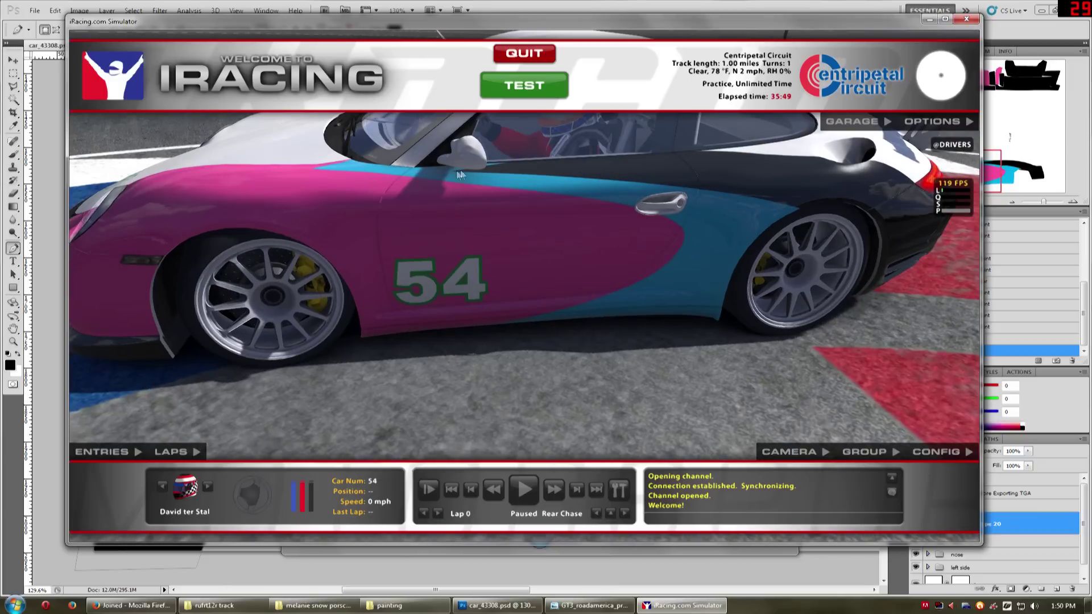
# Switch to Photoshop and show the "Turn Off Before Exporting TGA" group over the car's left side.
pyautogui.click(784, 6)
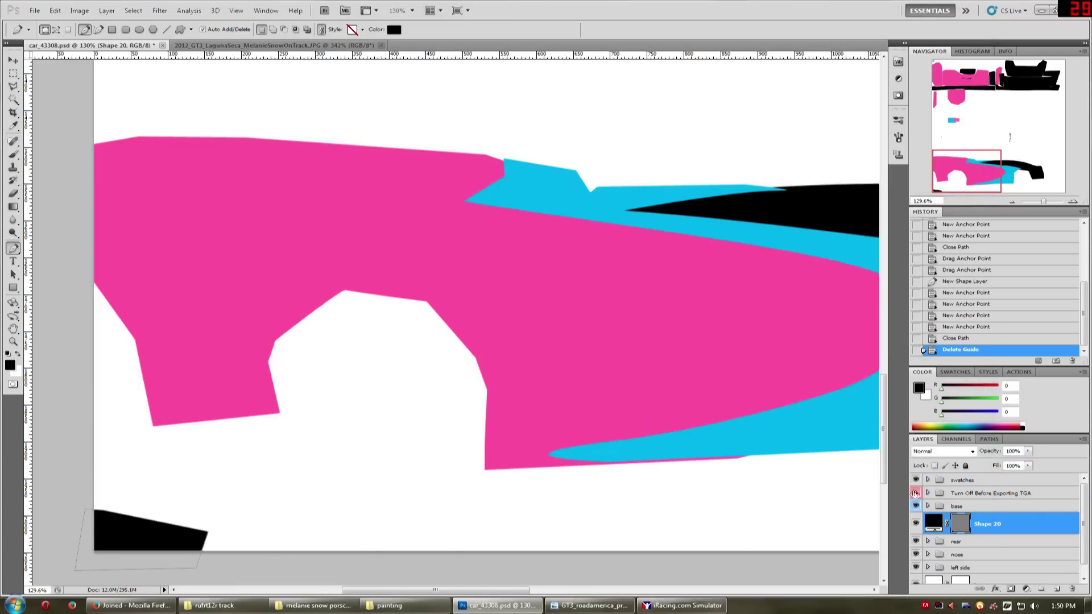
pyautogui.click(916, 493)
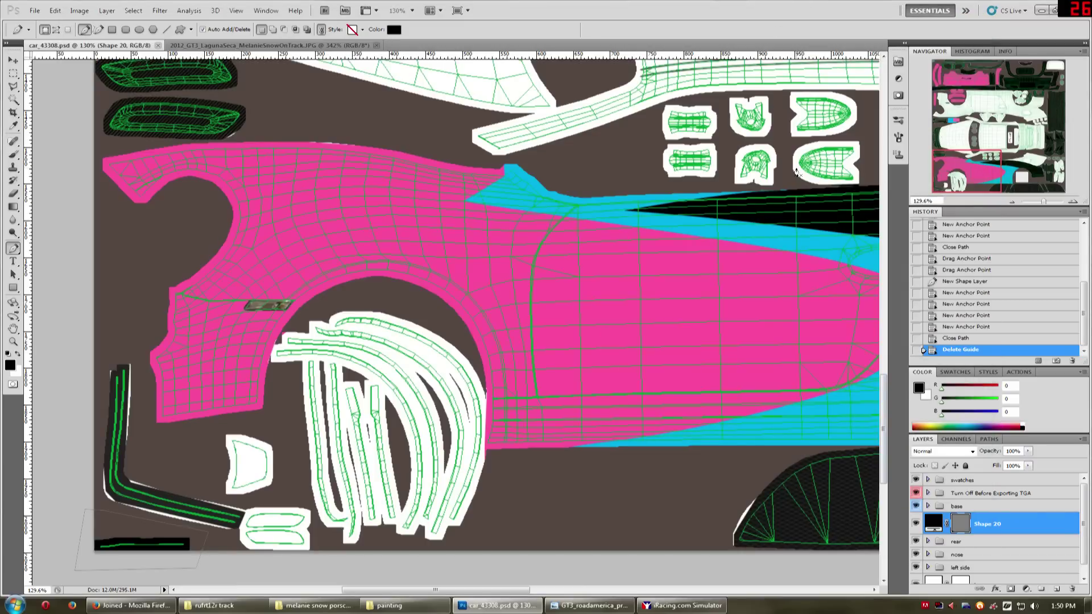
pyautogui.moveTo(957, 176); pyautogui.dragTo(986, 173)
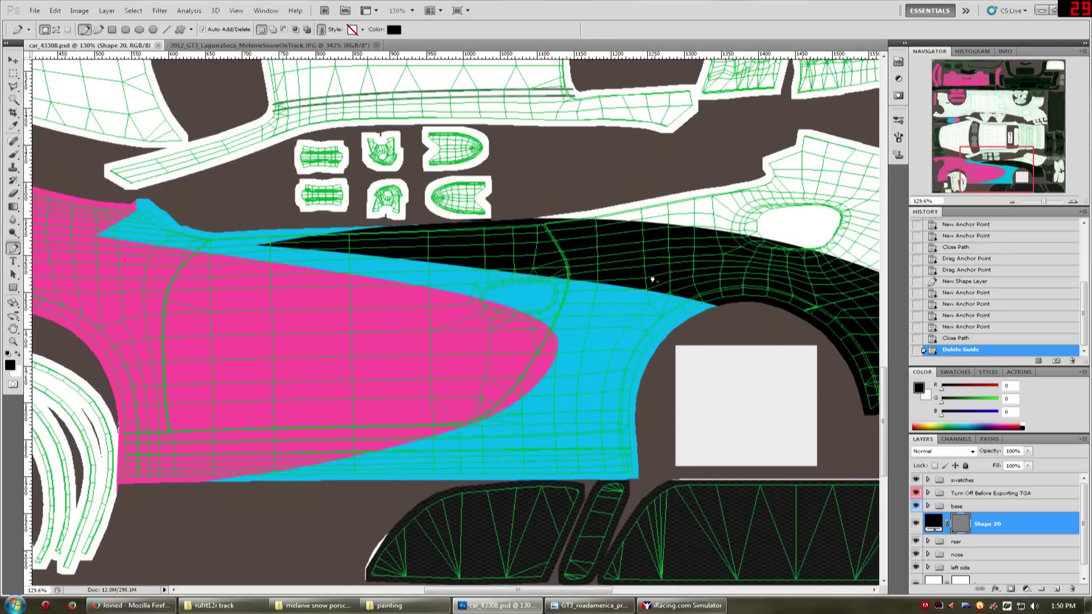
# Duplicate the blue Shape 3 copy layer on the left side and change the duplicate's fill color to white.
pyautogui.keyDown('ctrl'); pyautogui.click(553, 282); pyautogui.keyUp('ctrl')
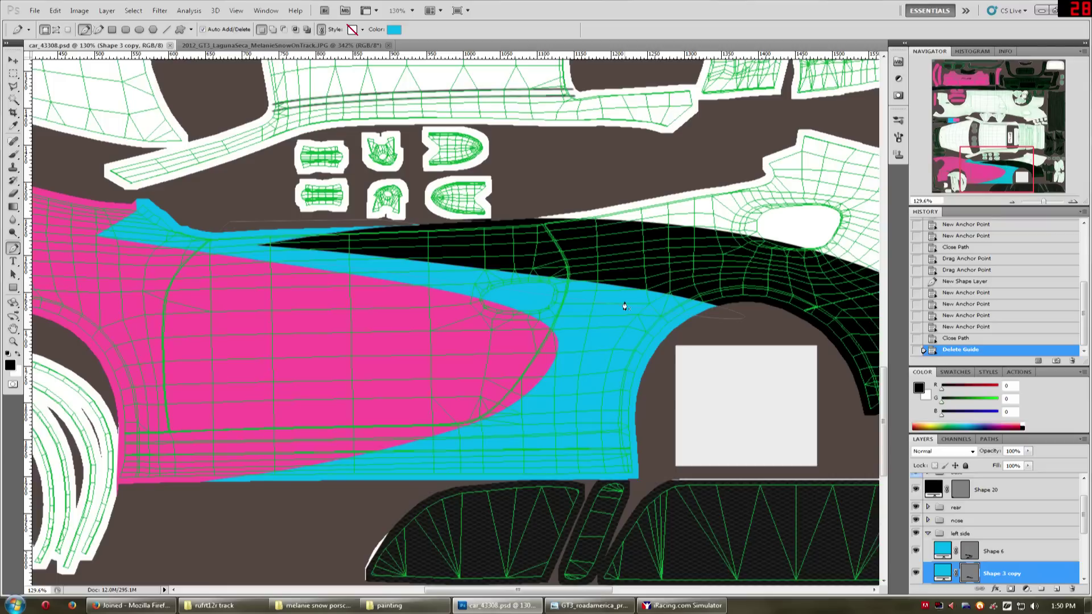
pyautogui.rightClick(1006, 573)
pyautogui.click(1039, 347)
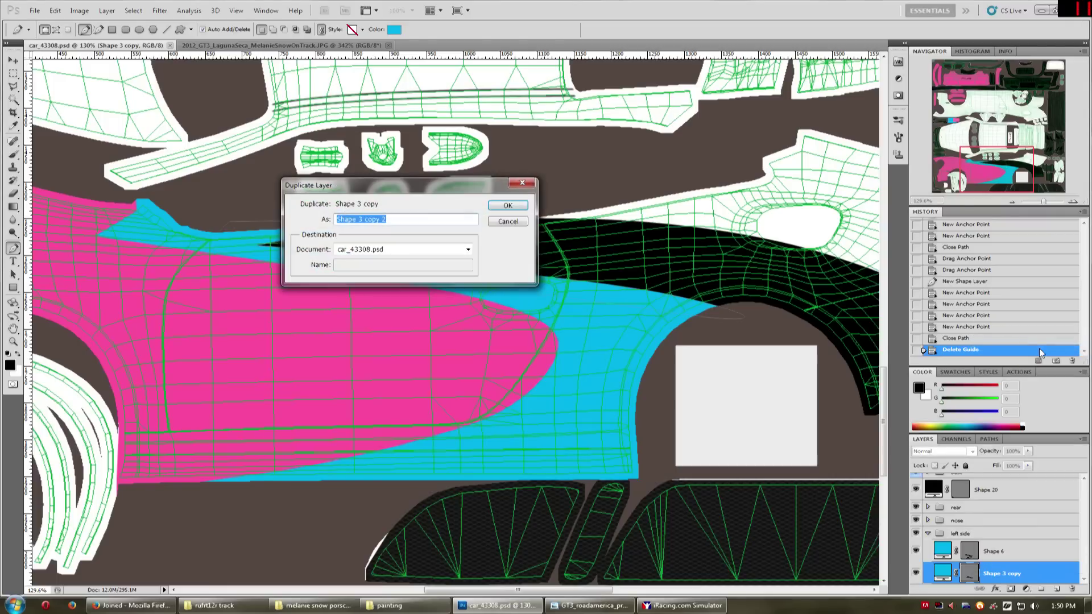
pyautogui.press('Return')
pyautogui.doubleClick(938, 579)
pyautogui.moveTo(490, 131); pyautogui.dragTo(237, 11)
pyautogui.press('Return')
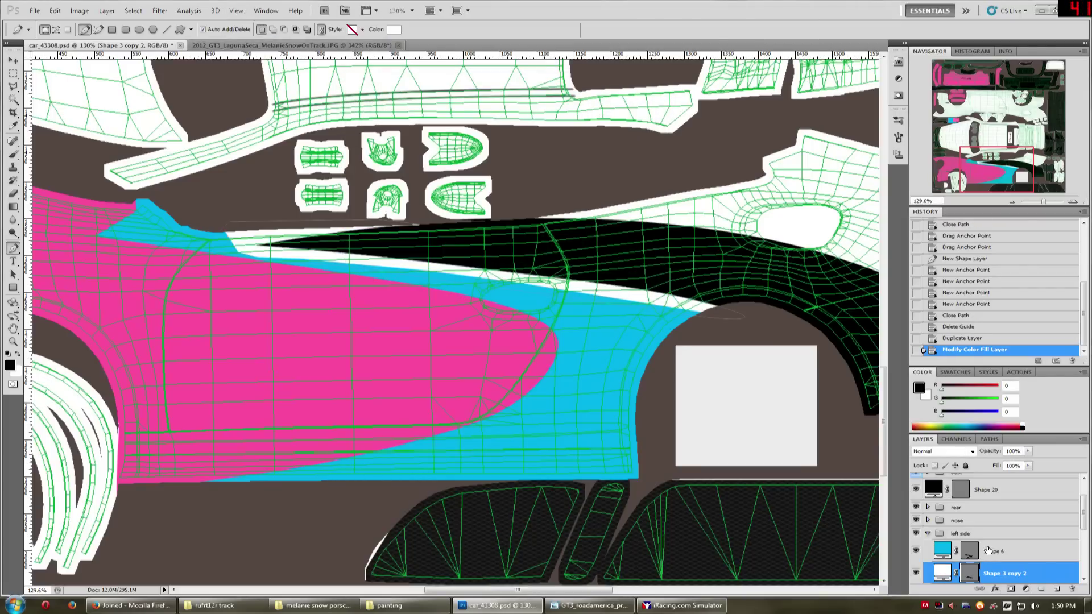
# Check the white Shape 3 copy 2 layer by toggling its visibility and move it directly beneath Shape 3 copy.
pyautogui.scroll(-3, 995, 547)
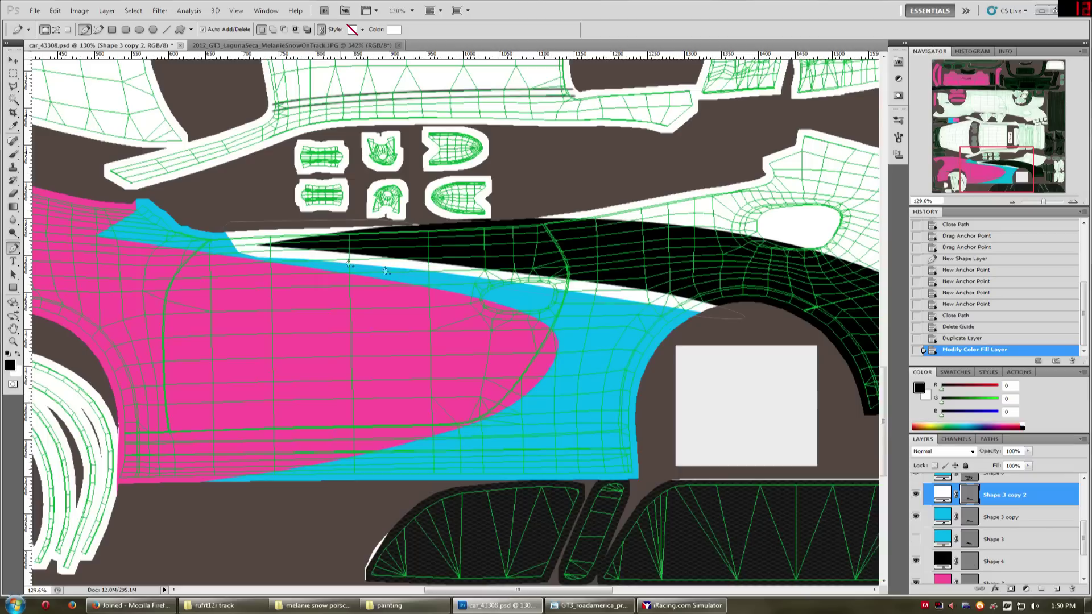
pyautogui.moveTo(1001, 499)
pyautogui.mouseDown()
pyautogui.moveTo(1000, 517)
pyautogui.moveTo(1001, 501)
pyautogui.mouseUp()
pyautogui.click(916, 495)
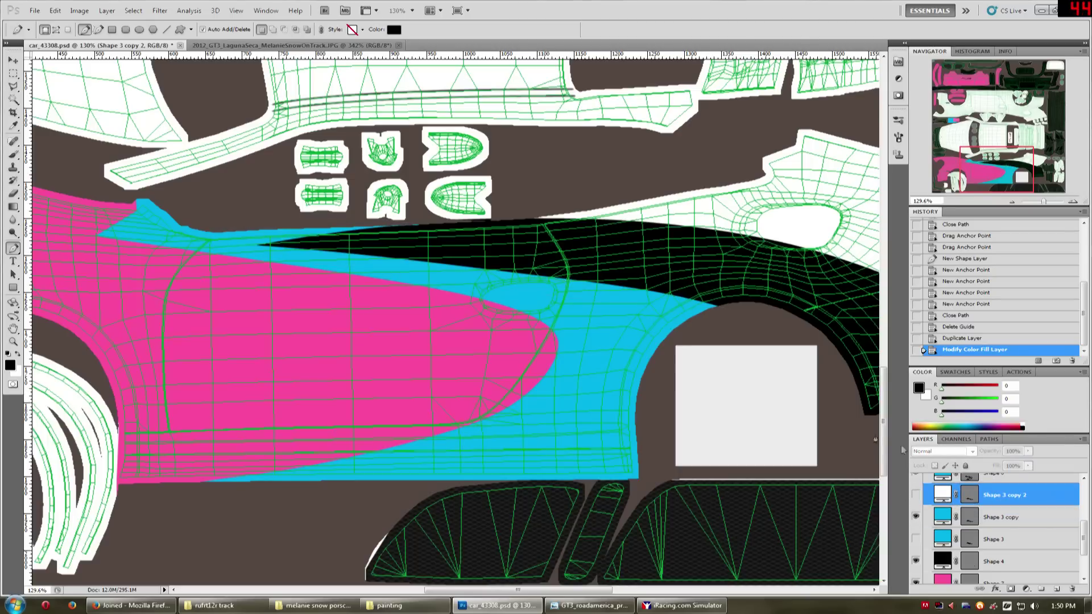
pyautogui.click(916, 495)
pyautogui.moveTo(1000, 496); pyautogui.dragTo(990, 517)
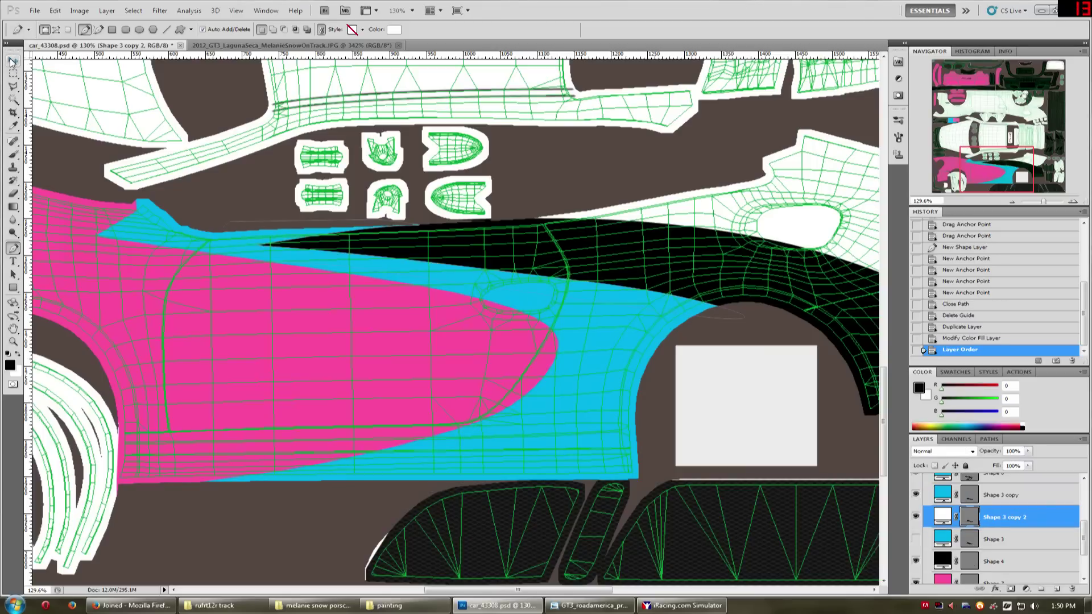
# Nudge the white shape up and slightly toward the rear to expose a thin white stripe between the blue and black areas.
pyautogui.click(13, 61)
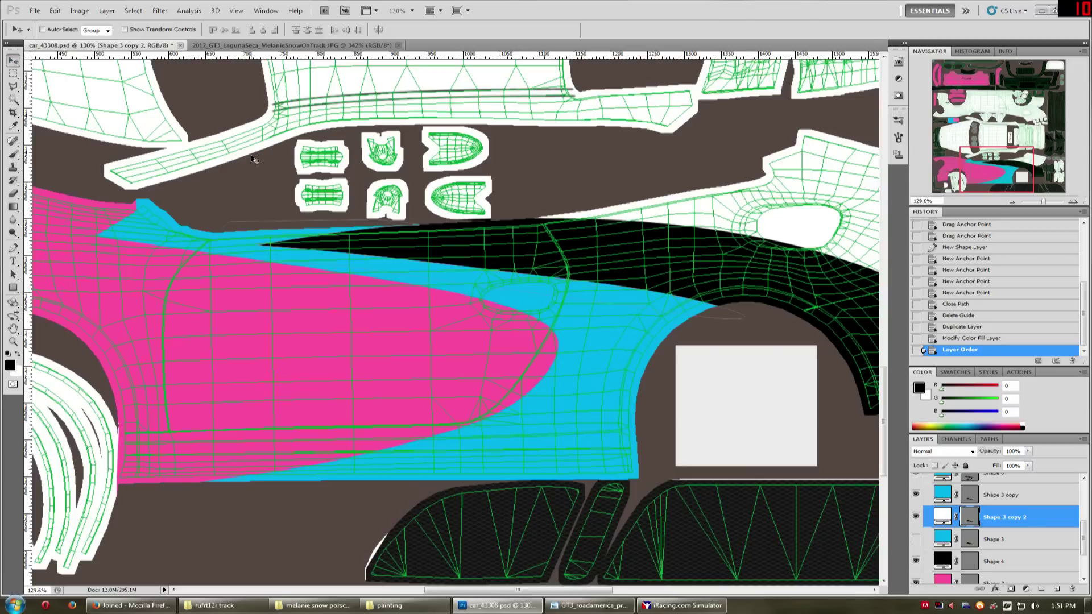
pyautogui.press('Up')
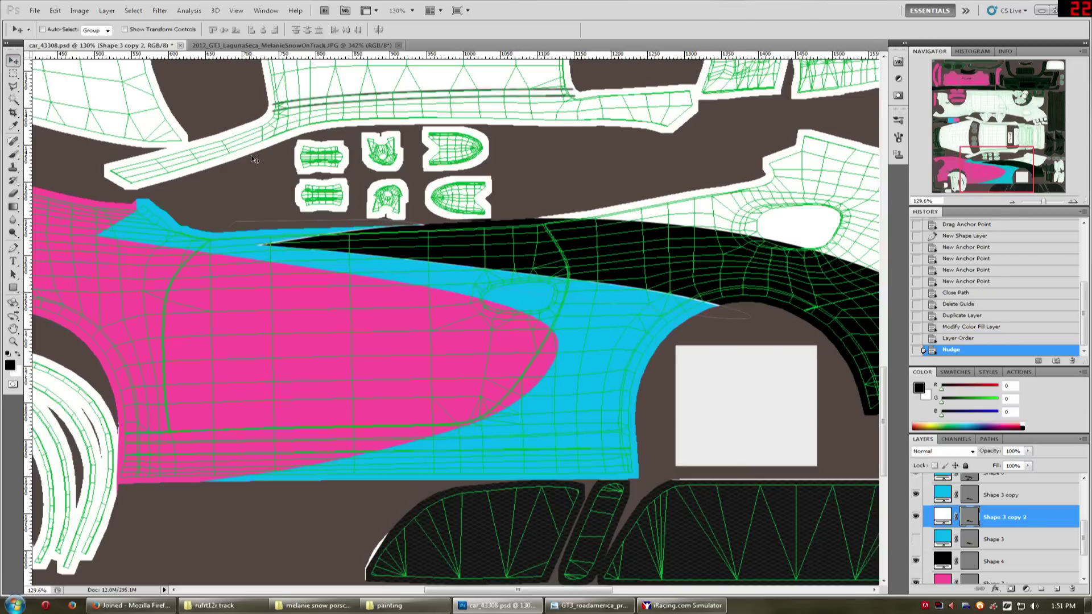
pyautogui.press('Up')
pyautogui.press('Up')
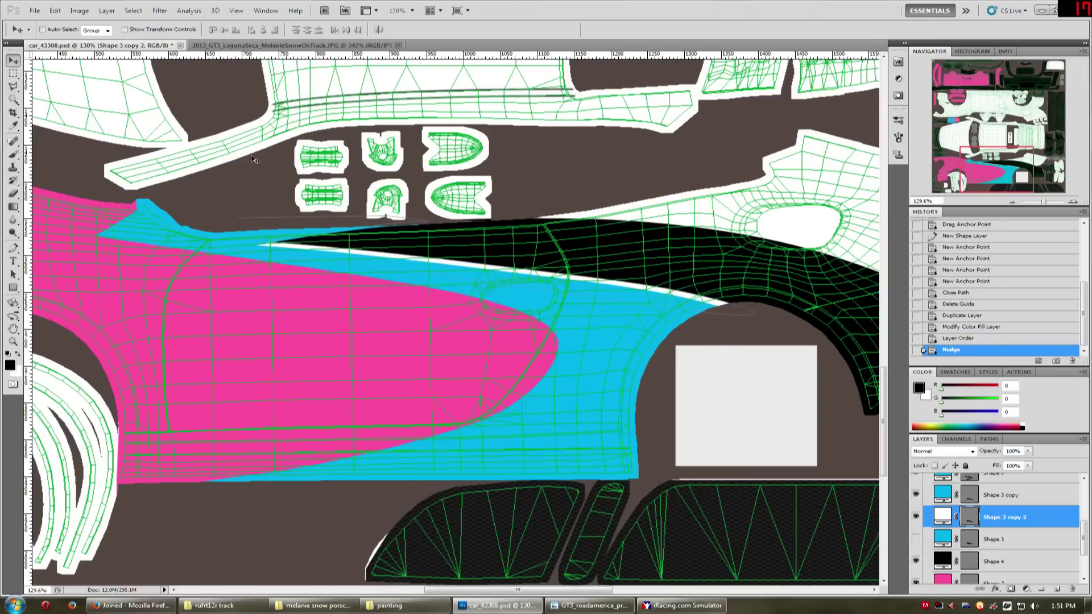
pyautogui.press('Up')
pyautogui.press('Up')
pyautogui.press('Up')
pyautogui.press('Up')
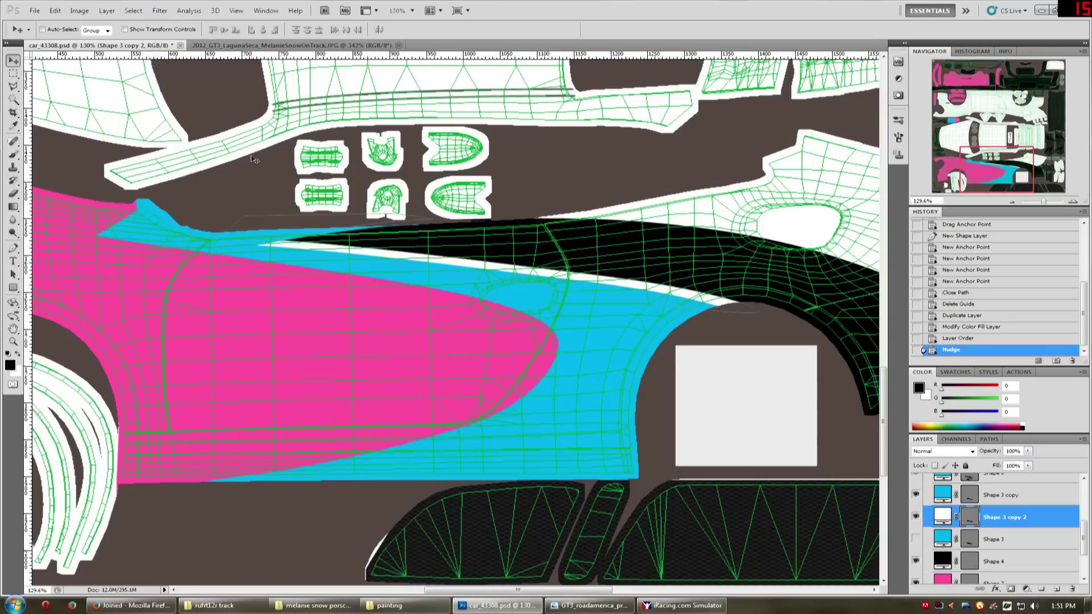
pyautogui.press('Up')
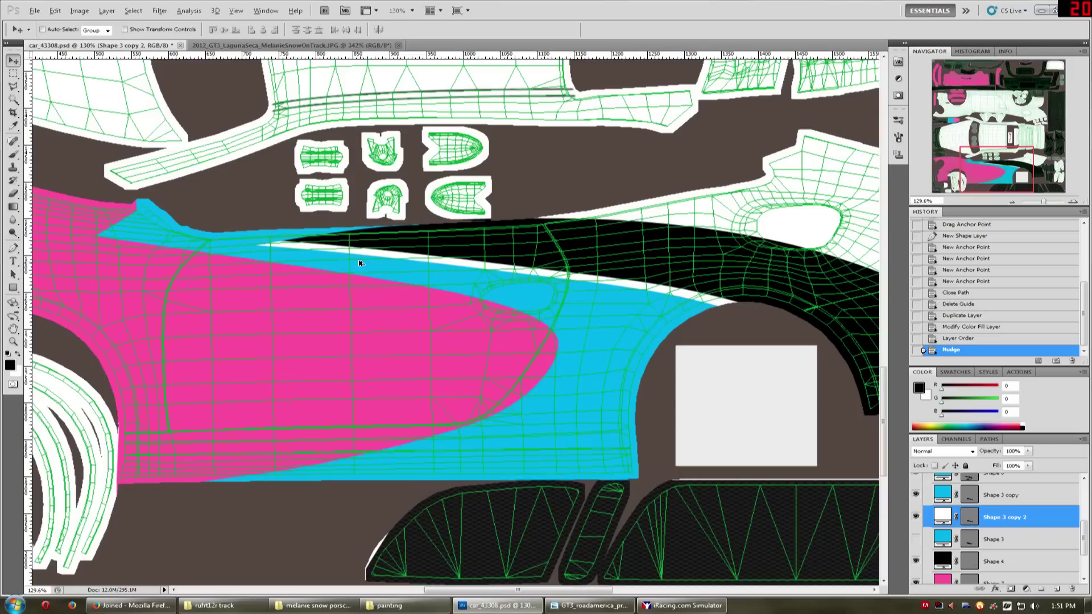
# Adjust the white shape's anchor points at the front tip and along the door so the stripe tapers toward the front.
pyautogui.hotkey('ctrl', '+')
pyautogui.click(979, 520)
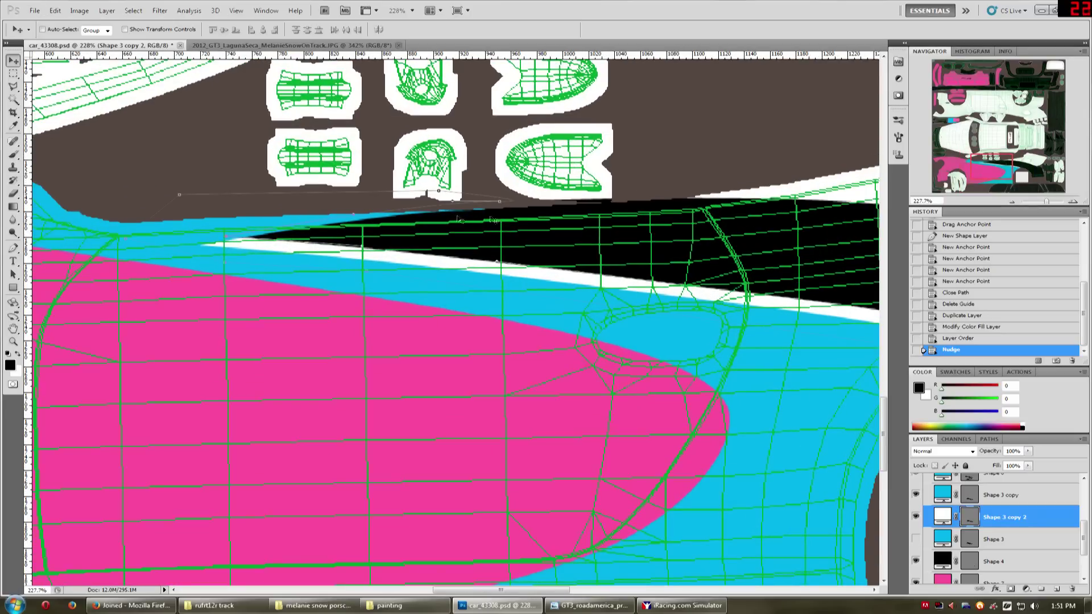
pyautogui.moveTo(226, 238); pyautogui.dragTo(197, 246)
pyautogui.moveTo(974, 165); pyautogui.dragTo(984, 166)
pyautogui.moveTo(483, 266); pyautogui.dragTo(477, 269)
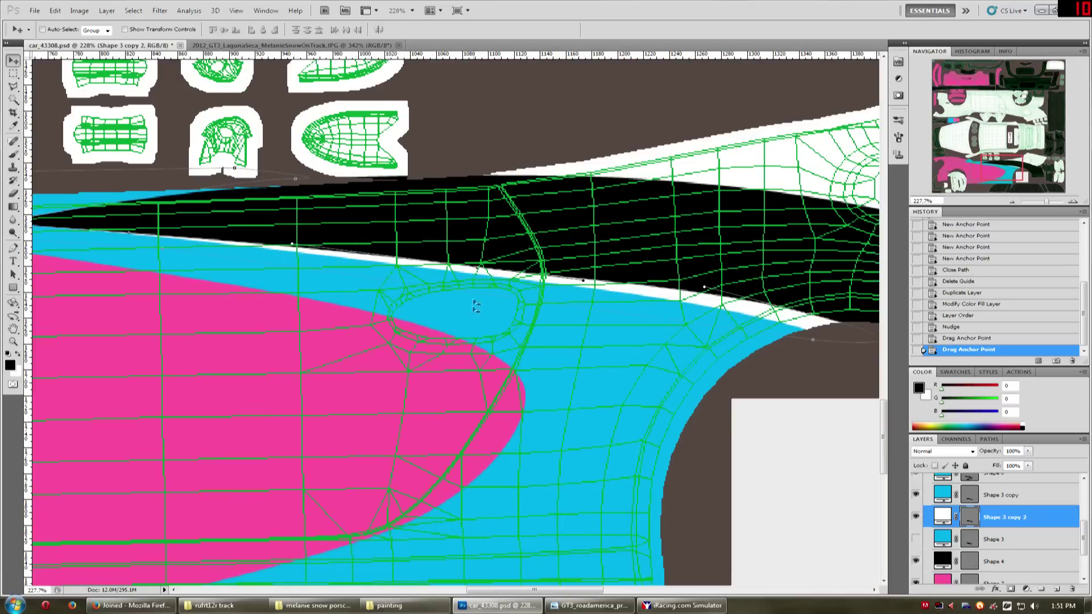
pyautogui.scroll(-5, 466, 330)
pyautogui.click(1032, 538)
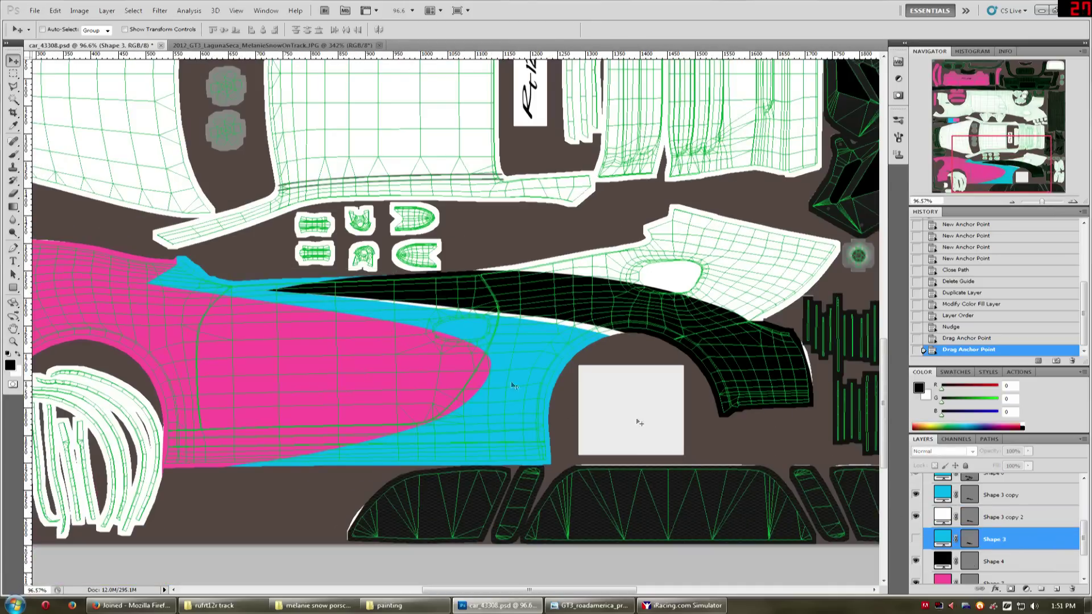
# Save the layered car_43308.psd over the existing file with Maximize Compatibility on.
pyautogui.scroll(10, 1001, 535)
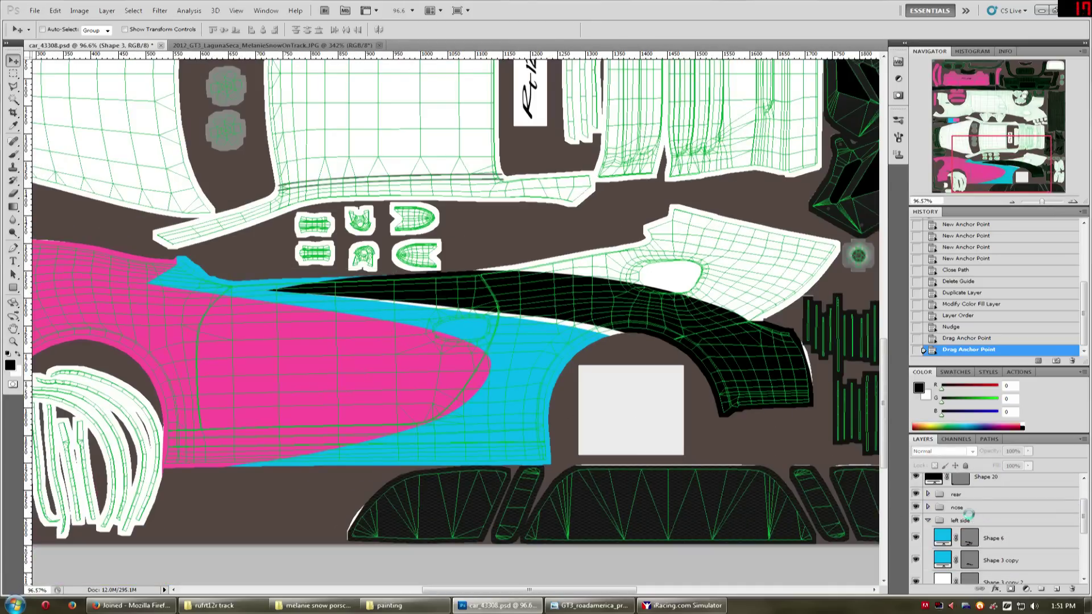
pyautogui.hotkey('ctrl', 'shift', 's')
pyautogui.press('Return')
pyautogui.click(514, 227)
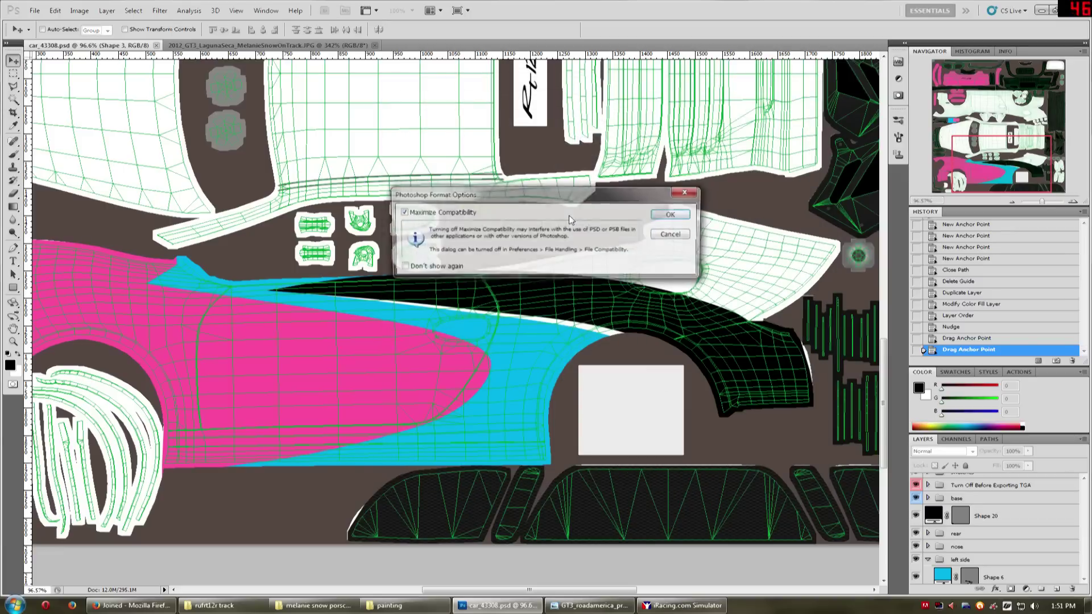
pyautogui.click(657, 216)
pyautogui.scroll(1, 918, 493)
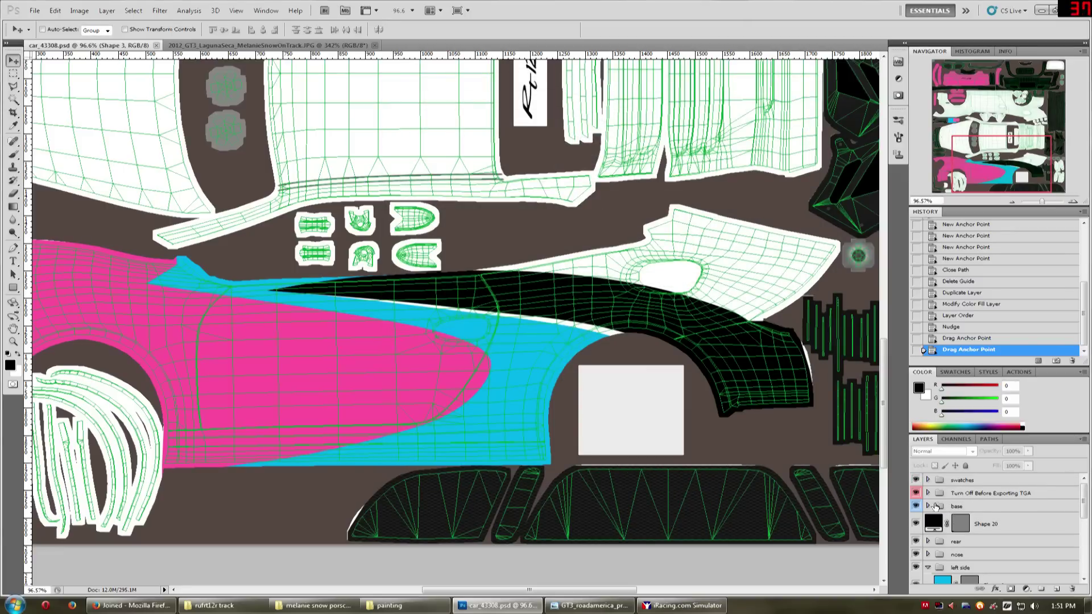
# Hide the template overlay group and refine the white stripe's curve above the door by moving its anchor point and control handle.
pyautogui.click(917, 492)
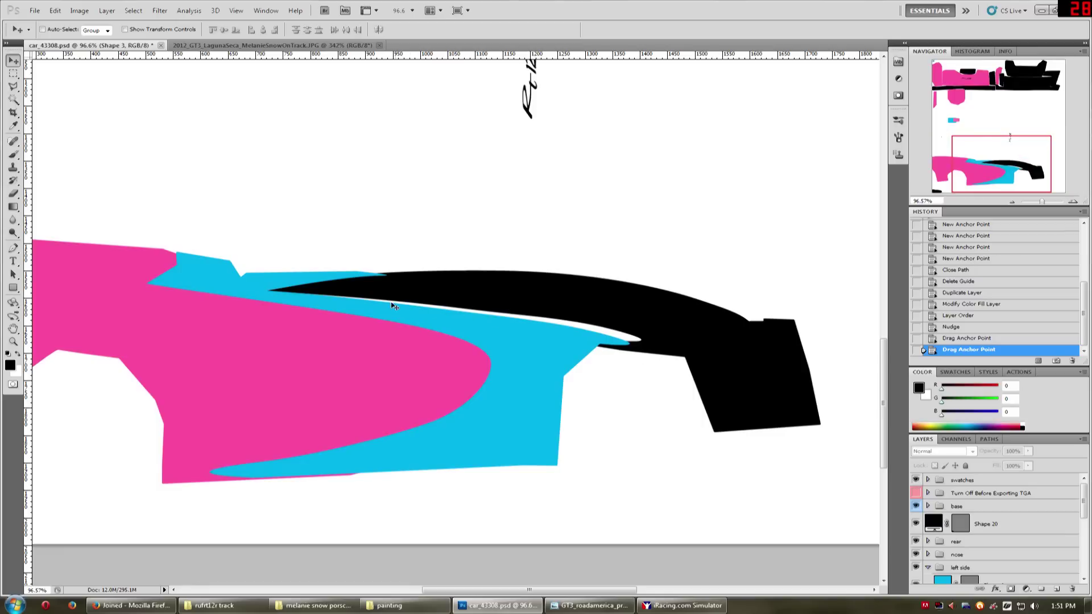
pyautogui.scroll(3, 524, 314)
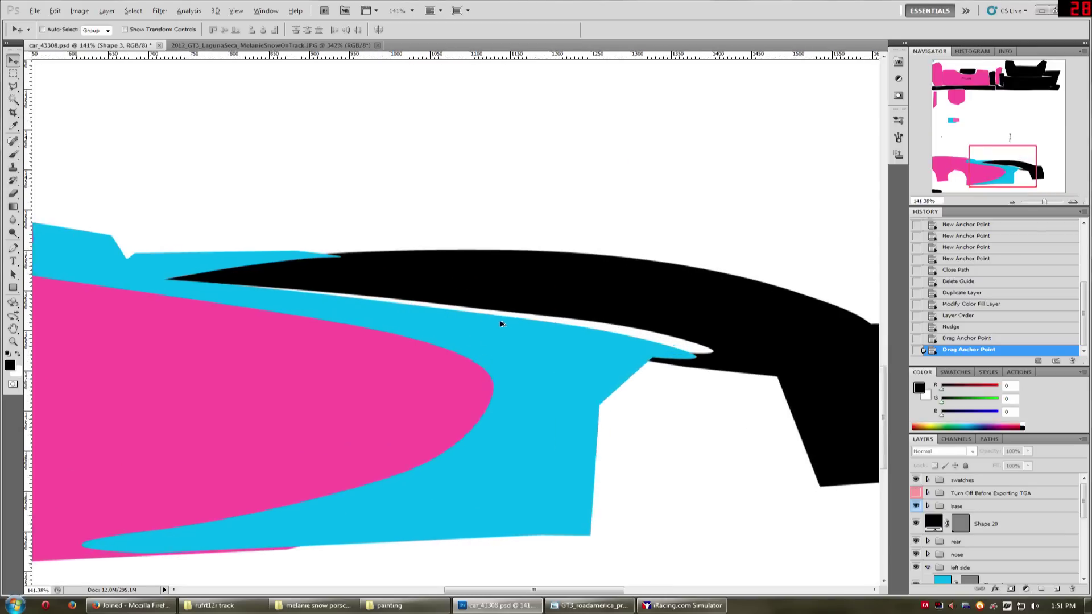
pyautogui.press('p')
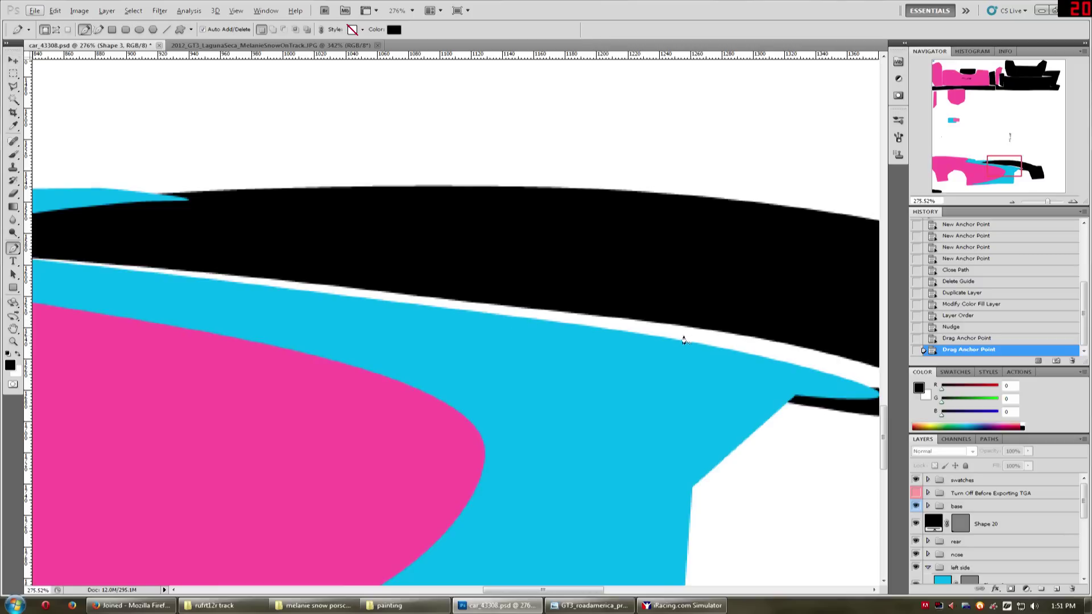
pyautogui.hotkey('alt', ']')
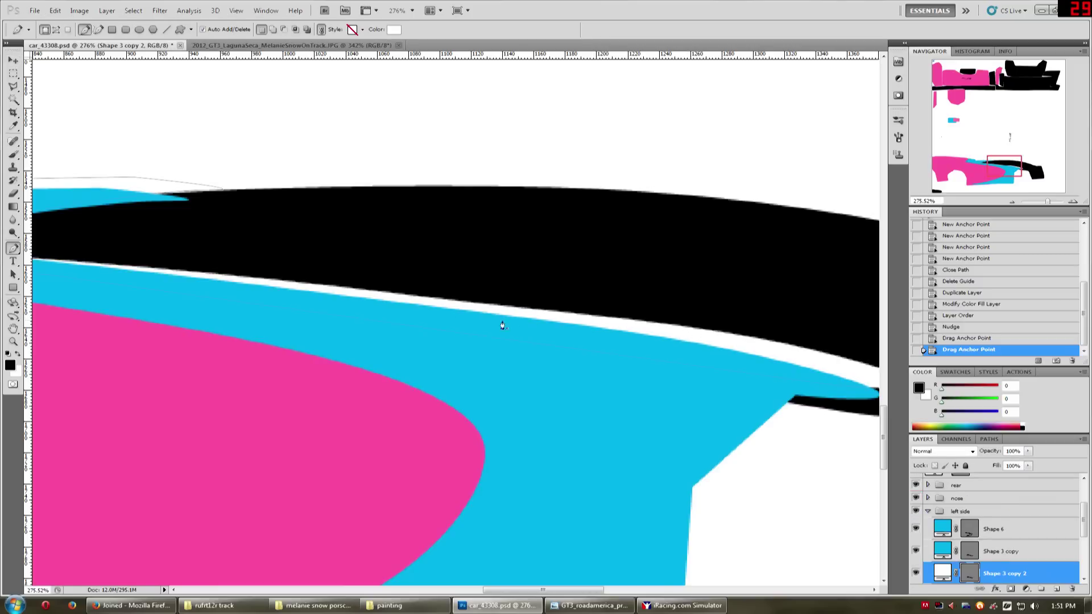
pyautogui.keyDown('ctrl'); pyautogui.click(465, 303); pyautogui.keyUp('ctrl')
pyautogui.scroll(-1, 388, 314)
pyautogui.moveTo(525, 320); pyautogui.dragTo(430, 319)
pyautogui.click(430, 307)
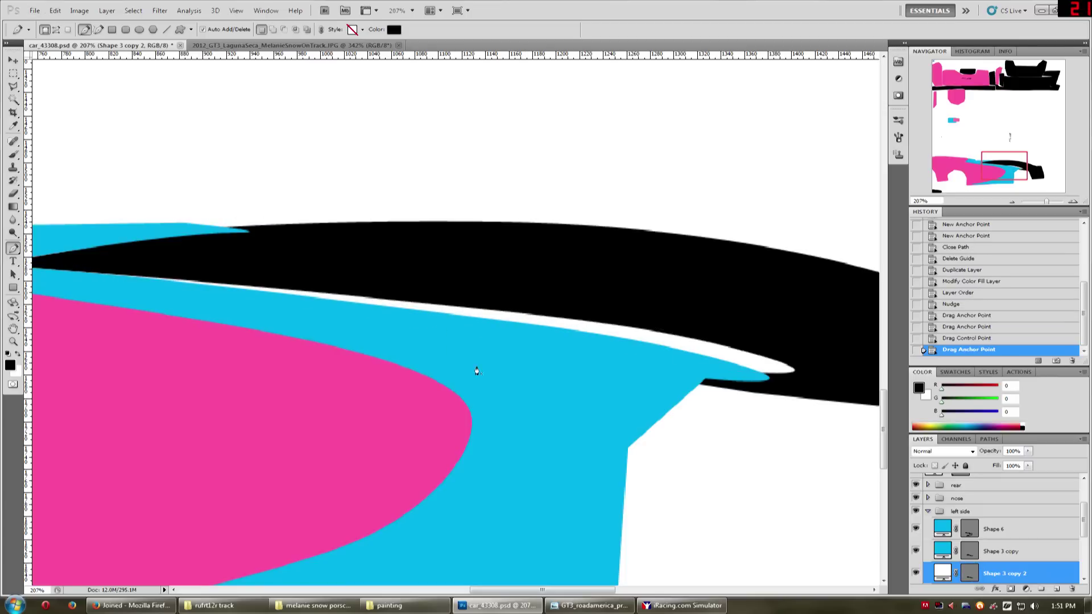
pyautogui.scroll(-1, 477, 371)
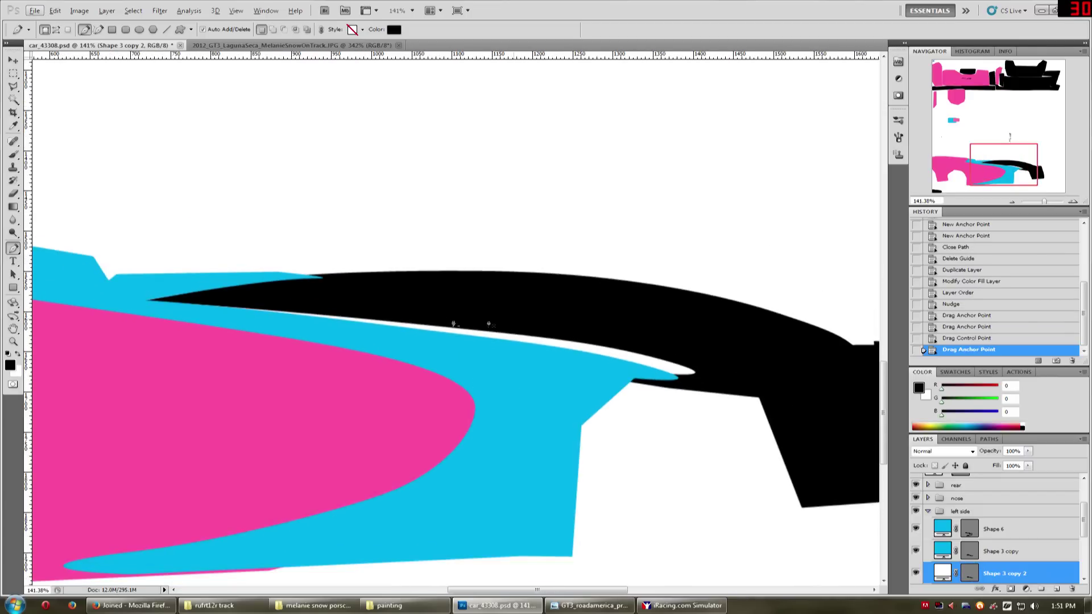
pyautogui.scroll(2, 399, 340)
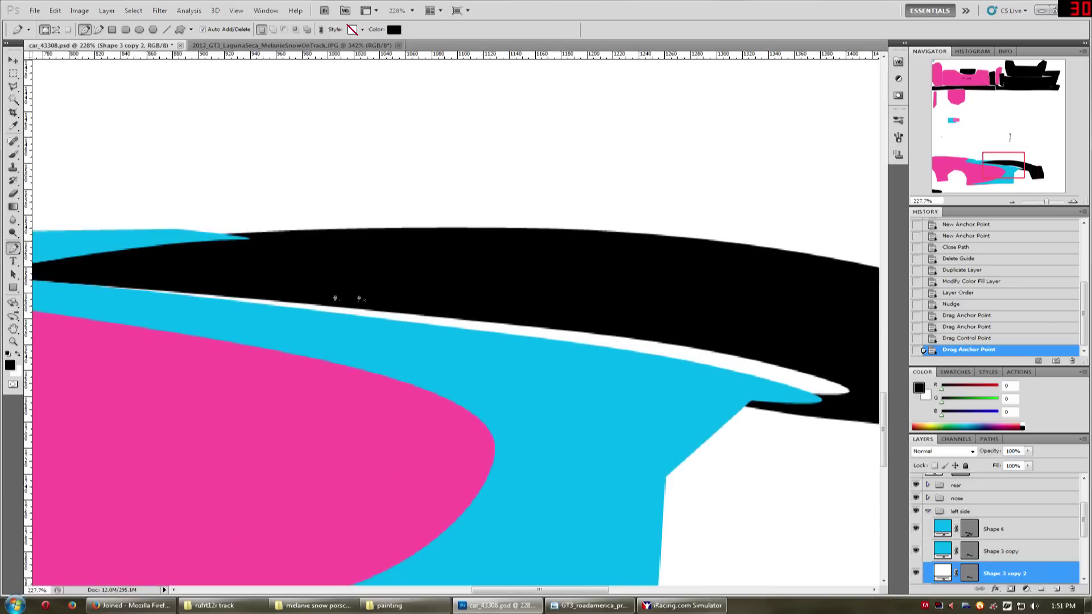
# Export the livery as Targa over car_43308.TGA at 24 bits/pixel with RLE compression.
pyautogui.hotkey('ctrl', 'shift', 's')
pyautogui.click(561, 359)
pyautogui.click(561, 483)
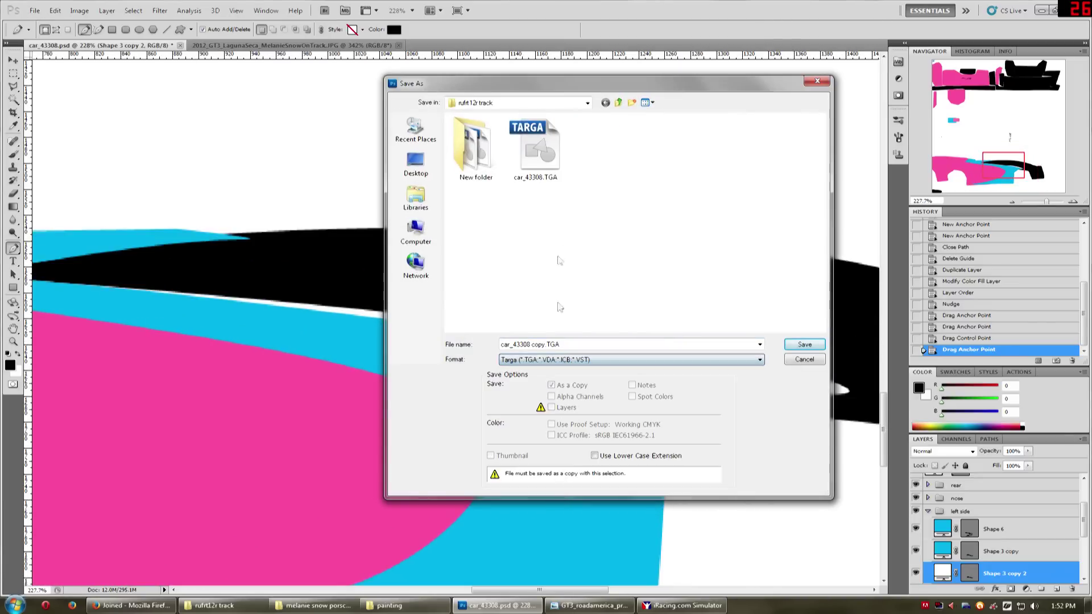
pyautogui.doubleClick(535, 149)
pyautogui.click(569, 236)
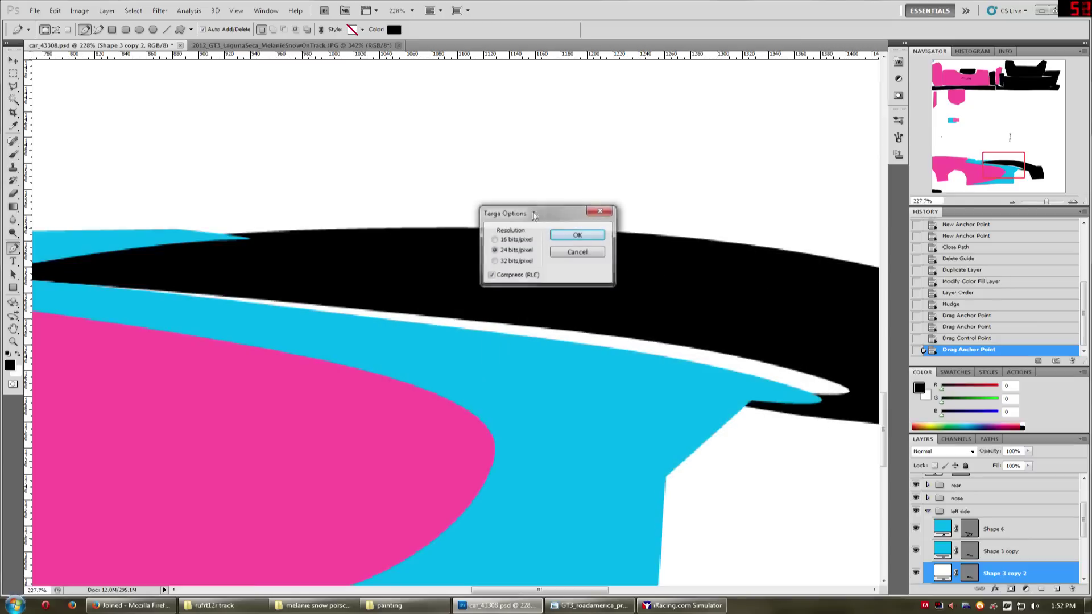
pyautogui.click(576, 239)
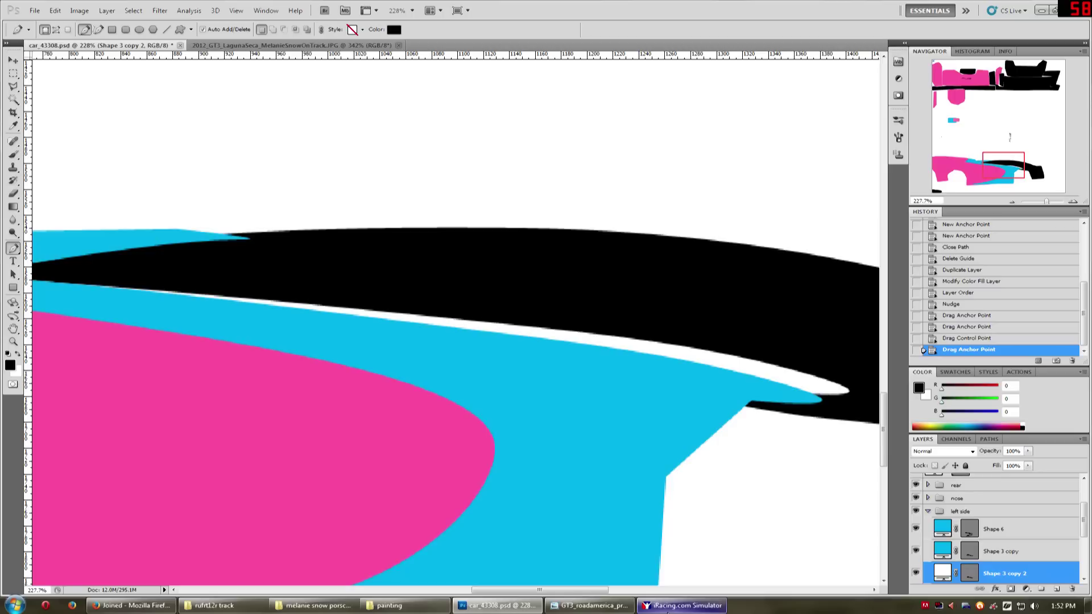
# Reload the texture in iRacing, compare the white side stripe with the GT3_roadamerica reference photo, and return to Photoshop.
pyautogui.click(676, 608)
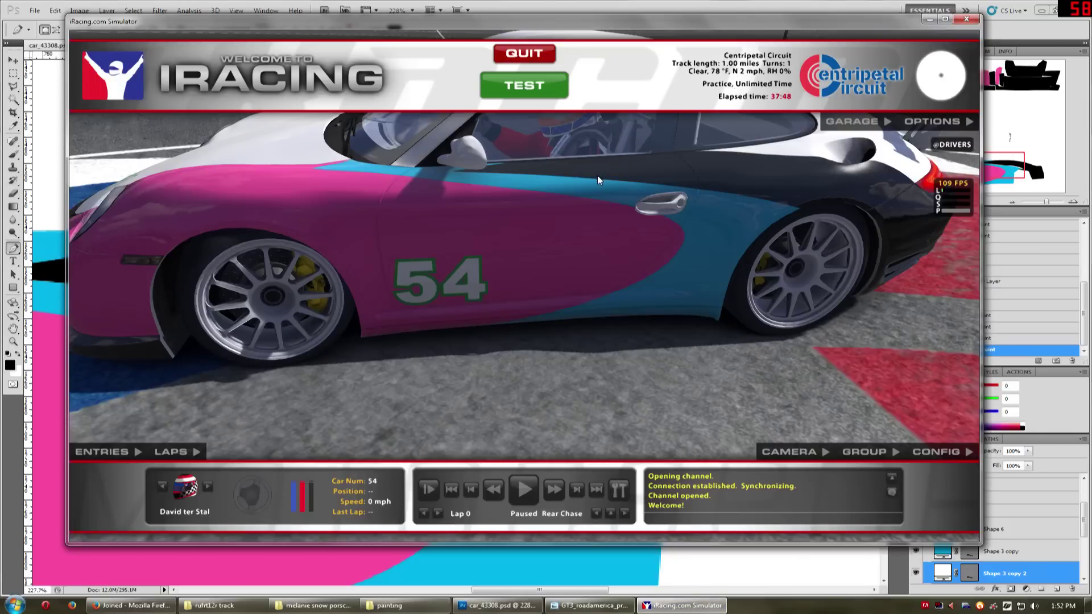
pyautogui.hotkey('ctrl', 'r')
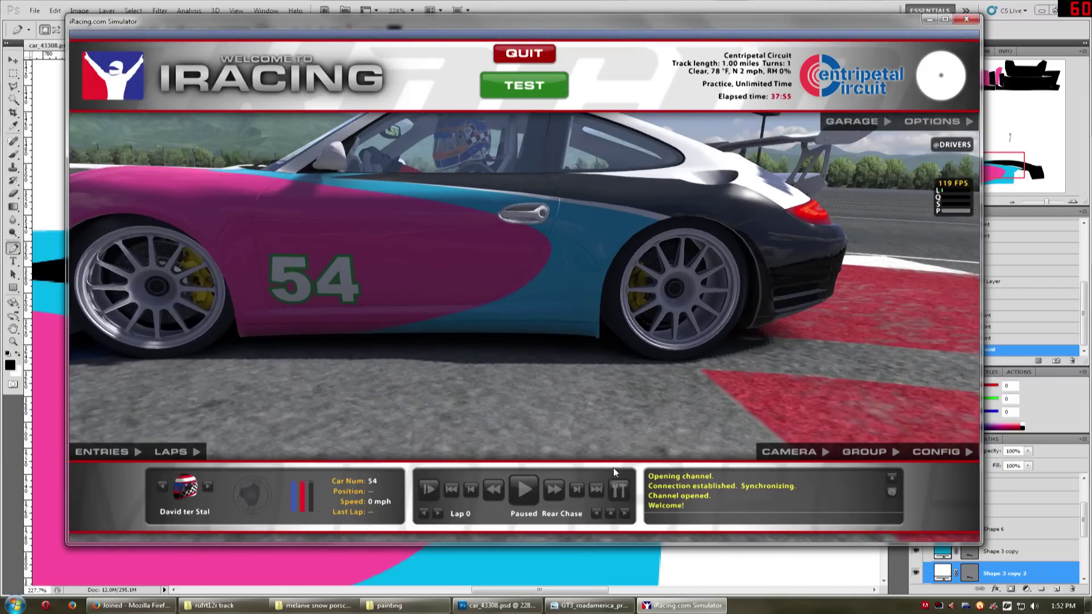
pyautogui.click(592, 605)
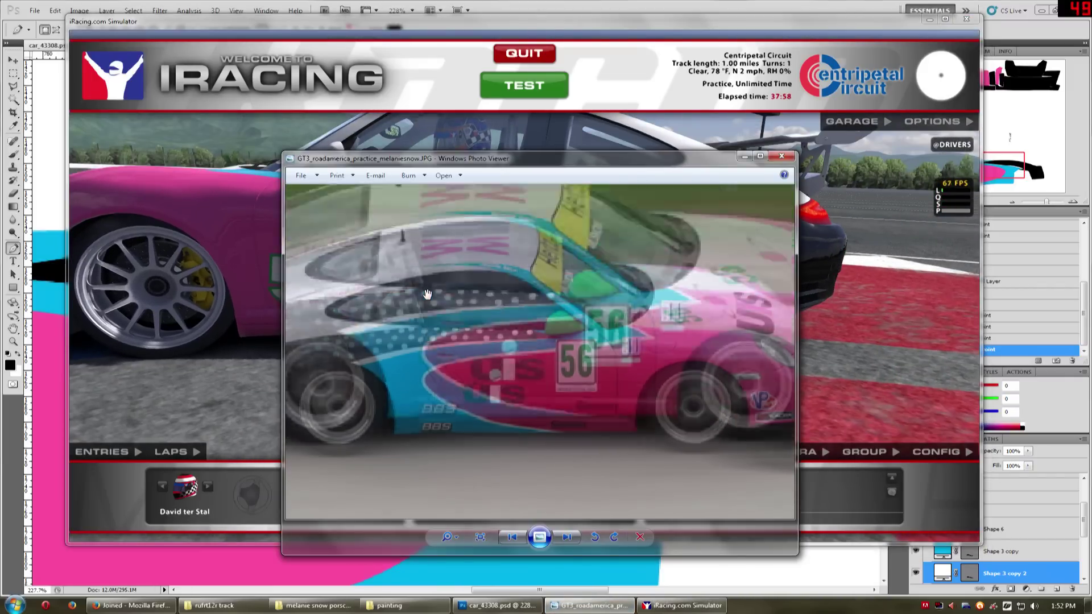
pyautogui.click(623, 22)
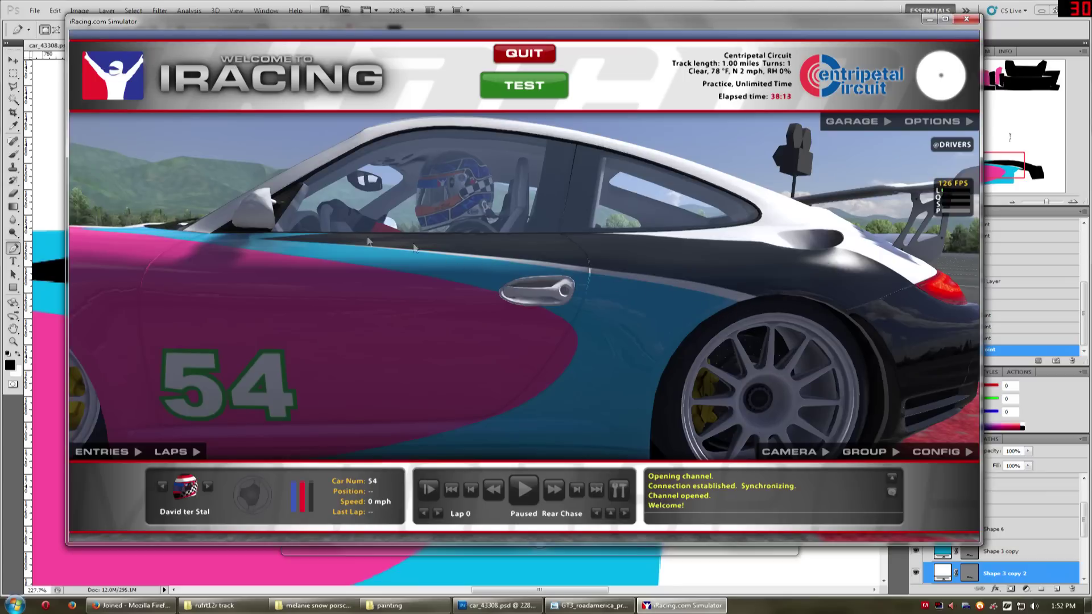
pyautogui.click(712, 12)
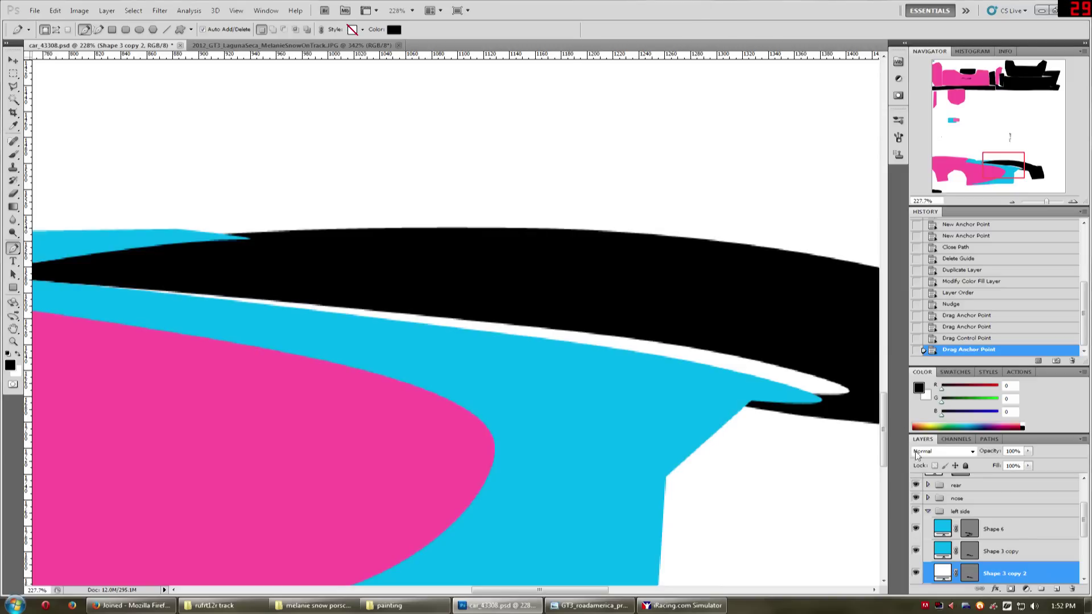
# With the template overlay shown, adjust two anchor points on the blue Shape 3 copy along the white stripe's lower edge, and hide the overlay.
pyautogui.scroll(2, 929, 501)
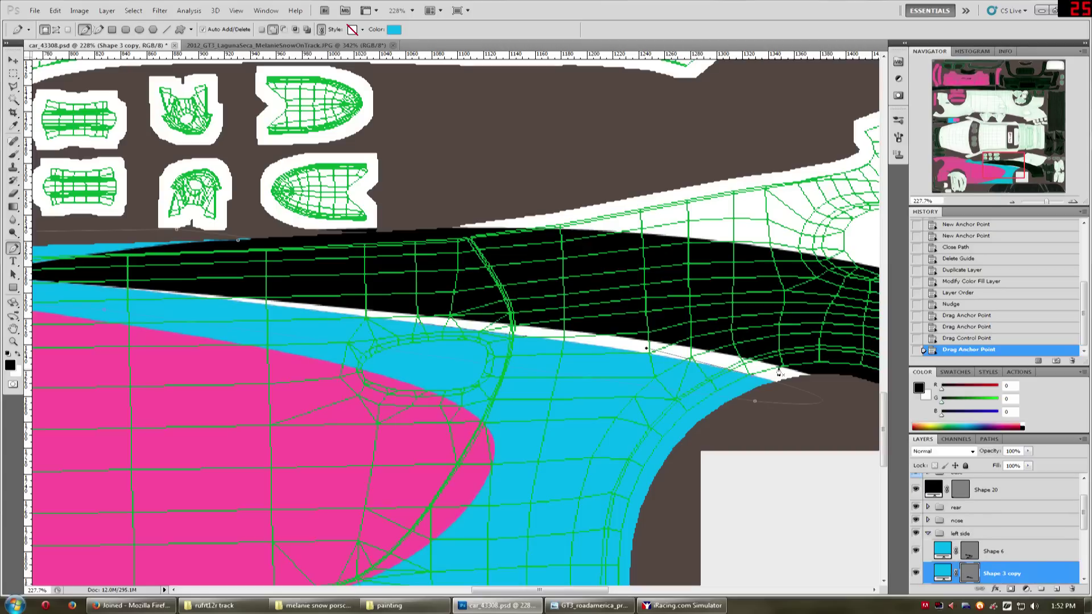
pyautogui.moveTo(754, 377); pyautogui.dragTo(746, 378)
pyautogui.moveTo(421, 325); pyautogui.dragTo(416, 327)
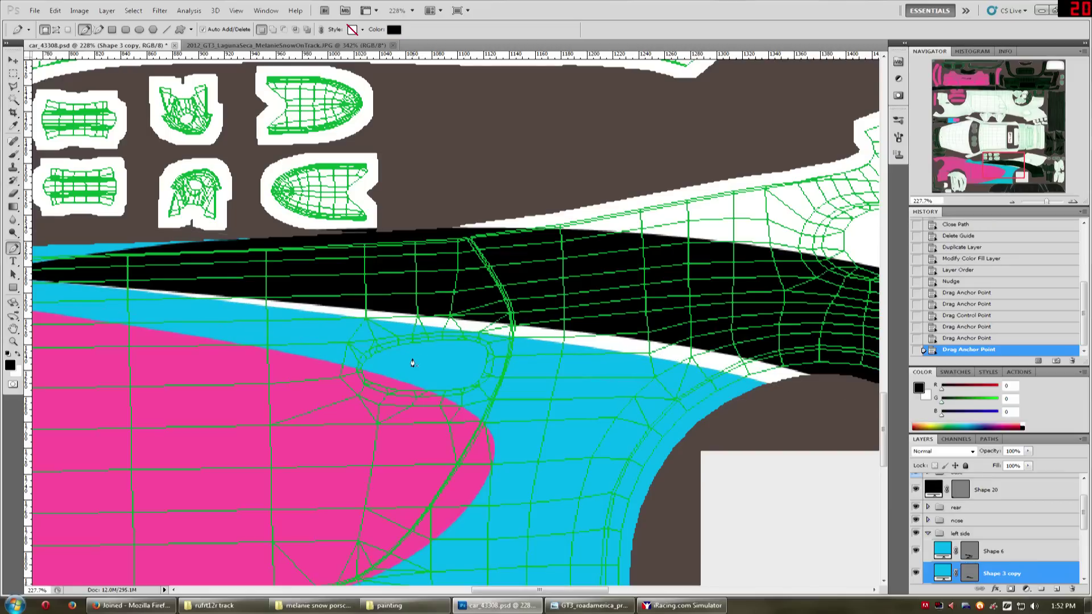
pyautogui.scroll(-2, 409, 361)
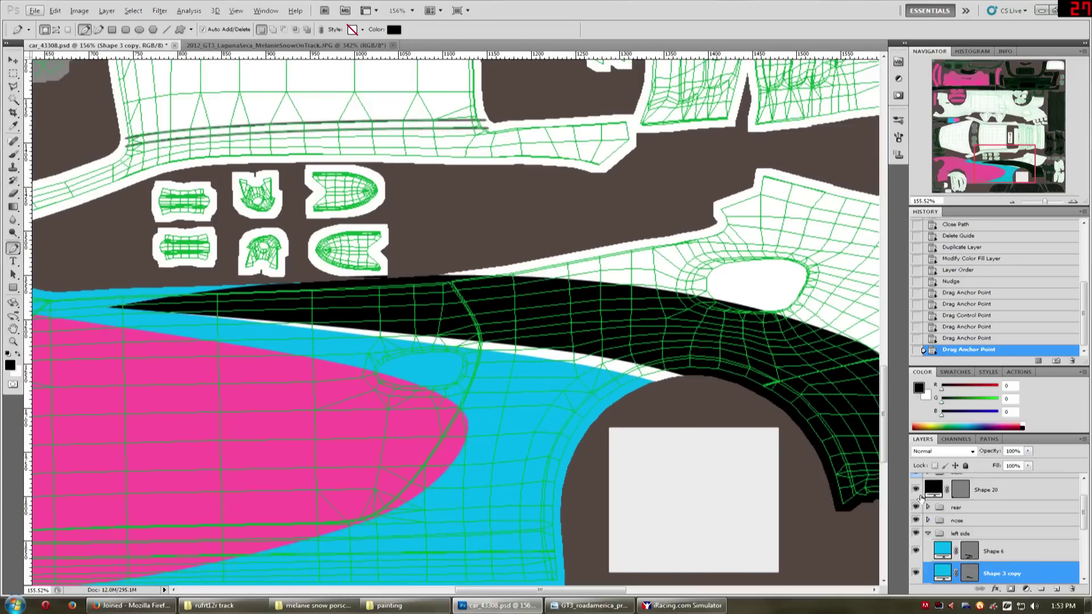
pyautogui.scroll(1, 917, 499)
pyautogui.click(916, 486)
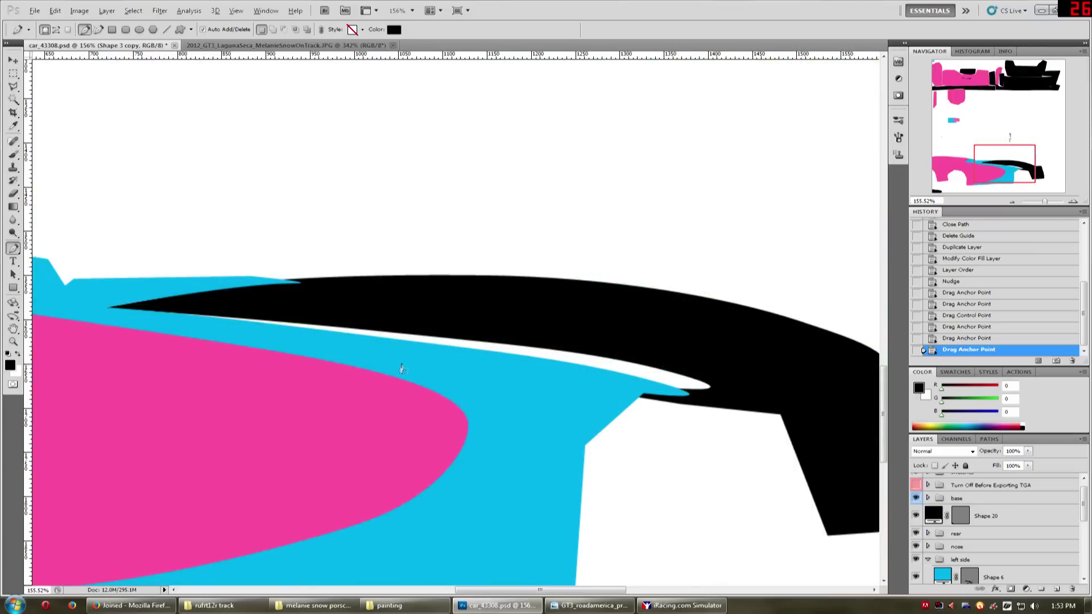
# Reshape the white stripe on Shape 3 copy 2 by moving its middle anchor point and control handle along the black edge.
pyautogui.scroll(2, 402, 369)
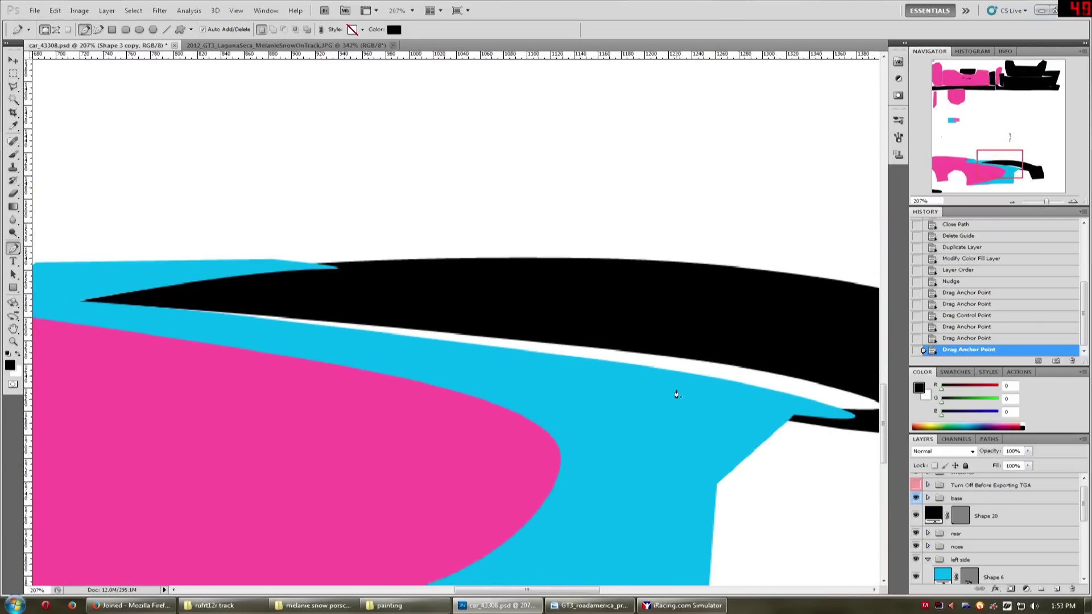
pyautogui.scroll(-4, 677, 395)
pyautogui.hotkey('alt', '[')
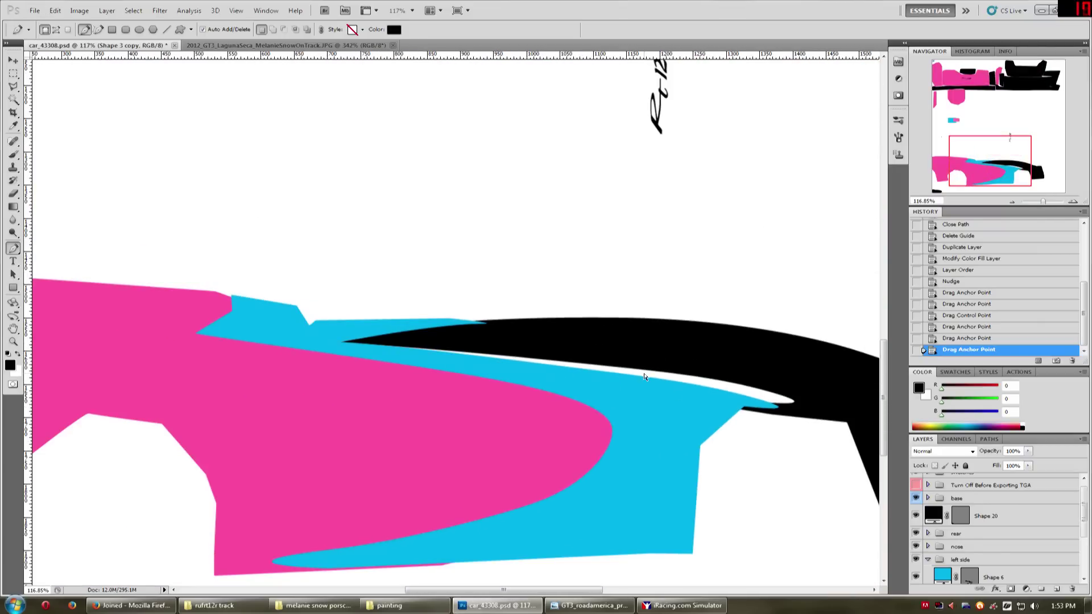
pyautogui.scroll(2, 649, 379)
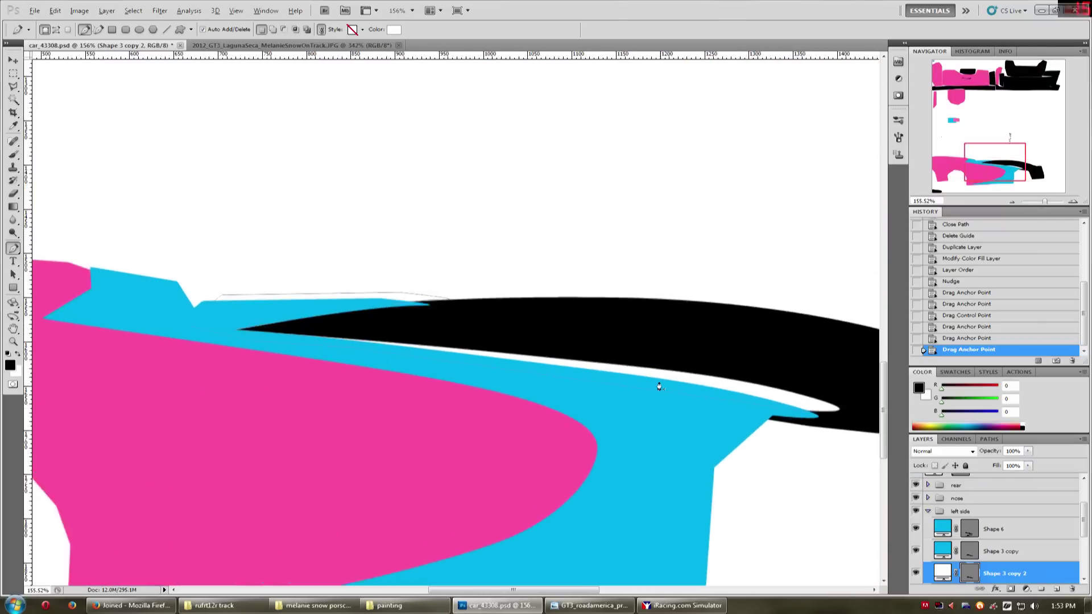
pyautogui.keyDown('ctrl'); pyautogui.click(577, 366); pyautogui.keyUp('ctrl')
pyautogui.moveTo(576, 364); pyautogui.dragTo(574, 361)
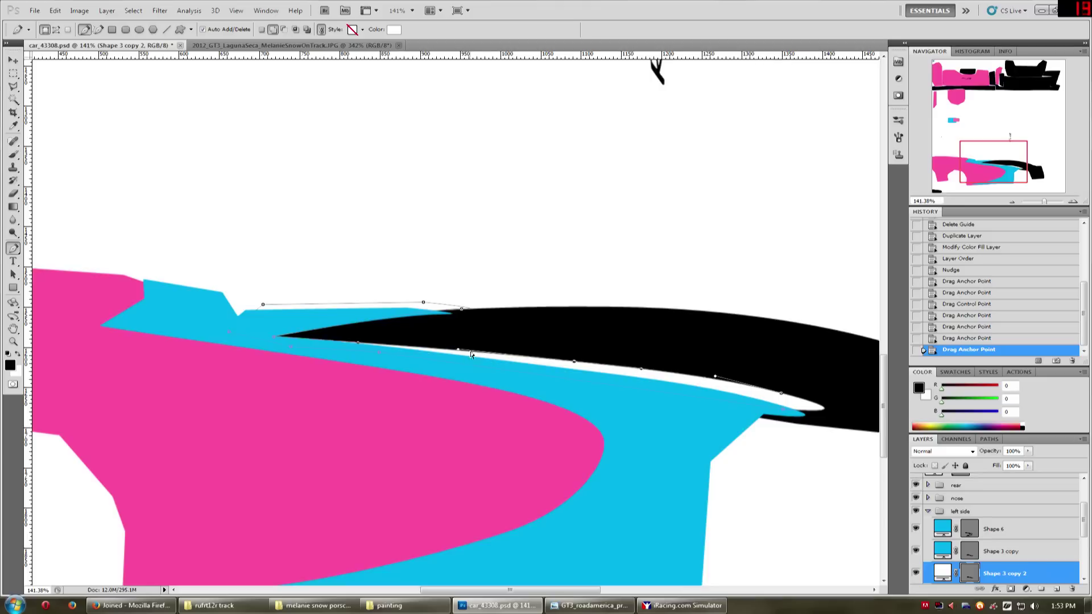
pyautogui.moveTo(460, 354); pyautogui.dragTo(458, 347)
pyautogui.moveTo(461, 350); pyautogui.dragTo(459, 349)
pyautogui.press('Return')
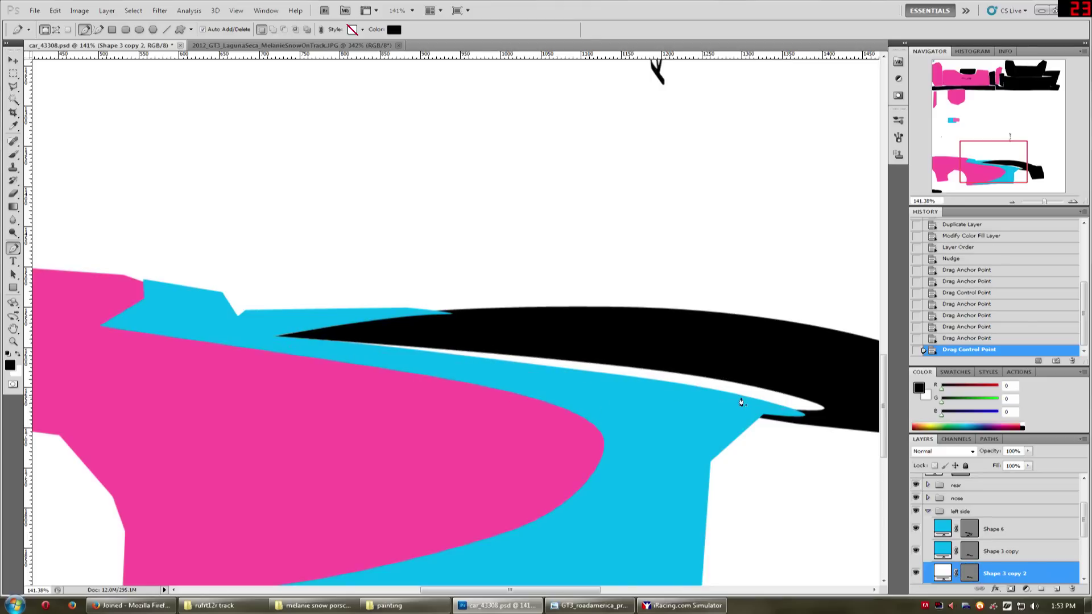
# Smooth the upper edge of the blue Shape 3 copy by moving its middle anchor point and the adjoining control handle.
pyautogui.scroll(2, 770, 393)
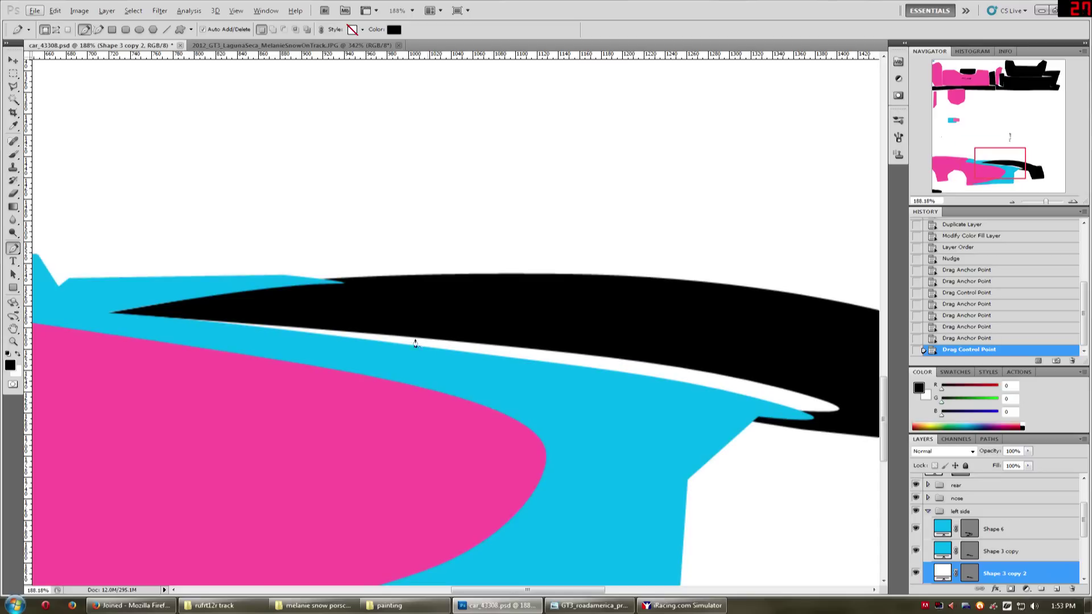
pyautogui.hotkey('alt', ']')
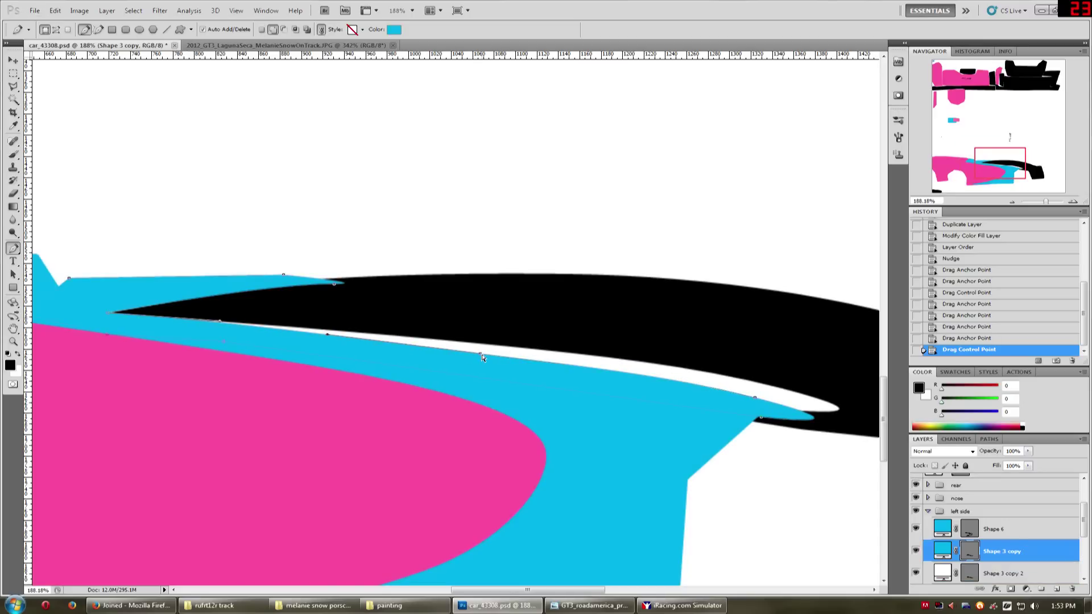
pyautogui.keyDown('ctrl'); pyautogui.click(481, 354); pyautogui.keyUp('ctrl')
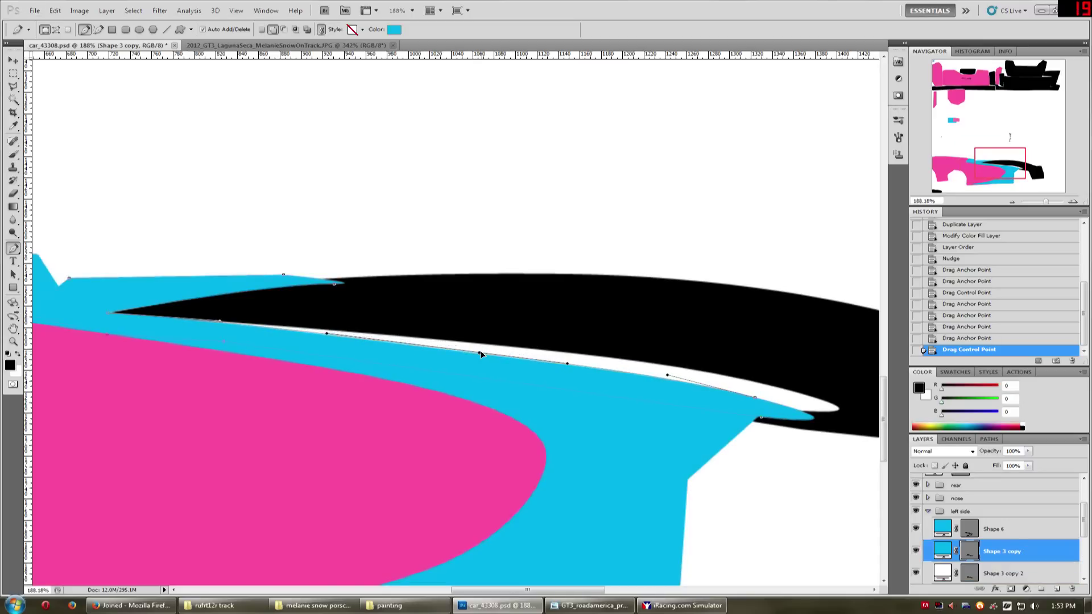
pyautogui.moveTo(480, 354); pyautogui.dragTo(480, 352)
pyautogui.moveTo(570, 366); pyautogui.dragTo(581, 375)
pyautogui.press('Return')
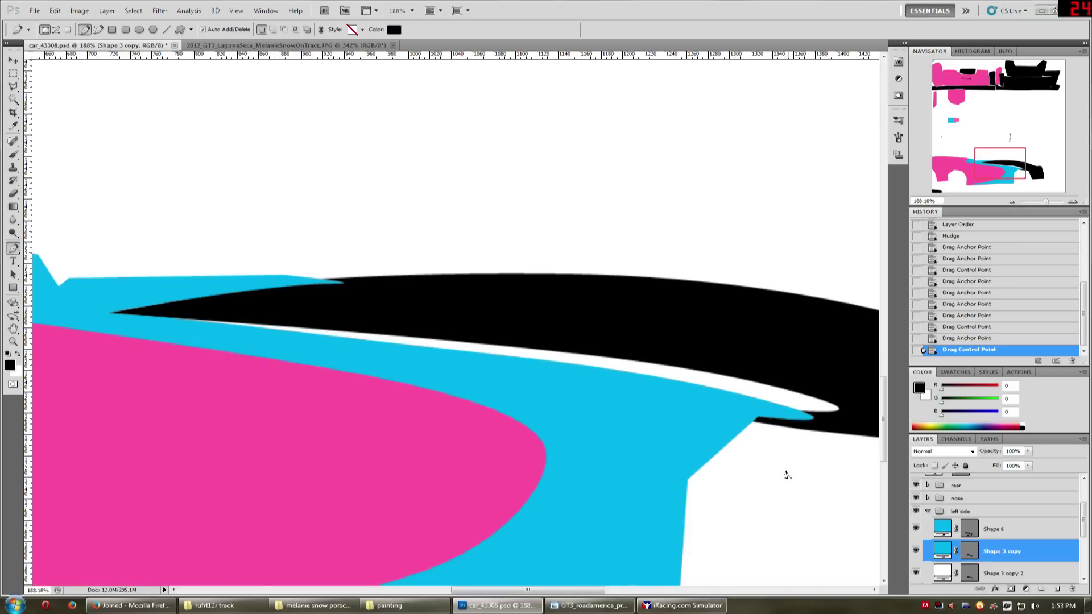
# Export the livery in Targa format, replacing car_43308.TGA in the rufrt12r track folder.
pyautogui.scroll(-3, 790, 472)
pyautogui.hotkey('ctrl', 'shift', 's')
pyautogui.click(563, 360)
pyautogui.scroll(-3, 562, 456)
pyautogui.click(562, 508)
pyautogui.doubleClick(536, 147)
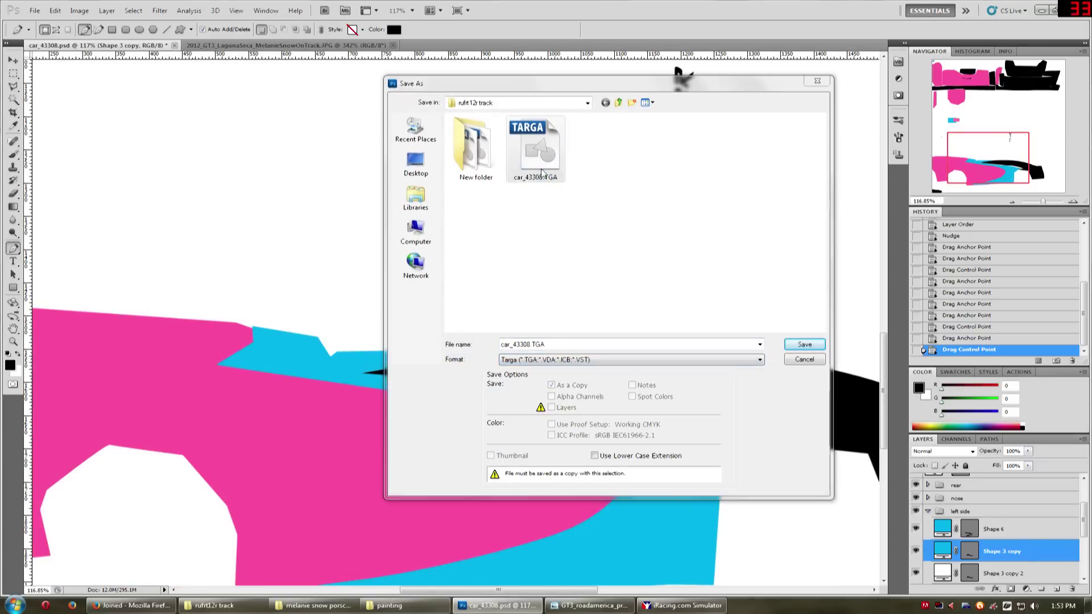
pyautogui.click(515, 224)
pyautogui.click(577, 233)
# Reload the car texture in iRacing, inspect the revised white side stripe, and return to Photoshop.
pyautogui.click(677, 606)
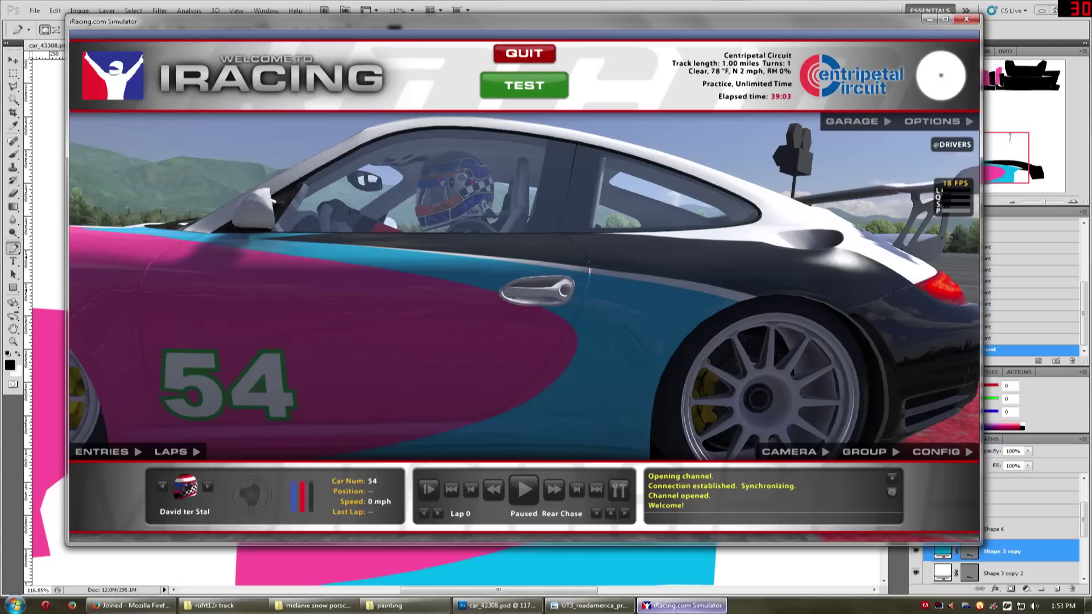
pyautogui.hotkey('ctrl', 'r')
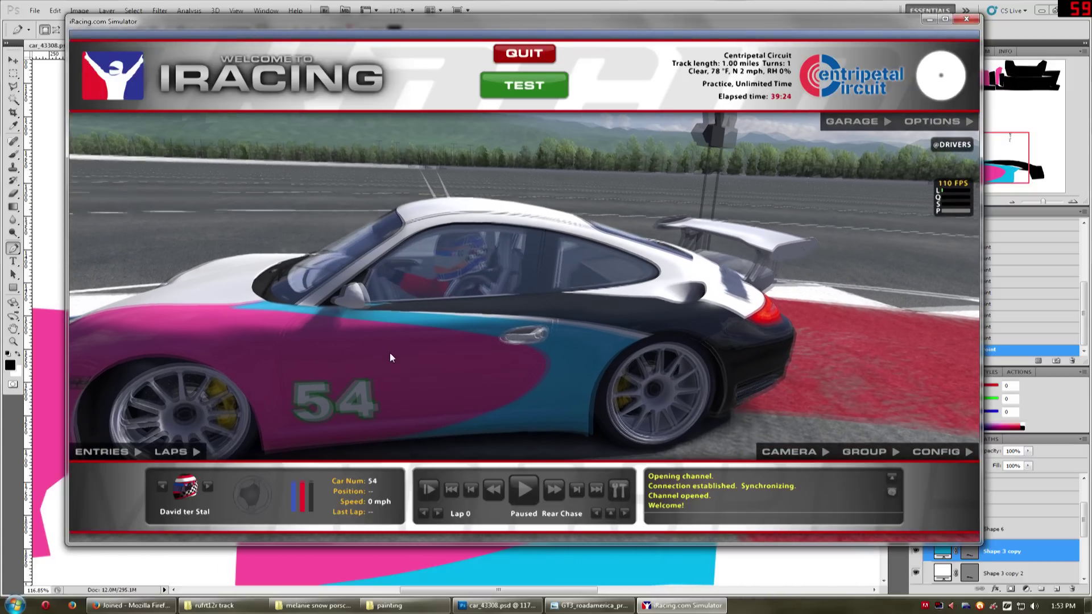
pyautogui.hotkey('alt', 'Tab')
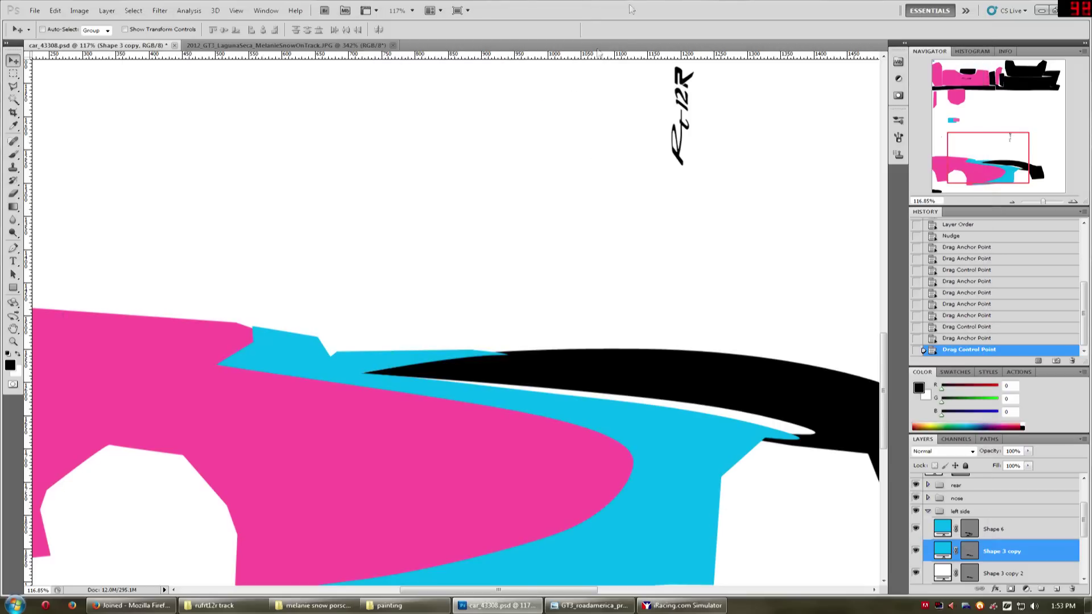
# Show the template overlay group again and select the large blue side shape, Shape 6, in the left side group.
pyautogui.scroll(2, 938, 519)
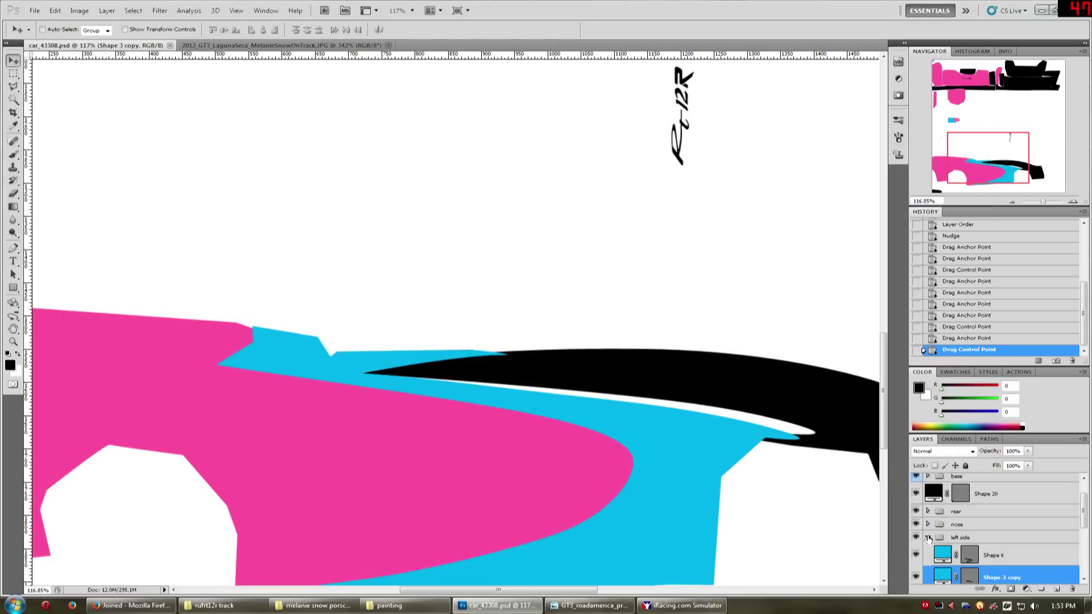
pyautogui.click(929, 538)
pyautogui.click(916, 505)
pyautogui.moveTo(694, 405); pyautogui.dragTo(845, 316)
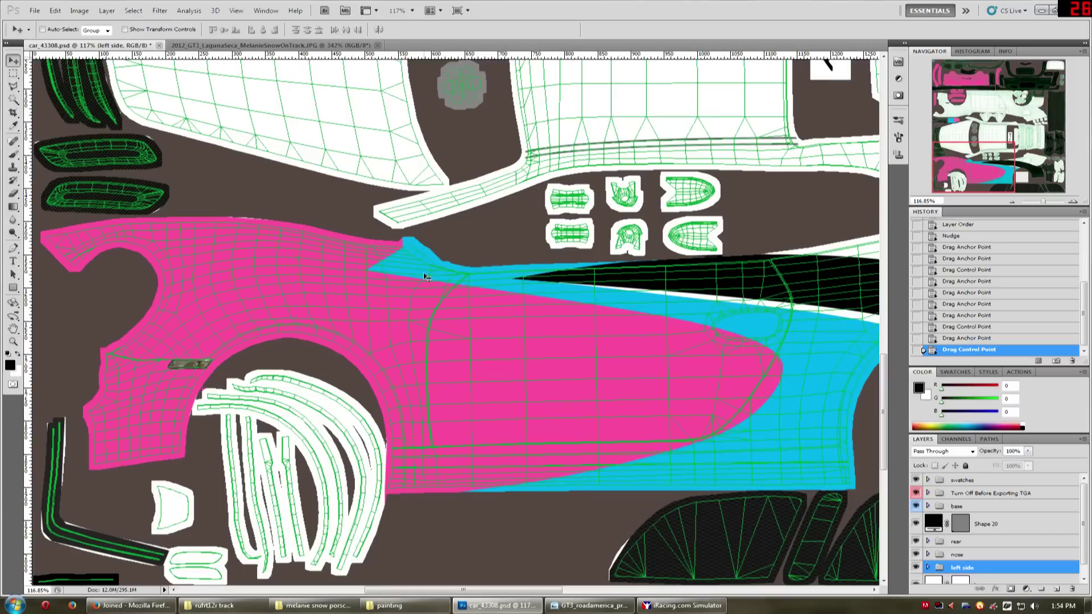
pyautogui.press('p')
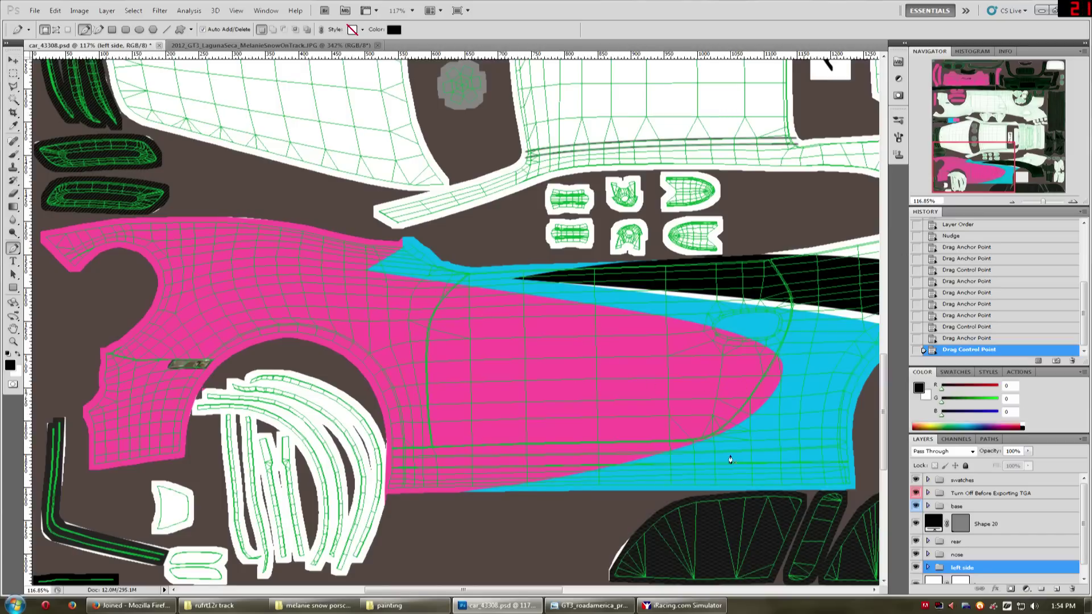
pyautogui.keyDown('ctrl'); pyautogui.click(727, 448); pyautogui.keyUp('ctrl')
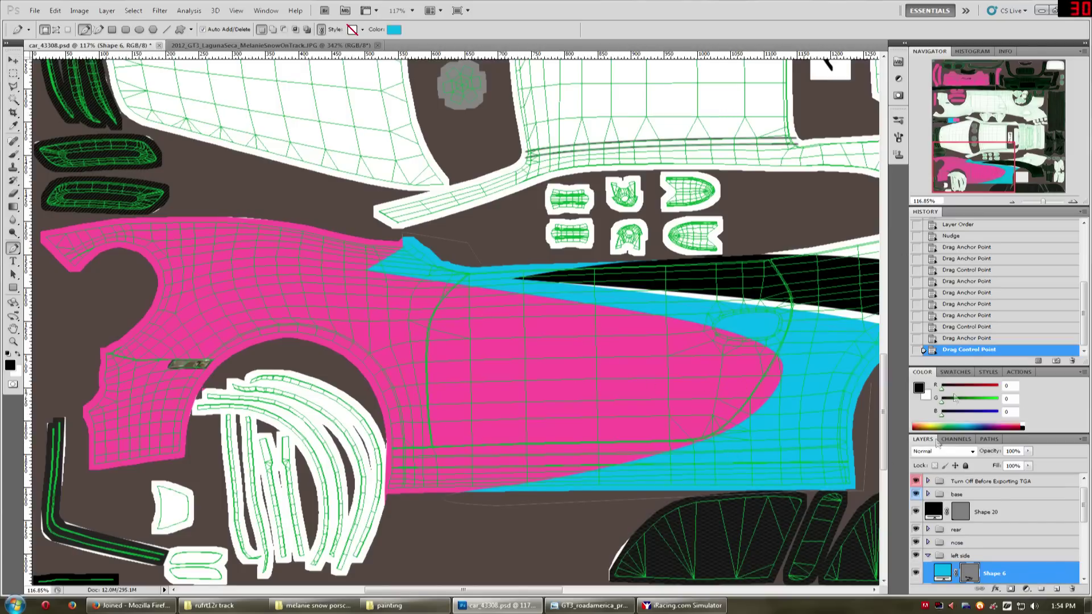
pyautogui.moveTo(967, 187); pyautogui.dragTo(974, 185)
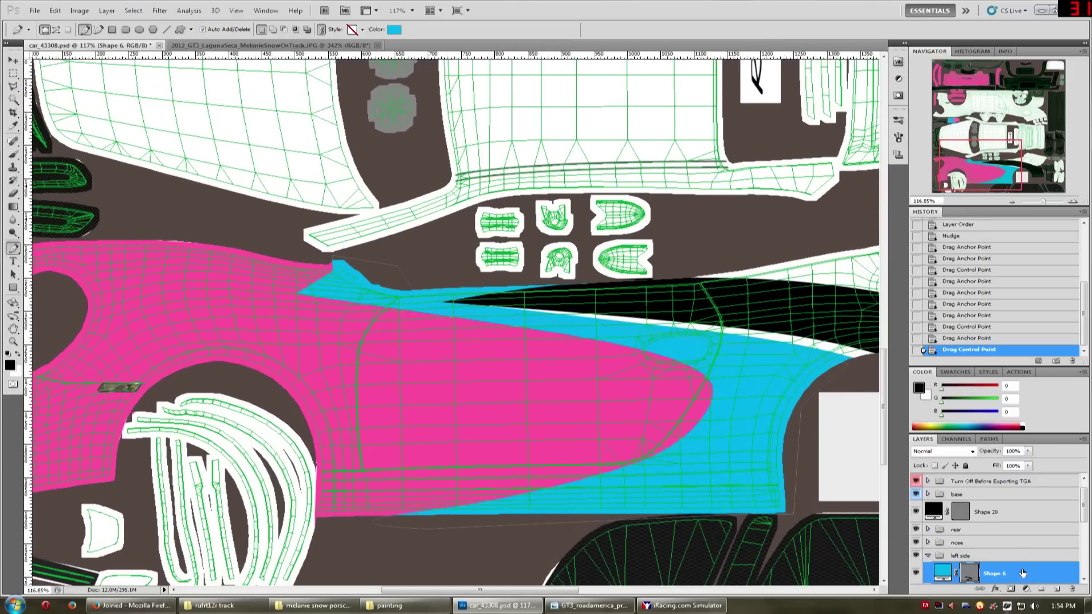
# Open the Layer Style settings for Shape 6 and enable a Stroke effect.
pyautogui.scroll(-1, 1023, 573)
pyautogui.doubleClick(1040, 551)
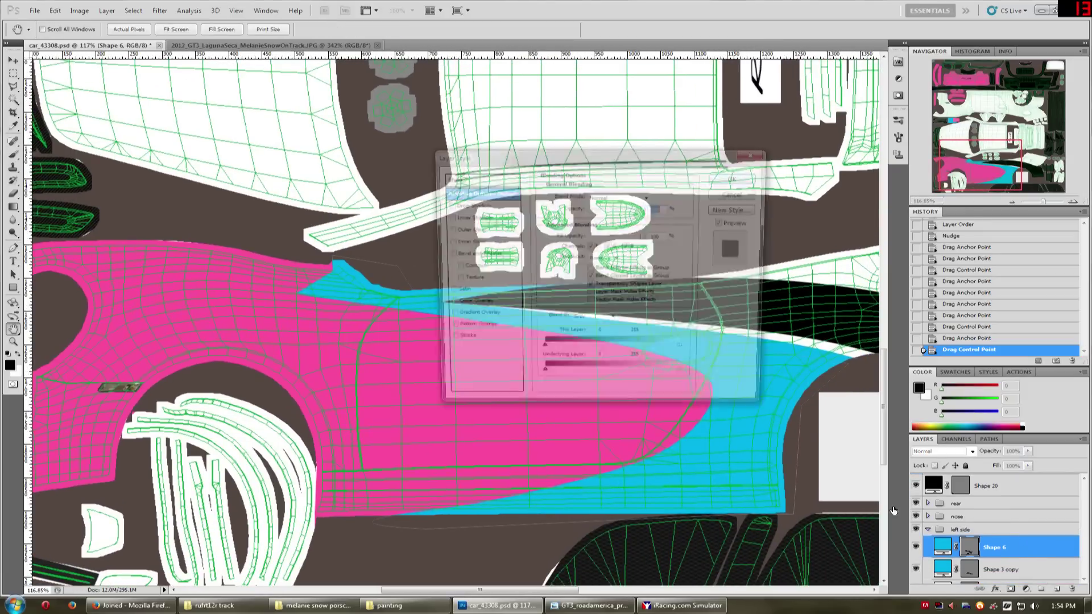
pyautogui.moveTo(510, 168); pyautogui.dragTo(311, 123)
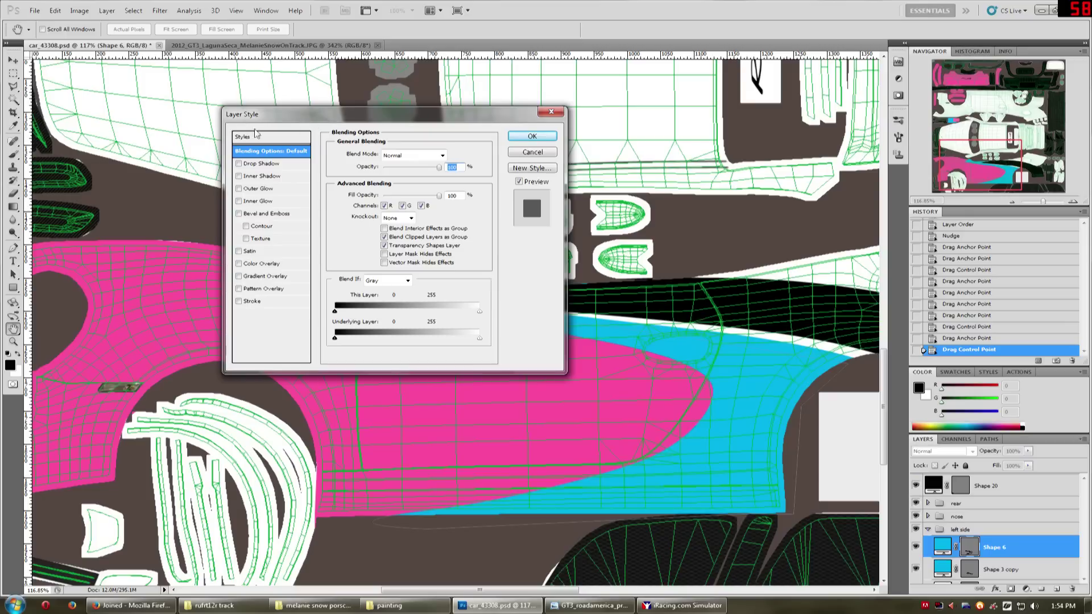
pyautogui.click(272, 303)
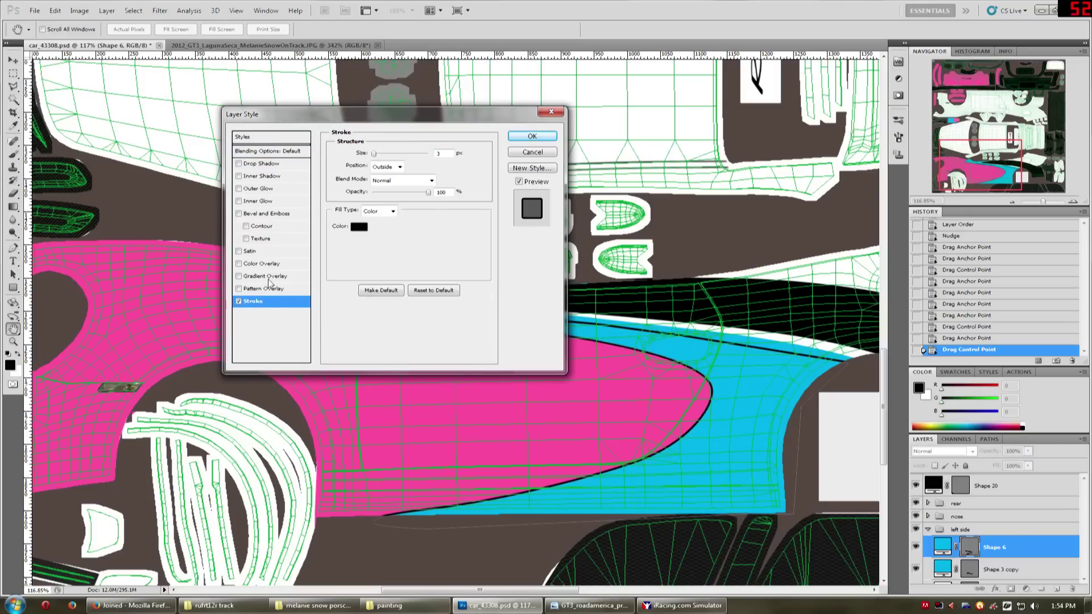
pyautogui.click(237, 301)
pyautogui.moveTo(362, 124); pyautogui.dragTo(653, 116)
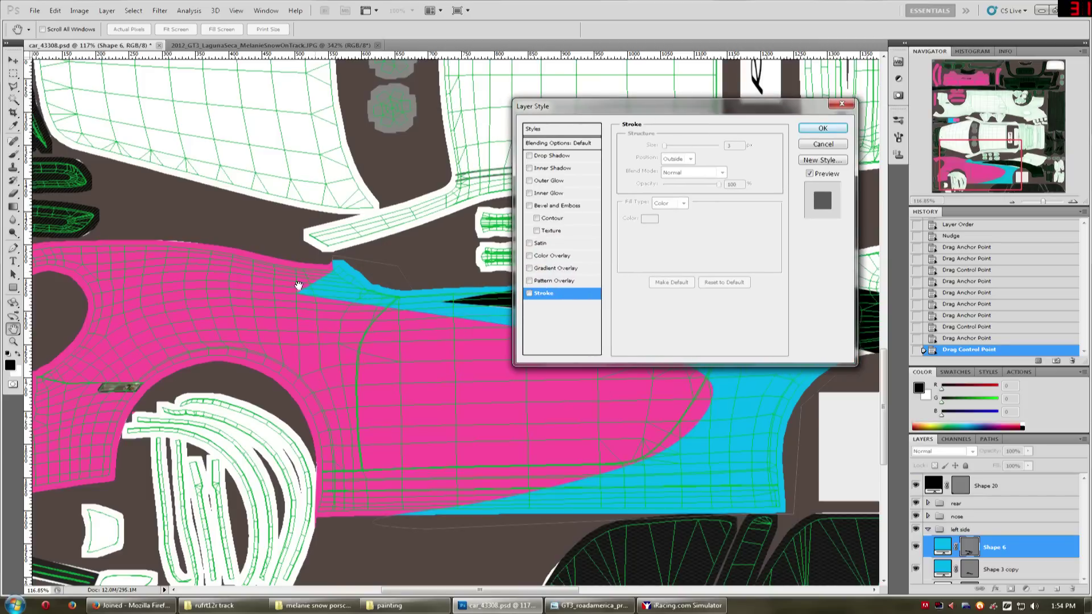
pyautogui.moveTo(590, 110); pyautogui.dragTo(344, 164)
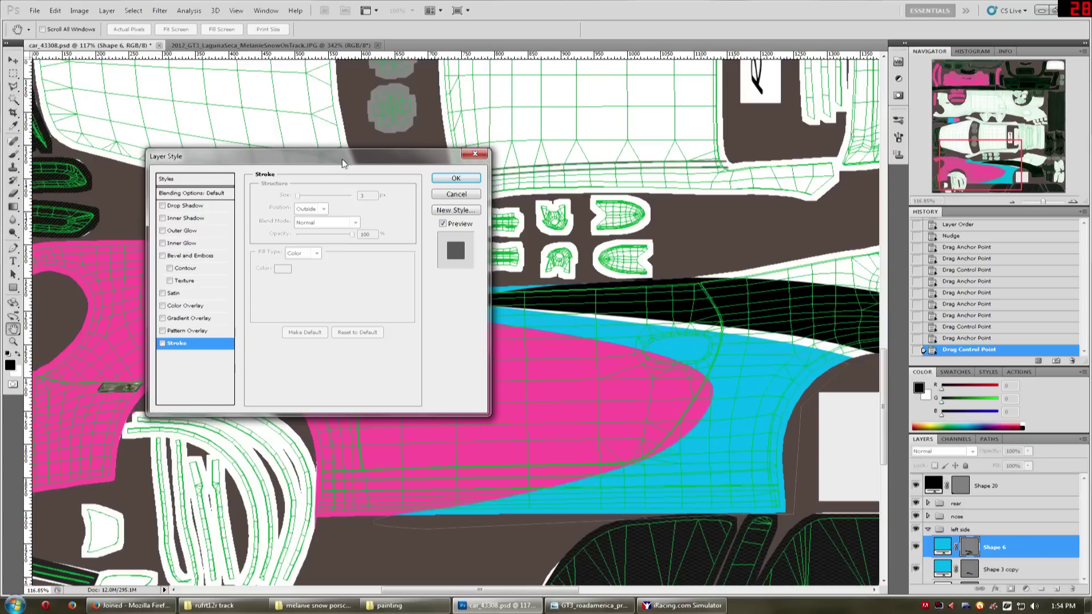
pyautogui.click(162, 343)
# Set the stroke colour of Shape 6 to white, increase its width, and apply the layer style.
pyautogui.click(282, 268)
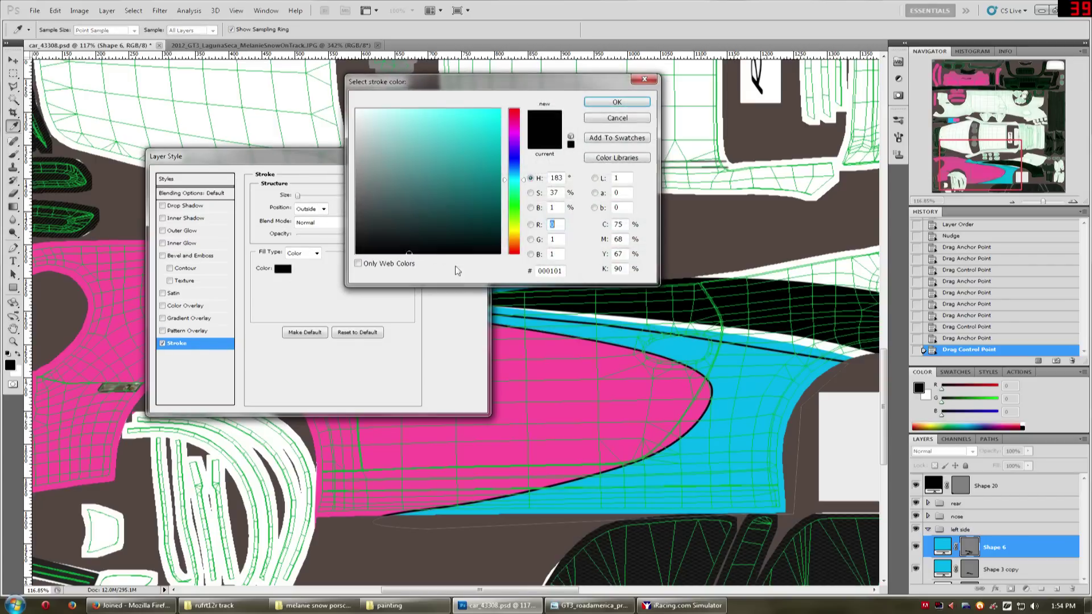
pyautogui.click(356, 109)
pyautogui.press('Return')
pyautogui.moveTo(327, 164)
pyautogui.mouseDown()
pyautogui.moveTo(680, 363)
pyautogui.moveTo(684, 309)
pyautogui.mouseUp()
pyautogui.press('Up')
pyautogui.press('Up')
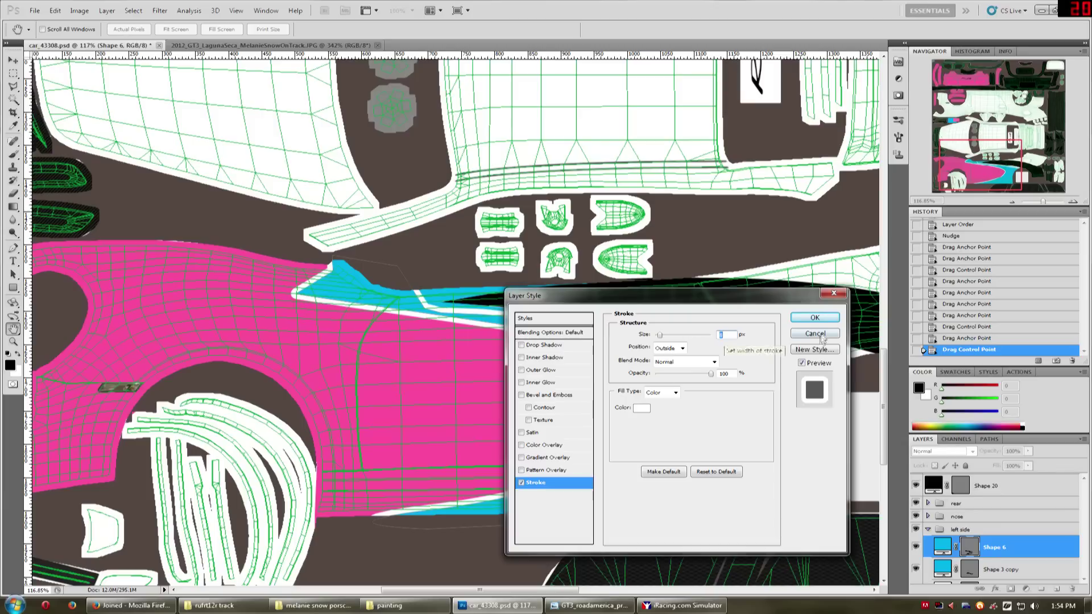
pyautogui.click(815, 317)
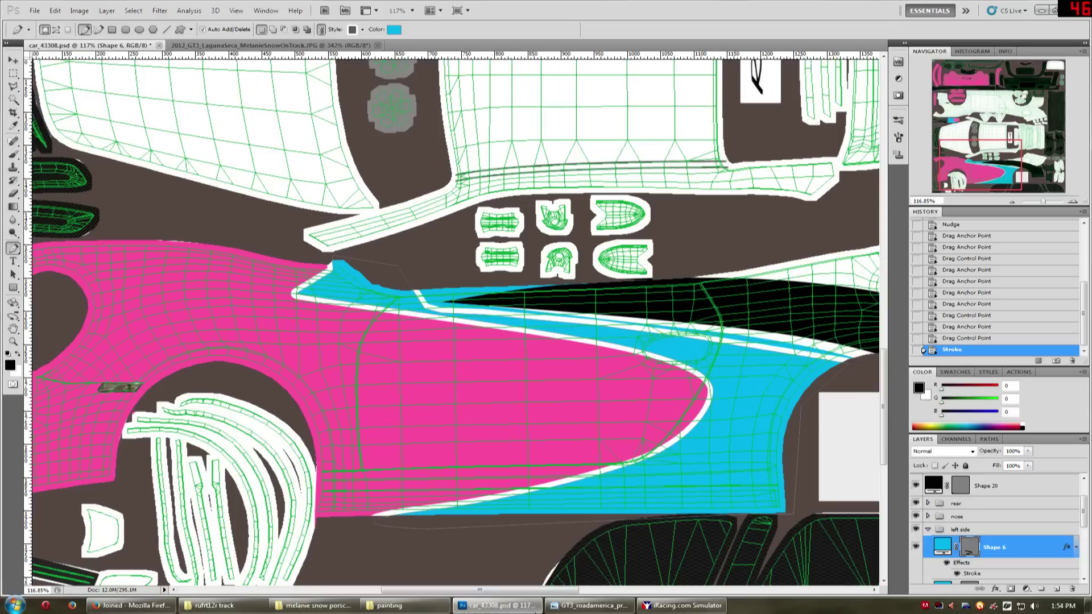
# Hide the Turn Off Before Exporting TGA group and export the outlined livery as Targa over car_43308.TGA.
pyautogui.scroll(2, 940, 508)
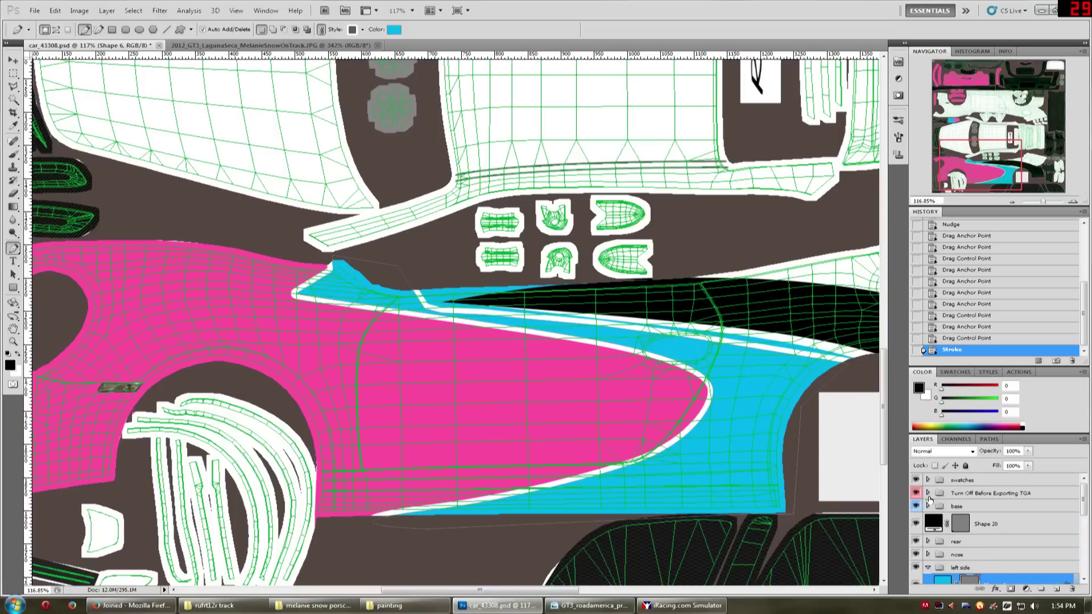
pyautogui.click(916, 493)
pyautogui.hotkey('ctrl', 'shift', 's')
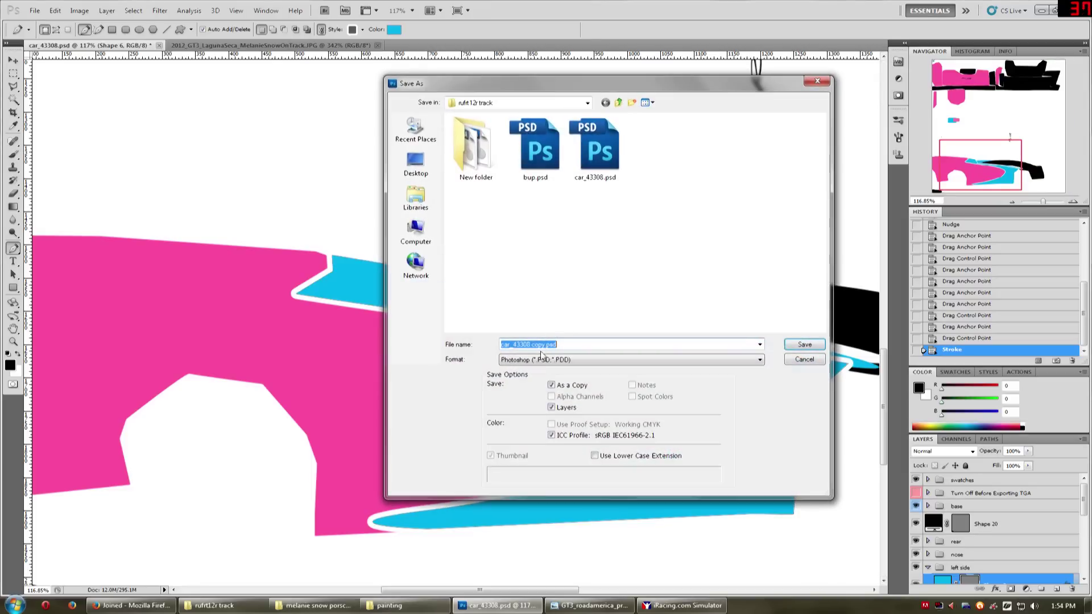
pyautogui.click(541, 360)
pyautogui.click(546, 503)
pyautogui.press('Return')
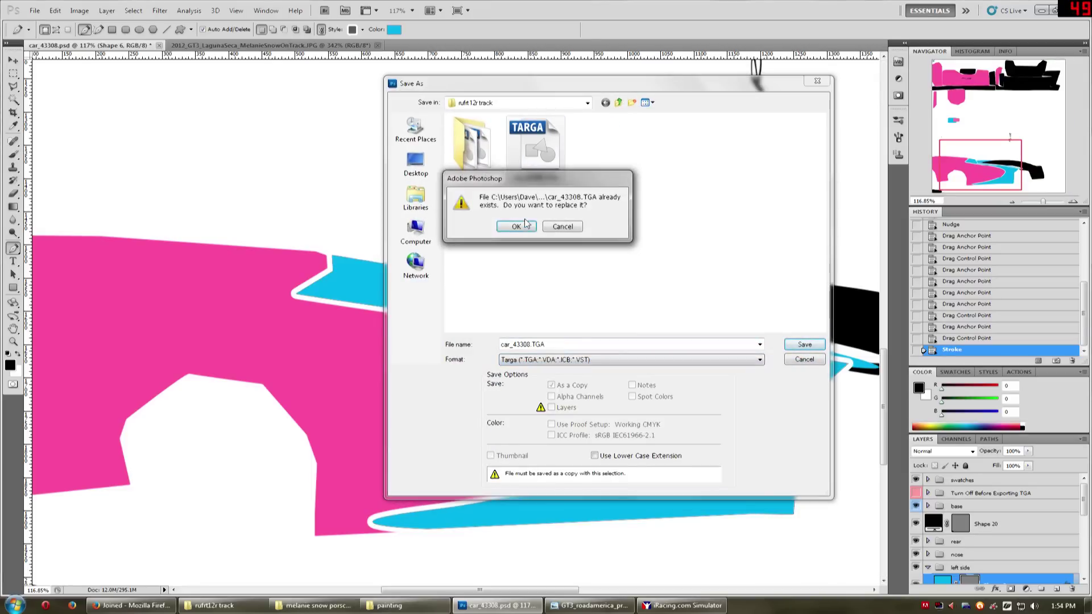
pyautogui.click(527, 223)
pyautogui.click(580, 233)
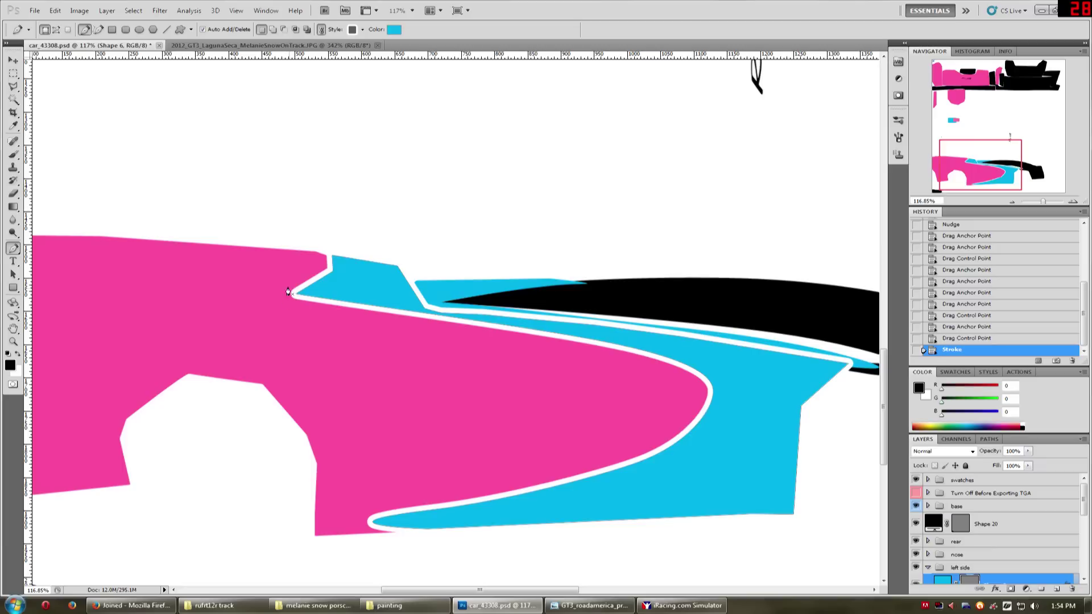
# Switch to the iRacing Simulator, reload the car textures, and view the outlined left side from the front quarter.
pyautogui.click(671, 609)
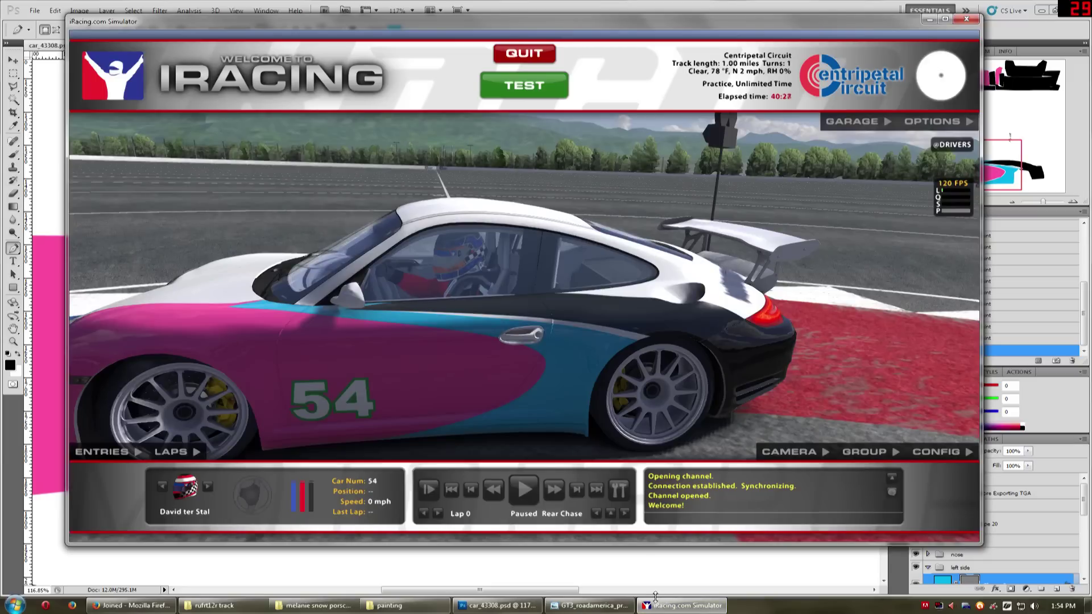
pyautogui.hotkey('ctrl', 'r')
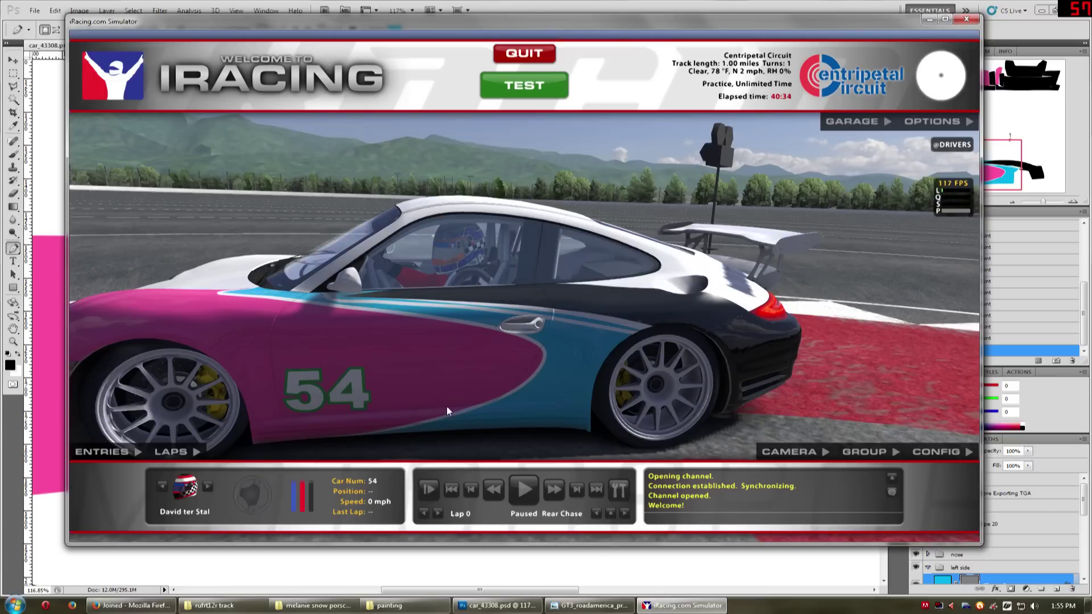
pyautogui.moveTo(335, 303); pyautogui.dragTo(357, 405)
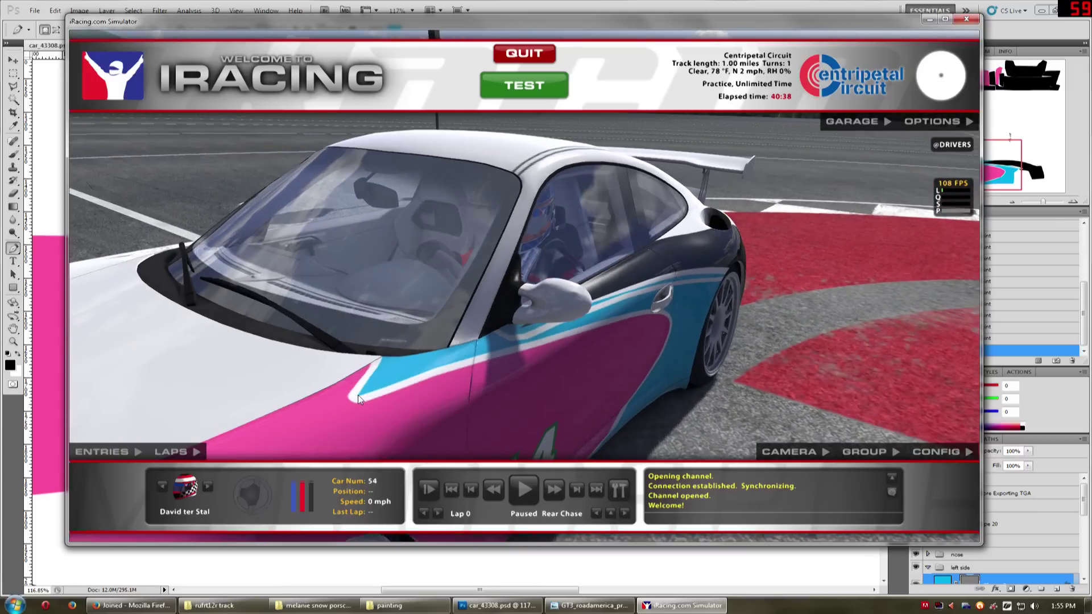
# Browse the reference photos to 2012_GT3_LagunaSeca_MelanieSnow.JPG and examine how the blue side stripe ends on the front fender.
pyautogui.click(597, 606)
pyautogui.scroll(3, 651, 357)
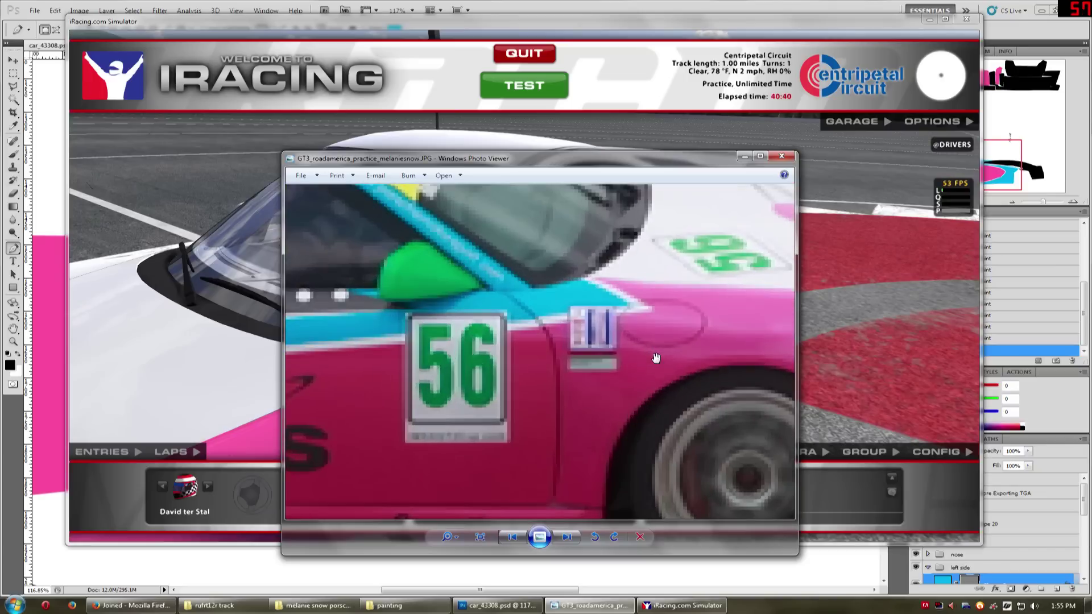
pyautogui.scroll(-4, 688, 333)
pyautogui.click(567, 537)
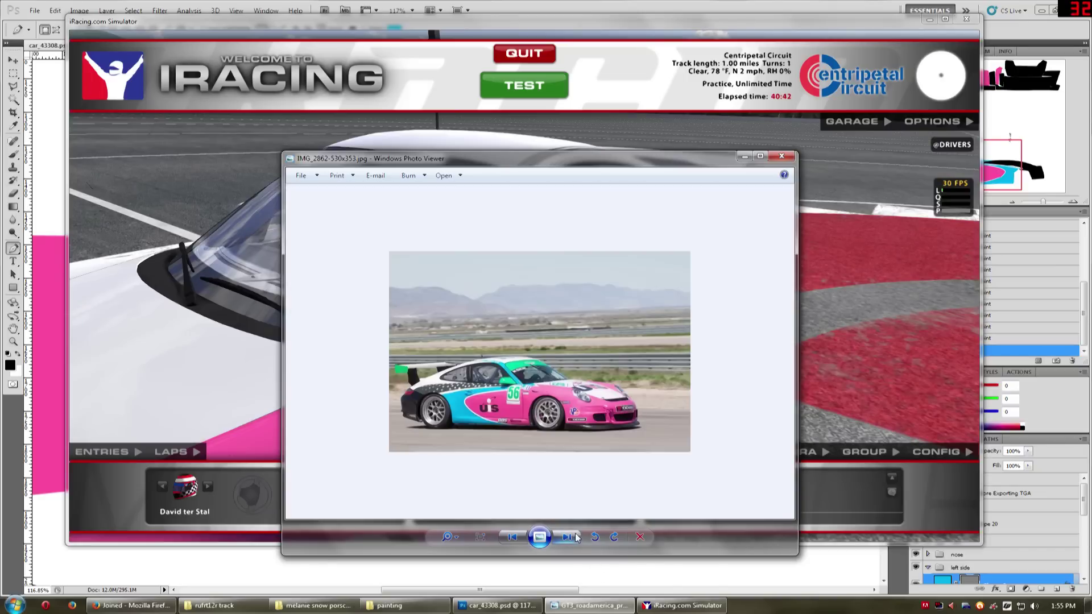
pyautogui.click(571, 536)
pyautogui.click(571, 537)
pyautogui.click(572, 539)
pyautogui.click(572, 539)
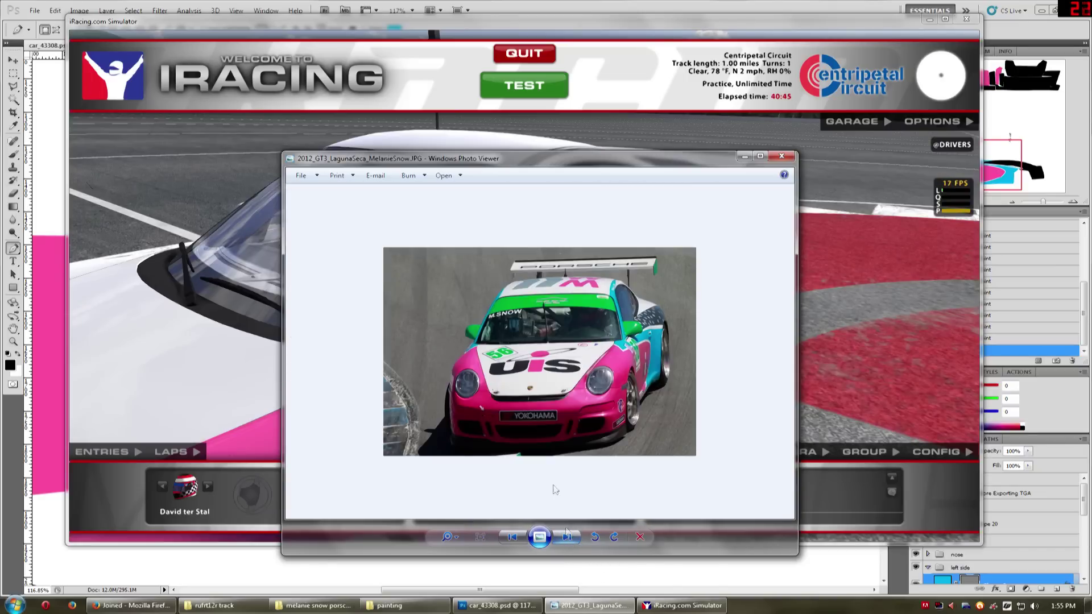
pyautogui.scroll(3, 655, 340)
pyautogui.scroll(2, 655, 340)
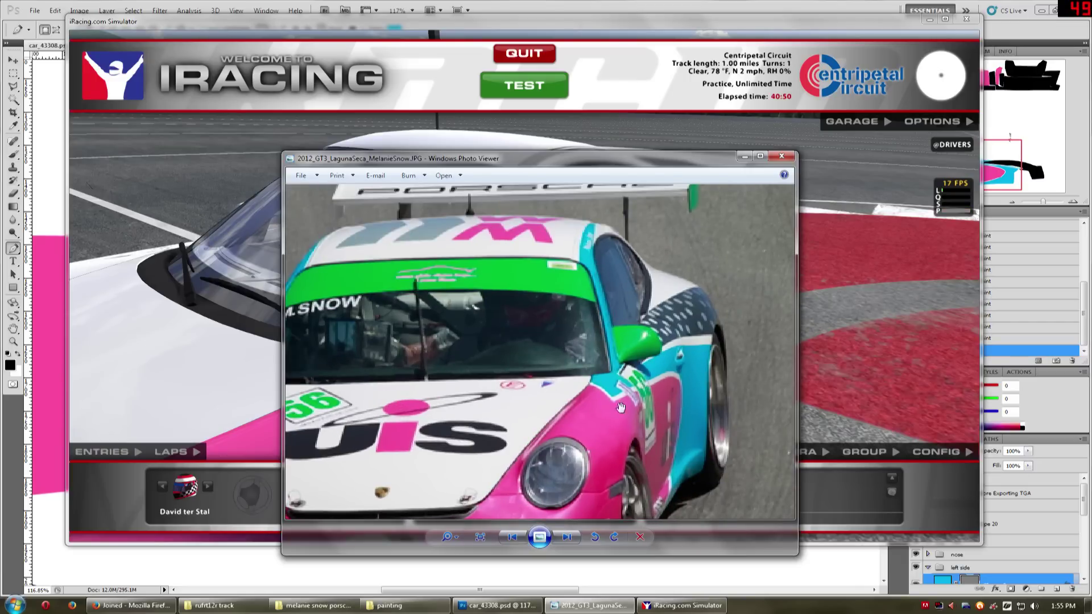
# Return to the iRacing Simulator and compare the front tip of the white-outlined blue stripe from several angles.
pyautogui.click(607, 24)
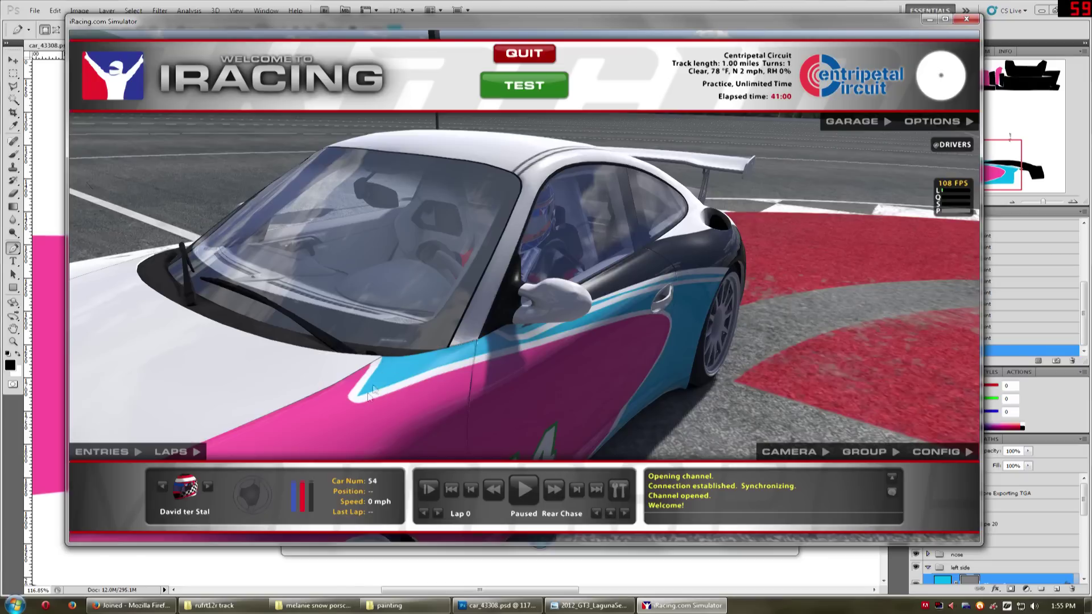
pyautogui.moveTo(377, 392); pyautogui.dragTo(433, 436)
pyautogui.moveTo(440, 339); pyautogui.dragTo(363, 359)
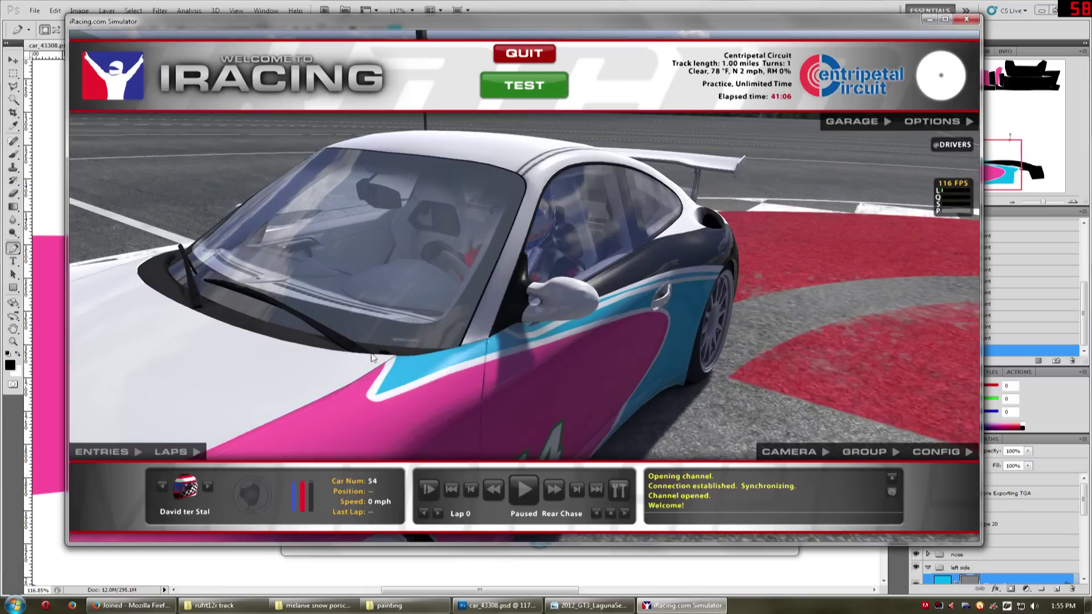
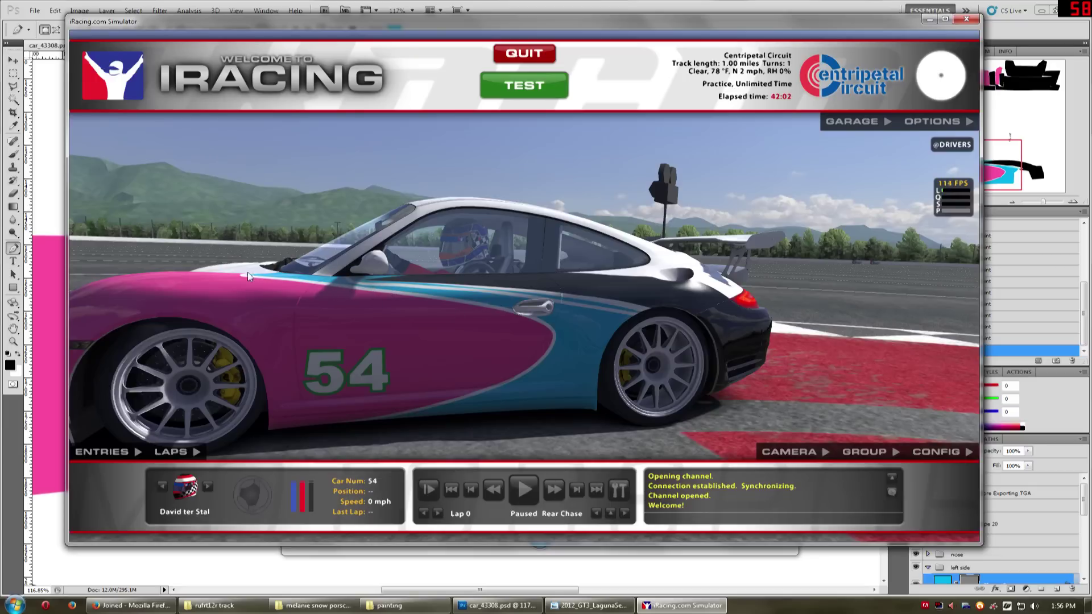
pyautogui.moveTo(409, 290); pyautogui.dragTo(251, 294)
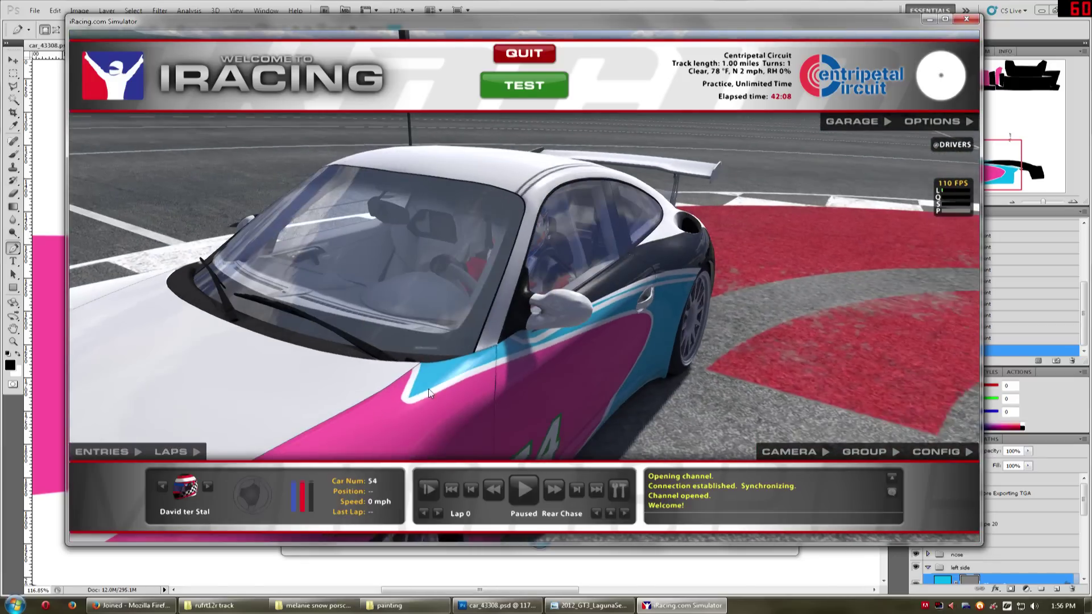
# In Photoshop, show the Turn Off Before Exporting TGA group, nudge the anchor points along Shape 6's upper edge, and save the livery.
pyautogui.hotkey('alt', 'Tab')
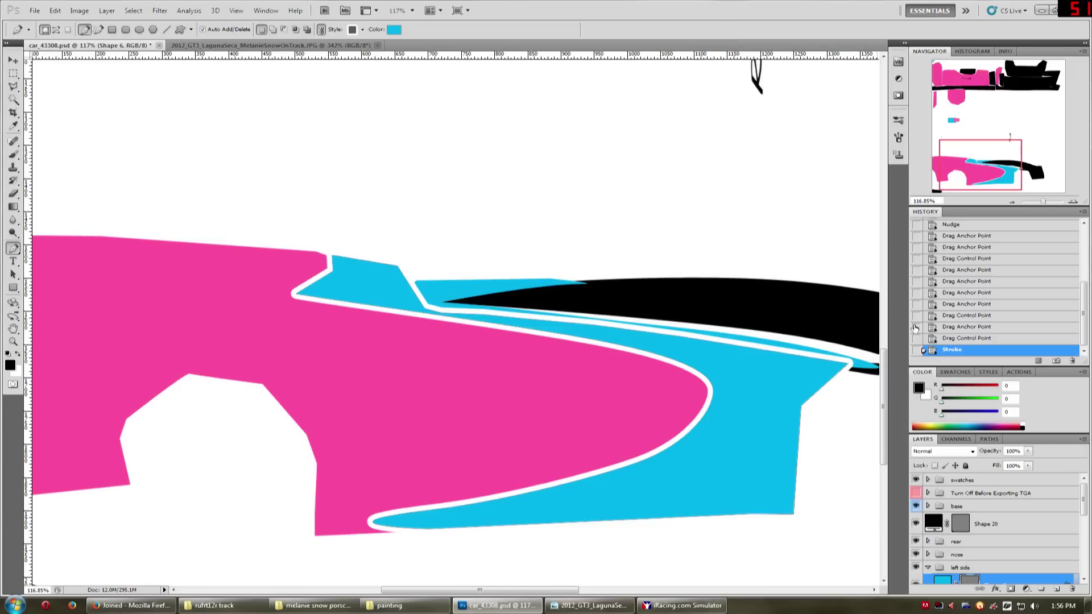
pyautogui.click(916, 494)
pyautogui.keyDown('ctrl'); pyautogui.click(427, 311); pyautogui.keyUp('ctrl')
pyautogui.moveTo(392, 271); pyautogui.dragTo(386, 273)
pyautogui.moveTo(485, 319); pyautogui.dragTo(446, 309)
pyautogui.moveTo(524, 322); pyautogui.dragTo(526, 323)
pyautogui.moveTo(598, 334); pyautogui.dragTo(596, 332)
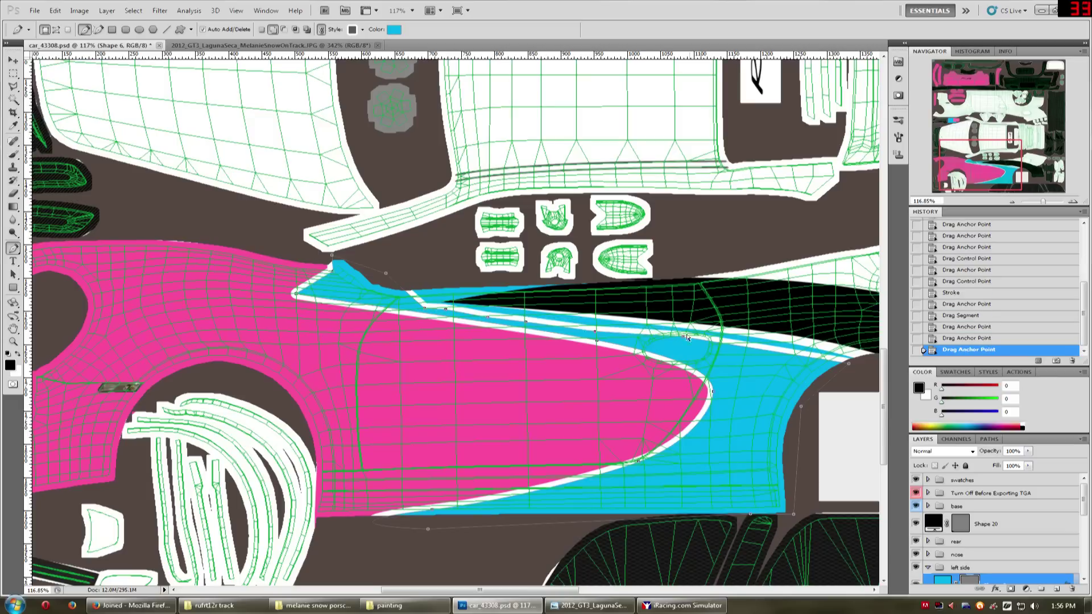
pyautogui.moveTo(684, 340); pyautogui.dragTo(687, 343)
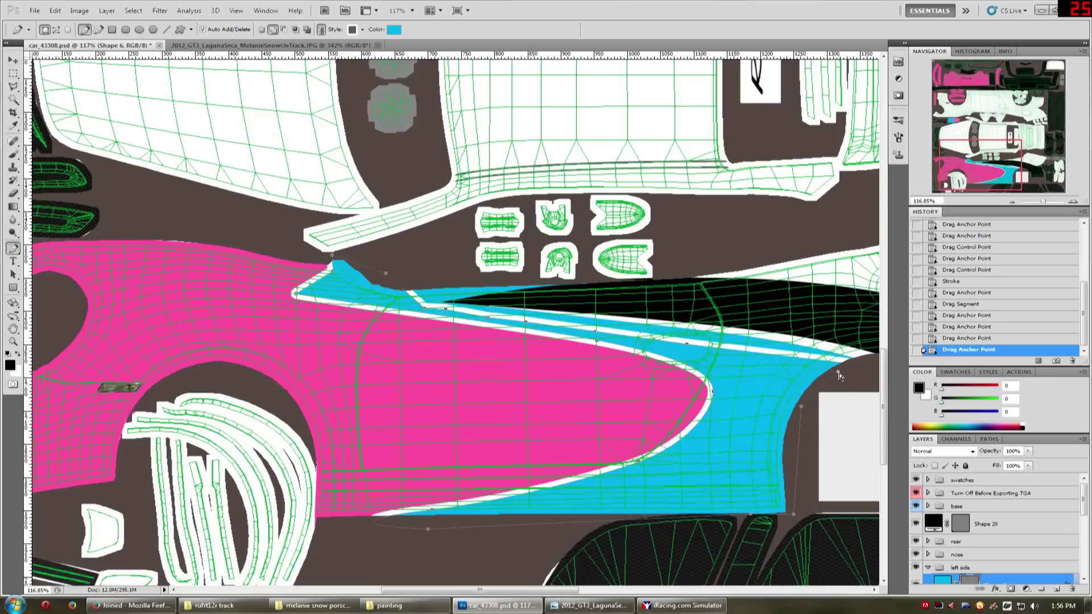
pyautogui.moveTo(838, 374); pyautogui.dragTo(837, 371)
pyautogui.hotkey('ctrl', 's')
# Start a new blue shape in the left side group over the inner white line's rear end and clear its stroke effect.
pyautogui.moveTo(992, 152); pyautogui.dragTo(1000, 153)
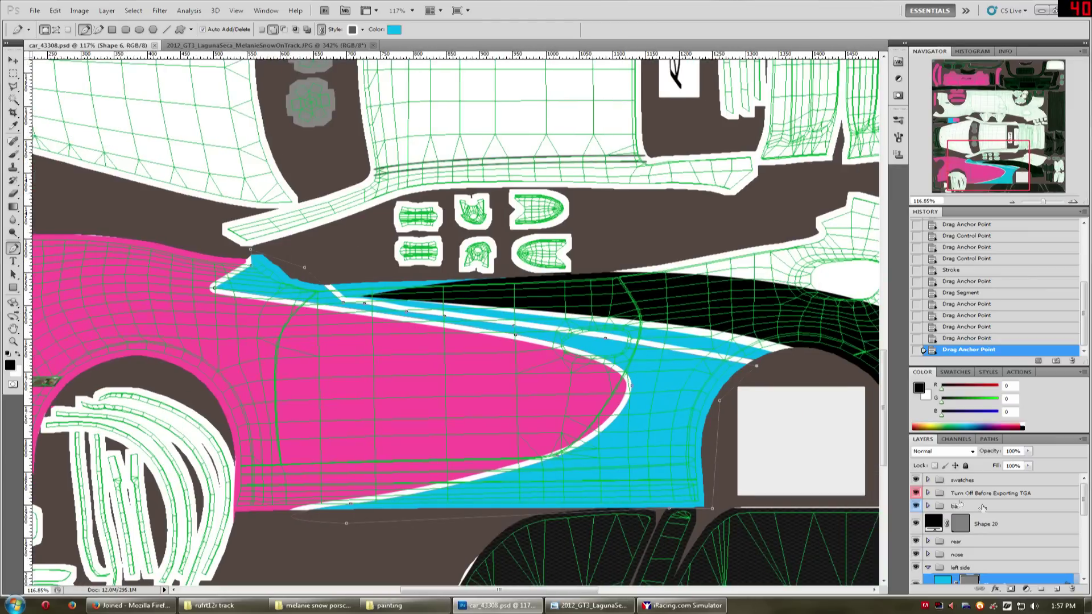
pyautogui.scroll(-3, 983, 508)
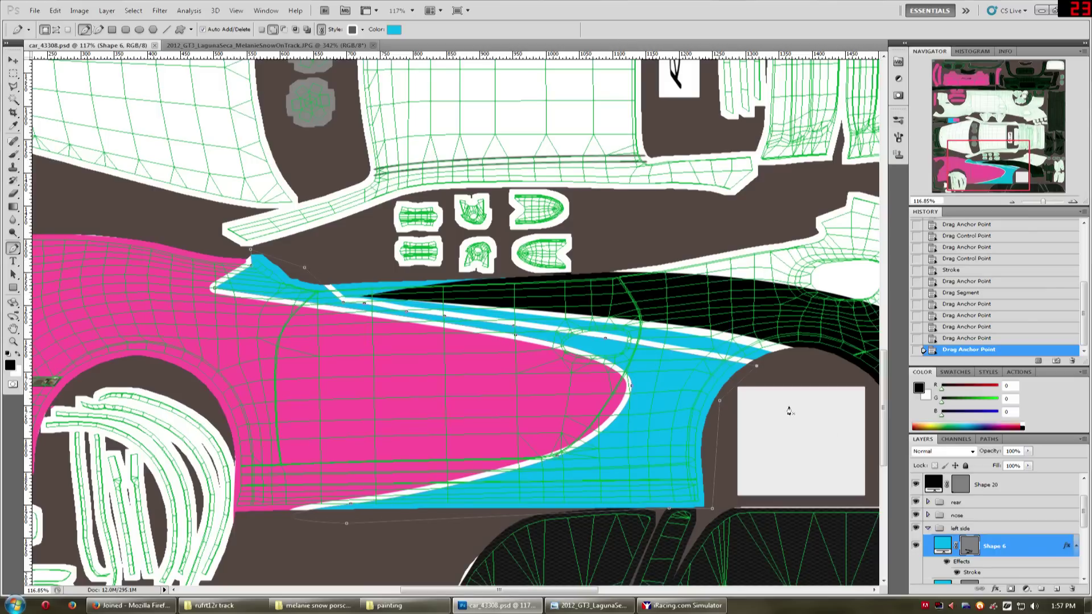
pyautogui.click(680, 337)
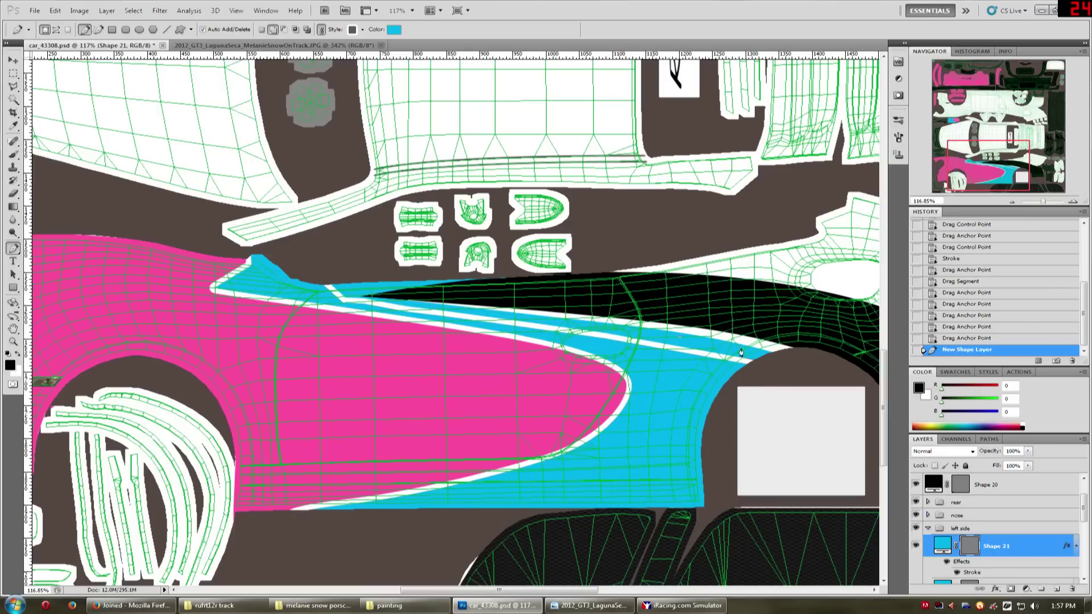
pyautogui.click(769, 358)
pyautogui.click(748, 380)
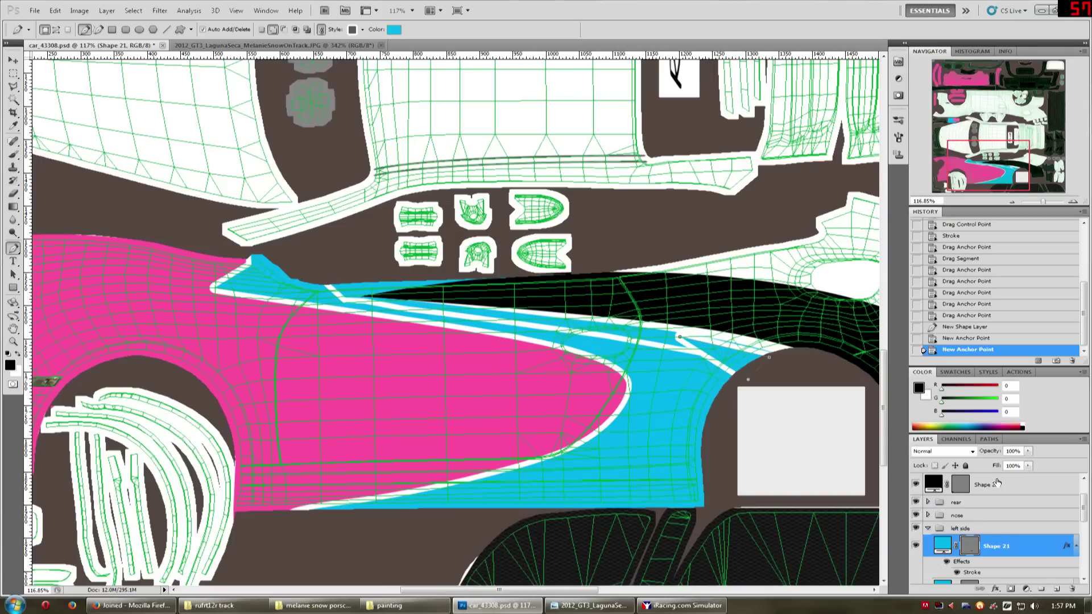
pyautogui.scroll(-1, 989, 478)
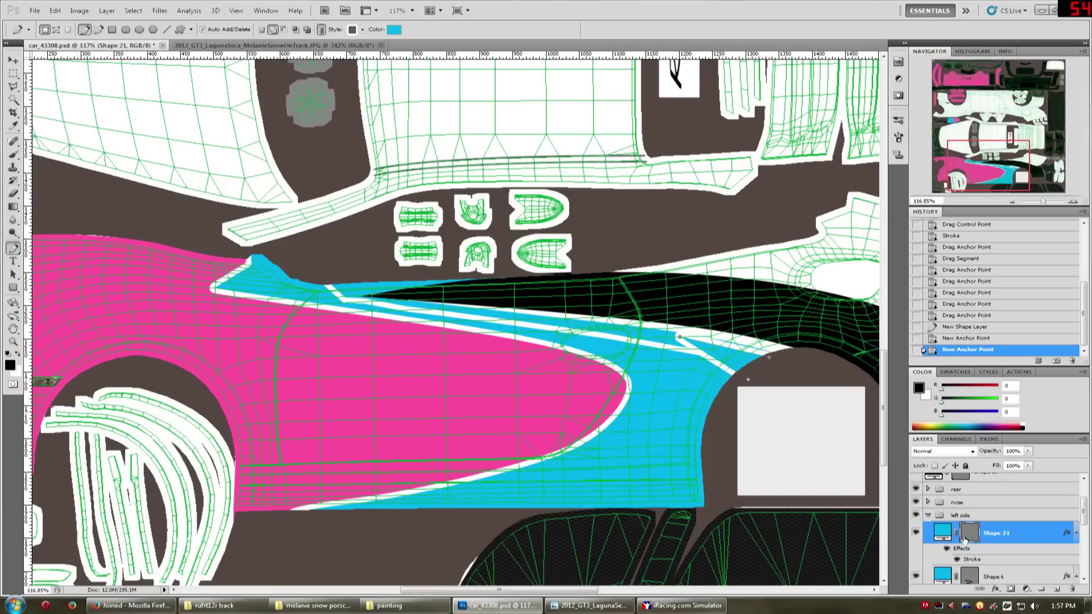
pyautogui.moveTo(961, 549)
pyautogui.mouseDown()
pyautogui.moveTo(973, 550)
pyautogui.moveTo(964, 540)
pyautogui.moveTo(992, 481)
pyautogui.moveTo(987, 541)
pyautogui.moveTo(1074, 589)
pyautogui.mouseUp()
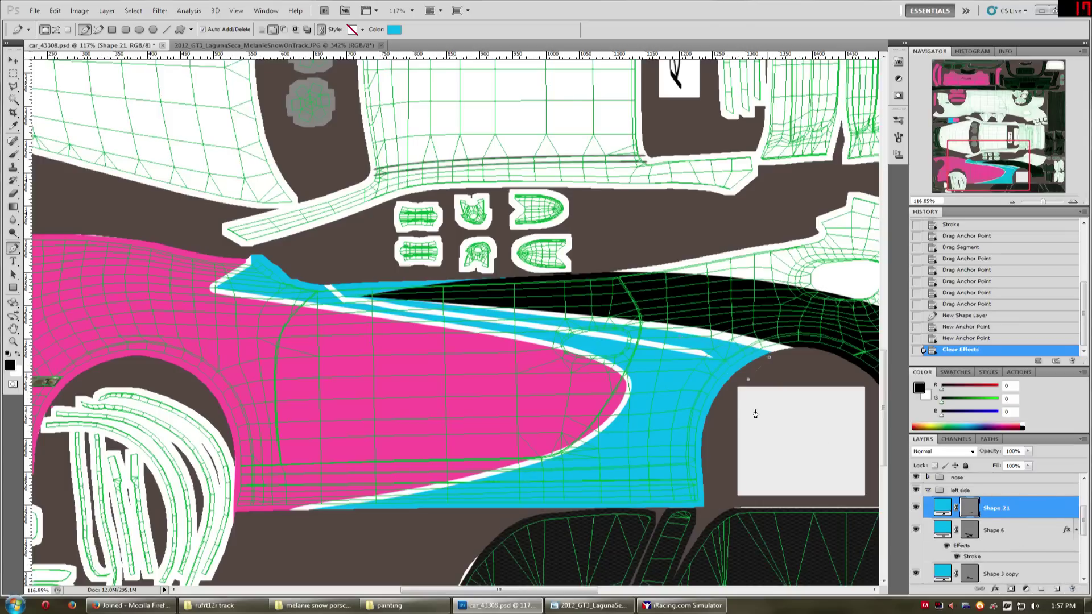
# Continue the new shape's outline forward below the inner white line and around its front end.
pyautogui.click(681, 368)
pyautogui.click(553, 340)
pyautogui.click(438, 321)
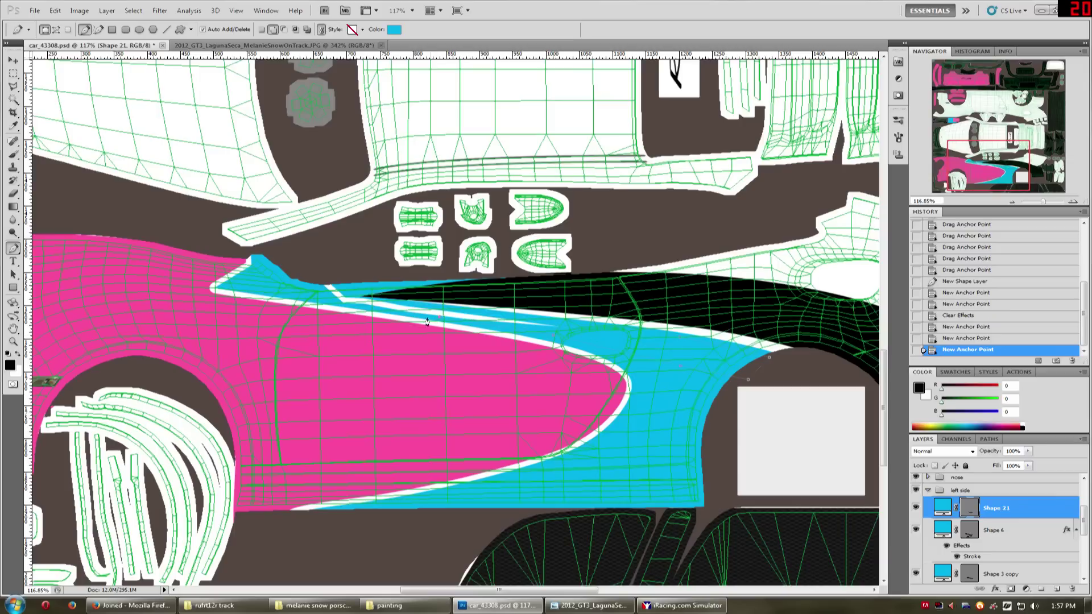
pyautogui.click(371, 295)
pyautogui.click(347, 291)
pyautogui.click(312, 290)
pyautogui.click(310, 268)
pyautogui.click(342, 273)
# Set the new shape's opacity to 0% and trace the inner white line's upper side back to close the path.
pyautogui.moveTo(1019, 455); pyautogui.dragTo(991, 452)
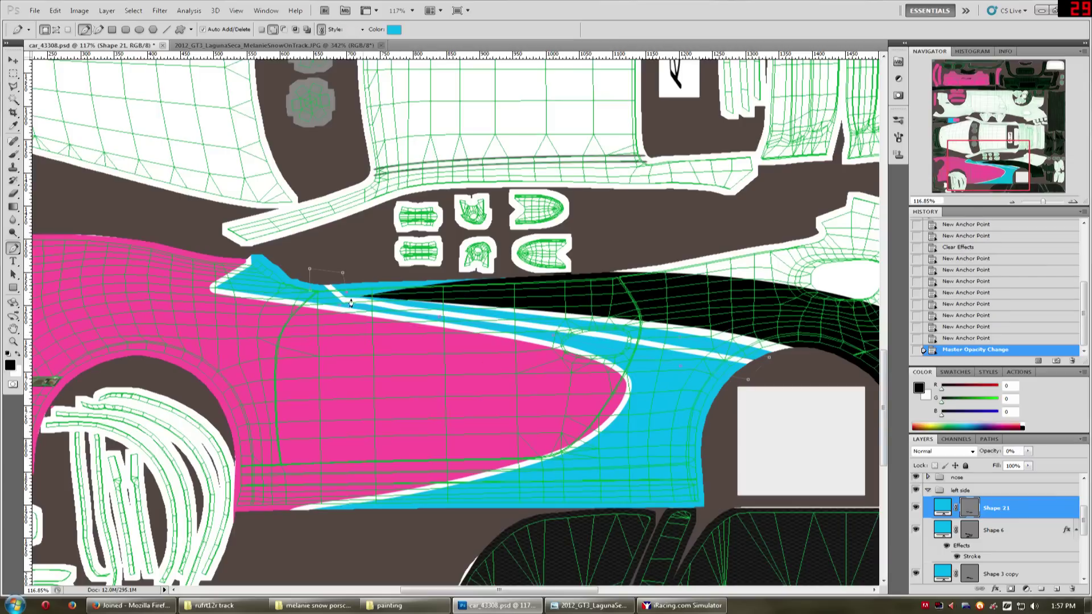
pyautogui.scroll(5, 360, 297)
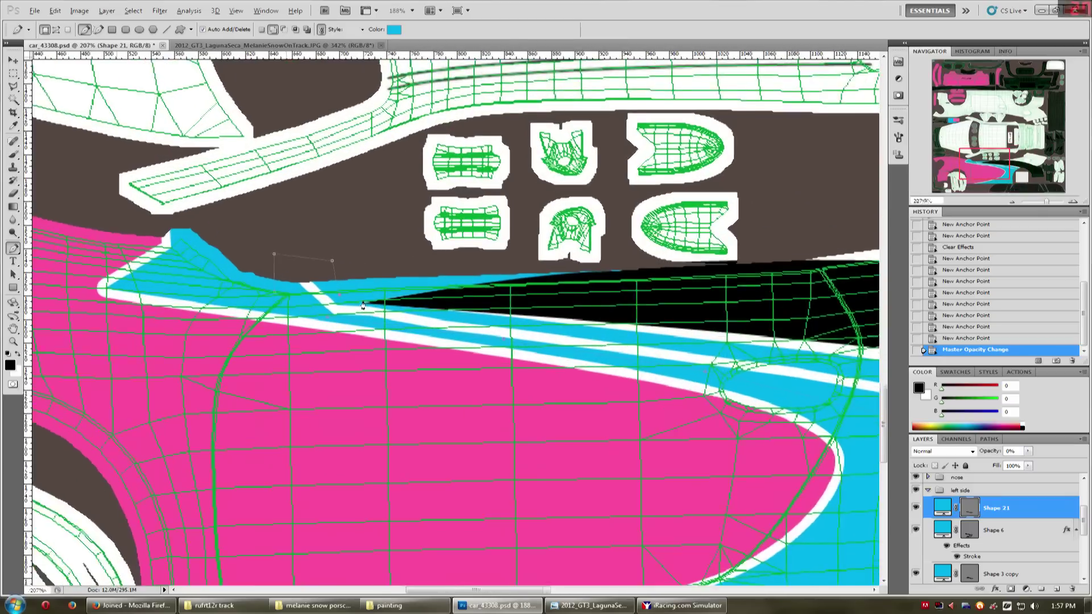
pyautogui.click(358, 310)
pyautogui.scroll(5, 355, 306)
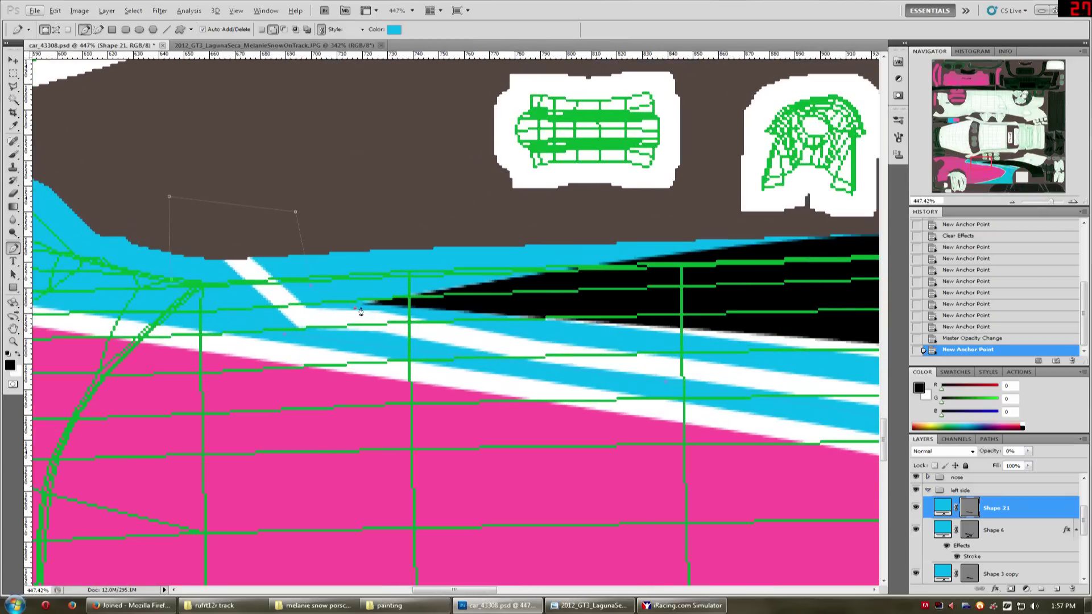
pyautogui.moveTo(354, 307); pyautogui.dragTo(398, 314)
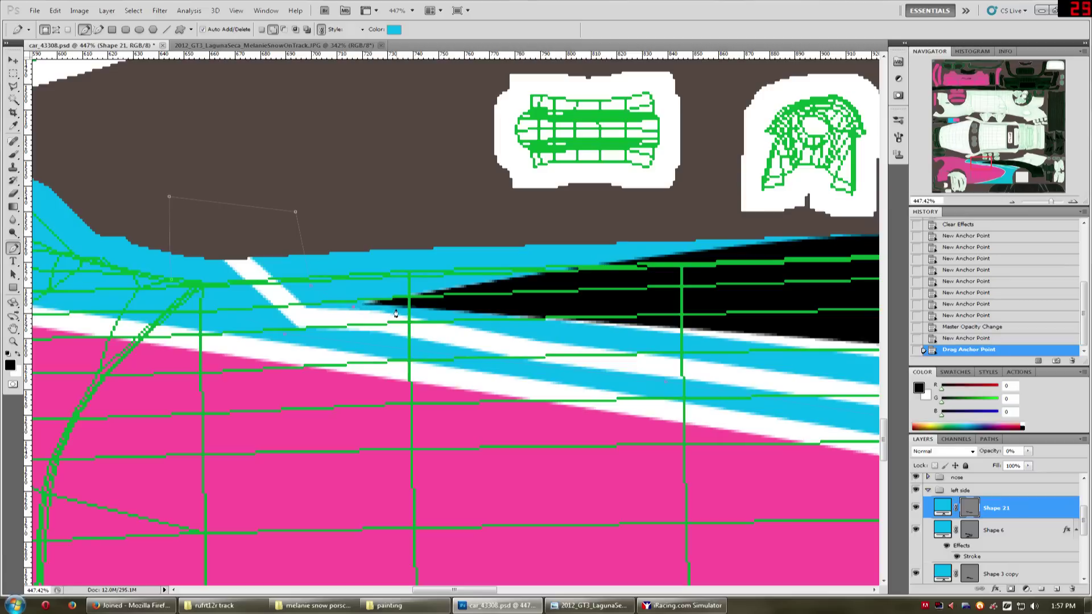
pyautogui.click(395, 315)
pyautogui.click(582, 346)
pyautogui.scroll(-3, 671, 410)
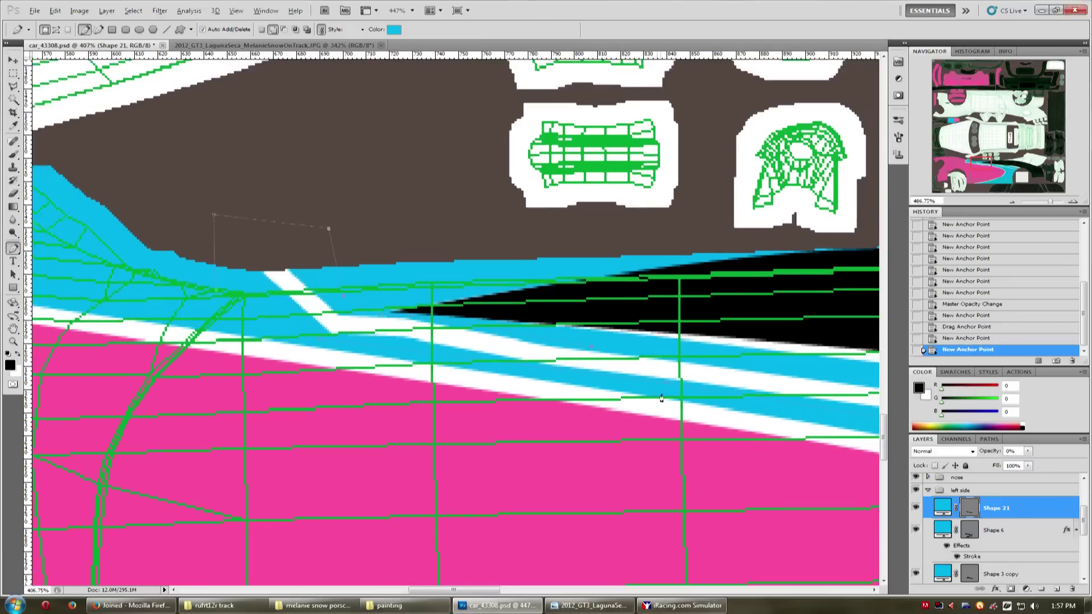
pyautogui.scroll(-4, 671, 410)
pyautogui.scroll(2, 773, 273)
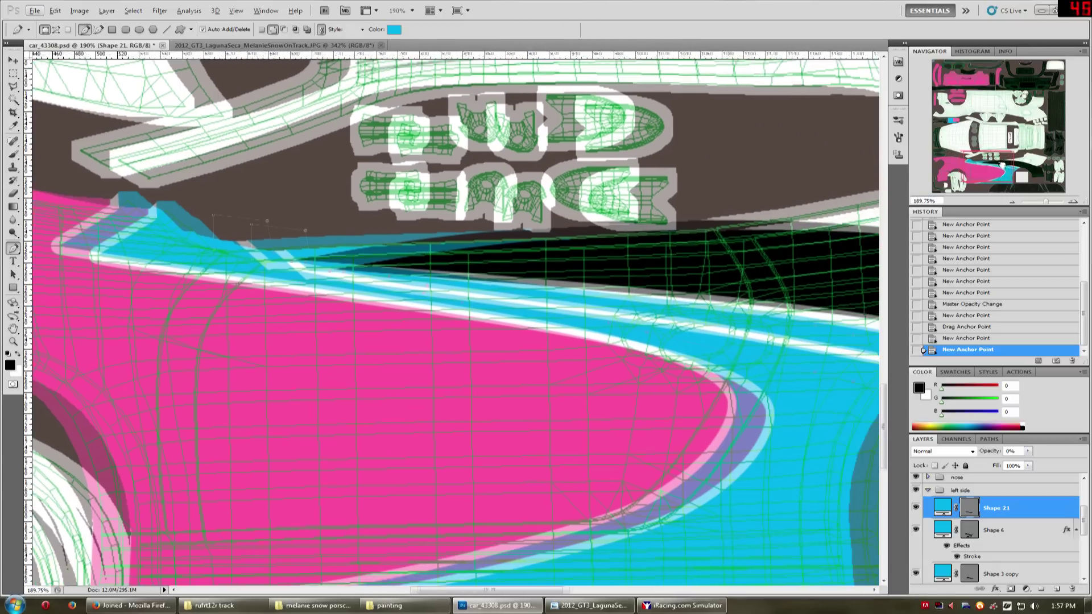
pyautogui.click(729, 301)
pyautogui.click(746, 297)
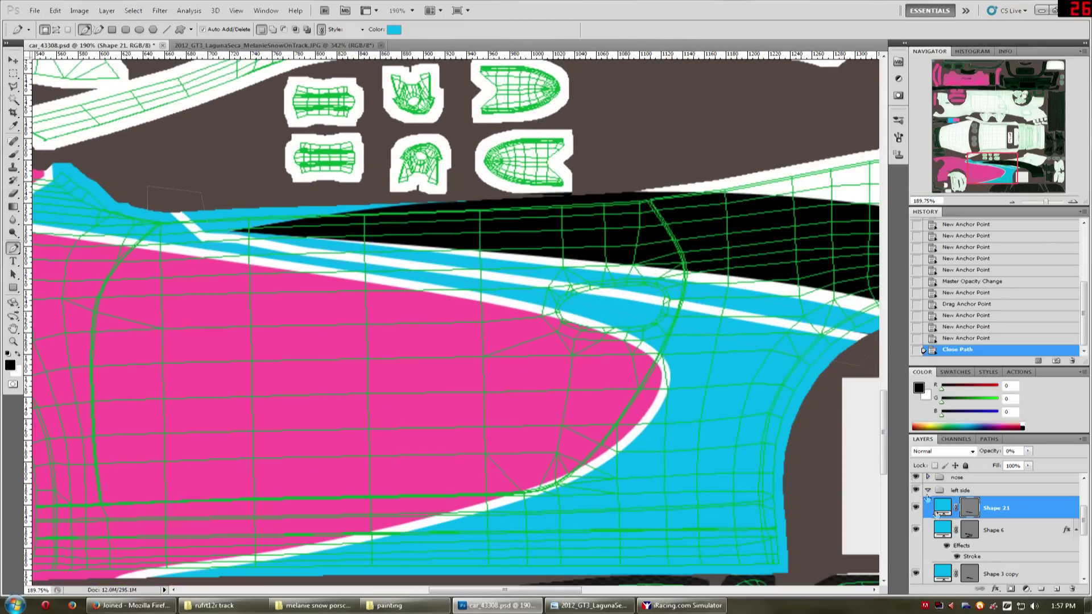
# Set the covering blue shape's opacity to 100%, select the Shape 6 layer, and save the document.
pyautogui.moveTo(984, 455); pyautogui.dragTo(1041, 456)
pyautogui.scroll(-5, 731, 490)
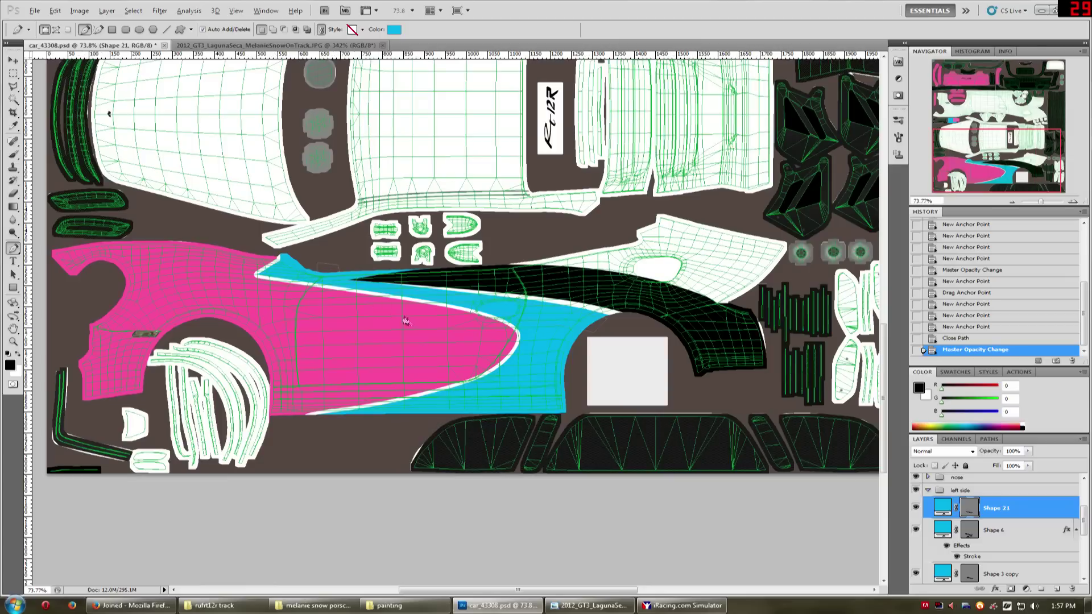
pyautogui.click(996, 530)
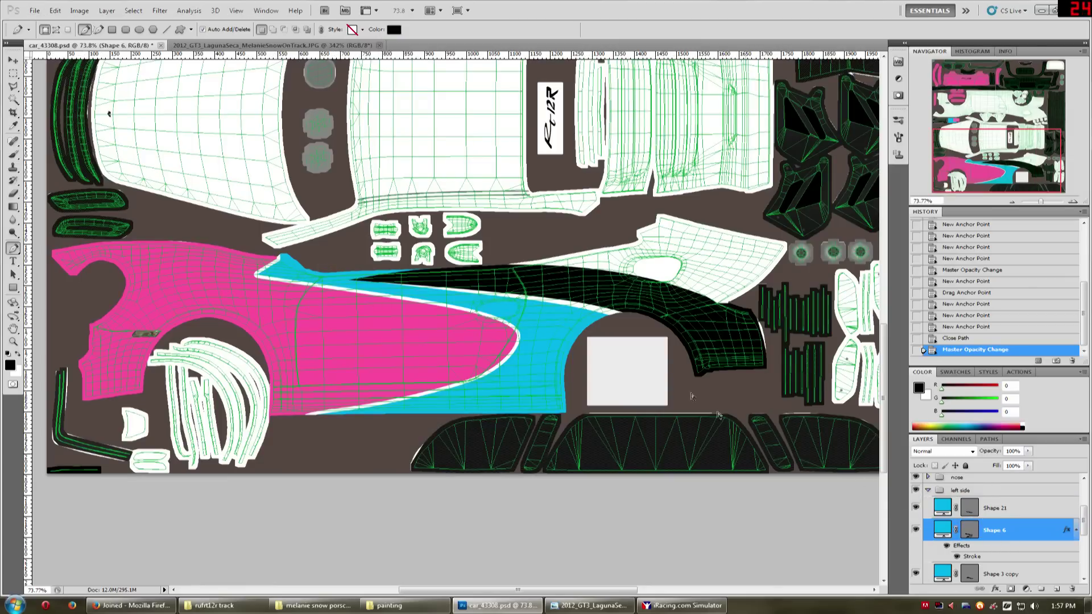
pyautogui.hotkey('ctrl', 's')
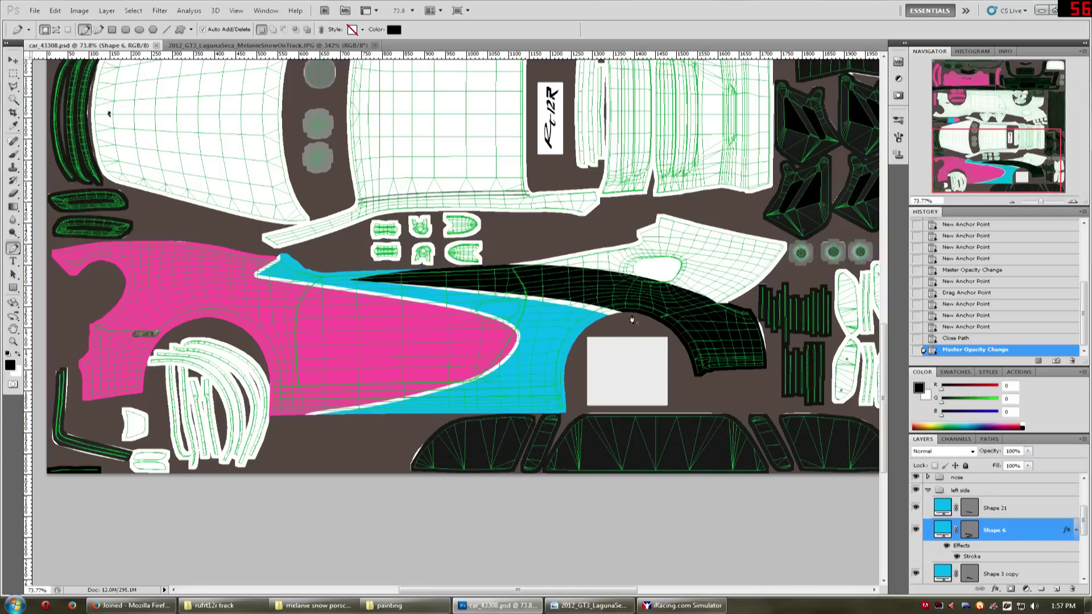
# Set the foreground color to white for drawing near the pointed tip of the left side's blue area.
pyautogui.scroll(2, 207, 405)
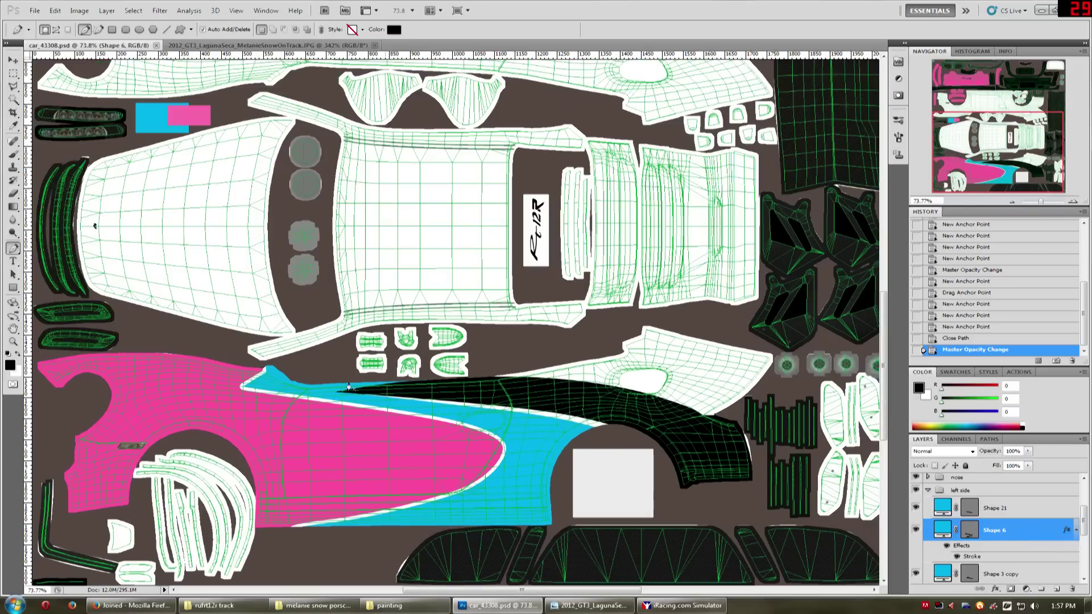
pyautogui.scroll(1, 273, 394)
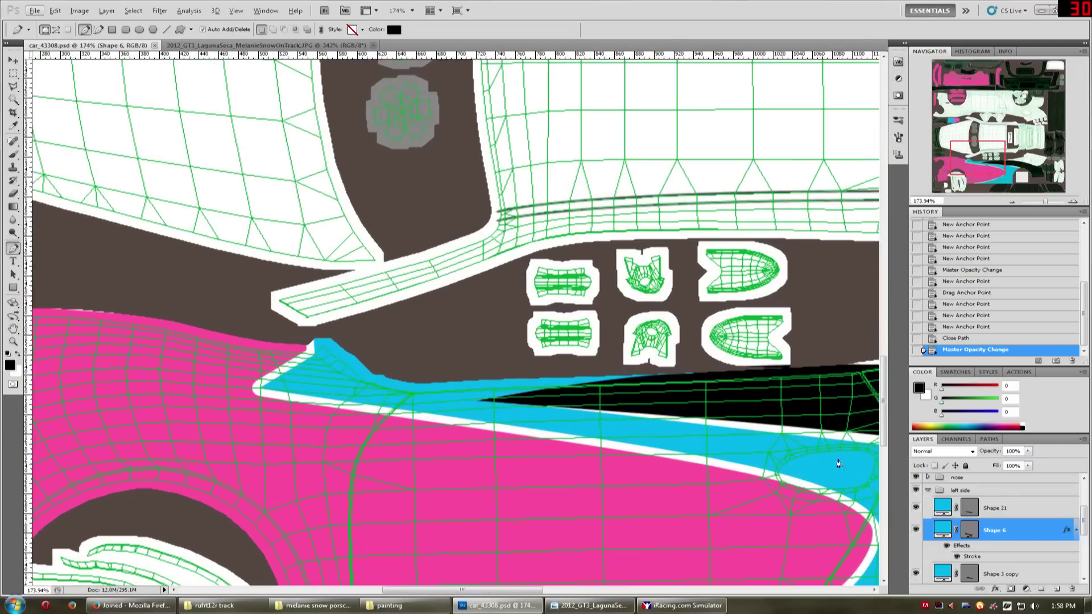
pyautogui.scroll(2, 254, 376)
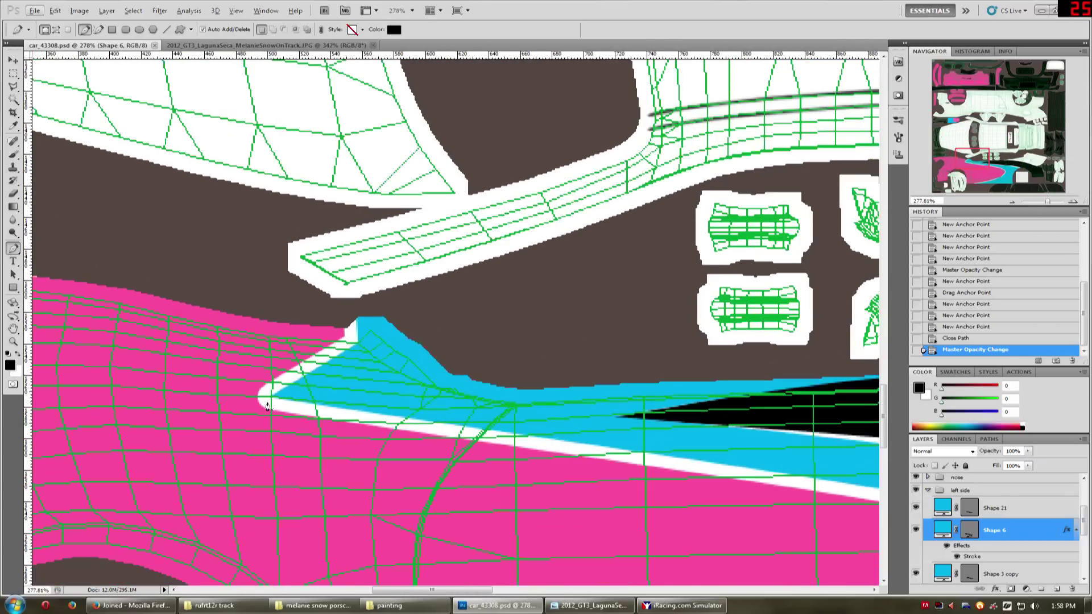
pyautogui.click(919, 388)
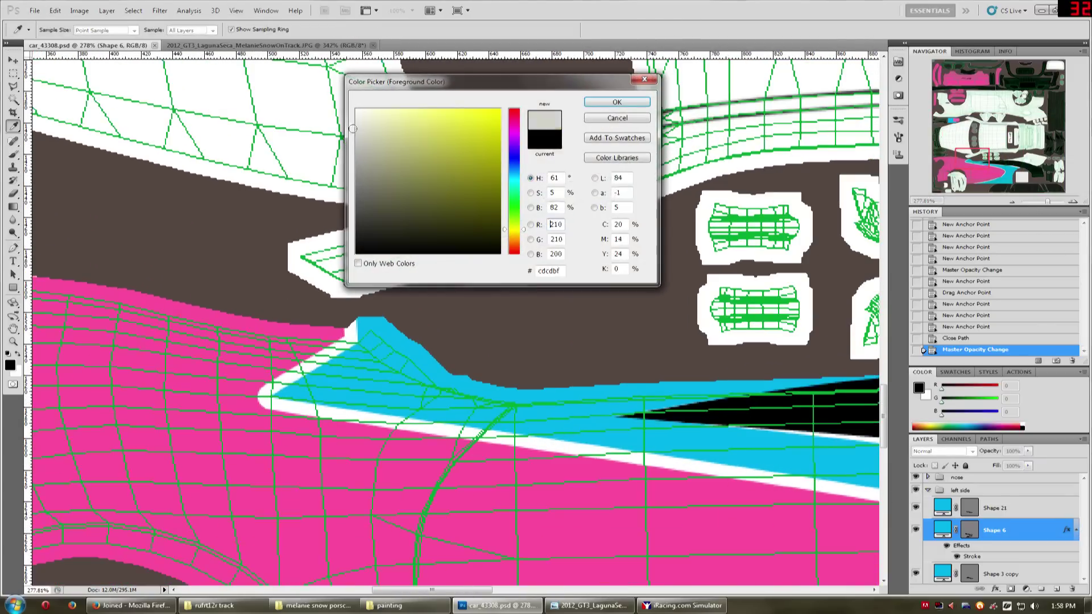
pyautogui.moveTo(352, 129); pyautogui.dragTo(354, 108)
pyautogui.press('Return')
pyautogui.scroll(1, 243, 405)
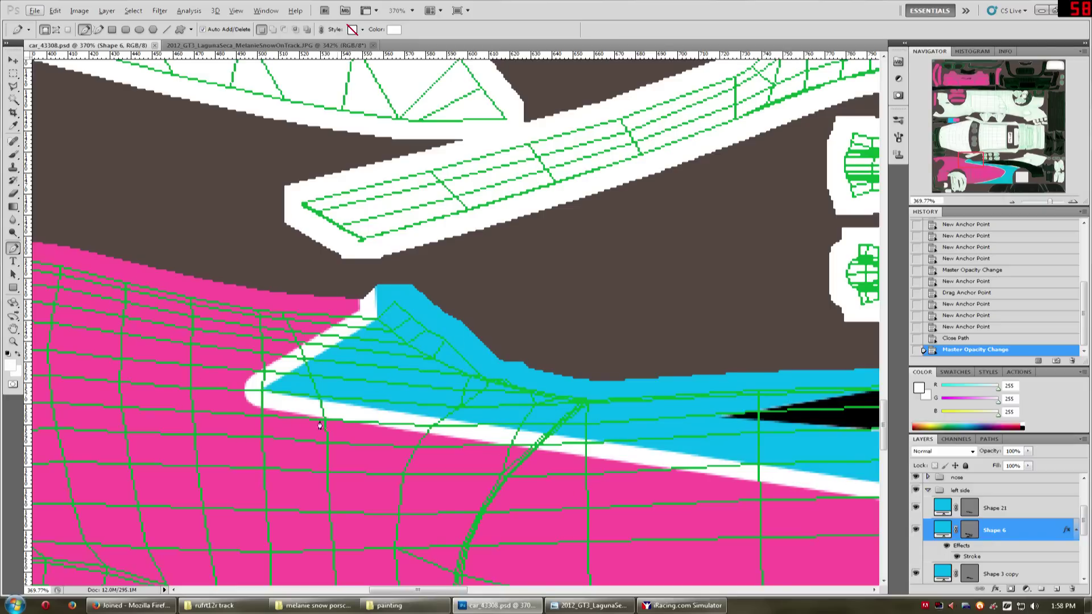
# Hide the "Turn Off Before Exporting TGA" group.
pyautogui.scroll(3, 935, 520)
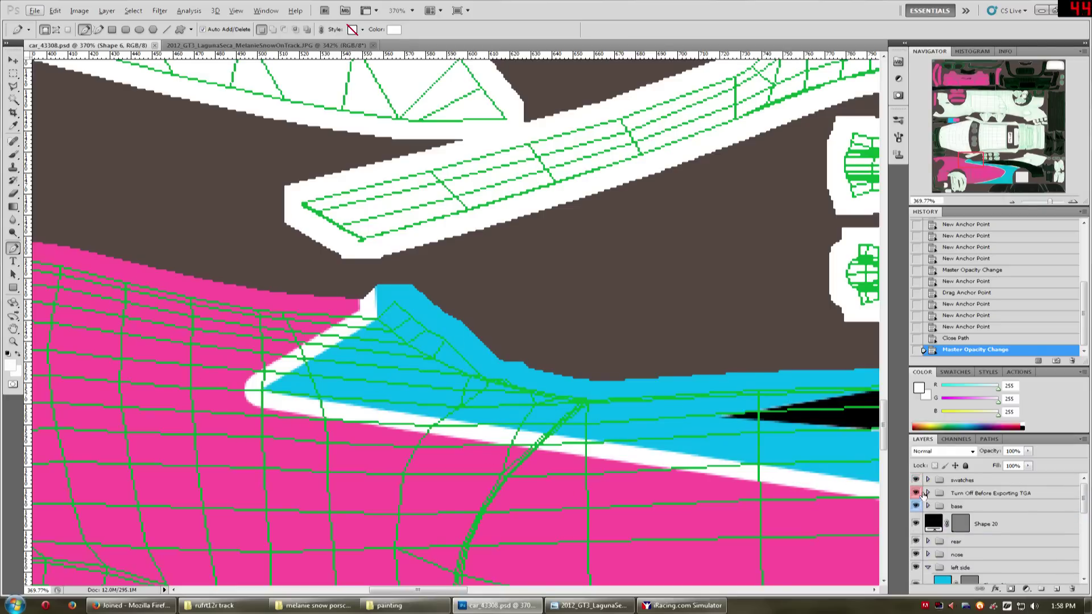
pyautogui.click(967, 494)
pyautogui.click(916, 493)
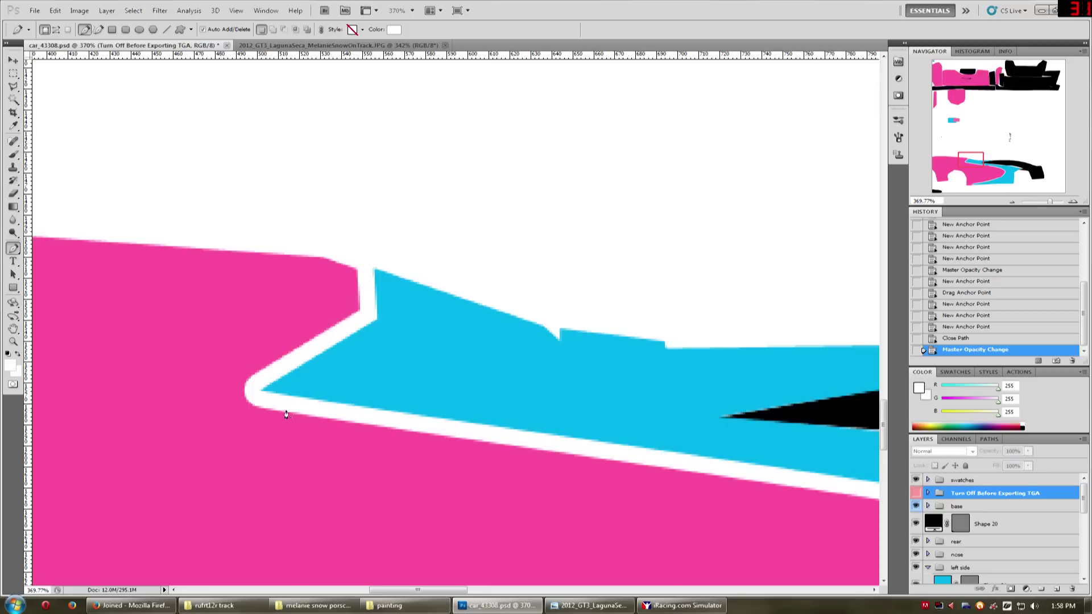
# Start a new white shape along the white outline's lower edge and extend it past the rounded tip into the pink area.
pyautogui.scroll(1, 318, 415)
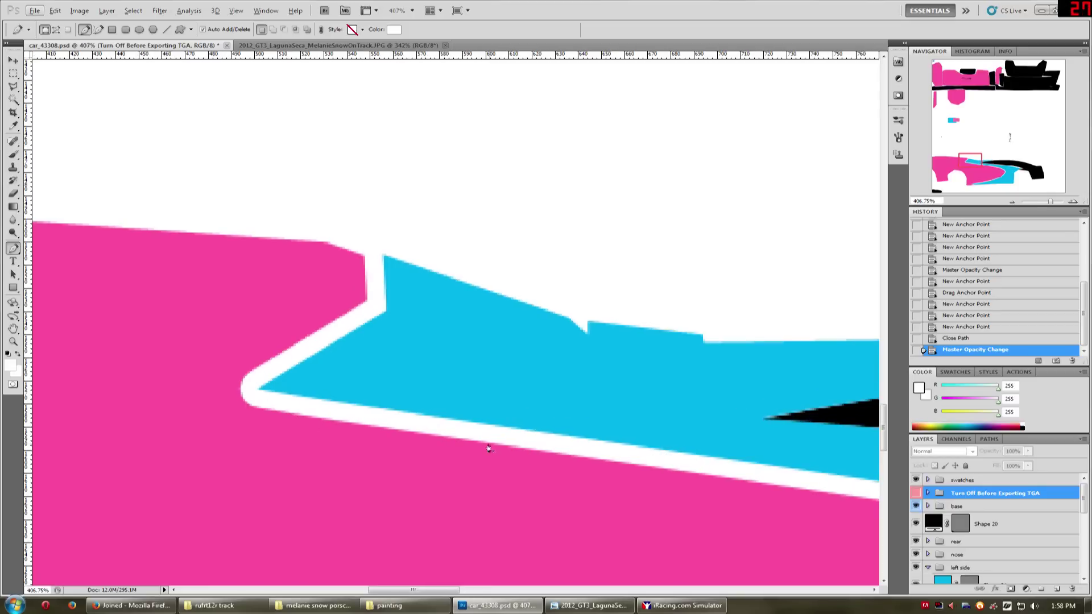
pyautogui.click(485, 443)
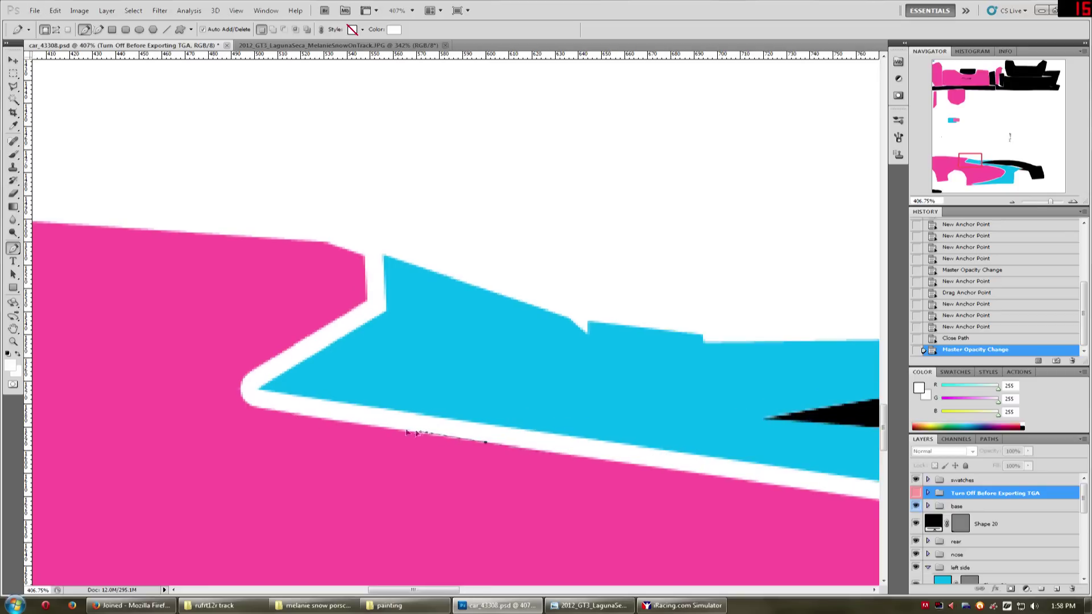
pyautogui.click(373, 428)
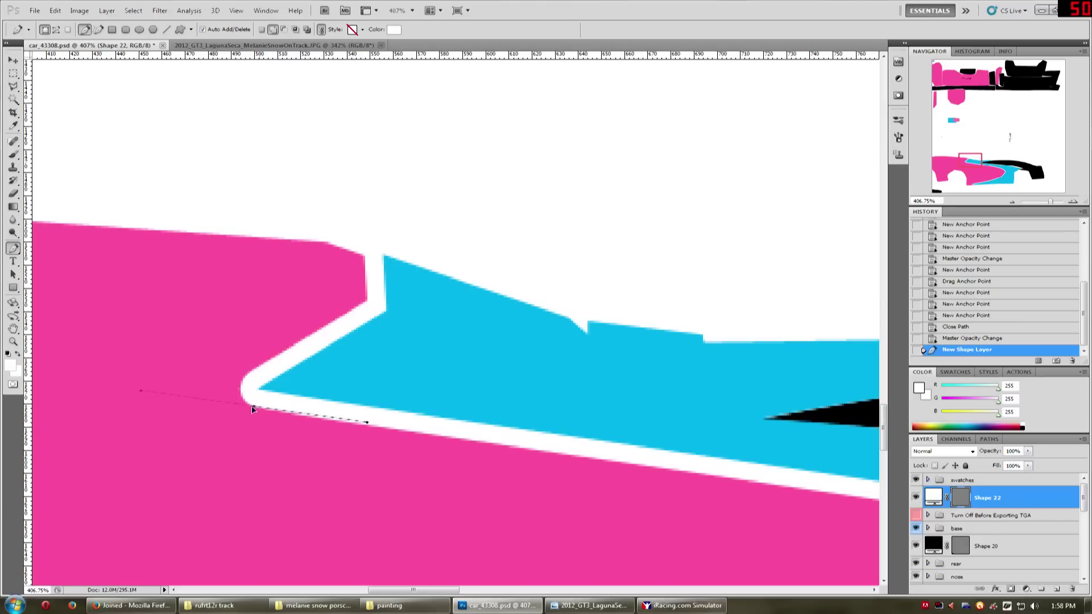
pyautogui.moveTo(422, 437); pyautogui.dragTo(620, 475)
pyautogui.hscroll(-3, 327, 409)
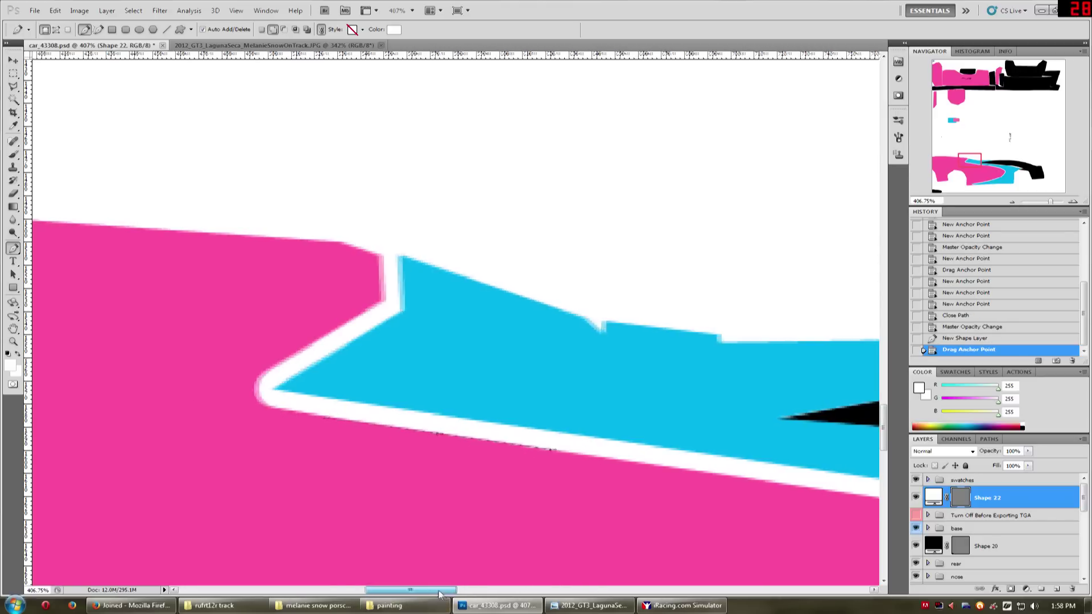
pyautogui.moveTo(278, 401); pyautogui.dragTo(230, 397)
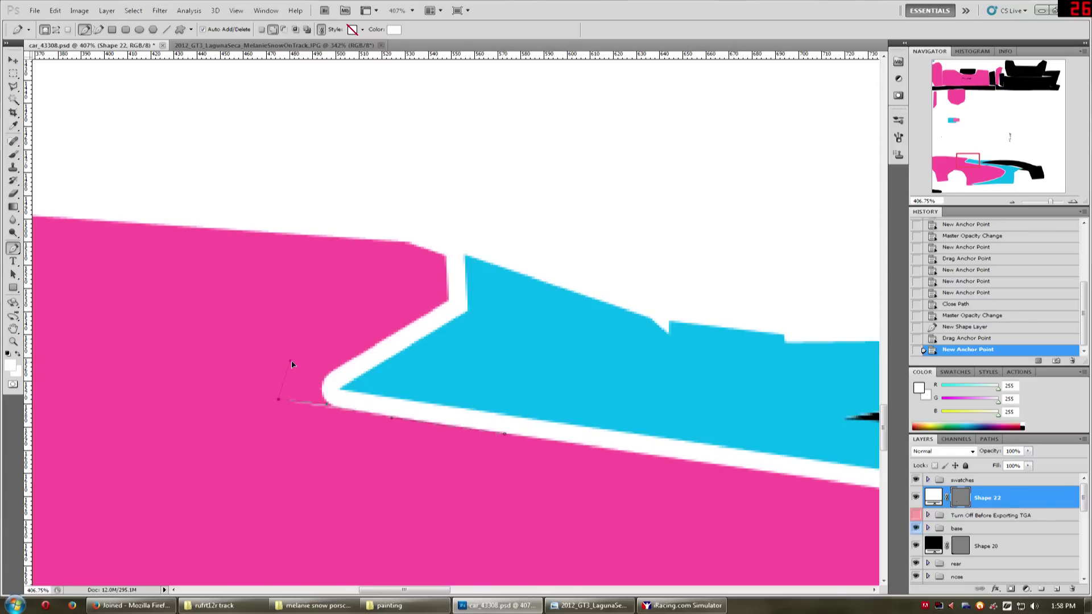
pyautogui.keyDown('alt'); pyautogui.click(313, 385); pyautogui.keyUp('alt')
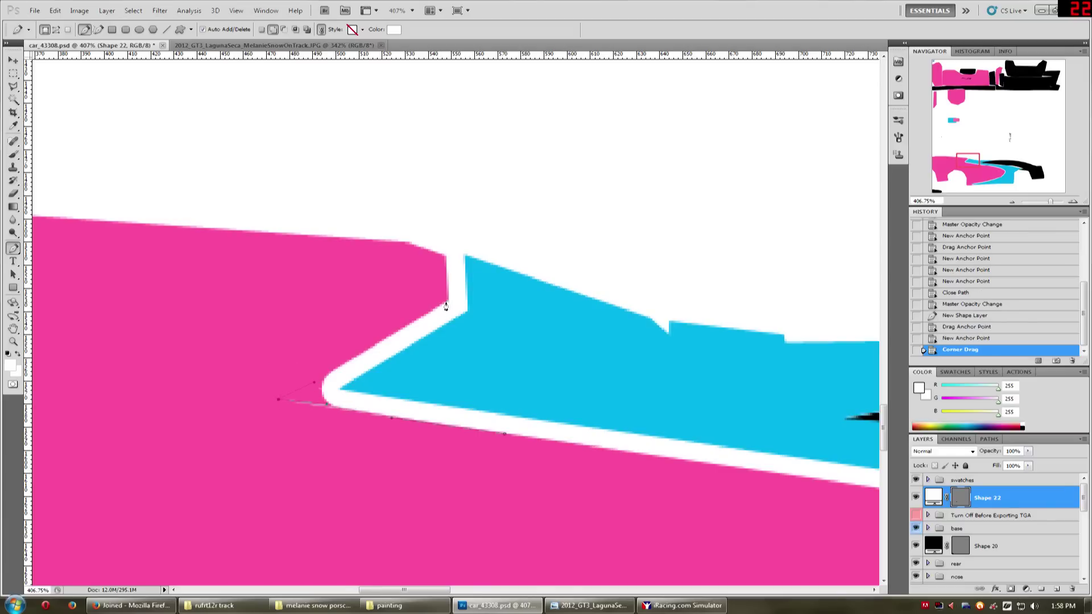
pyautogui.keyDown('ctrl'); pyautogui.click(480, 351); pyautogui.keyUp('ctrl')
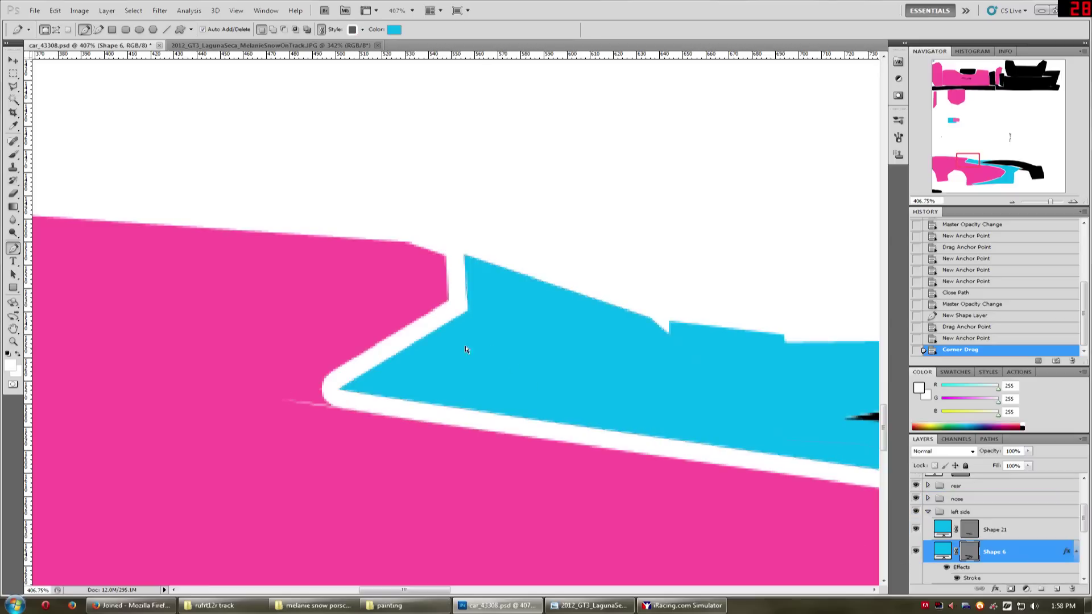
pyautogui.keyDown('ctrl'); pyautogui.click(390, 358); pyautogui.keyUp('ctrl')
pyautogui.keyDown('ctrl'); pyautogui.click(338, 391); pyautogui.keyUp('ctrl')
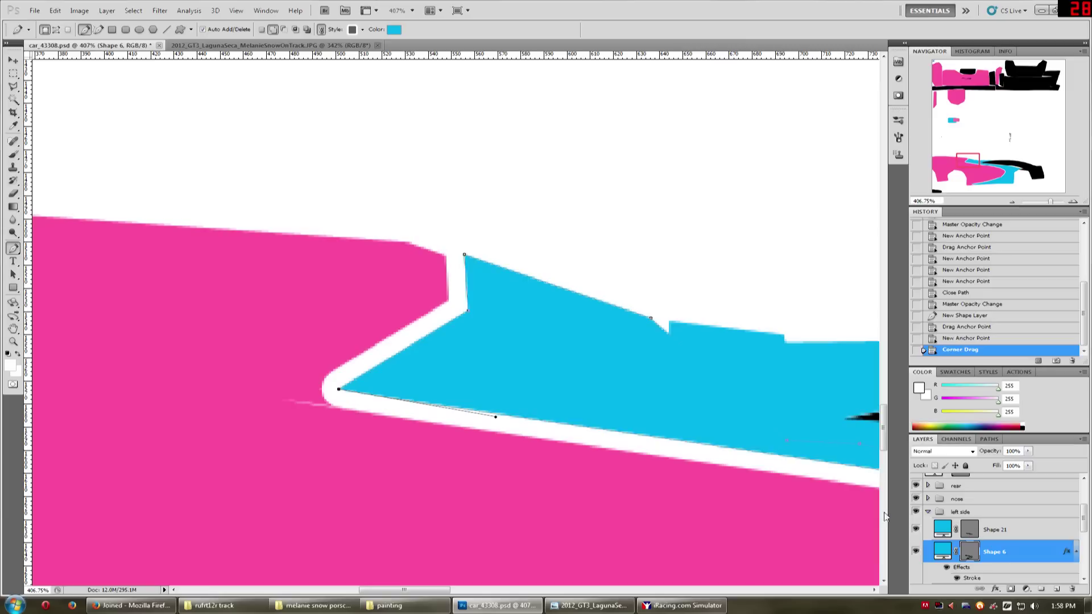
pyautogui.keyDown('ctrl'); pyautogui.click(332, 409); pyautogui.keyUp('ctrl')
pyautogui.keyDown('ctrl'); pyautogui.click(320, 405); pyautogui.keyUp('ctrl')
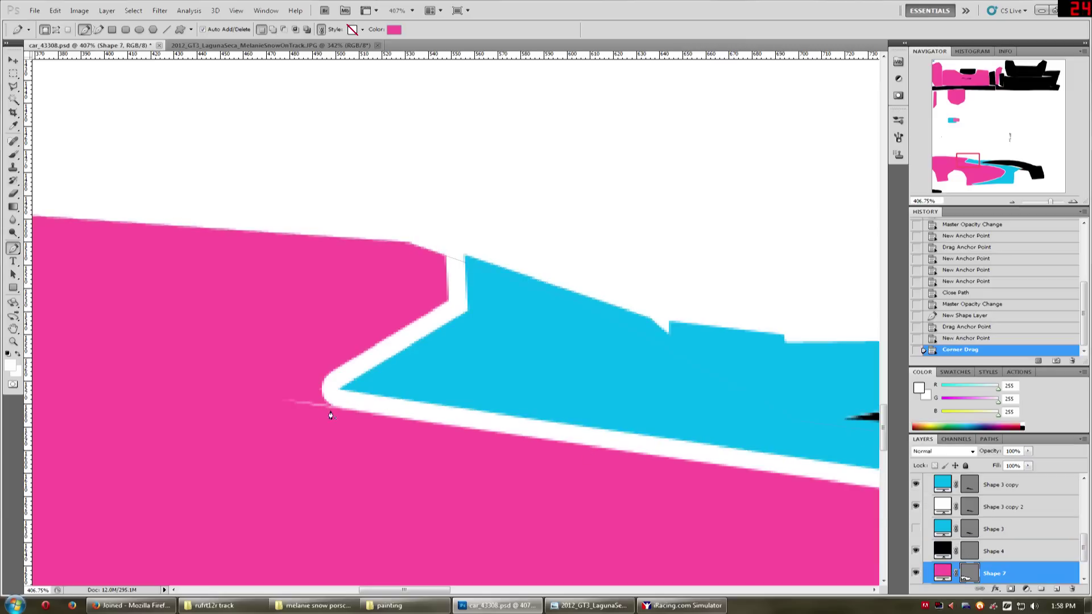
pyautogui.click(977, 337)
pyautogui.click(974, 327)
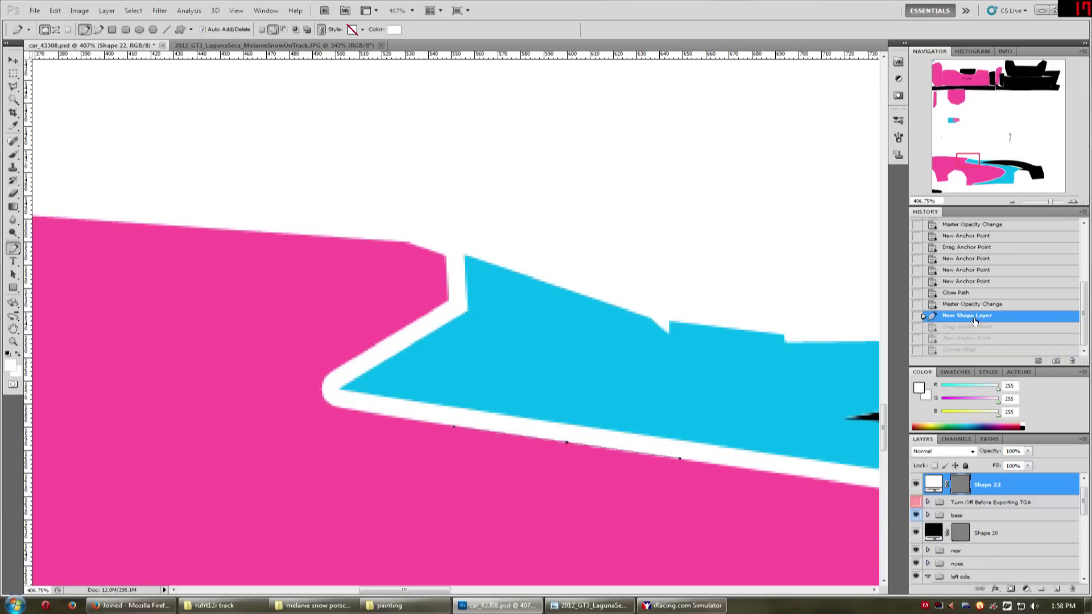
pyautogui.click(966, 339)
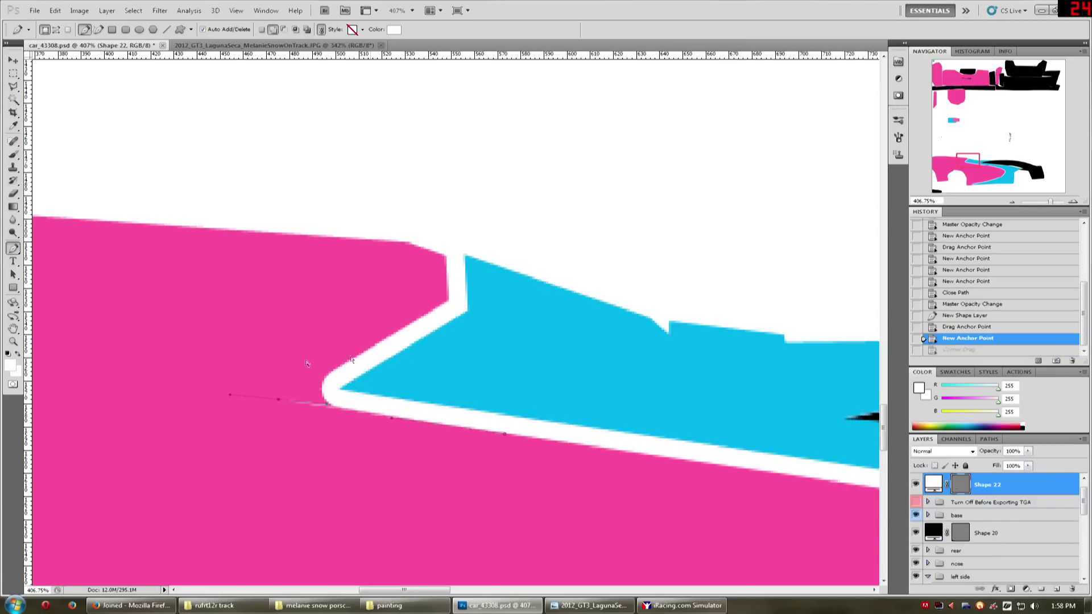
# Continue the white shape's path to the pink area's inner corner, set its opacity to 0%, and align its lower points with the outline.
pyautogui.click(278, 401)
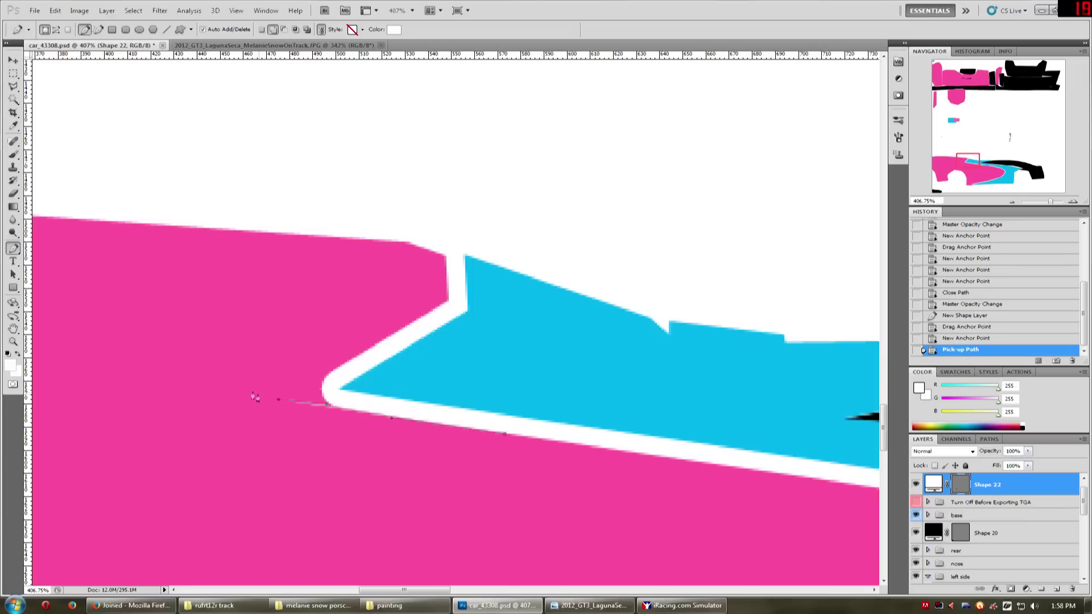
pyautogui.click(449, 301)
pyautogui.moveTo(994, 458); pyautogui.dragTo(472, 389)
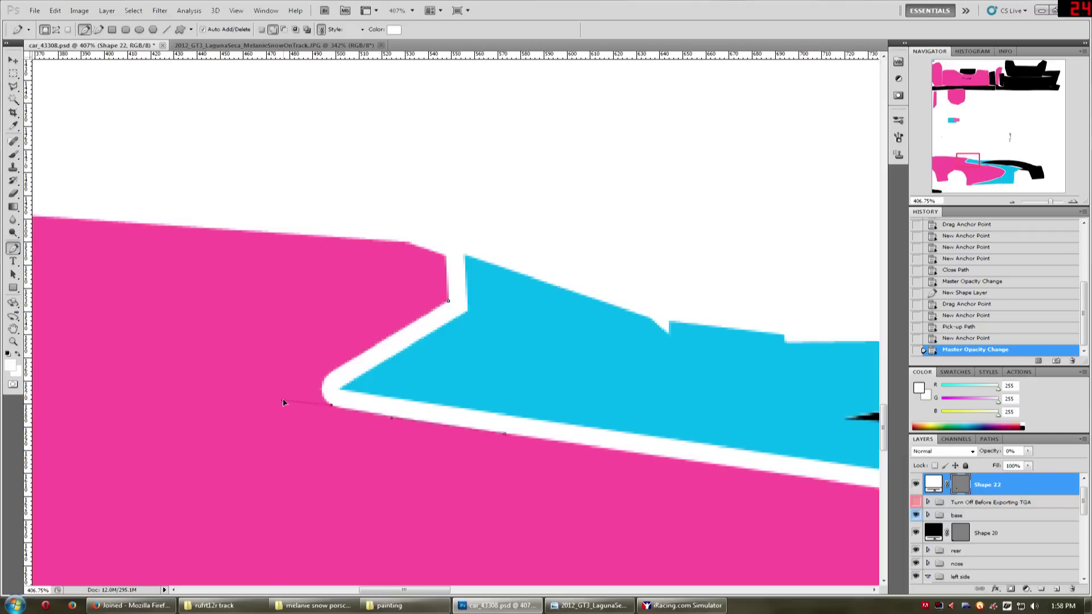
pyautogui.moveTo(283, 401); pyautogui.dragTo(422, 346)
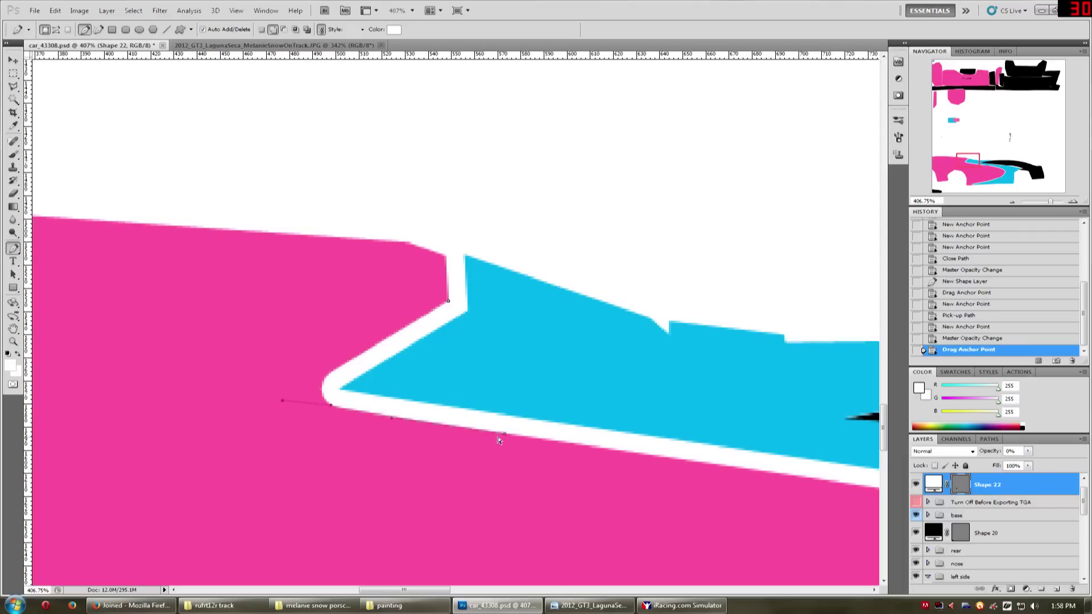
pyautogui.moveTo(504, 437); pyautogui.dragTo(511, 435)
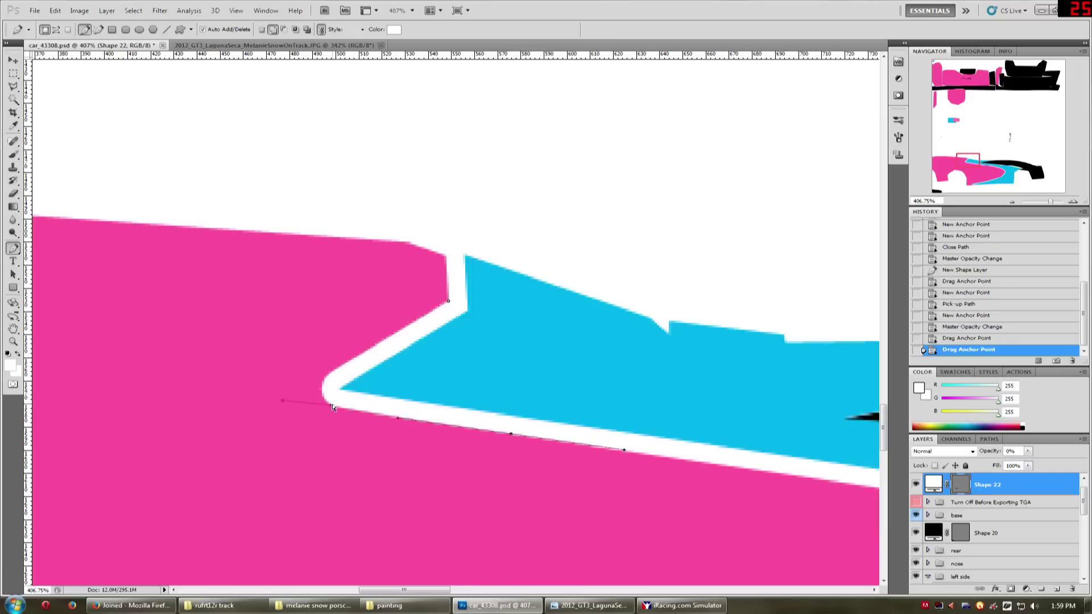
pyautogui.moveTo(334, 408); pyautogui.dragTo(336, 406)
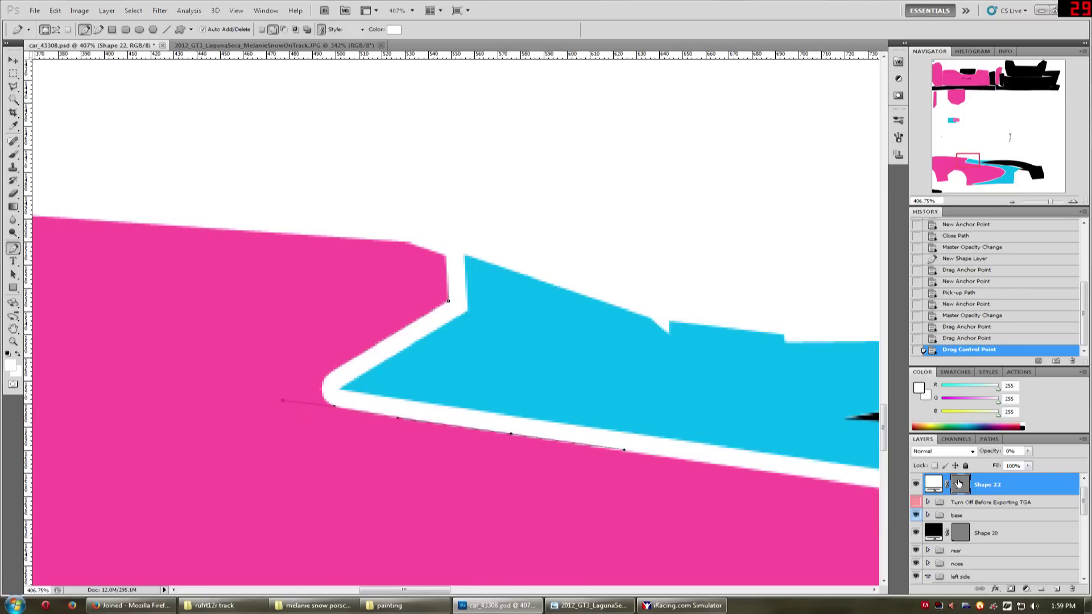
# Set the white Shape 22 layer's opacity to 100% and show the "Turn Off Before Exporting TGA" group again.
pyautogui.press('0')
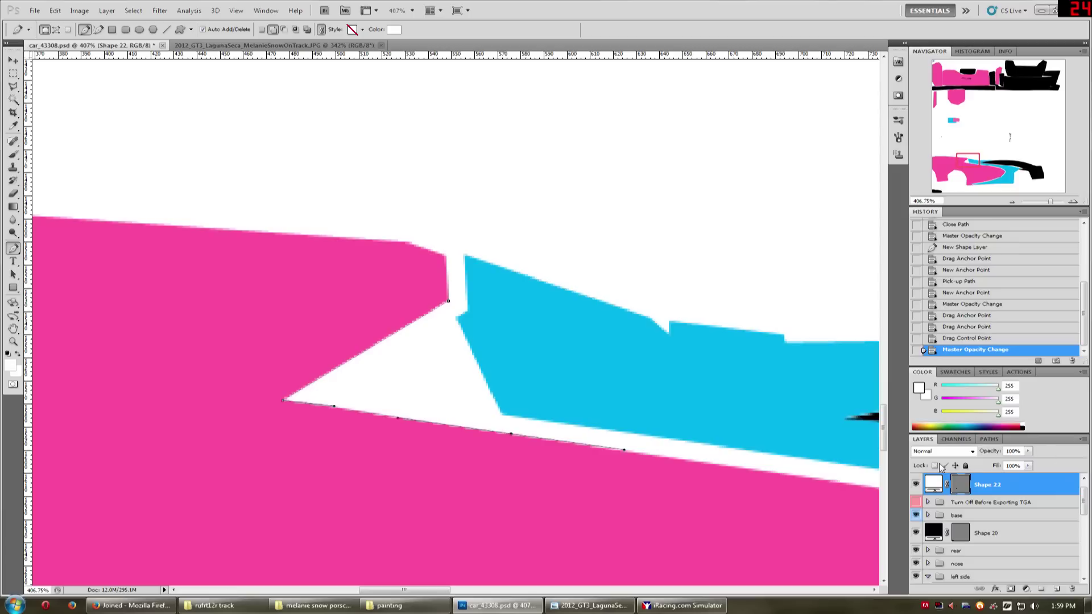
pyautogui.scroll(1, 931, 495)
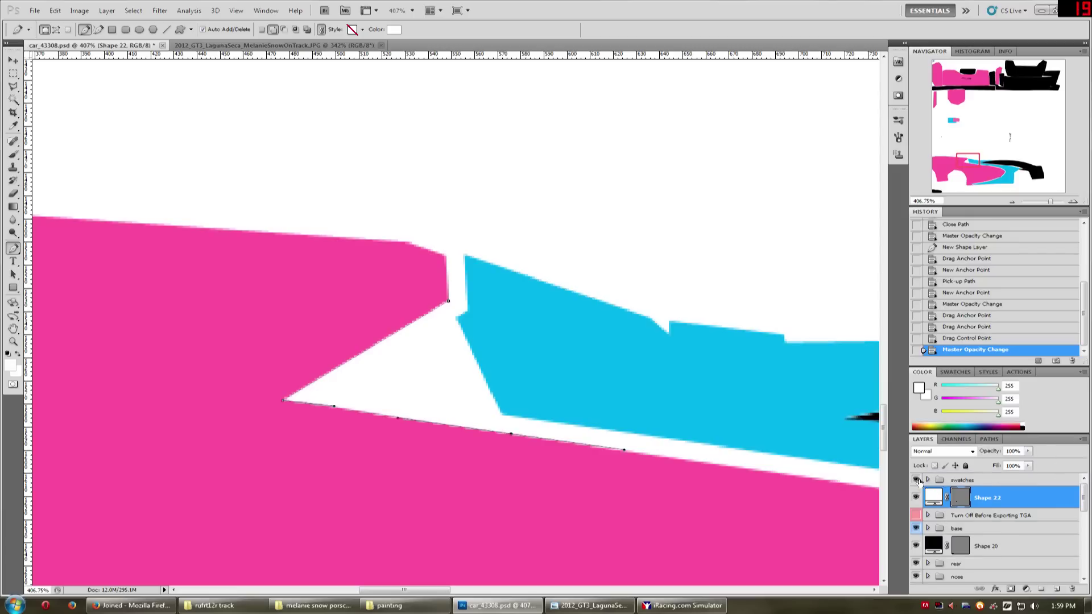
pyautogui.click(916, 516)
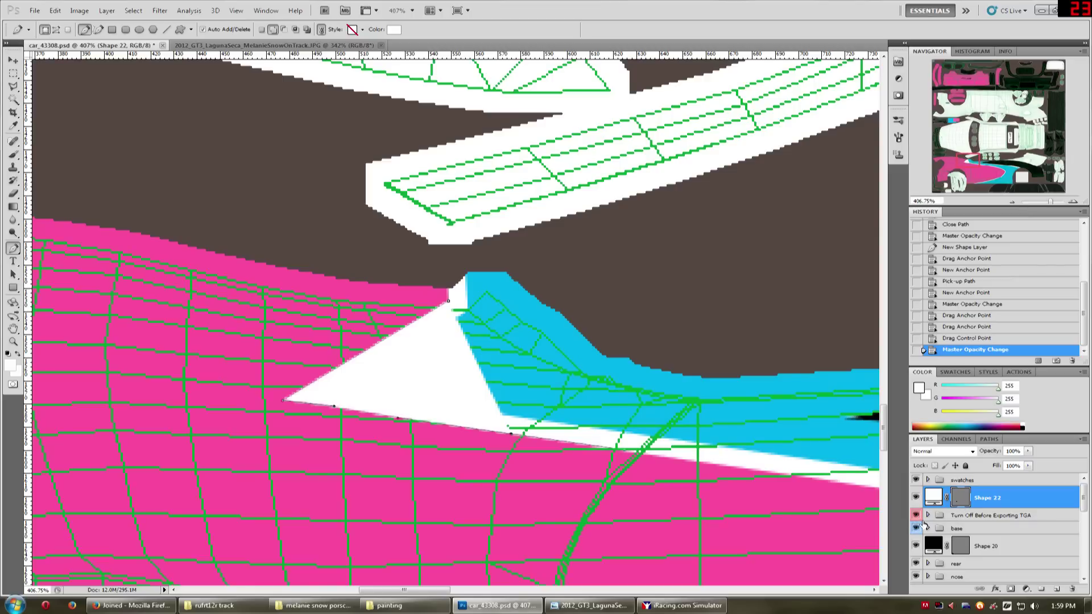
# Toggle the black Shape 20 layer's visibility to identify it, and move the layer into the rear group.
pyautogui.click(917, 546)
pyautogui.scroll(-5, 609, 474)
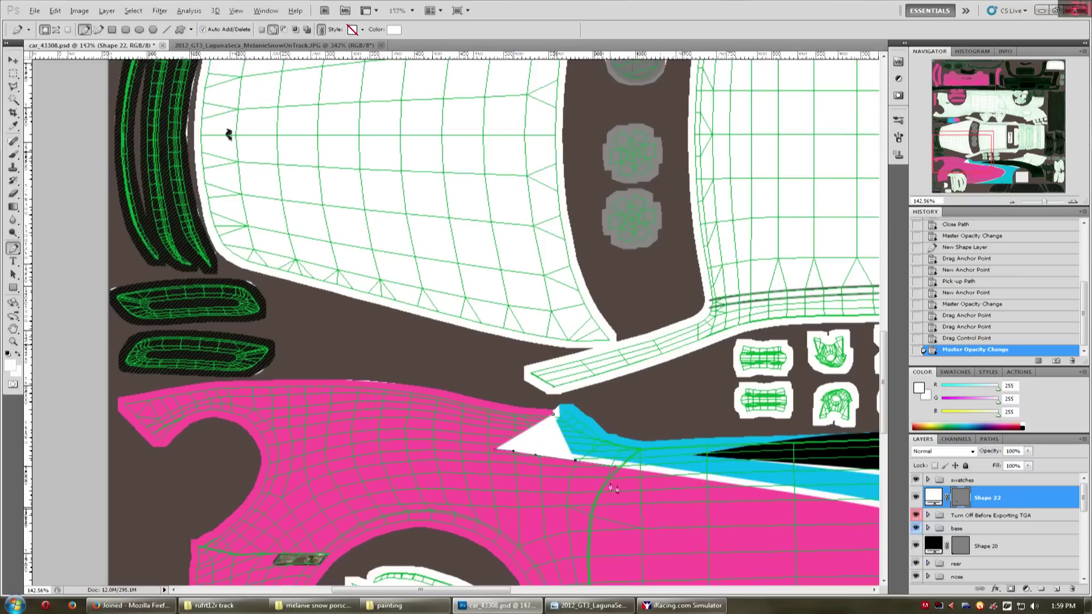
pyautogui.click(1013, 554)
pyautogui.scroll(-1, 599, 481)
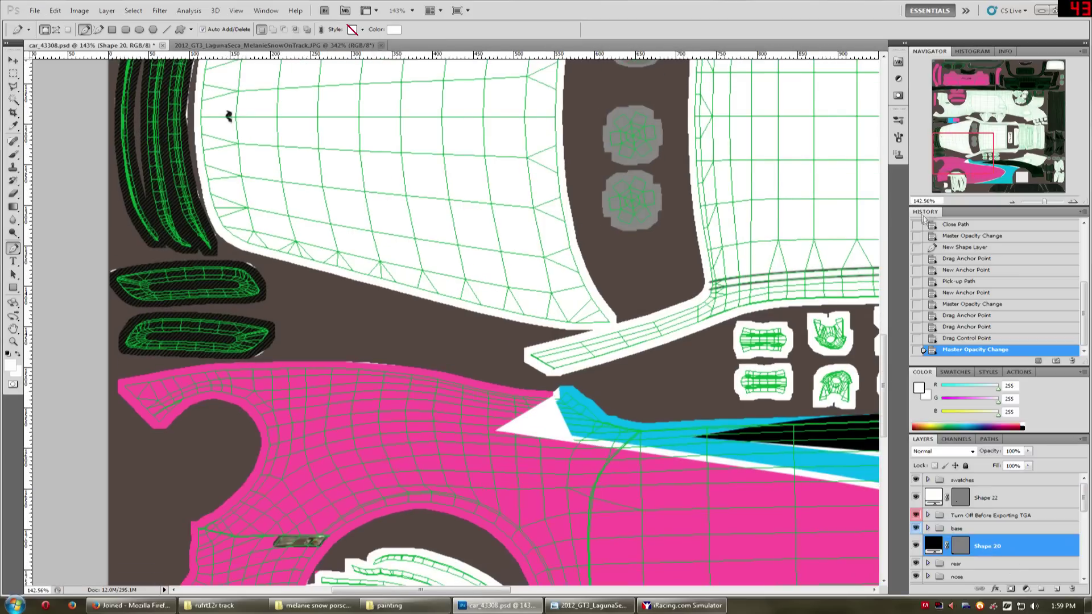
pyautogui.scroll(-6, 622, 380)
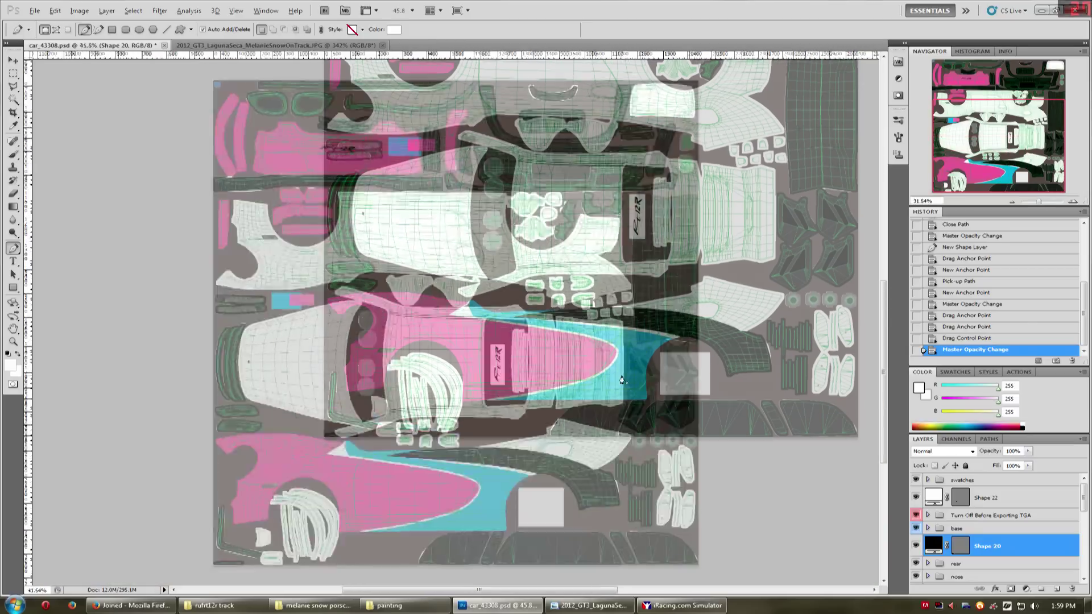
pyautogui.scroll(-2, 622, 380)
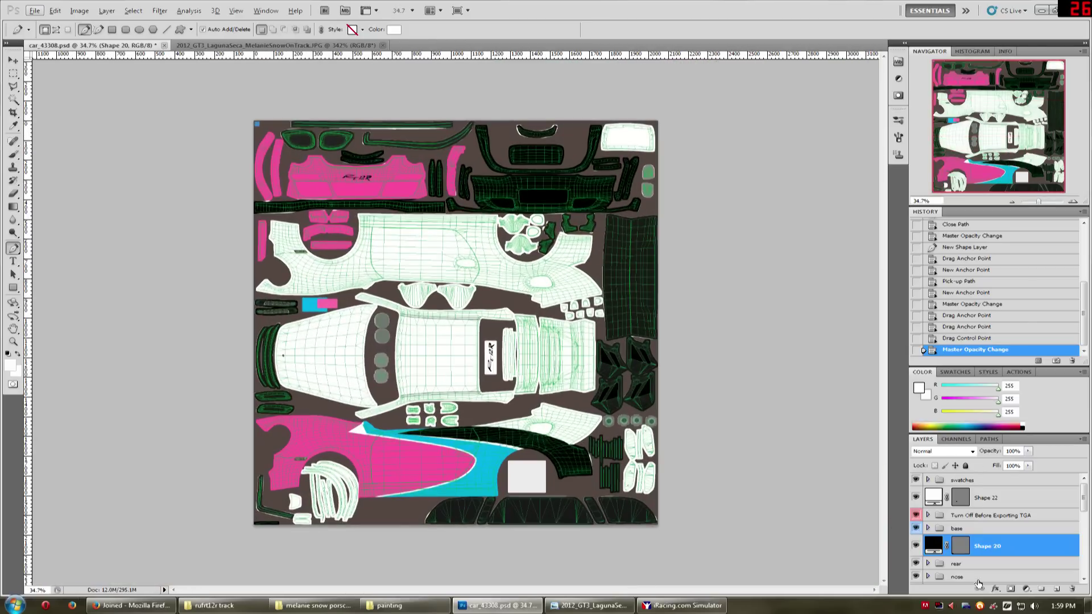
pyautogui.click(916, 547)
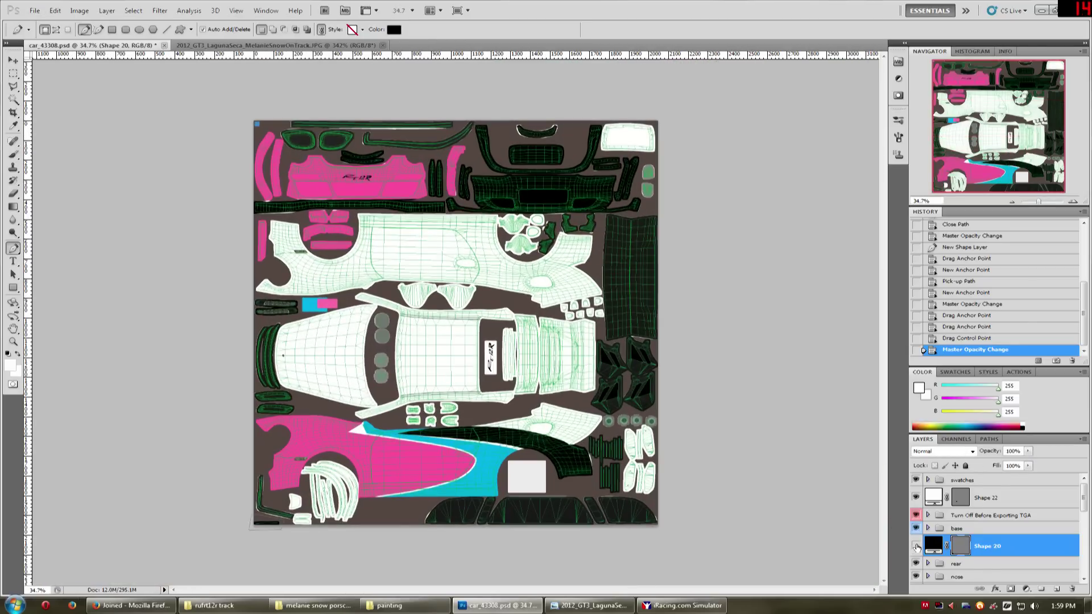
pyautogui.moveTo(1001, 547); pyautogui.dragTo(993, 572)
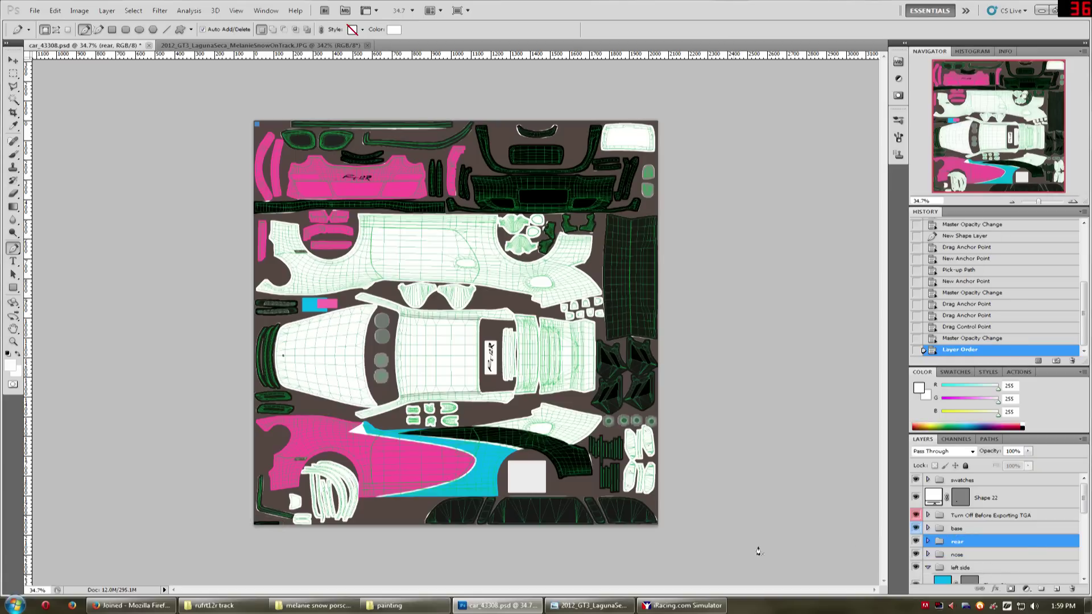
# Move the white Shape 22 layer into the left side group, between Shape 3 copy and Shape 3 copy 2.
pyautogui.scroll(-1, 964, 557)
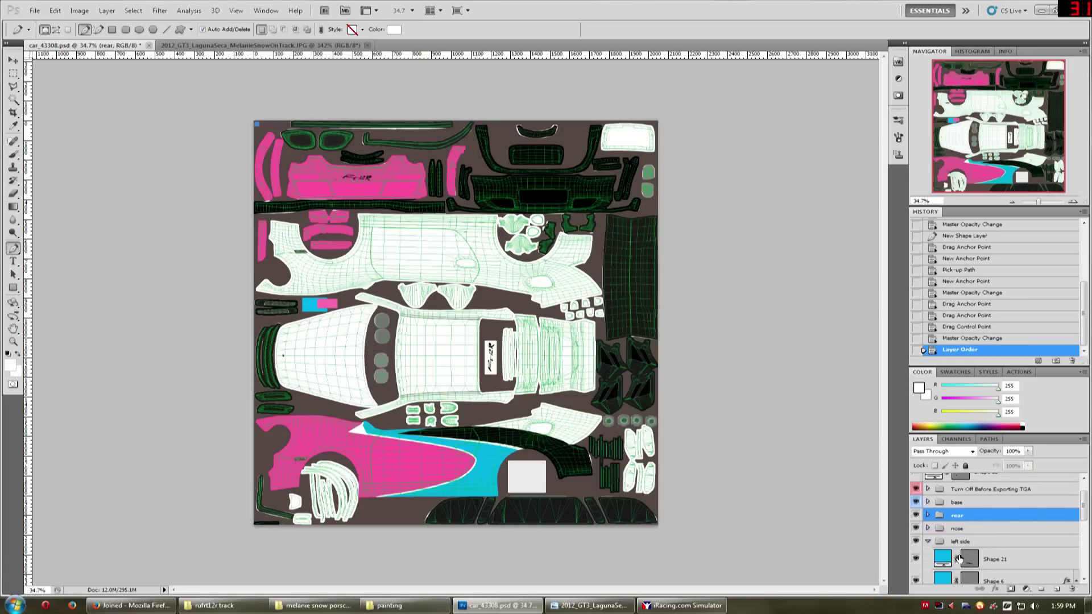
pyautogui.click(996, 482)
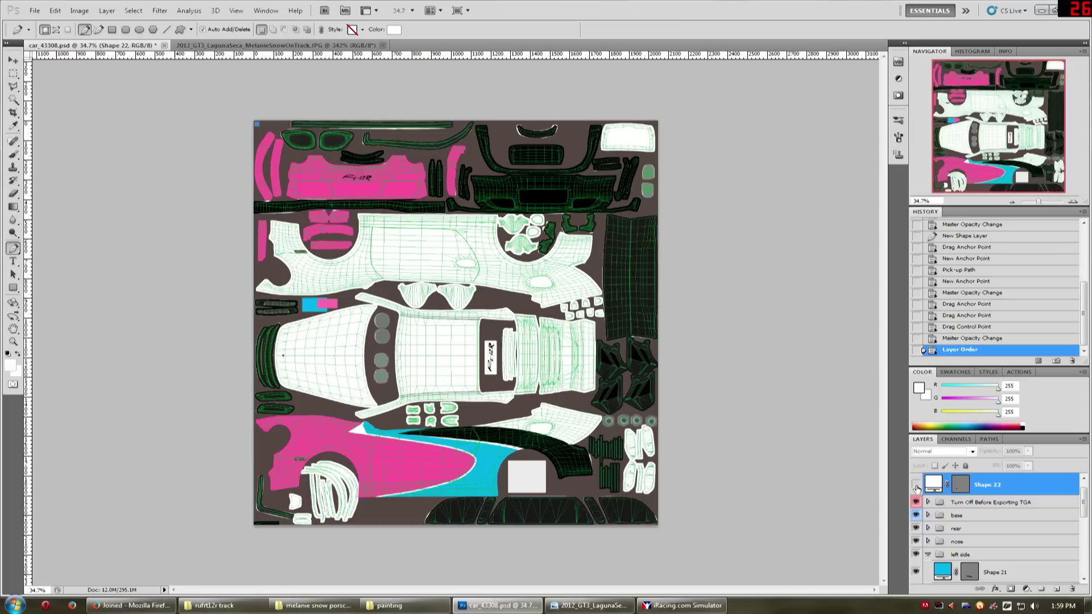
pyautogui.moveTo(967, 485); pyautogui.dragTo(1004, 544)
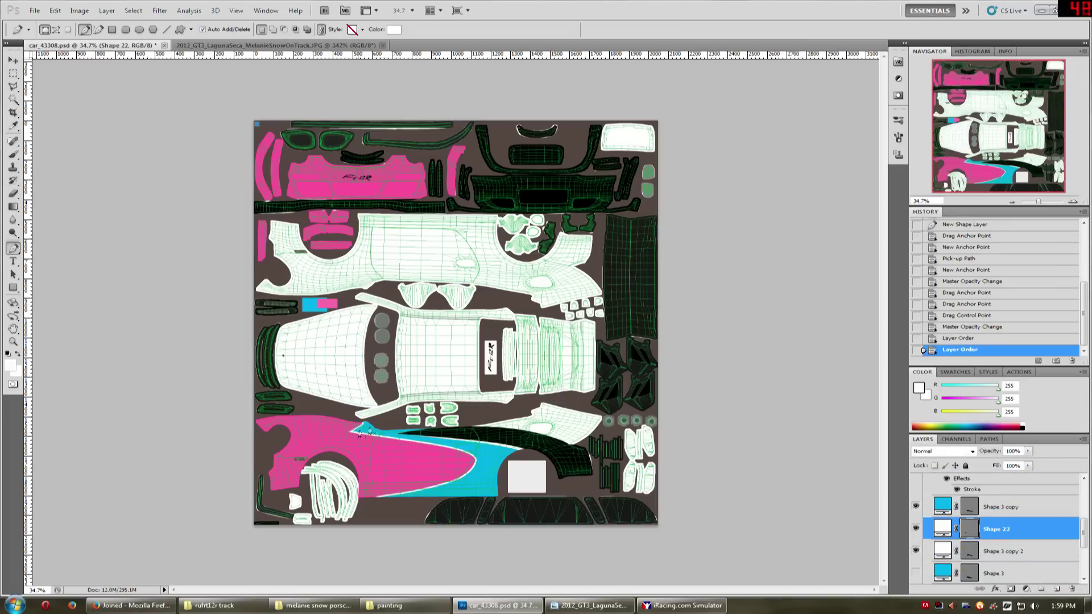
# Check the white outline at the blue area's tip with Shape 22 selected, and hide the "Turn Off Before Exporting TGA" group.
pyautogui.click(1005, 511)
pyautogui.scroll(5, 355, 439)
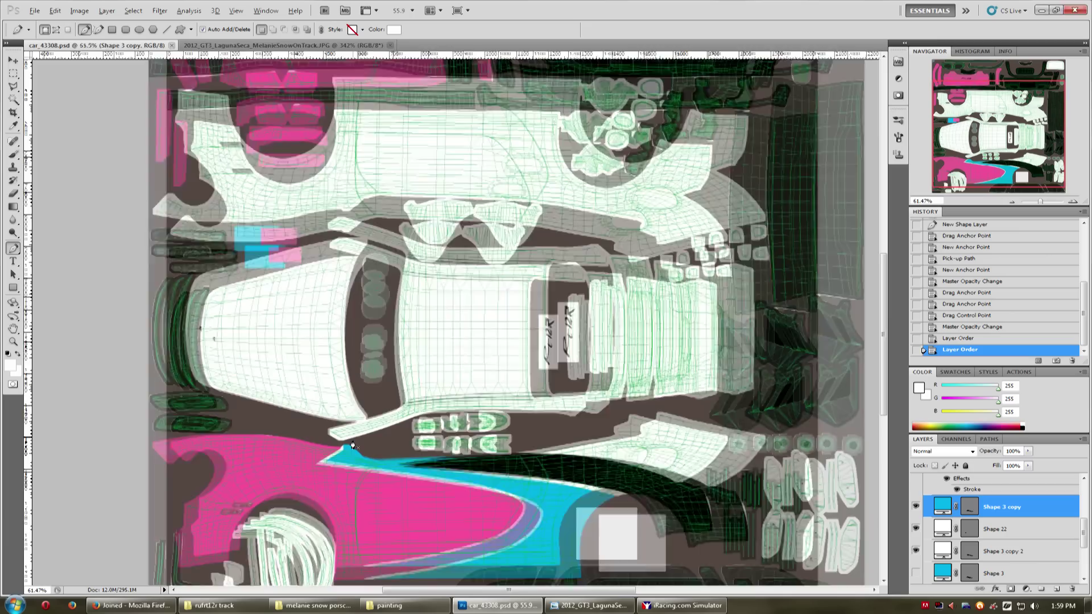
pyautogui.scroll(4, 336, 459)
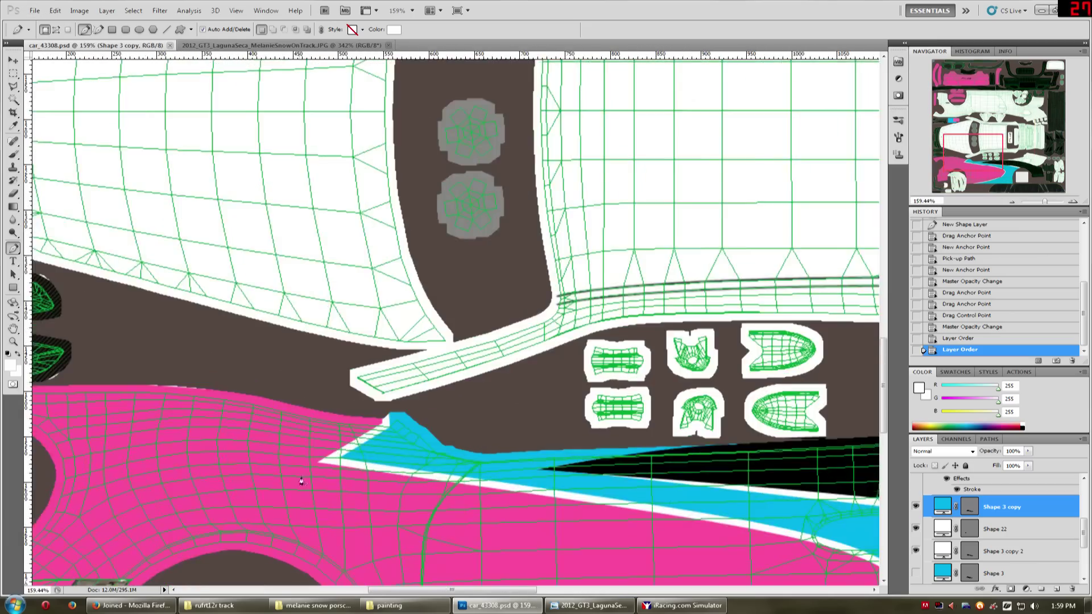
pyautogui.scroll(2, 336, 458)
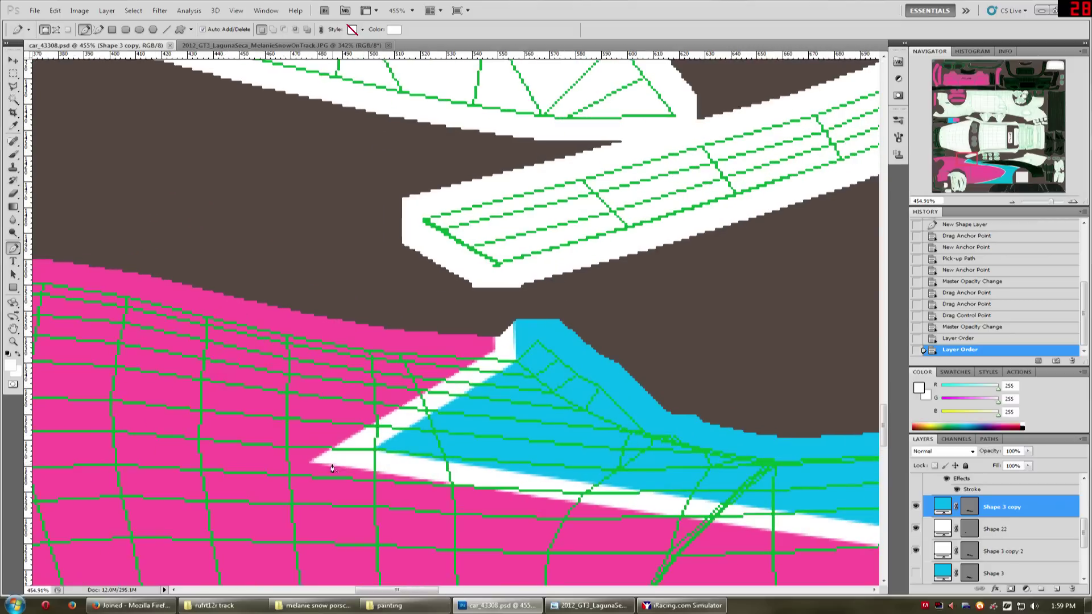
pyautogui.hotkey('alt', '[')
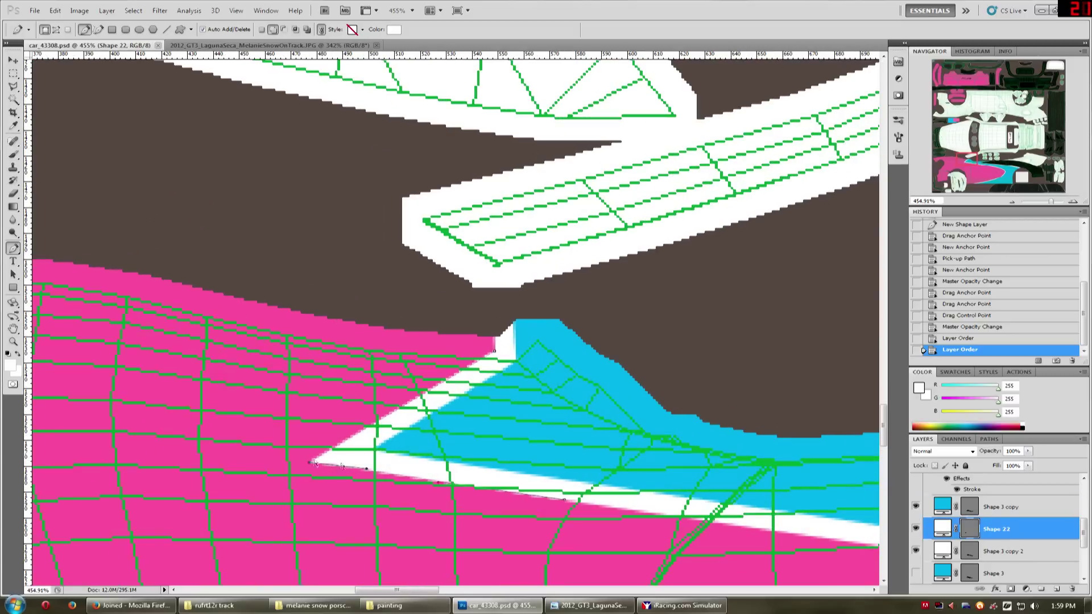
pyautogui.scroll(10, 956, 515)
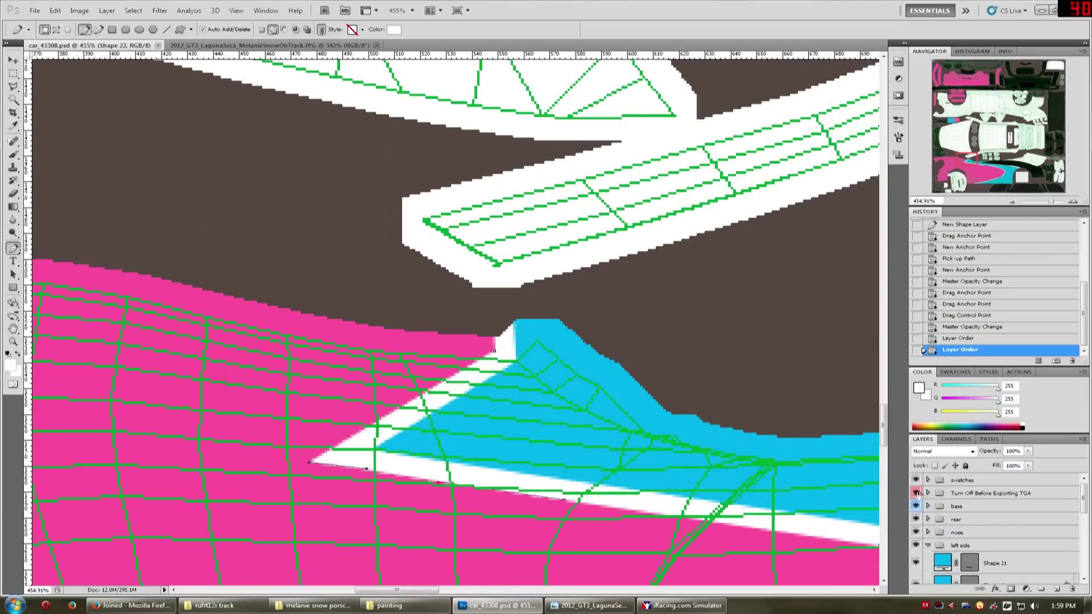
pyautogui.click(917, 493)
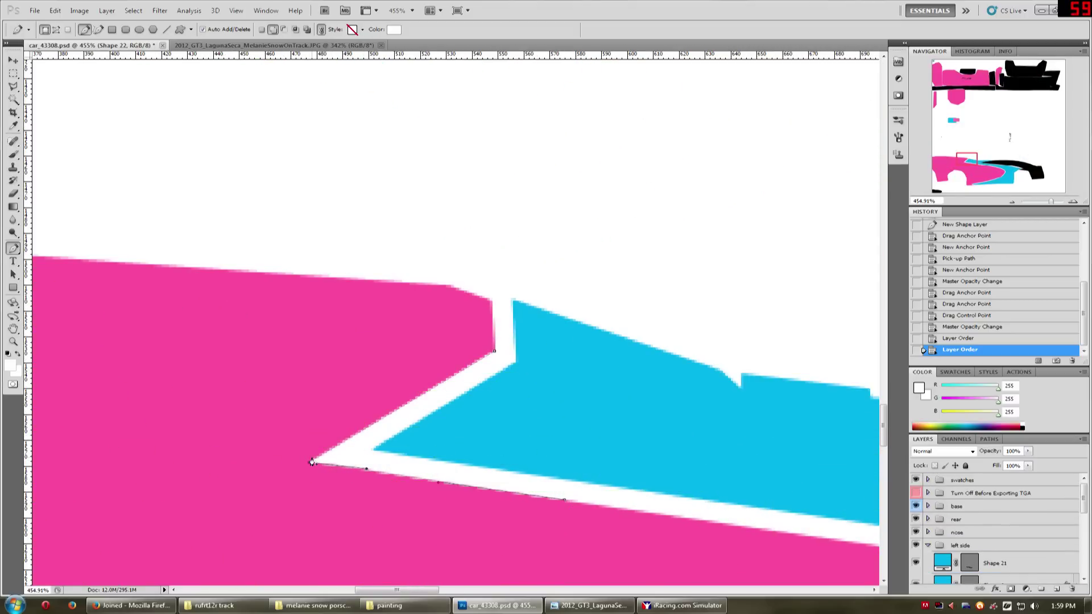
# Save a Targa copy of the livery over the existing car TGA file and reload the car's textures in the iRacing simulator.
pyautogui.click(603, 360)
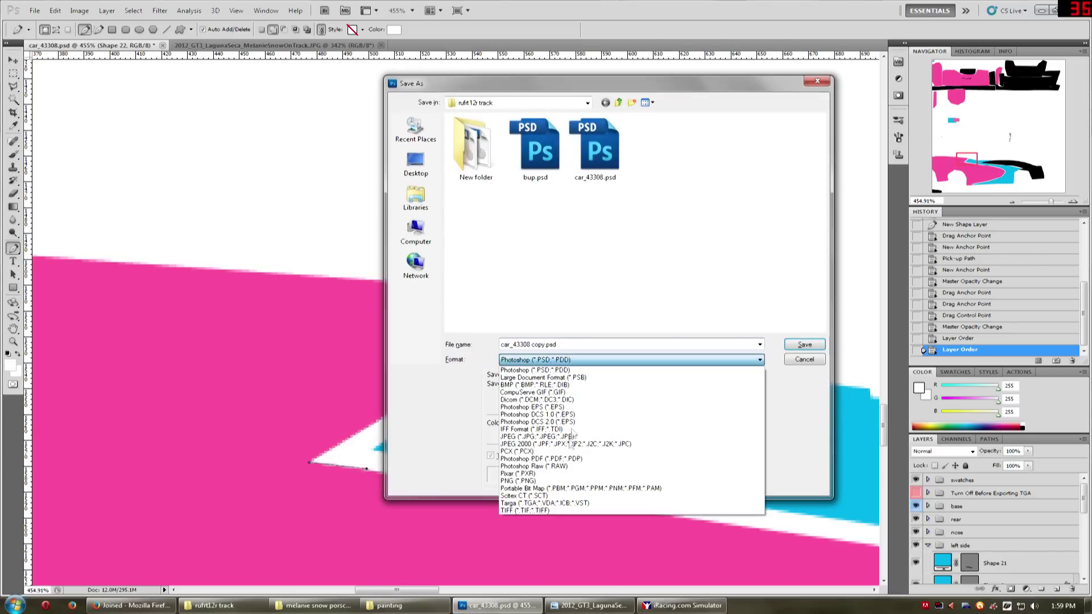
pyautogui.click(604, 486)
pyautogui.click(564, 168)
pyautogui.press('Return')
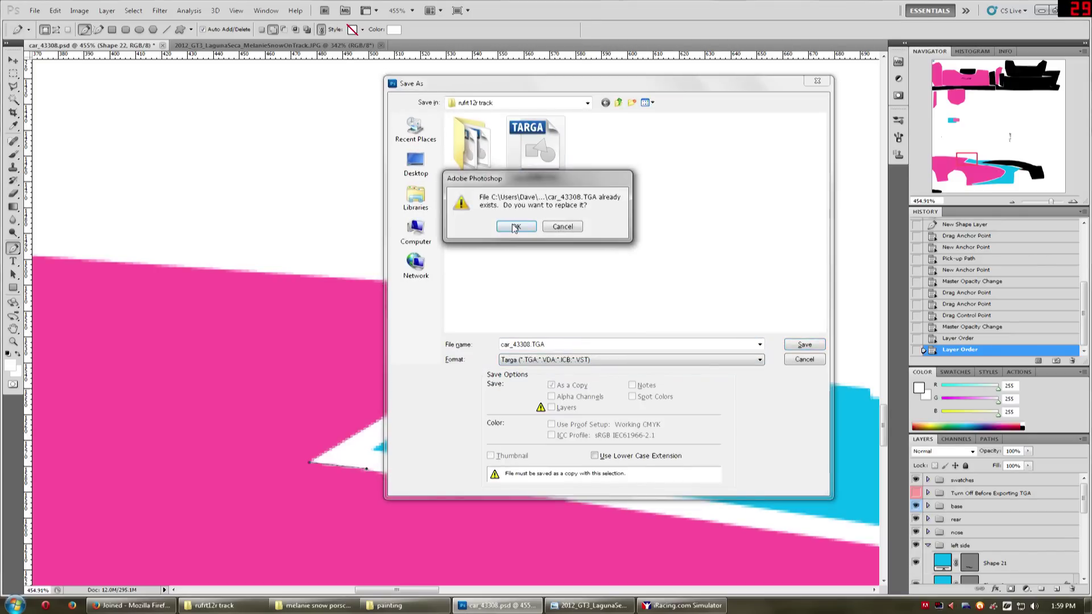
pyautogui.press('Return')
pyautogui.click(576, 233)
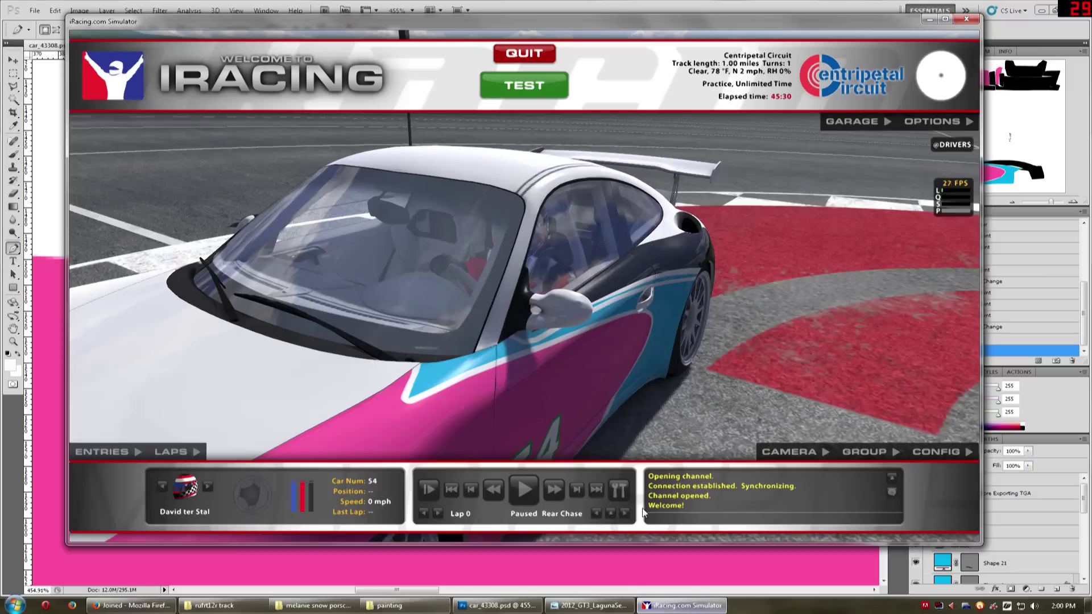
pyautogui.hotkey('ctrl', 'r')
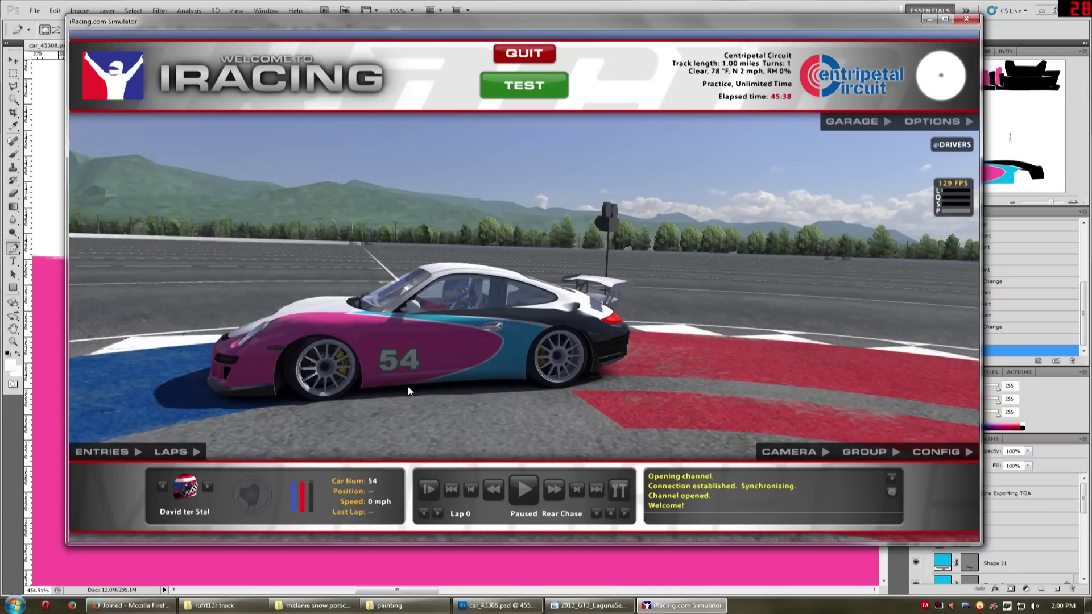
# Browse the reference photos in Windows Photo Viewer to the side view s1_1.jpg, and return to the simulator.
pyautogui.click(589, 605)
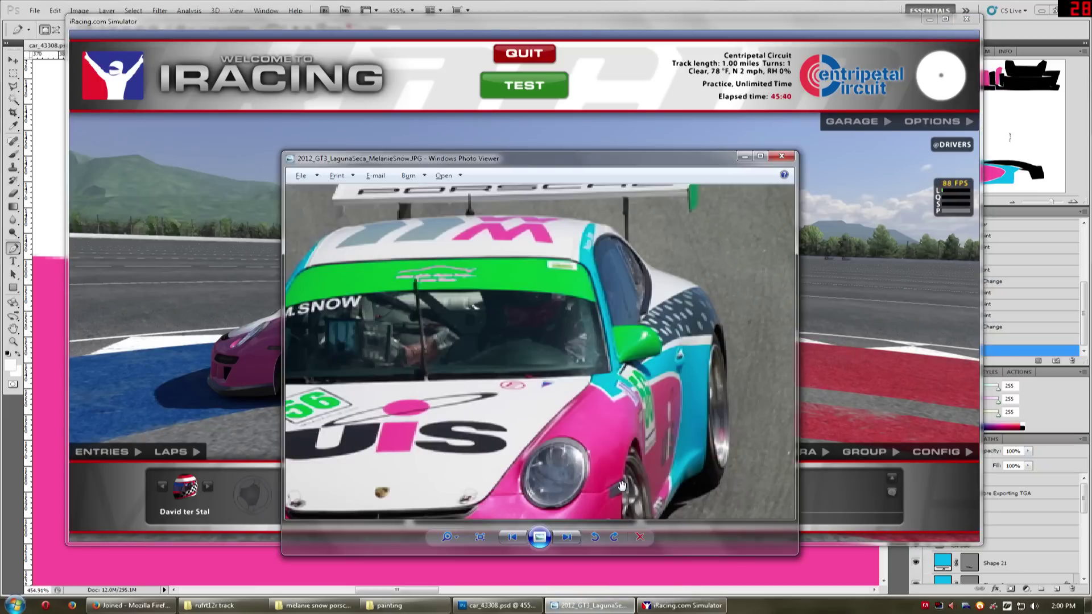
pyautogui.click(520, 545)
pyautogui.click(519, 545)
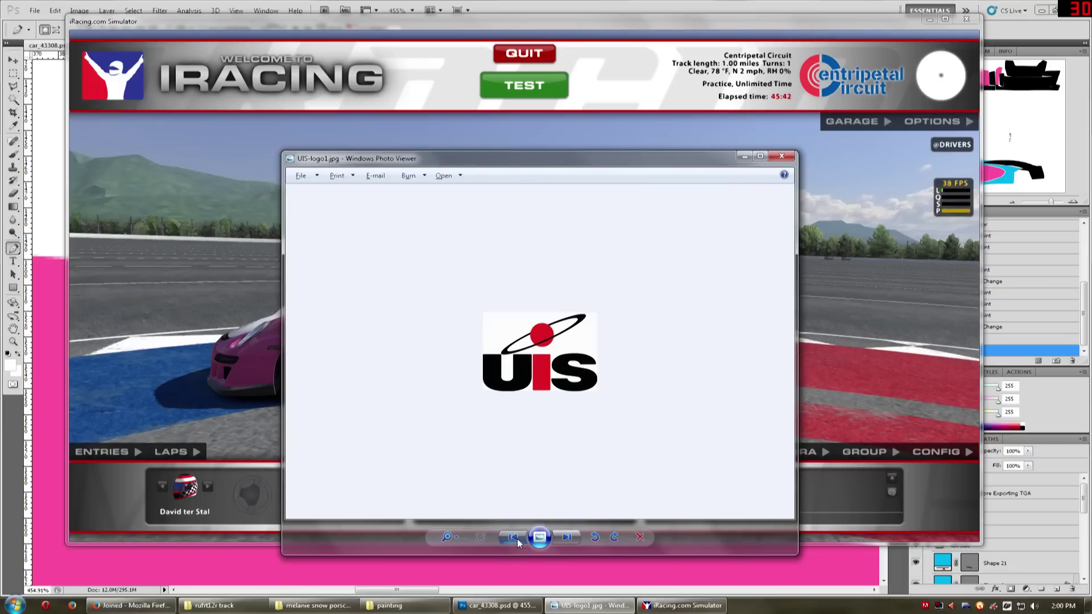
pyautogui.click(520, 545)
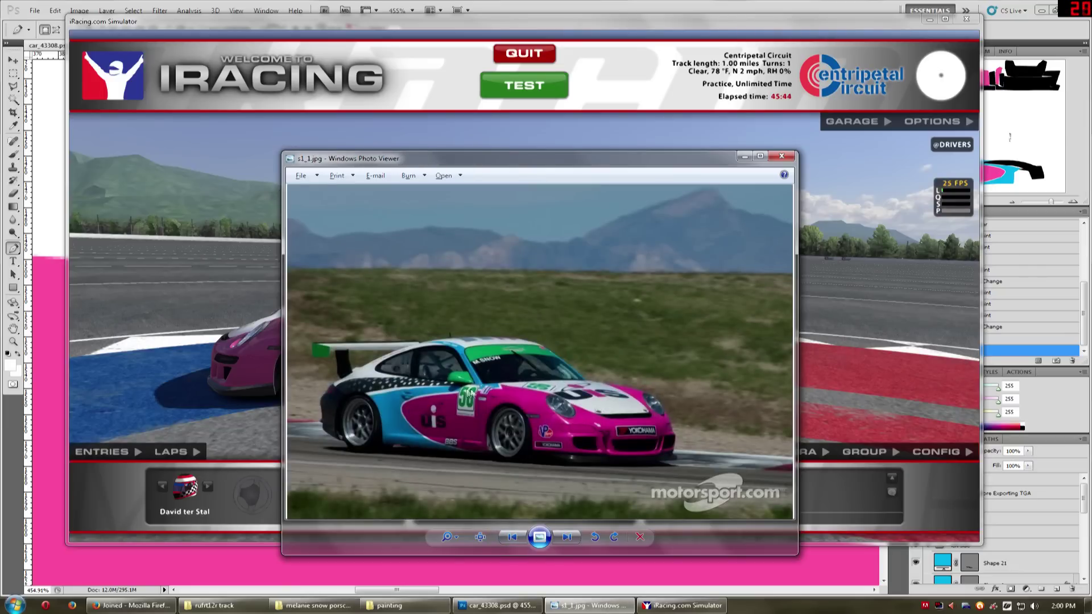
pyautogui.click(743, 157)
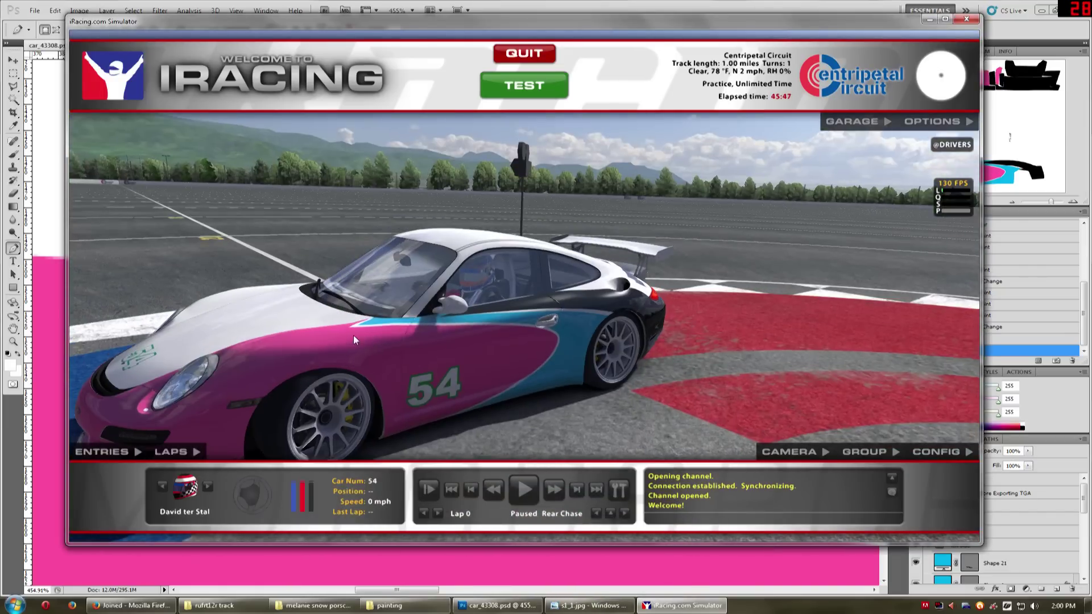
# Examine the pink, blue and black shapes and the white outline on the car's left side from several angles.
pyautogui.moveTo(354, 336); pyautogui.dragTo(558, 357)
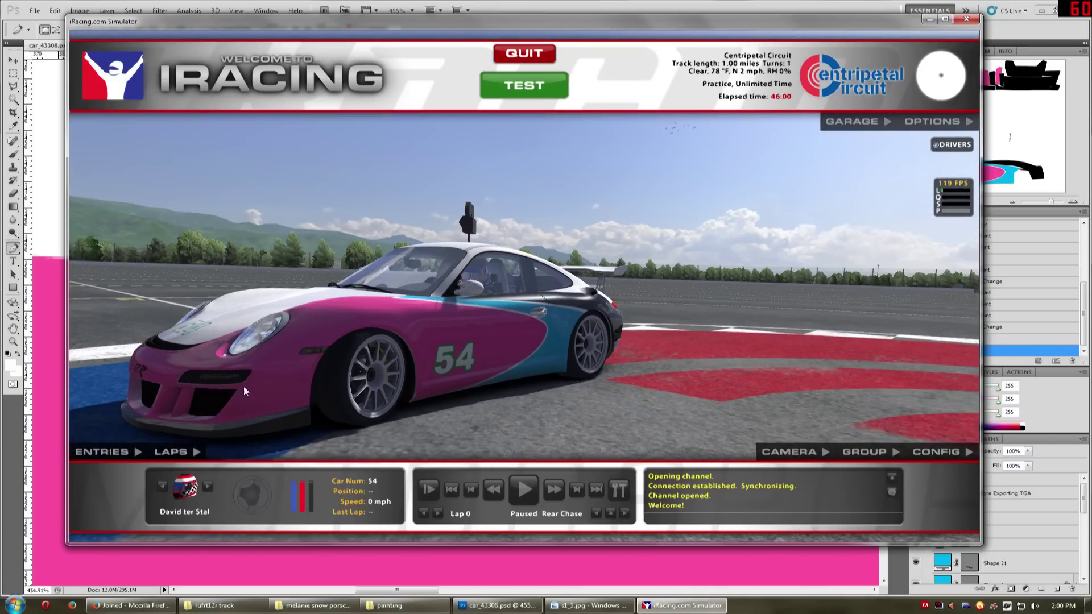
pyautogui.moveTo(175, 375)
pyautogui.mouseDown()
pyautogui.moveTo(265, 403)
pyautogui.moveTo(229, 405)
pyautogui.moveTo(187, 369)
pyautogui.mouseUp()
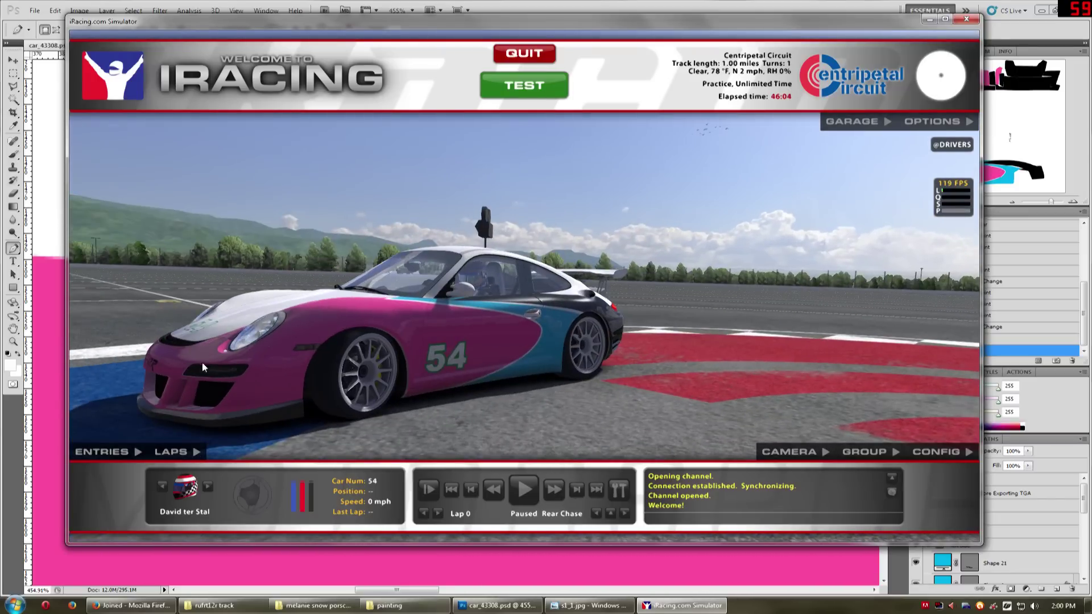
pyautogui.moveTo(364, 374); pyautogui.dragTo(444, 312)
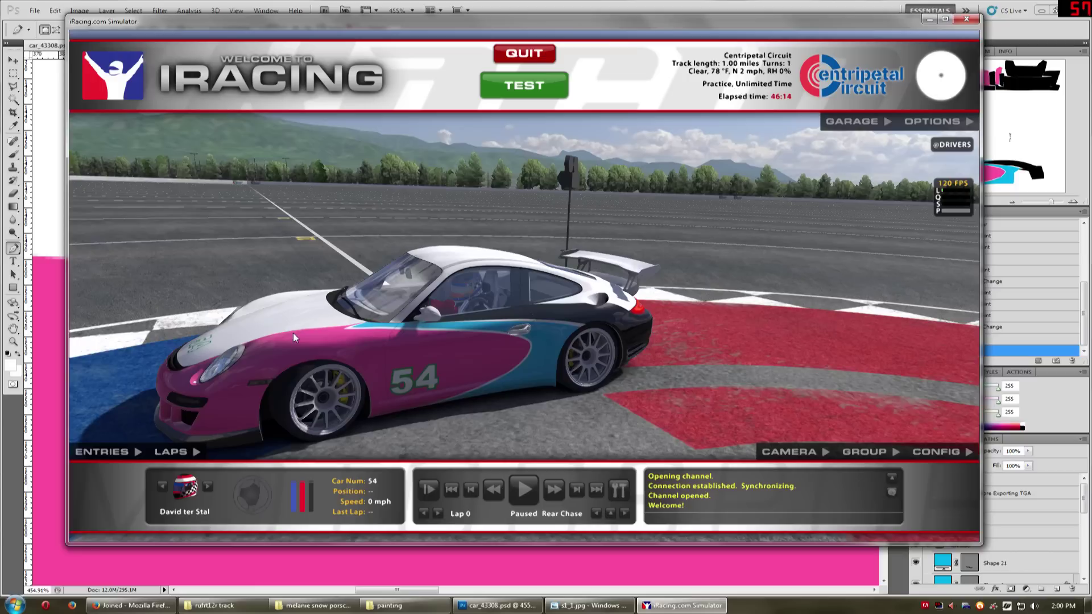
pyautogui.moveTo(304, 332); pyautogui.dragTo(441, 346)
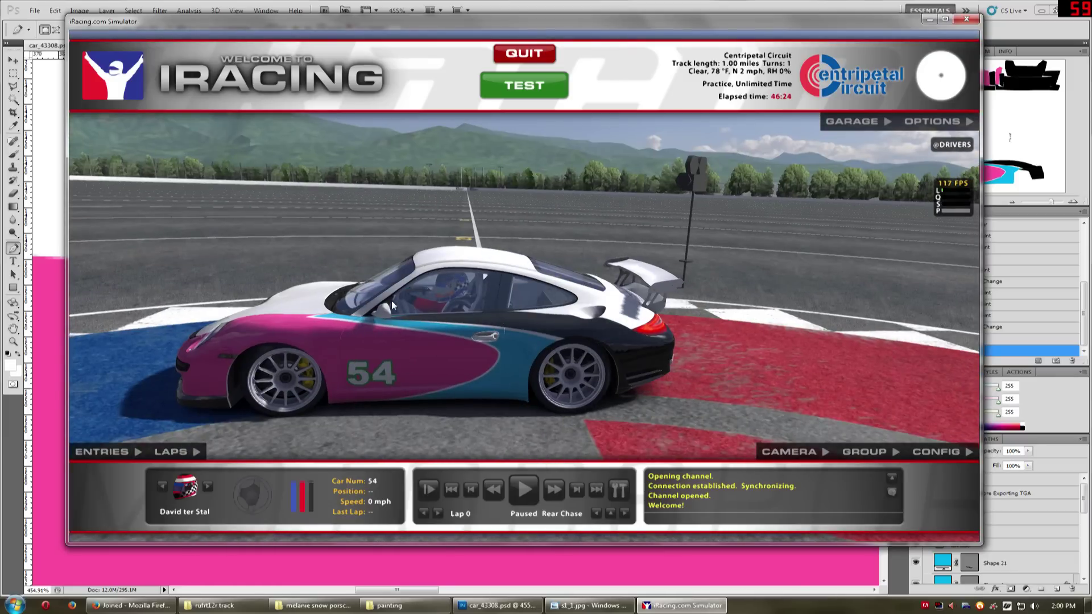
pyautogui.moveTo(219, 312); pyautogui.dragTo(547, 377)
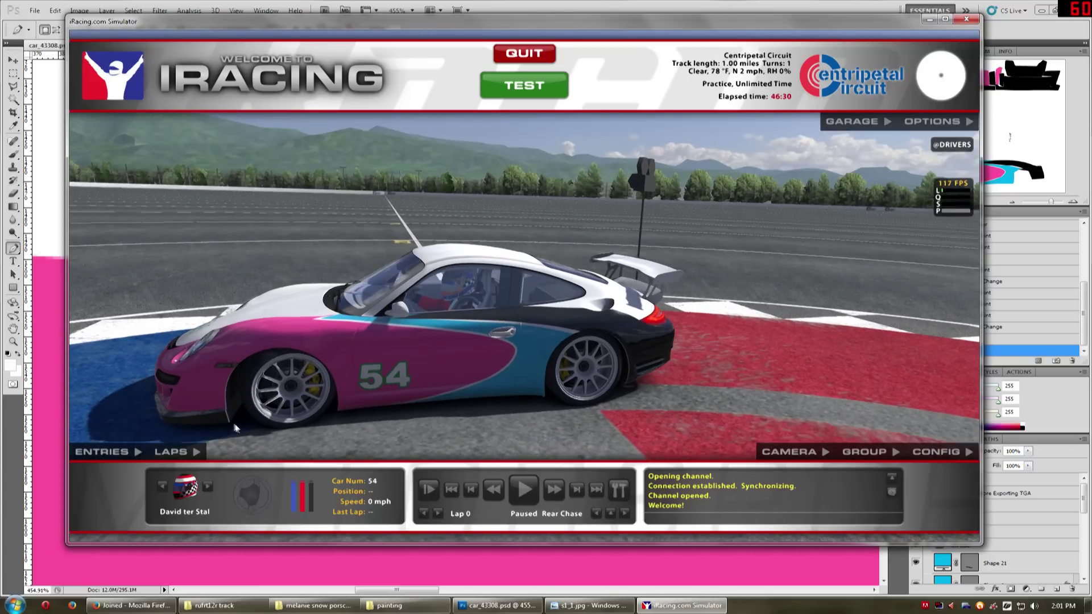
pyautogui.moveTo(188, 411); pyautogui.dragTo(400, 399)
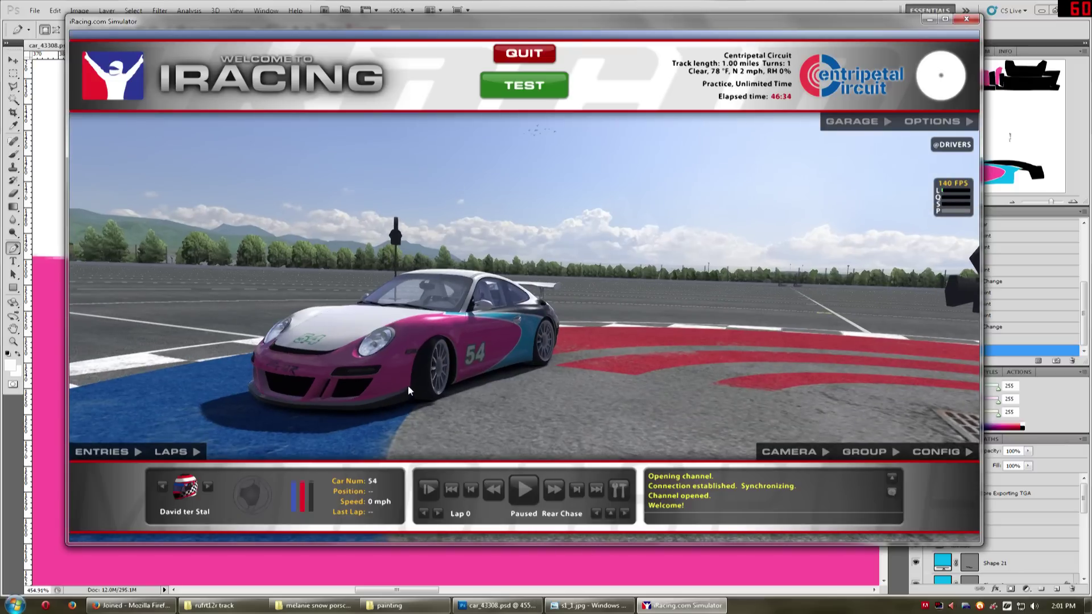
pyautogui.moveTo(280, 400); pyautogui.dragTo(223, 405)
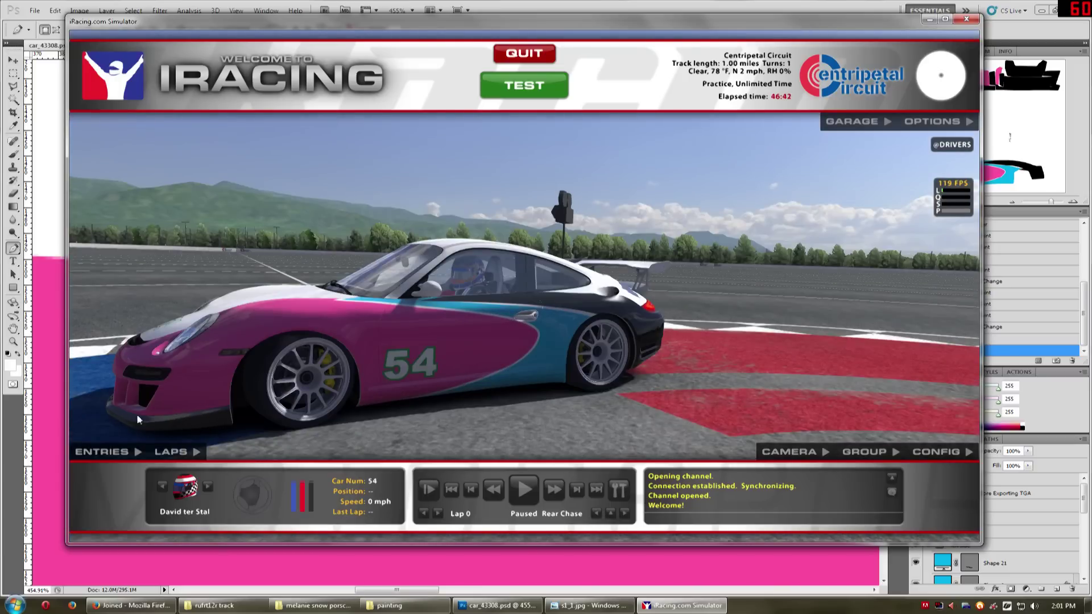
pyautogui.moveTo(477, 326); pyautogui.dragTo(661, 284)
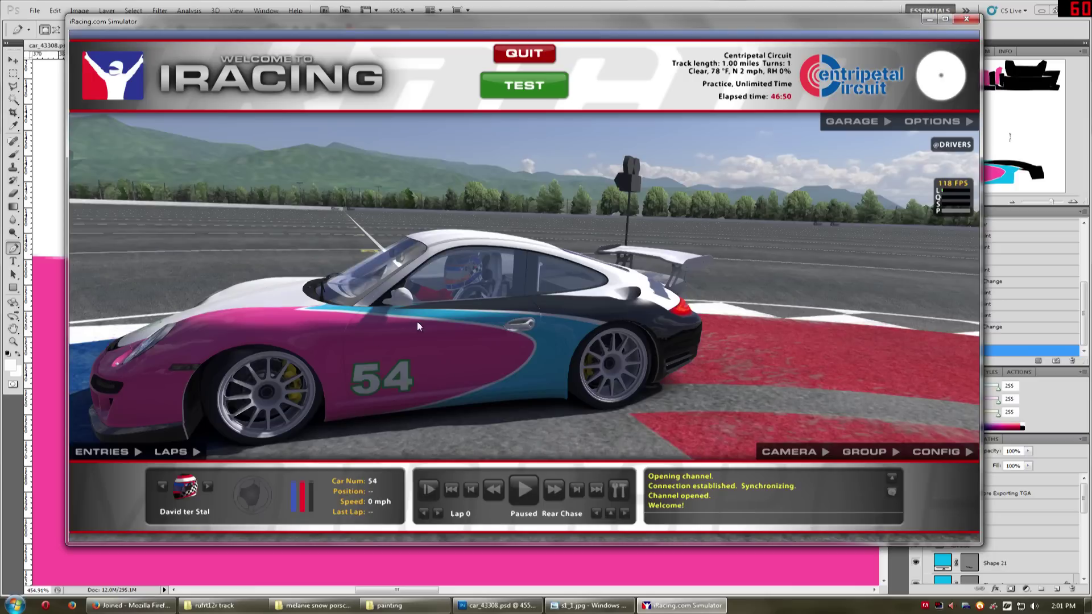
pyautogui.moveTo(469, 347); pyautogui.dragTo(517, 345)
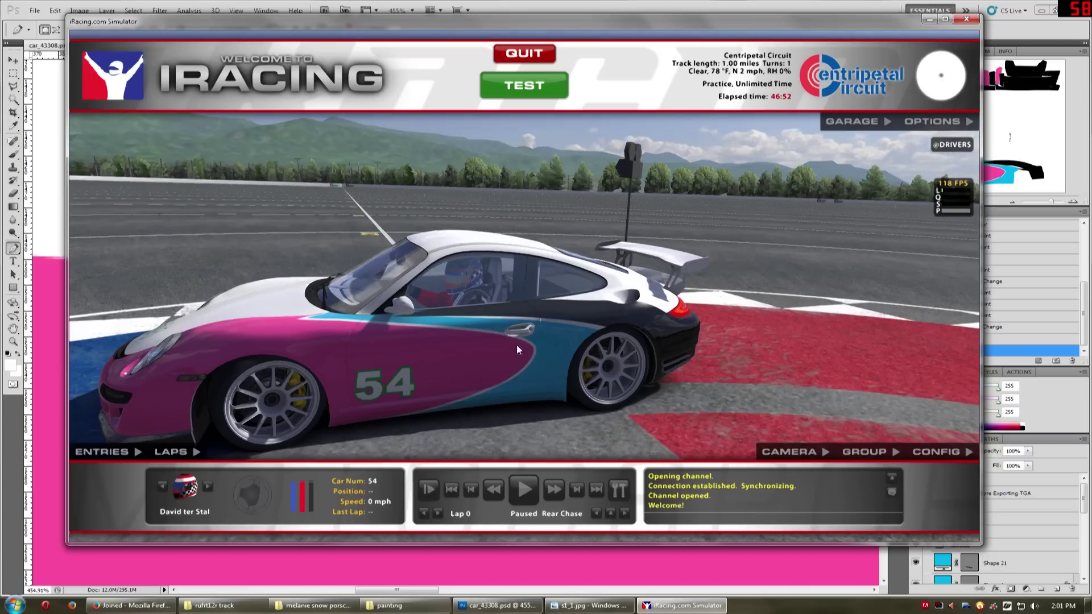